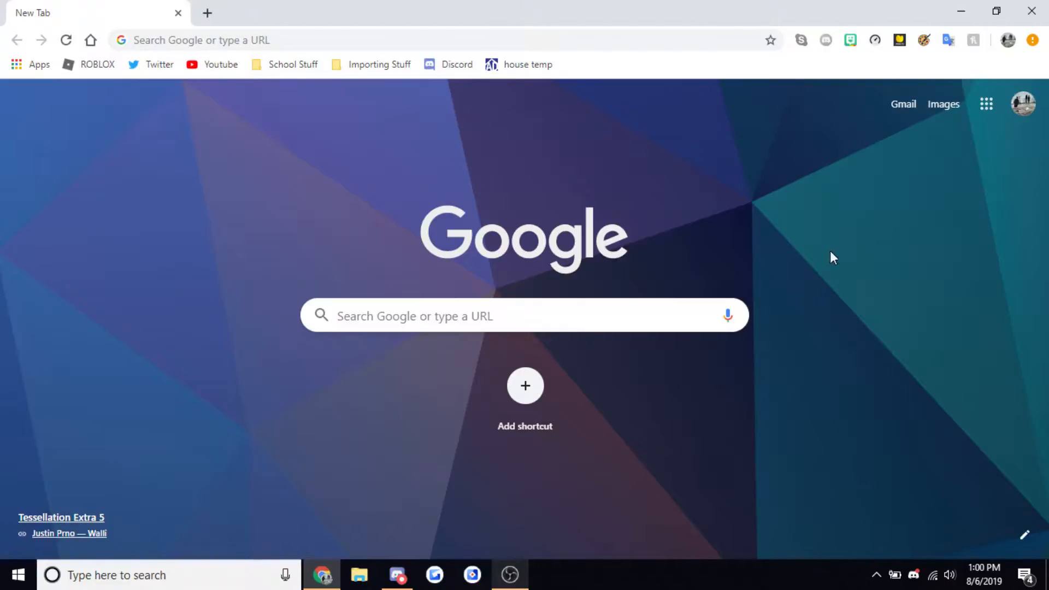
Go to the-blueprints.com website
left_click(512, 41)
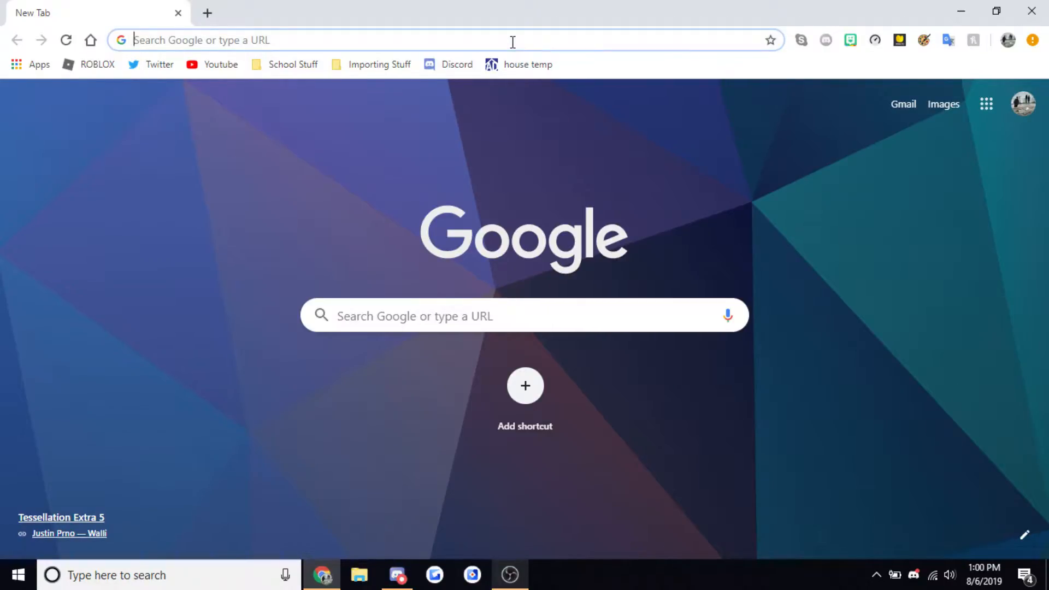
type("the")
key("Return")
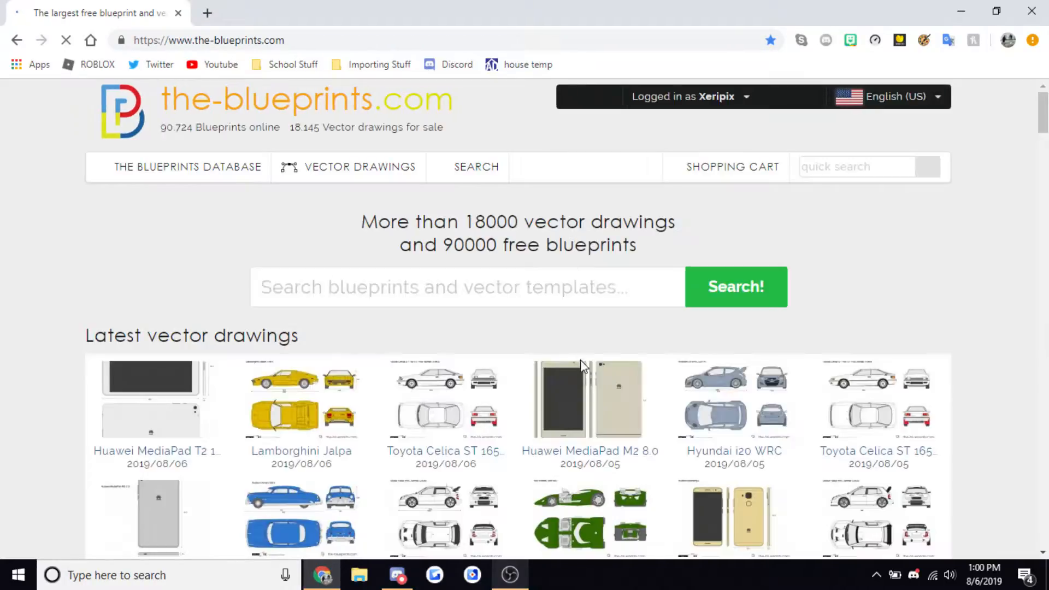
Try searching the blueprint site for "audi ttrs"
left_click(534, 291)
type("audi ttrs")
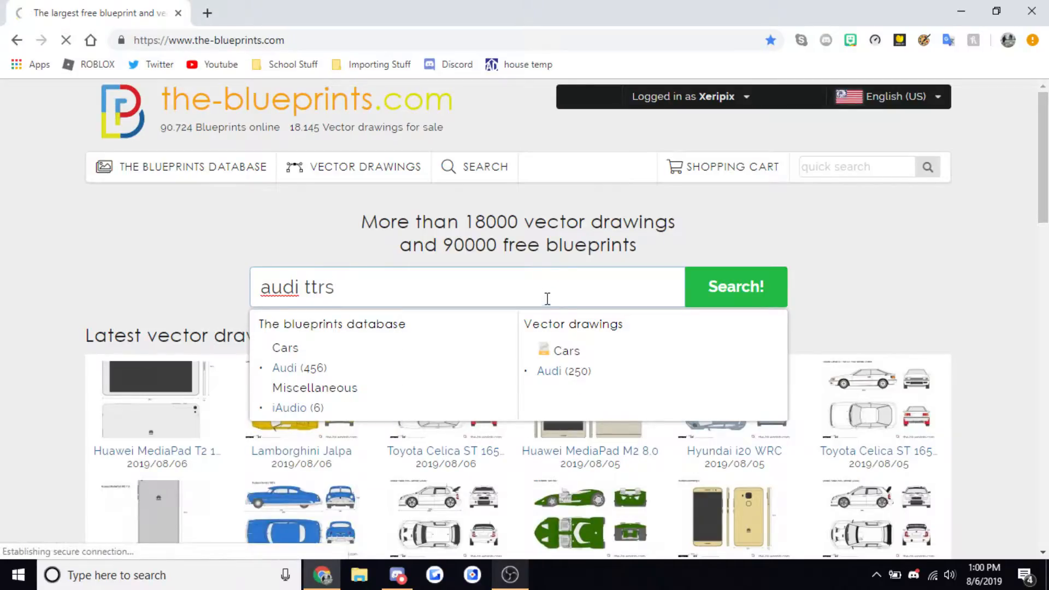
scroll(232, 276, "down", 1)
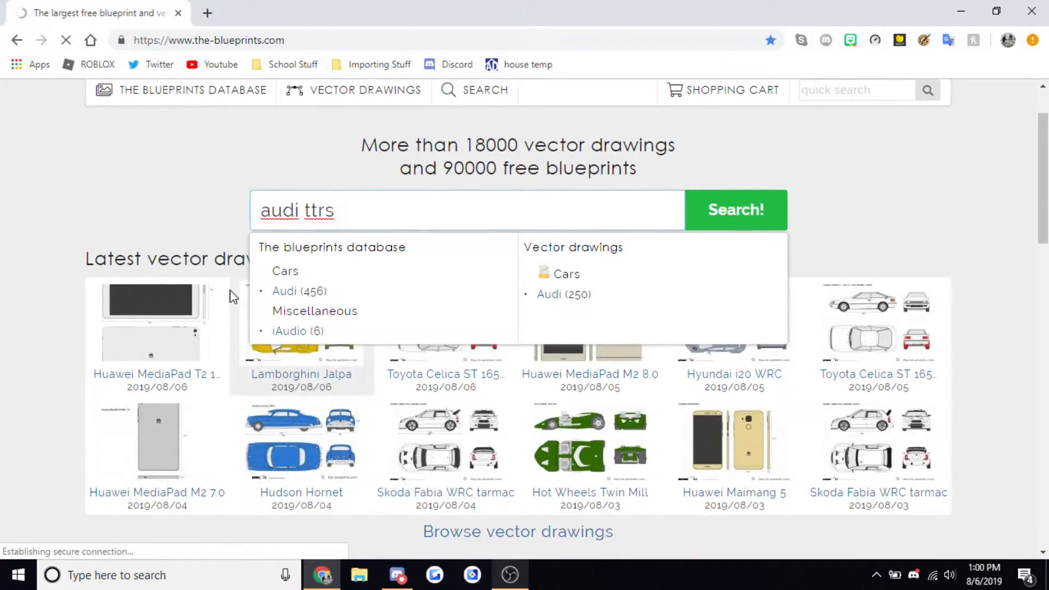
scroll(232, 295, "down", 1)
scroll(303, 437, "up", 3)
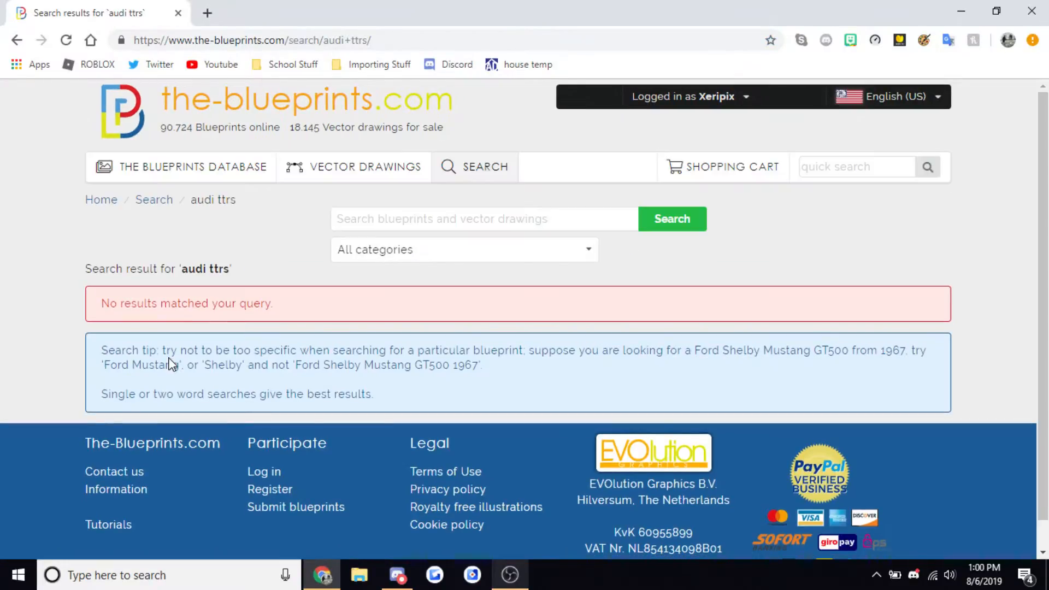
Search the blueprint site for "audi tt" and open the Audi TT RS vector drawing for model years 2016 - present
left_click(375, 219)
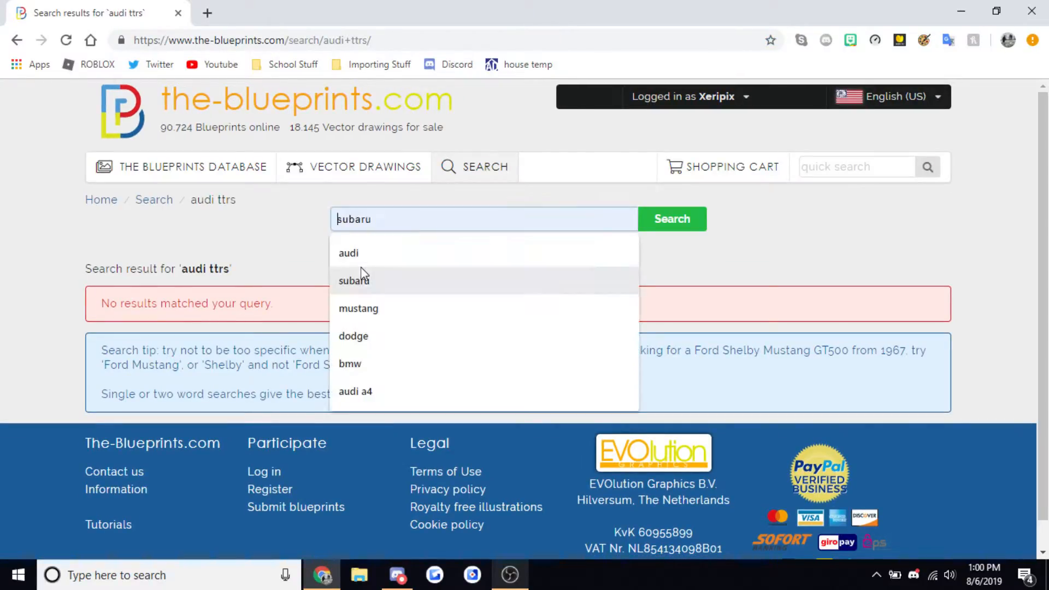
type("audi tt")
key("Return")
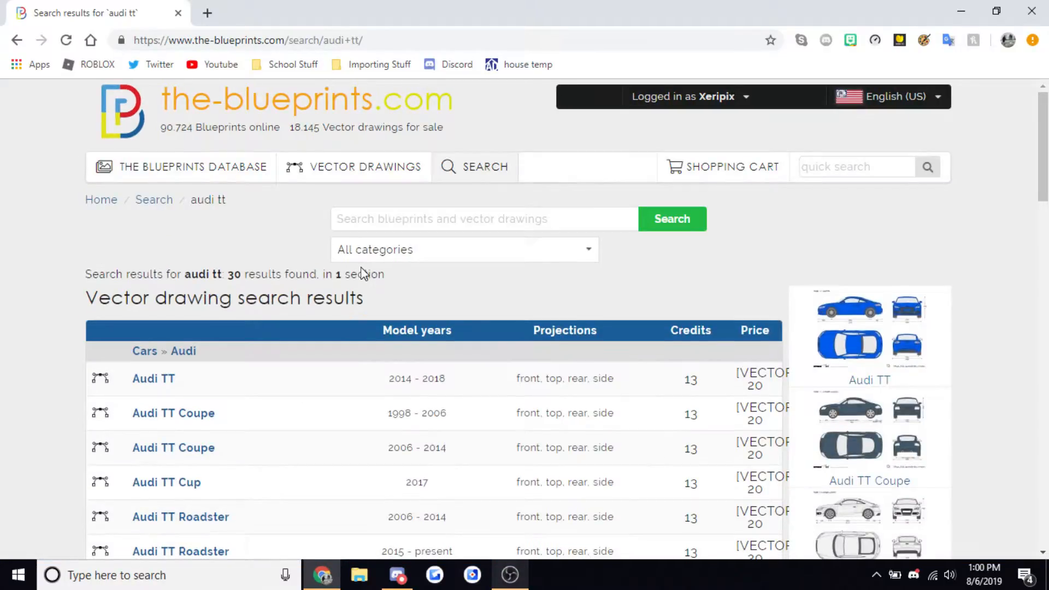
scroll(285, 317, "down", 4)
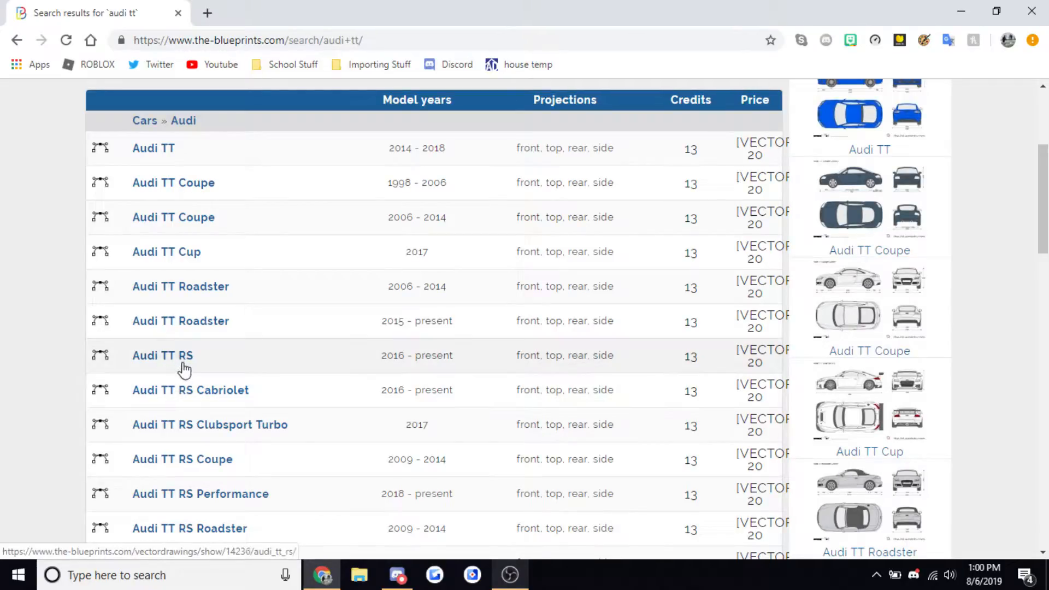
left_click(183, 363)
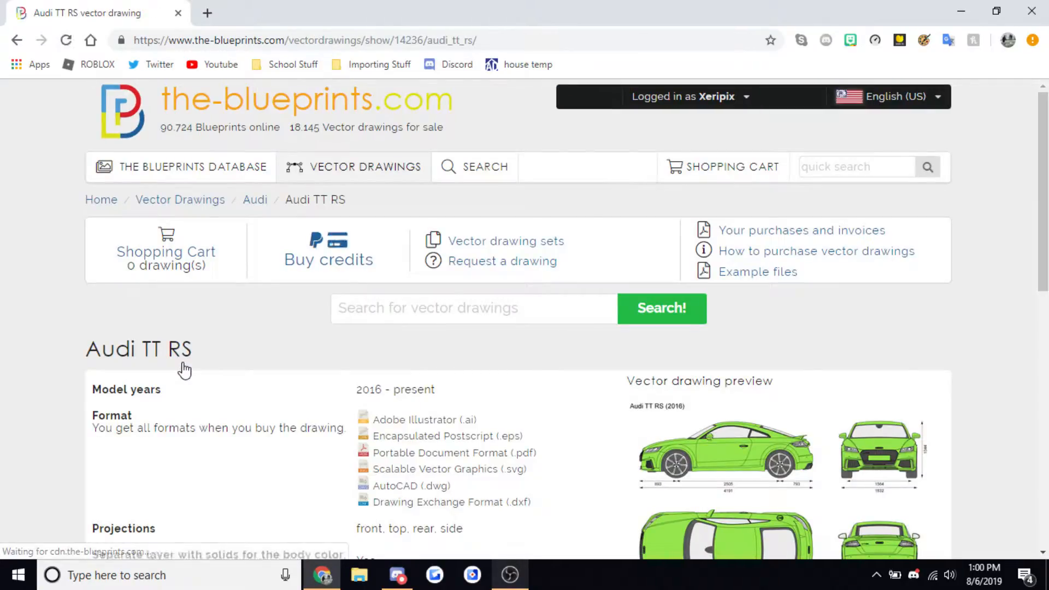
Inspect the drawing page's HTML and open the linked preview image 2019_audi_tt_rs.jpg in its own browser tab
scroll(604, 393, "down", 1)
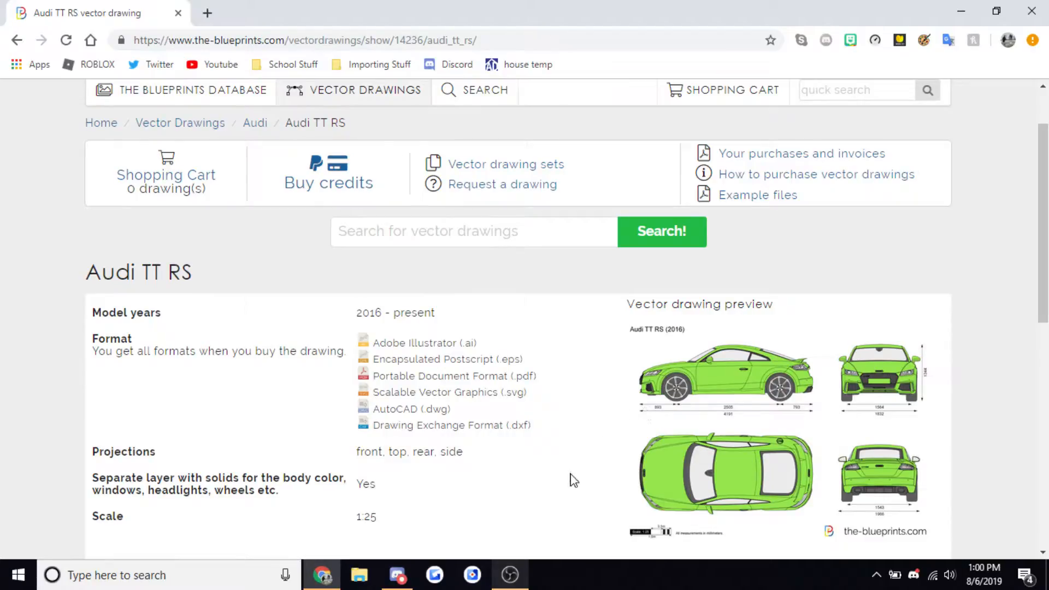
right_click(546, 481)
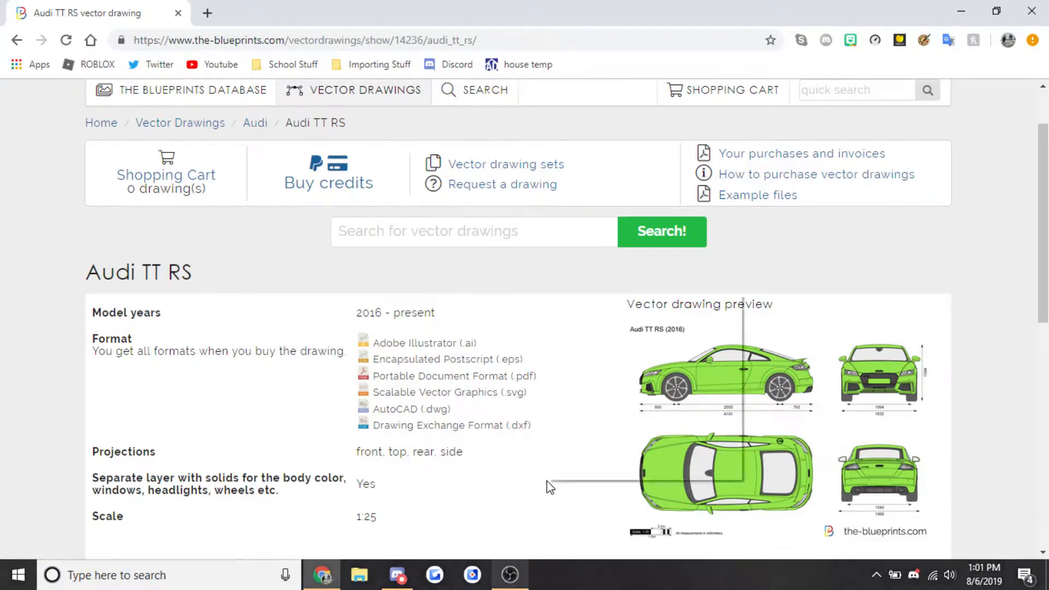
left_click(575, 476)
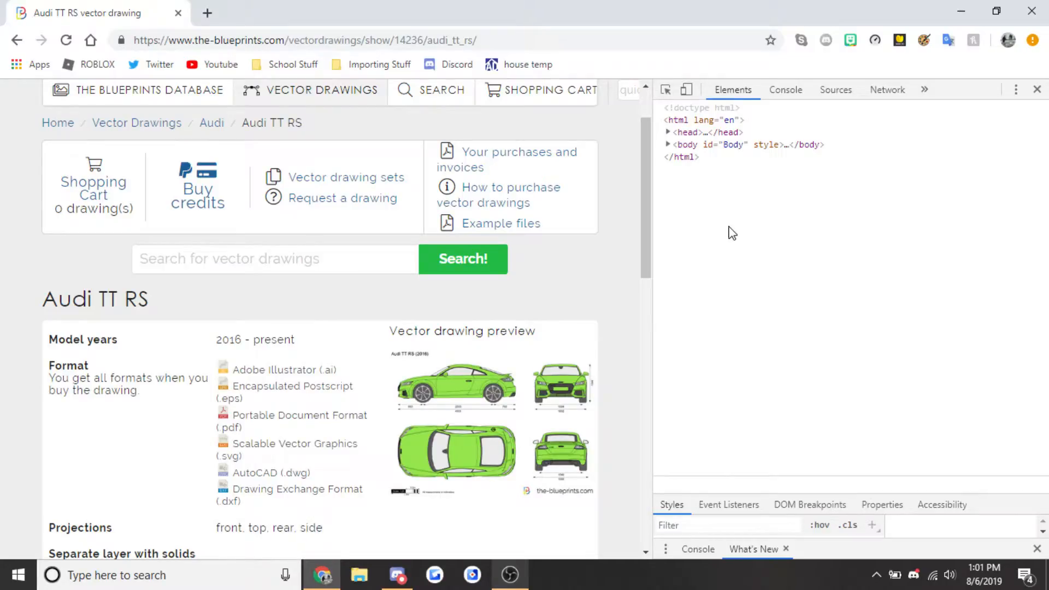
scroll(769, 170, "up", 2)
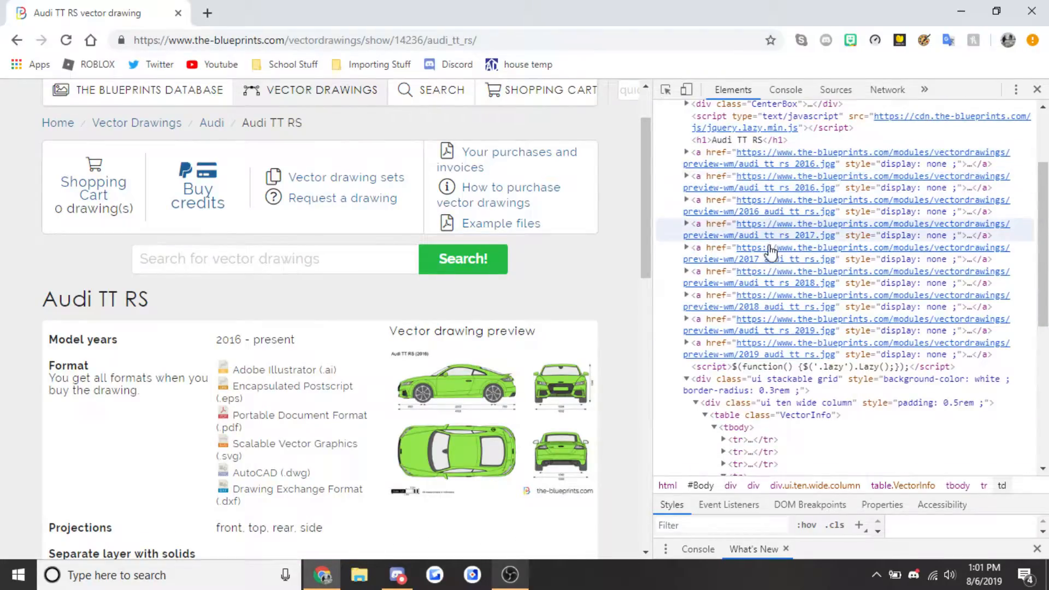
left_click(756, 347)
left_click(756, 347, "ctrl")
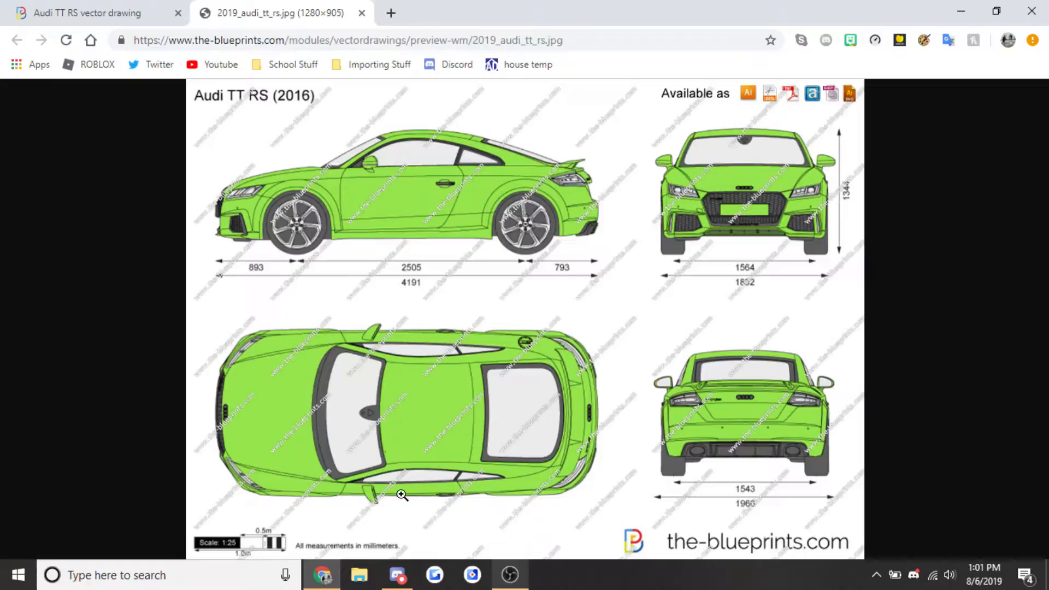
Save the blueprint image as 2019_audi_tt_rs.jpg in the Stuff folder on the Desktop and dismiss the download notice
right_click(473, 282)
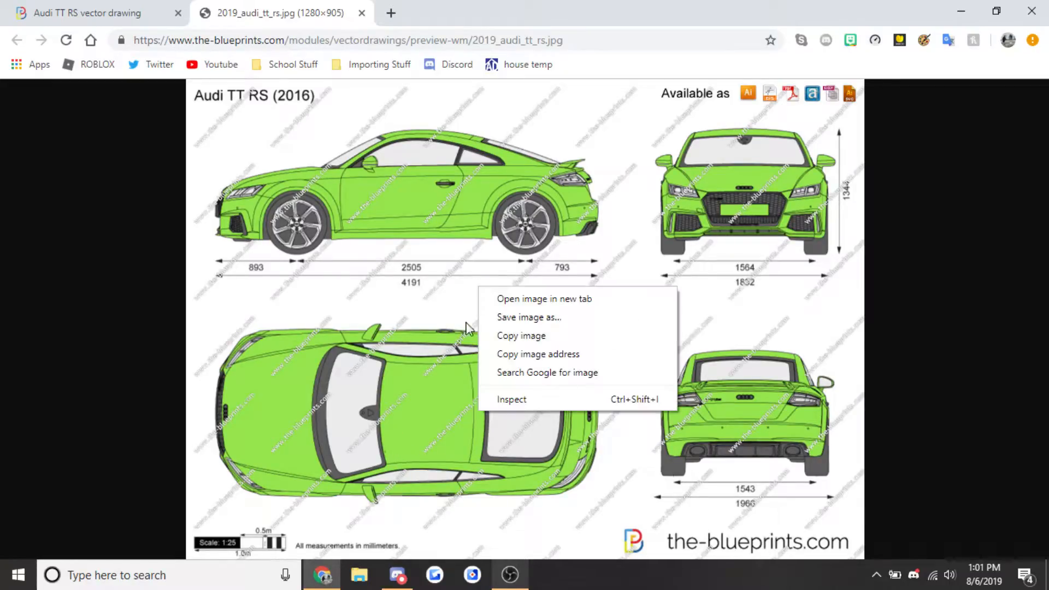
left_click(519, 323)
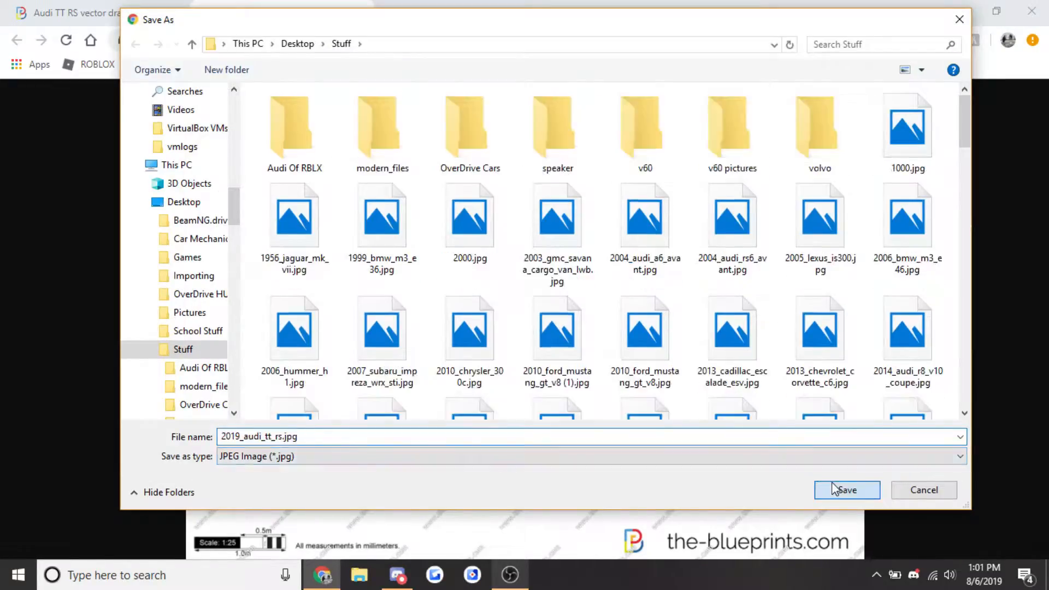
left_click(841, 489)
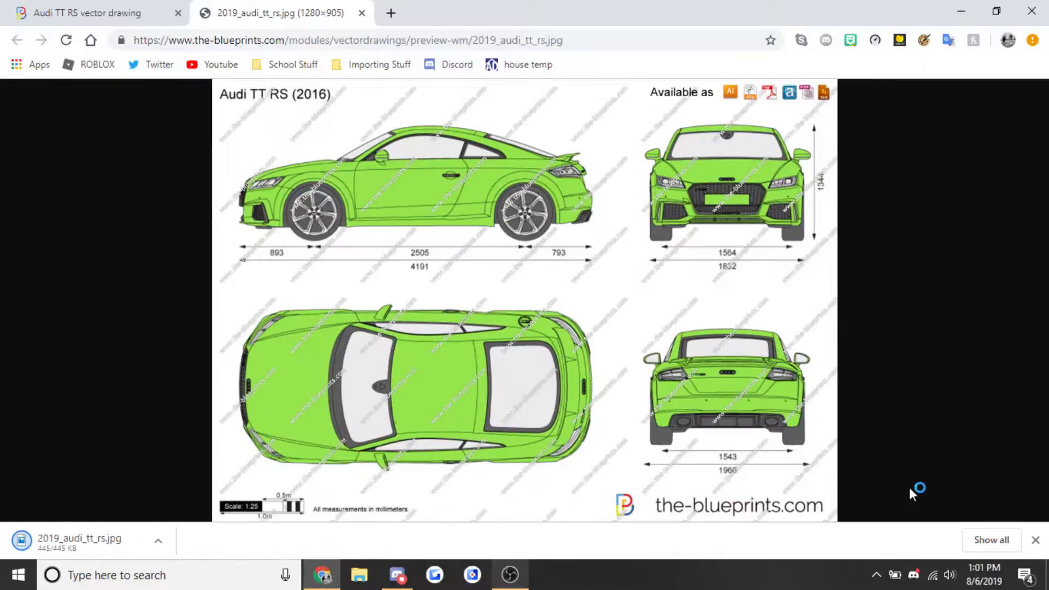
left_click(1035, 539)
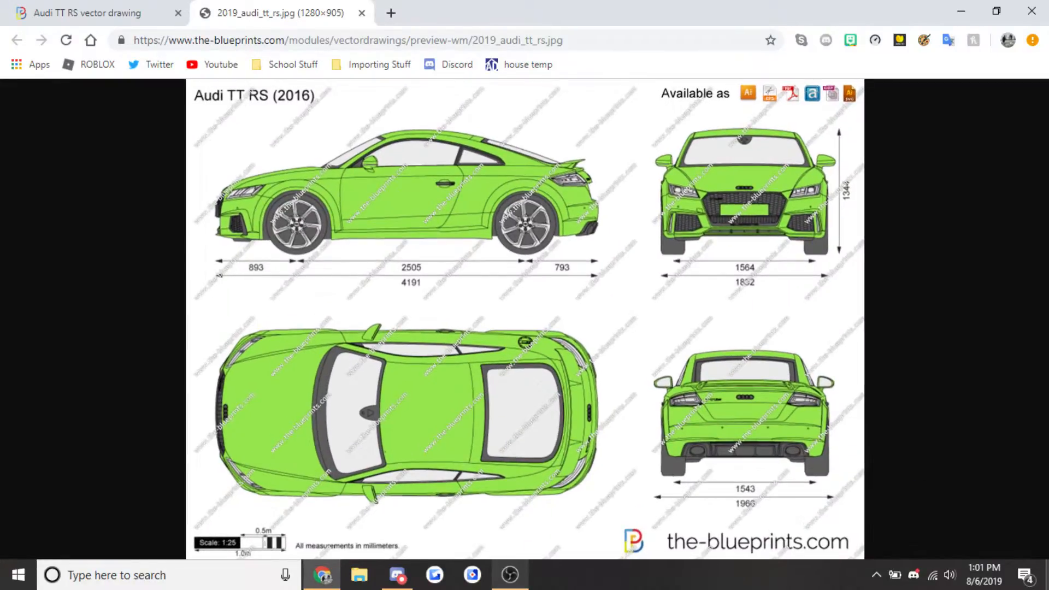
Show the desktop, launch Blender and dismiss its splash screen
left_click(1046, 575)
double_click(104, 309)
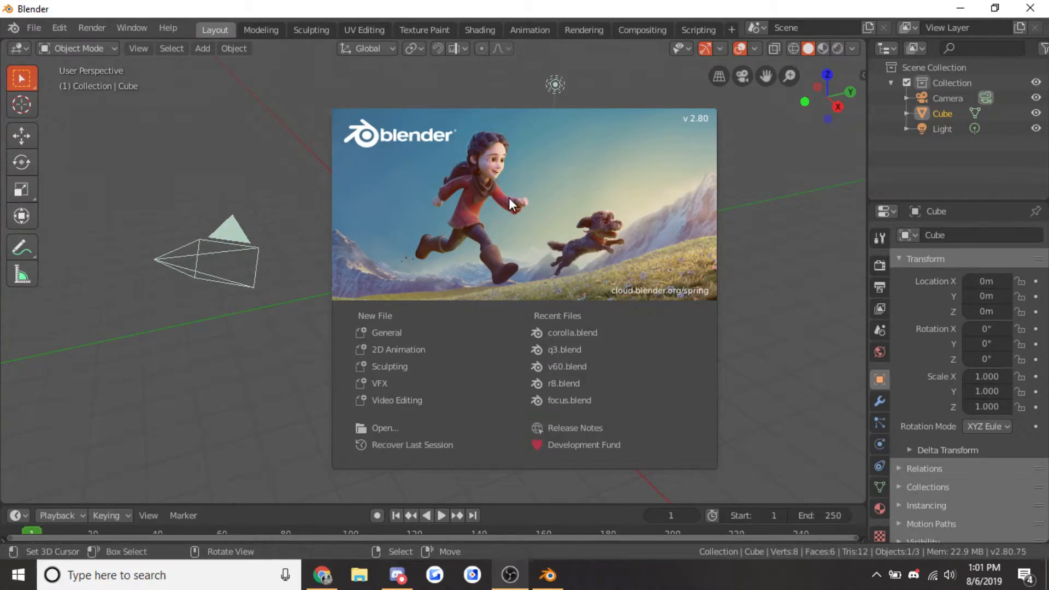
left_click(592, 194)
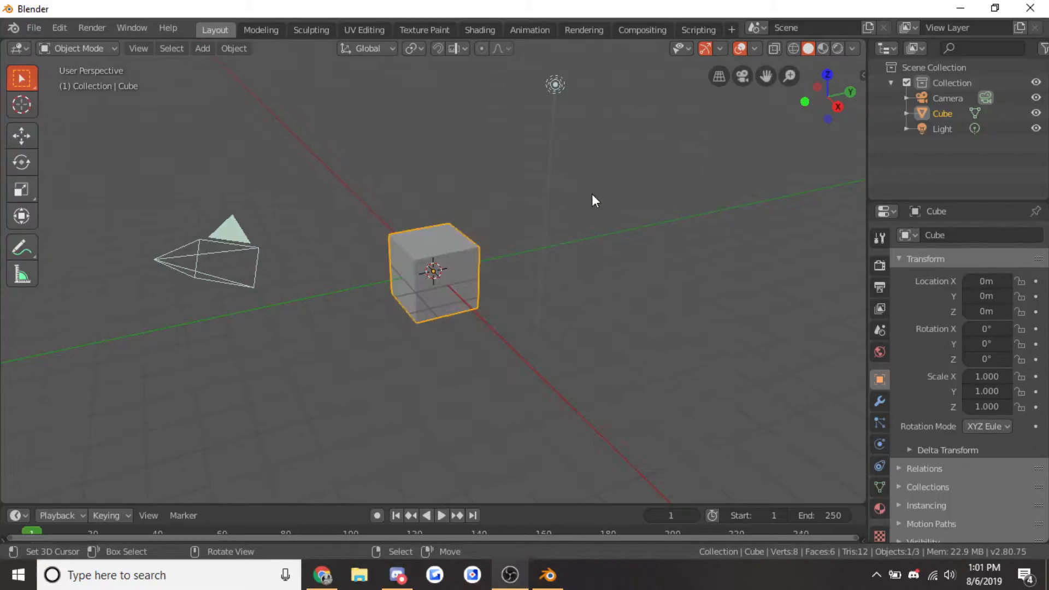
Delete the default cube, camera and light from the scene
scroll(339, 370, "up", 3)
scroll(340, 370, "down", 6)
key("alt+a")
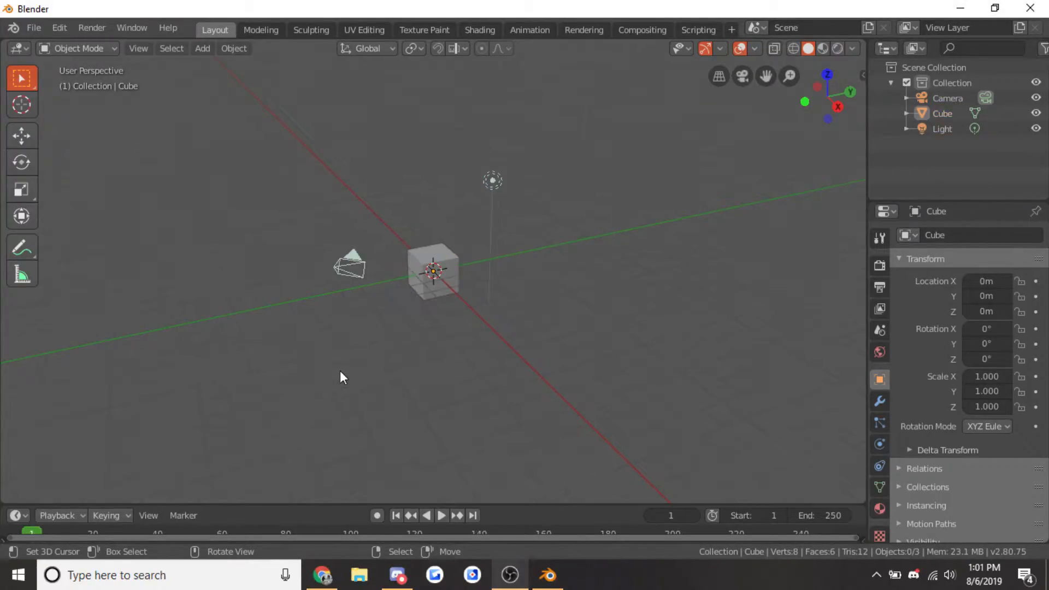
scroll(340, 370, "down", 2)
scroll(340, 371, "up", 3)
key("a")
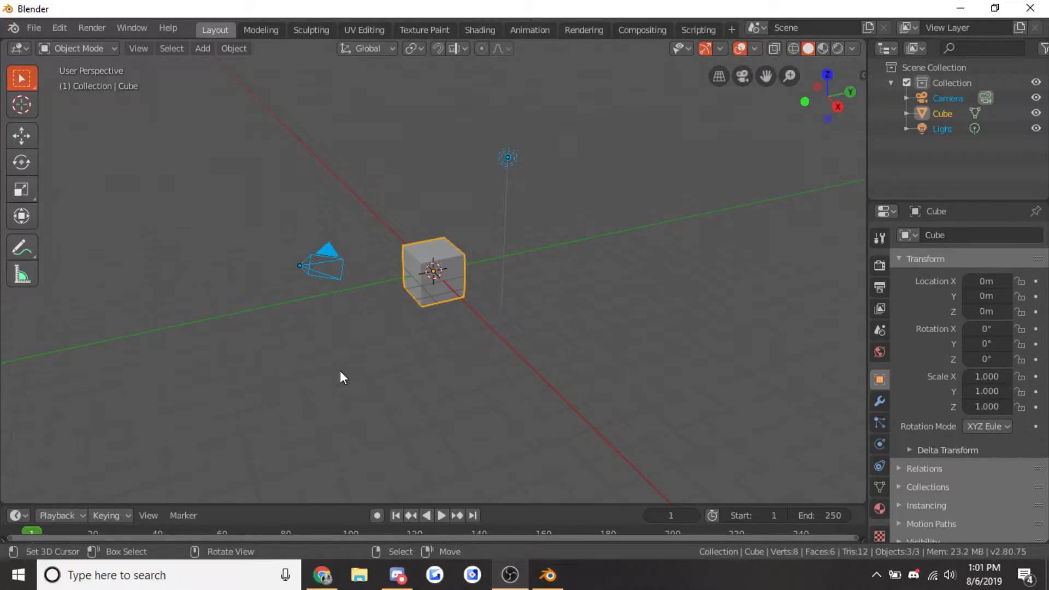
key("x")
left_click(340, 370)
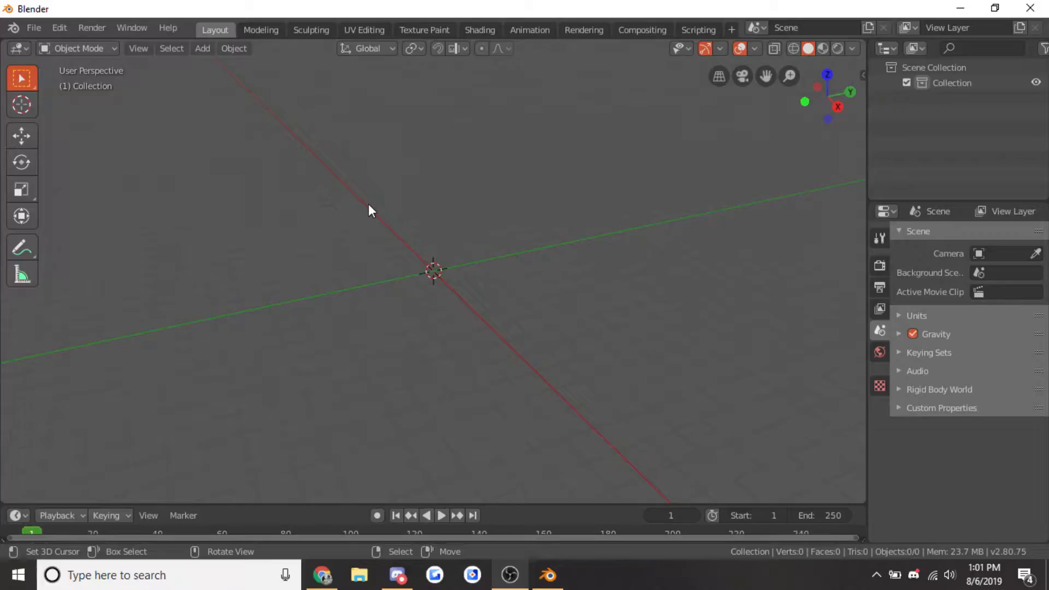
Set the viewport to the right orthographic view
key("KP_3")
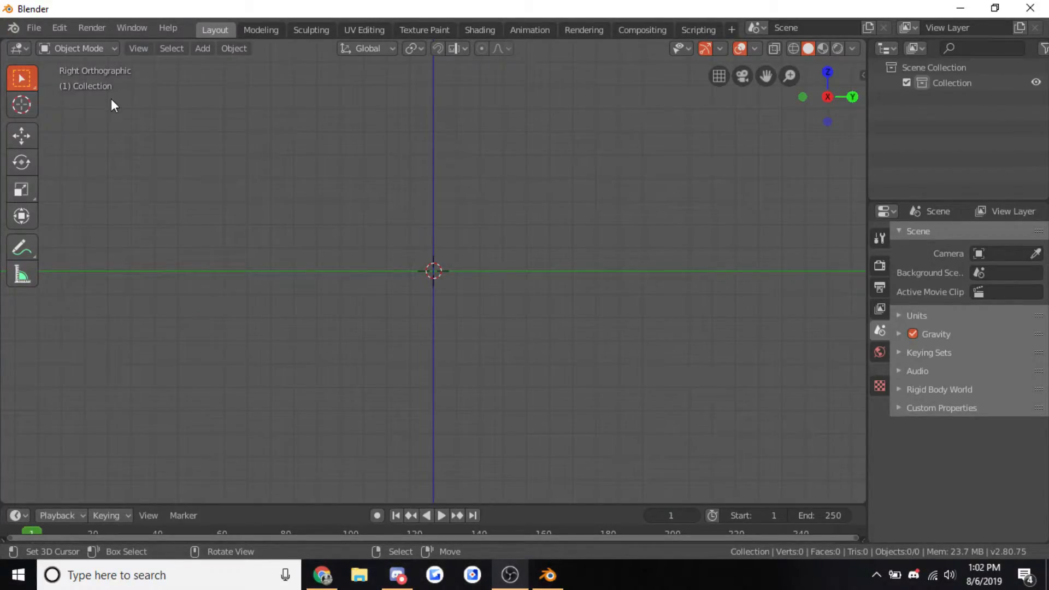
middle_click_drag(111, 98, 365, 299)
key("KP_3")
Add 2019_audi_tt_rs.jpg from the Desktop's Stuff folder as a background image aligned to the view
key("shift+a")
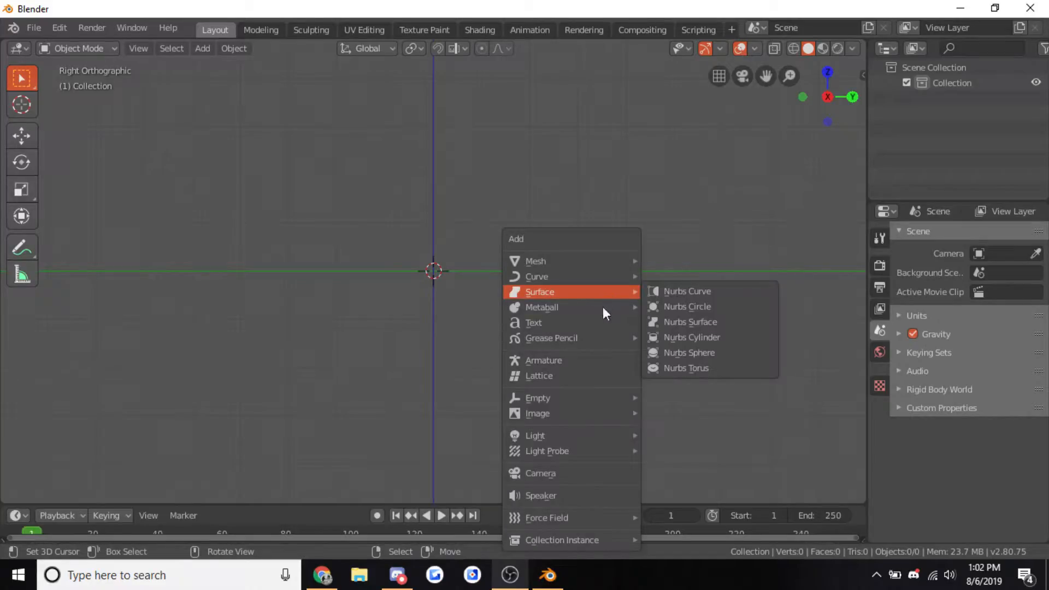
mouse_move(540, 414)
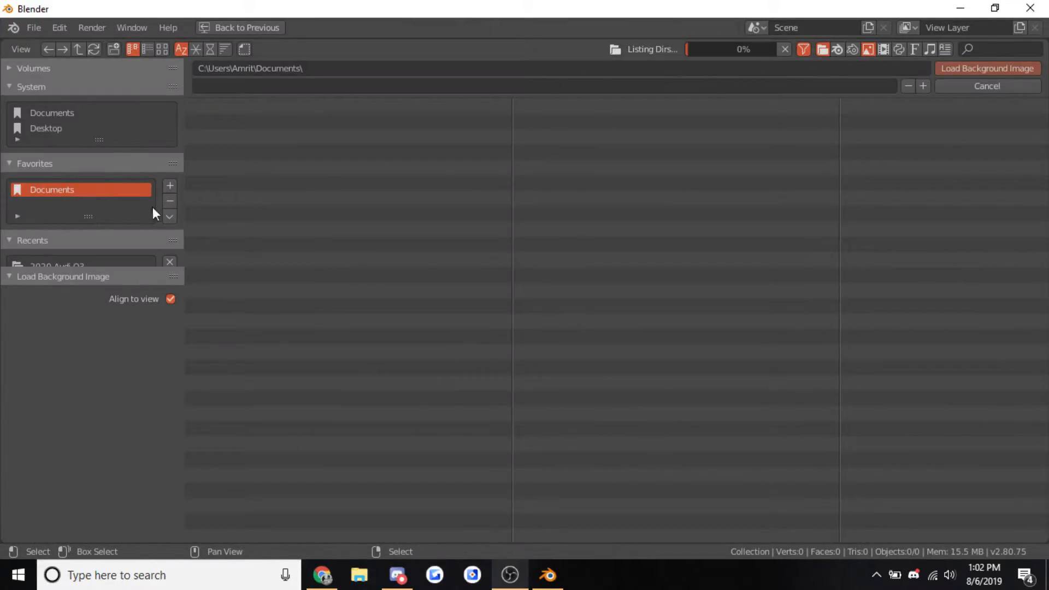
scroll(131, 210, "down", 4)
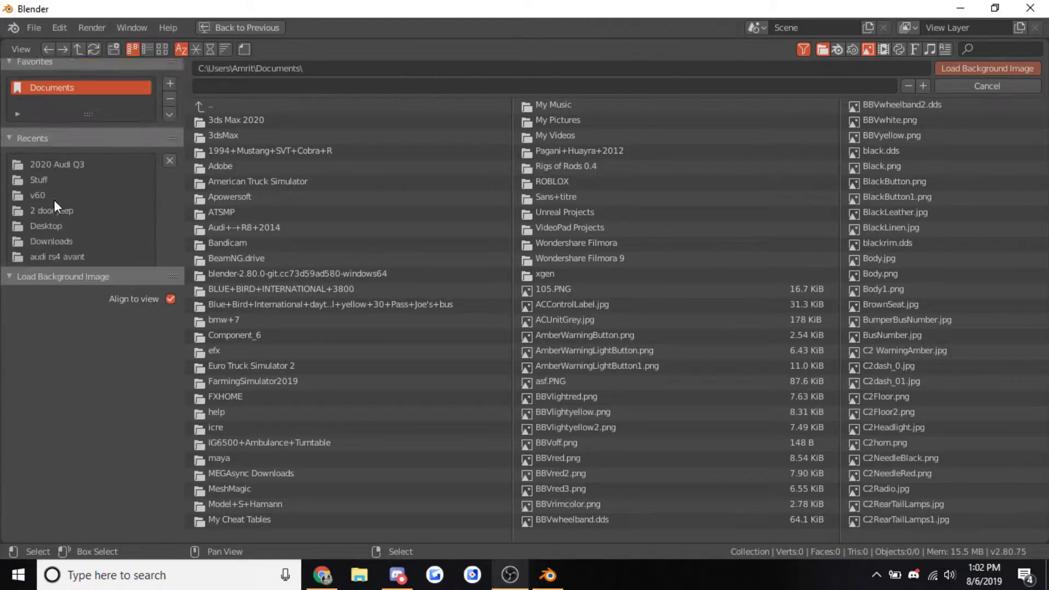
scroll(56, 188, "up", 4)
left_click(48, 130)
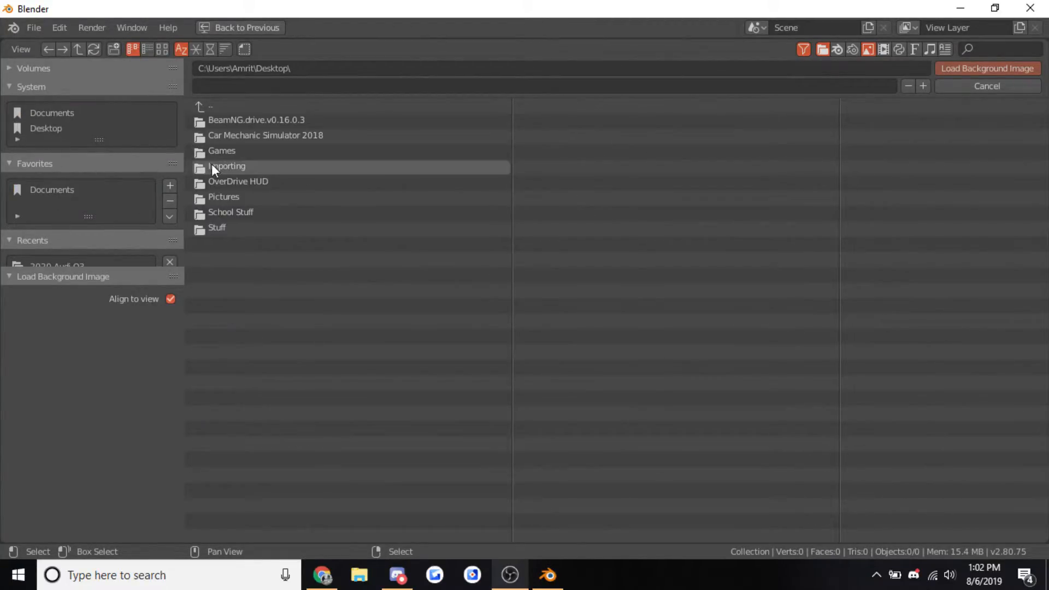
left_click(228, 220)
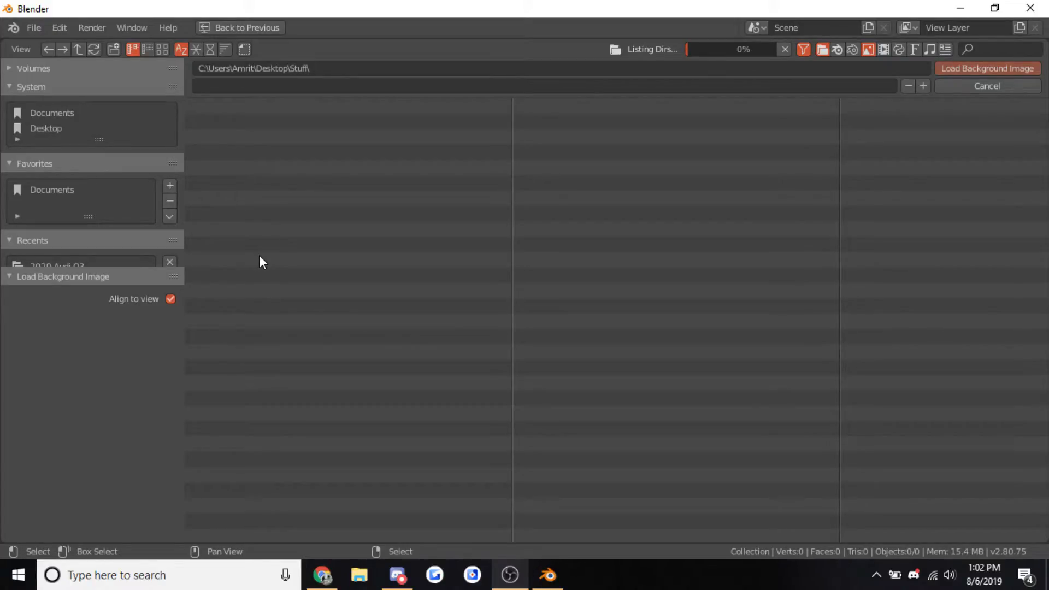
scroll(353, 520, "down", 8)
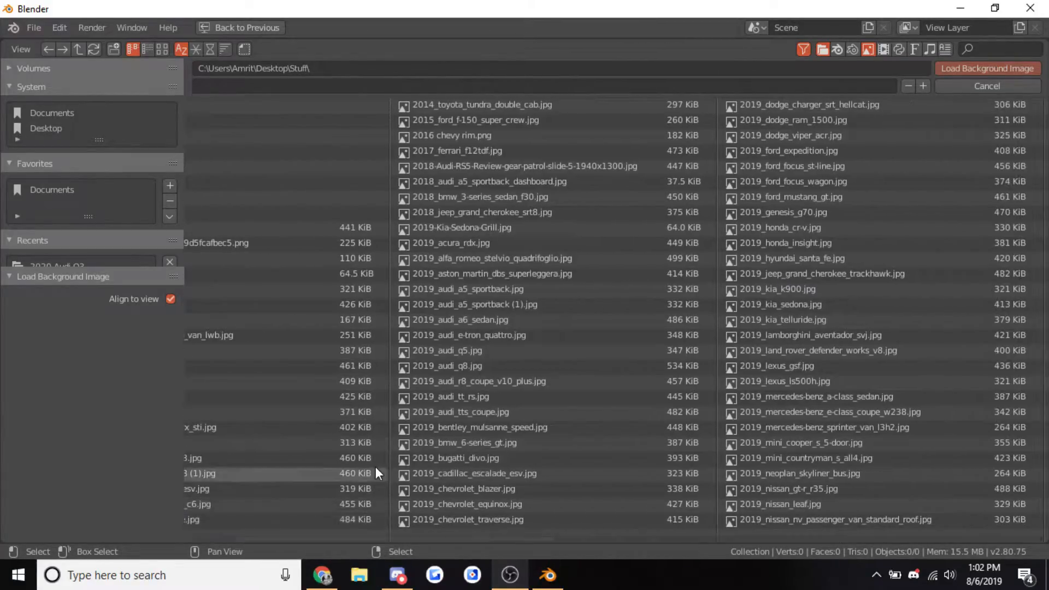
scroll(398, 458, "up", 5)
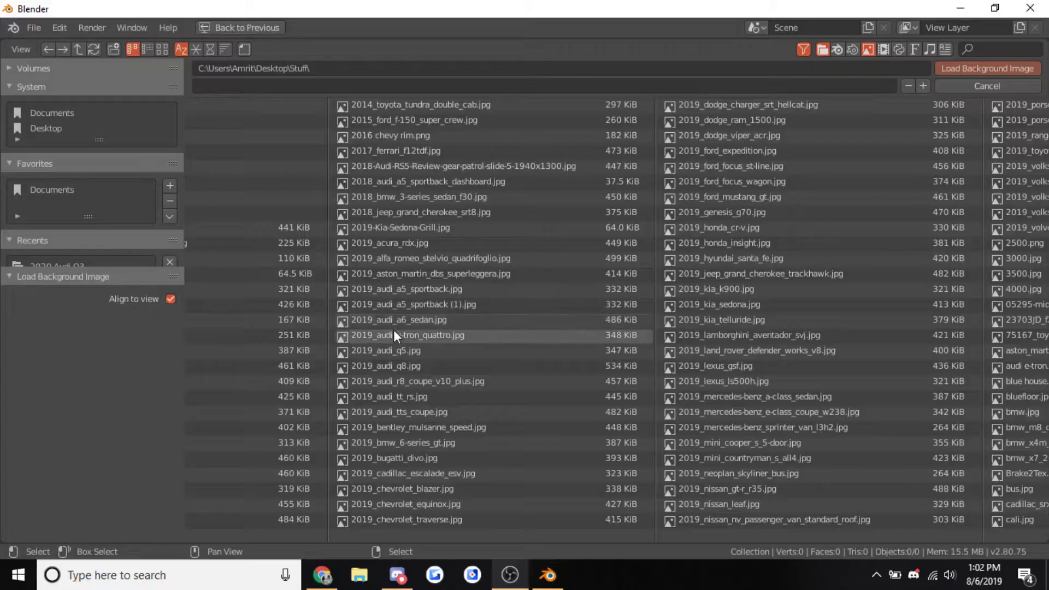
left_click(396, 394)
double_click(395, 395)
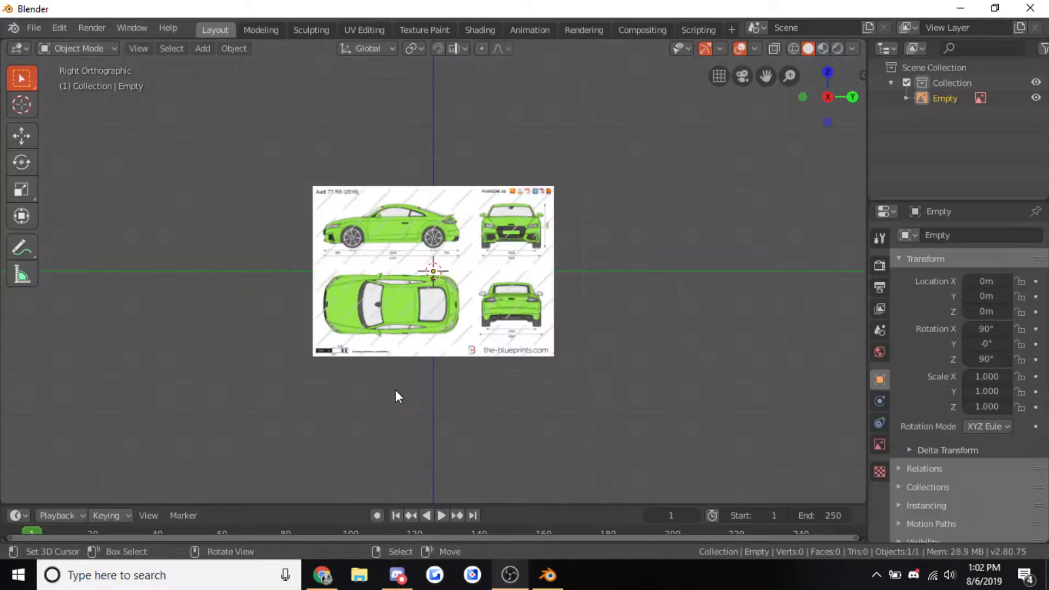
Enable Use Alpha for the Audi TT RS background image
scroll(395, 389, "up", 5)
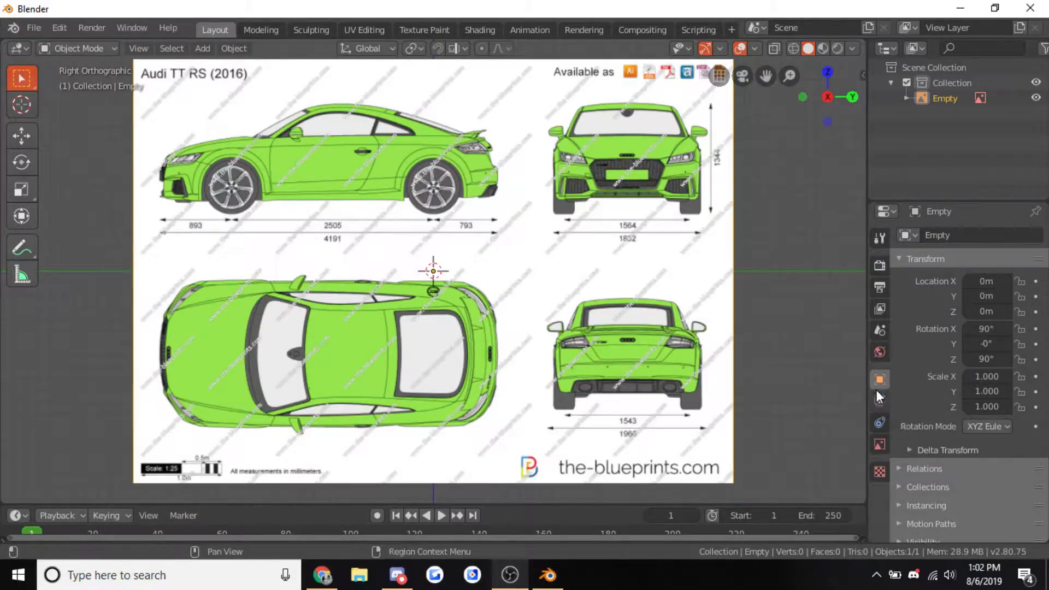
left_click(880, 445)
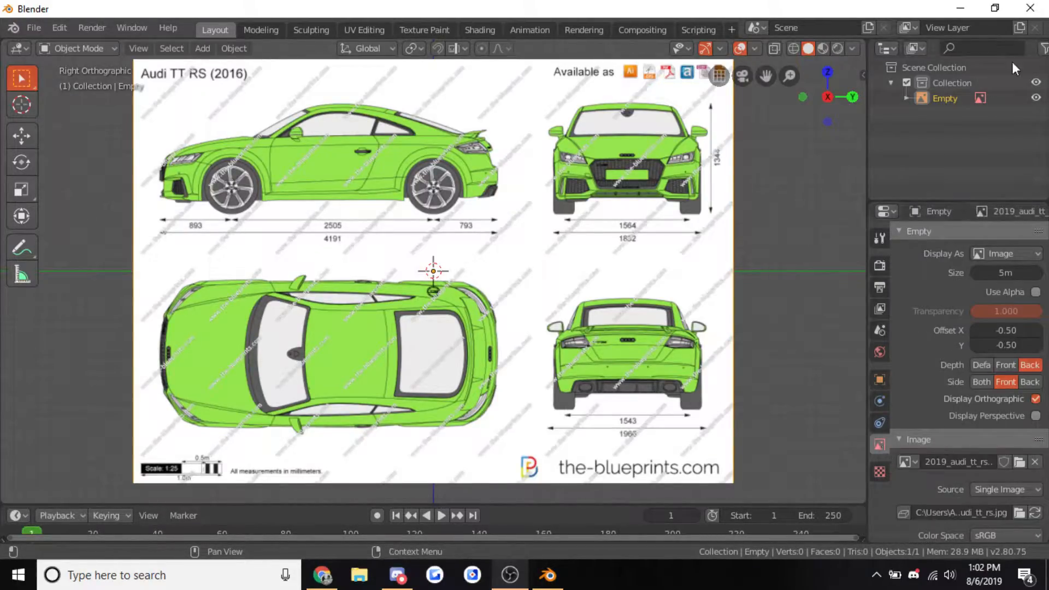
left_click(1036, 292)
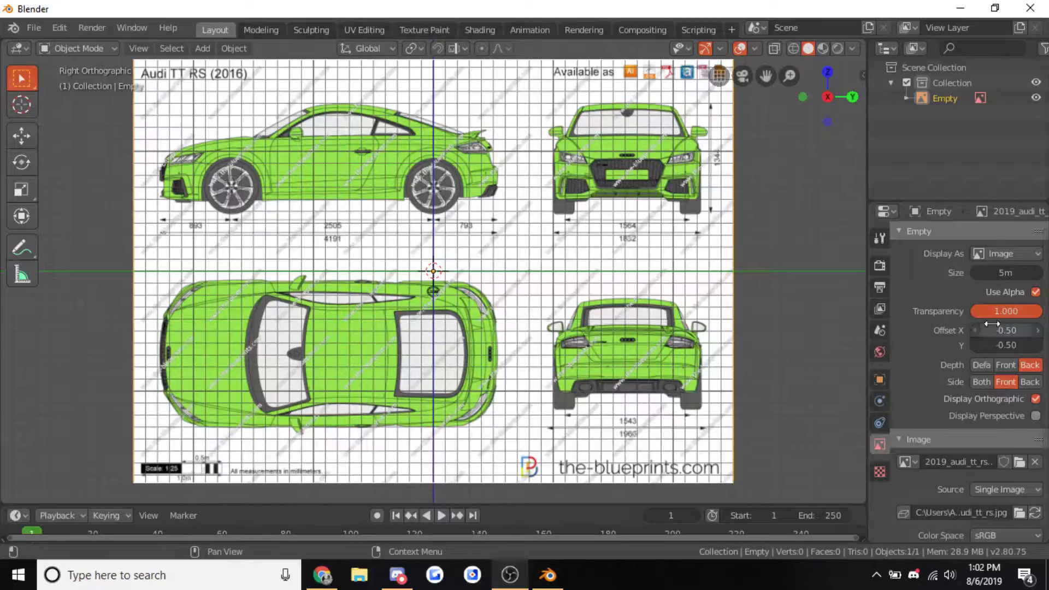
Set the side-view background image's transparency to 0.7
left_click(987, 311)
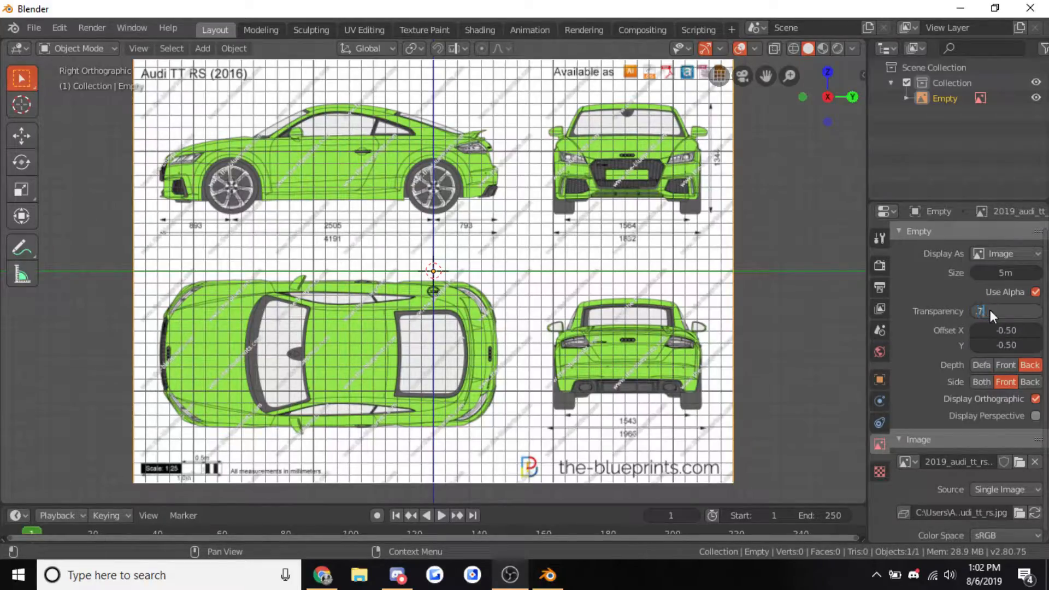
type(".7")
key("Return")
scroll(261, 224, "up", 4)
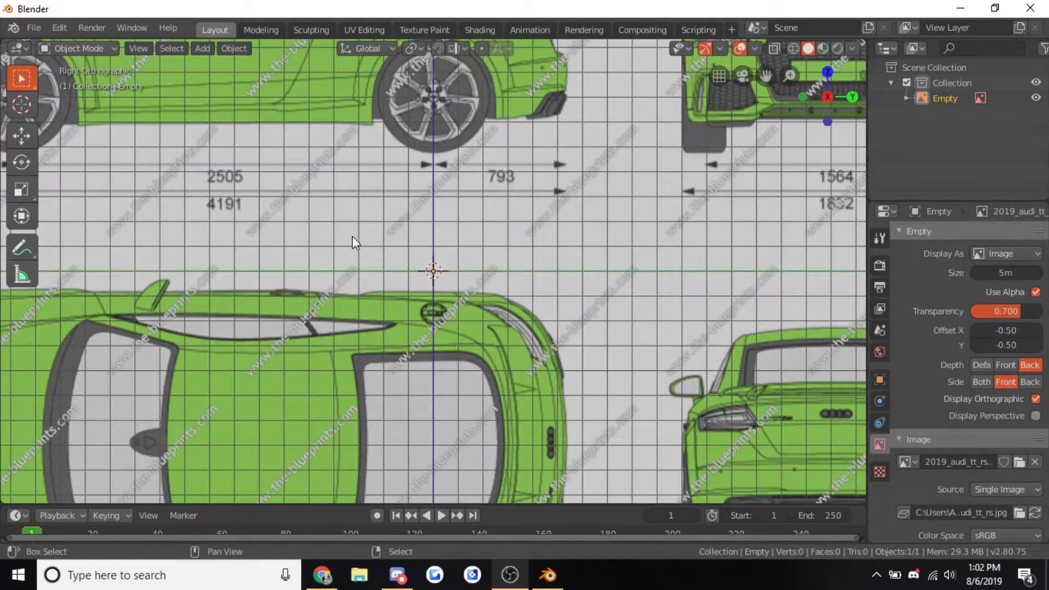
scroll(348, 236, "down", 5)
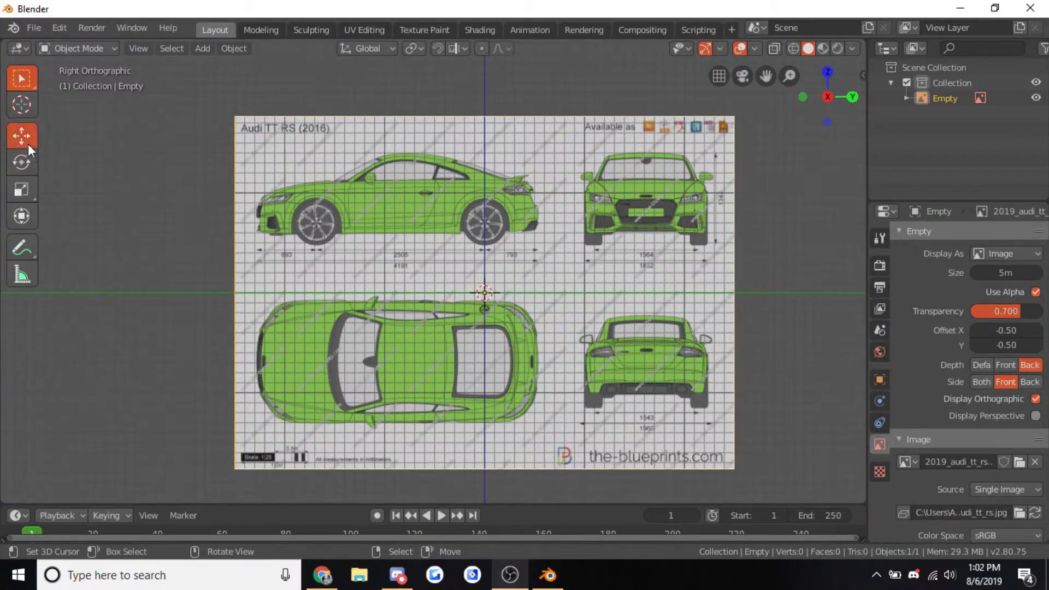
Show the side-view image's object transform properties, keeping the box selection tool active
left_click(27, 143)
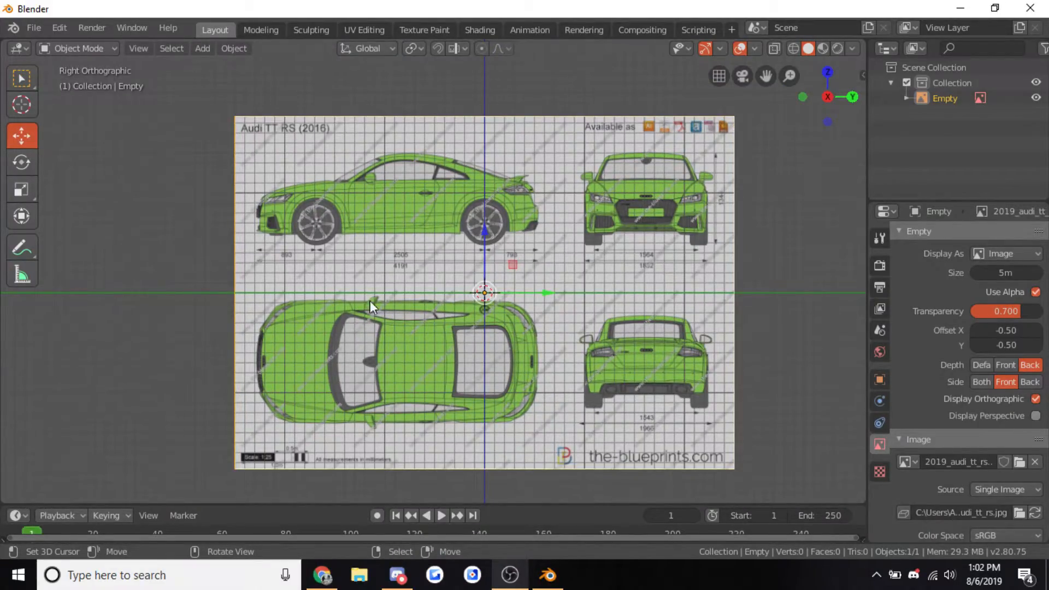
left_click(880, 378)
scroll(408, 299, "up", 5)
middle_click_drag(539, 320, 542, 322, "shift")
left_click(21, 78)
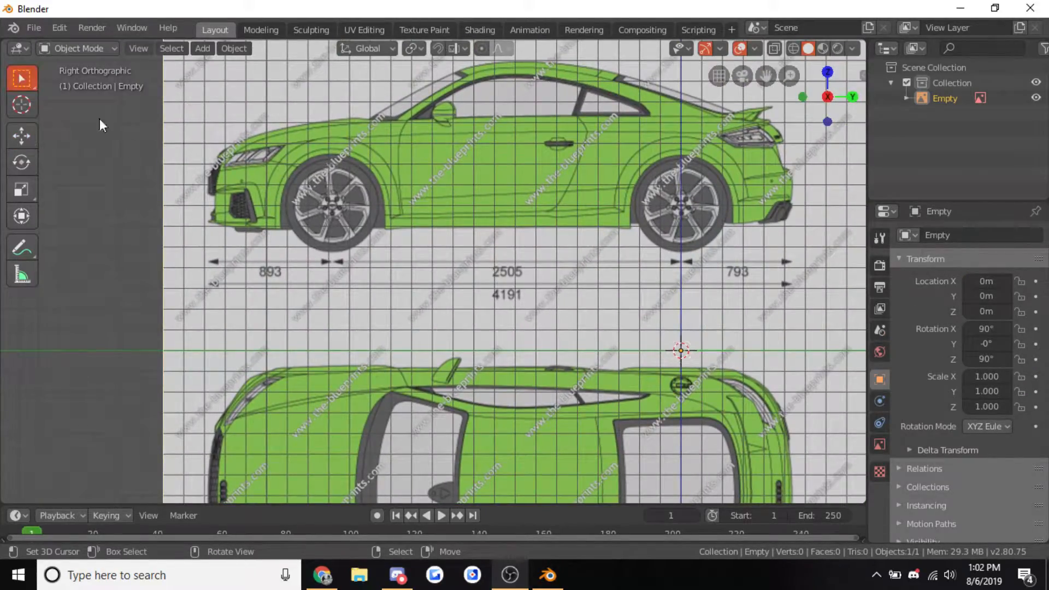
left_click(984, 280)
type("-0.04")
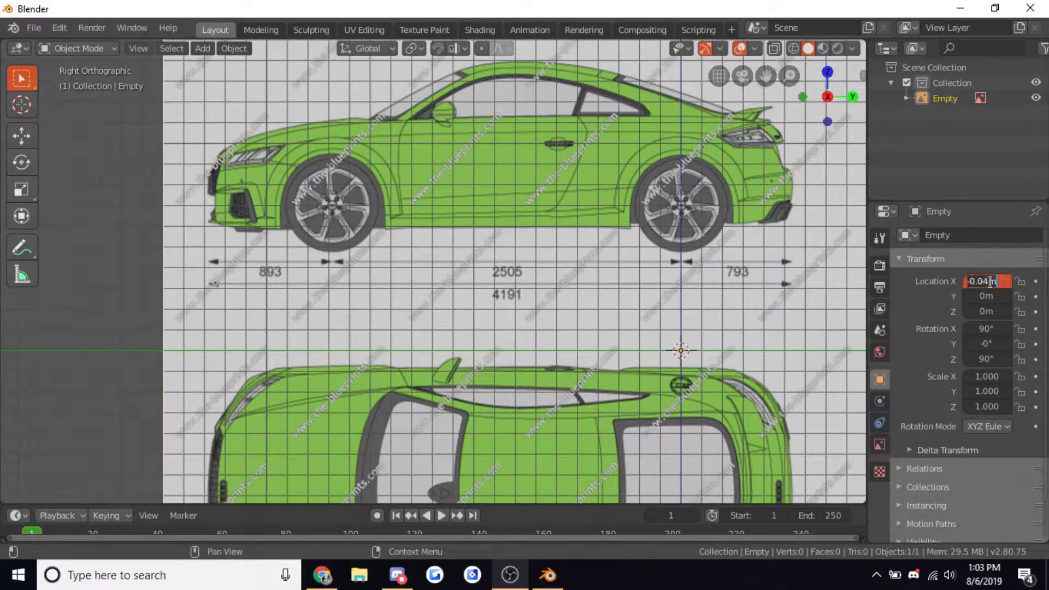
key("Escape")
left_click_drag(991, 295, 985, 295)
left_click(991, 295)
type("0m")
key("Return")
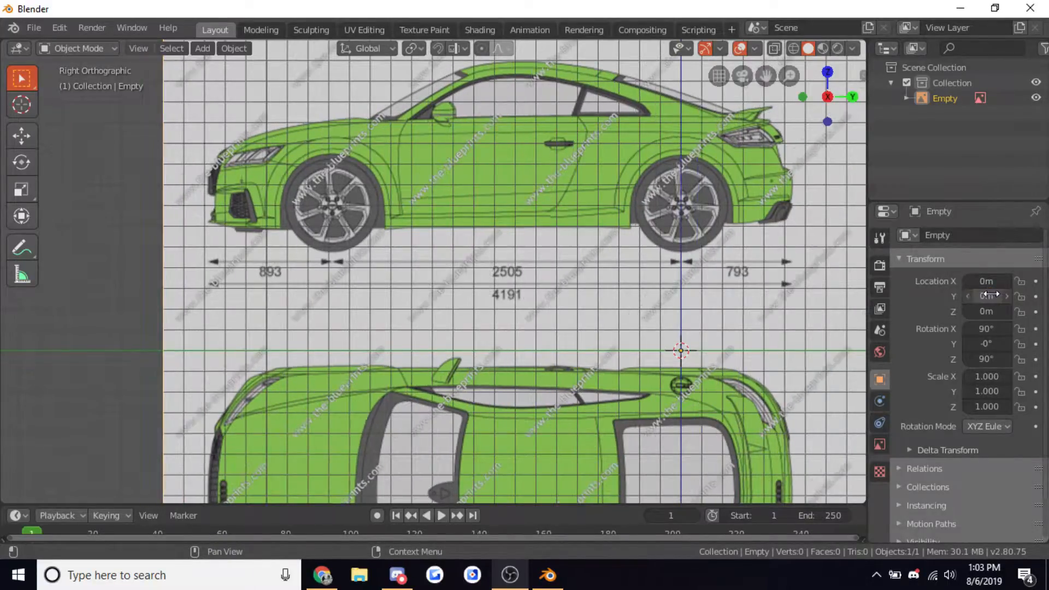
Lower the side-view image to Location Z -0.48 m so the tyres rest on the green ground axis
left_click(986, 312)
left_click_drag(986, 310, 956, 311)
scroll(384, 317, "up", 4)
middle_click_drag(468, 334, 370, 329, "shift")
scroll(371, 328, "up", 1)
left_click_drag(995, 309, 999, 309)
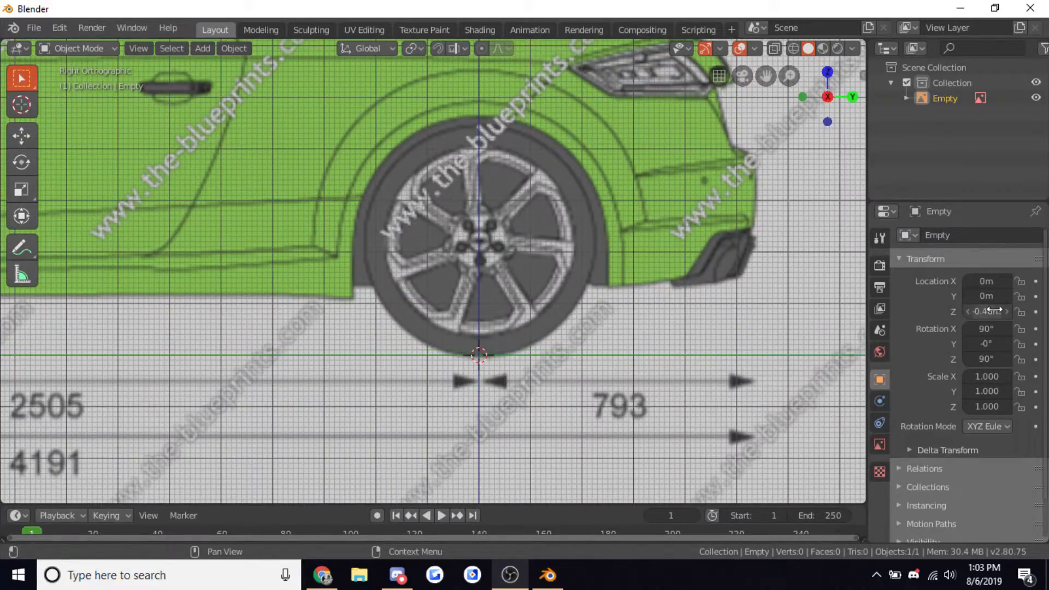
scroll(283, 384, "up", 2)
scroll(378, 334, "down", 1)
middle_click_drag(411, 341, 824, 337, "shift")
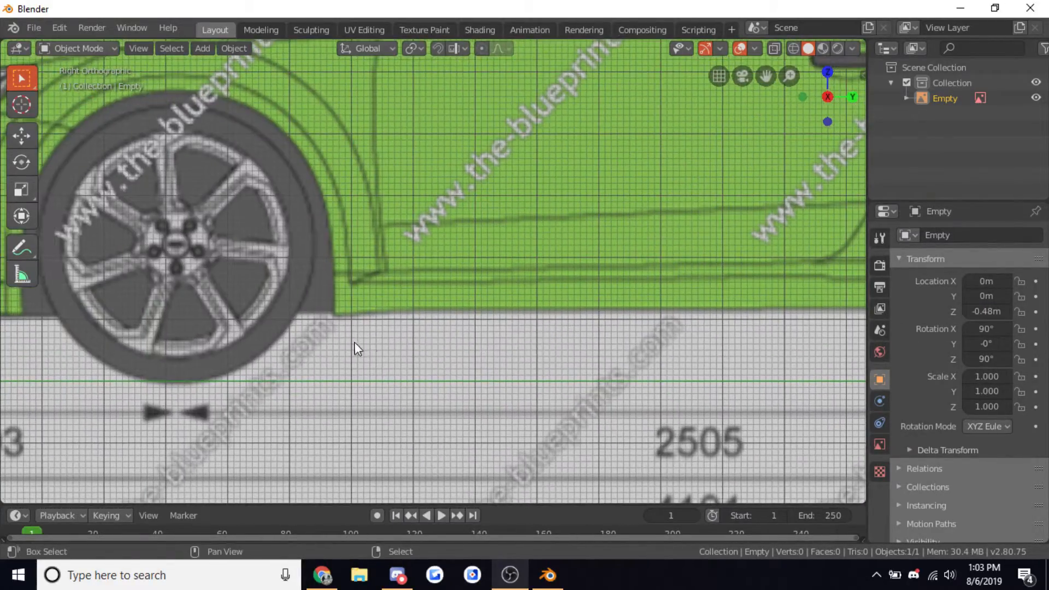
Try Location Z -0.475 m on the side-view image and return it to -0.48 m
left_click_drag(984, 311, 989, 312)
left_click(986, 311)
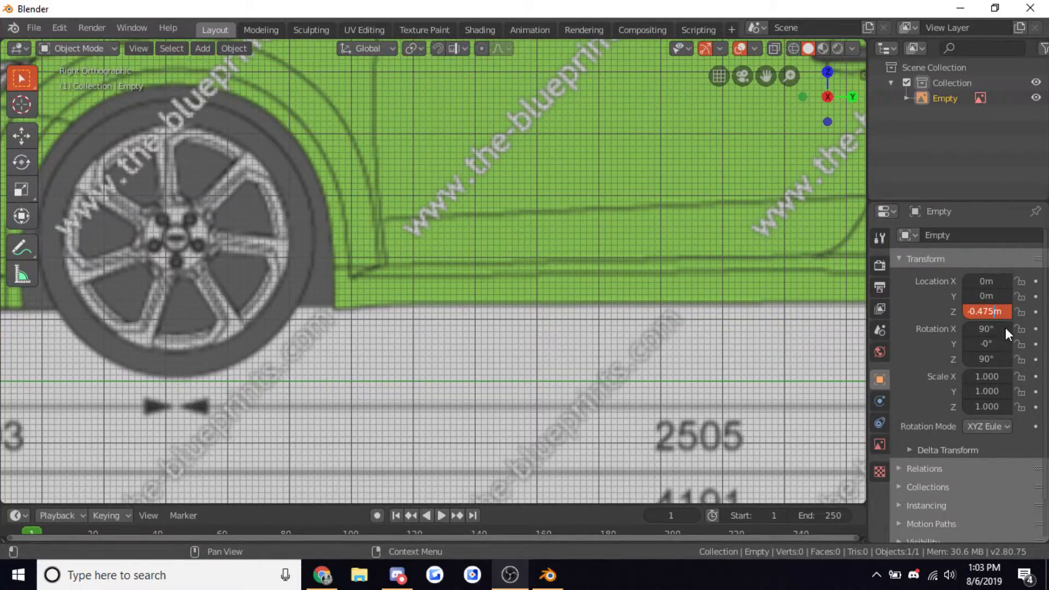
key("Return")
left_click(988, 311)
left_click(992, 311)
type("8")
key("Return")
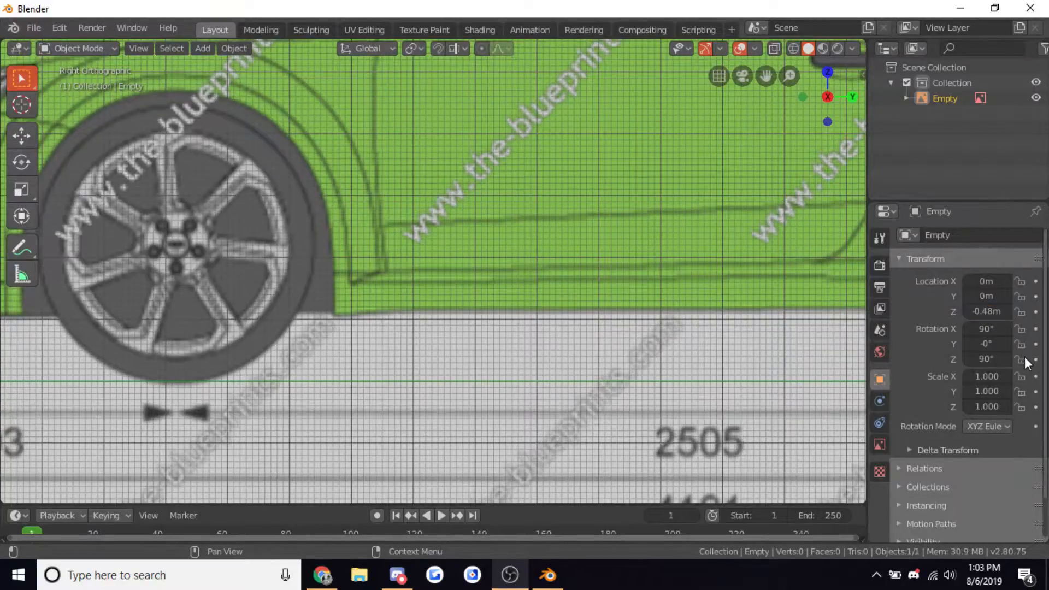
Add 2019_audi_tt_rs.jpg as a second background image aligned to the front orthographic view
scroll(436, 252, "down", 5)
scroll(392, 277, "down", 3)
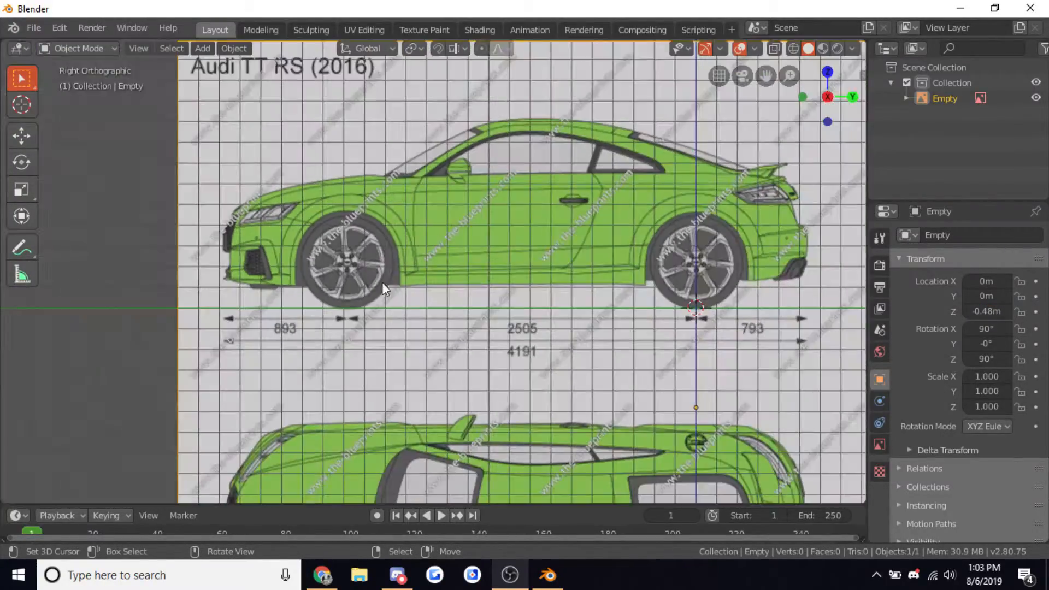
key("KP_1")
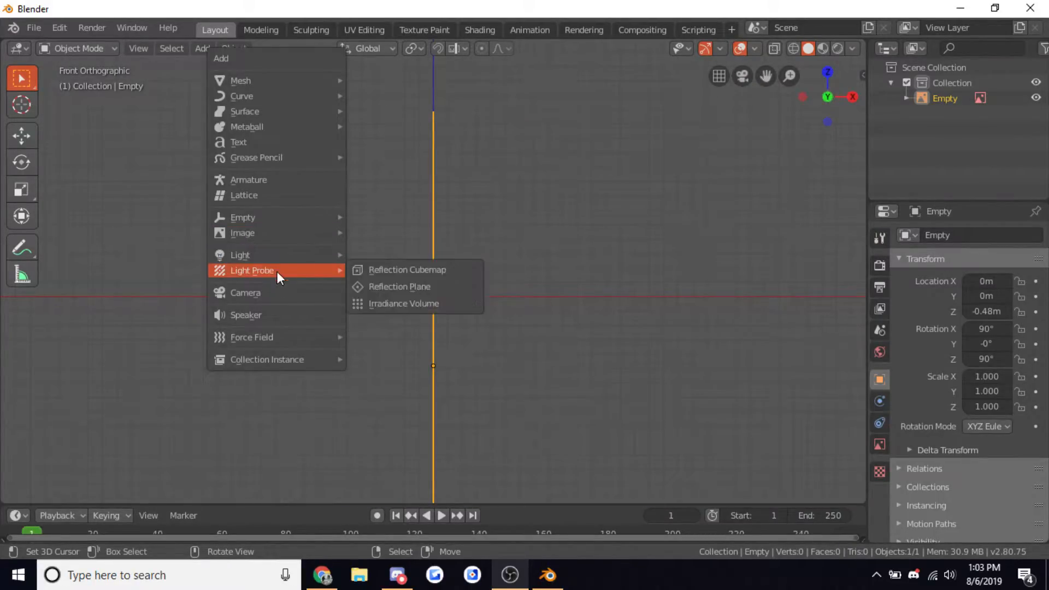
left_click(408, 247)
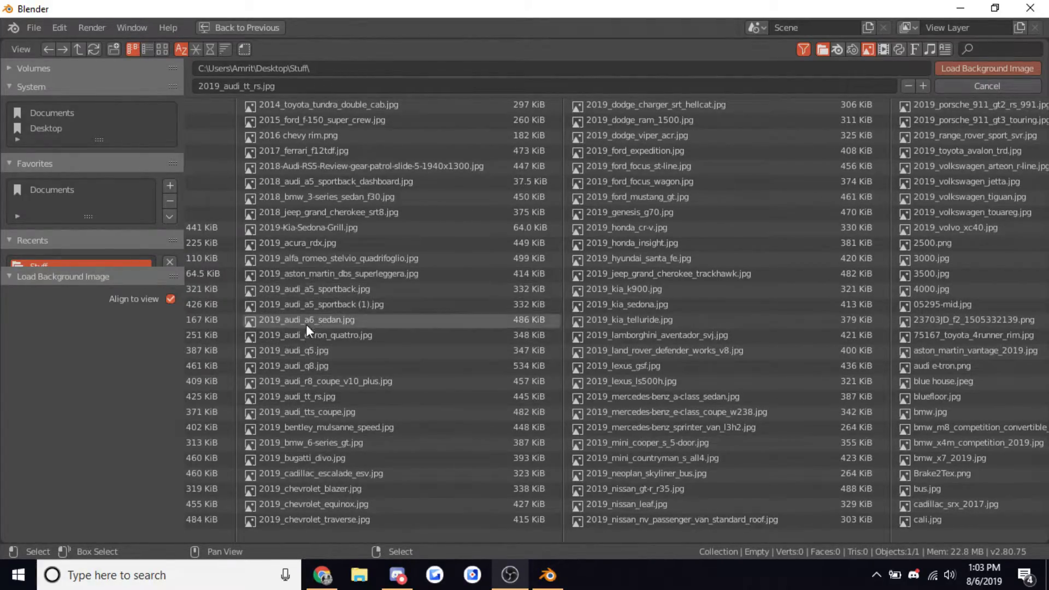
double_click(310, 395)
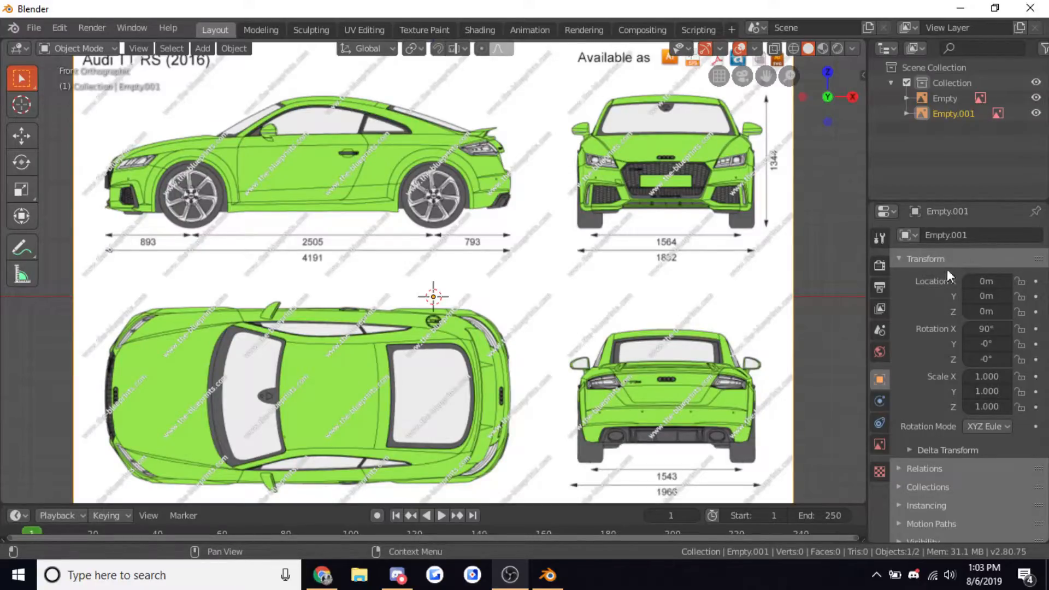
Enable Use Alpha on the front-view image and set its transparency to 0.7
left_click(879, 444)
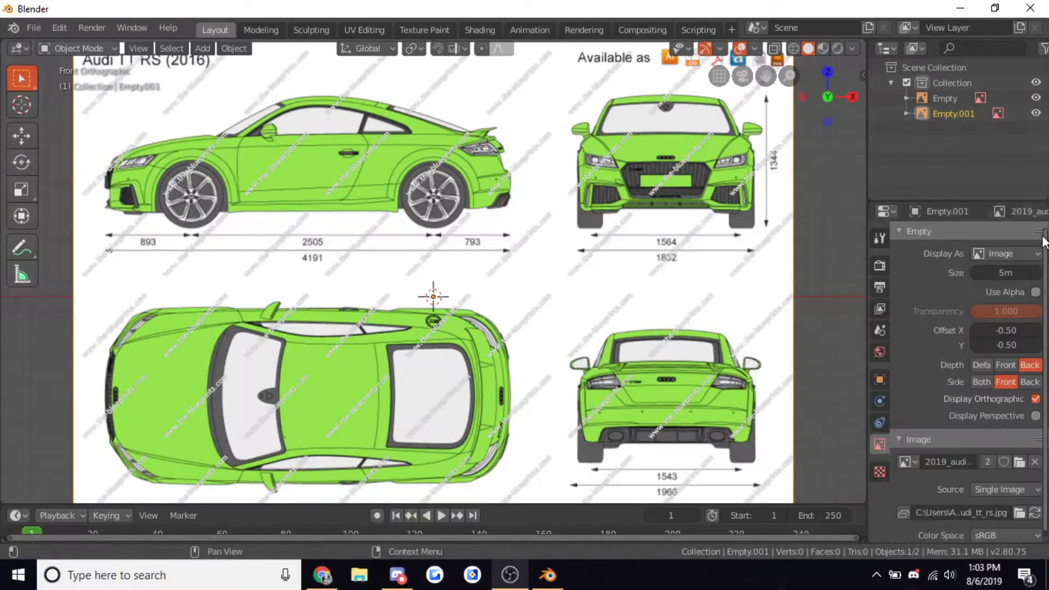
left_click(1036, 291)
left_click(1026, 304)
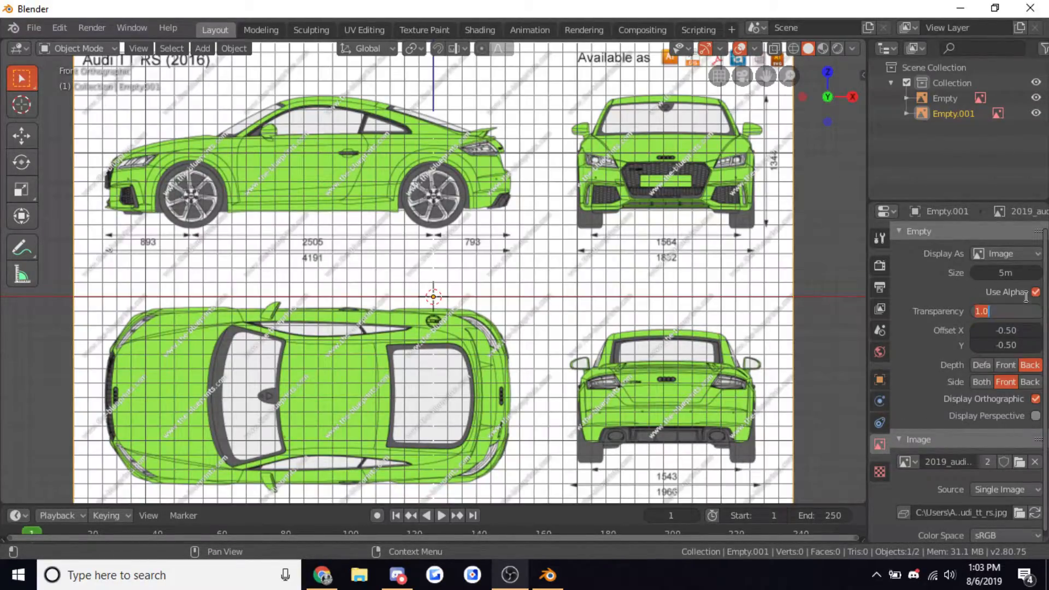
type("0.7")
key("Return")
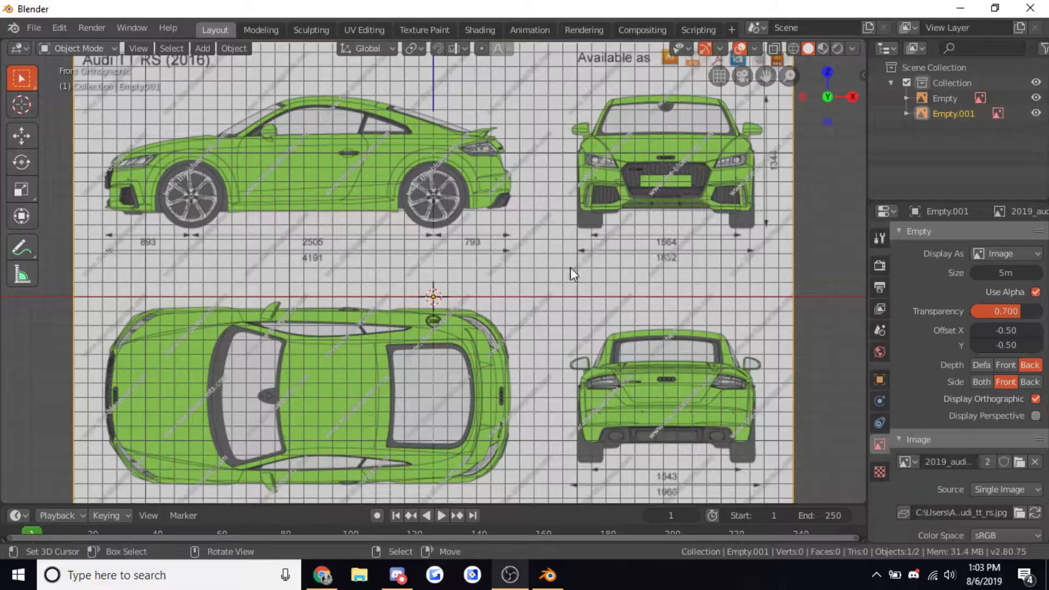
Copy the side-view image's Location Z of -0.48 m to the front-view image
left_click(933, 97)
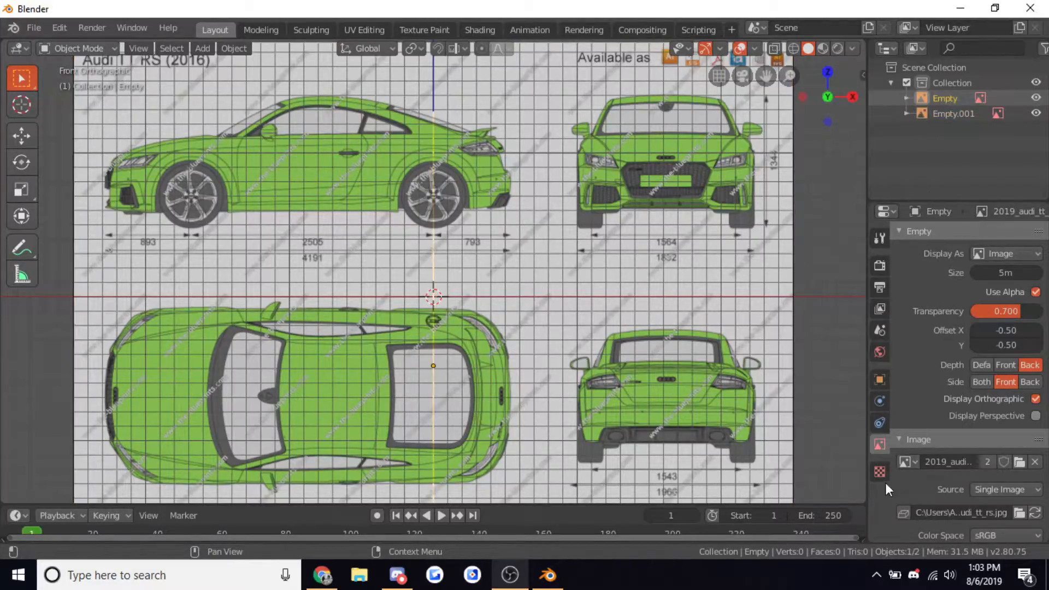
left_click(879, 379)
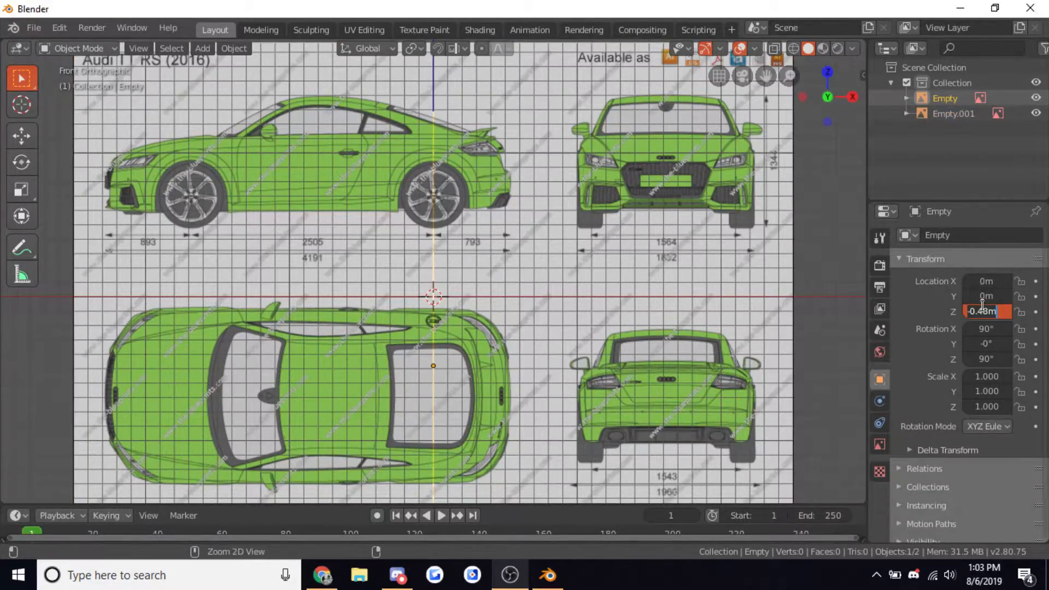
key("Return")
left_click(953, 114)
type("-0.48m")
scroll(709, 315, "up", 4)
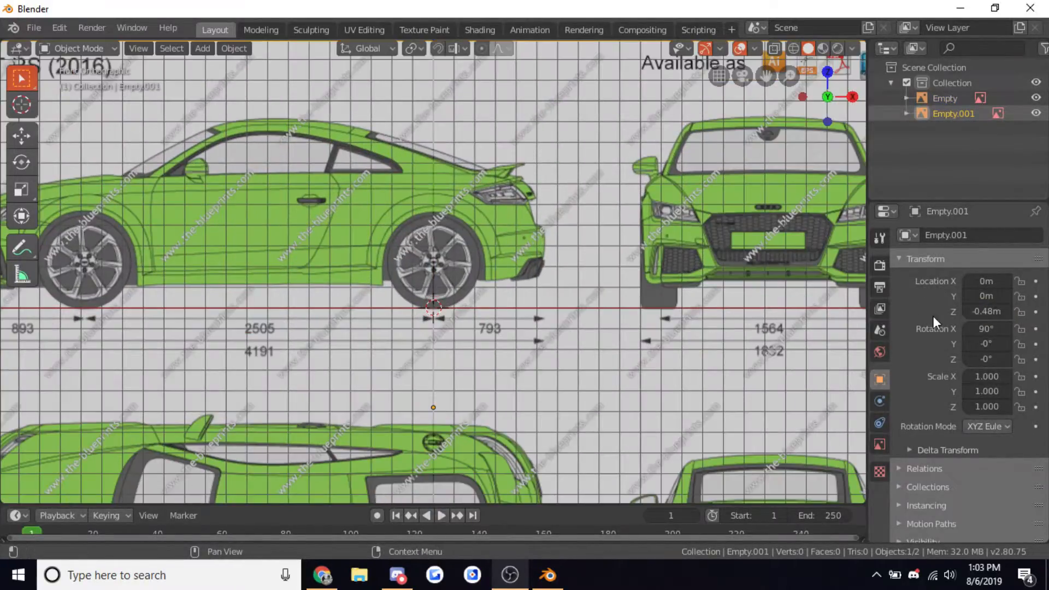
Shift the front-view image to Location X -1.45 m, bringing the car's front drawing near the vertical axis
left_click_drag(986, 281, 915, 281)
scroll(388, 310, "down", 7)
scroll(418, 343, "up", 5)
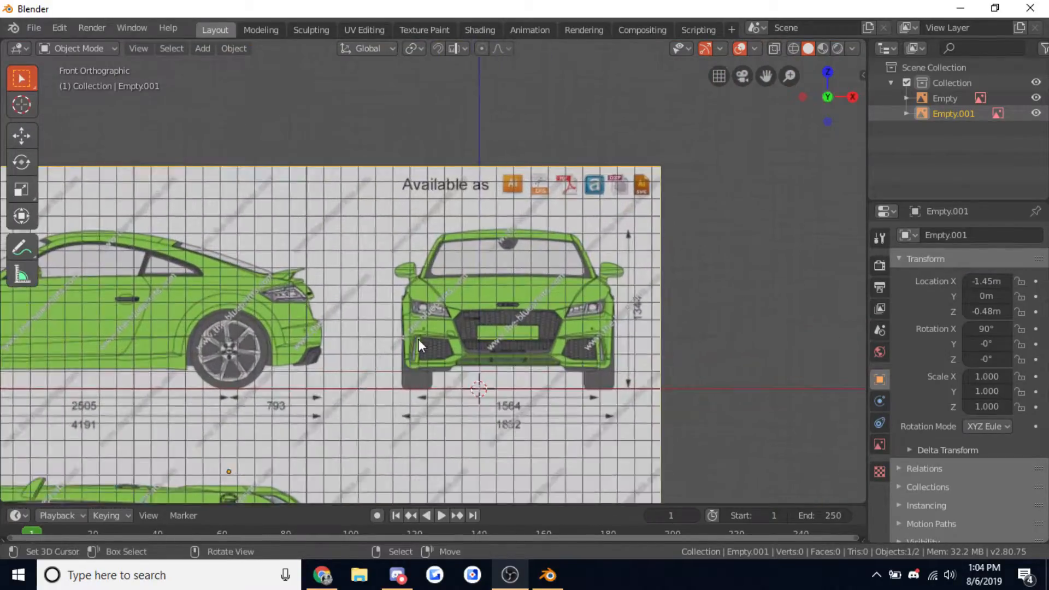
scroll(418, 343, "up", 10)
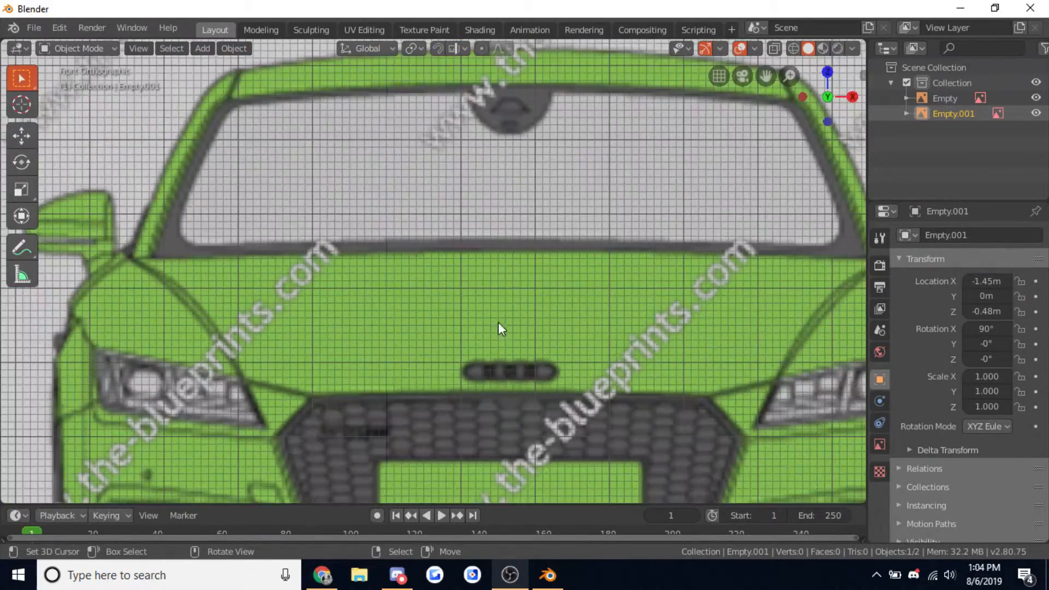
scroll(500, 336, "down", 6)
scroll(481, 428, "up", 4)
scroll(499, 323, "down", 5)
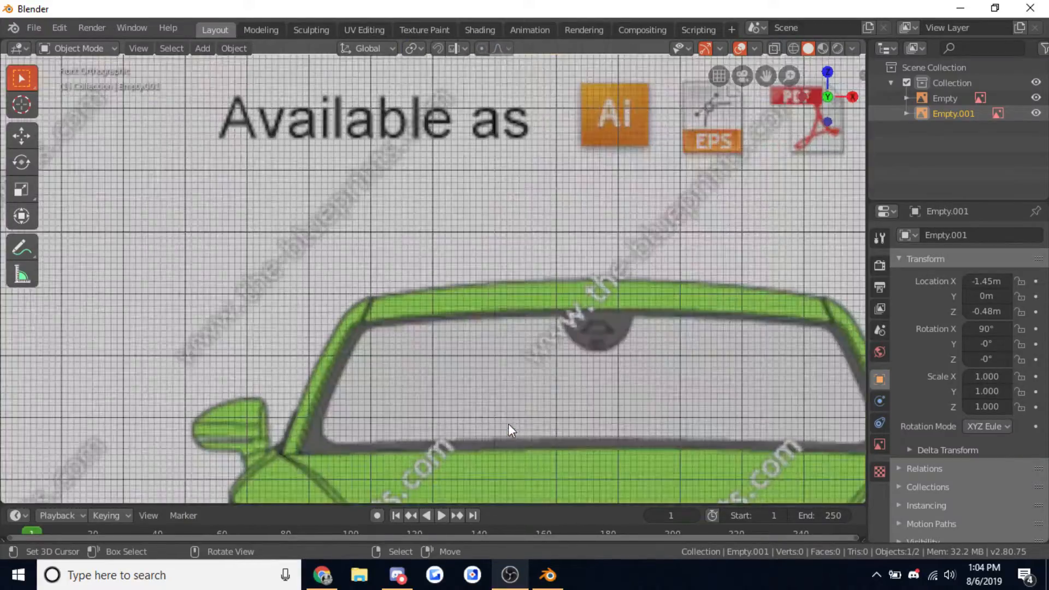
scroll(475, 284, "up", 5)
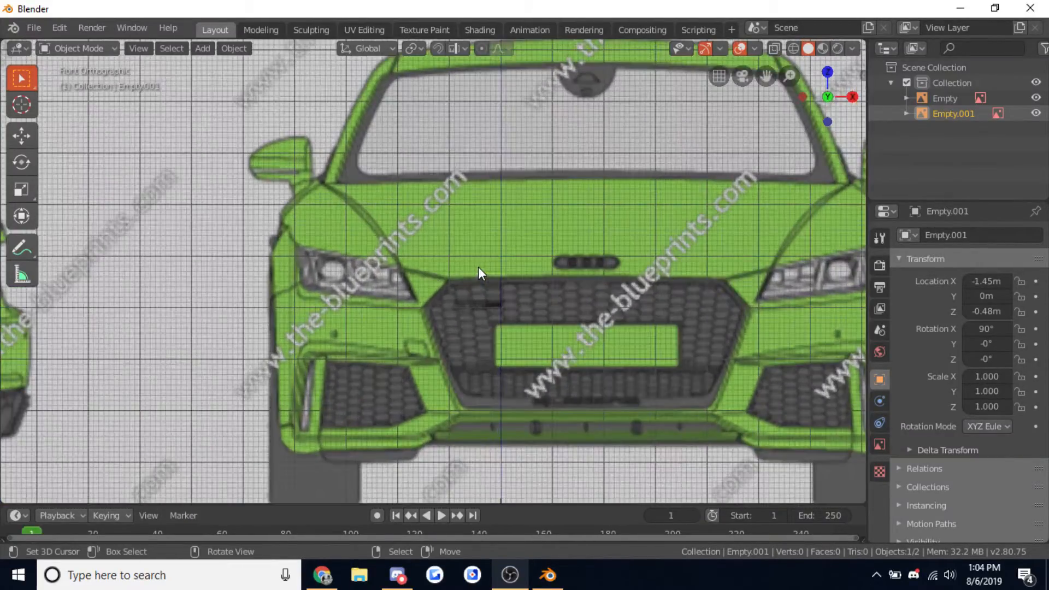
scroll(445, 323, "up", 5)
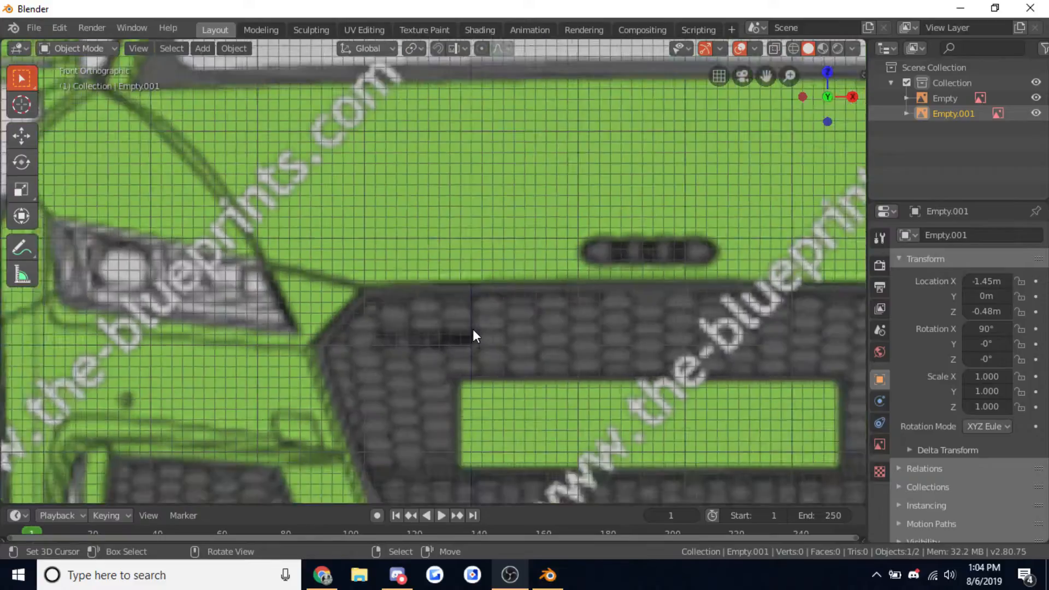
scroll(473, 329, "down", 4)
Move the front-view image to Location X -1.615 m to centre the car's front on the vertical axis
mouse_move(970, 280)
left_mouse_down()
mouse_move(1001, 280)
mouse_move(985, 280)
left_mouse_up()
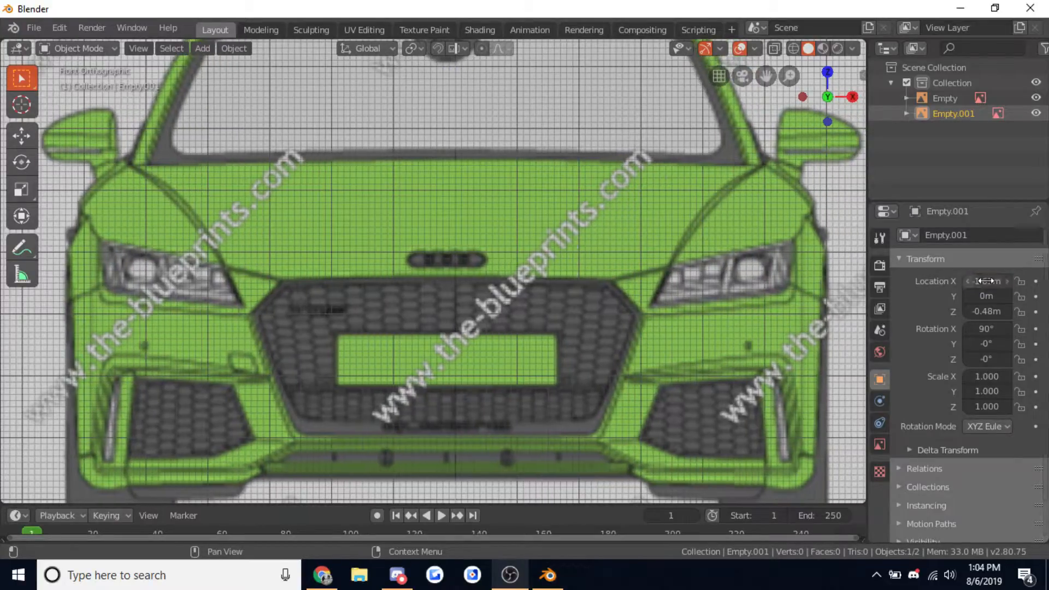
left_click(1005, 284)
left_click(985, 281)
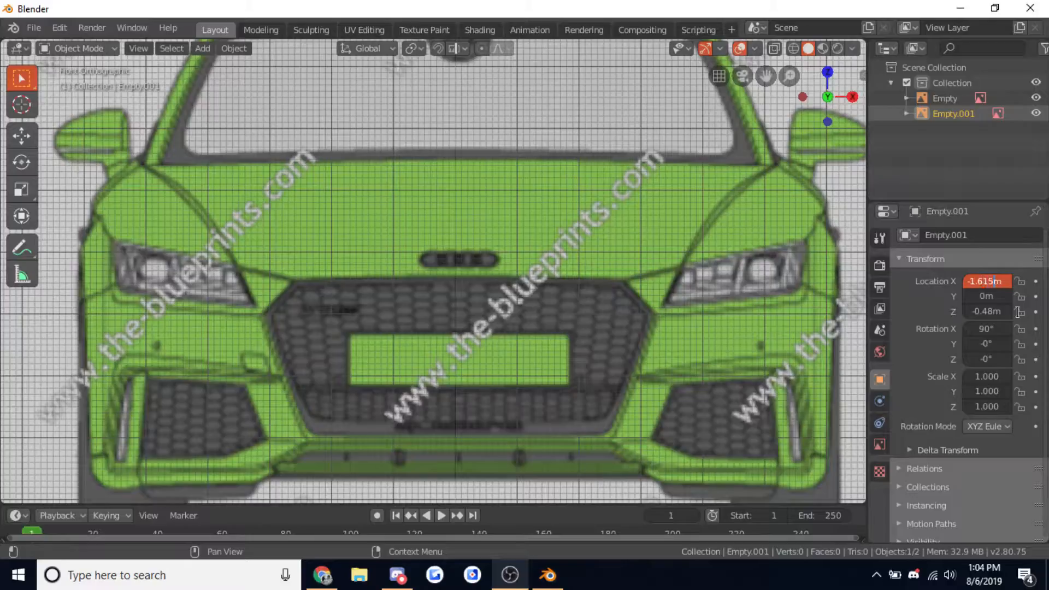
key("Return")
Fine-tune the front-view image's Location X to -1.6155 m, using the grille badge to judge the centring
scroll(414, 352, "up", 3)
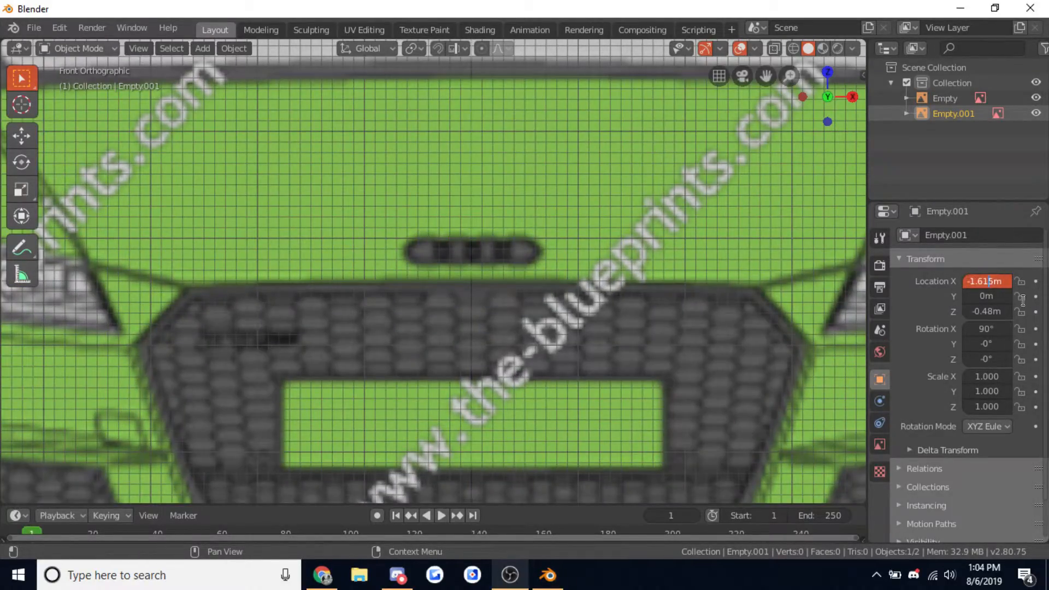
key("Return")
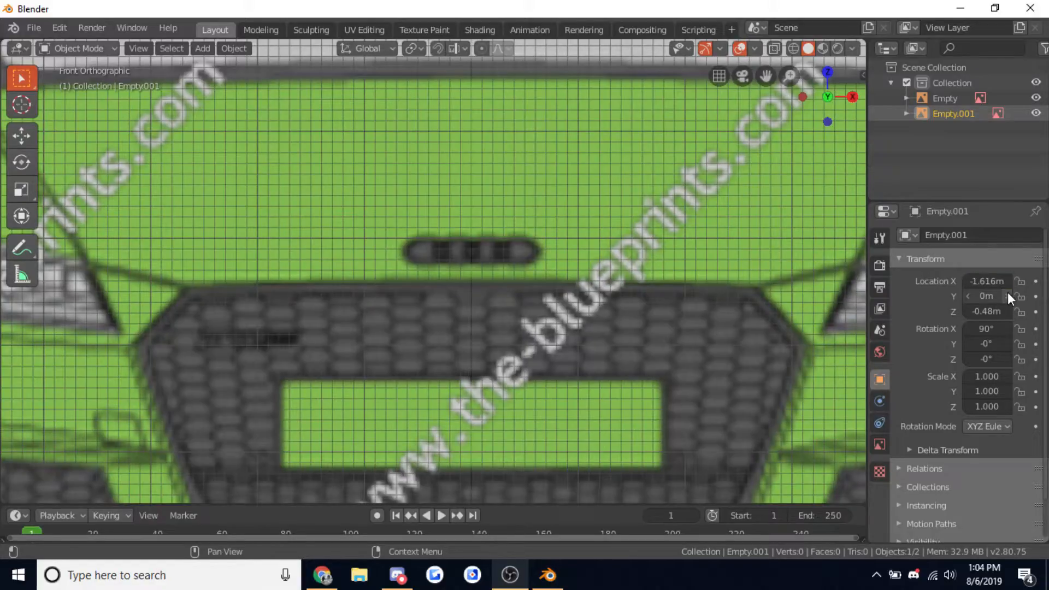
left_click(984, 279)
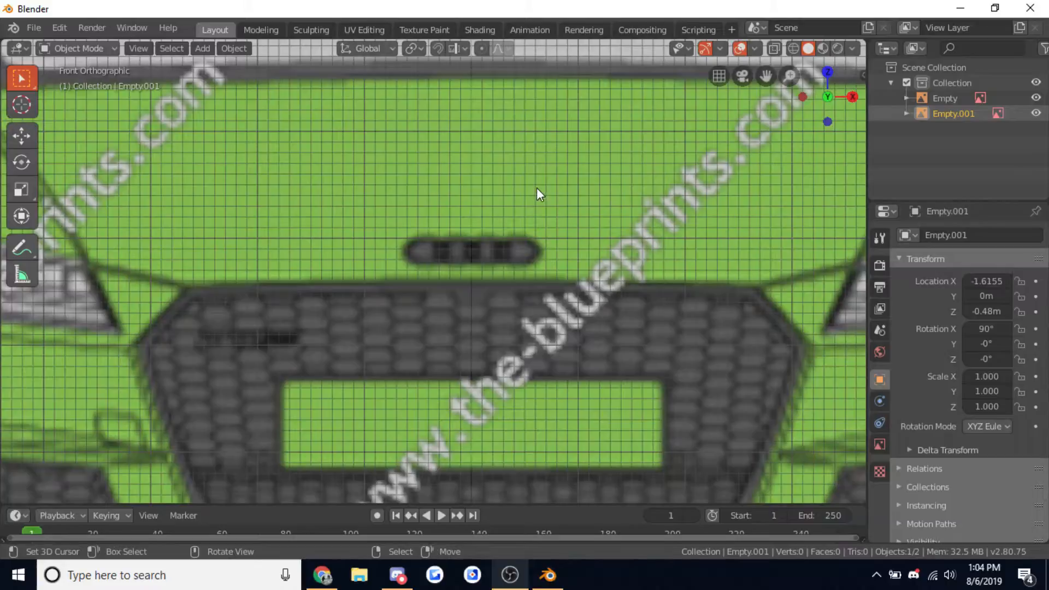
scroll(537, 188, "down", 5)
scroll(515, 248, "down", 1)
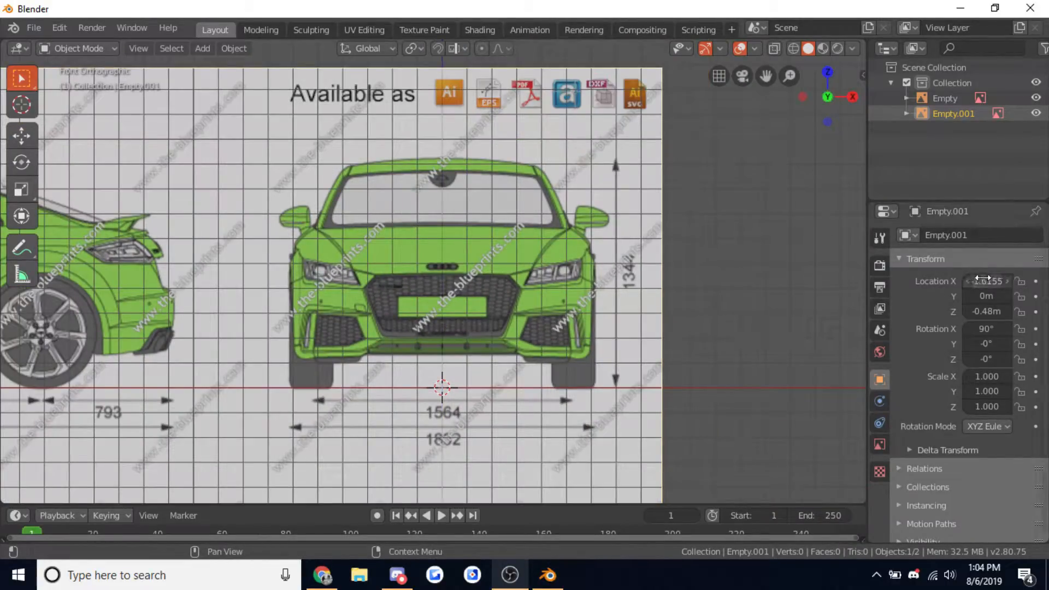
key("Return")
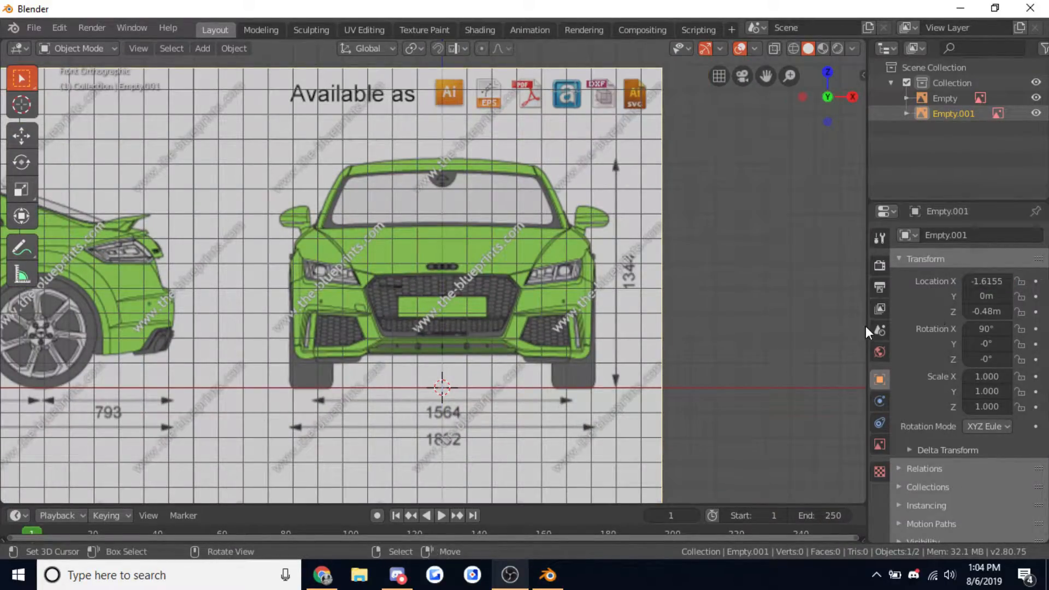
Add 2019_audi_tt_rs.jpg as a background image aligned to the back orthographic view
key("ctrl+KP_1")
scroll(485, 288, "down", 3)
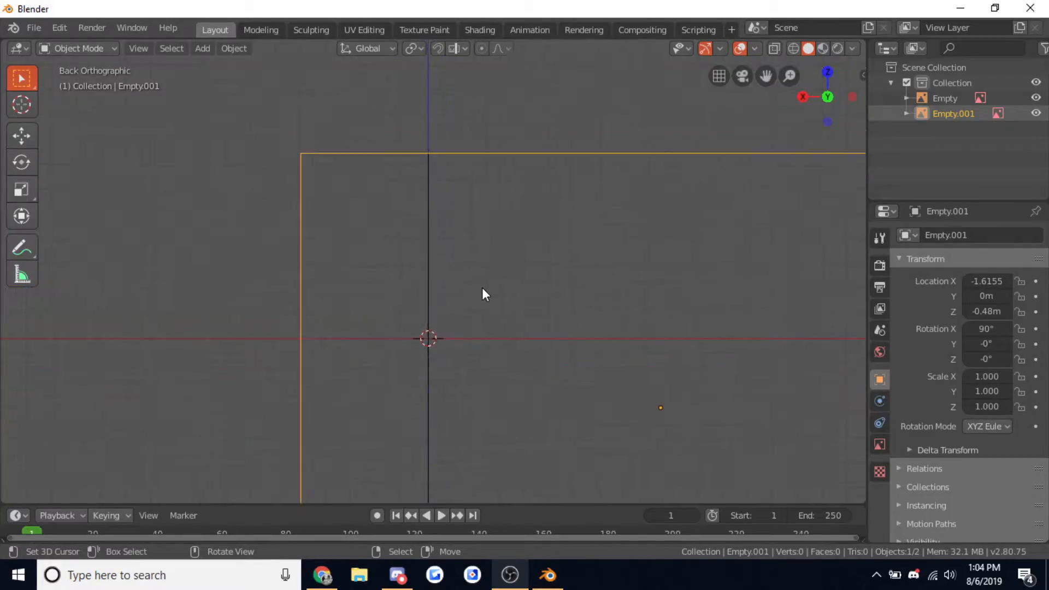
key("shift+a")
mouse_move(479, 287)
left_click(552, 303)
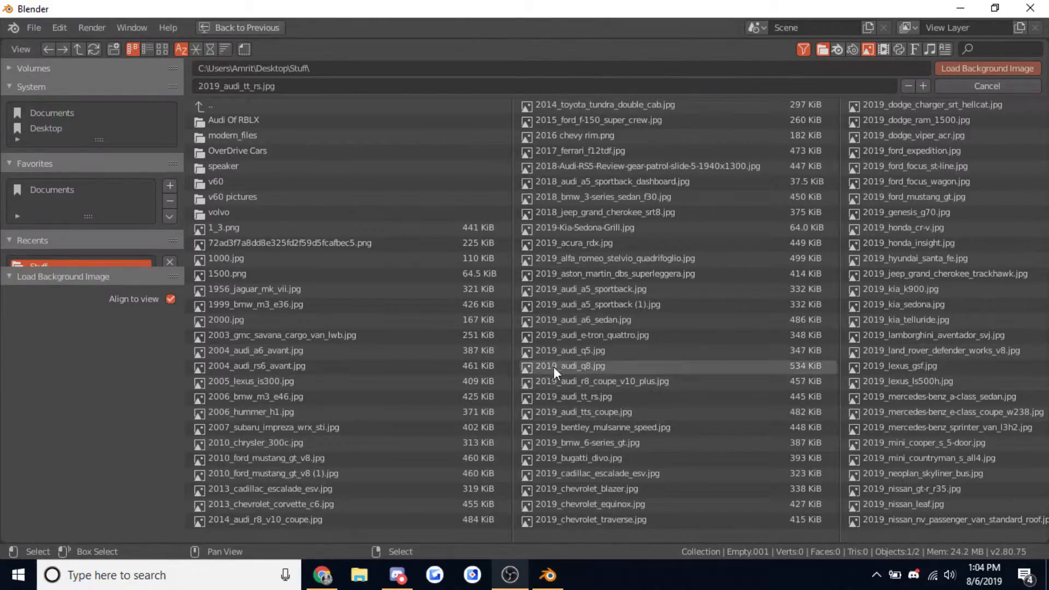
double_click(575, 398)
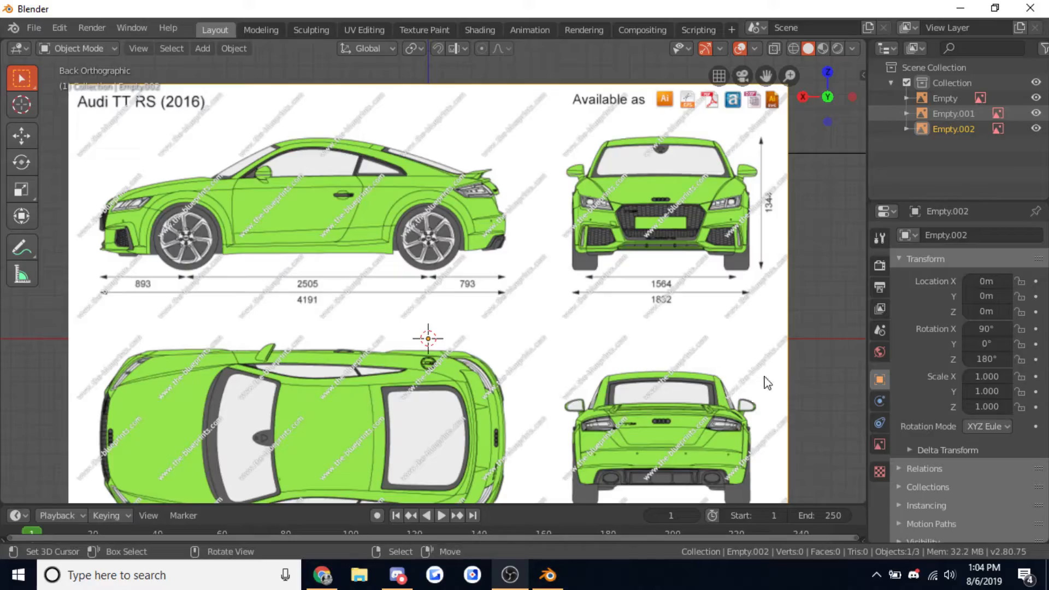
Enable alpha on the back-view image and set its transparency to 0.700
left_click(879, 445)
left_click(1035, 292)
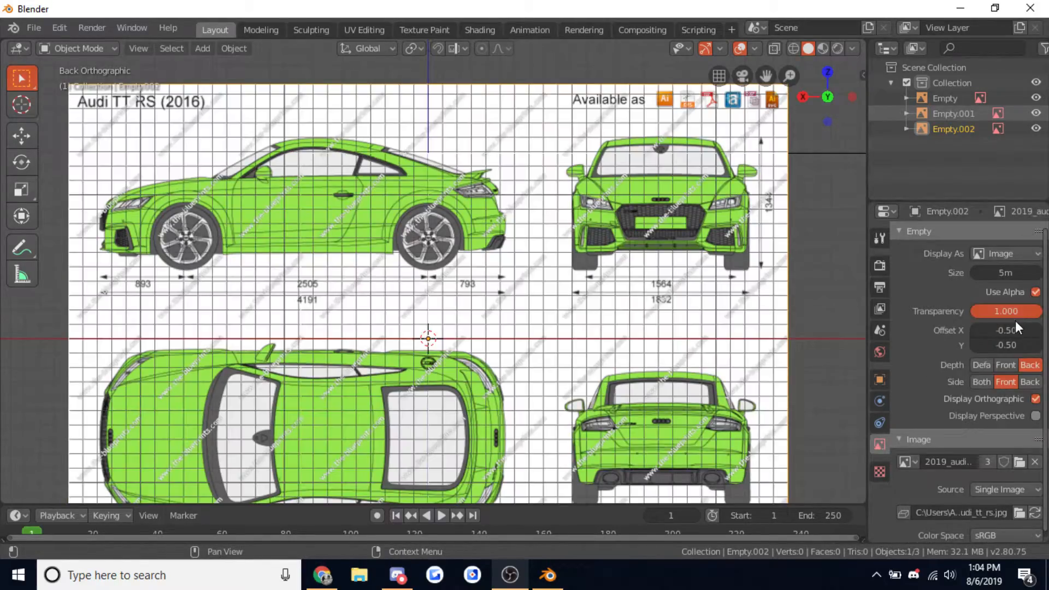
left_click(1007, 311)
key("Return")
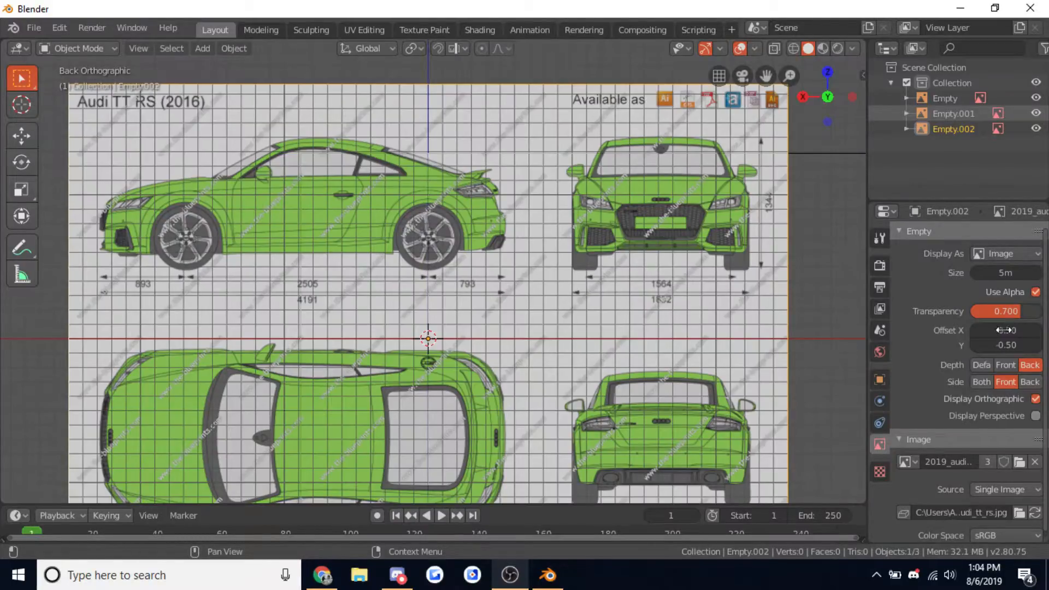
Paste the front-view image's Location X of -1.6155 m into the back-view image's Location X, keeping its Y at 0 m
left_click(880, 378)
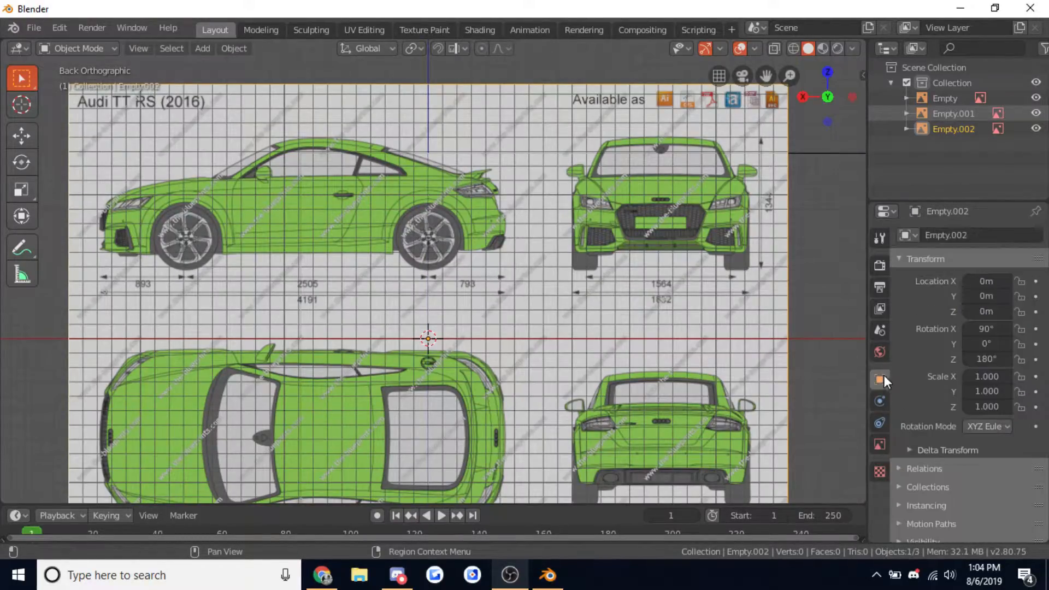
left_click(981, 296)
left_click(980, 297)
key("ctrl+c")
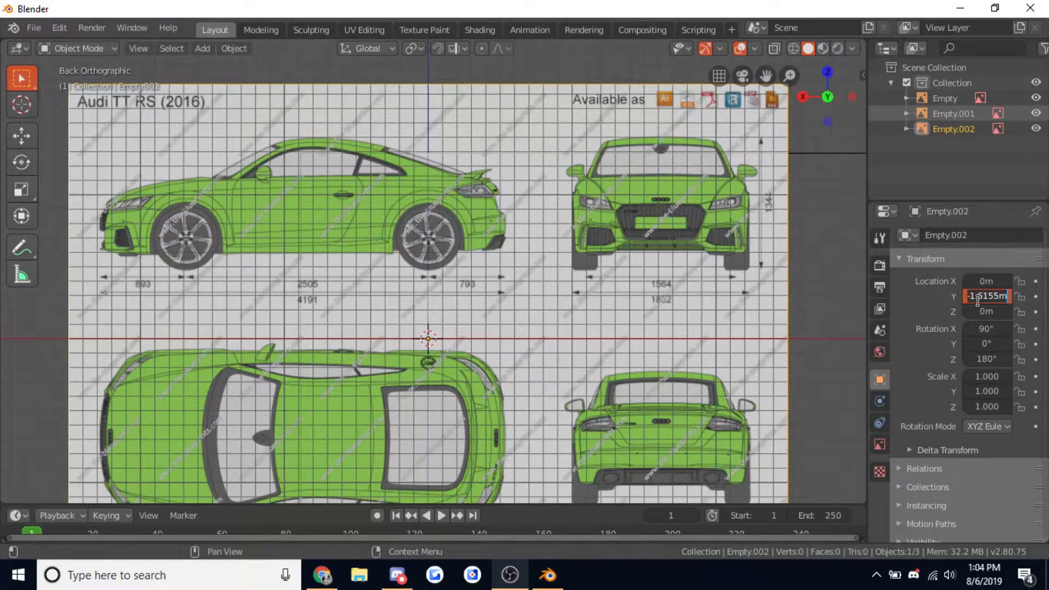
key("Return")
left_click(982, 280)
key("ctrl+v")
key("Return")
scroll(538, 272, "up", 3)
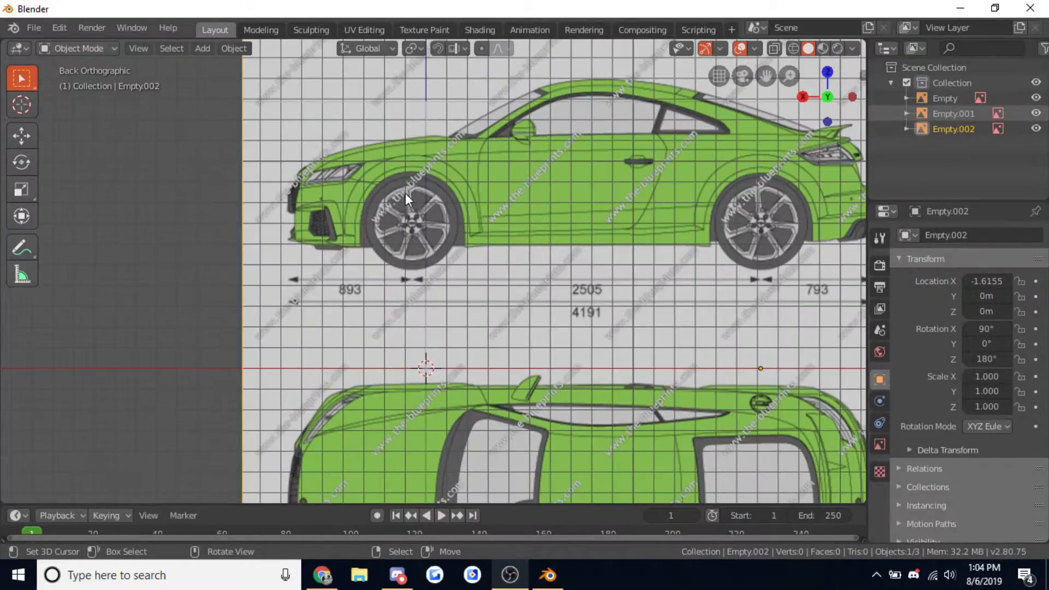
Flip the sign of the back-view image's Location X to 1.6155 m to bring the rear drawing onto the vertical axis
scroll(765, 308, "down", 3)
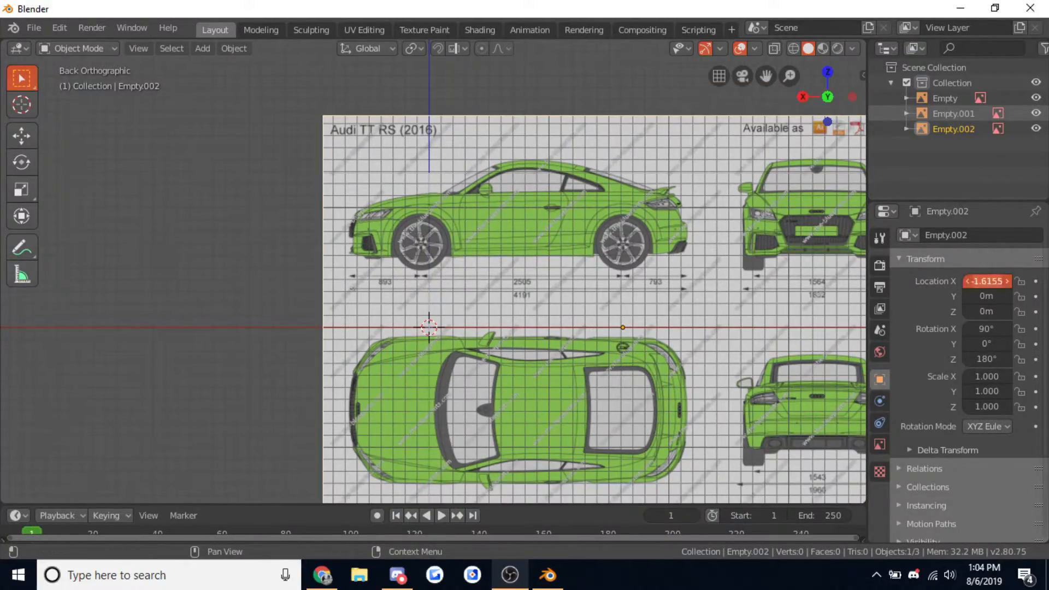
key("Delete")
key("Return")
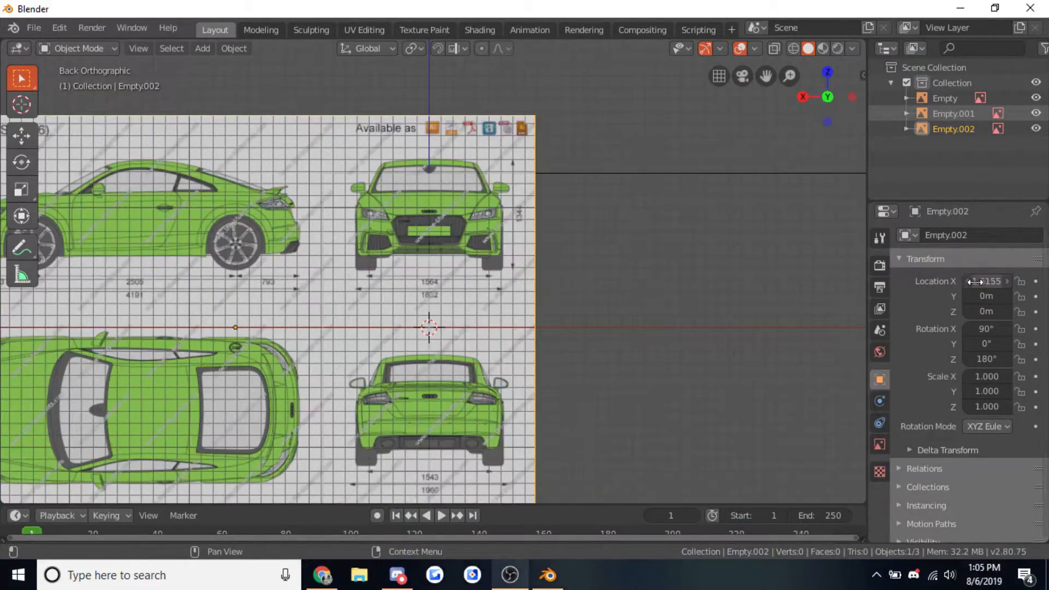
scroll(421, 184, "up", 5)
scroll(500, 322, "down", 4)
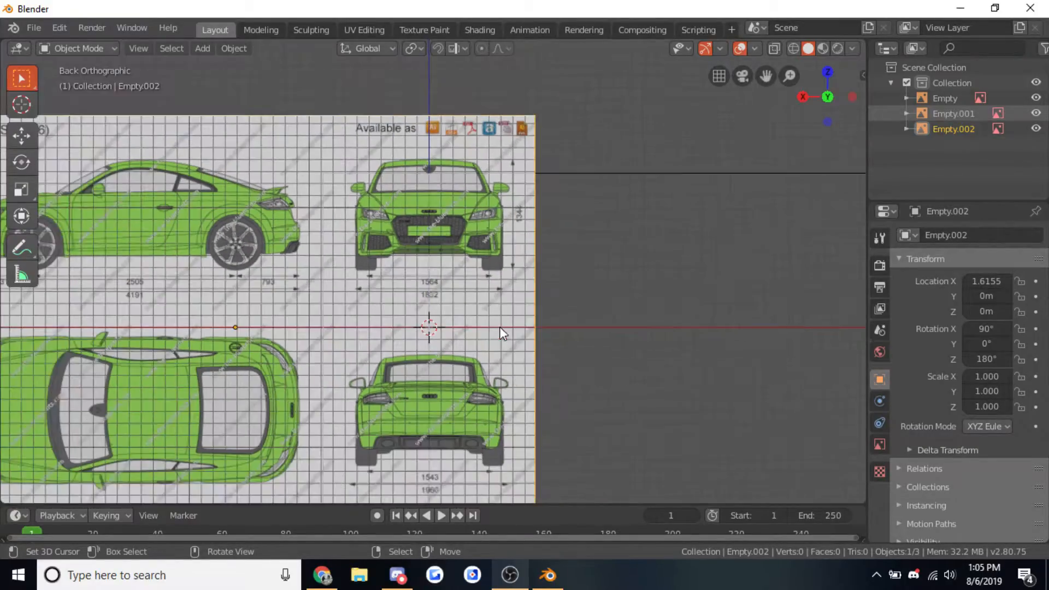
Raise the back-view image to Location Z 1.15 m so the rear drawing's tyres rest on the horizontal axis
scroll(803, 287, "up", 3)
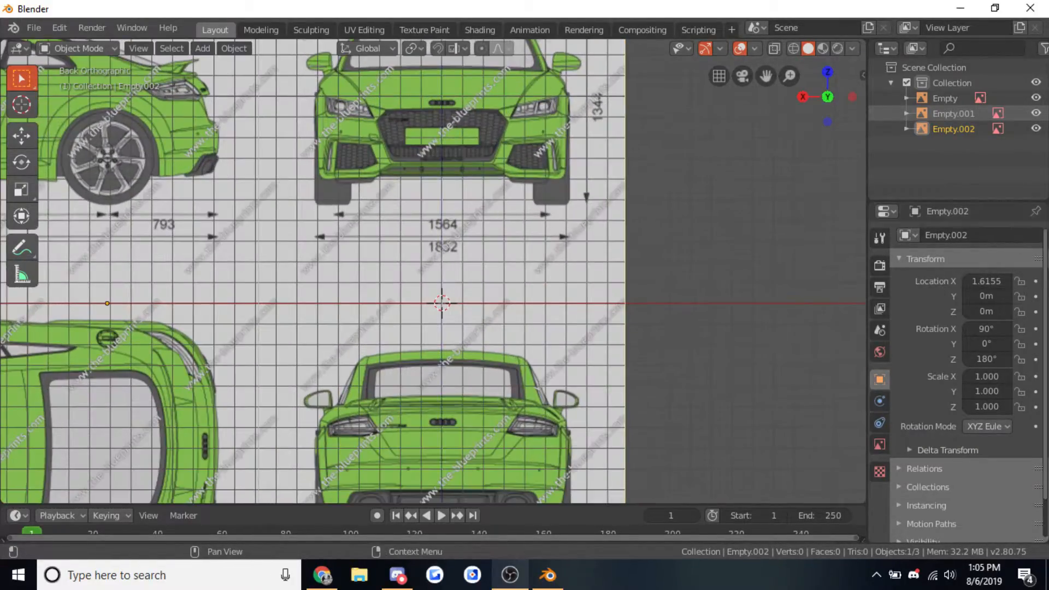
left_click_drag(995, 309, 1032, 311)
middle_click_drag(702, 261, 537, 272, "shift")
scroll(461, 313, "up", 2)
scroll(398, 323, "down", 5)
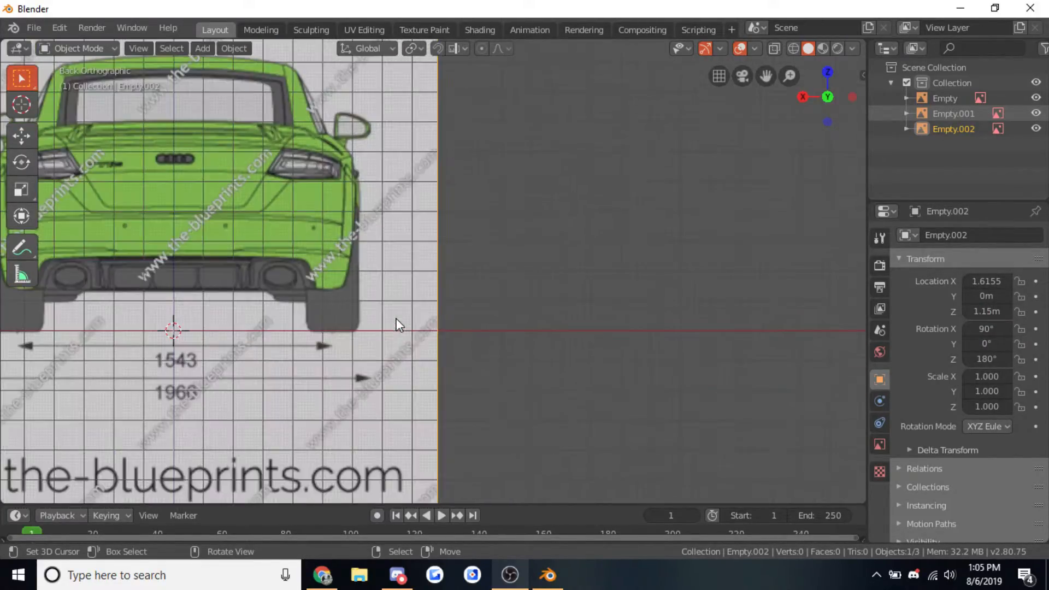
Add 2019_audi_tt_rs.jpg as a background image aligned to the top orthographic view
key("KP_7")
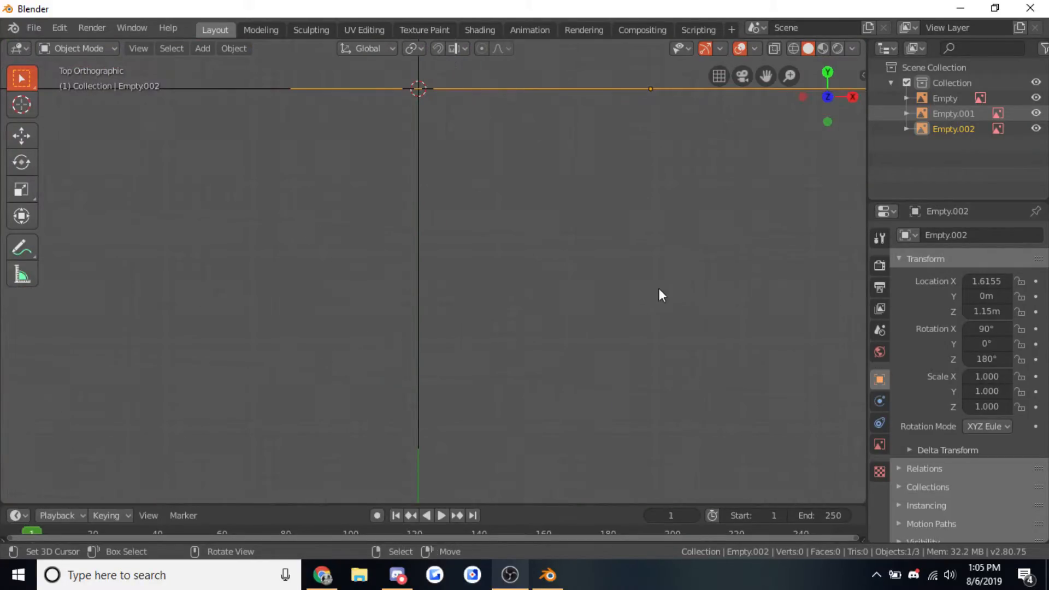
key("shift+a")
mouse_move(588, 289)
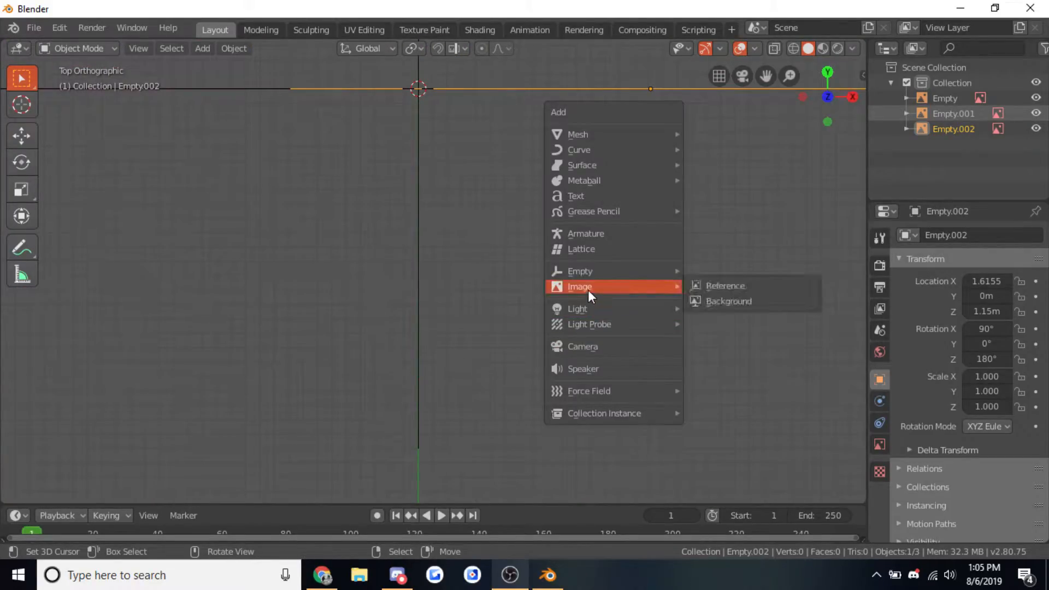
left_click(696, 302)
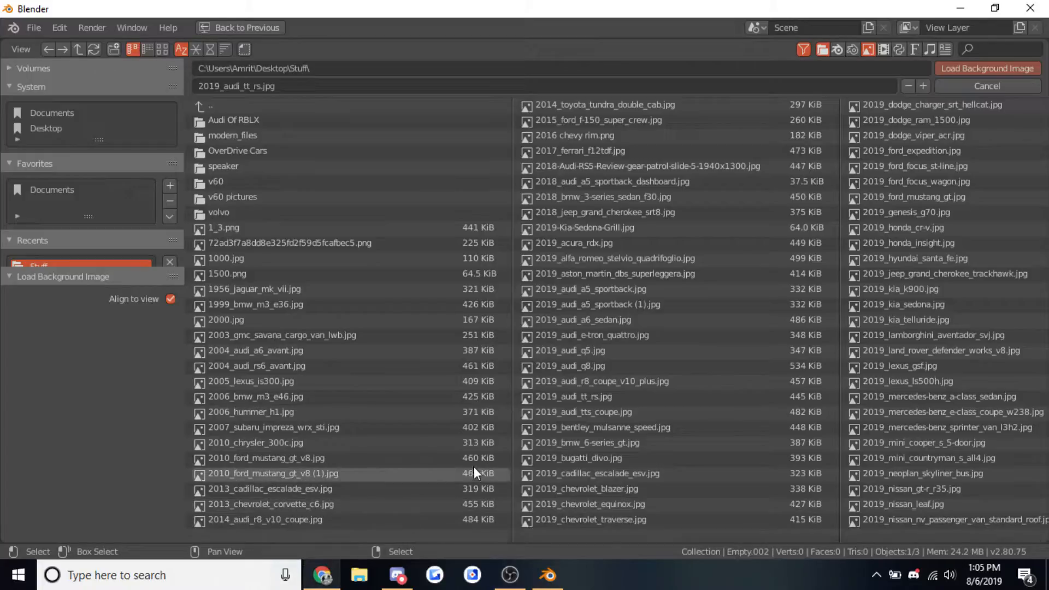
double_click(601, 391)
scroll(670, 349, "down", 1)
Enable alpha on the top-view image and set its transparency to 0.700
left_click(879, 444)
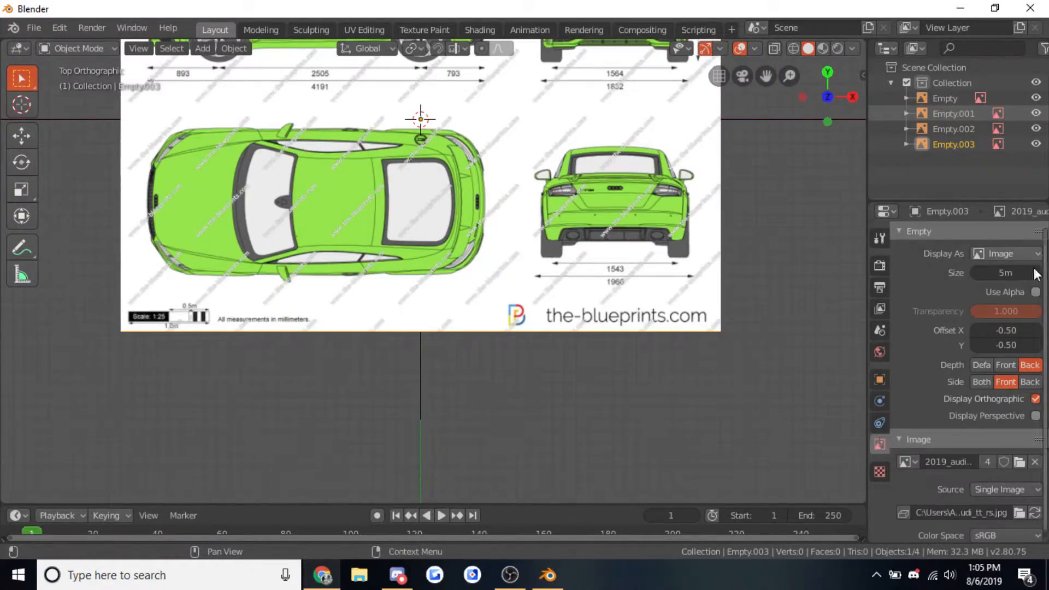
left_click(1035, 292)
left_click(1026, 309)
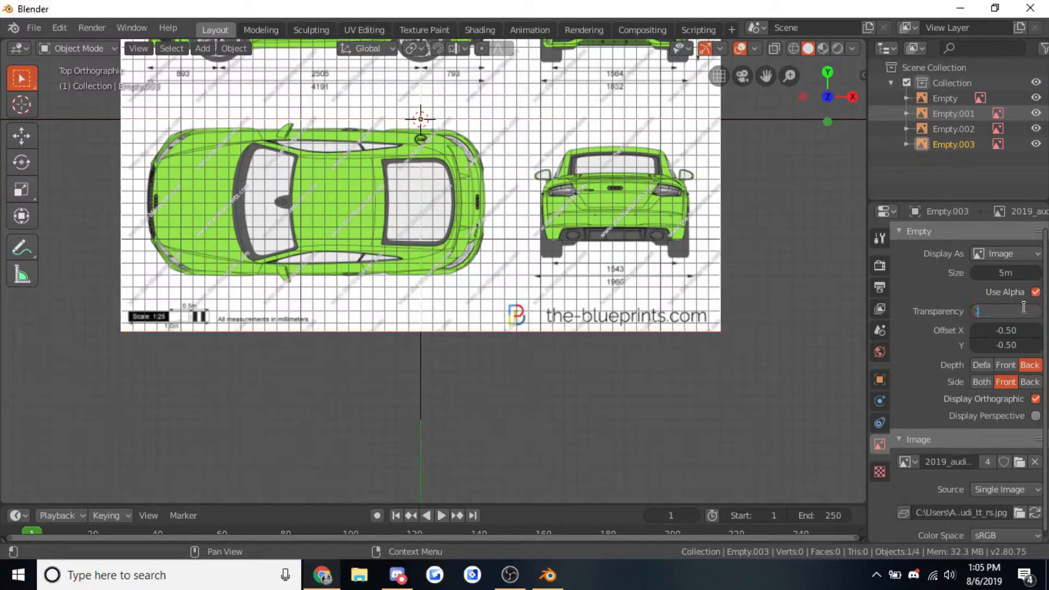
type(".7")
key("Return")
Try rotating the top-view image 90° about X, resetting Rotation X to 0°
left_click(876, 397)
left_click(879, 381)
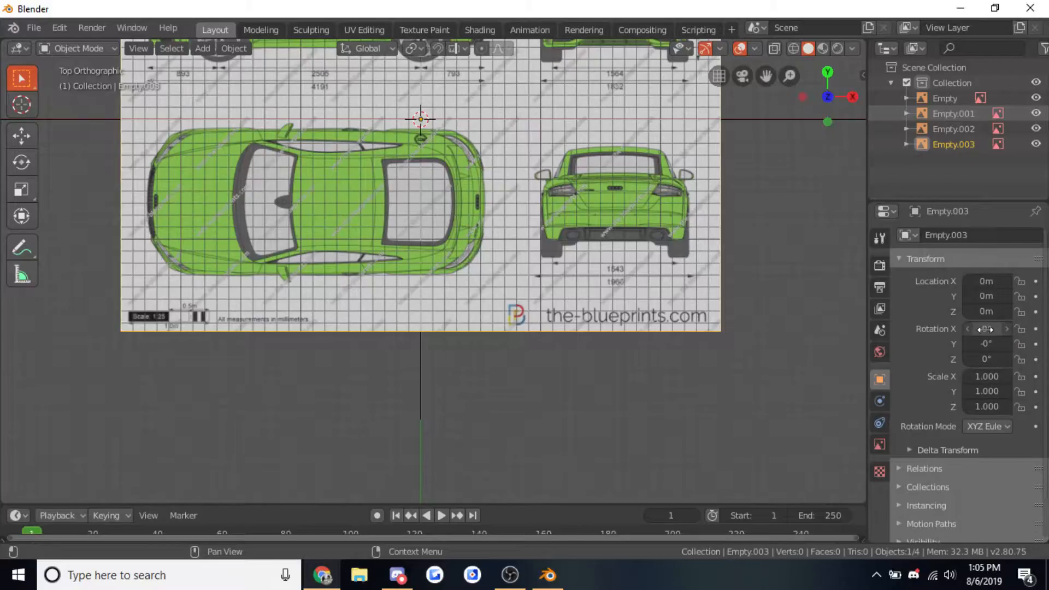
type("90")
key("Return")
left_click(978, 327)
type("0")
key("Return")
left_click(979, 327)
type("90")
key("Return")
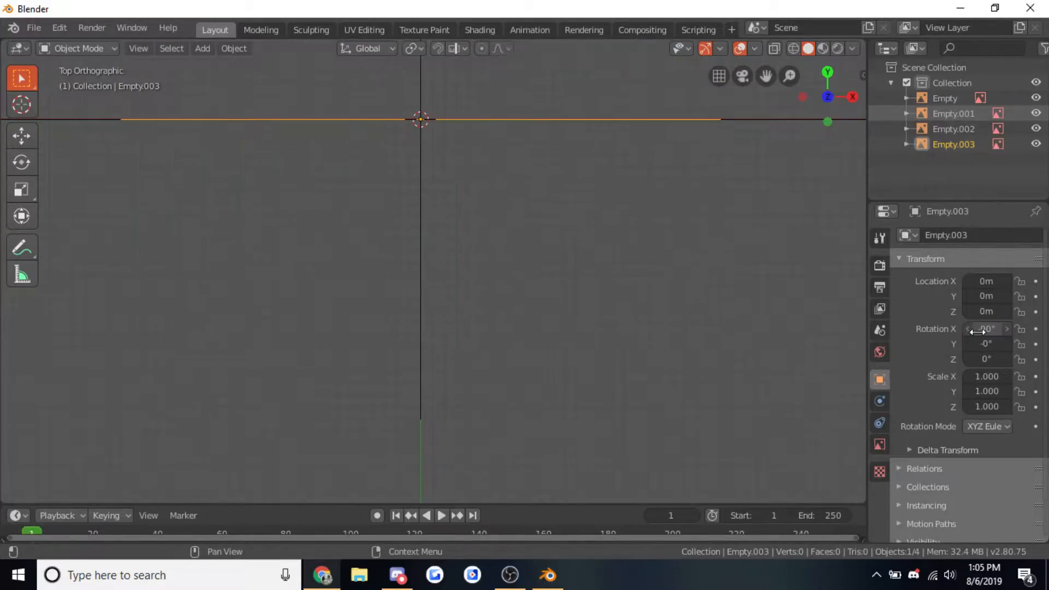
type("0")
key("Return")
Try rotating the top-view image 90° about Y, resetting Rotation Y to 0°
left_click(981, 342)
type("90")
key("Return")
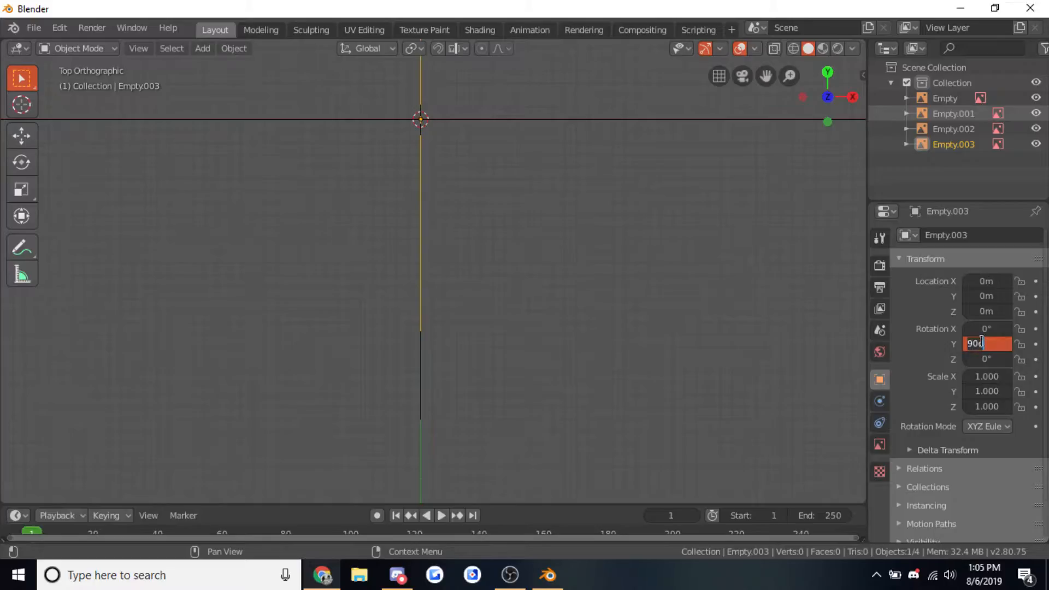
key("Return")
Set the top-view image's Rotation Z to 90° so the car runs along the Y axis
left_click(987, 360)
type("9")
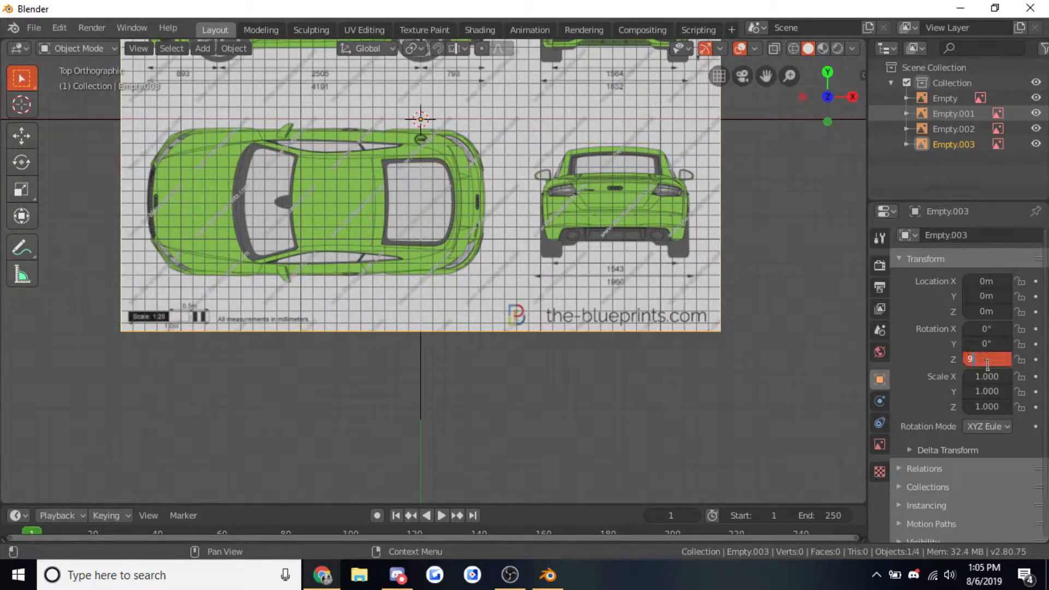
type("0")
key("Return")
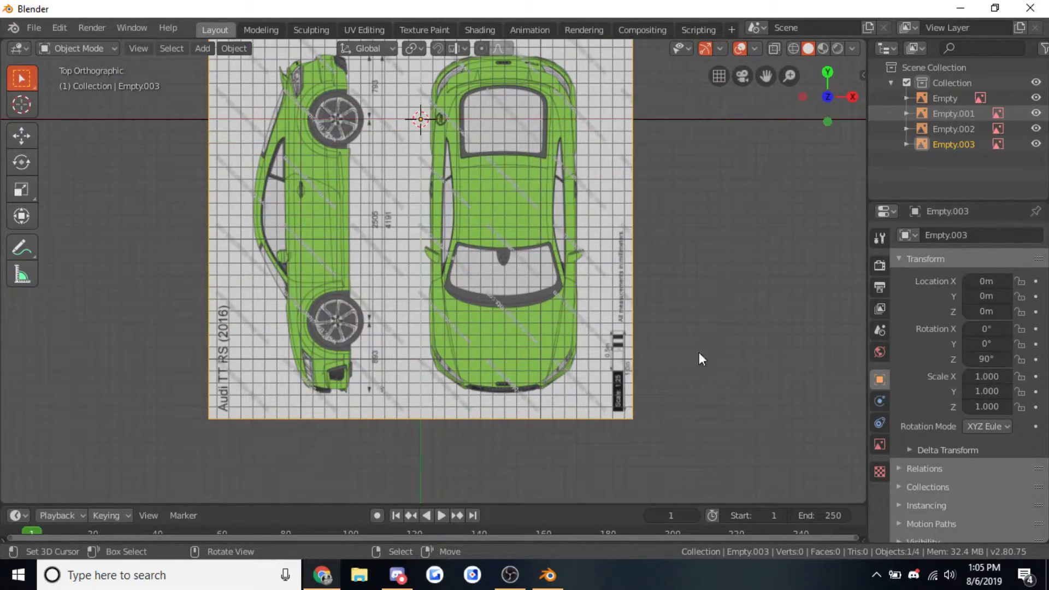
Shift the top-view image to Location X -0.68 m, bringing the car's top drawing near the Y axis
scroll(461, 408, "up", 5)
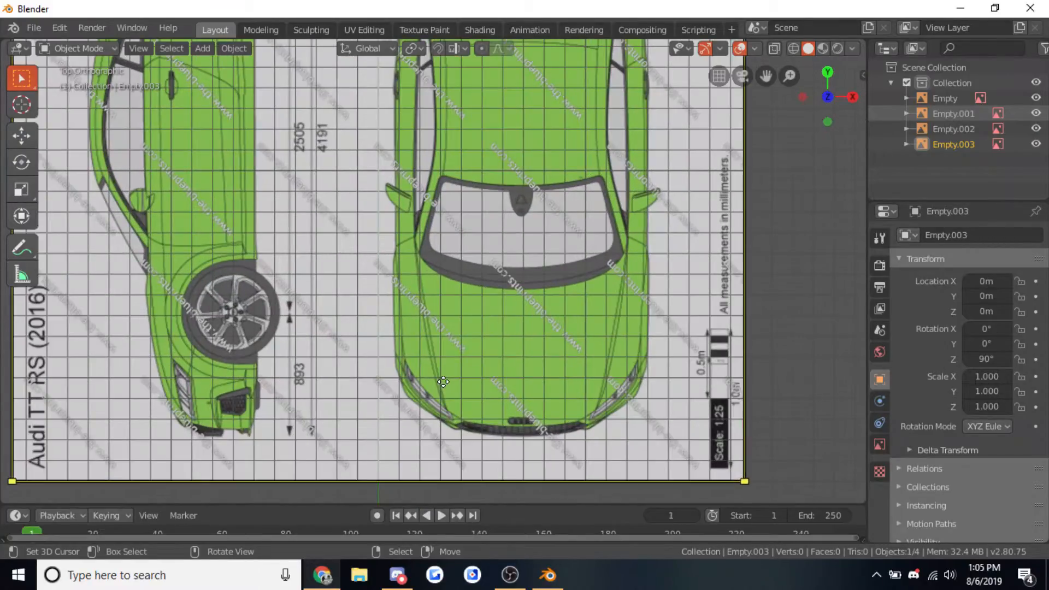
scroll(491, 395, "down", 5)
scroll(565, 323, "up", 1)
scroll(565, 295, "up", 4)
scroll(565, 295, "down", 5)
left_click(879, 443)
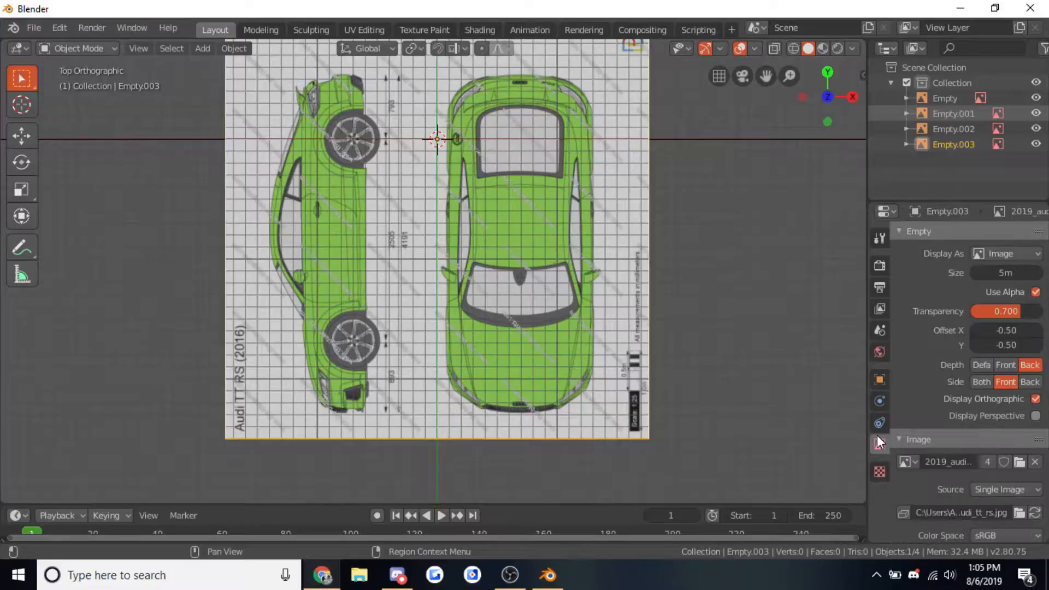
left_click(880, 379)
left_click_drag(984, 281, 945, 281)
scroll(524, 388, "up", 5)
scroll(480, 250, "up", 4)
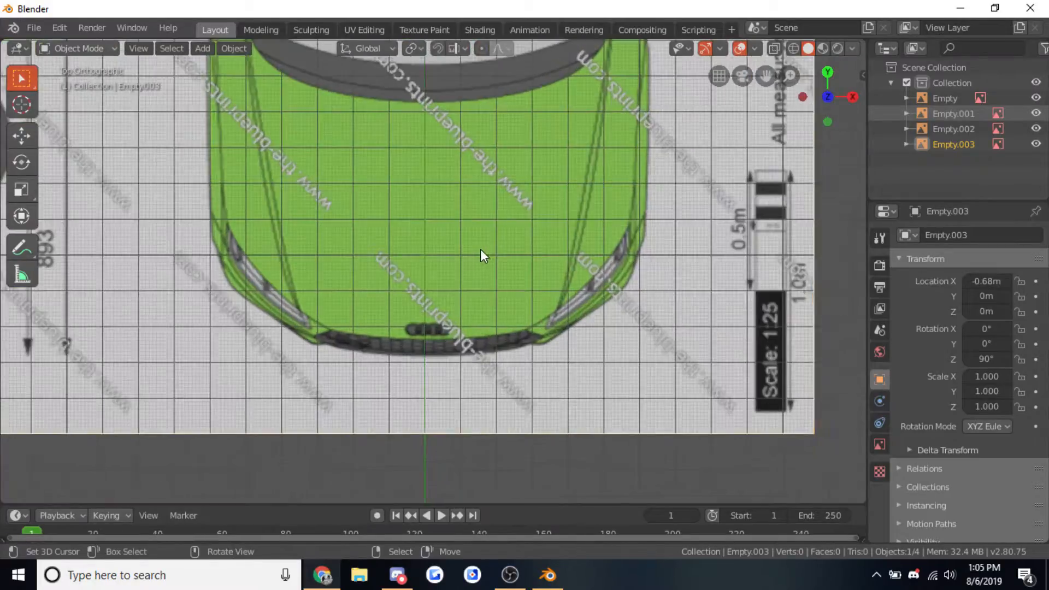
Move the top-view image to Location X -0.69 m and check its centring on the Y axis at the front and rear badges
left_click(965, 280)
scroll(575, 350, "up", 5)
scroll(435, 370, "down", 3)
scroll(492, 204, "down", 4)
mouse_move(490, 198)
middle_mouse_down("shift")
mouse_move(486, 33)
mouse_move(452, 38)
mouse_move(450, 357)
mouse_move(491, 206)
middle_mouse_up("shift")
scroll(450, 358, "up", 1)
scroll(492, 206, "up", 2)
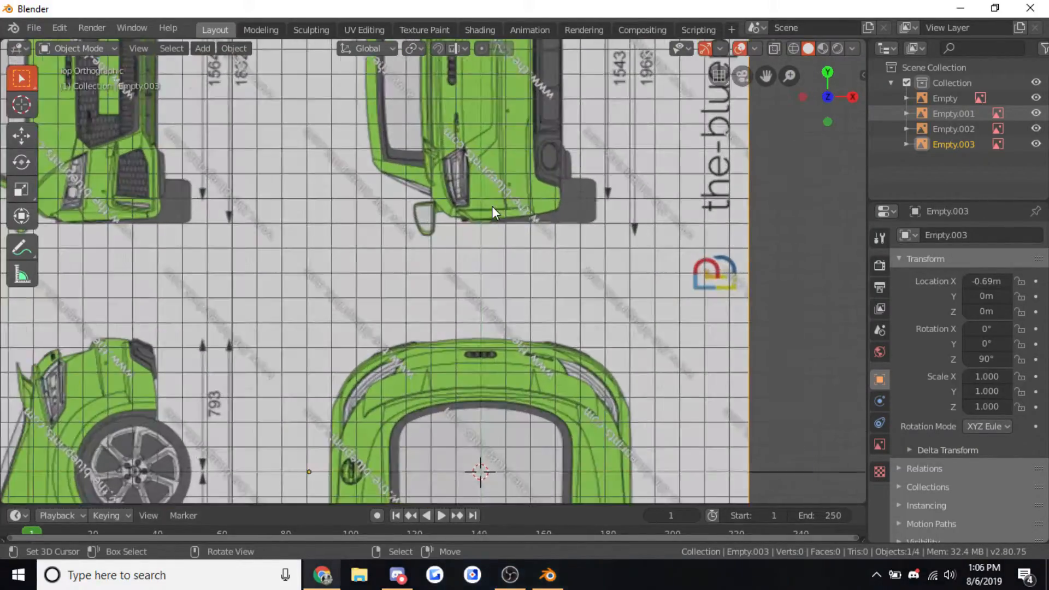
scroll(523, 367, "up", 2)
scroll(411, 285, "up", 6)
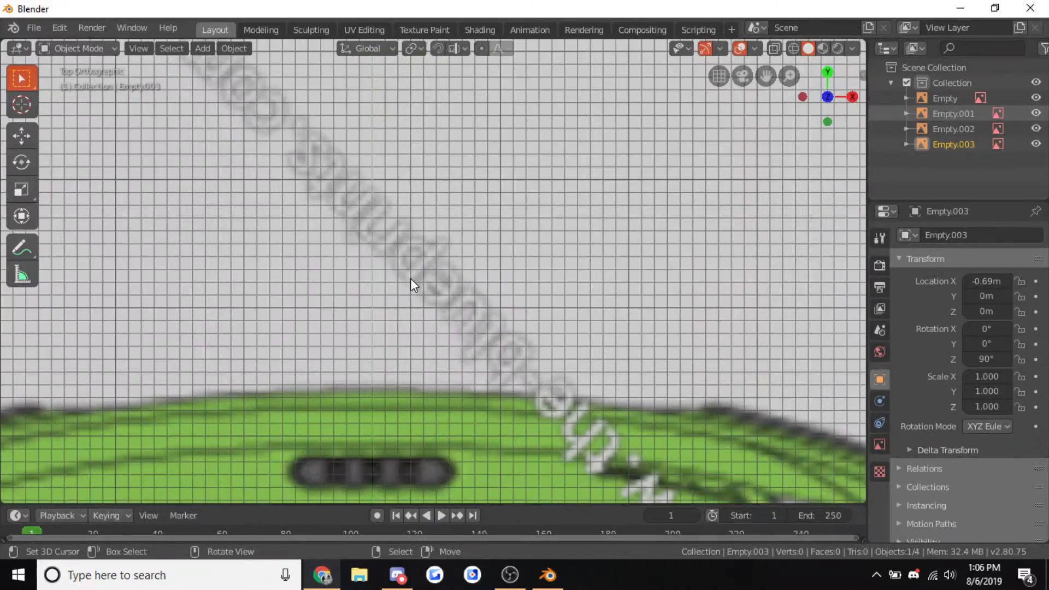
Inspect the reference images in the side, front and back views, examining how the rear badge and bumper are centred on the vertical axis
key("KP_3")
scroll(389, 289, "down", 9)
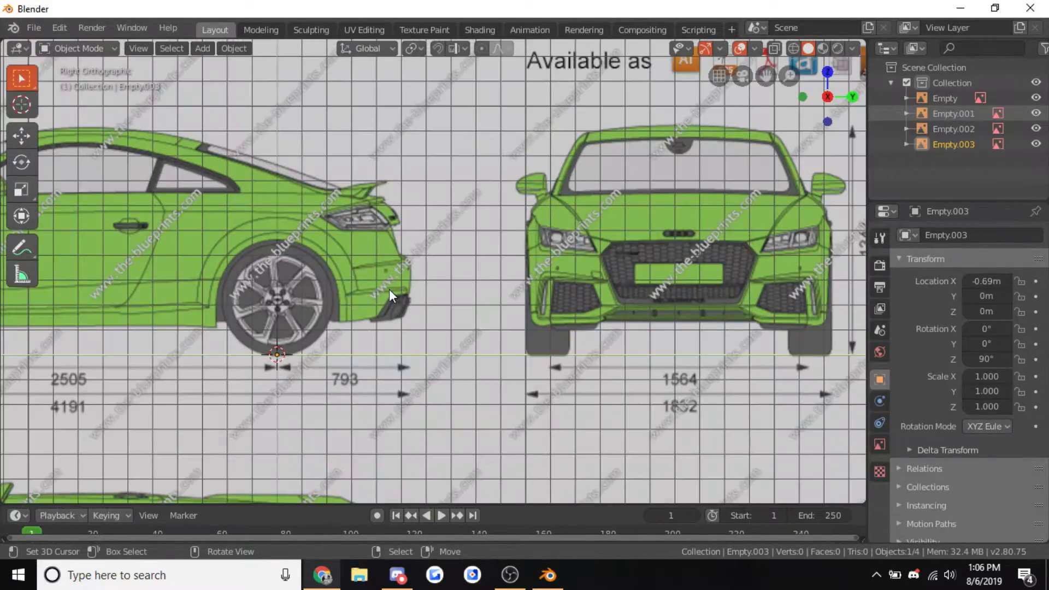
key("KP_1")
key("ctrl+KP_1")
scroll(428, 227, "up", 6)
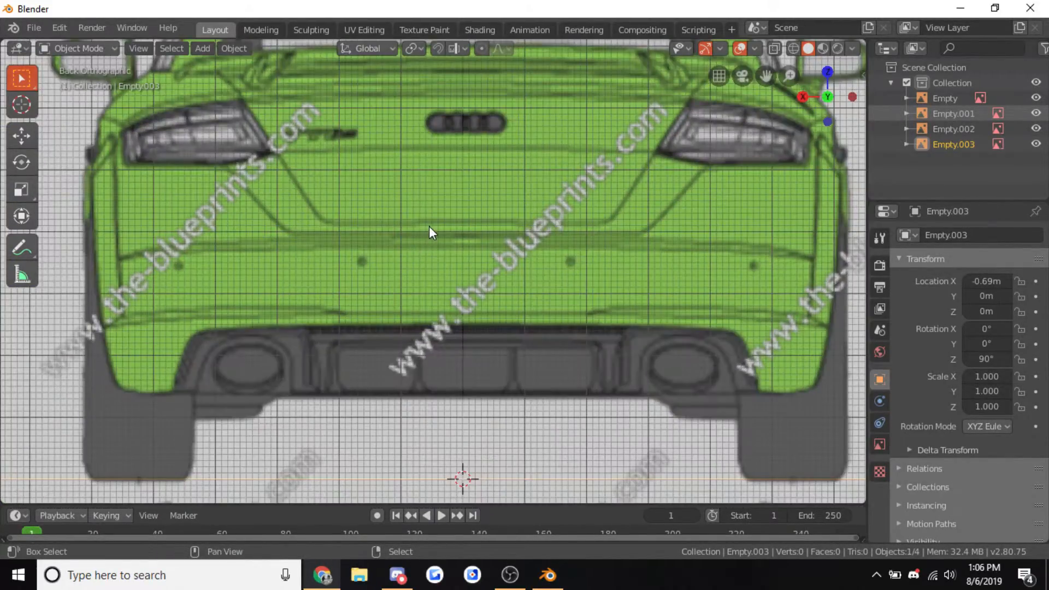
scroll(466, 286, "up", 2)
scroll(467, 285, "down", 6)
middle_click_drag(466, 285, 463, 200, "shift")
scroll(478, 295, "up", 5)
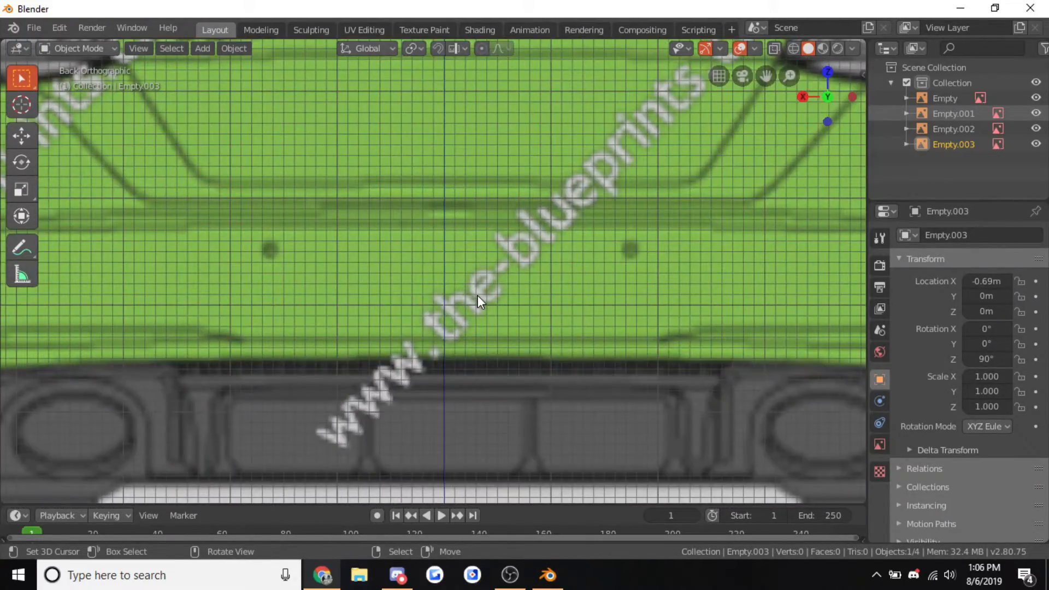
scroll(478, 295, "down", 3)
middle_click_drag(477, 295, 416, 499, "shift")
scroll(430, 446, "up", 3)
middle_click_drag(377, 376, 424, 326, "shift")
scroll(412, 342, "up", 3)
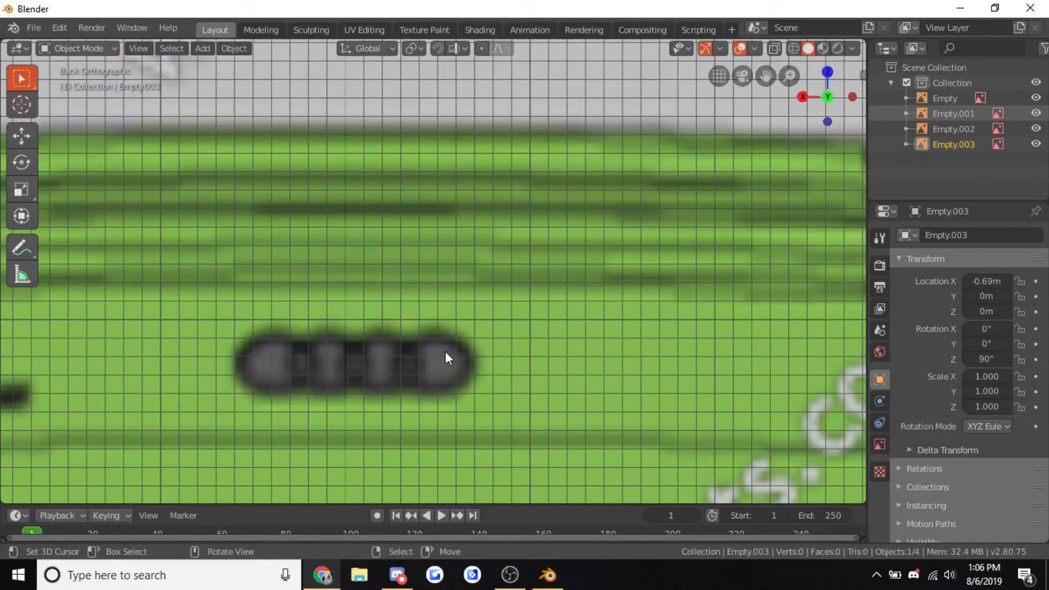
Readjust the back-view image's Location X to 1.615 m, using the rear badge to judge the centring
left_click(953, 129)
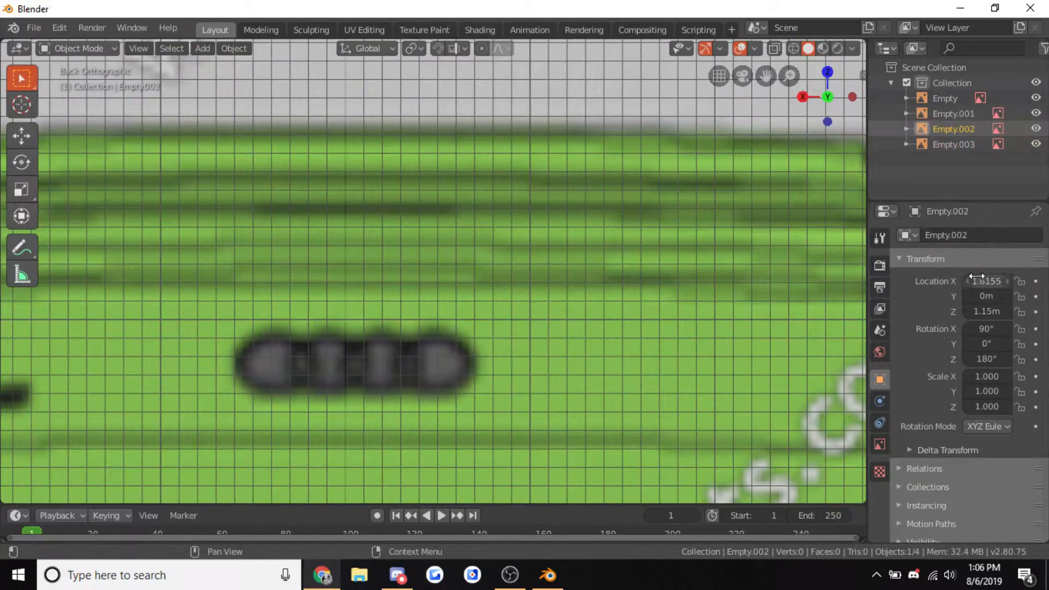
left_click_drag(966, 276, 960, 276)
scroll(480, 328, "down", 5)
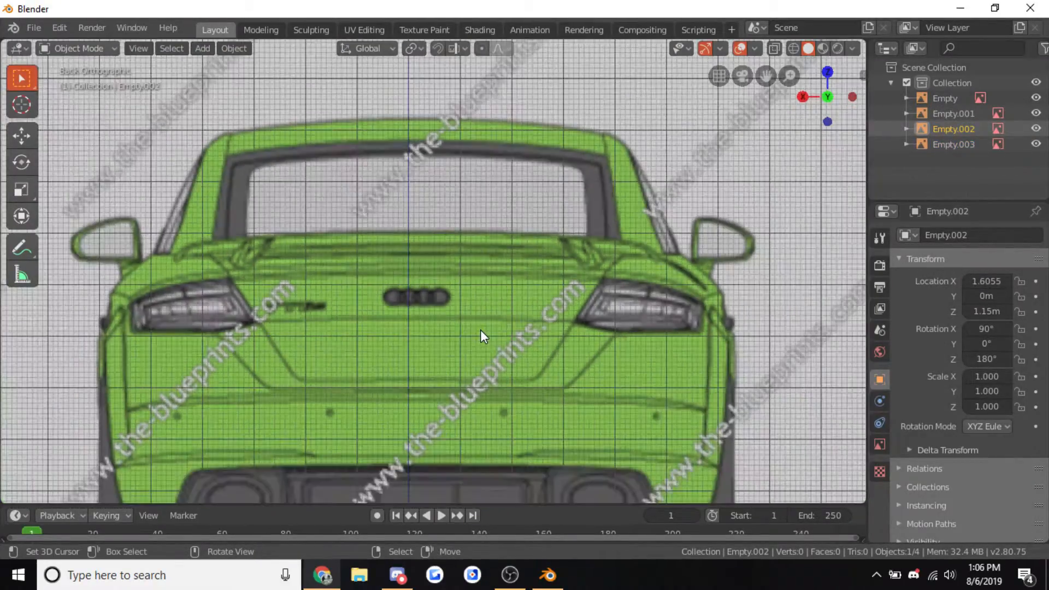
scroll(481, 330, "up", 2)
left_click(1006, 280)
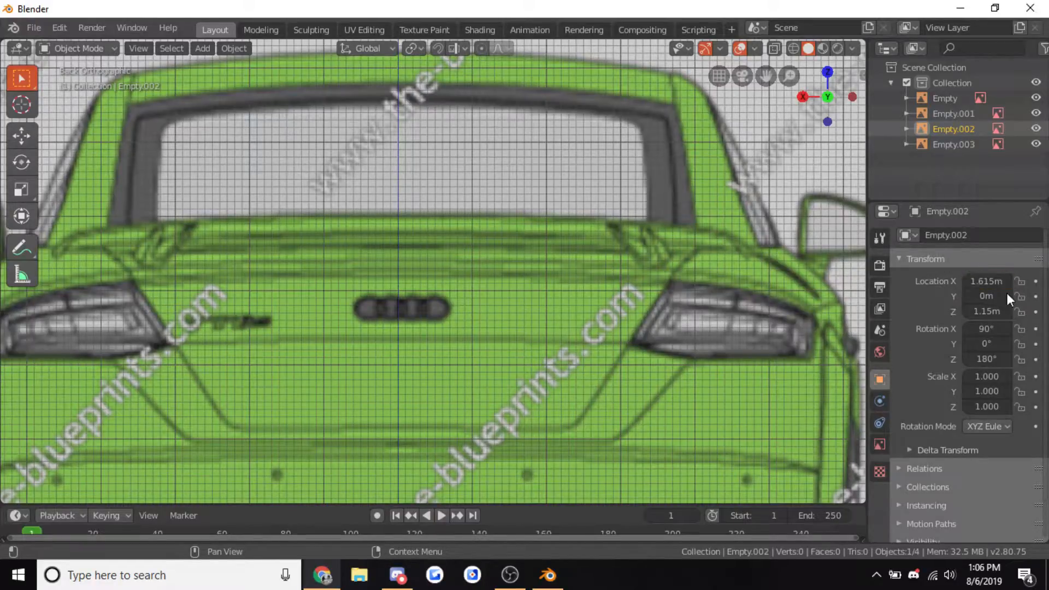
Refine the back-view image's Location X to 1.621 m, using the rear badge to judge its centring
left_click(991, 280)
type("6")
key("Return")
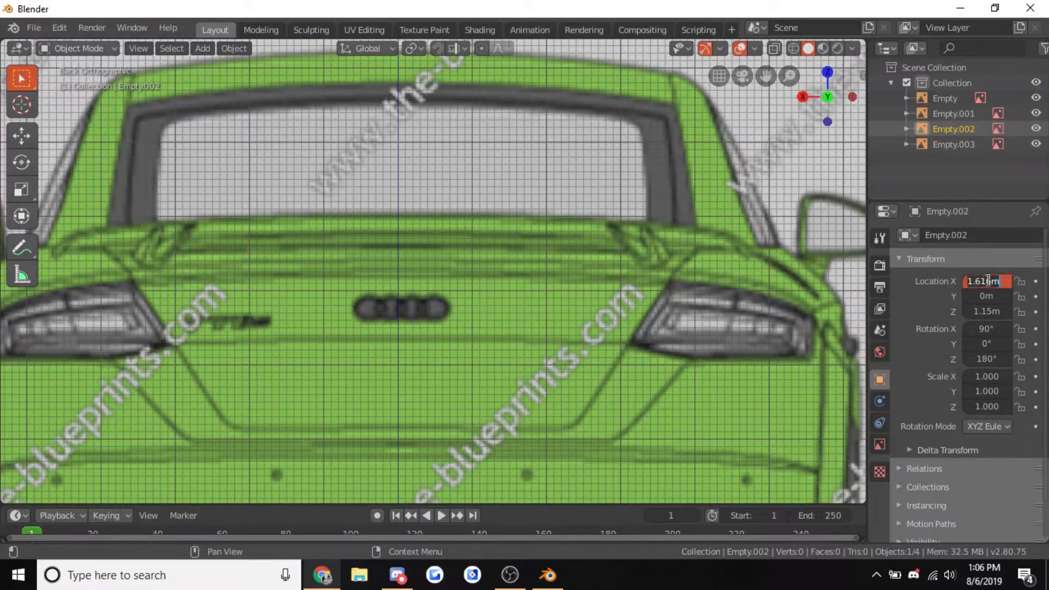
key("Return")
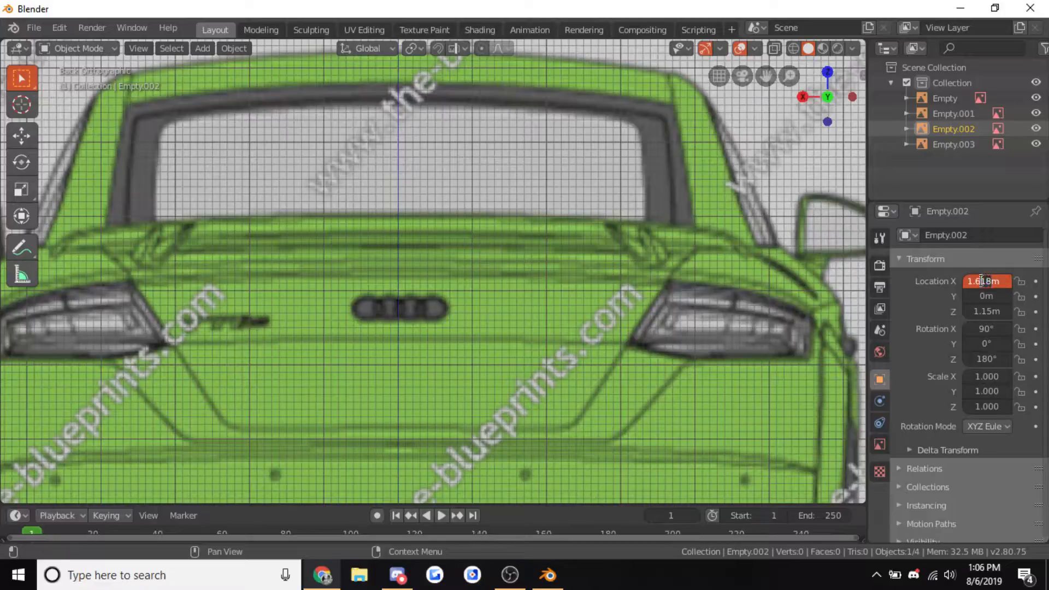
scroll(841, 252, "up", 3)
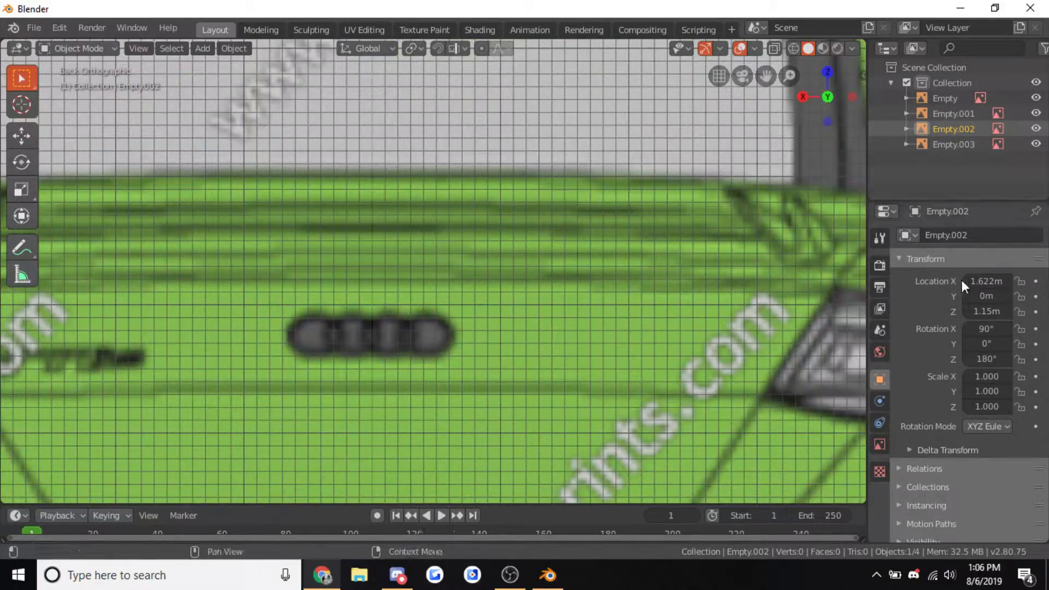
key("BackSpace")
type("1")
key("Return")
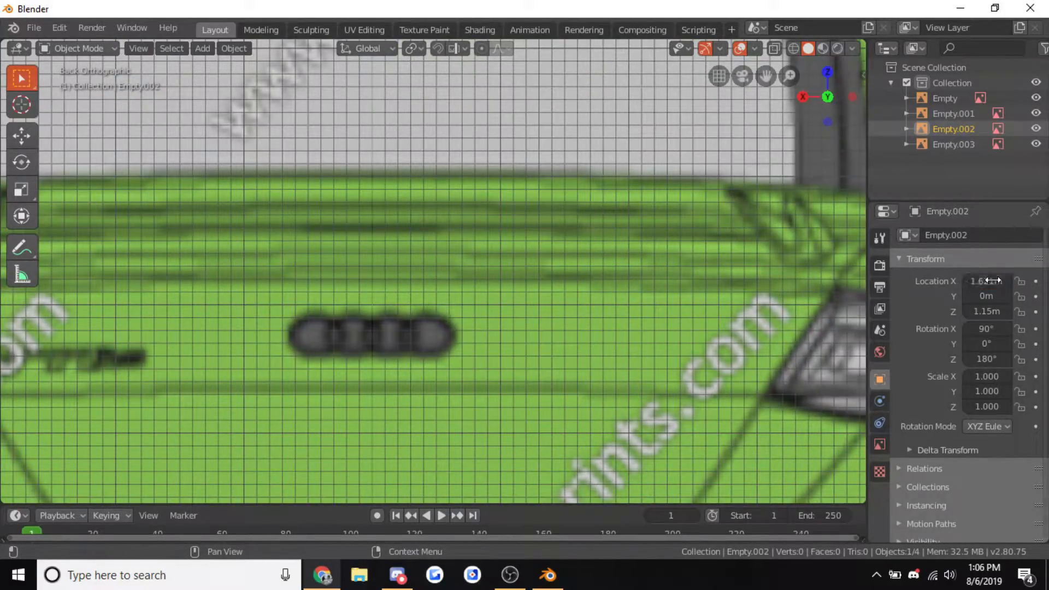
scroll(611, 295, "down", 7)
scroll(607, 300, "down", 8)
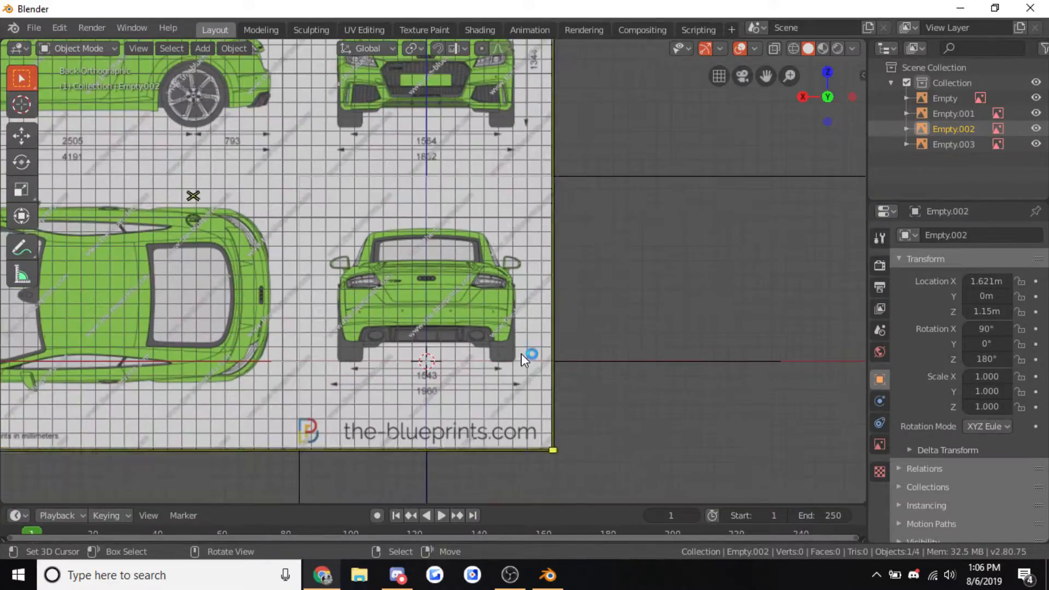
Show the selectability toggles in the Outliner and make all four reference images unselectable
middle_click_drag(597, 316, 761, 360)
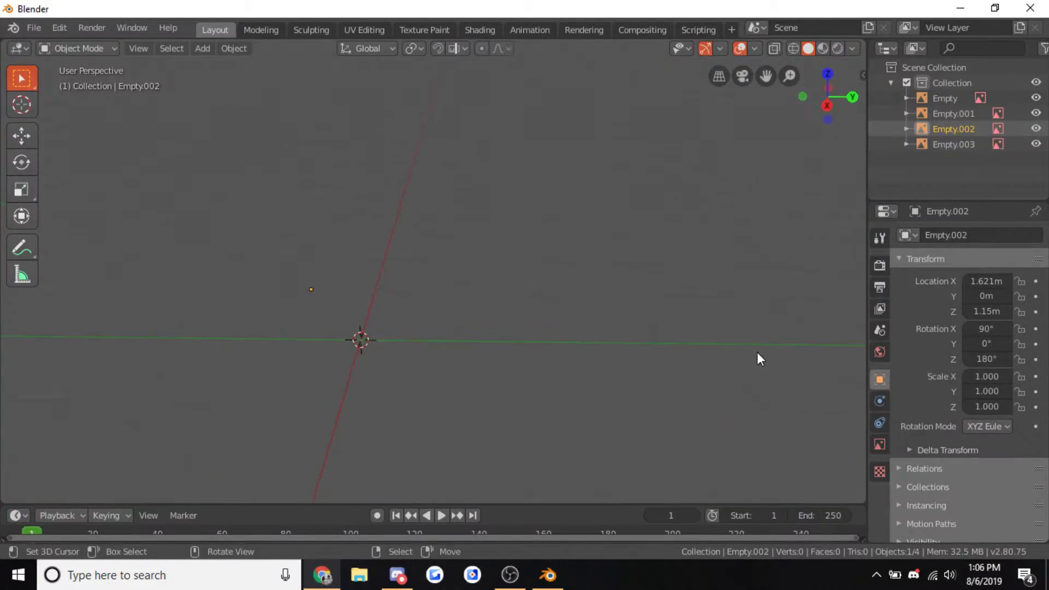
key("KP_3")
scroll(593, 296, "up", 4)
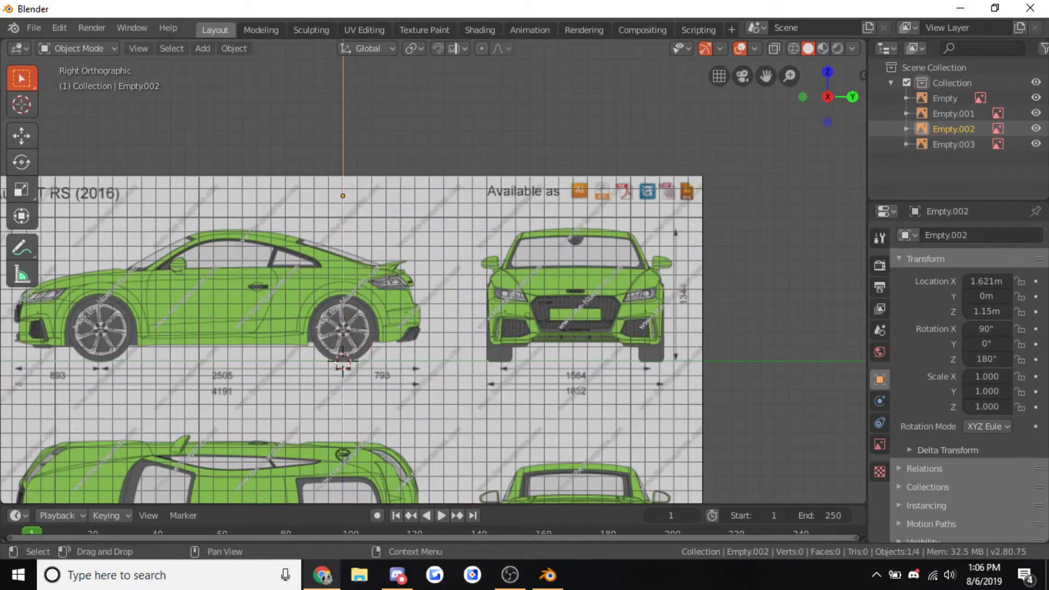
left_click_drag(868, 104, 857, 129)
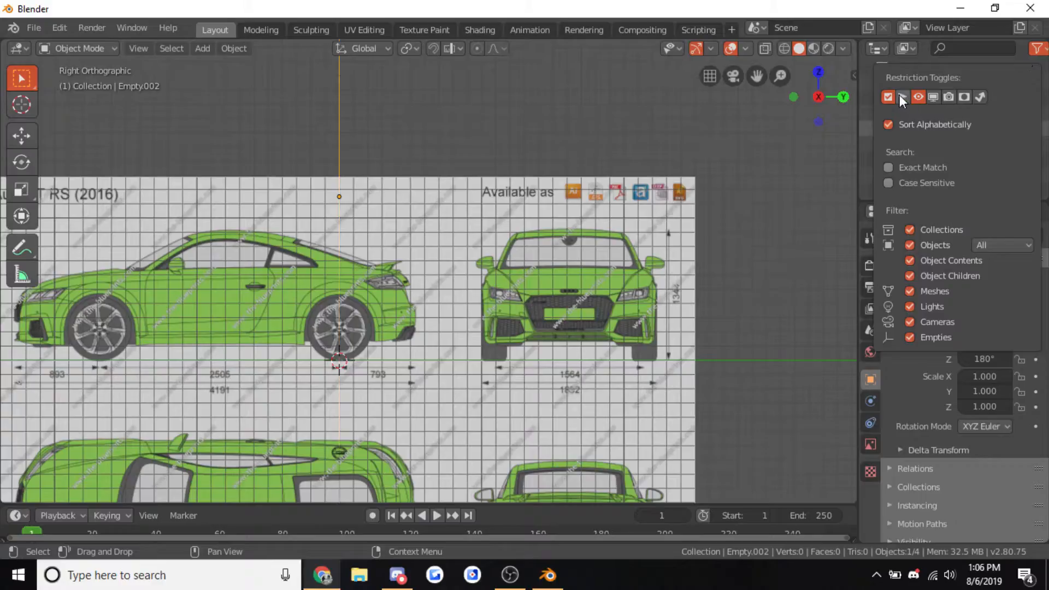
left_click(901, 96)
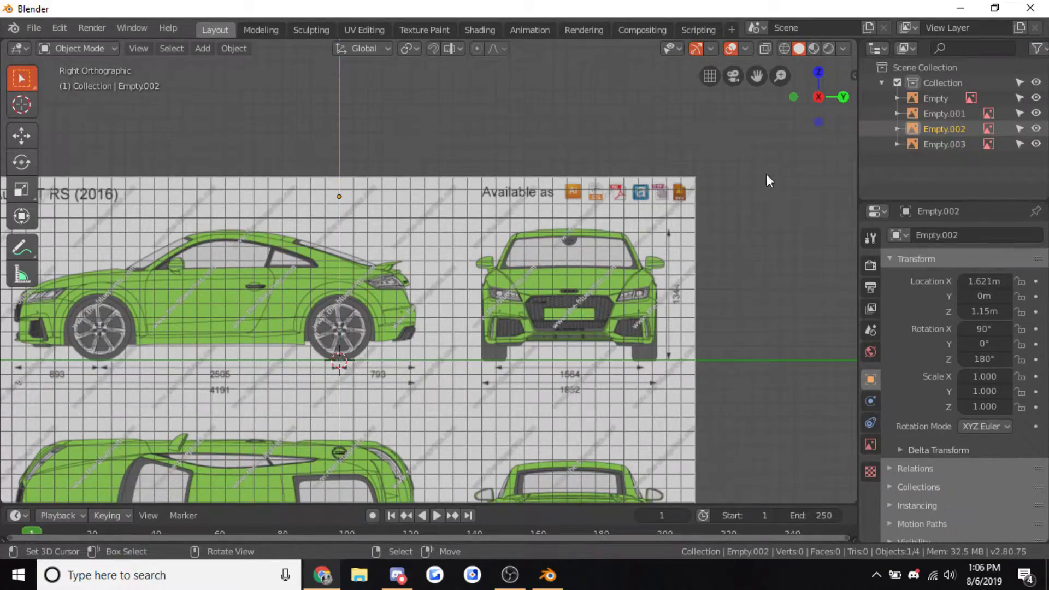
left_click_drag(1019, 108, 1017, 143)
Examine the locked reference images in the side and top views, checking how the car sits on the axes
middle_click_drag(581, 234, 513, 283)
key("KP_3")
scroll(447, 312, "up", 4)
scroll(447, 312, "up", 3)
key("shift+b")
left_click_drag(596, 312, 529, 299)
scroll(369, 271, "down", 4)
key("shift+c")
scroll(393, 327, "up", 6)
scroll(392, 327, "up", 7)
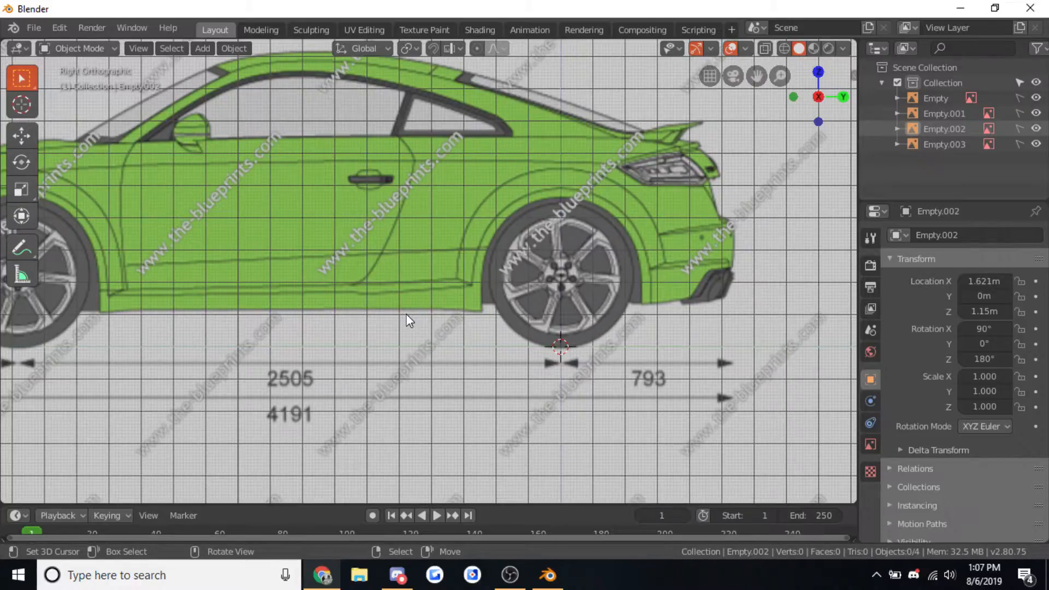
scroll(430, 398, "down", 1)
key("KP_7")
scroll(428, 389, "down", 3)
scroll(425, 354, "up", 5)
key("shift+a")
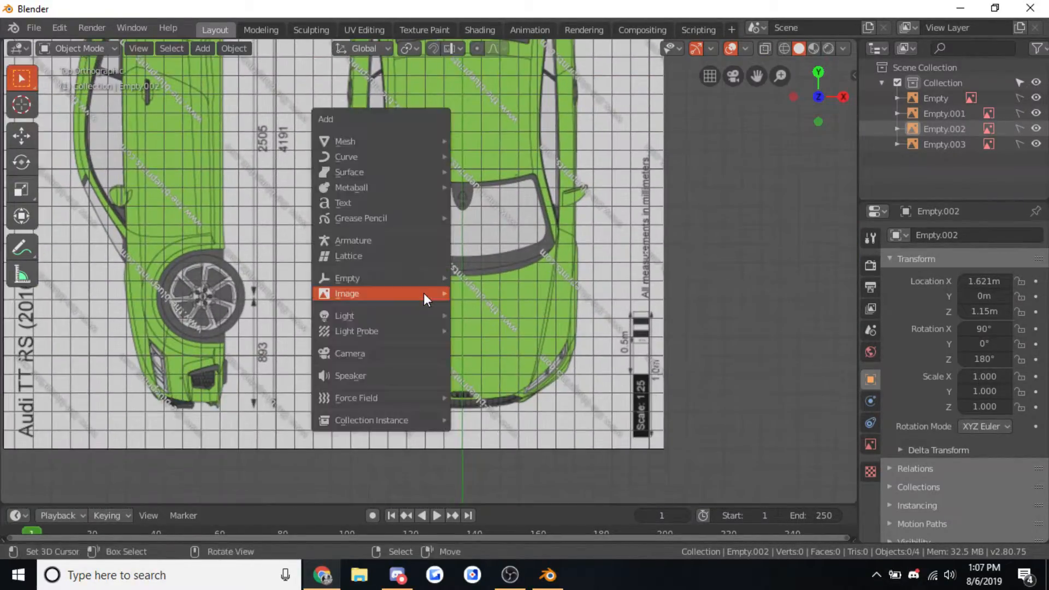
Save the Blender file as "audi ttrs" in the Stuff folder
left_click(23, 28)
left_click(49, 126)
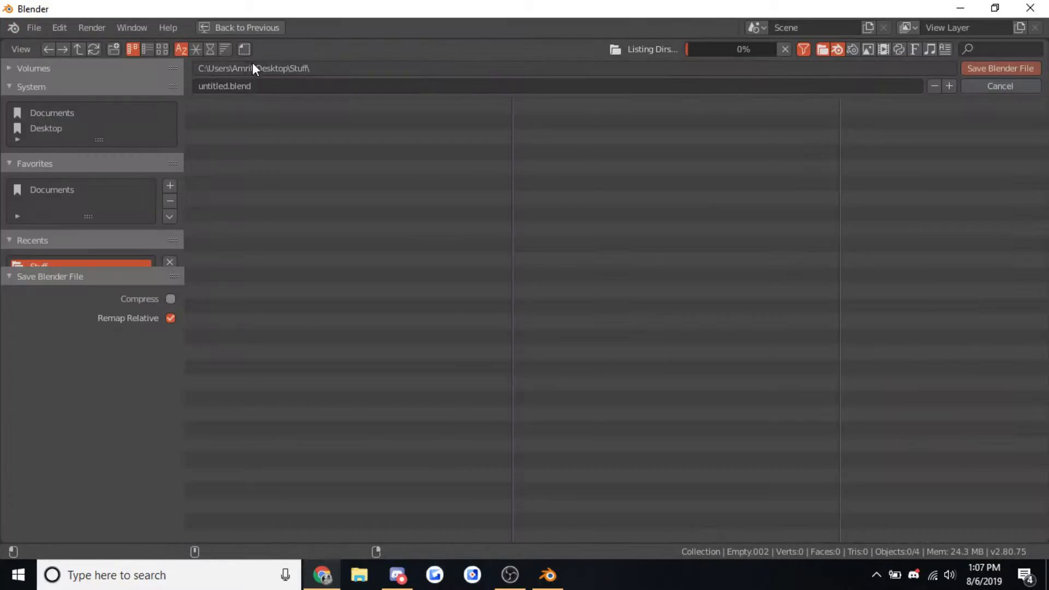
left_click(257, 85)
type("audi ttrs")
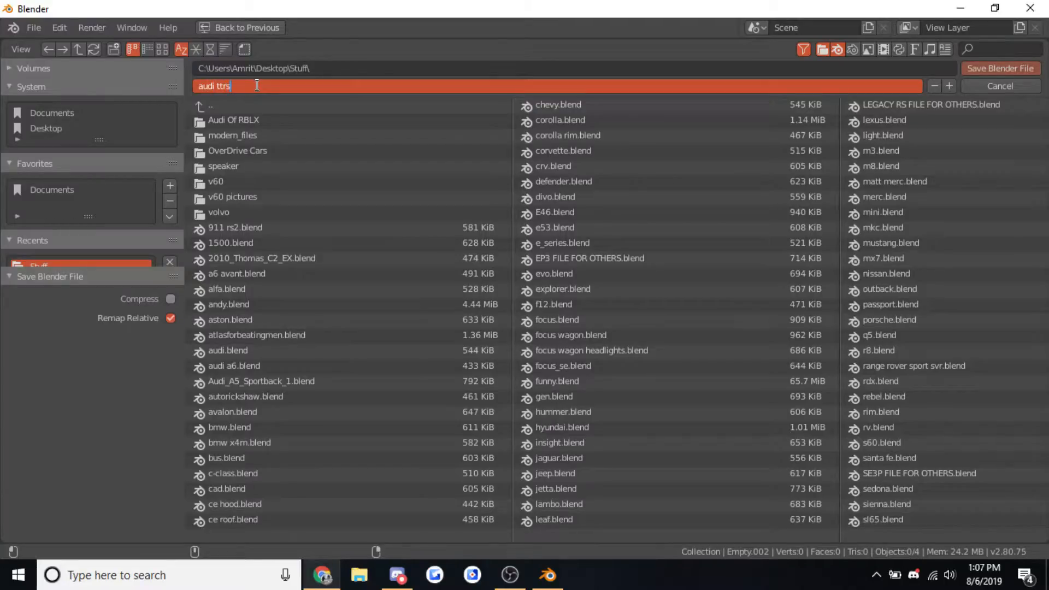
key("Return")
left_click(991, 65)
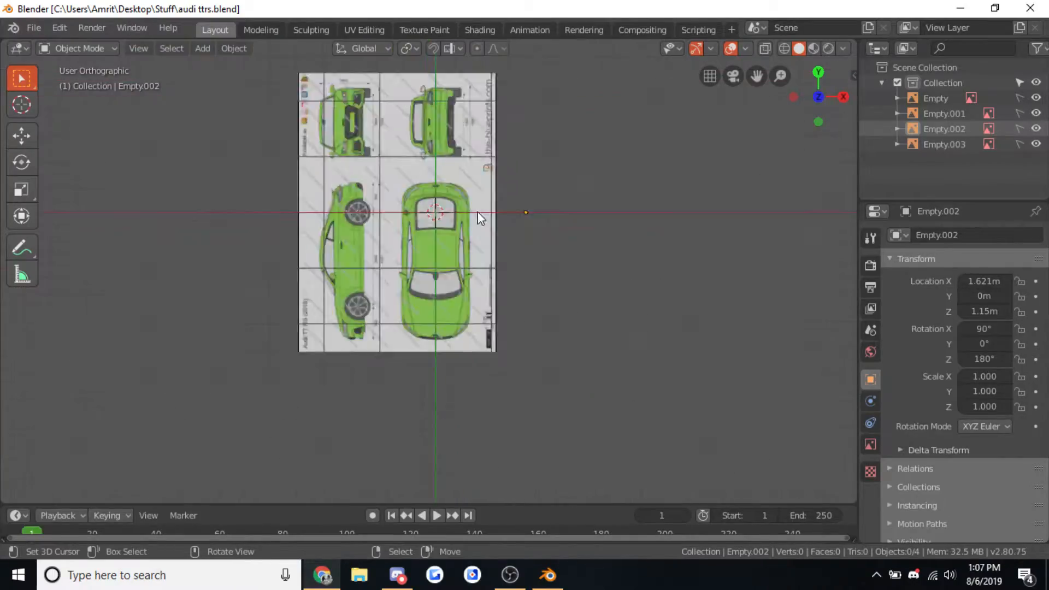
middle_click_drag(390, 326, 409, 270, "shift")
scroll(389, 226, "up", 4)
scroll(409, 255, "up", 1)
middle_click_drag(398, 142, 422, 247, "shift")
scroll(422, 247, "up", 4)
key("shift+a")
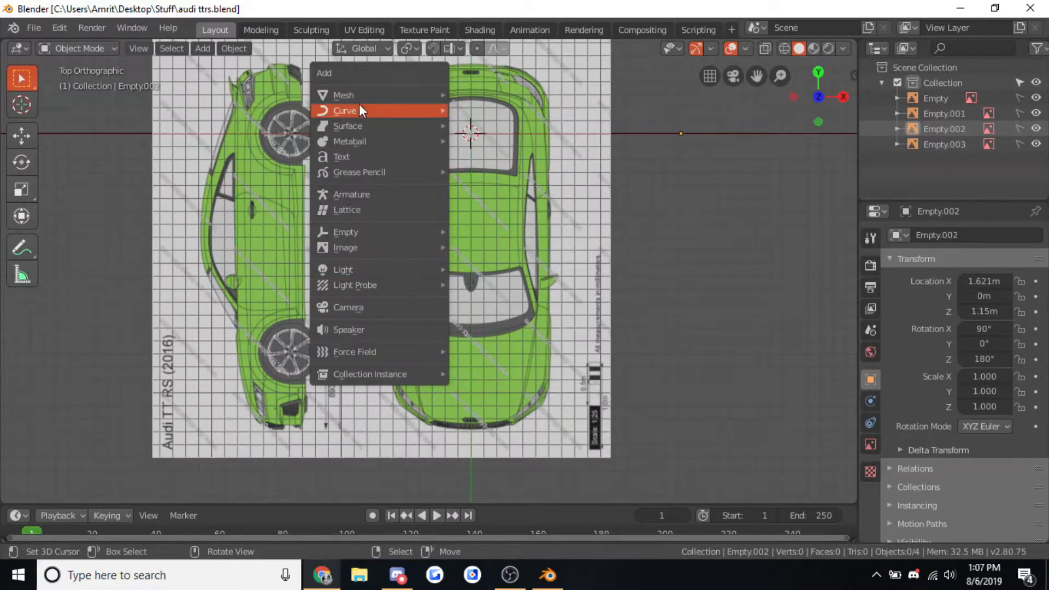
mouse_move(356, 94)
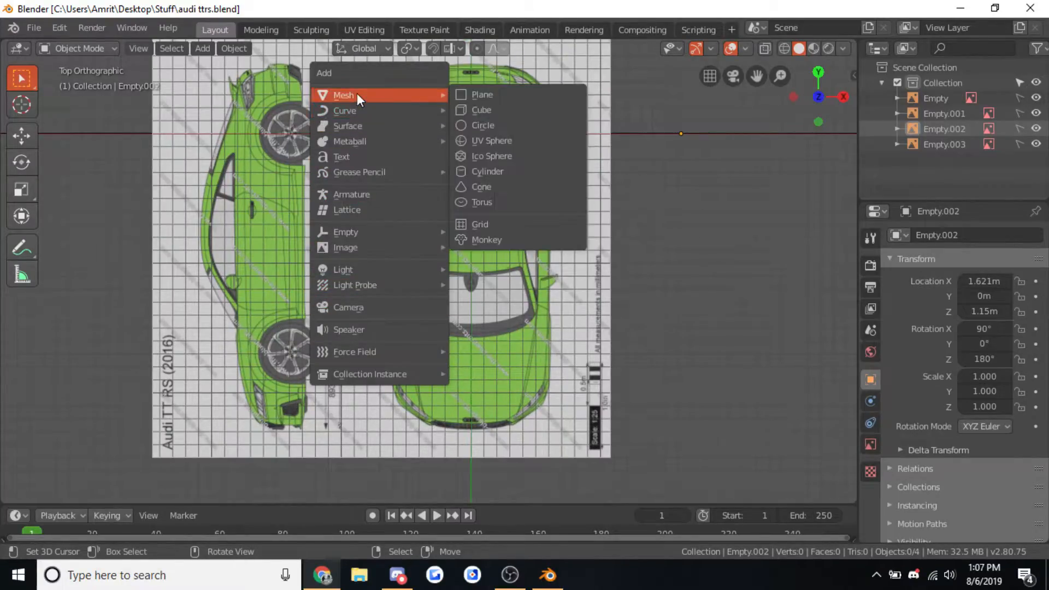
left_click(459, 92)
scroll(454, 134, "down", 6)
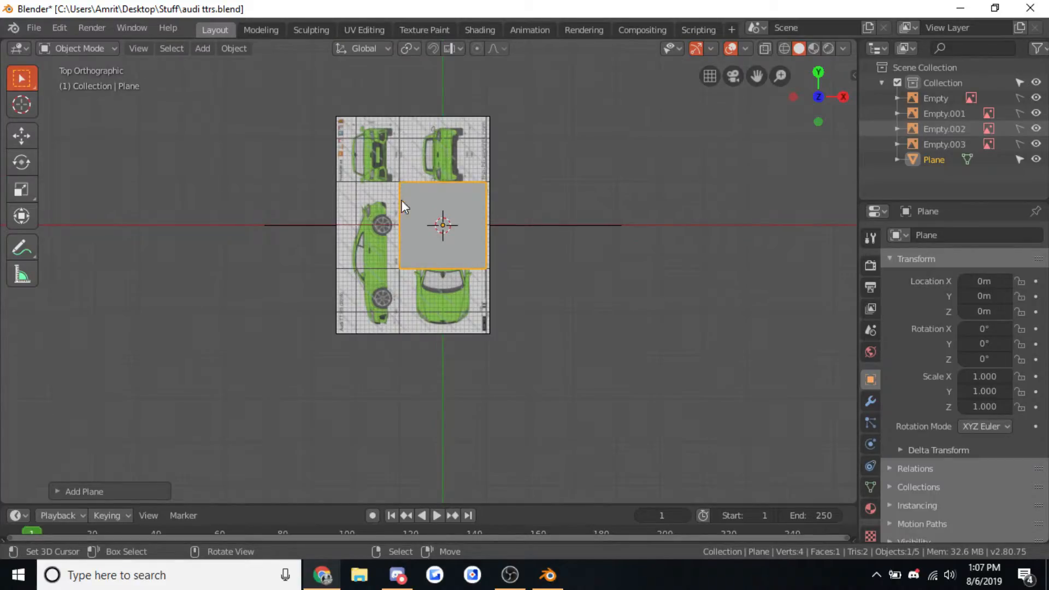
scroll(431, 205, "up", 3)
key("x")
left_click(430, 204)
Add a mesh plane in the top view and move it along Y to about -1.77 m, over the car's hood
middle_click_drag(432, 292, 413, 323)
key("KP_7")
scroll(385, 310, "down", 3)
scroll(385, 309, "up", 3)
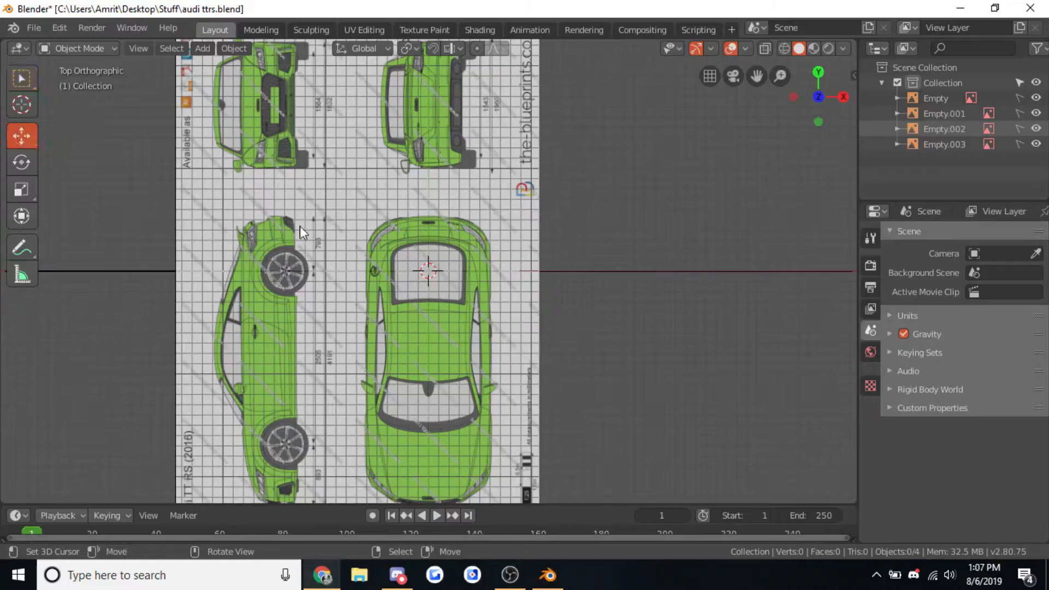
scroll(247, 205, "down", 3)
key("shift+a")
left_click(445, 258)
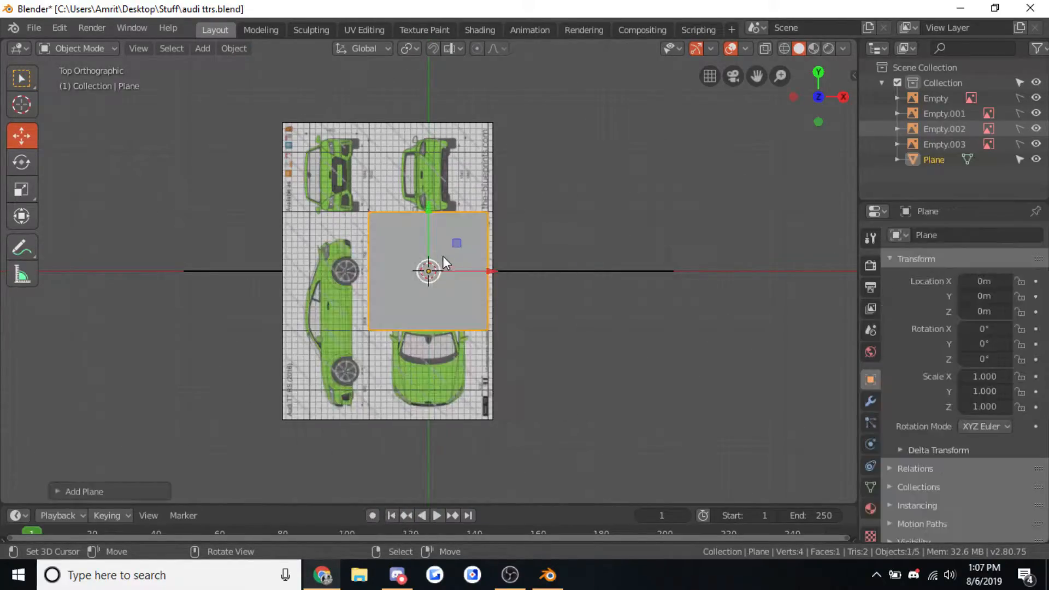
left_click_drag(428, 222, 434, 335)
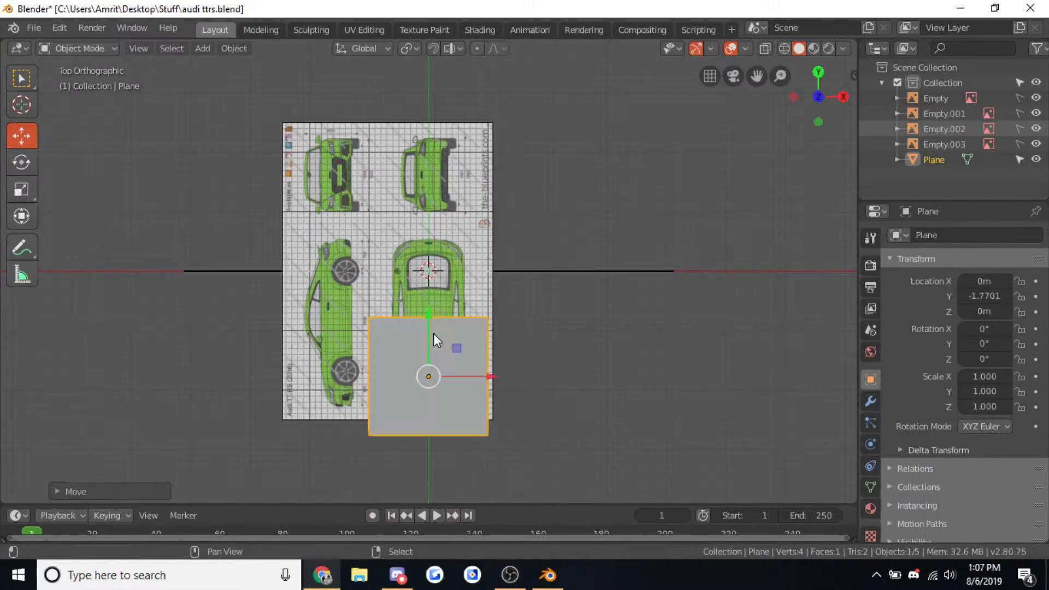
Merge all of the plane's vertices into a single vertex on the hood's centre line
scroll(437, 328, "up", 6)
scroll(443, 298, "down", 3)
key("Tab")
key("m")
left_click(440, 331)
scroll(485, 332, "up", 4)
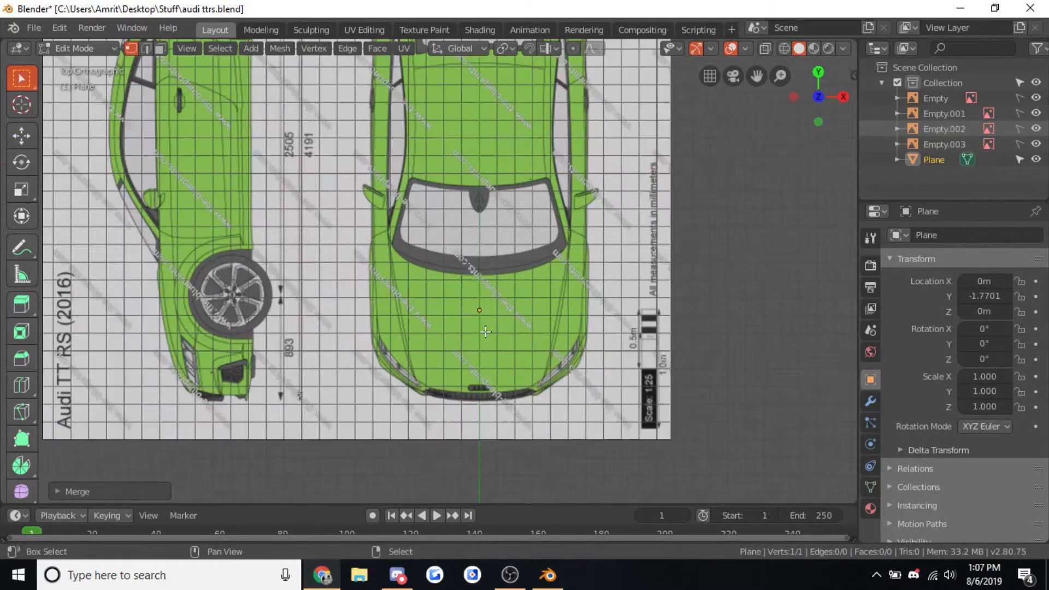
scroll(485, 331, "up", 3)
scroll(405, 238, "down", 4)
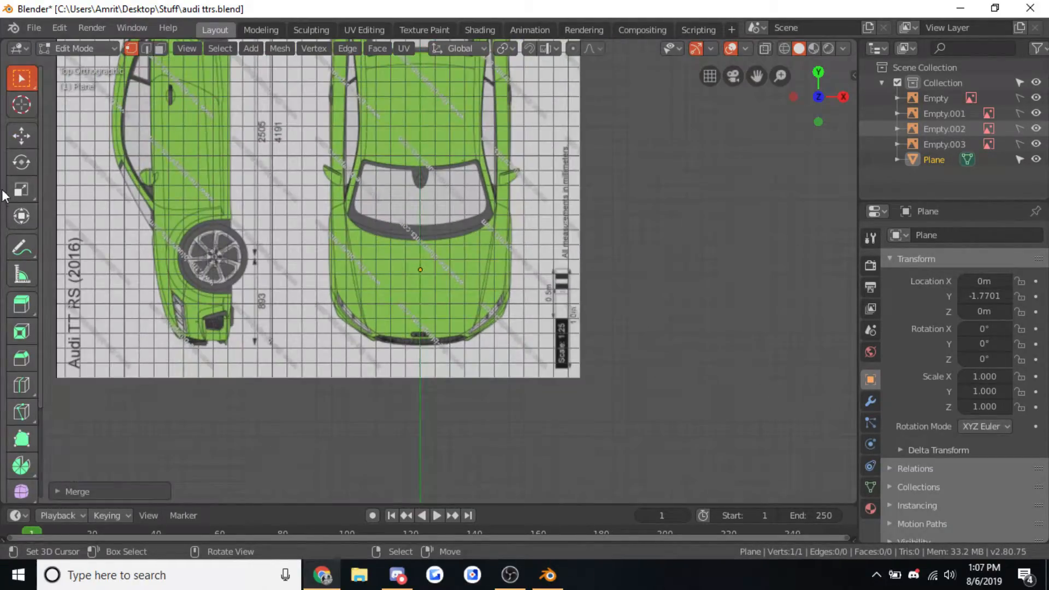
Move the single vertex along the centre line to the hood's front edge below the badge and match its height to the blueprint
left_click(20, 134)
left_click_drag(418, 216, 387, 265)
scroll(424, 344, "up", 8)
scroll(410, 239, "up", 4)
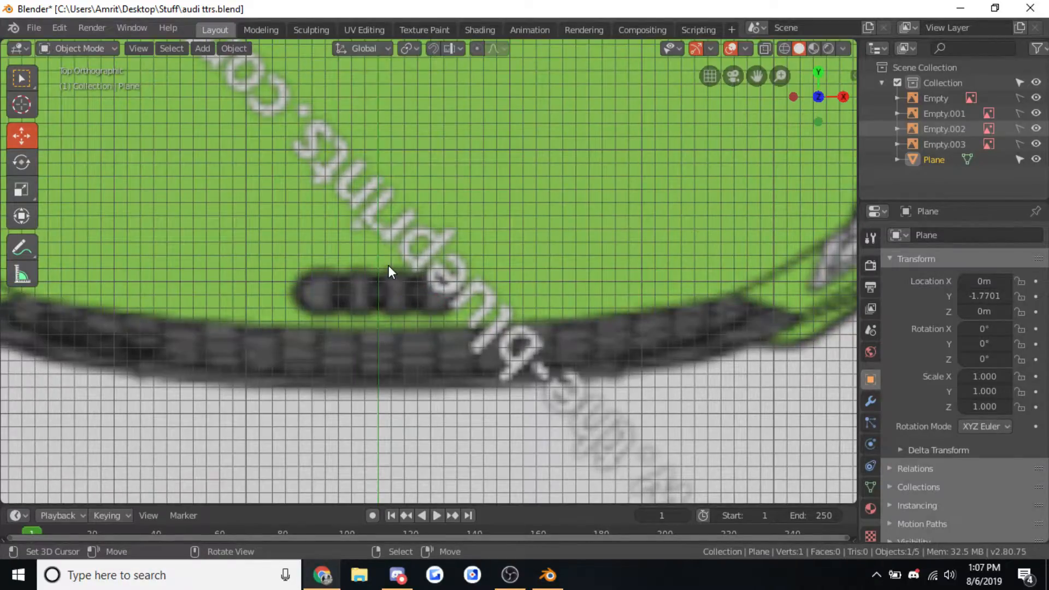
scroll(388, 264, "down", 7)
left_click_drag(408, 395, 426, 148)
scroll(409, 139, "up", 3)
left_click_drag(406, 205, 391, 202)
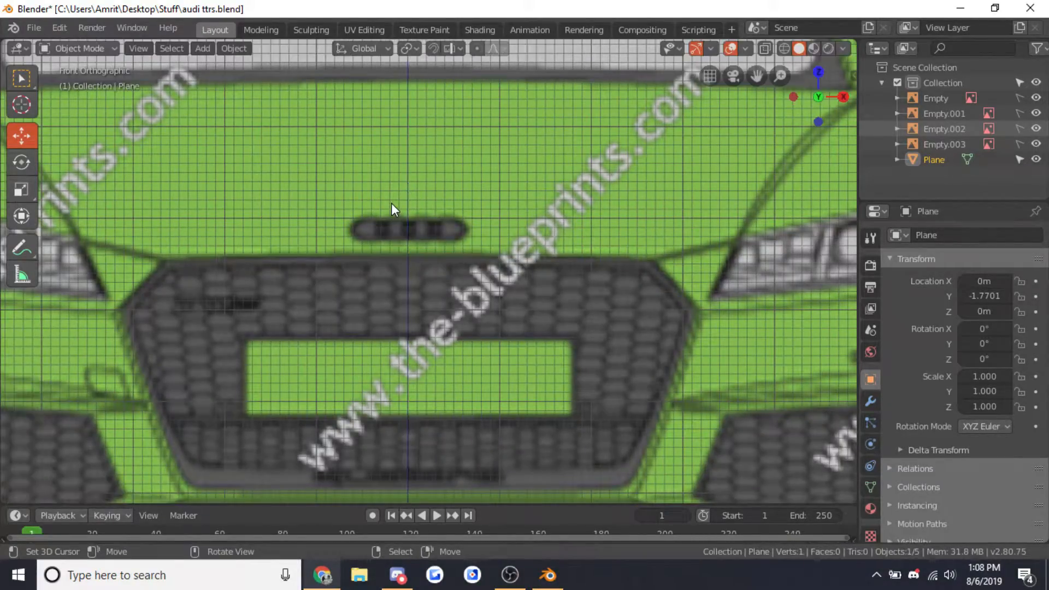
key("KP_7")
scroll(391, 202, "down", 3)
scroll(391, 203, "up", 7)
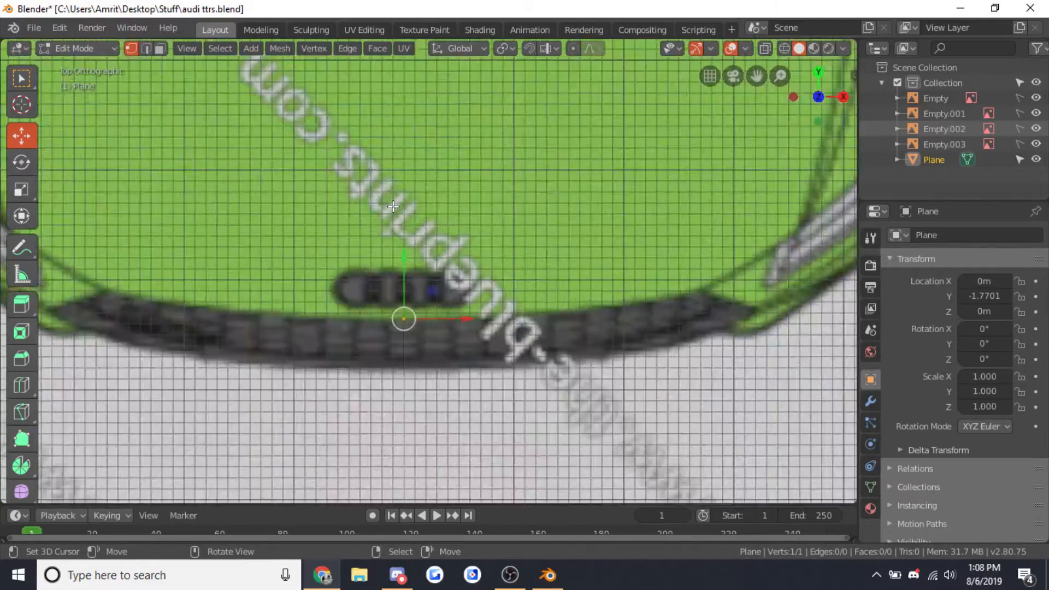
scroll(393, 237, "down", 3)
Extrude the front vertex and move the new vertex back along Y to the hood's rear edge at the windshield
key("e")
right_click(394, 237)
left_click_drag(409, 258, 410, 113)
middle_click_drag(409, 112, 417, 233, "shift")
left_click_drag(418, 249, 418, 105)
middle_click_drag(432, 107, 420, 280, "shift")
scroll(407, 269, "down", 2)
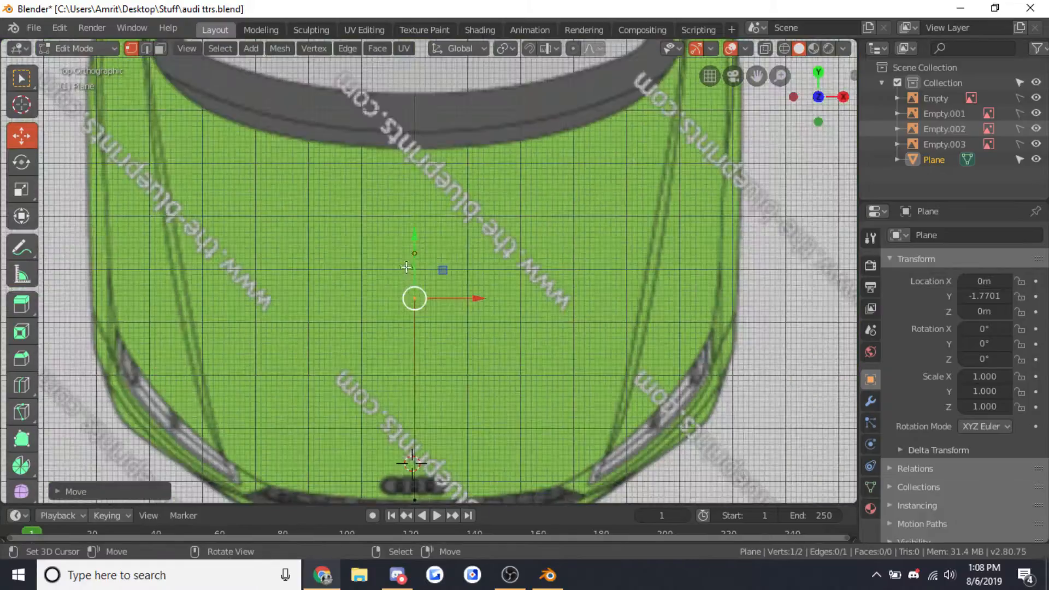
left_click_drag(413, 258, 413, 109)
Raise the rear vertex in the side view onto the hood's rear edge just ahead of the windshield
key("shift+c")
key("KP_3")
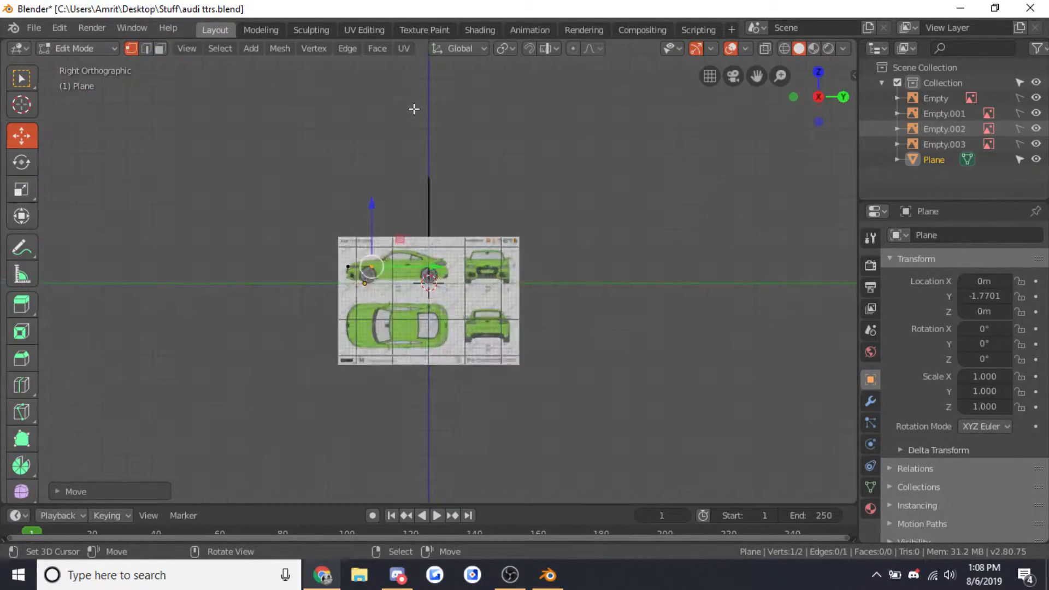
scroll(412, 108, "up", 10)
middle_click_drag(200, 140, 445, 210, "shift")
scroll(446, 209, "up", 2)
scroll(445, 210, "up", 5)
left_click_drag(331, 250, 329, 209)
scroll(317, 208, "up", 3)
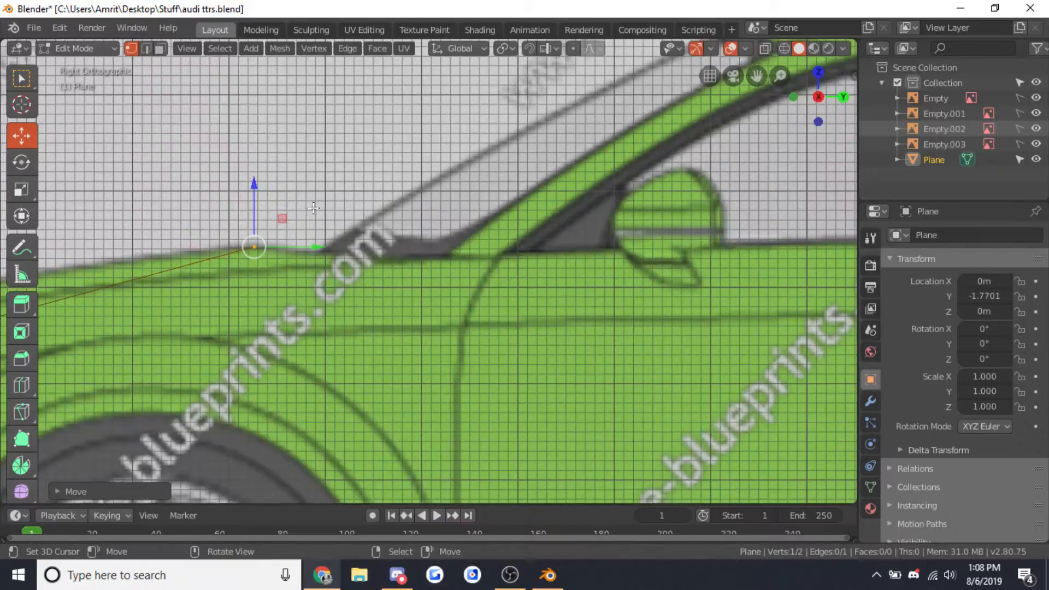
left_click_drag(251, 196, 250, 200)
Subdivide the hood's centre edge with 4 cuts and raise the new vertices onto the hood's curved profile in the side view
scroll(328, 299, "down", 5)
scroll(328, 299, "up", 4)
key("ctrl+r")
scroll(338, 305, "up", 3)
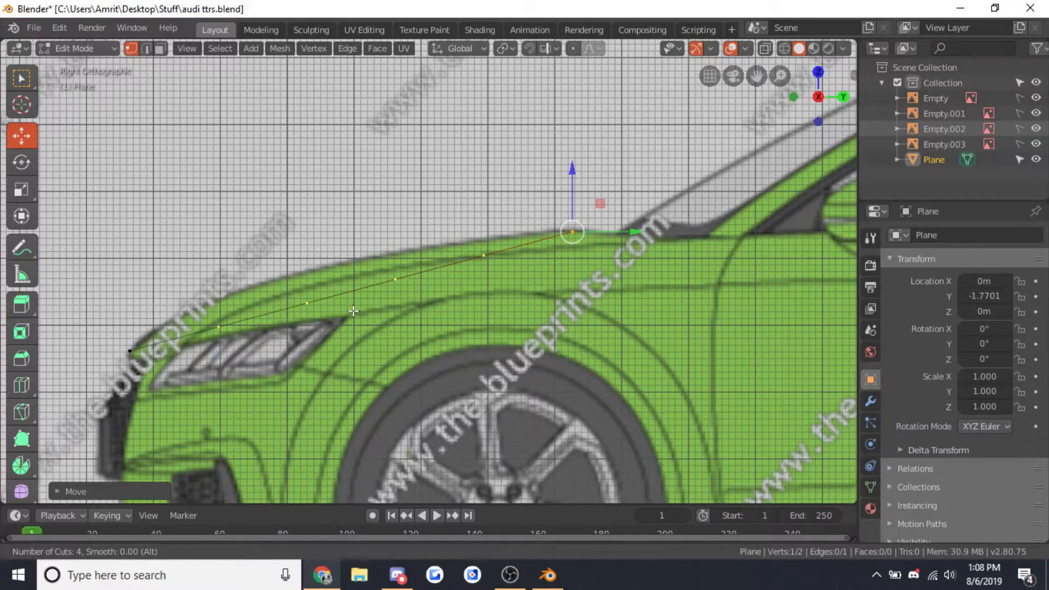
left_click(354, 310)
left_click_drag(352, 246, 343, 231)
left_click(218, 309)
left_click_drag(218, 270, 216, 256)
left_click(306, 270)
left_click_drag(304, 240, 303, 233)
left_click(395, 263)
left_click_drag(395, 228, 392, 211)
Add one more cut in the front segment of the hood line and raise its vertex onto the profile curve
middle_click_drag(287, 296, 397, 269, "shift")
scroll(398, 268, "up", 2)
key("ctrl+r")
left_click(231, 313)
left_click_drag(219, 271, 216, 264)
key("Tab")
Duplicate the whole hood centre line in the top view and place the copy beside the hood crease at the headlight's inner end
scroll(234, 278, "down", 6)
key("KP_7")
key("Tab")
key("Tab")
scroll(457, 169, "up", 1)
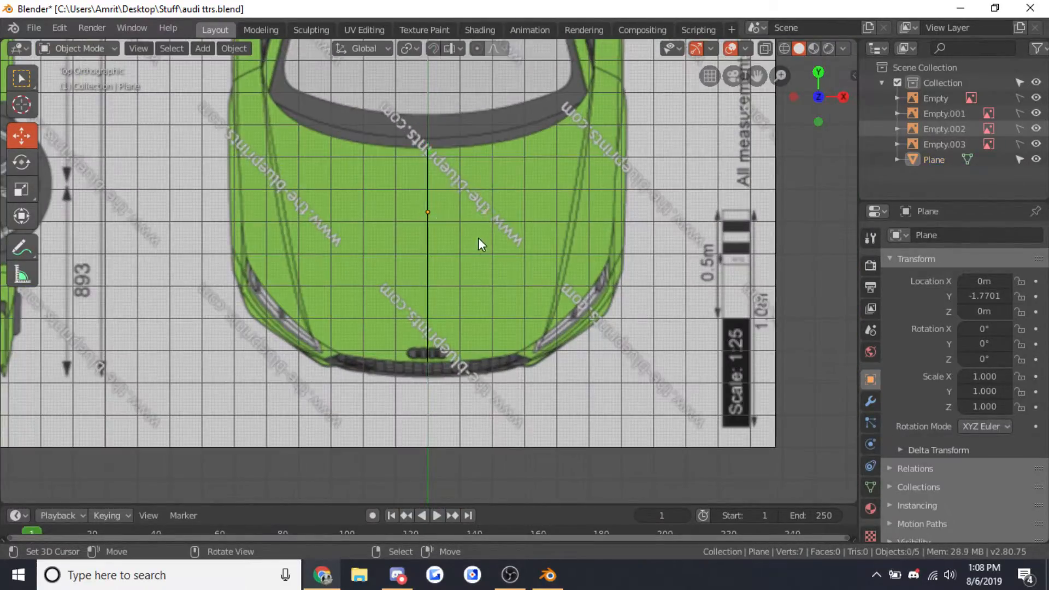
key("Tab")
left_click(433, 276, "alt")
middle_click_drag(433, 276, 506, 201)
key("KP_7")
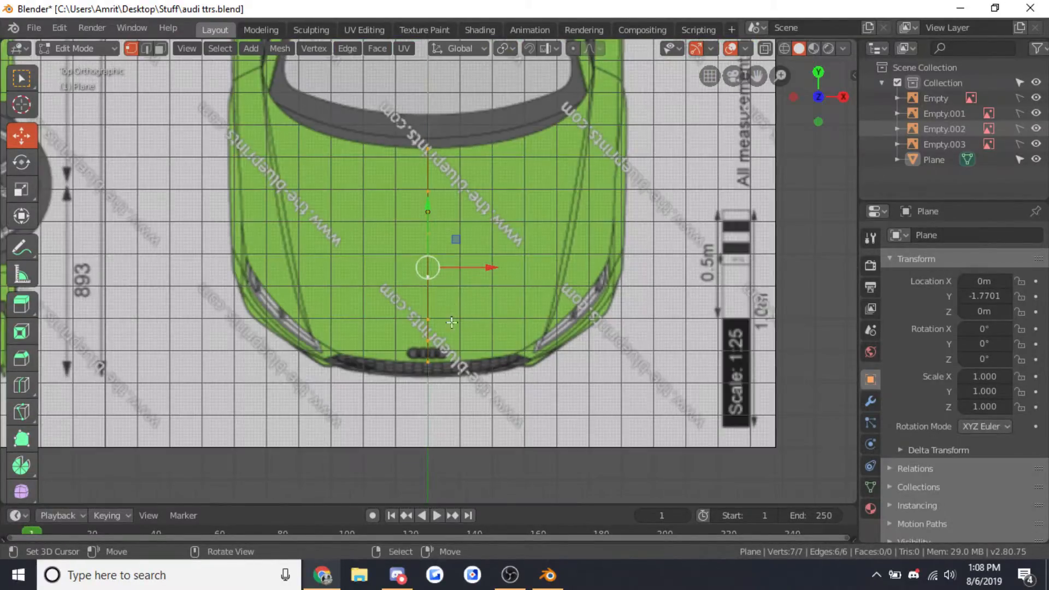
scroll(516, 250, "up", 1)
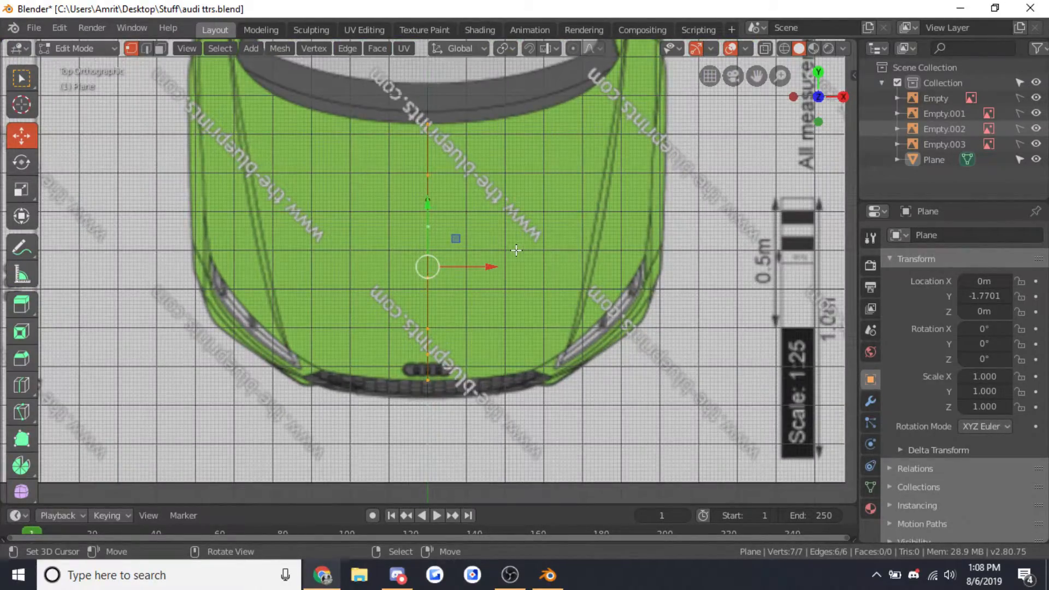
key("shift+d")
right_click(459, 279)
key("g")
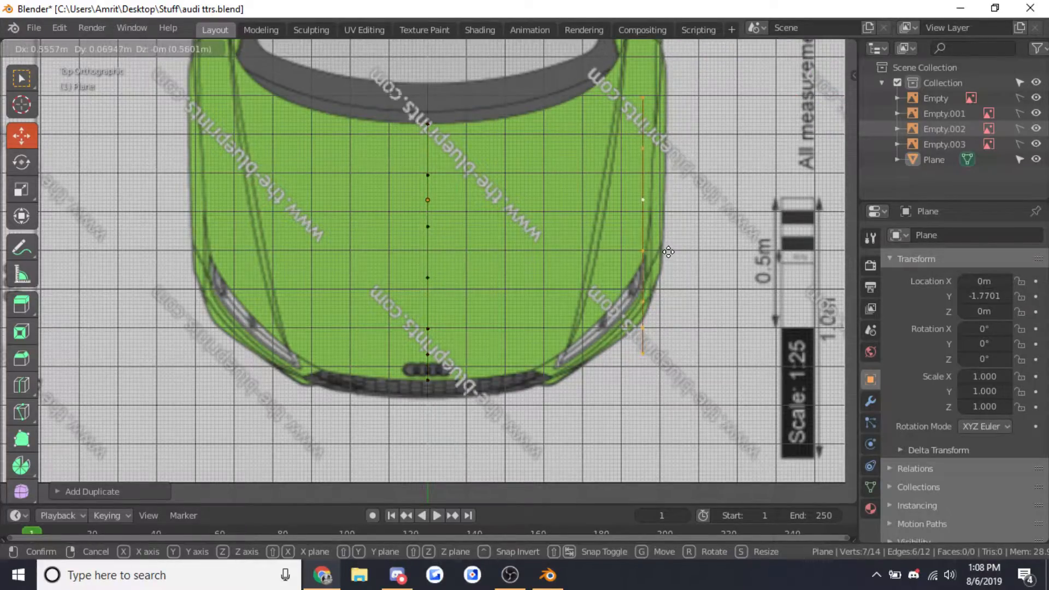
left_click(590, 247)
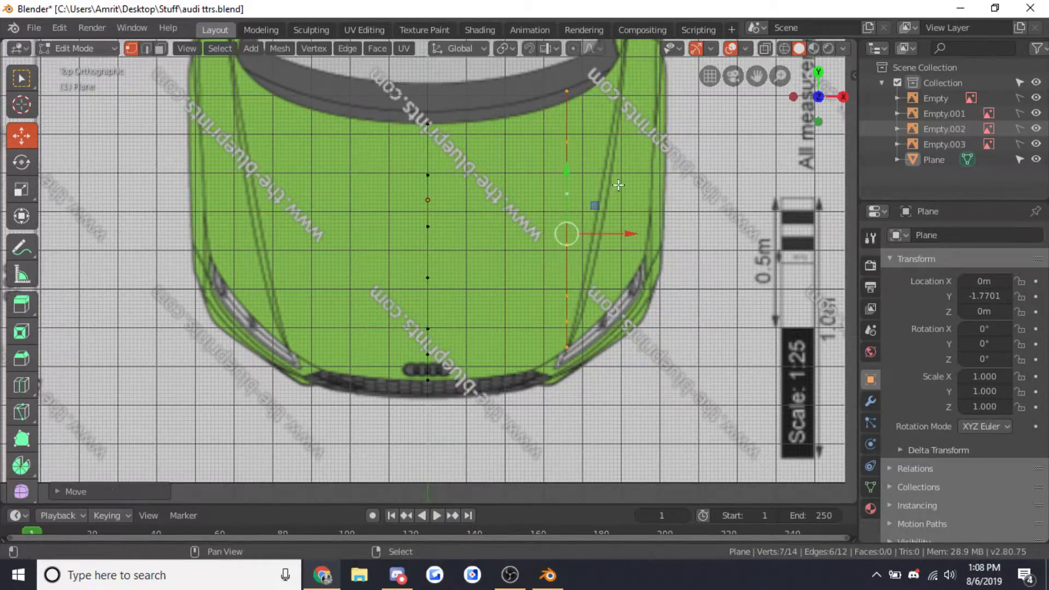
Move the copied line's rear vertex onto the rear end of the hood's side crease beside the windshield corner
middle_click_drag(590, 246, 503, 358, "shift")
scroll(503, 359, "up", 3)
scroll(526, 216, "down", 3)
middle_click_drag(526, 216, 478, 181, "shift")
scroll(478, 181, "up", 2)
left_click(393, 169)
scroll(394, 168, "up", 2)
key("g")
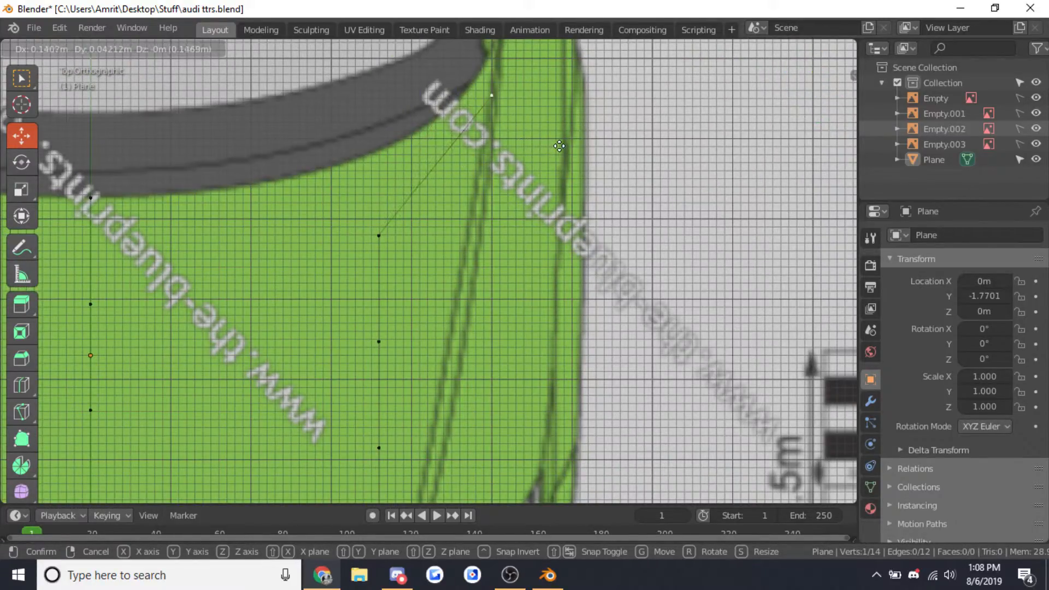
left_click(564, 144)
Shift the next two vertices of the copied line along X onto the hood crease in the top view
left_click(378, 236)
key("g")
key("x")
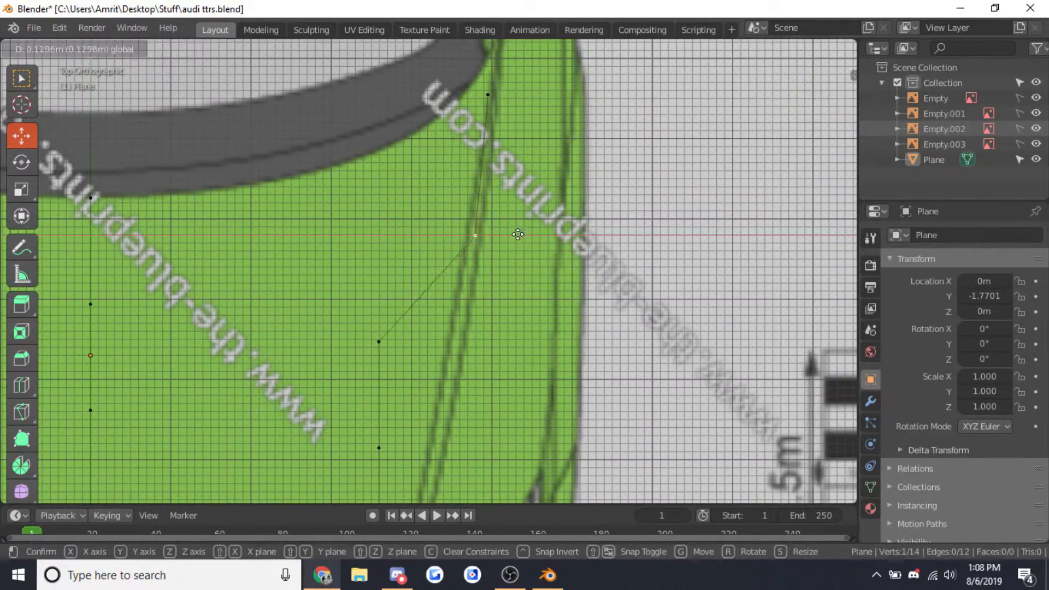
left_click(508, 239)
left_click(379, 342)
key("g")
key("x")
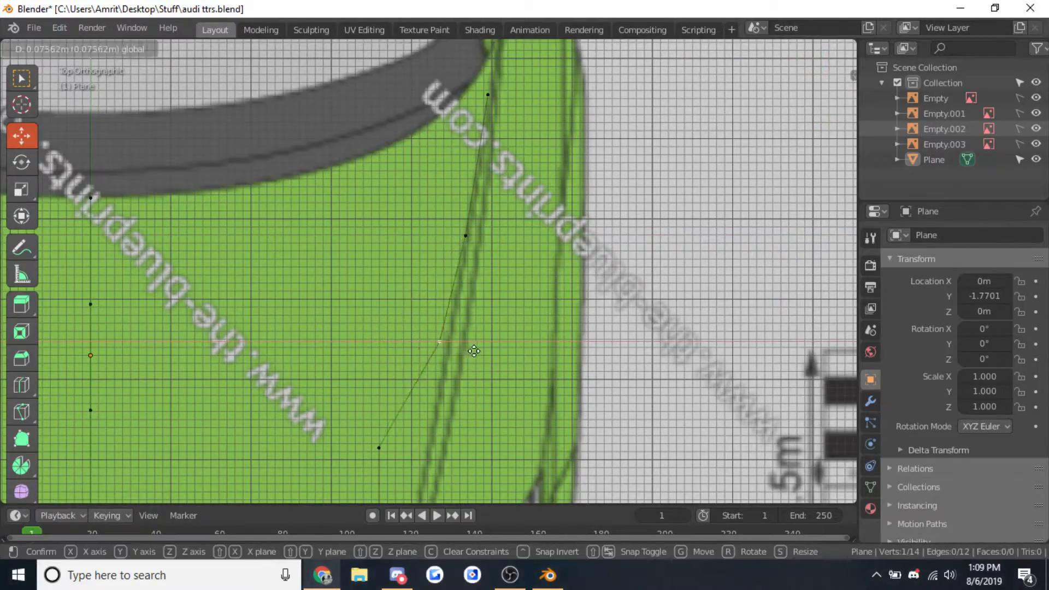
left_click(477, 357)
scroll(477, 358, "down", 1)
middle_click_drag(477, 357, 496, 241, "shift")
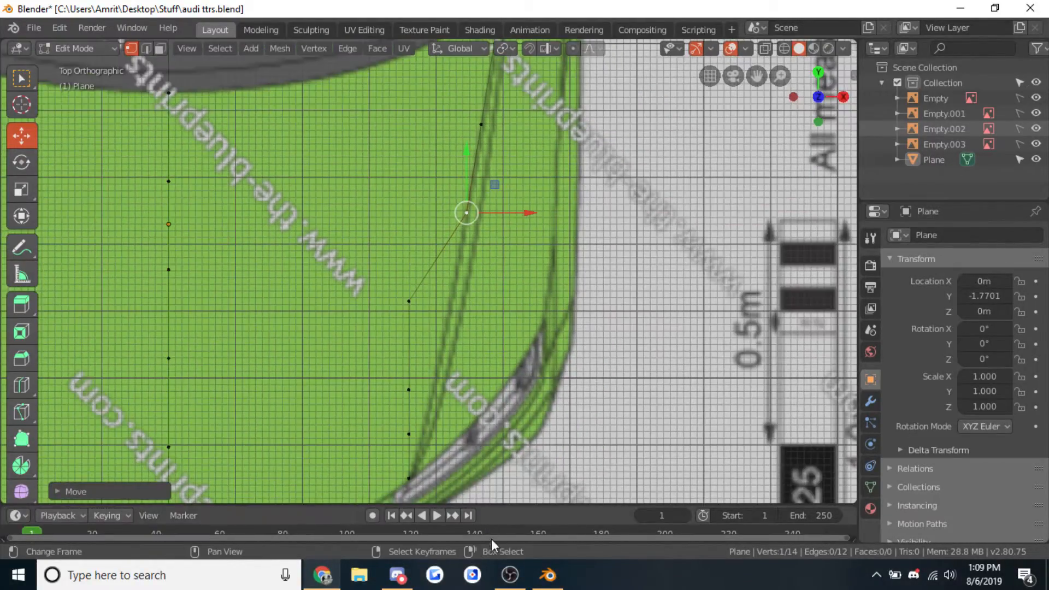
left_click(509, 574)
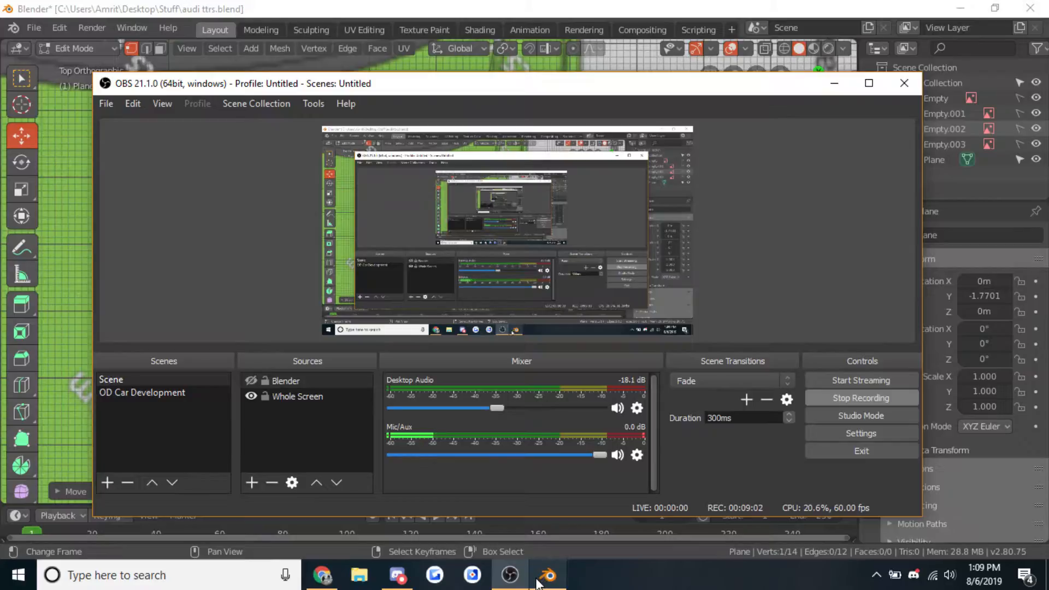
left_click(538, 580)
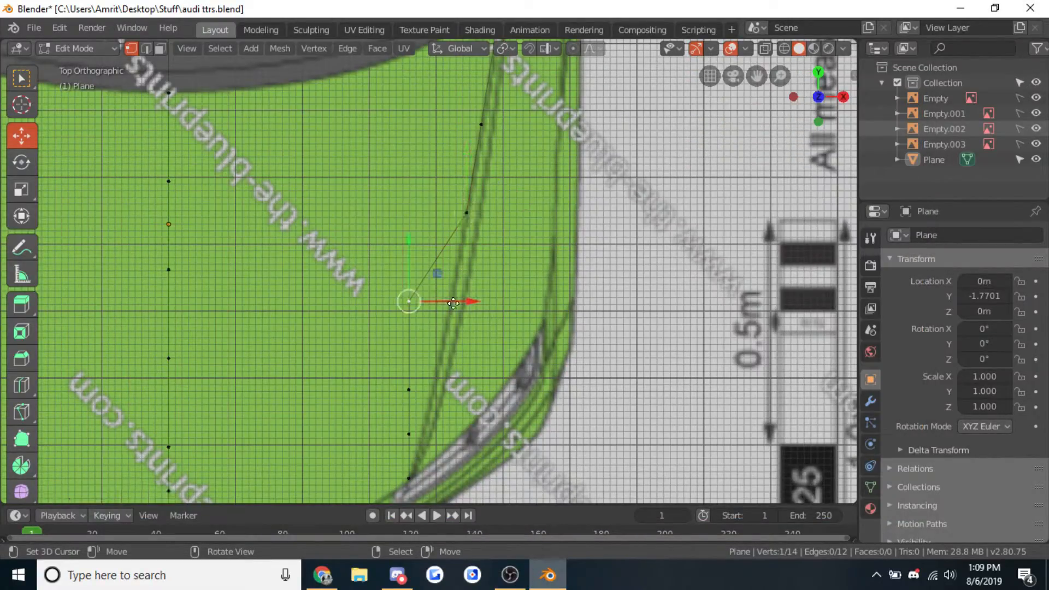
Shift the three remaining vertices ahead of them along X onto the crease, down to the headlight's inner end
left_click_drag(449, 303, 486, 303)
left_click(486, 302)
left_click(409, 389)
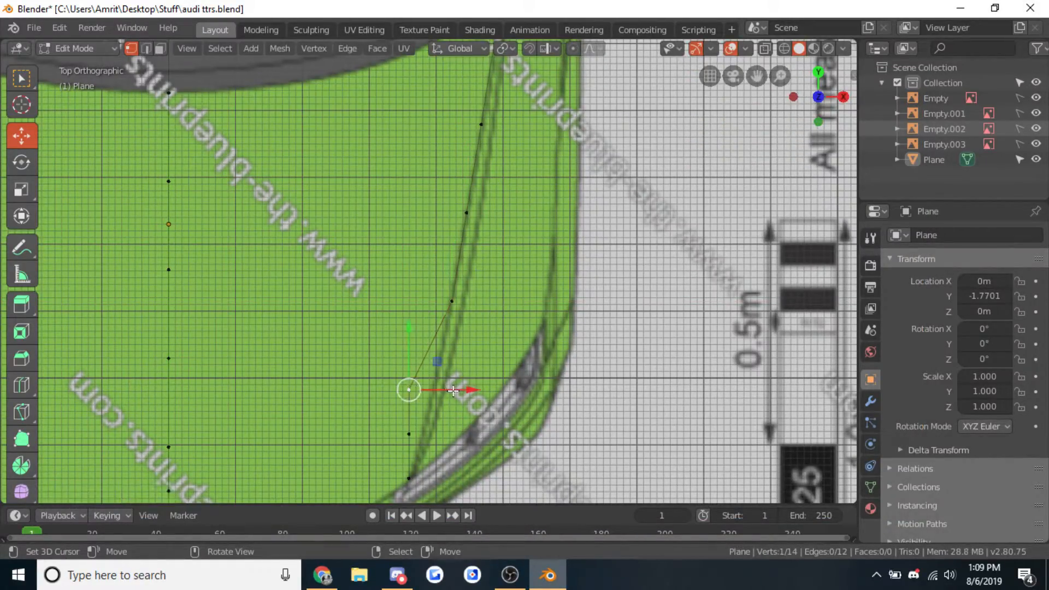
key("g")
key("x")
left_click(480, 394)
left_click(409, 434)
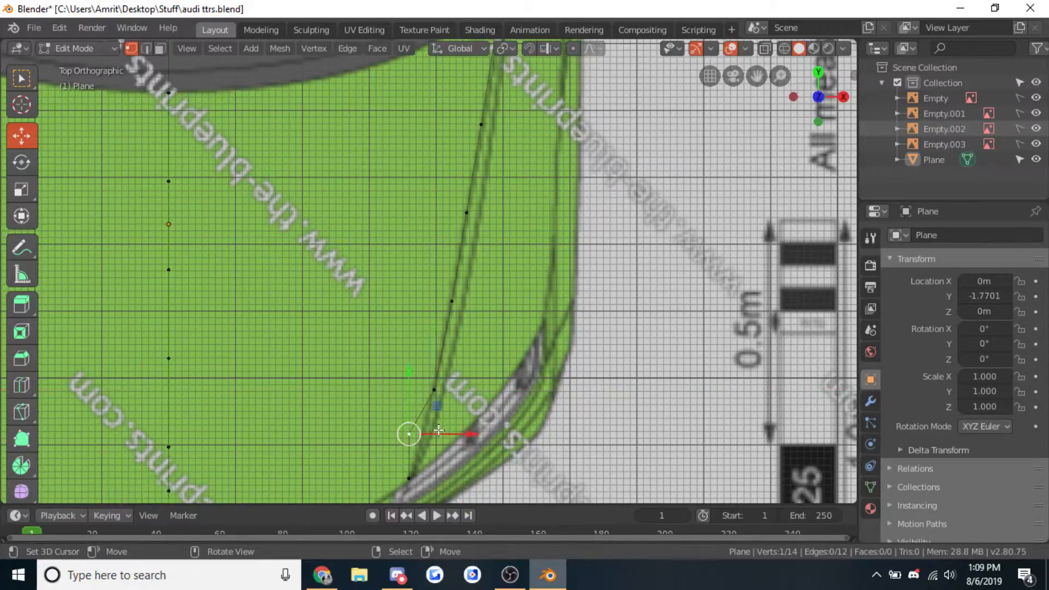
key("g")
key("x")
left_click(456, 436)
key("Tab")
scroll(474, 381, "down", 4)
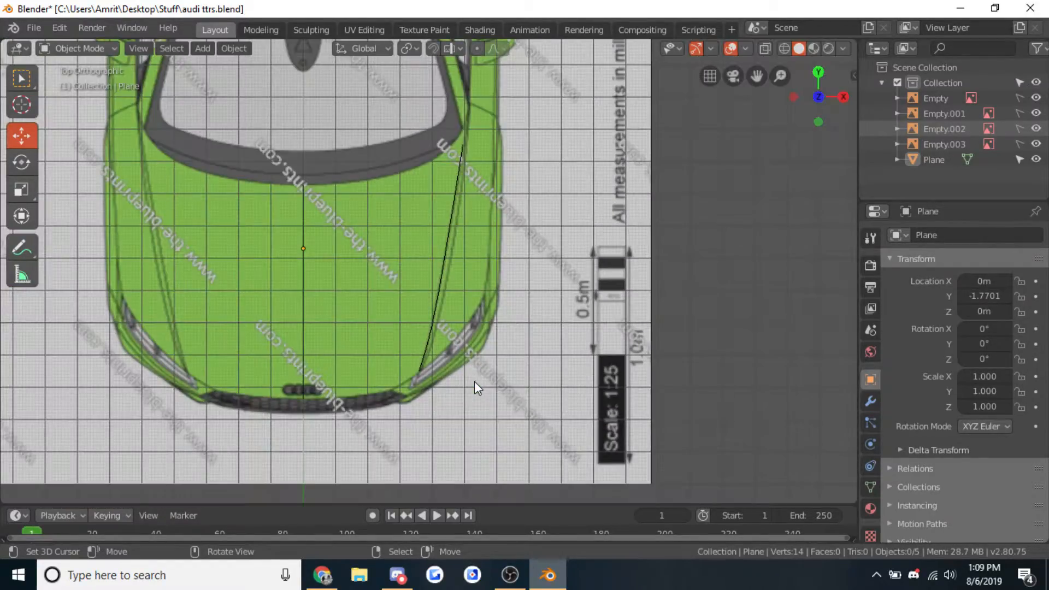
In the front view, raise the crease line's two frontmost vertices along Z onto the hood crease above the headlight
key("KP_3")
key("Tab")
key("KP_1")
scroll(474, 381, "up", 5)
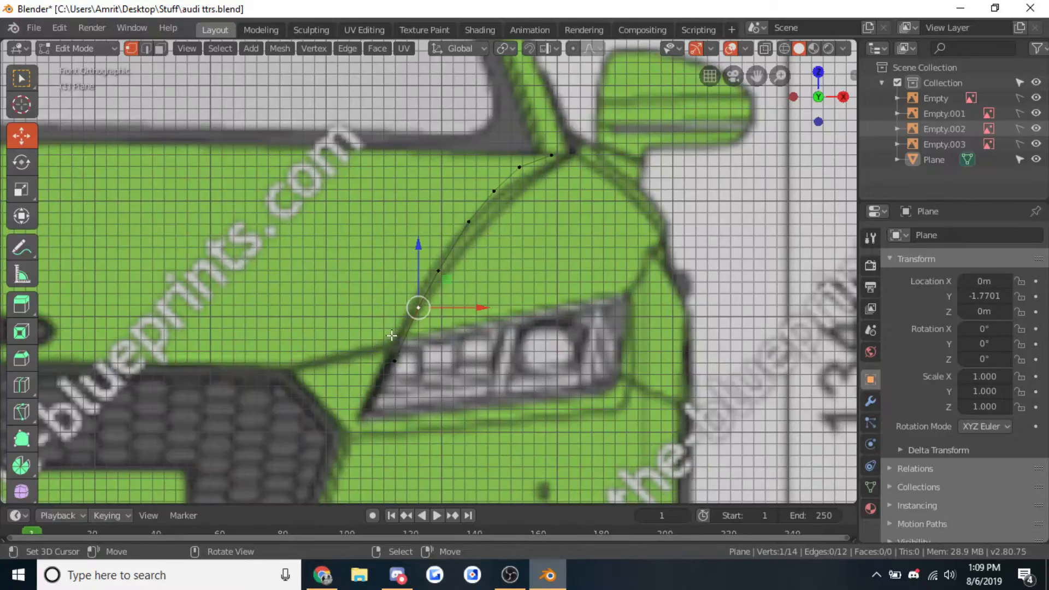
key("g")
key("z")
left_click(392, 293)
left_click(418, 308)
key("g")
key("z")
left_click(409, 266)
Align the crease line's third and fourth vertices from the front along Z with the front blueprint's hood crease
left_click(437, 270)
key("g")
key("z")
left_click(438, 239)
left_click(469, 223)
key("g")
key("z")
left_click(479, 176)
Lower the crease line's three rearmost vertices along Z onto the curved crease in the front view
left_click(494, 192)
key("g")
key("z")
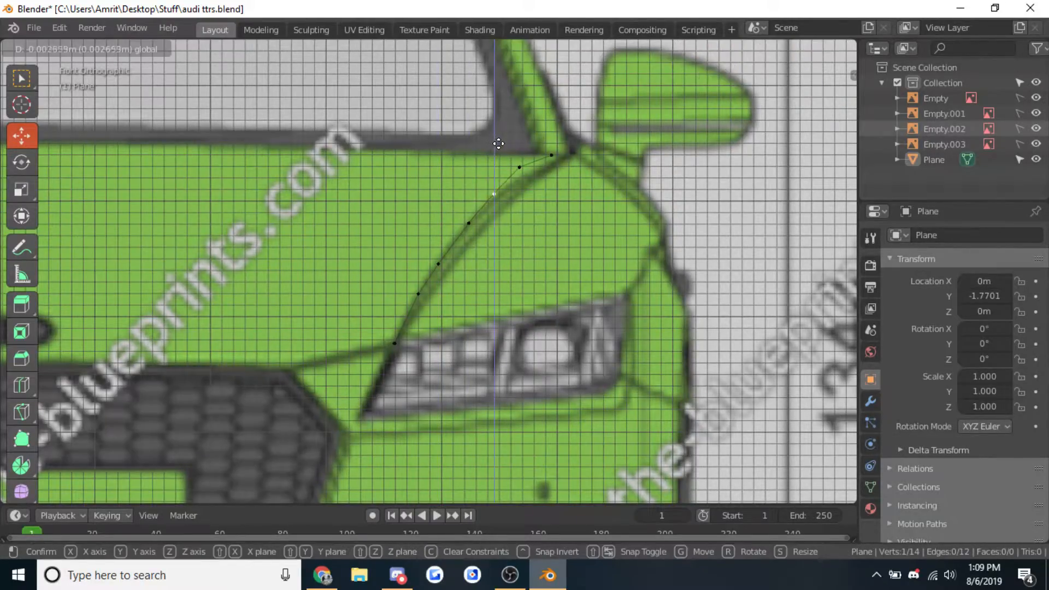
left_click(500, 145)
left_click(519, 167)
key("g")
key("z")
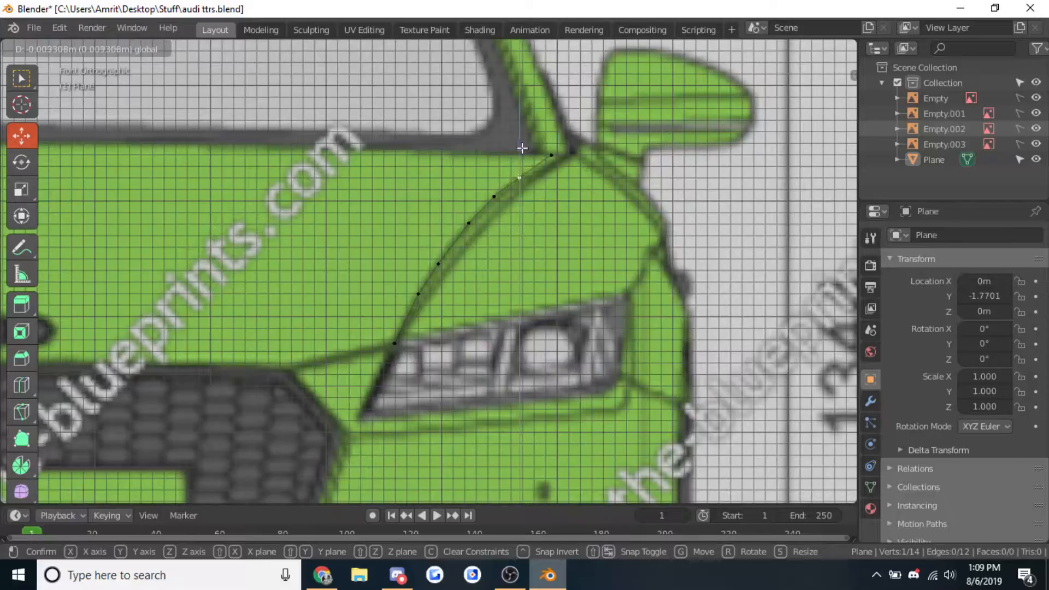
left_click(523, 146)
left_click(552, 156)
key("g")
key("z")
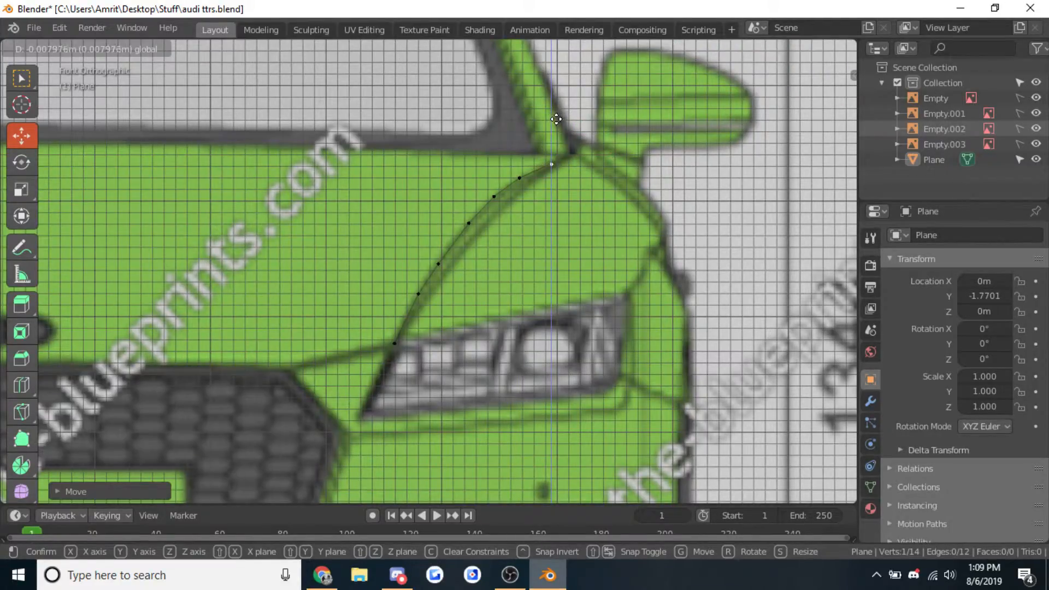
left_click(554, 116)
Check the shaped crease line against the side, front and top blueprints
key("Tab")
scroll(554, 115, "down", 3)
key("KP_3")
key("Tab")
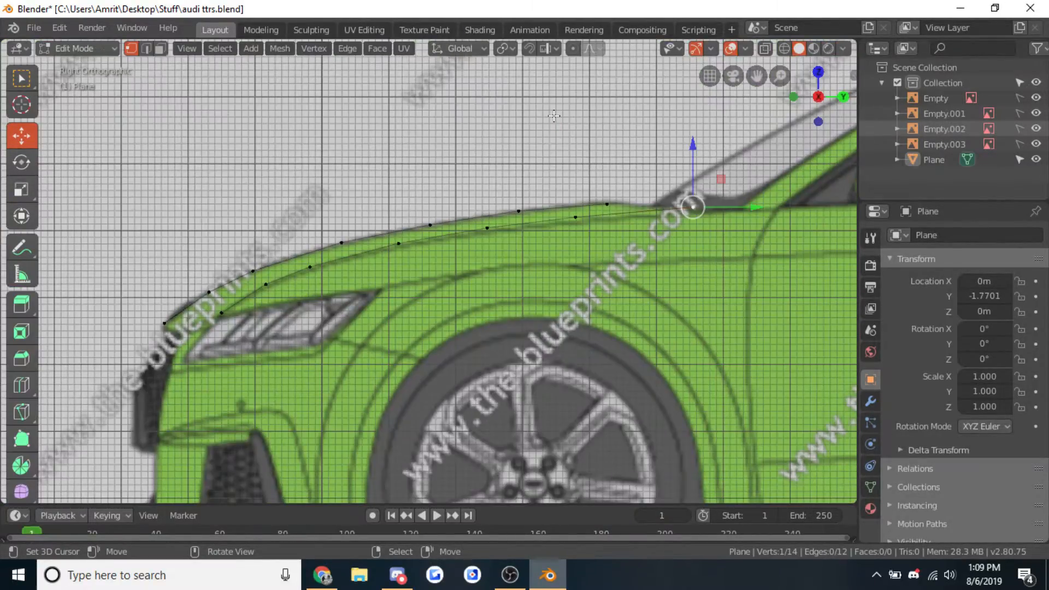
key("Tab")
scroll(540, 119, "down", 2)
key("KP_1")
key("Tab")
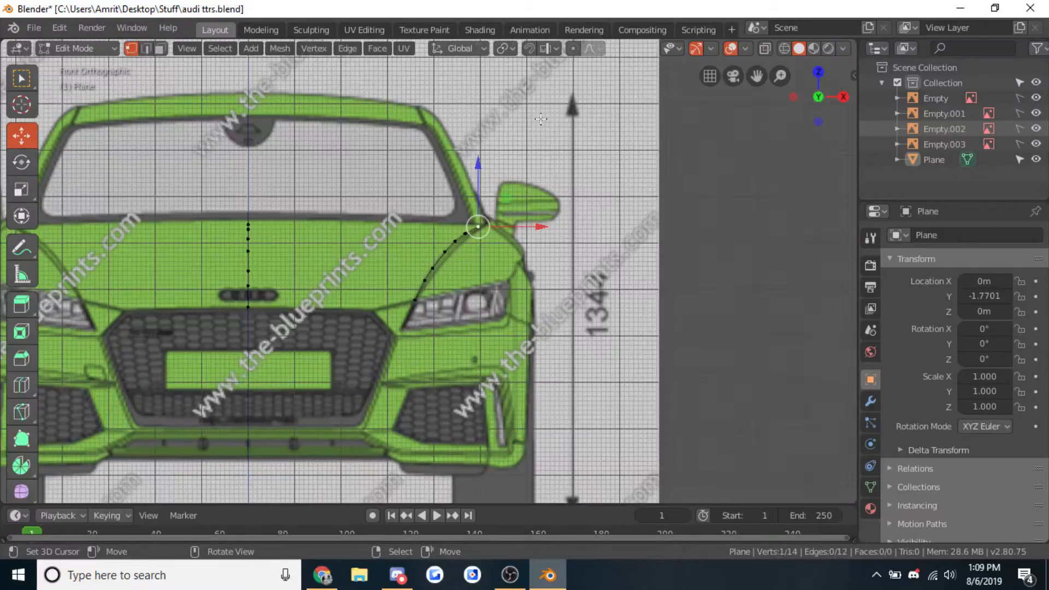
key("KP_7")
key("Tab")
key("Tab")
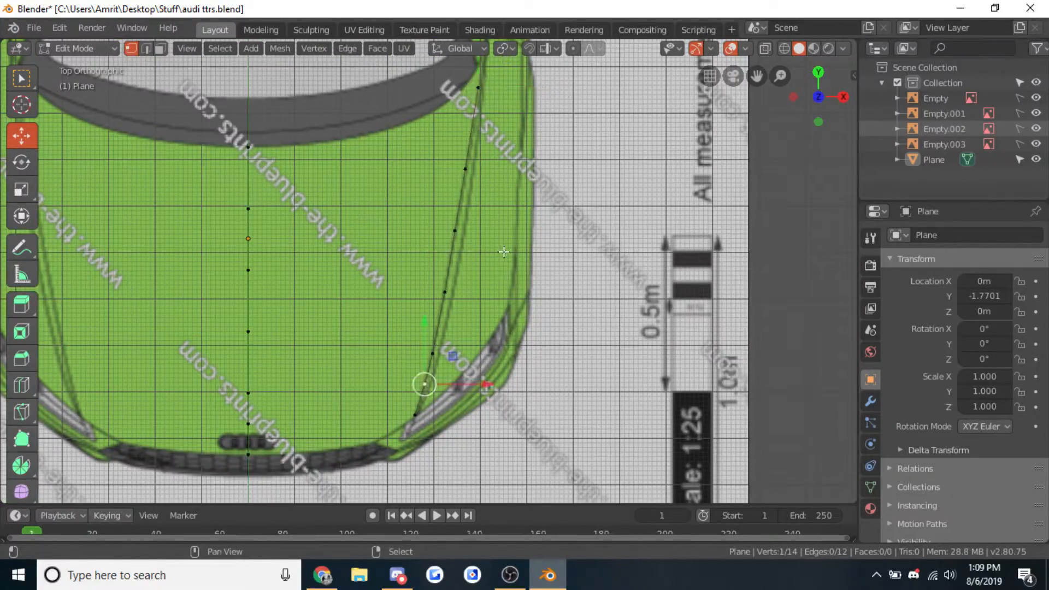
Extrude the crease line's rear vertex backward in the top view to just before the fender seam by the windshield pillar
scroll(430, 389, "up", 2)
scroll(386, 476, "up", 1)
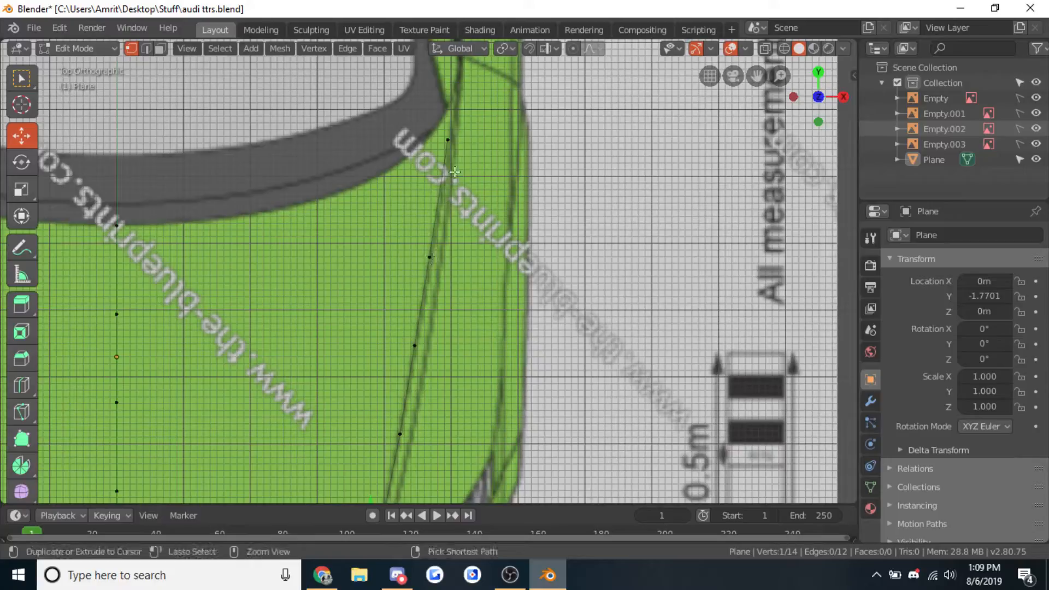
left_click(448, 140, "ctrl")
scroll(382, 251, "down", 4)
scroll(369, 248, "up", 2)
scroll(370, 248, "up", 4)
middle_click_drag(475, 149, 449, 351, "shift")
right_click(446, 283)
key("e")
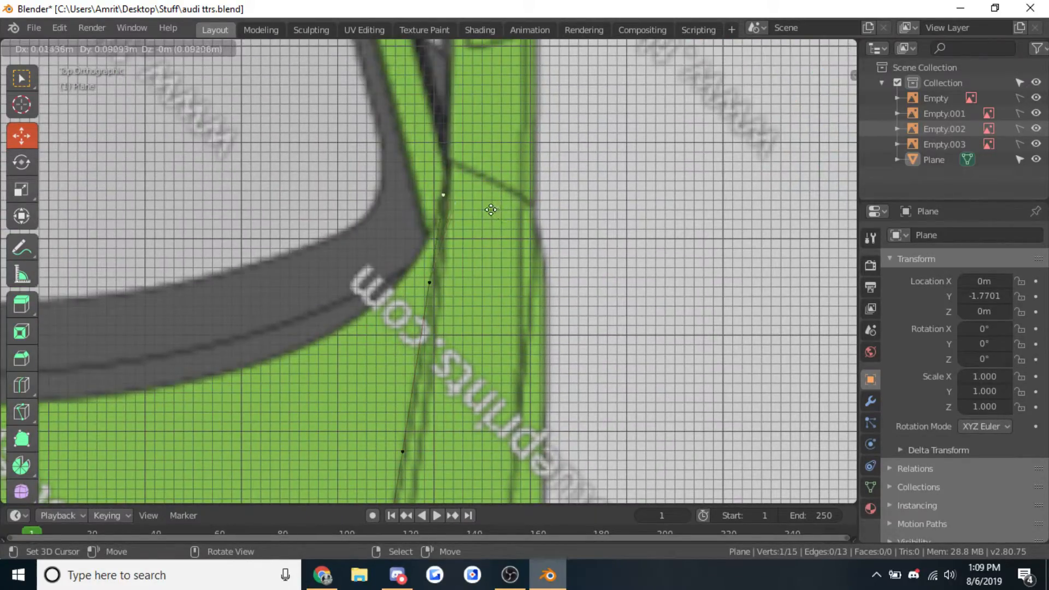
left_click(490, 209)
Nudge the two rearmost crease vertices outward onto the blueprint's crease line
right_click(433, 282)
left_click_drag(461, 282, 463, 281)
right_click(458, 199)
left_click_drag(464, 197, 468, 199)
Adjust the extruded rear vertex in the side view and check its fit at the hood corner in the front view
key("Tab")
key("KP_3")
key("Tab")
key("Tab")
key("Tab")
right_click(417, 178)
left_click_drag(424, 136, 429, 143)
key("Tab")
key("KP_1")
key("Tab")
key("Tab")
key("Tab")
right_click(441, 170, "shift")
right_click(456, 149)
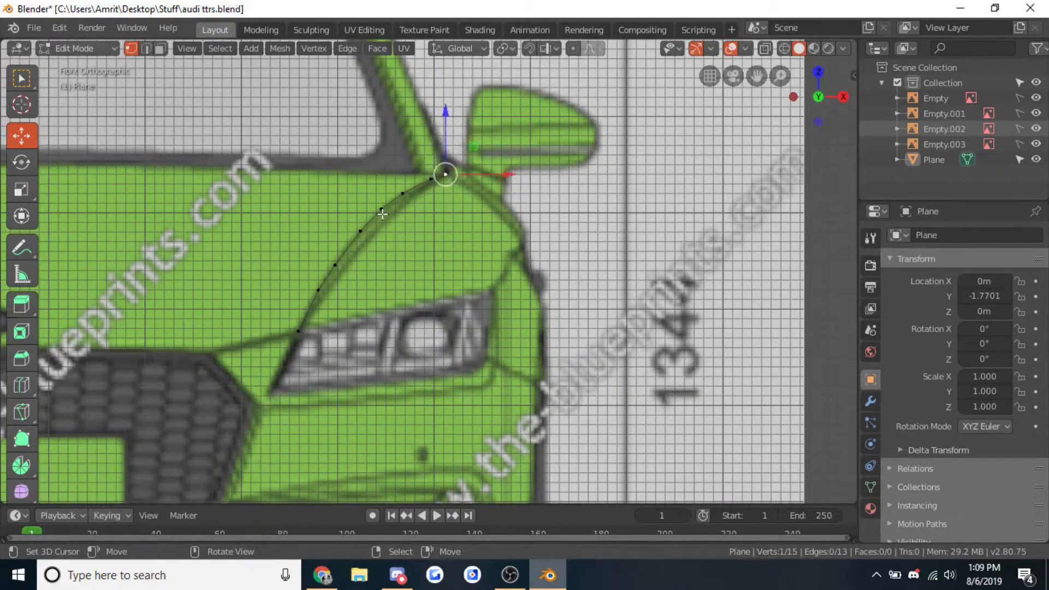
Duplicate the crease line's six vertices between its two end points and offset the copy outward along X onto the outer crease line
scroll(386, 212, "down", 2)
key("Tab")
key("Tab")
key("KP_7")
scroll(383, 217, "down", 4)
scroll(410, 366, "up", 5)
left_click(412, 365, "ctrl")
scroll(412, 365, "up", 2)
key("shift+d")
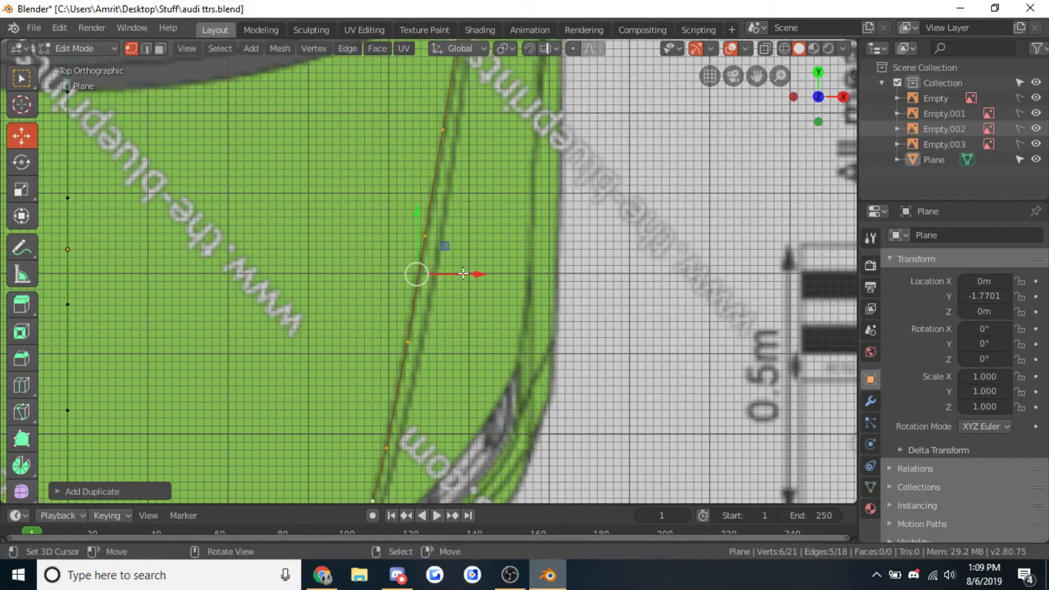
left_click(475, 275)
middle_click_drag(439, 352, 480, 169, "shift")
Join the copy's front vertex to the crease's front end and shift it slightly inward along X
right_click(417, 320)
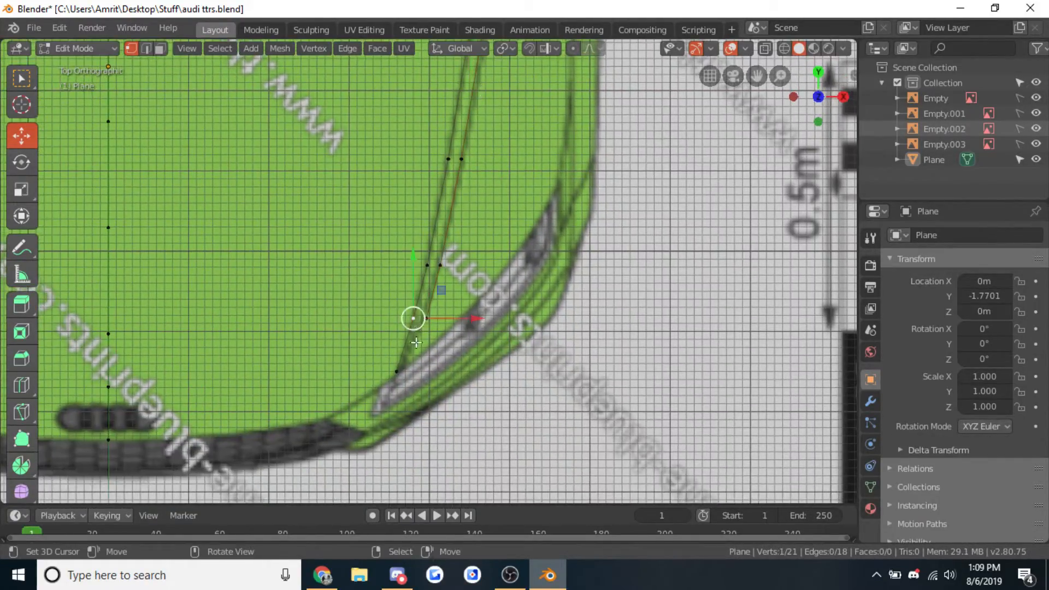
right_click(398, 371)
right_click(427, 319, "shift")
left_click_drag(456, 314, 452, 314)
Pull the copy's rear vertex inward so both crease lines converge at the rear end, and leave mesh editing
middle_click_drag(500, 65, 438, 377, "shift")
scroll(456, 336, "up", 2)
right_click(454, 219)
left_click_drag(501, 218, 491, 211)
key("Tab")
scroll(435, 348, "down", 6)
scroll(437, 338, "down", 4)
middle_click_drag(458, 294, 443, 353)
key("KP_1")
key("KP_7")
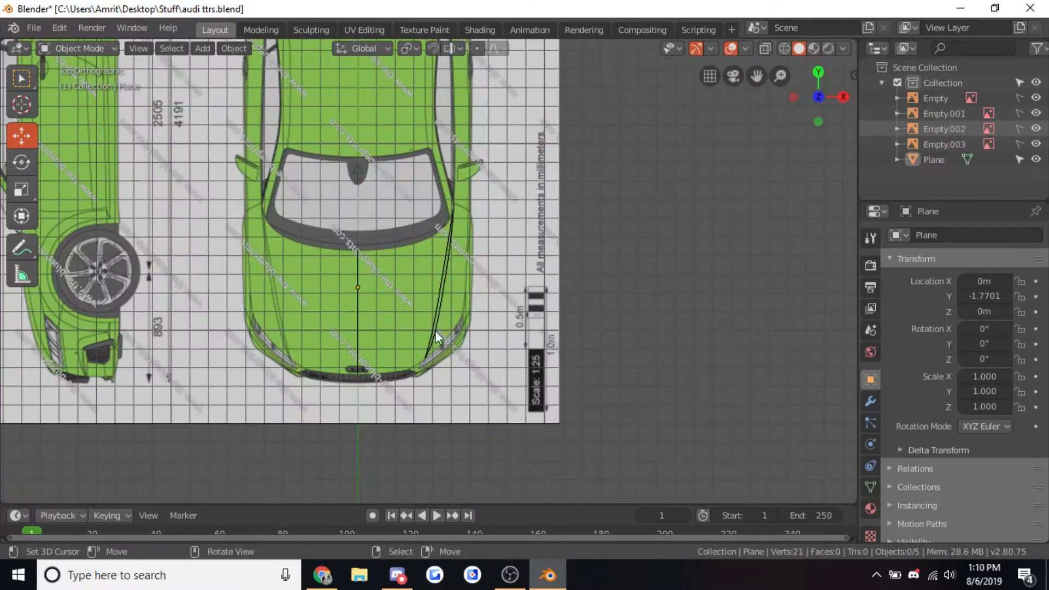
Add a Mirror modifier on the X axis to the hood mesh with Clipping enabled
left_click(871, 401)
left_click(978, 236)
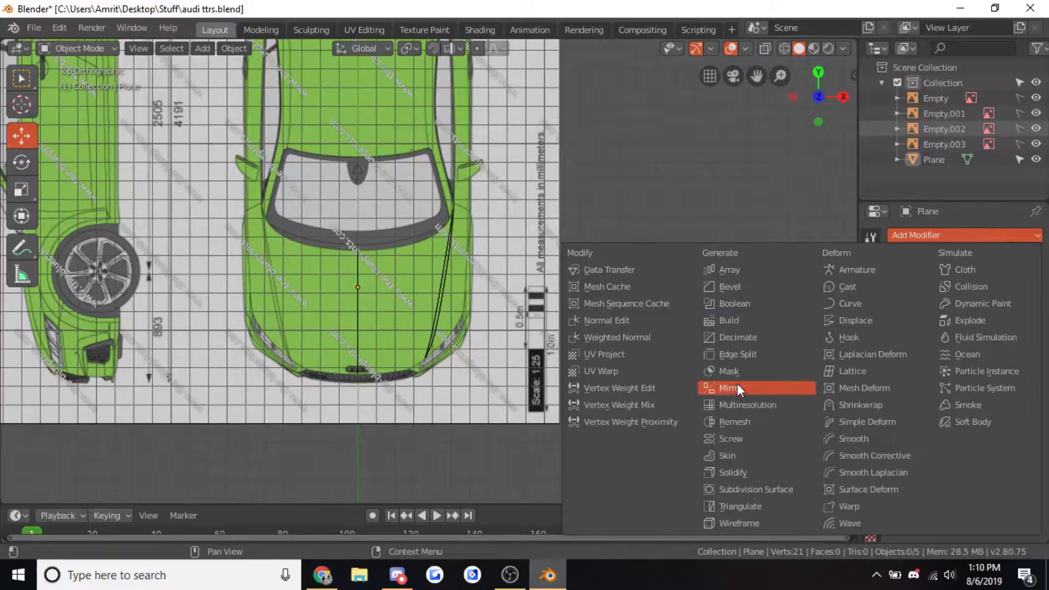
left_click(732, 404)
left_click(1033, 258)
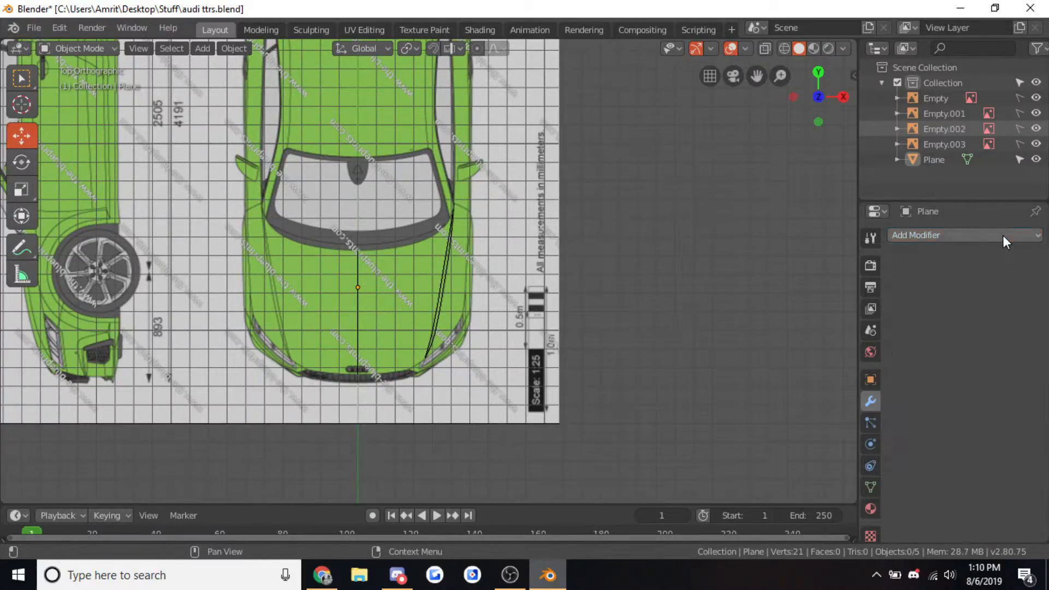
left_click(1006, 236)
left_click(745, 382)
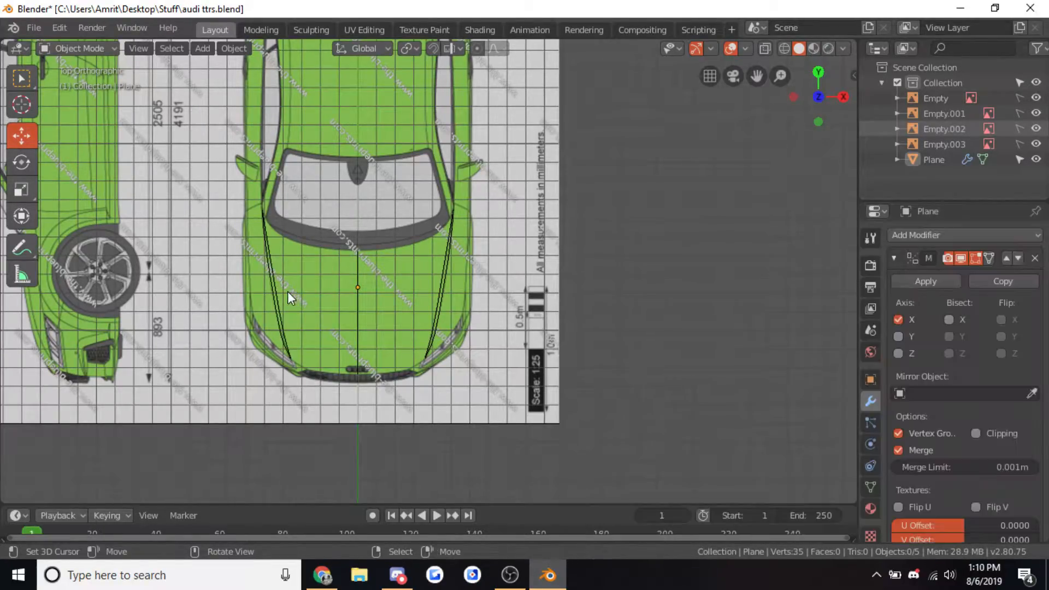
scroll(339, 300, "up", 2)
scroll(363, 254, "up", 1)
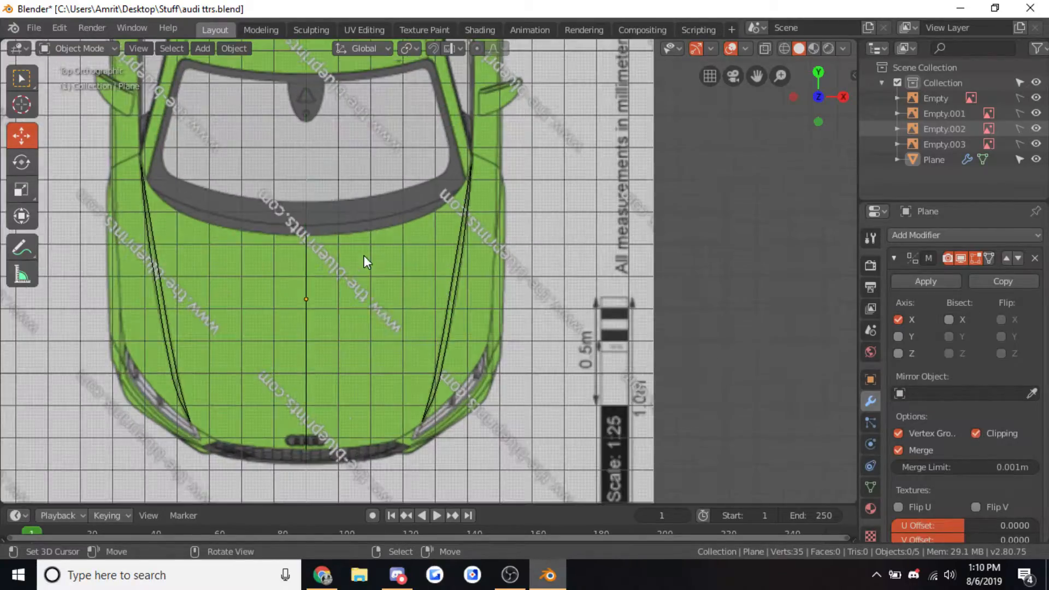
Examine the mirrored hood lines against the blueprint in the top and front views
key("Tab")
middle_click_drag(370, 264, 387, 263, "shift")
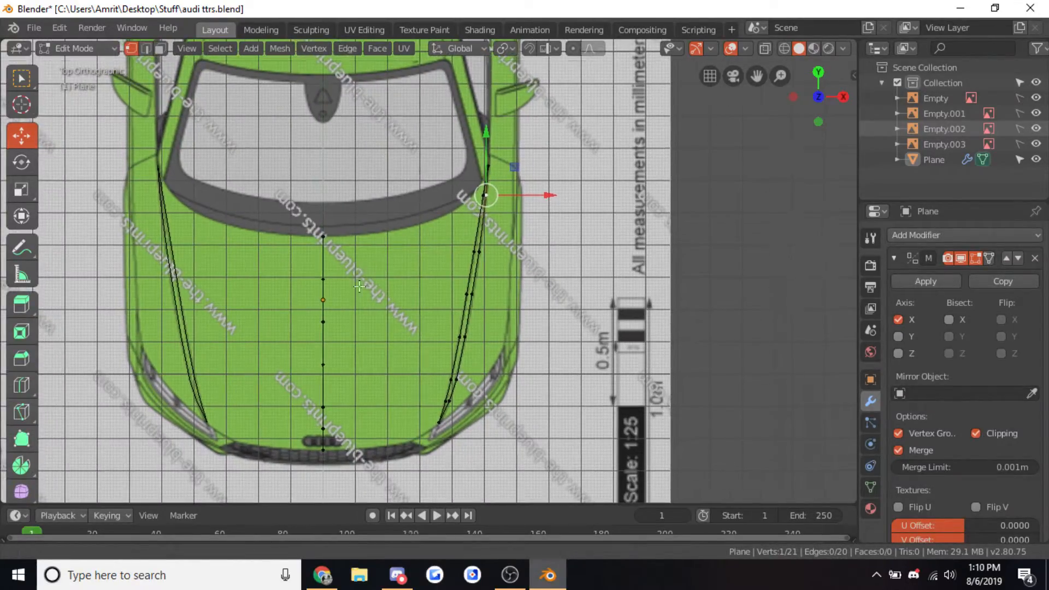
scroll(382, 259, "up", 3)
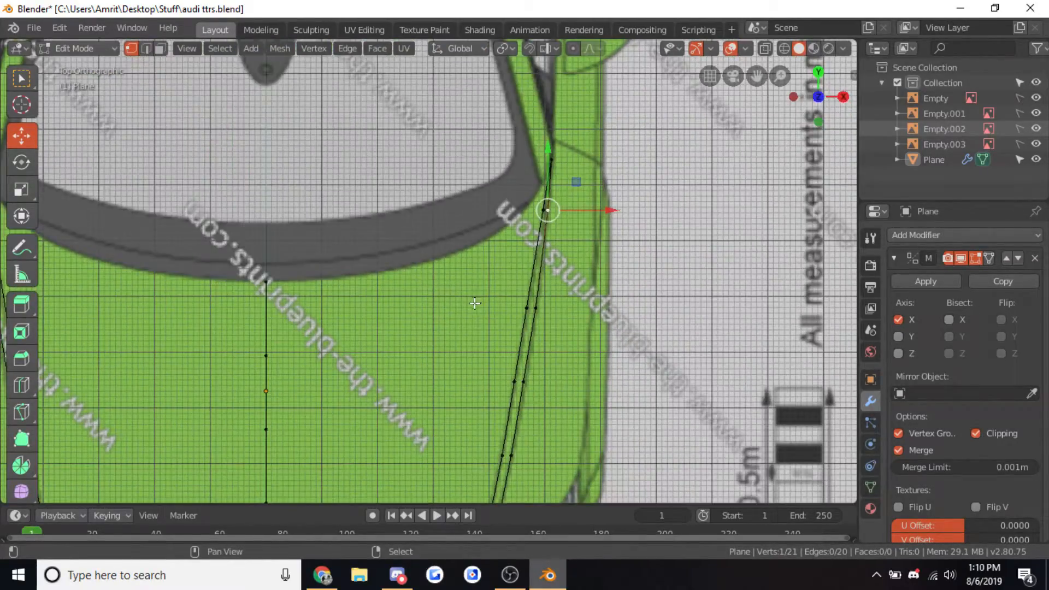
middle_click_drag(475, 303, 454, 326, "shift")
key("Tab")
key("Tab")
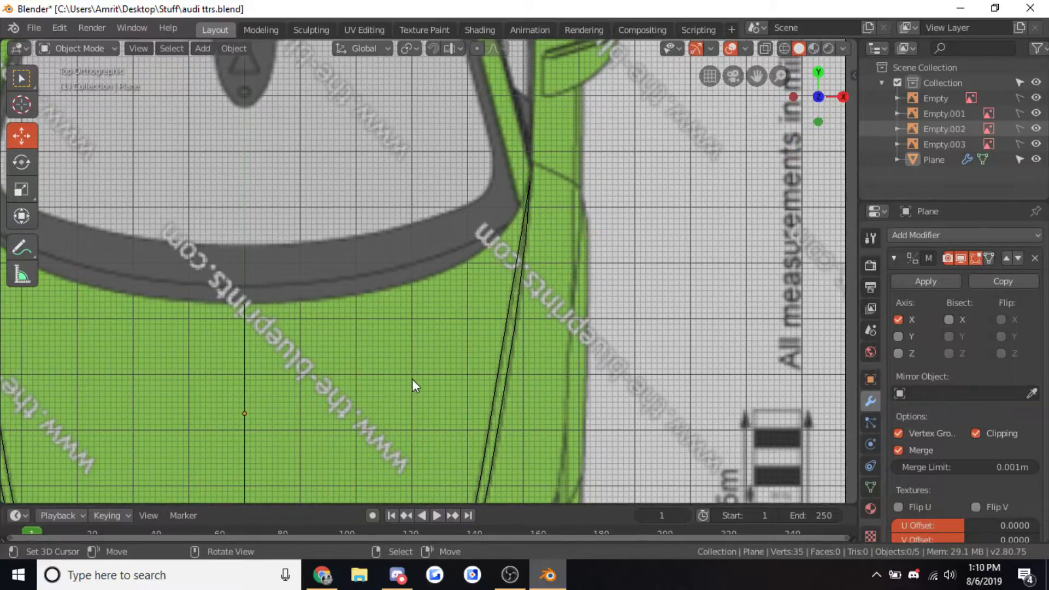
middle_click_drag(372, 354, 386, 195, "shift")
scroll(368, 327, "down", 2)
key("Tab")
middle_click_drag(368, 328, 378, 311, "shift")
scroll(381, 296, "up", 1)
key("Tab")
key("KP_1")
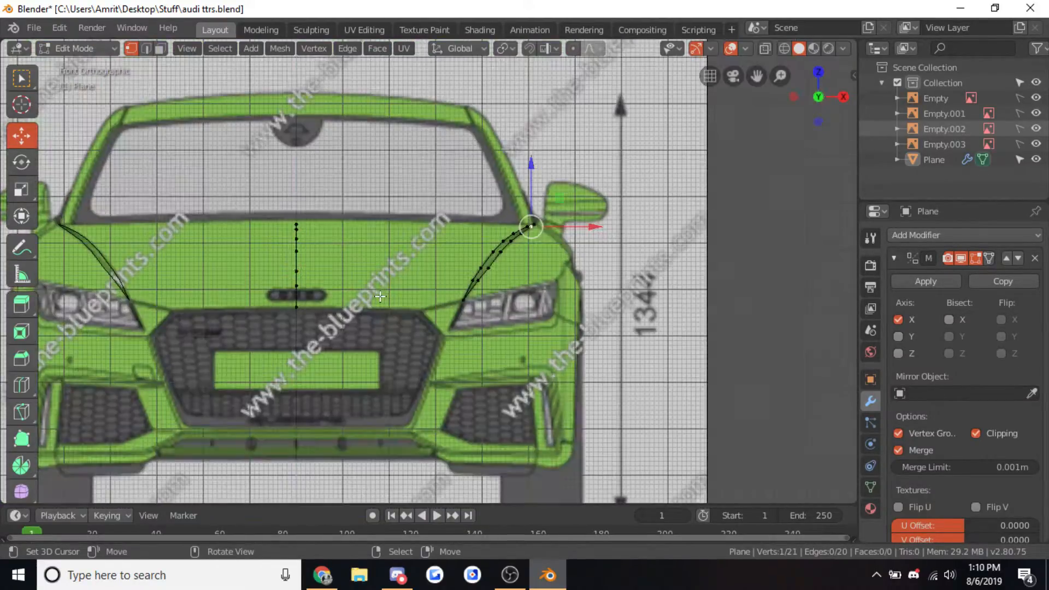
Extrude the crease's front vertex to the grille's upper corner in the top view and align it there in the front view
scroll(380, 296, "up", 3)
key("KP_7")
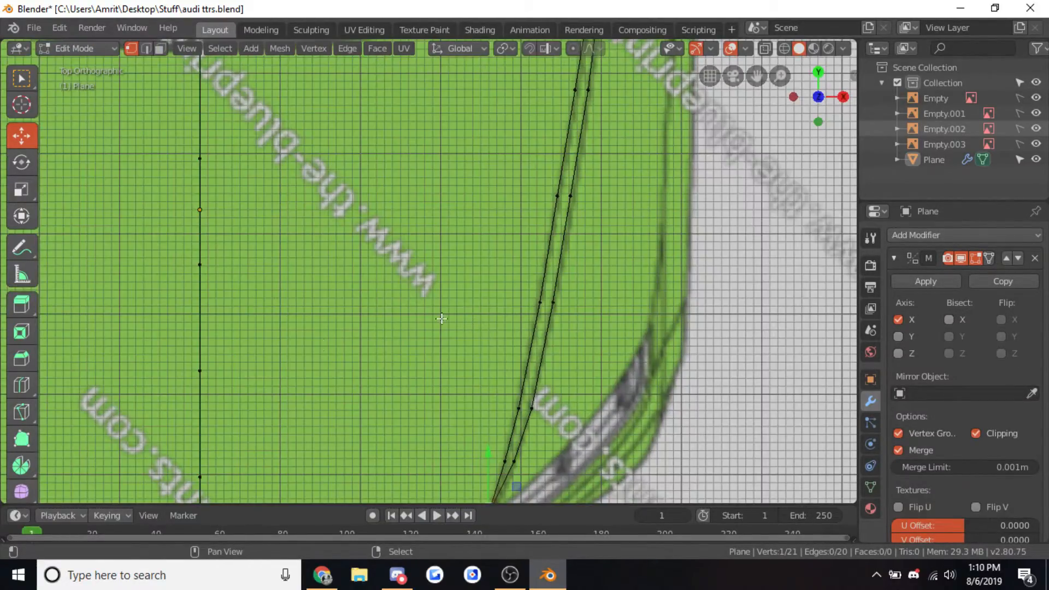
middle_click_drag(287, 407, 409, 229, "shift")
middle_click_drag(496, 307, 484, 241, "shift")
scroll(487, 286, "up", 1)
key("e")
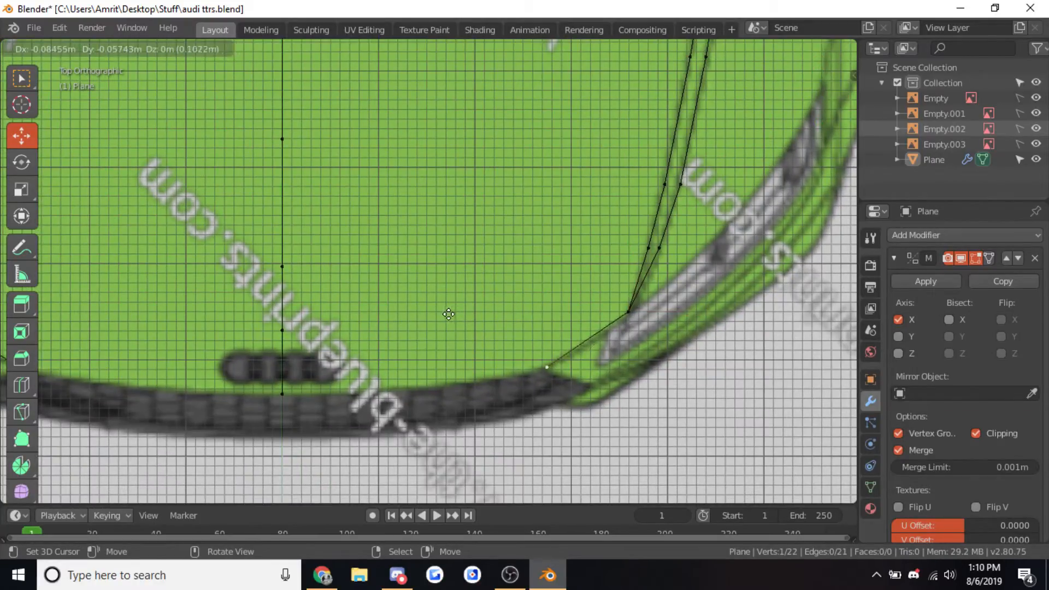
left_click(450, 314)
key("KP_1")
left_click_drag(541, 288, 524, 302)
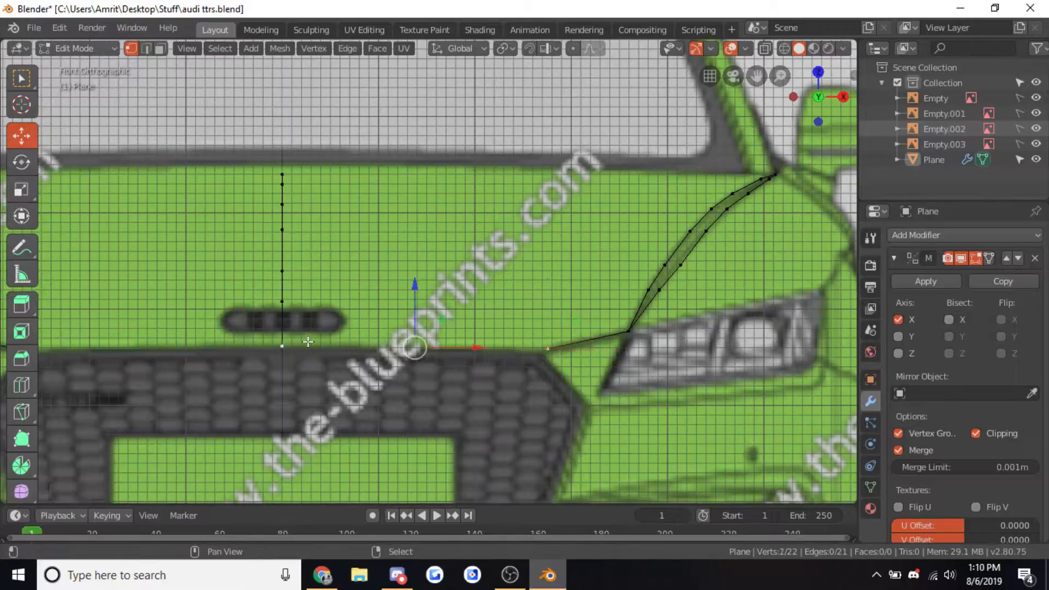
Connect the centre line's front vertex to the grille corner, add three cuts, and curve the edge along the grille's upper outline in the top view
key("KP_7")
scroll(422, 336, "up", 2)
key("ctrl+r")
scroll(404, 348, "up", 2)
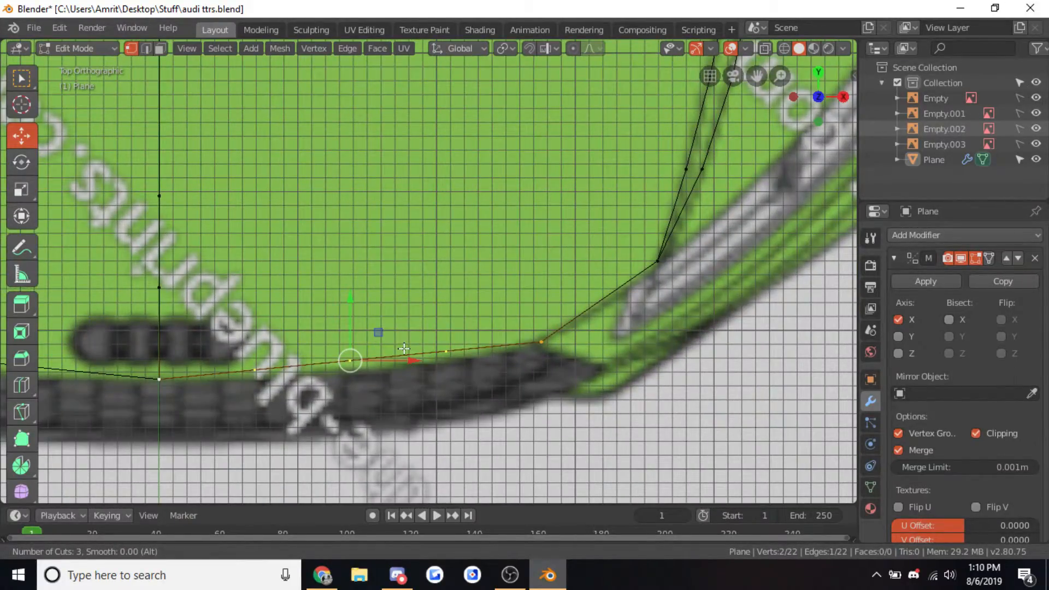
left_click(404, 348)
left_click_drag(353, 316, 352, 320)
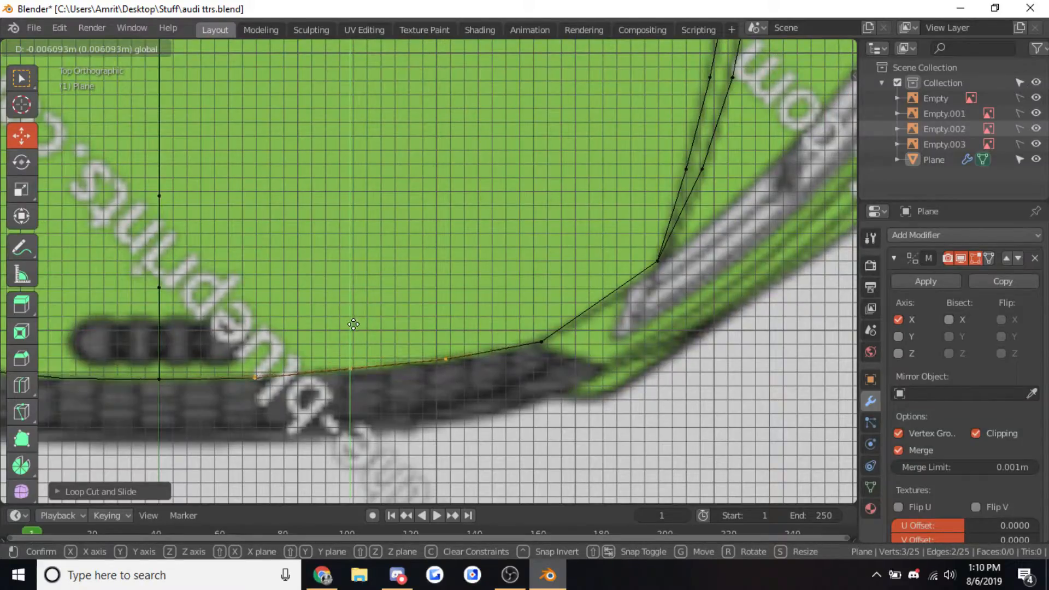
left_click(353, 324)
left_click(443, 322)
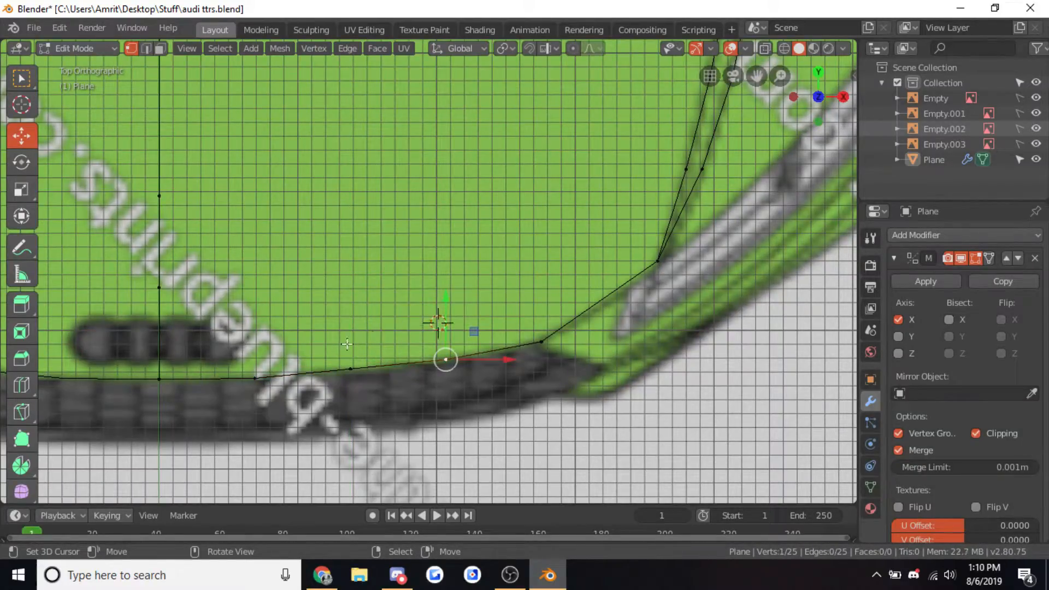
Extrude the crease's rear vertex to the windshield's lower outer corner in the top view
scroll(355, 326, "down", 3)
key("KP_1")
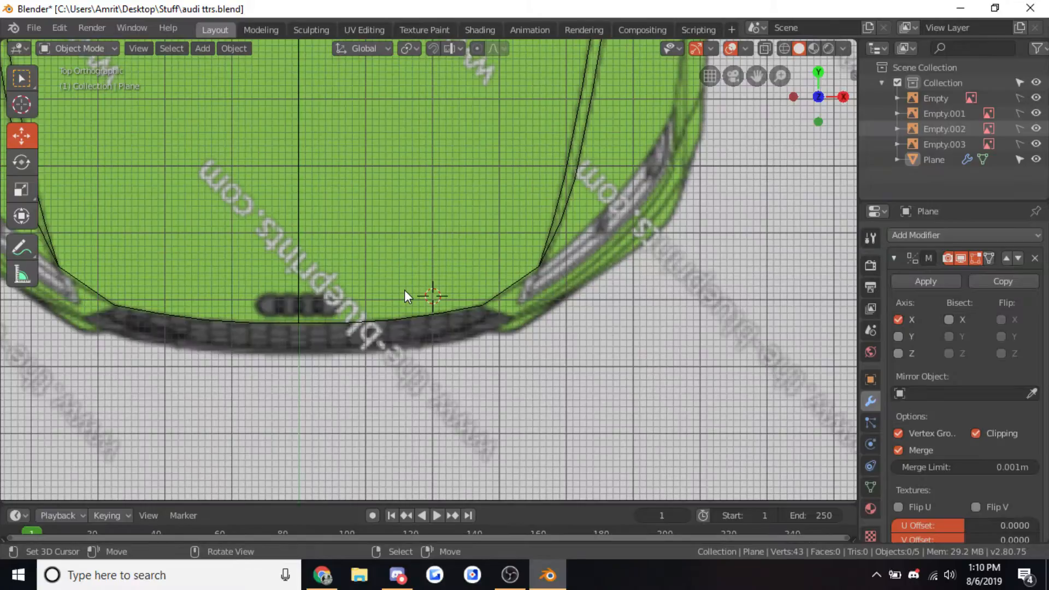
scroll(405, 290, "up", 3)
scroll(404, 290, "down", 3)
key("KP_7")
scroll(398, 287, "up", 3)
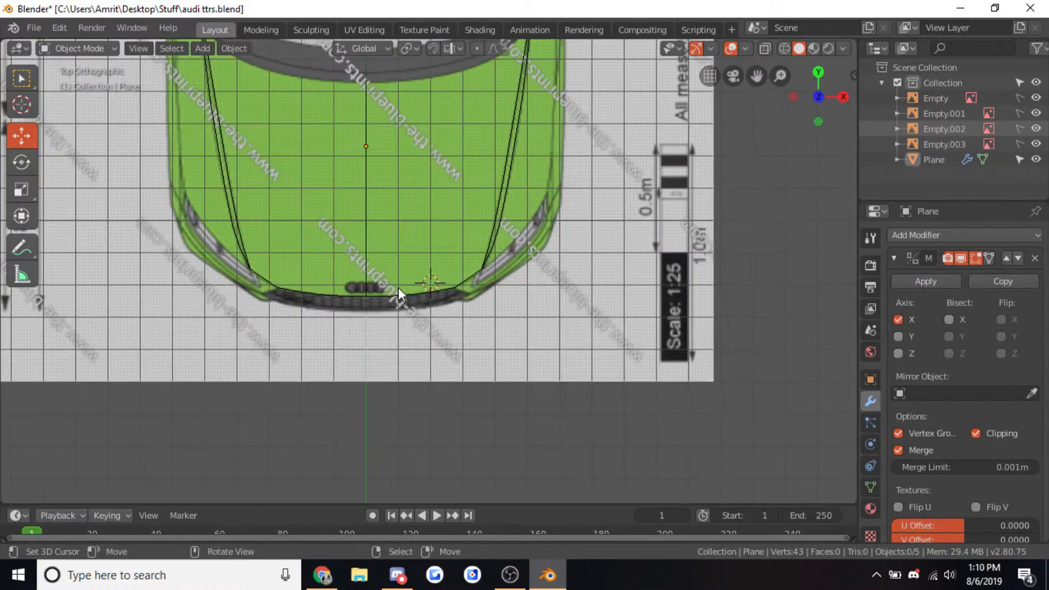
scroll(462, 231, "up", 2)
middle_click_drag(469, 160, 438, 198, "shift")
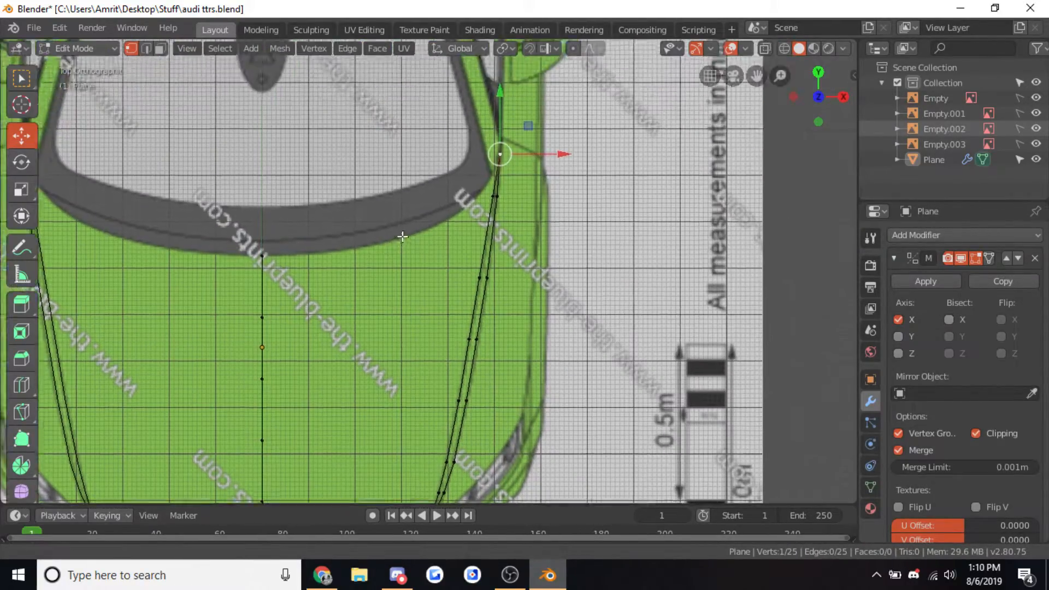
scroll(529, 249, "up", 4)
key("e")
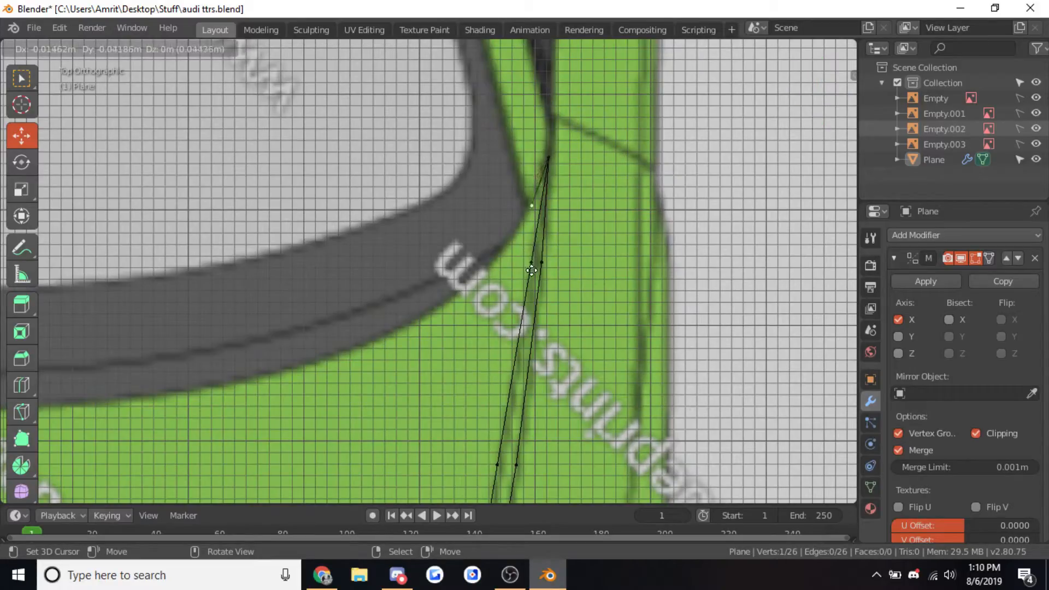
left_click(526, 279)
Move the crease's rear end vertex to the base of the windshield pillar in the top view and lower it onto the body line in side view
left_click(547, 166)
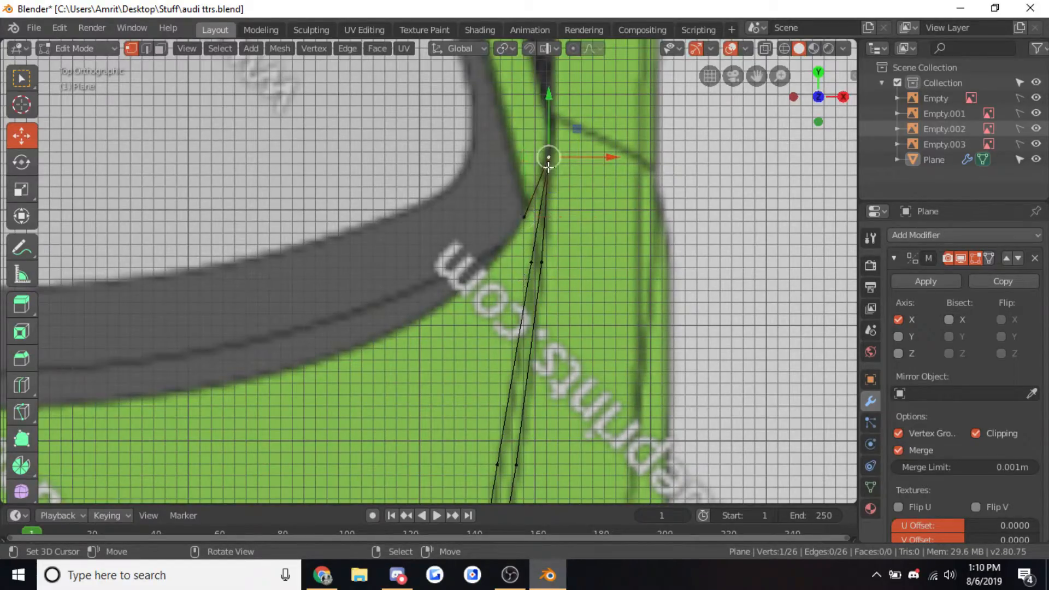
key("g")
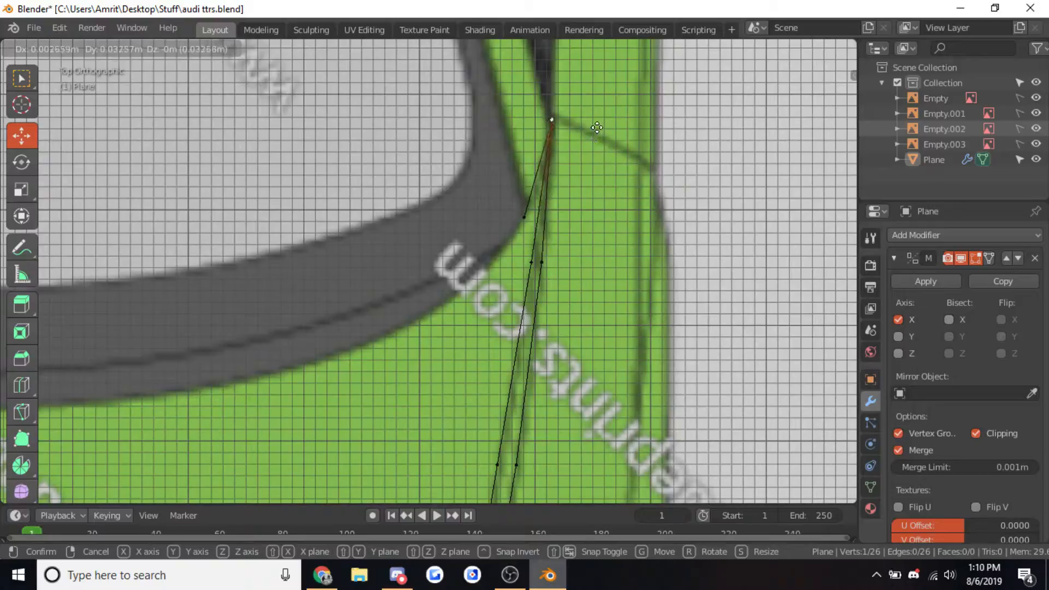
left_click(597, 128)
scroll(597, 127, "down", 3)
key("KP_3")
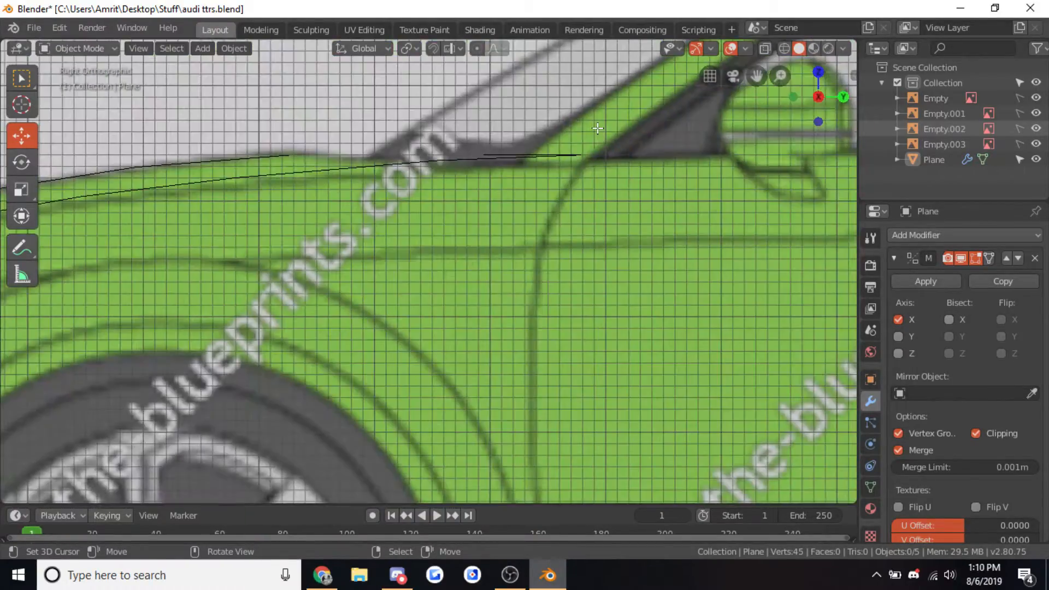
left_click_drag(582, 104, 580, 113)
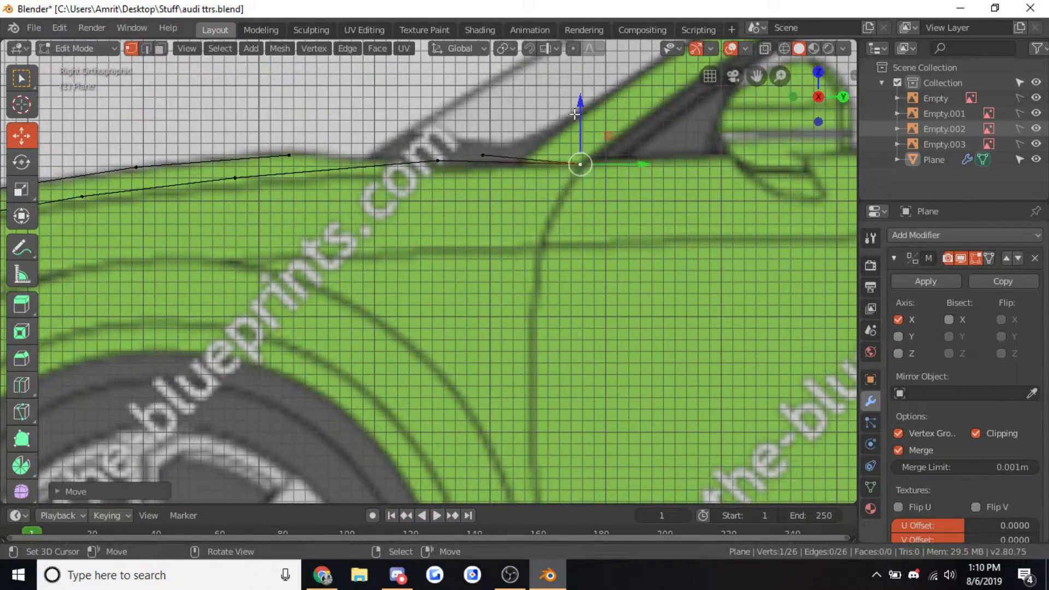
Select both crease vertices just ahead of the rear end and lower them onto the blueprint's hood line in side view
left_click(438, 160)
key("g")
key("Escape")
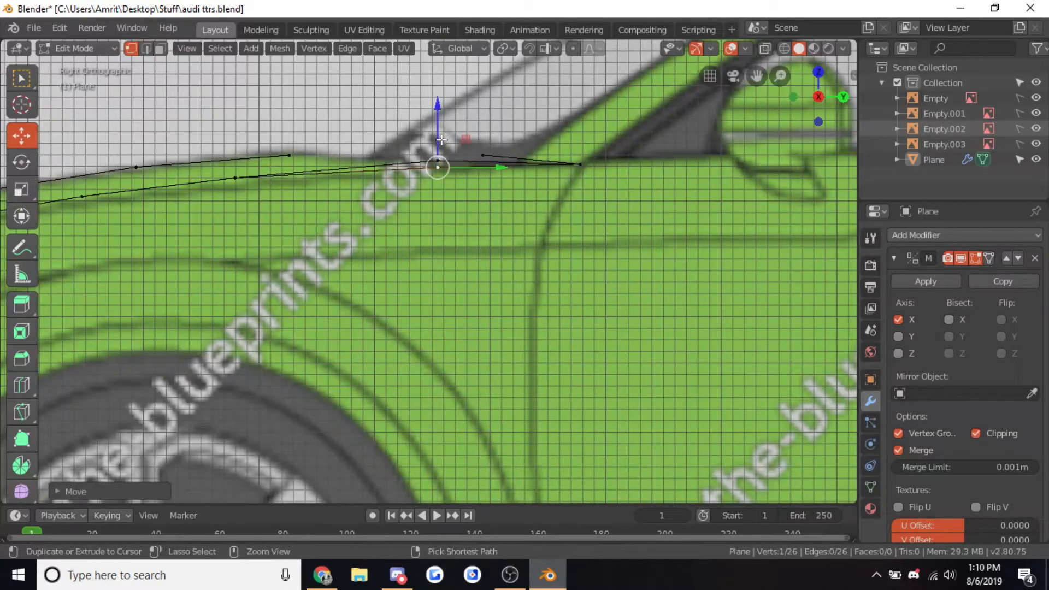
middle_click_drag(438, 155, 437, 208)
key("c")
left_click(437, 209)
right_click(437, 209)
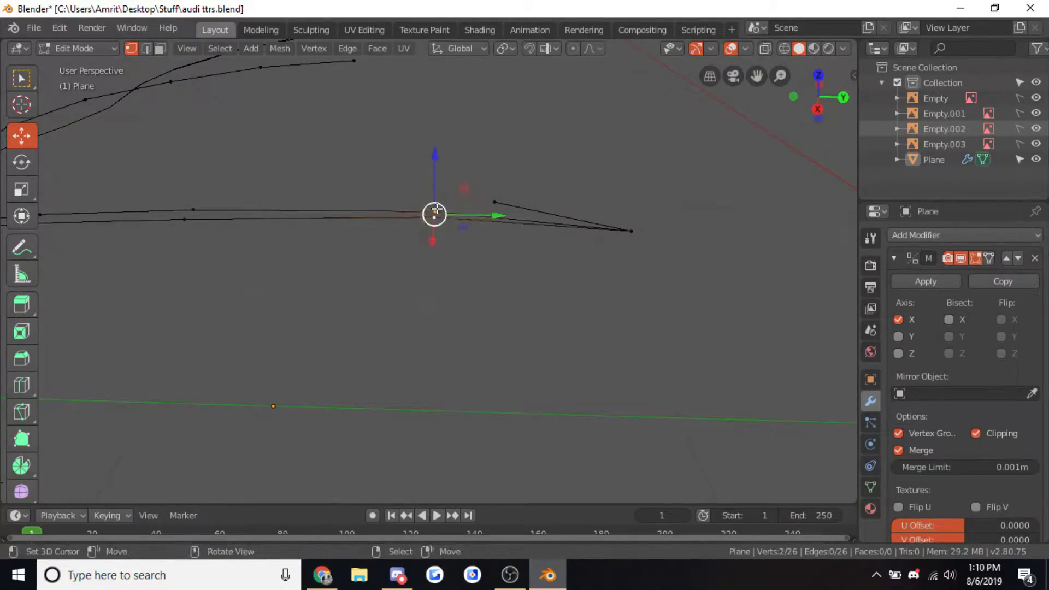
key("KP_3")
left_click_drag(435, 121, 439, 125)
Select the next pair of crease vertices further forward and align their height with the hood line in side view
left_click(249, 229)
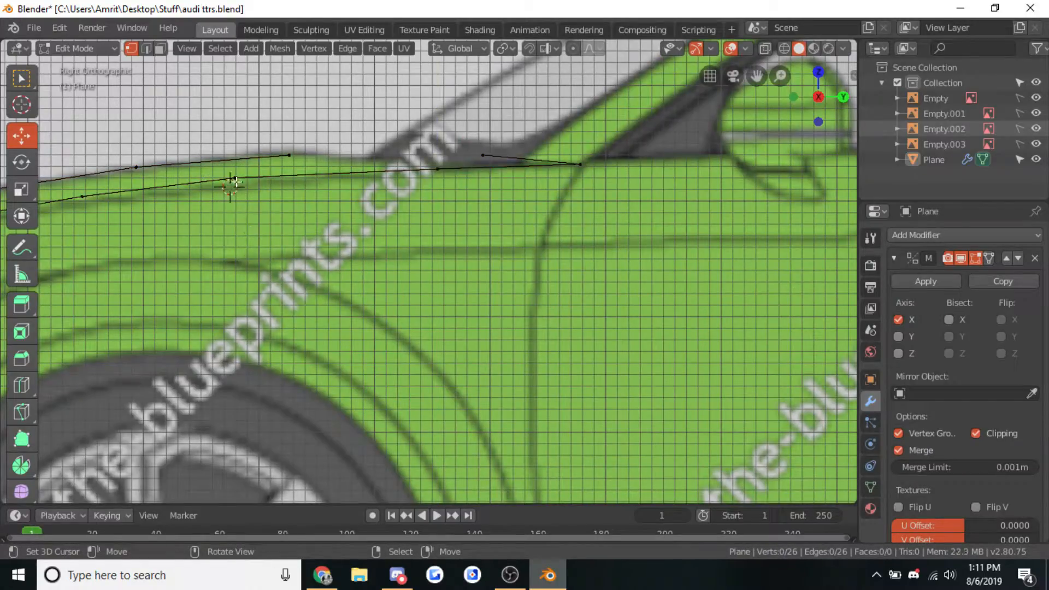
key("c")
left_click(234, 179)
right_click(235, 179)
key("shift+c")
scroll(325, 283, "up", 2)
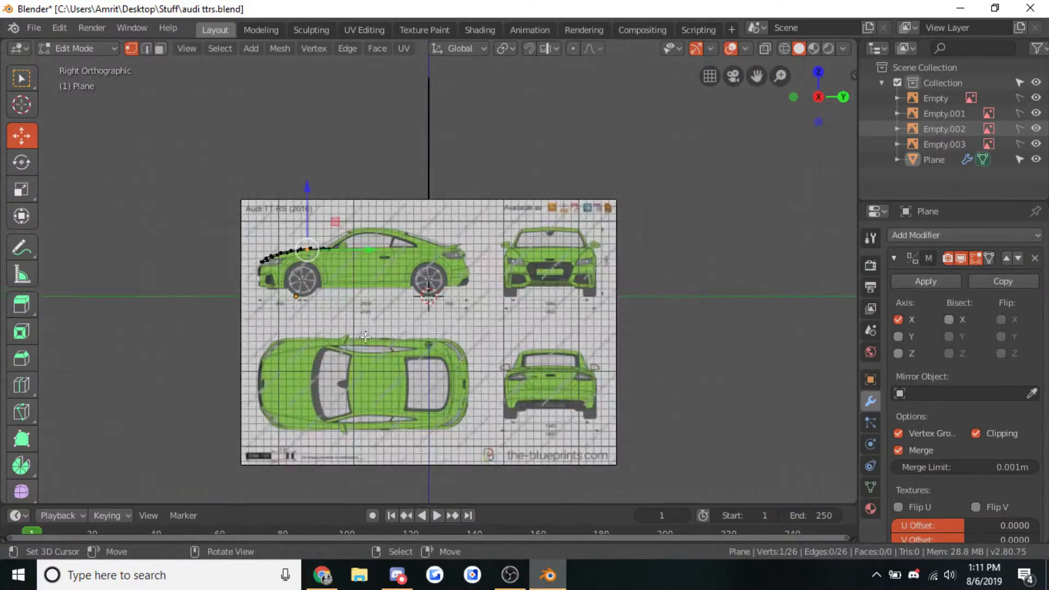
key("c")
right_click(260, 299)
scroll(260, 298, "up", 9)
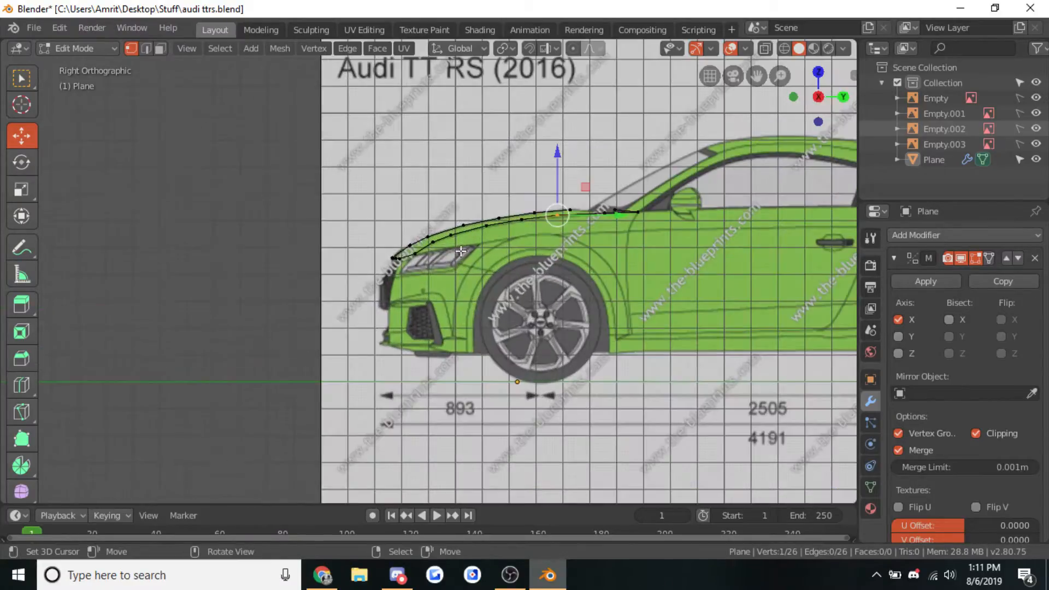
left_click_drag(654, 129, 658, 131)
middle_click_drag(644, 175, 617, 334)
right_click(612, 340, "shift")
key("KP_3")
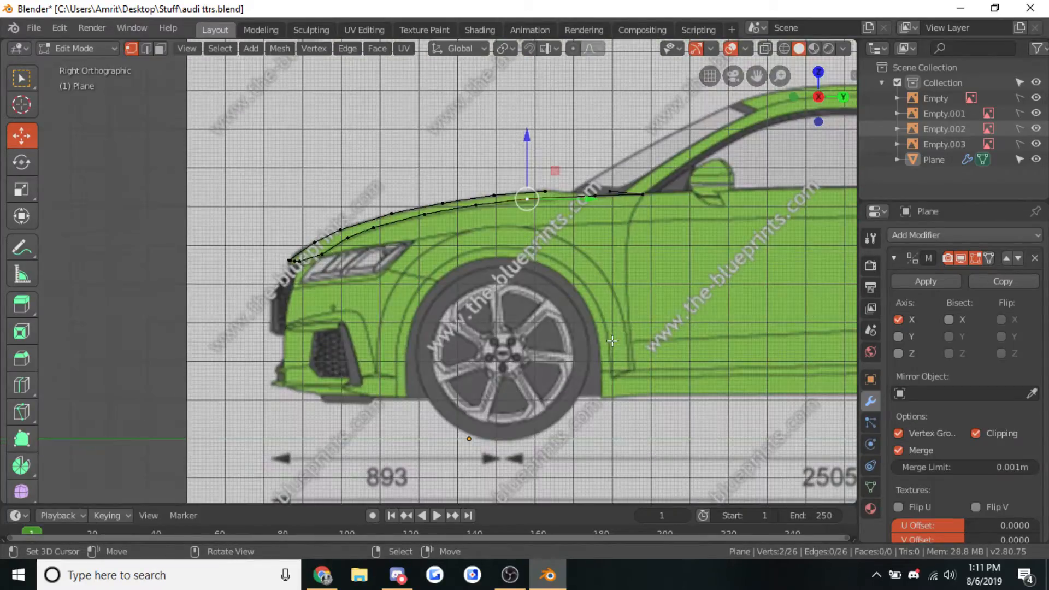
scroll(566, 193, "up", 1)
left_click_drag(547, 129, 549, 131)
Check the mirrored hood outline in perspective and lower the windshield-corner vertex onto the crease line in side view
key("Tab")
middle_click_drag(554, 133, 588, 191)
scroll(588, 191, "down", 4)
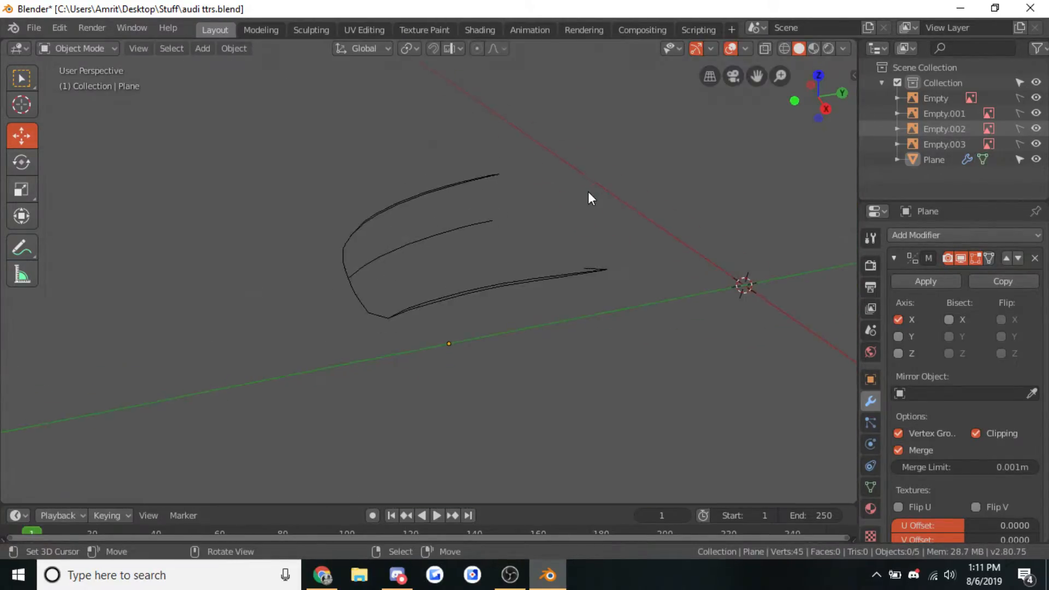
scroll(589, 192, "up", 2)
key("Tab")
key("KP_3")
scroll(589, 192, "down", 1)
scroll(588, 191, "up", 5)
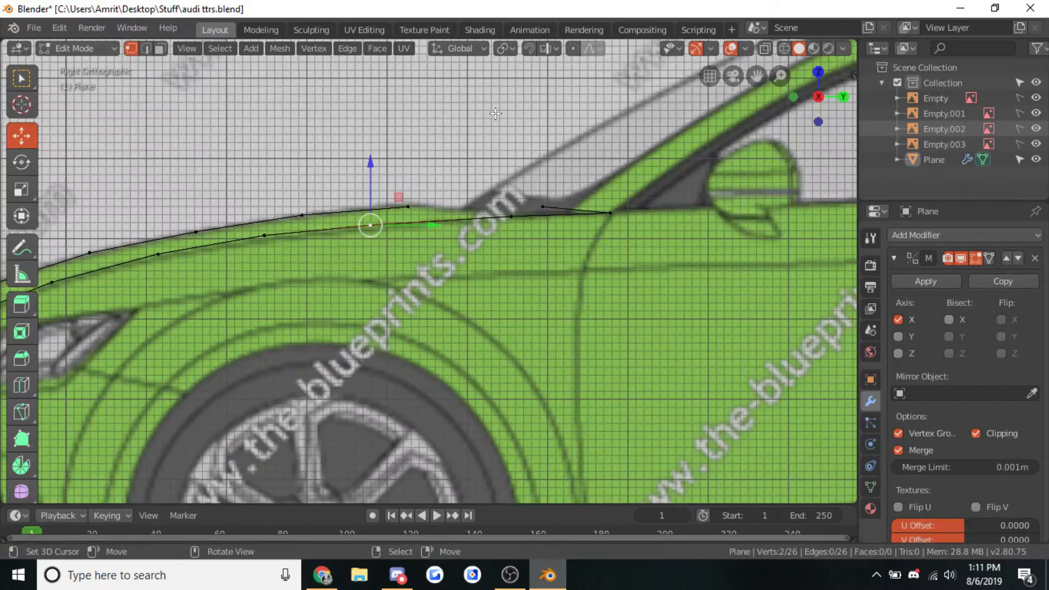
left_click_drag(547, 172, 542, 173)
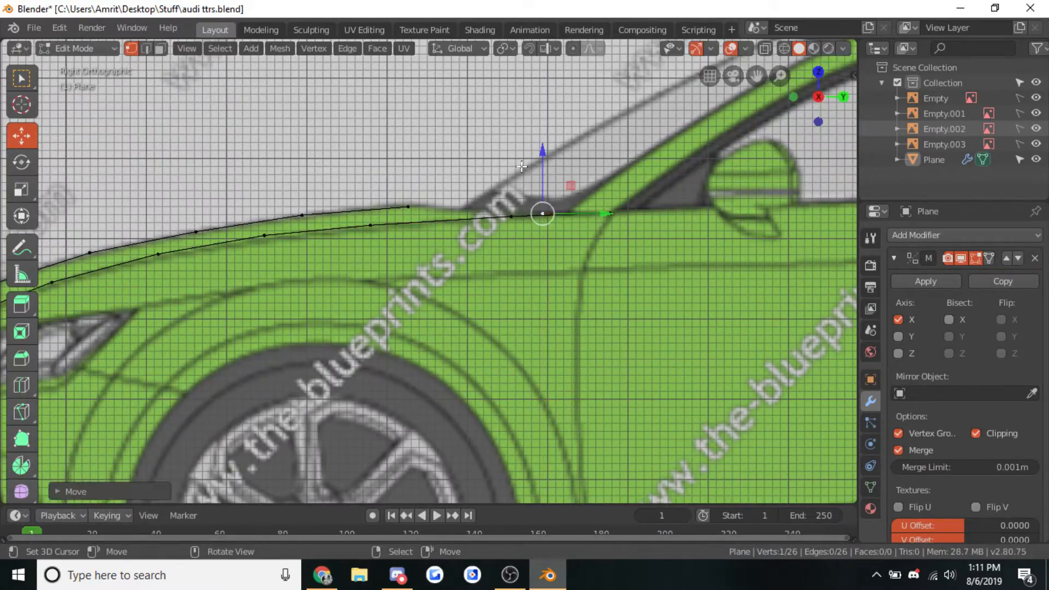
Select the windshield-corner vertex together with the centre line's rear vertex in the top view
key("KP_1")
scroll(732, 219, "down", 4)
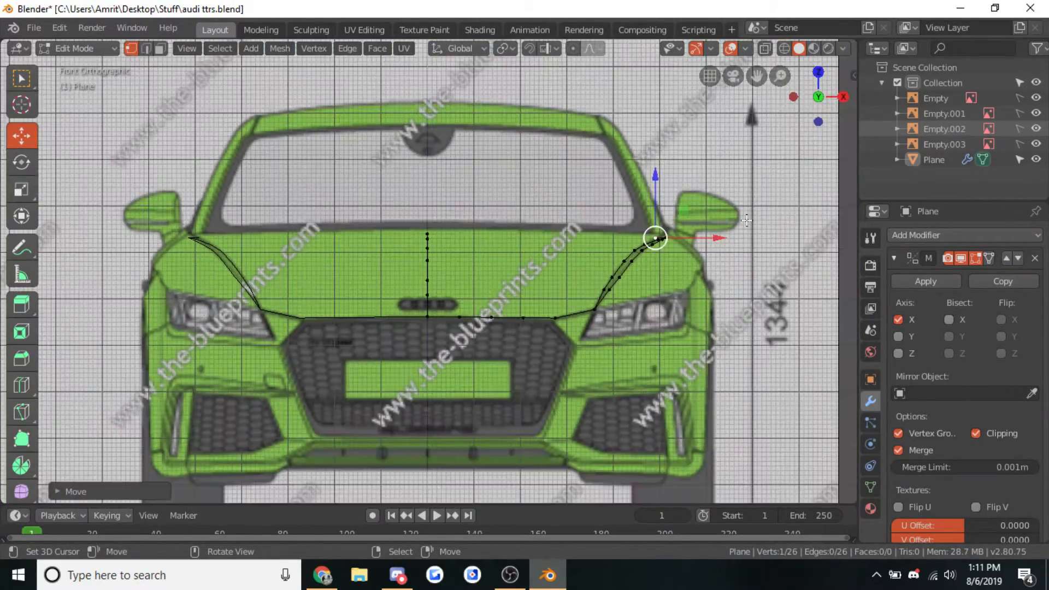
key("KP_7")
left_click(451, 285, "shift")
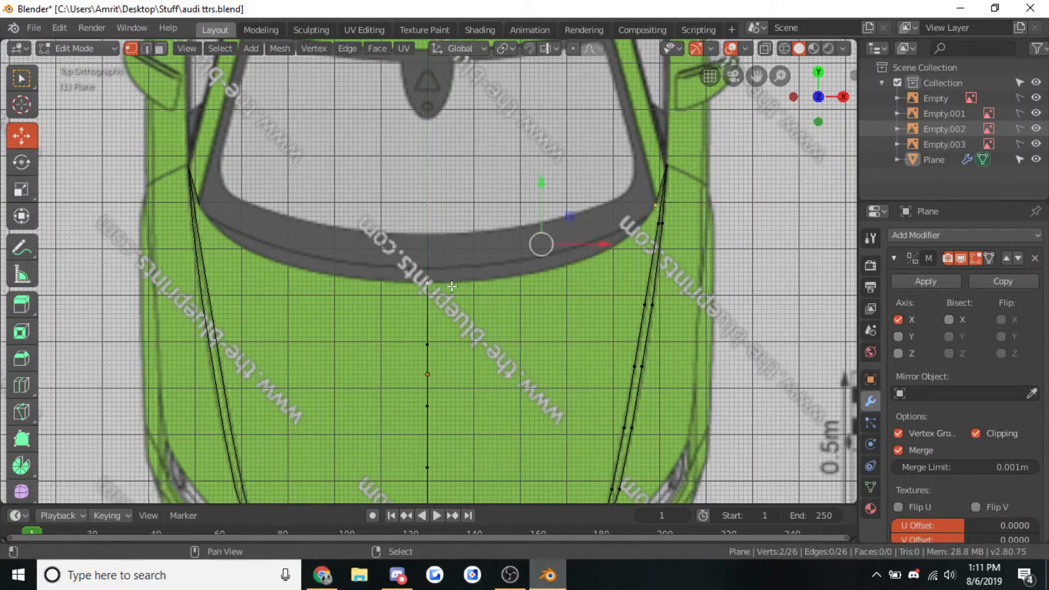
Switch to Chrome and close the blueprint image page and the developer tools on the vector drawing page
left_click(322, 575)
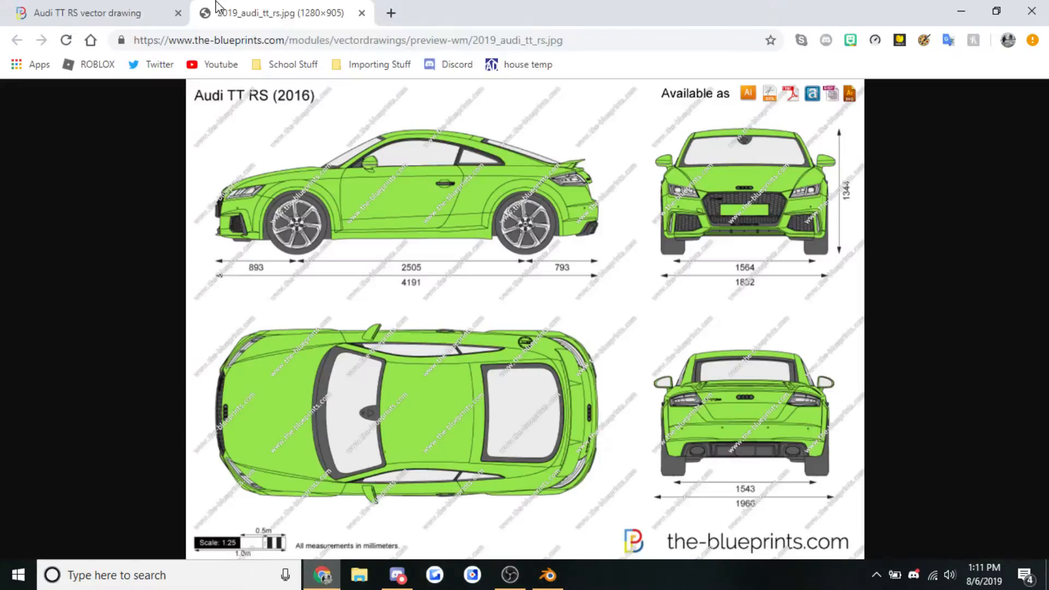
left_click(132, 12)
left_click(362, 13)
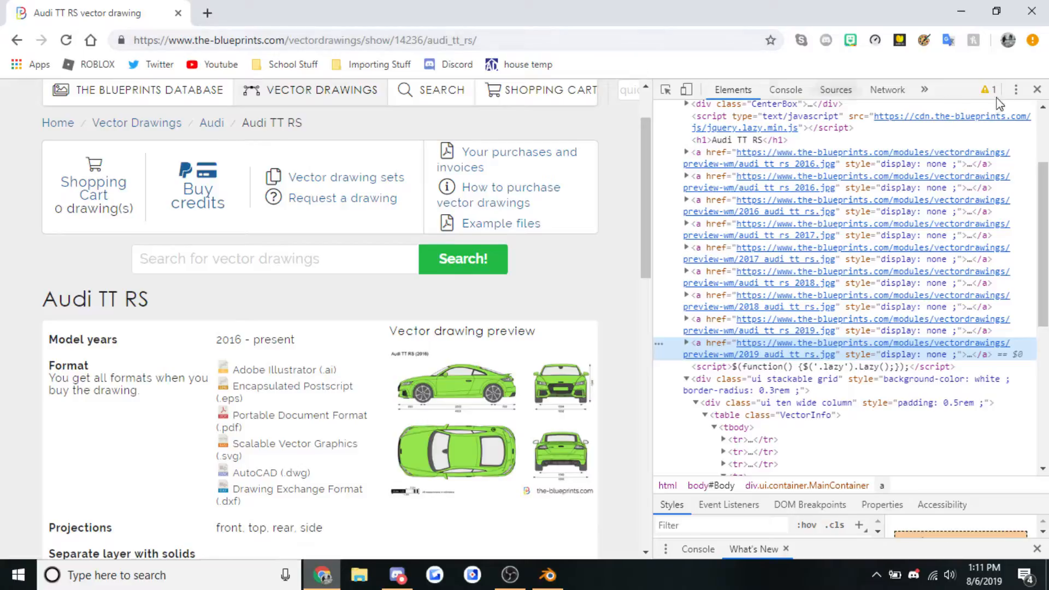
left_click(1038, 89)
Search Google Images for "audi ttrs" and examine the front photo of the blue 2019 Audi TT RS Coupe
left_click(310, 44)
type("audi ttrs")
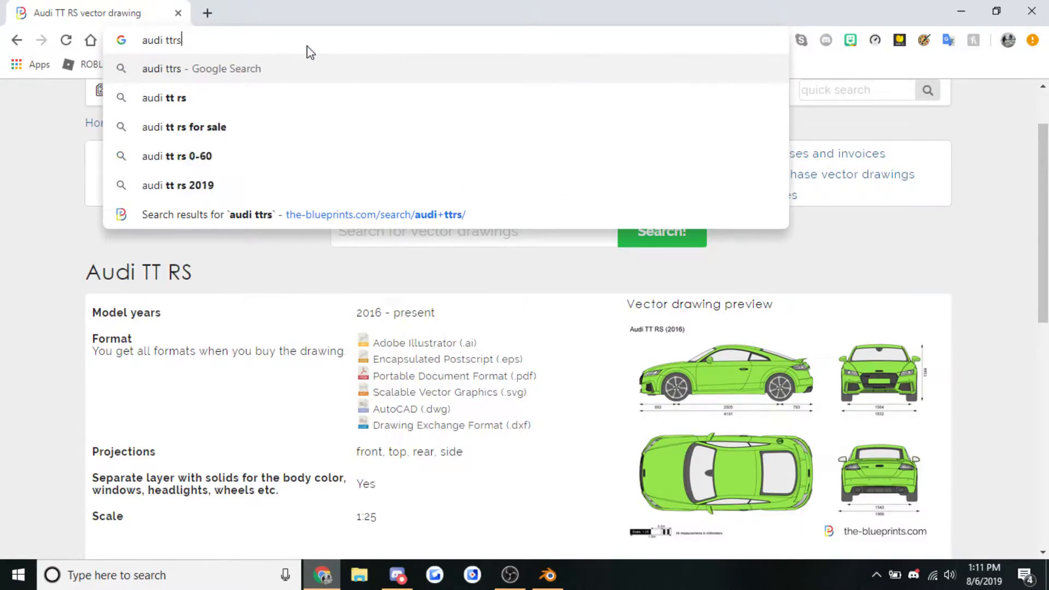
key("Return")
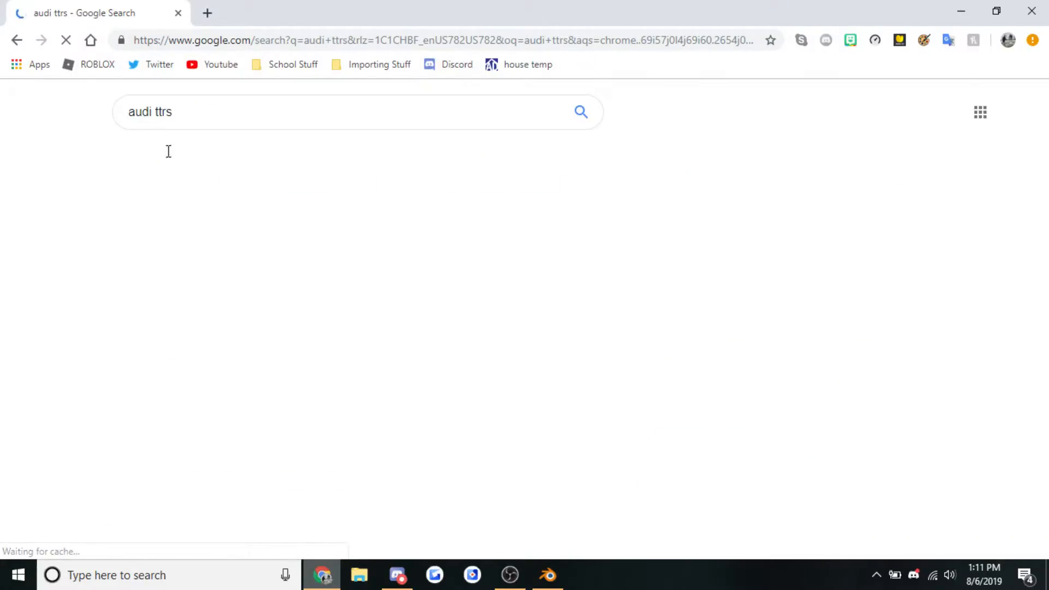
left_click(196, 157)
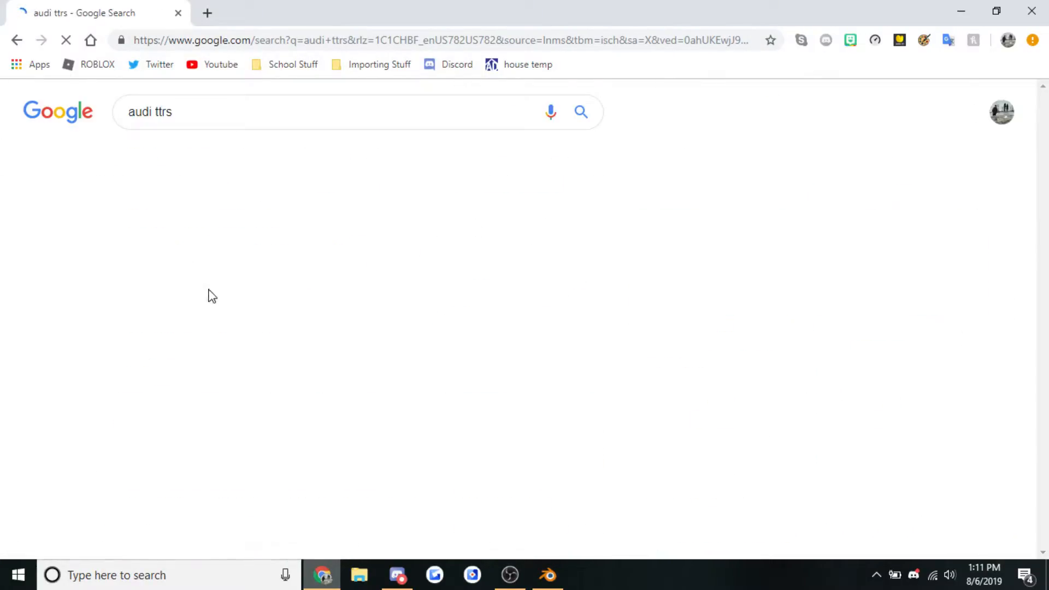
scroll(396, 262, "down", 1)
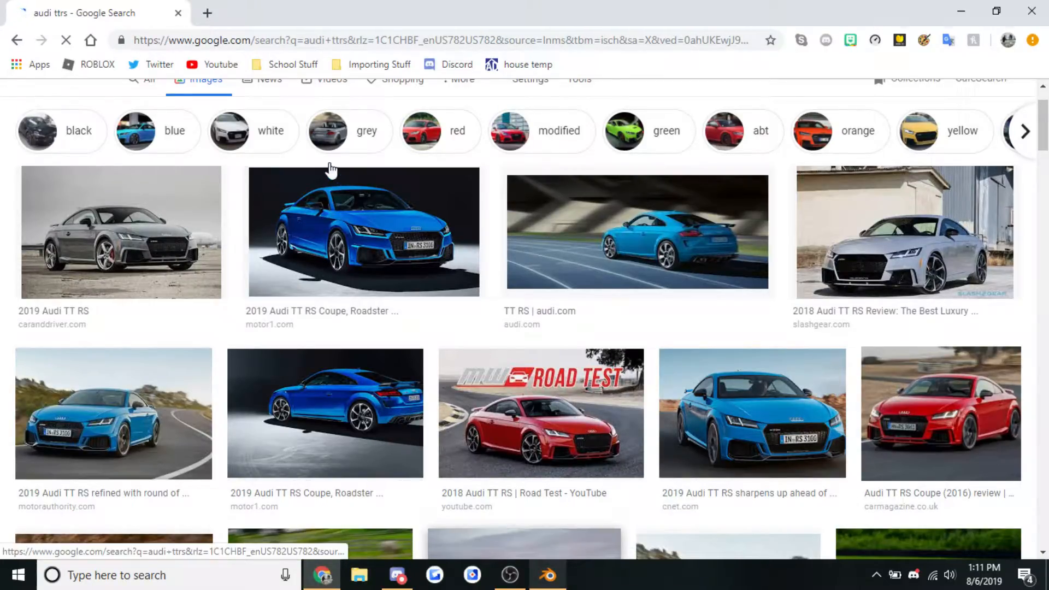
left_click(355, 224)
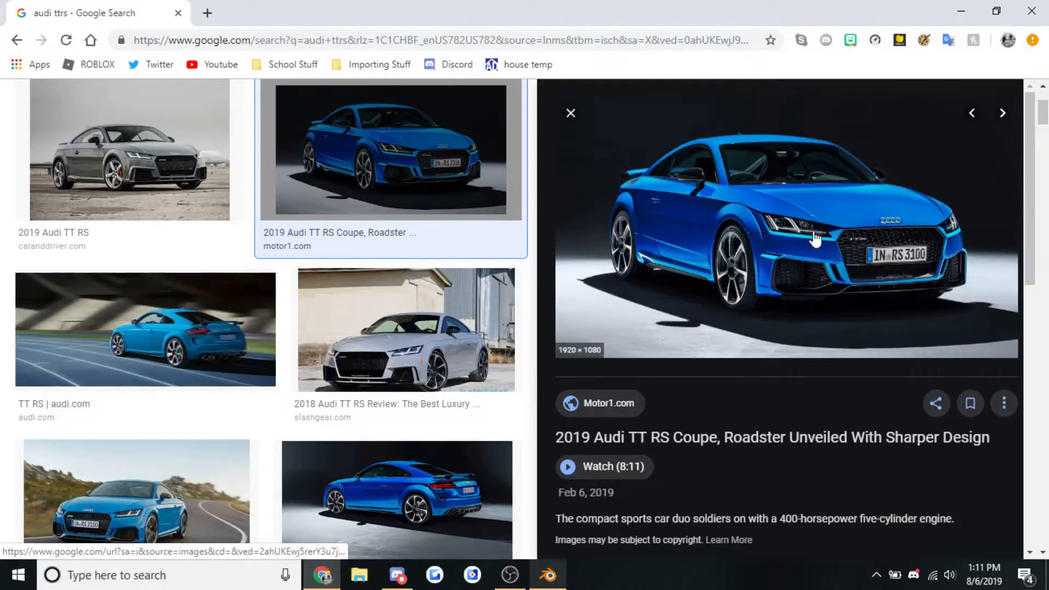
scroll(442, 368, "down", 3)
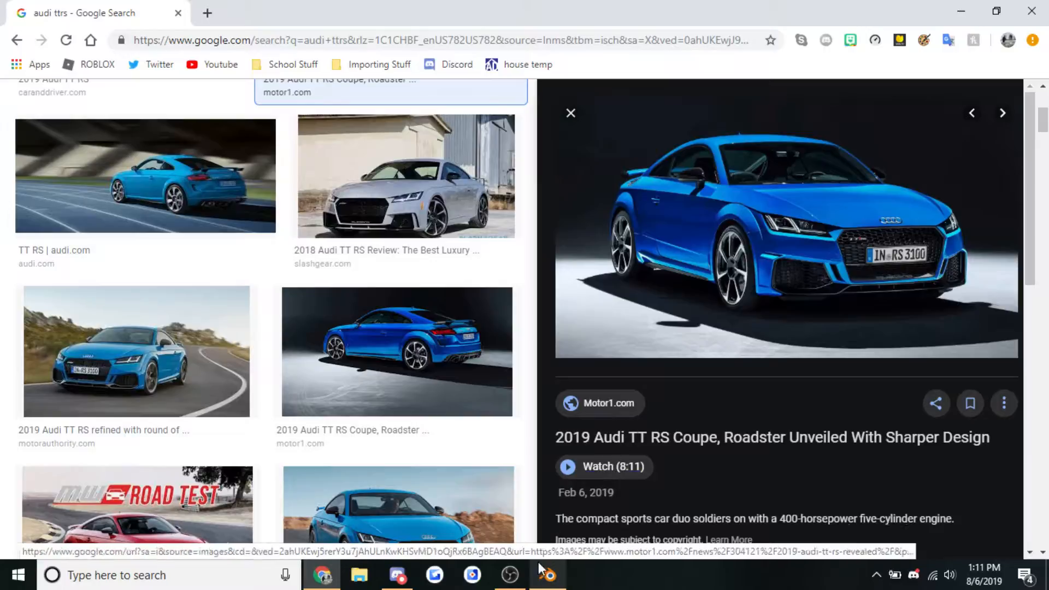
Switch back to Blender, connect the two selected vertices with an edge, add four cuts, and shift the cut vertices toward the windshield's lower edge
left_click(546, 573)
scroll(519, 295, "down", 2)
scroll(529, 255, "up", 2)
scroll(529, 256, "up", 2)
key("ctrl+r")
scroll(493, 245, "up", 3)
left_click(493, 244)
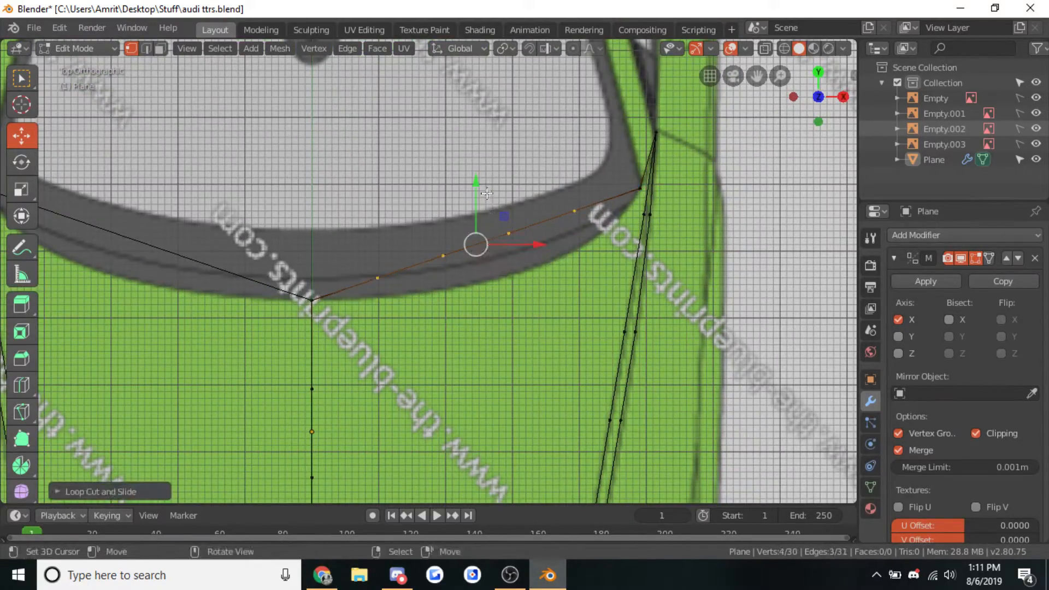
left_click_drag(481, 209, 480, 209)
Pull the outer three cut vertices one by one onto the windshield's lower edge in the top view
left_click(574, 230)
left_click_drag(572, 190, 569, 203)
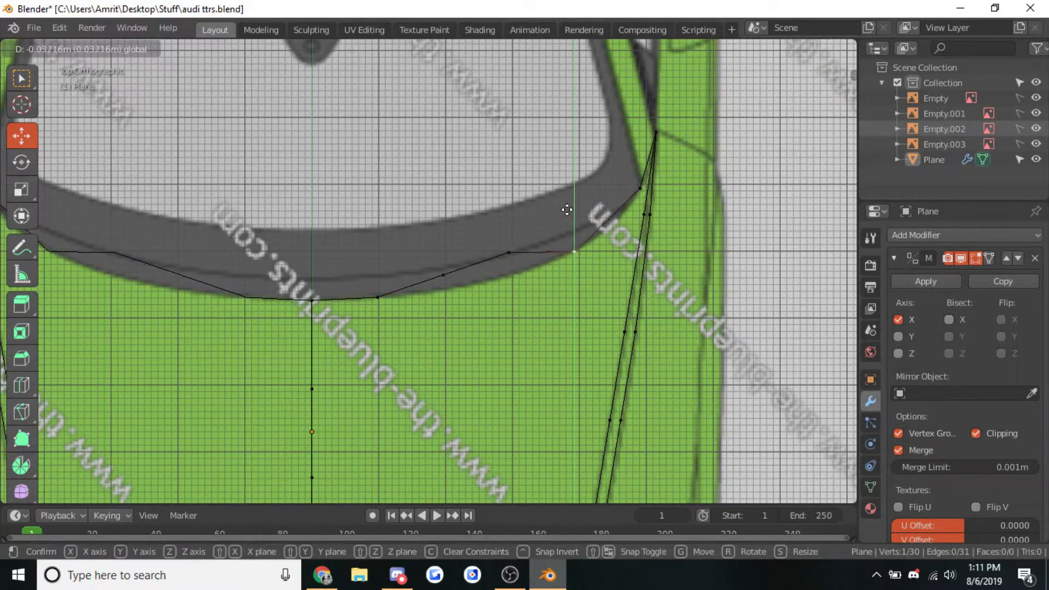
left_click_drag(559, 208, 504, 230)
left_click(509, 252)
left_click(443, 274)
left_click_drag(441, 233, 438, 248)
Add one cut to the segment beside the windshield corner, move its vertex onto the curved outline, and leave mesh editing
middle_click_drag(483, 245, 384, 295, "shift")
scroll(384, 295, "up", 2)
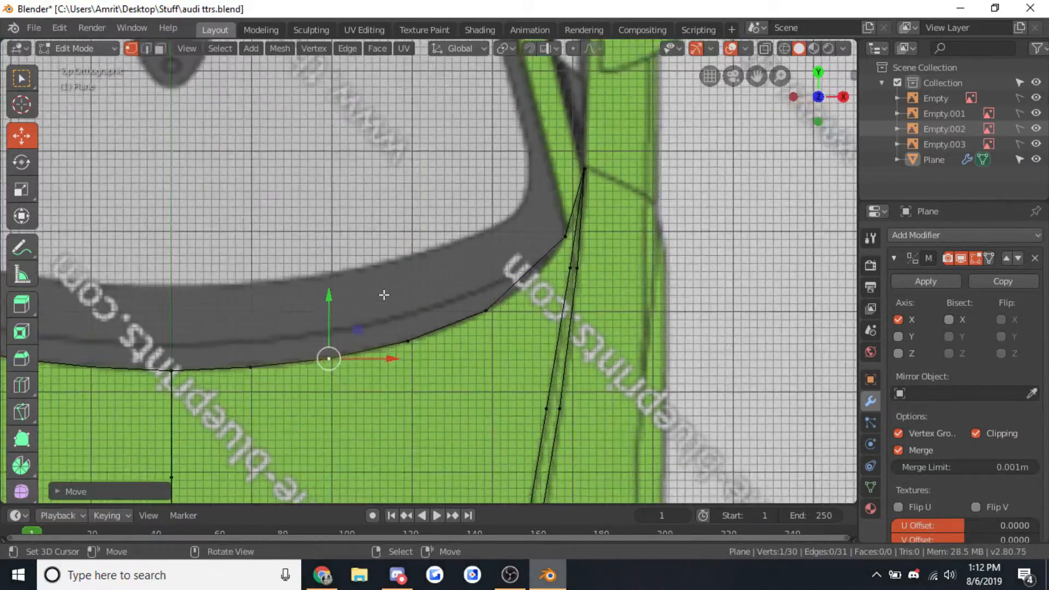
key("ctrl+r")
left_click(568, 279)
key("g")
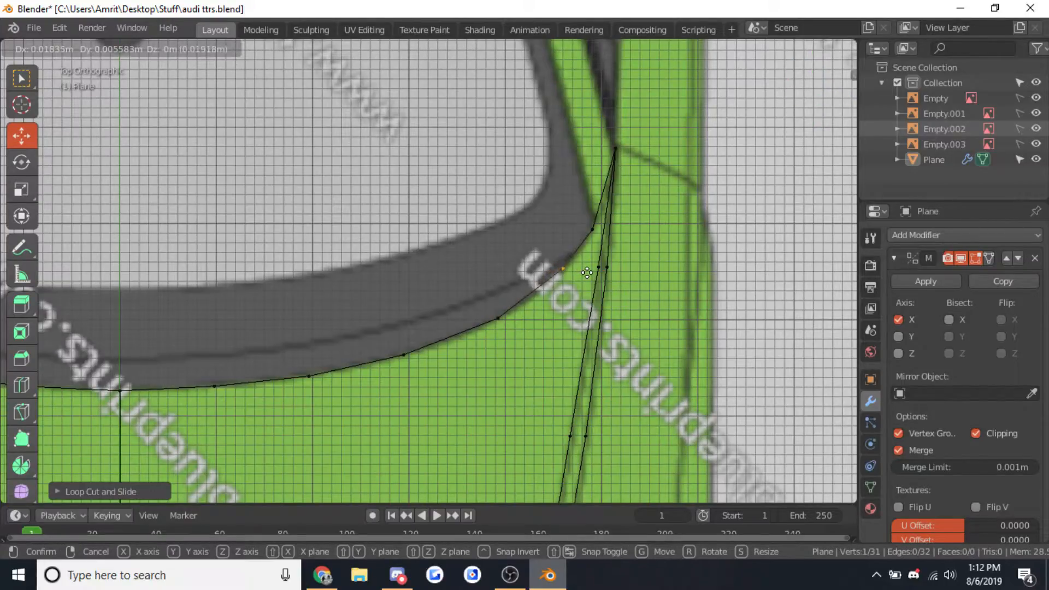
left_click(586, 272)
scroll(584, 272, "down", 3)
key("grave")
key("Escape")
key("Tab")
scroll(628, 210, "down", 2)
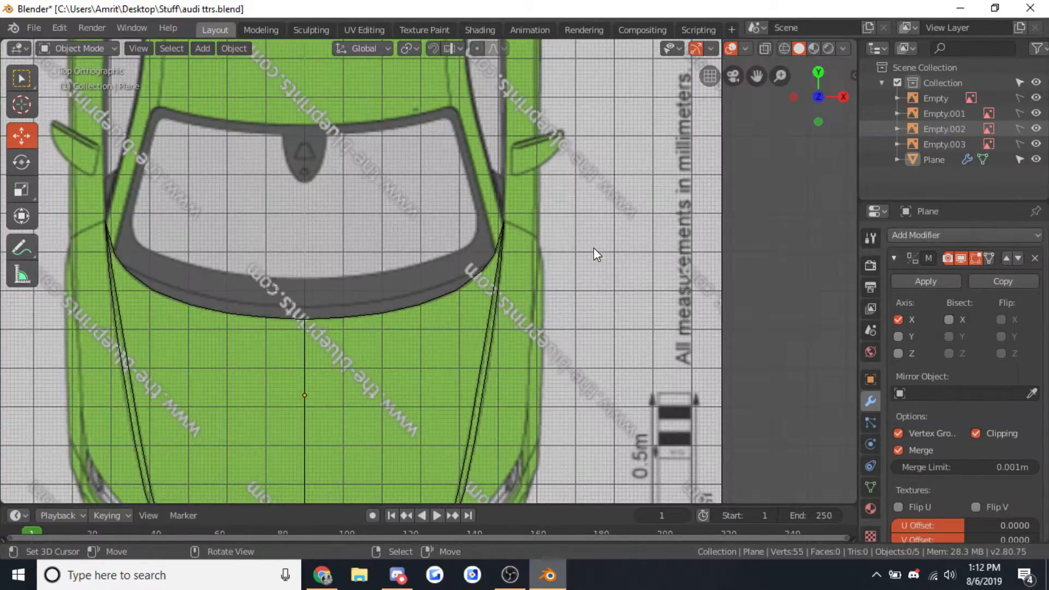
Check the hood outline against the front, side and top blueprints and in perspective
key("KP_1")
key("Tab")
scroll(593, 248, "up", 5)
scroll(563, 201, "down", 2)
key("Tab")
middle_click_drag(267, 187, 198, 276, "shift")
key("Tab")
key("KP_3")
key("Tab")
scroll(199, 276, "down", 2)
key("KP_1")
scroll(376, 236, "down", 2)
middle_click_drag(380, 238, 152, 257)
key("Tab")
key("Tab")
key("KP_8")
key("KP_1")
key("Tab")
key("Tab")
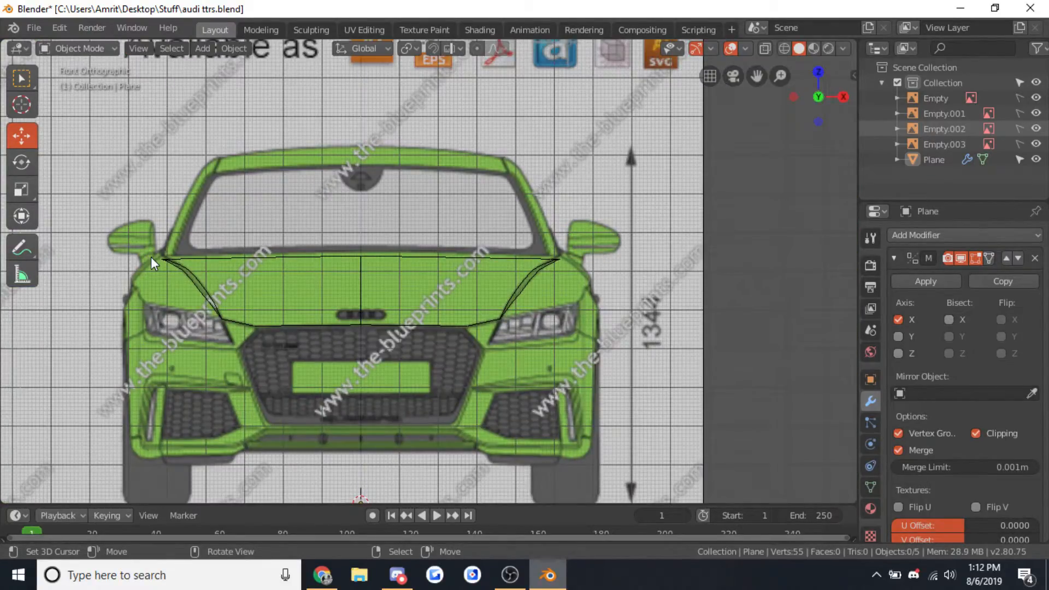
scroll(151, 256, "up", 7)
key("Tab")
scroll(355, 264, "down", 2)
middle_click_drag(322, 261, 284, 253, "shift")
scroll(284, 253, "down", 2)
key("Tab")
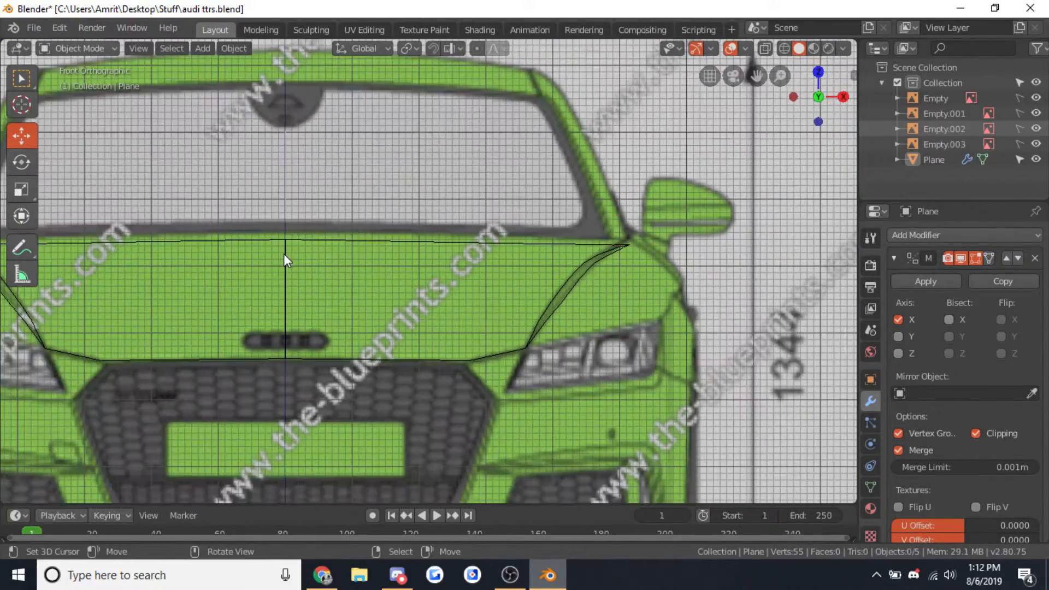
key("KP_3")
key("Tab")
key("Tab")
key("KP_1")
key("KP_7")
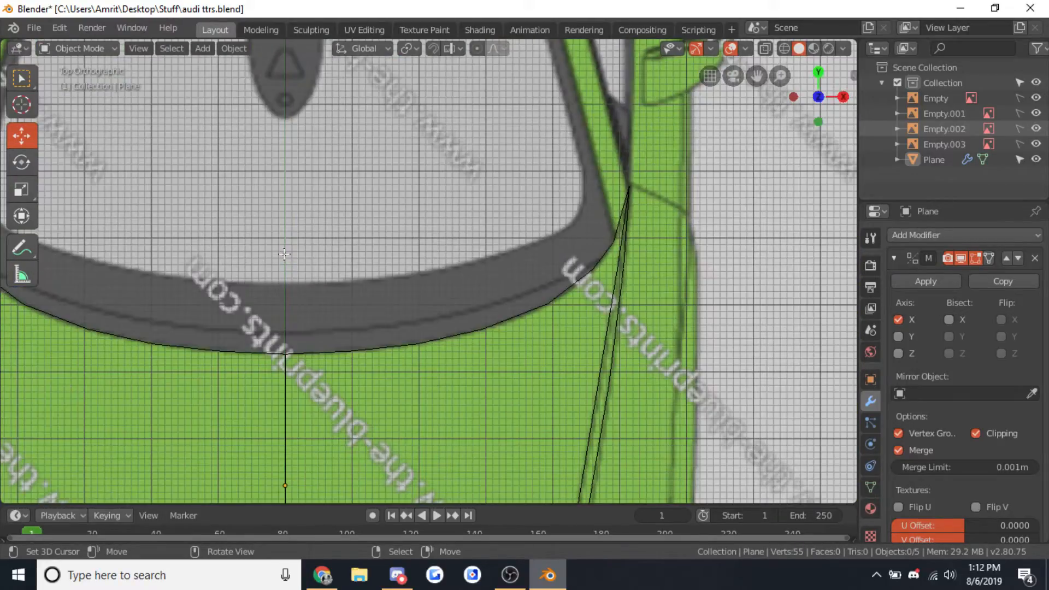
key("Tab")
key("Tab")
scroll(284, 254, "down", 2)
key("Tab")
key("Tab")
scroll(450, 316, "down", 6)
middle_click_drag(460, 393, 423, 257)
key("KP_5")
key("KP_7")
key("Tab")
scroll(537, 250, "up", 7)
key("Tab")
key("Tab")
key("Tab")
Extrude the hood's rear corner vertex down to the fender crease in side view and shift it outward onto the panel line in top view
key("KP_3")
key("Tab")
left_click(499, 249)
key("e")
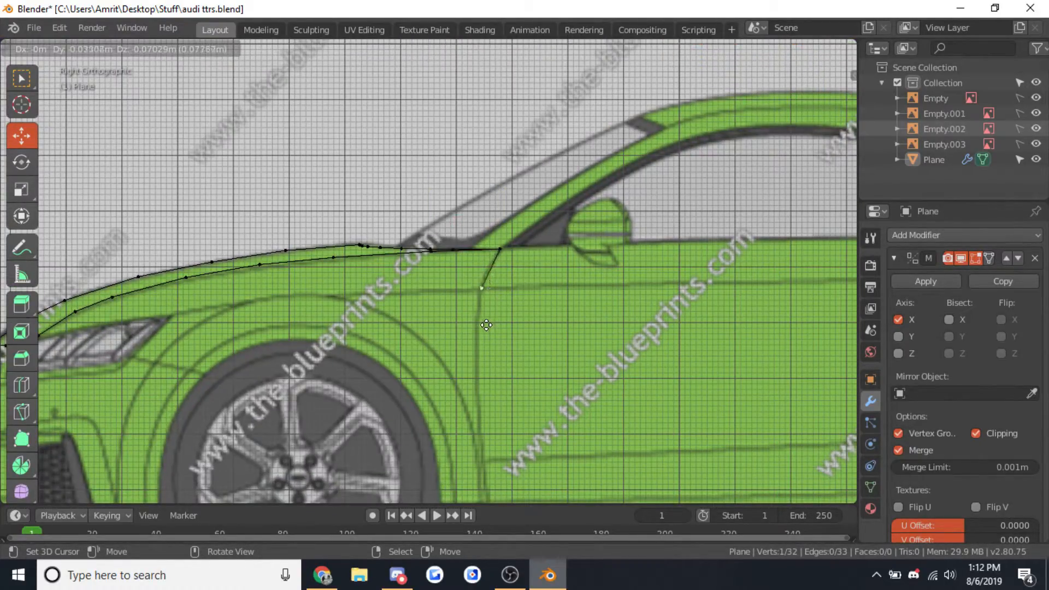
left_click(492, 292)
scroll(500, 293, "up", 3)
key("KP_7")
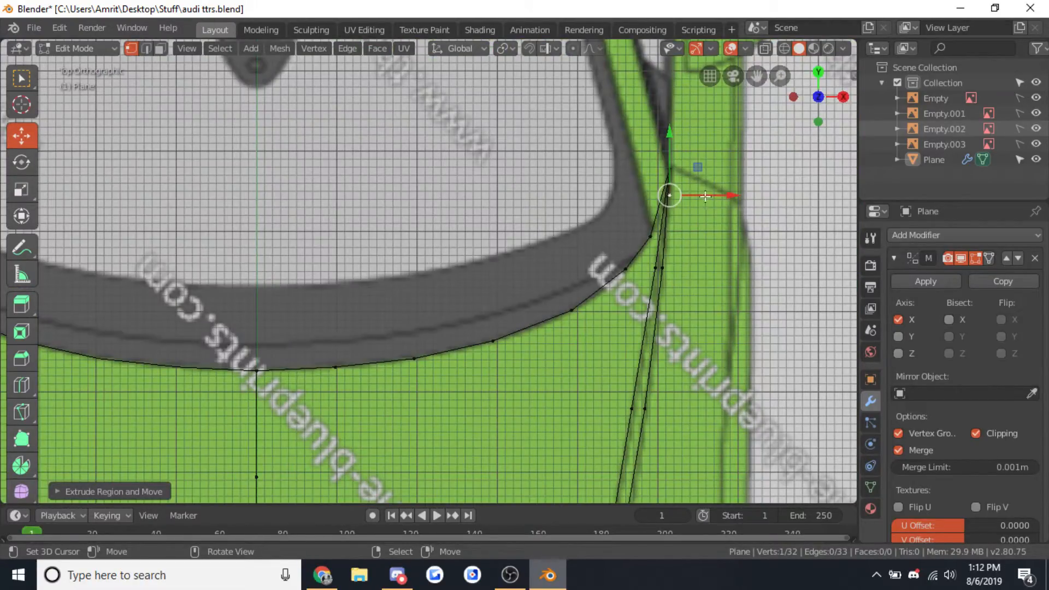
left_click_drag(706, 196, 771, 208)
left_click(767, 210)
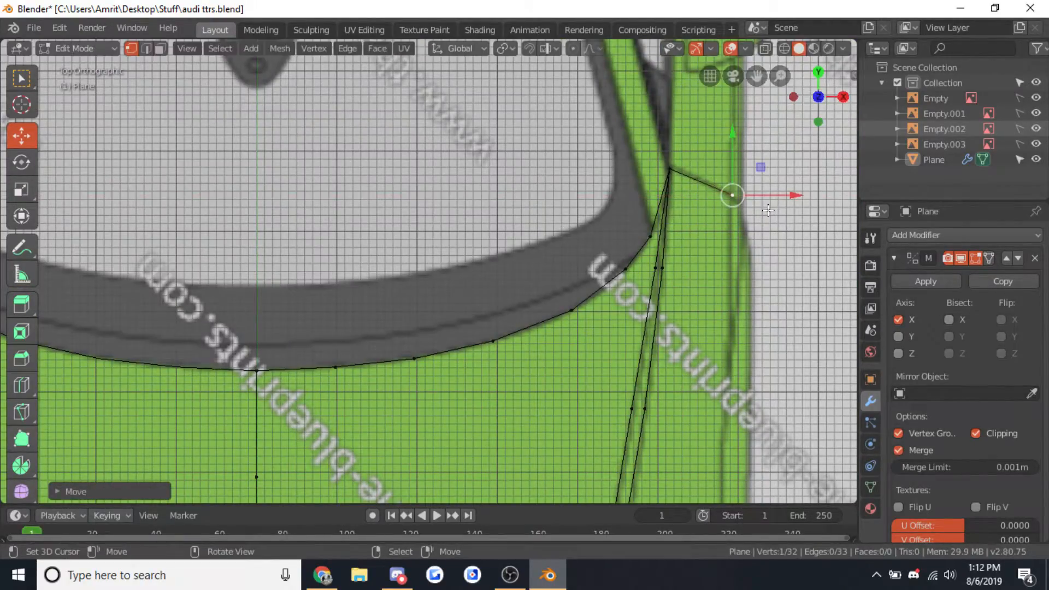
Try adding two cuts to the new corner edge and shaping it along the curved door gap
key("KP_3")
scroll(573, 218, "up", 1)
key("ctrl+r")
left_click(564, 273)
key("Tab")
middle_click_drag(559, 261, 563, 268)
key("Tab")
key("KP_7")
scroll(634, 217, "down", 4)
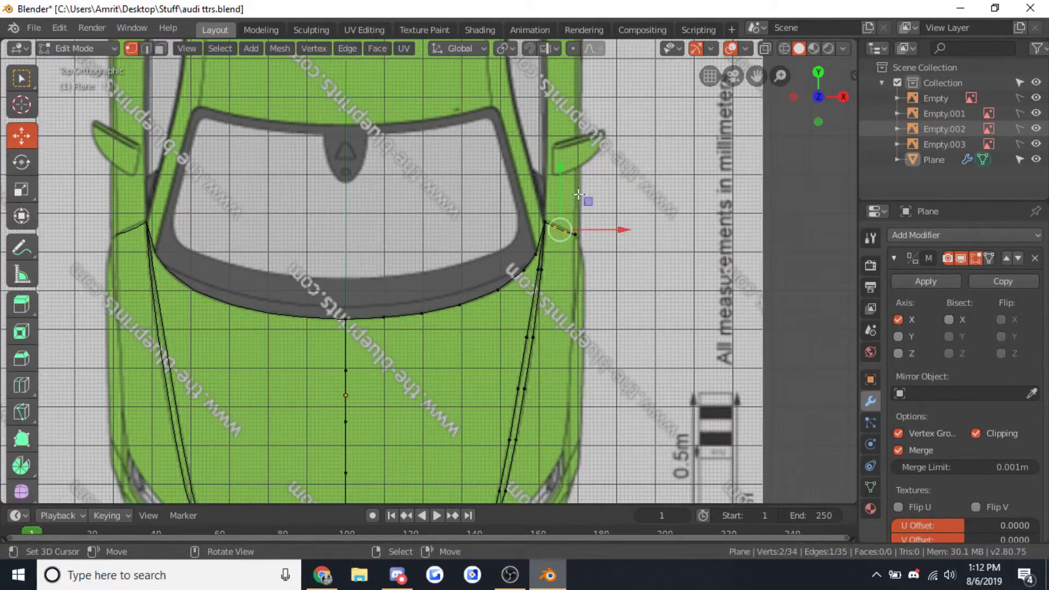
middle_click_drag(561, 191, 523, 170)
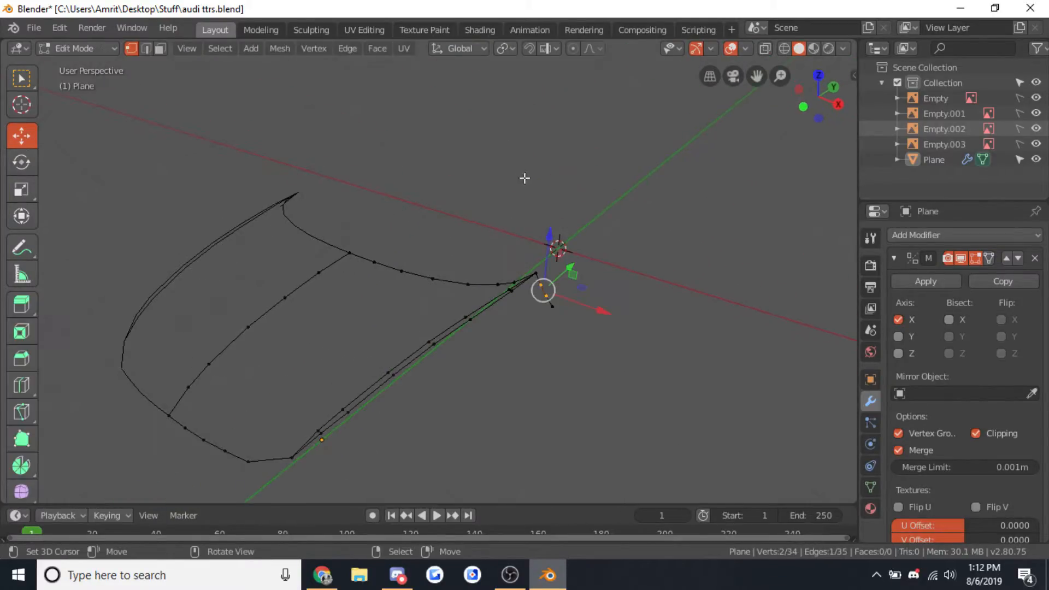
key("KP_3")
scroll(509, 239, "up", 2)
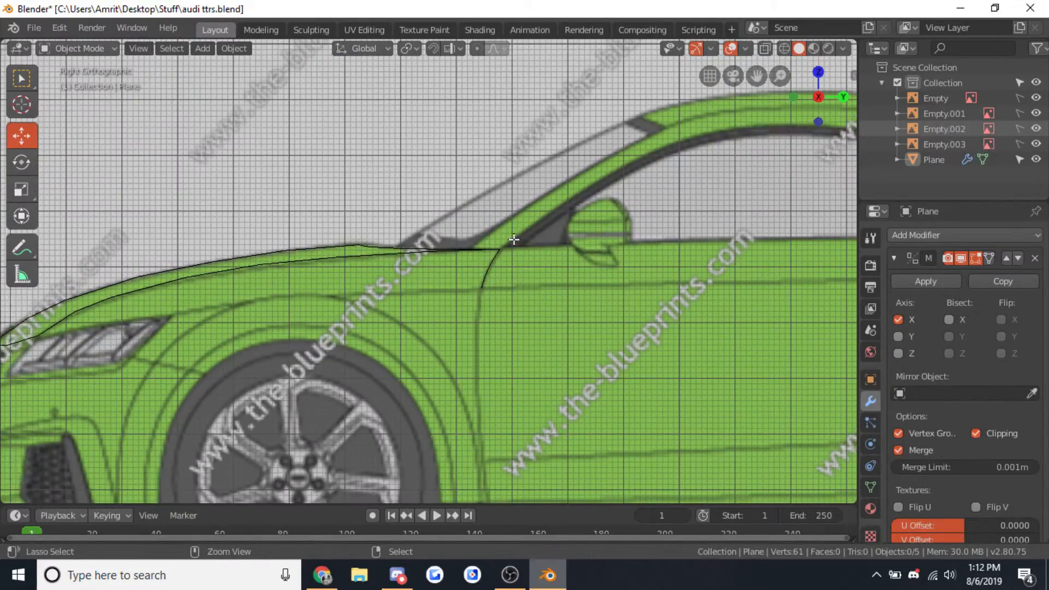
Undo the two cuts and the reshaping of the new corner edge
key("ctrl+z")
key("ctrl+z")
key("ctrl+z")
key("ctrl+z")
key("ctrl+z")
key("ctrl+z")
key("ctrl+z")
key("ctrl+z")
Add two cuts to the new corner edge and move them onto the curved door gap in side view
key("ctrl+r")
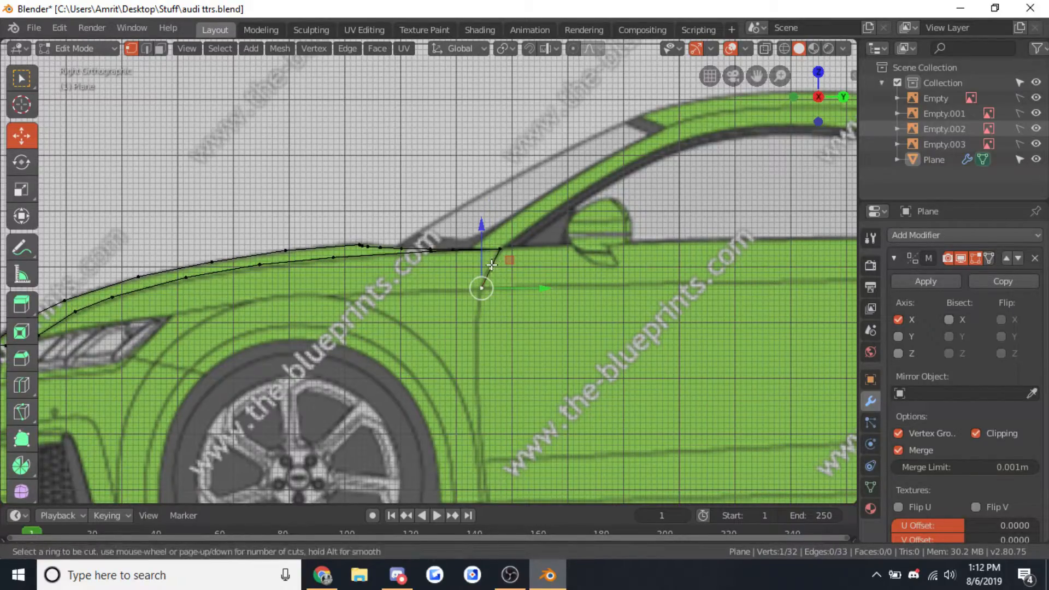
left_click(492, 265)
scroll(497, 251, "up", 3)
left_click_drag(535, 212, 532, 207)
key("Tab")
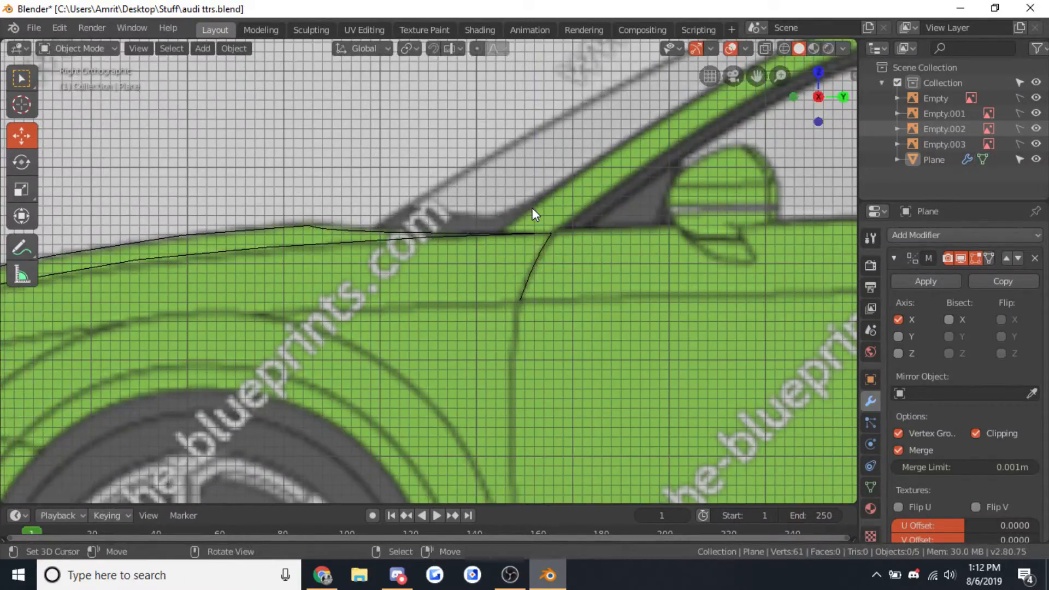
Check the curved corner edge against the top, side and front blueprints
key("KP_7")
key("Tab")
key("Tab")
scroll(674, 263, "down", 4)
middle_click_drag(675, 263, 478, 223, "shift")
key("Tab")
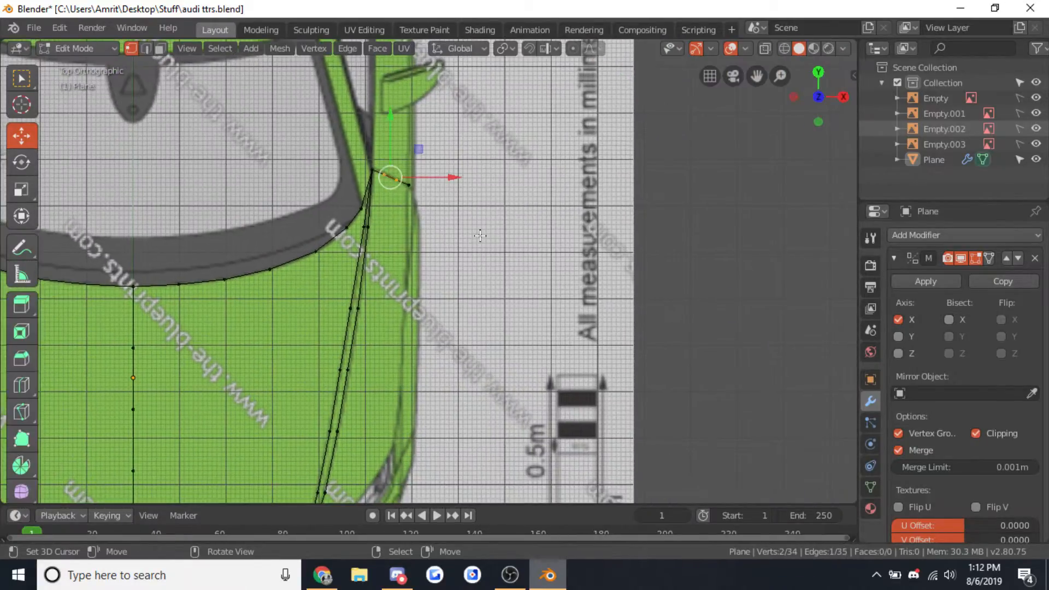
key("KP_3")
key("Tab")
key("Tab")
key("KP_1")
key("Tab")
key("KP_3")
key("Tab")
scroll(465, 298, "down", 2)
key("Tab")
scroll(465, 298, "down", 2)
key("Tab")
Extrude the corner edge's outer end vertex four times forward along the fender line in top view, reaching toward the headlight
scroll(464, 298, "up", 7)
right_click(572, 315)
key("KP_7")
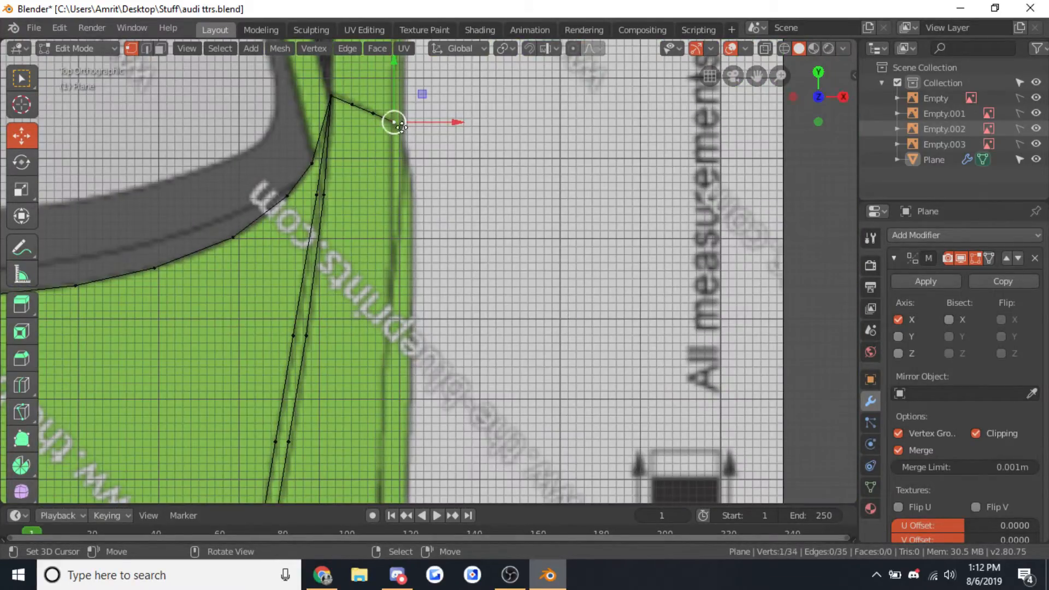
key("e")
left_click(399, 196)
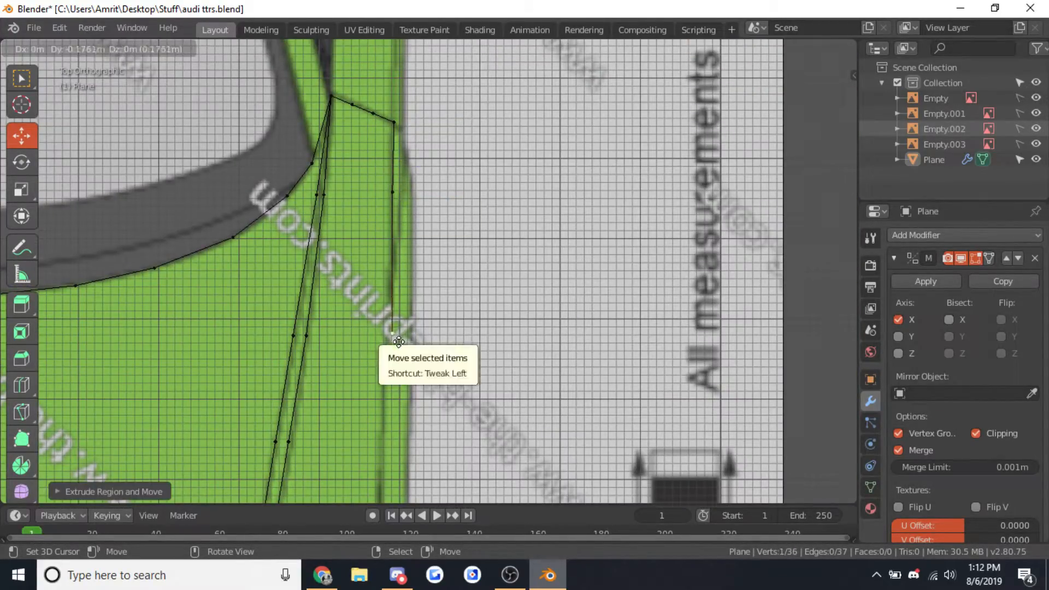
scroll(419, 160, "up", 2)
key("e")
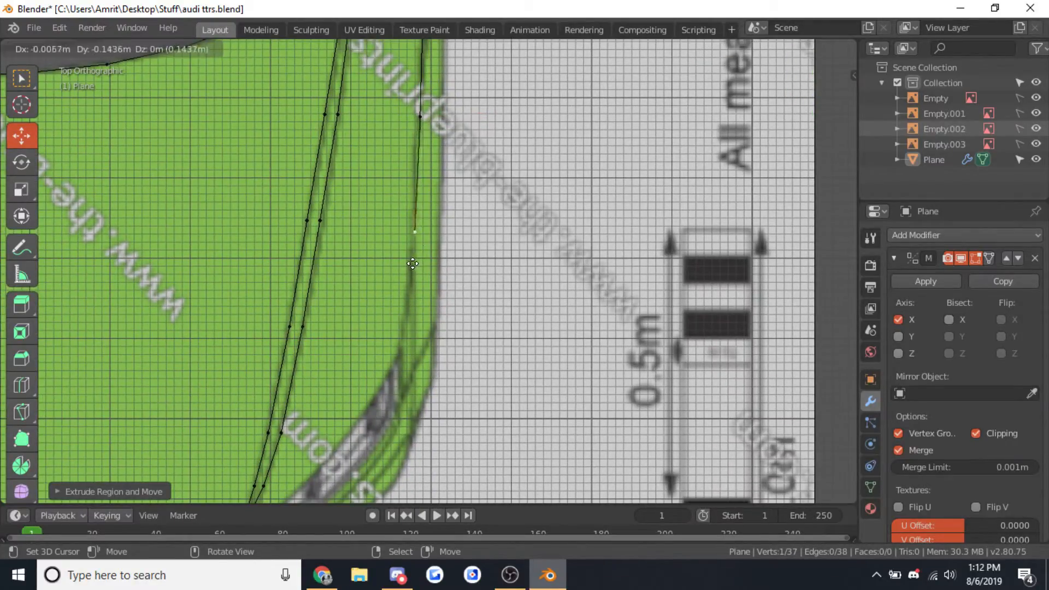
left_click(415, 257)
key("e")
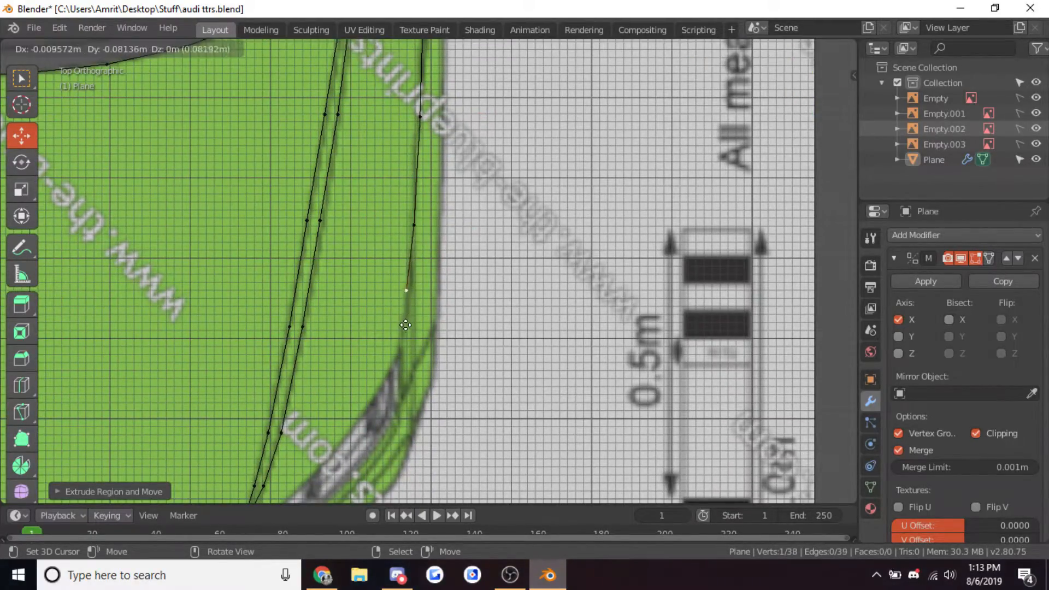
left_click(407, 353)
key("Tab")
Lower the foremost fender vertex along Z onto the crease behind the headlight in side view
key("KP_3")
key("Tab")
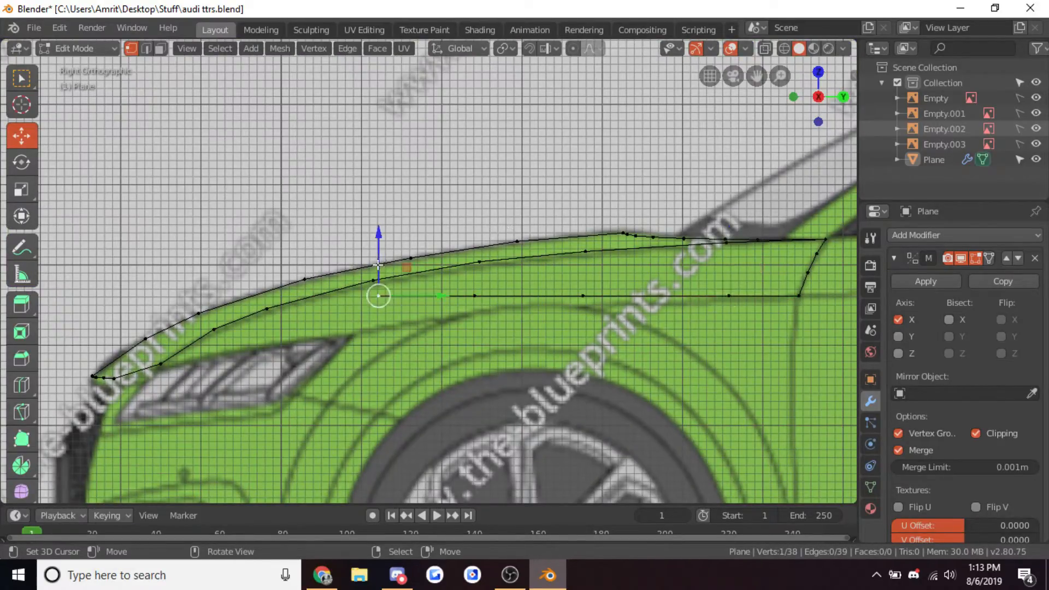
key("g")
key("z")
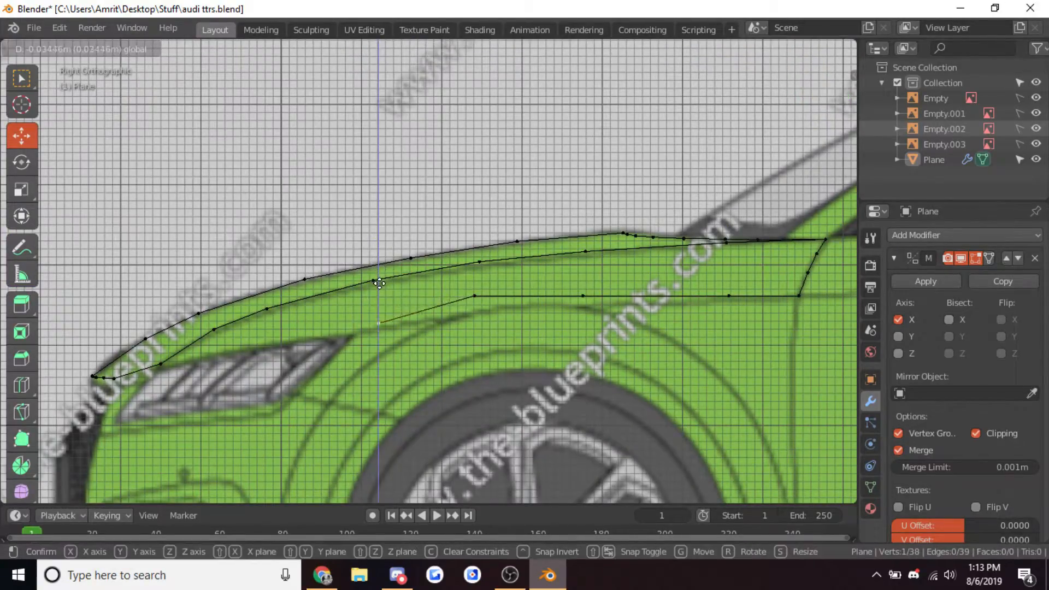
left_click(377, 289)
Adjust the heights of the other three extruded fender vertices to follow the crease in side view, and leave mesh editing
left_click(475, 259)
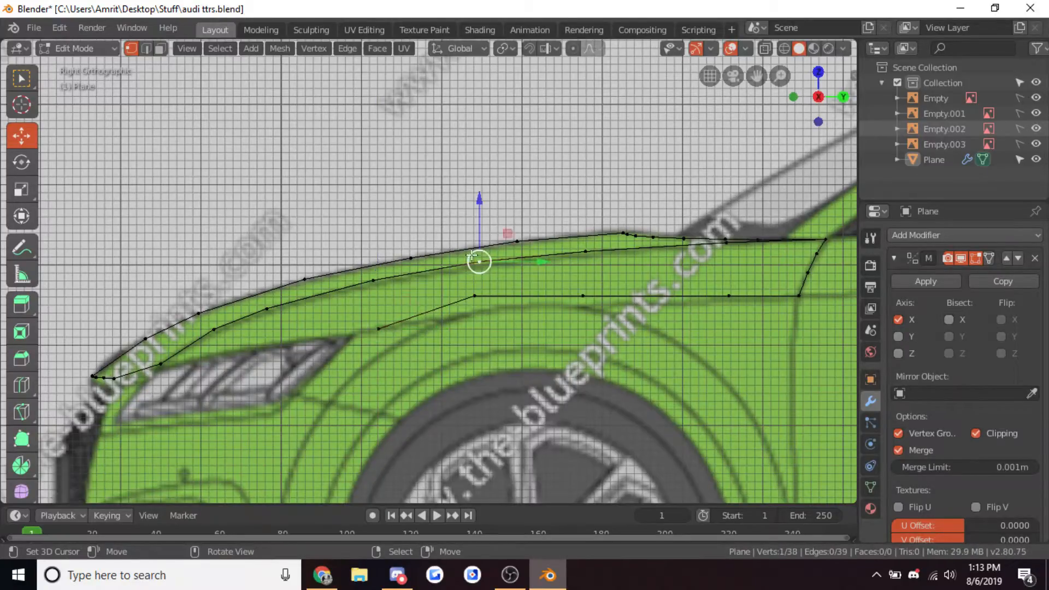
left_click_drag(476, 240, 481, 252)
left_click(582, 296)
mouse_move(584, 236)
left_mouse_down()
mouse_move(590, 250)
mouse_move(582, 246)
left_mouse_up()
right_click(728, 295)
left_click_drag(728, 251, 727, 254)
key("Tab")
scroll(604, 245, "down", 2)
key("Tab")
key("Tab")
key("Tab")
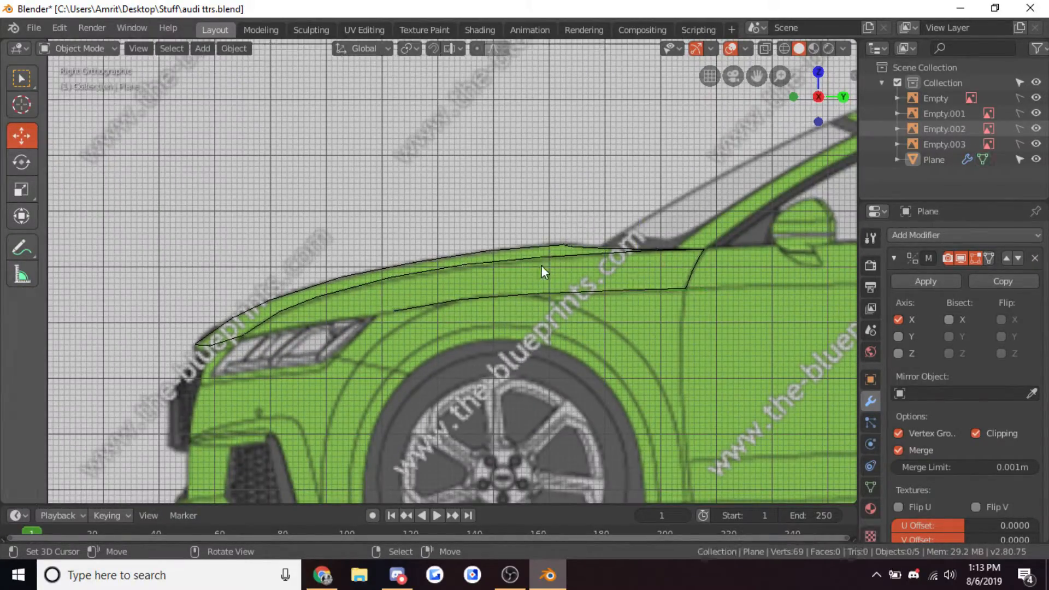
Move the foremost fender vertex forward along the crease to the headlight's rear corner in side view
scroll(396, 315, "up", 4)
key("g")
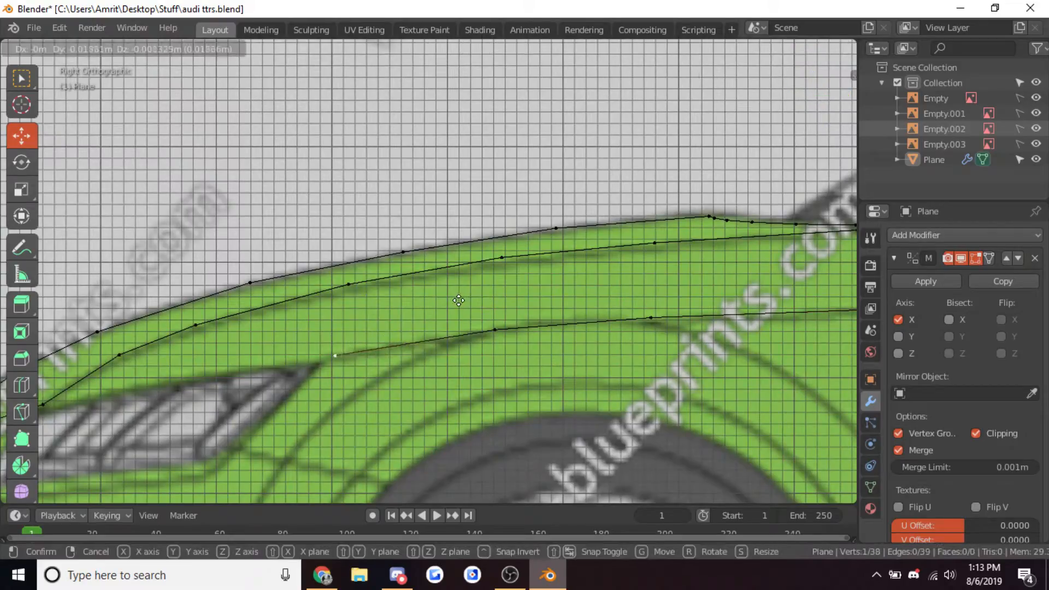
left_click(446, 304)
key("Tab")
scroll(461, 297, "down", 5)
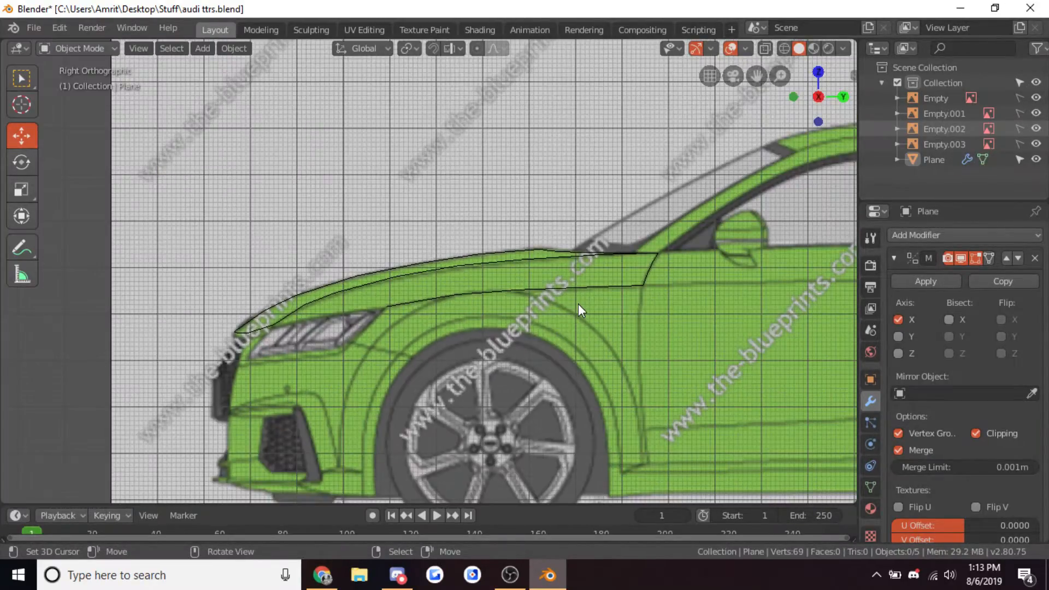
Examine the new fender line in perspective and against the top, side and front blueprints
middle_click_drag(554, 289, 638, 329)
key("Tab")
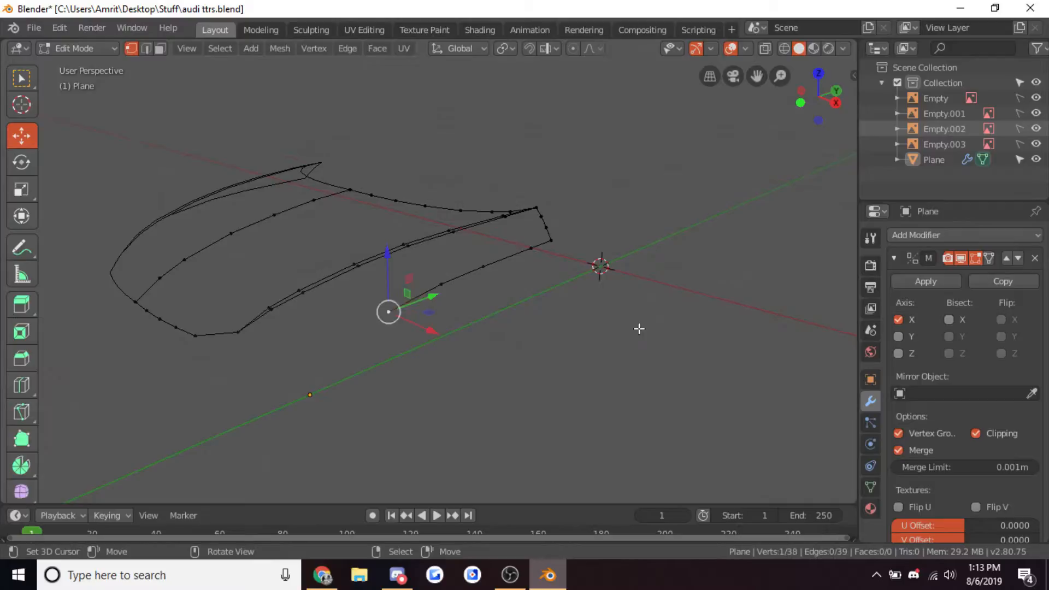
key("KP_7")
middle_click_drag(473, 388, 497, 323, "shift")
scroll(493, 289, "up", 4)
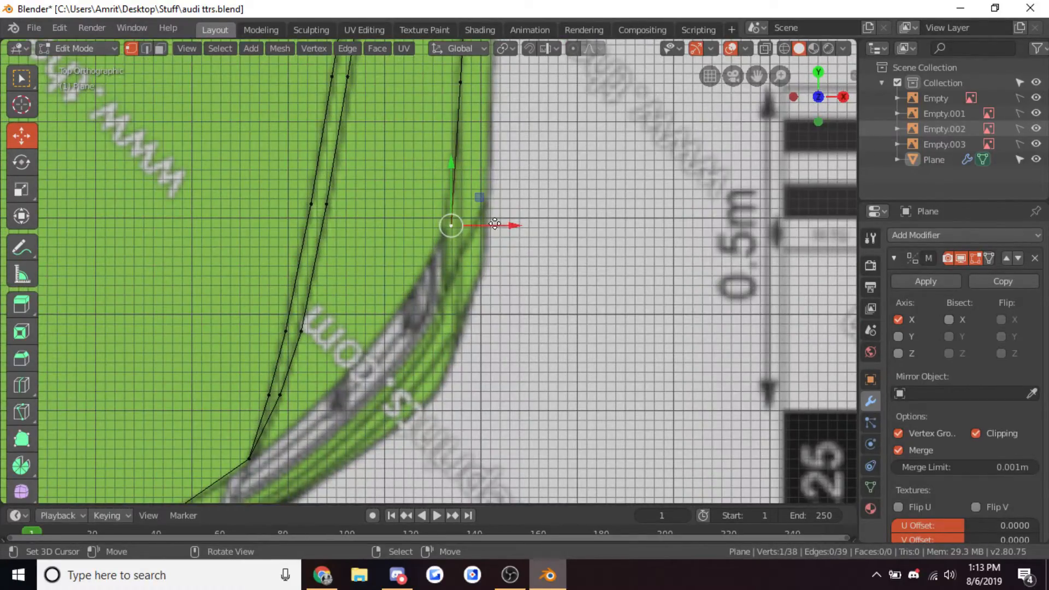
key("Tab")
scroll(485, 218, "down", 5)
scroll(504, 421, "up", 1)
key("Tab")
middle_click_drag(471, 275, 382, 231, "shift")
key("Tab")
scroll(383, 231, "down", 3)
key("KP_3")
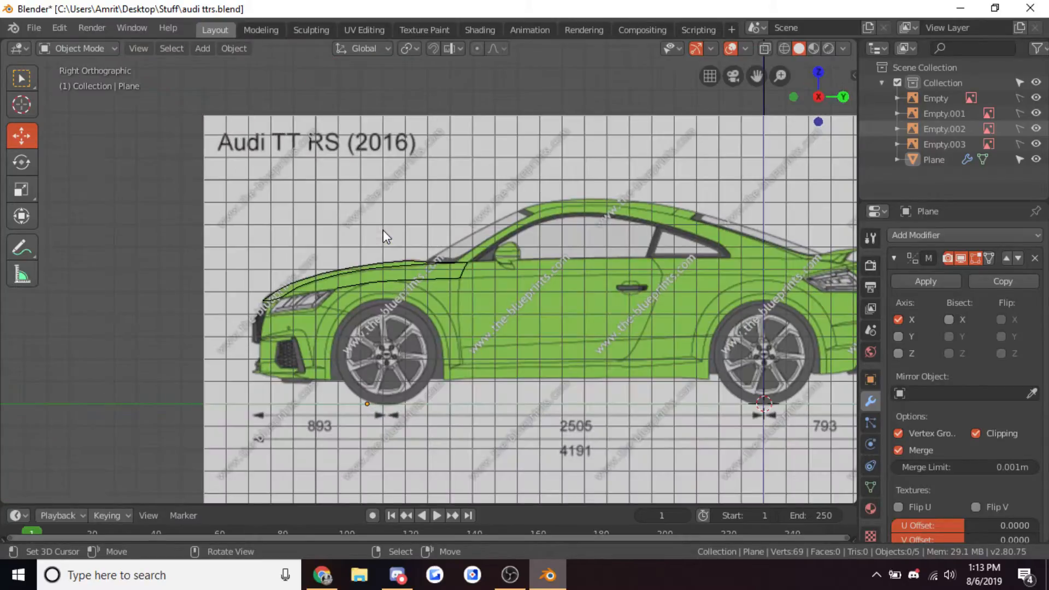
key("Tab")
scroll(386, 237, "up", 3)
scroll(404, 277, "up", 1)
key("KP_1")
scroll(476, 270, "up", 2)
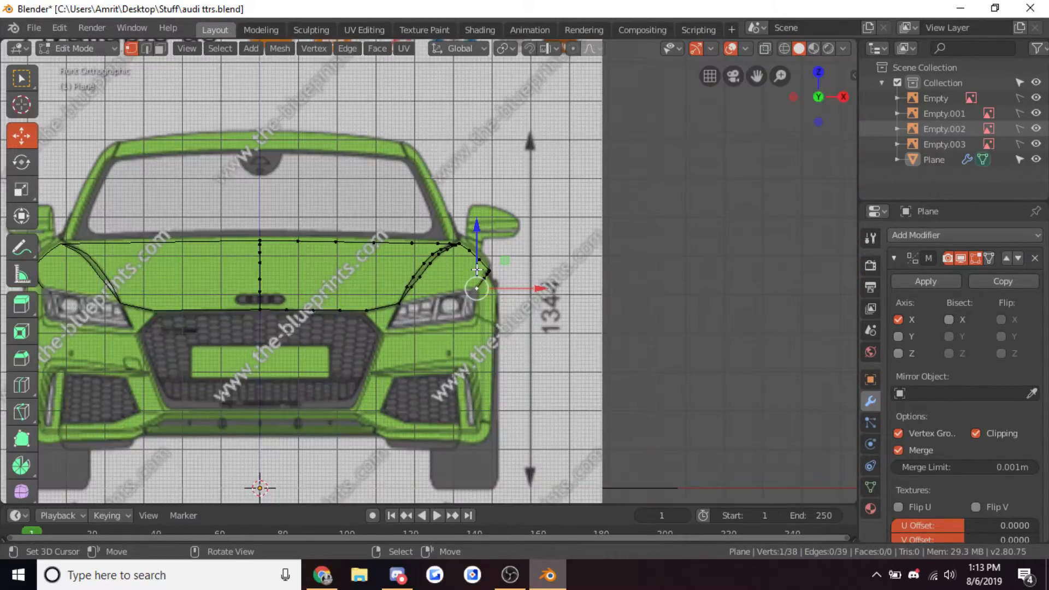
Adjust the foremost fender vertex onto the headlight's outer upper corner in front view
scroll(477, 269, "up", 3)
key("Tab")
right_click(532, 315)
left_click_drag(528, 281, 525, 281)
key("Tab")
Connect the foremost fender vertex to the hood's front corner in top view and subdivide the new edge with three cuts
key("KP_7")
key("Tab")
mouse_move(456, 326)
middle_mouse_down("shift")
mouse_move(485, 288)
mouse_move(471, 419)
mouse_move(471, 325)
middle_mouse_up("shift")
scroll(482, 293, "down", 4)
scroll(470, 330, "up", 4)
key("ctrl+r")
scroll(483, 372, "up", 2)
left_click(483, 372)
middle_click_drag(483, 373, 459, 264, "shift")
Move the three new vertices outward to curve along the headlight's inner edge in top view, and leave mesh editing
key("g")
left_click(470, 275)
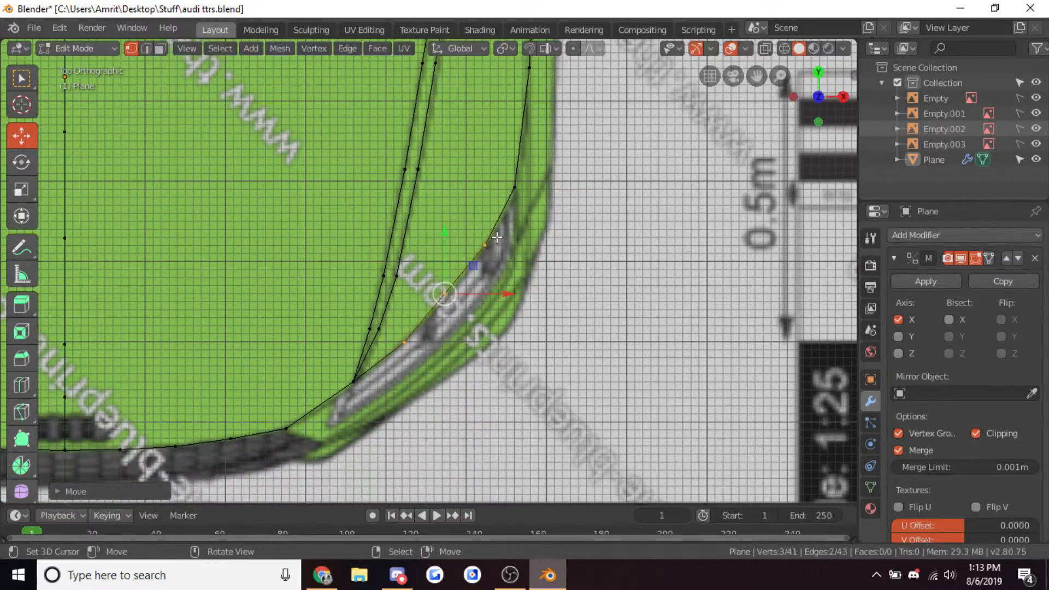
right_click(487, 244)
scroll(431, 270, "up", 2)
scroll(490, 302, "down", 5)
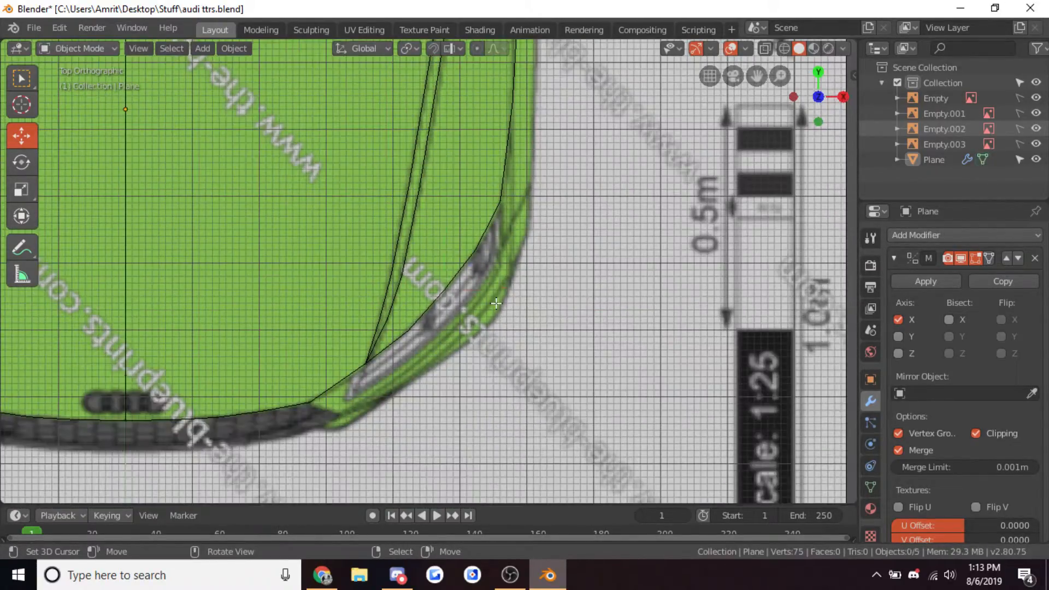
Raise the three headlight-edge vertices onto the headlight's upper outline in front view
key("KP_1")
scroll(389, 319, "up", 4)
right_click(545, 360, "ctrl")
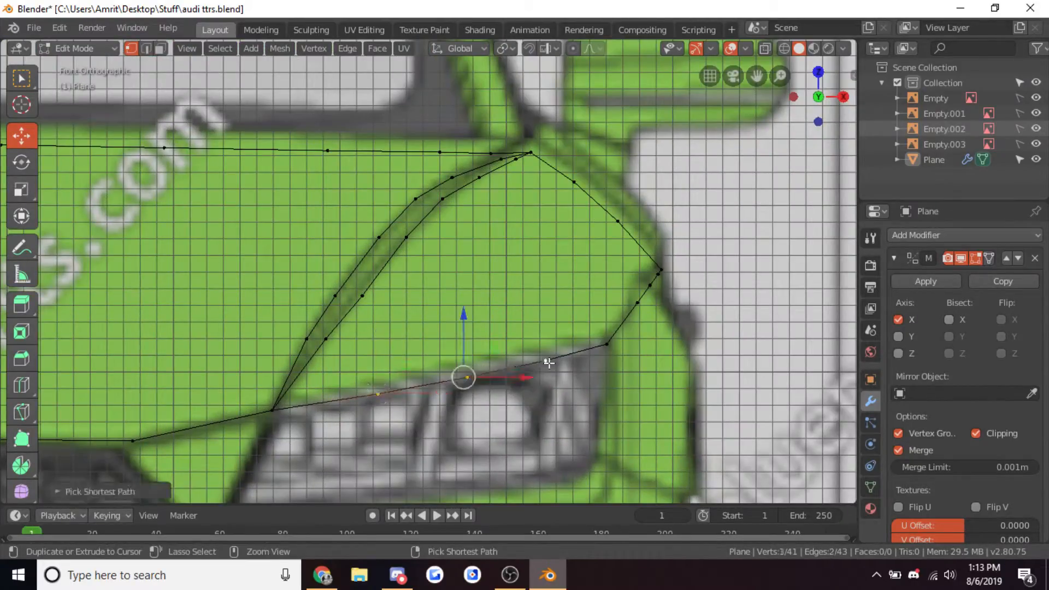
key("g")
left_click(454, 322)
right_click(382, 348)
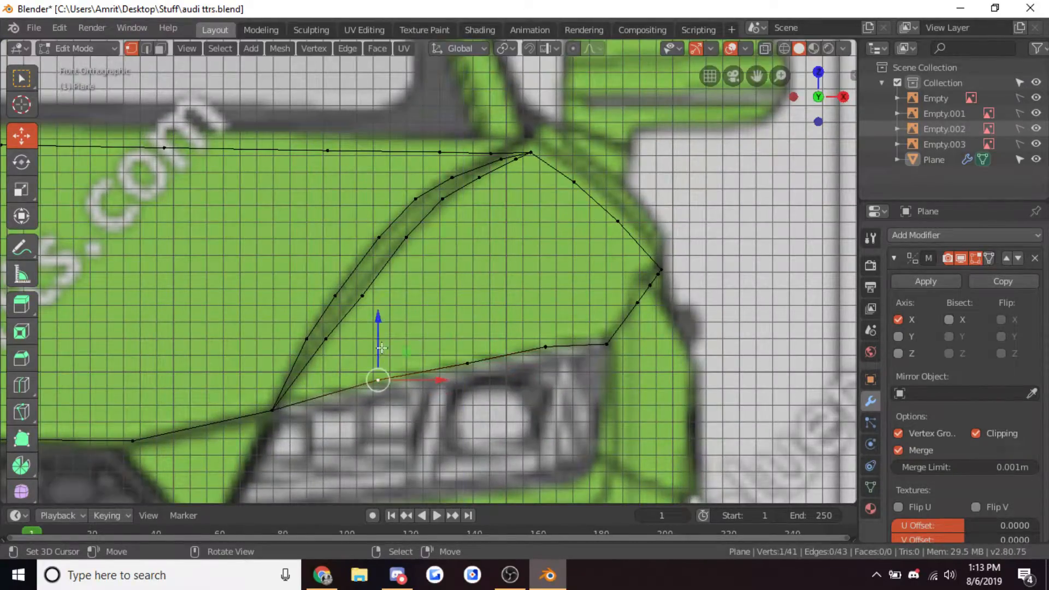
Raise the hood's front corner vertex along Z onto the headlight's inner upper corner in front view
right_click(272, 409)
key("g")
key("z")
left_click(277, 374)
right_click(380, 378)
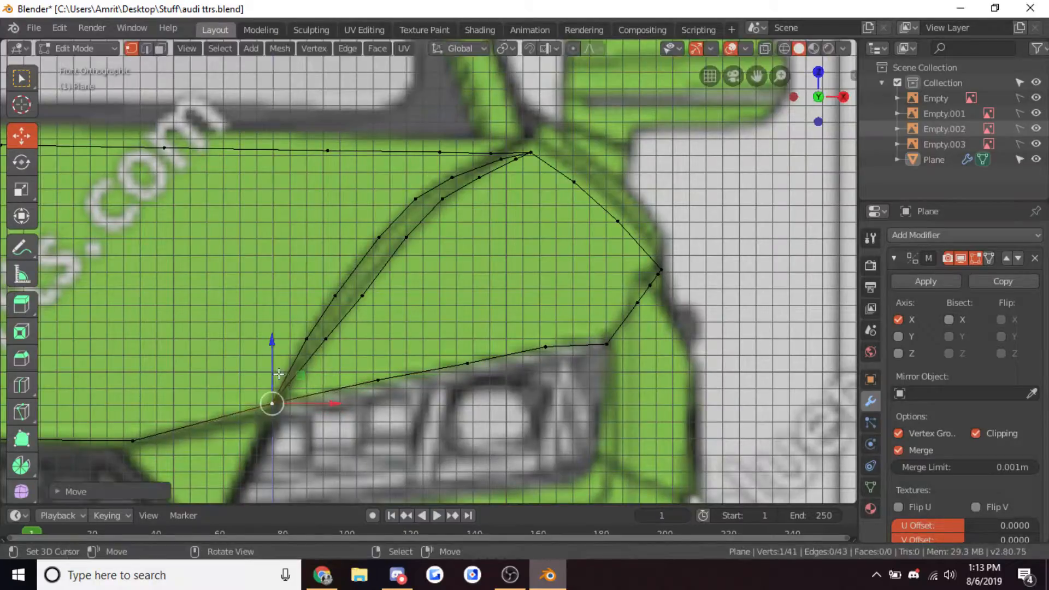
Adjust the headlight's outer corner vertex along Z in front view, and leave mesh editing
right_click(606, 343)
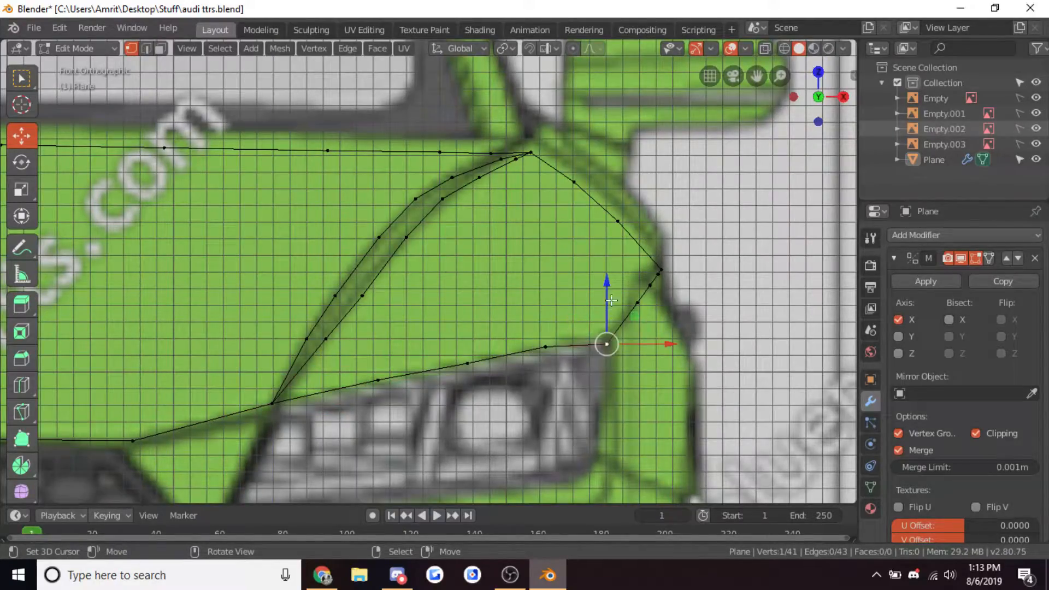
key("g")
key("z")
left_click(607, 293)
key("Tab")
scroll(481, 331, "down", 6)
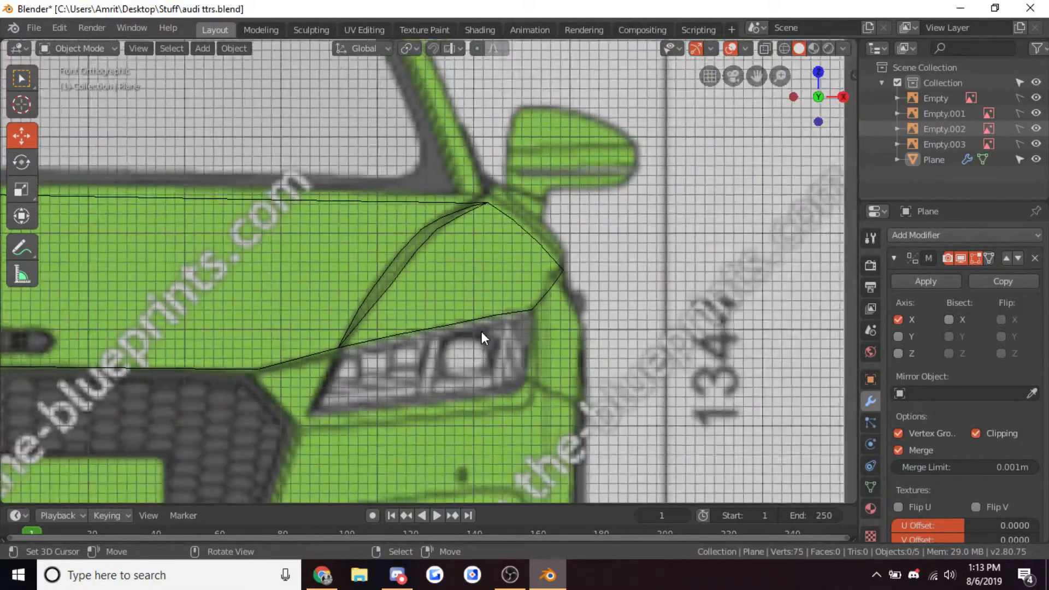
Examine the headlight outline in perspective and against the side blueprint
middle_click_drag(520, 345, 519, 425)
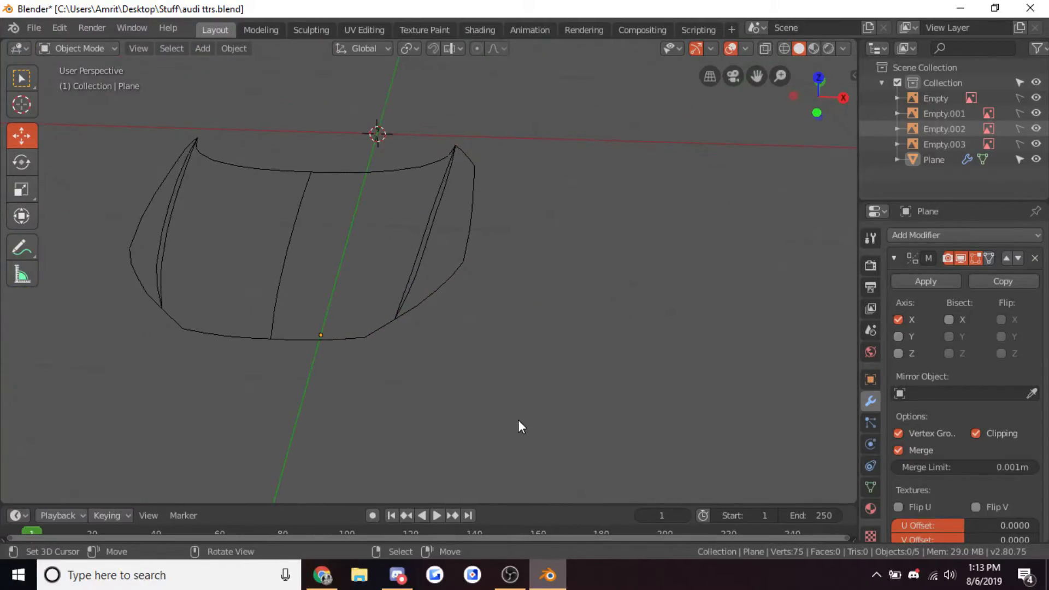
key("KP_3")
key("Tab")
key("Tab")
middle_click_drag(469, 348, 467, 302)
scroll(468, 301, "up", 3)
key("Tab")
key("Tab")
key("KP_3")
key("Tab")
key("Tab")
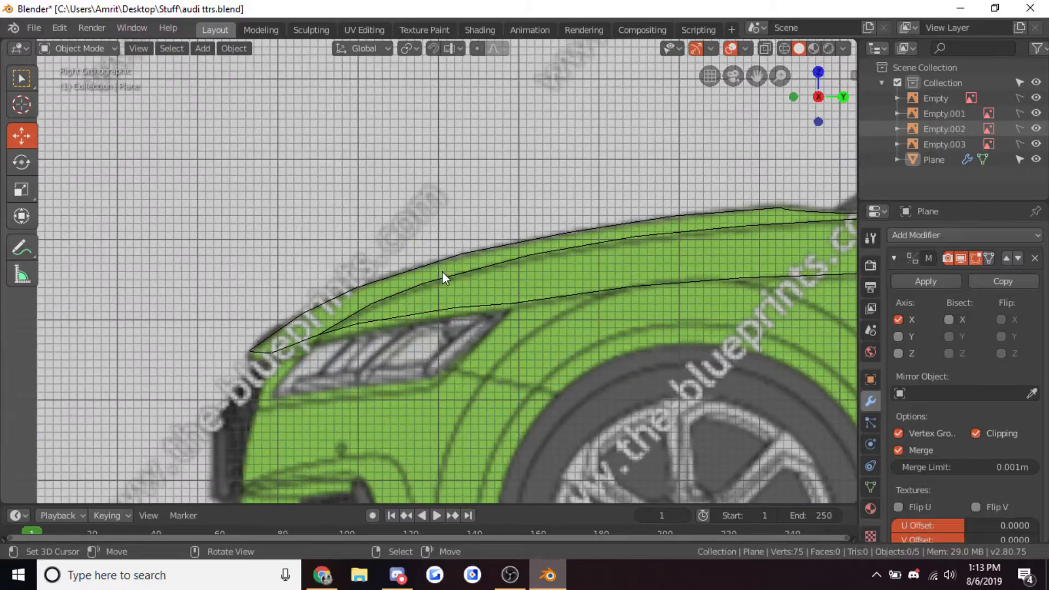
Adjust the headlight-edge vertices in side view to follow the headlight's upper outline smoothly
key("Tab")
scroll(471, 304, "up", 2)
left_click_drag(473, 278, 471, 281)
right_click(409, 335)
right_click(330, 343, "shift")
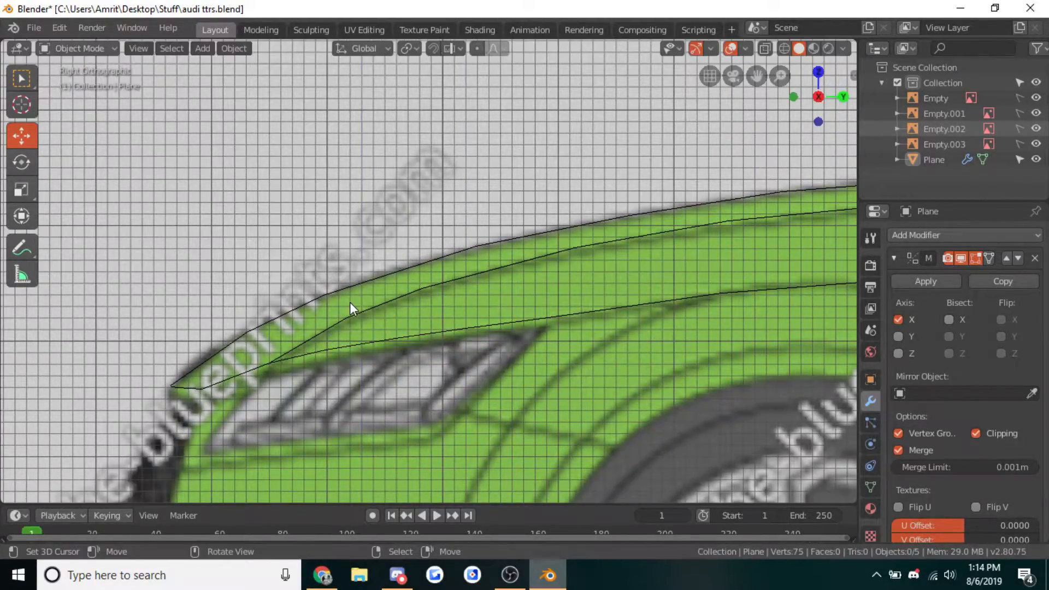
Fill a triangular face at the front tip of the crease strip between hood and fender in top view
key("KP_1")
scroll(350, 303, "down", 8)
key("Tab")
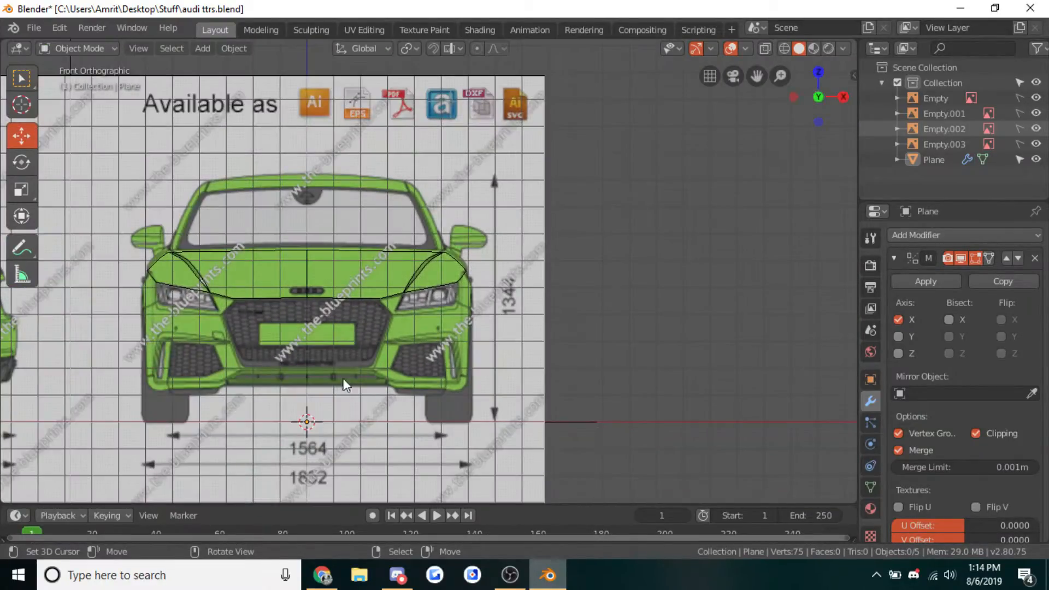
middle_click_drag(343, 373, 342, 427)
scroll(342, 428, "up", 1)
key("KP_7")
key("Tab")
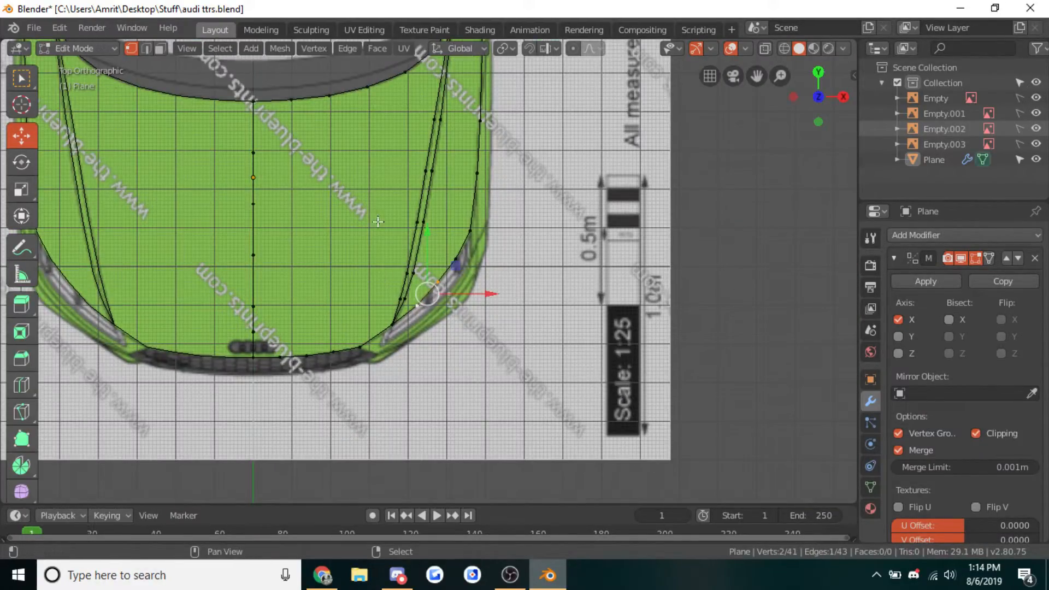
scroll(377, 254, "up", 1)
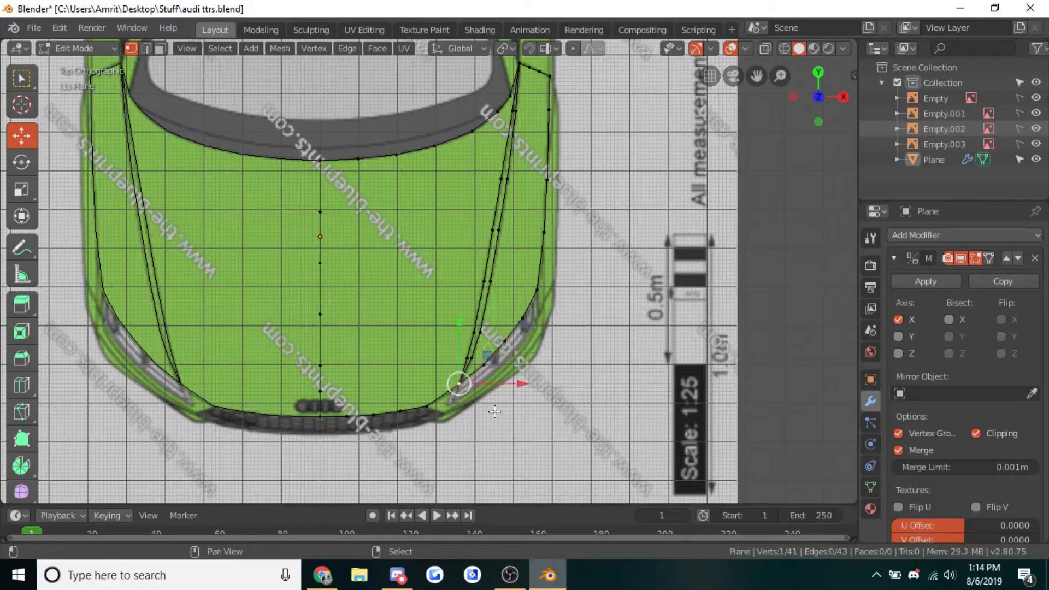
scroll(475, 362, "up", 3)
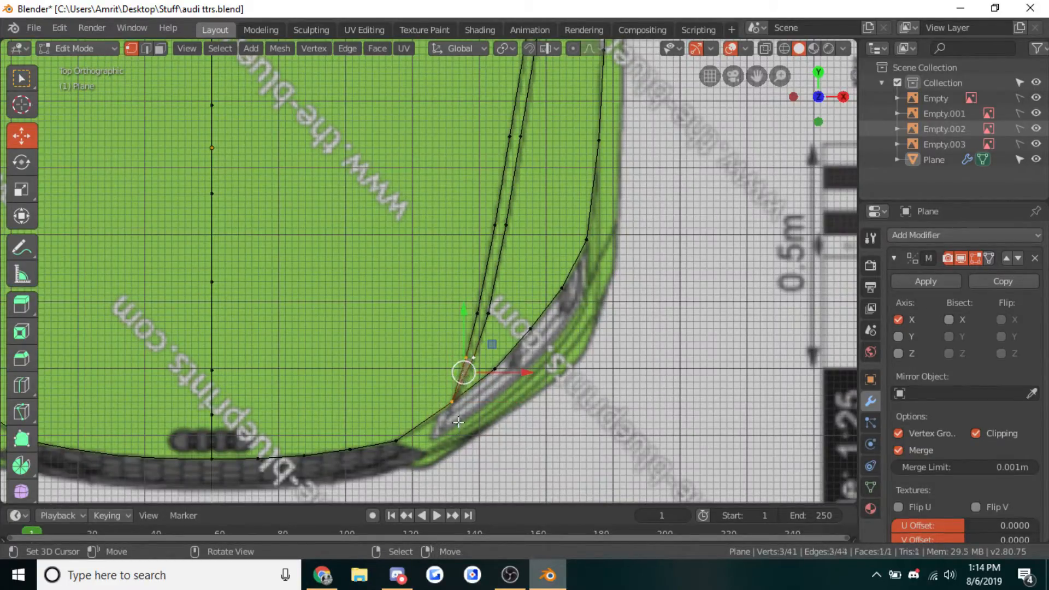
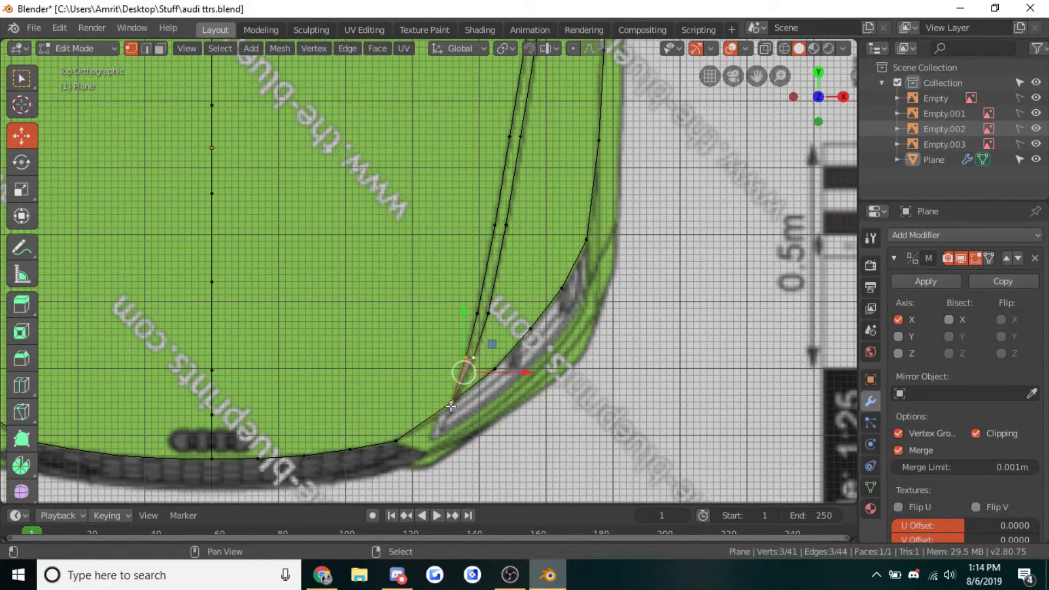
Fill the rest of the crease strip with faces up to the windshield corner in top view
scroll(500, 342, "down", 3)
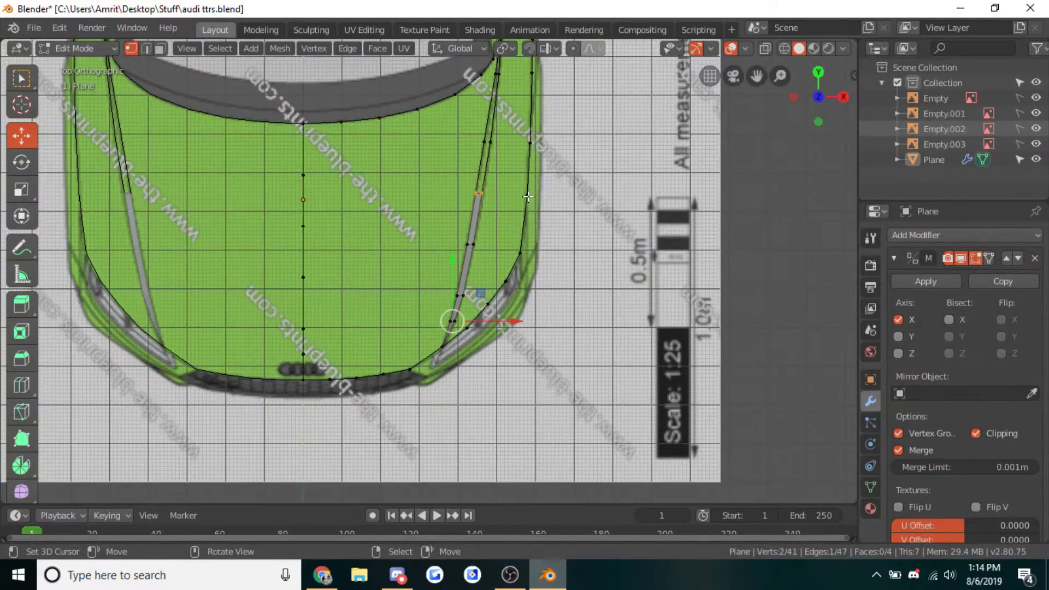
middle_click_drag(527, 197, 505, 368, "shift")
key("f")
key("f")
key("f")
scroll(460, 268, "up", 1)
scroll(517, 198, "down", 3)
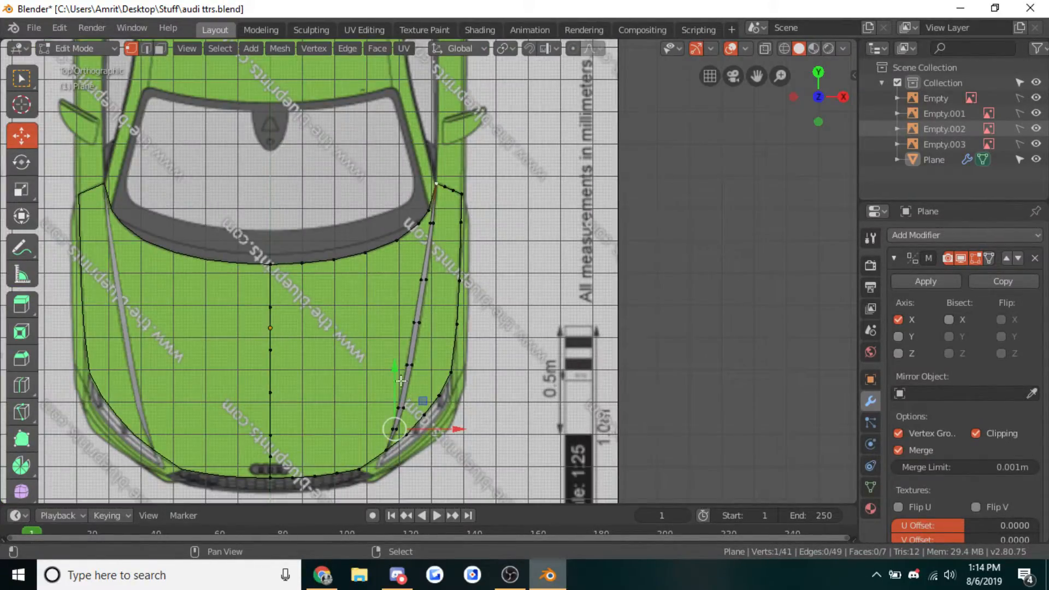
middle_click_drag(356, 412, 376, 387, "shift")
scroll(376, 387, "up", 1)
scroll(395, 439, "up", 1)
right_click(405, 436)
scroll(405, 435, "down", 1)
middle_click_drag(329, 360, 371, 366, "shift")
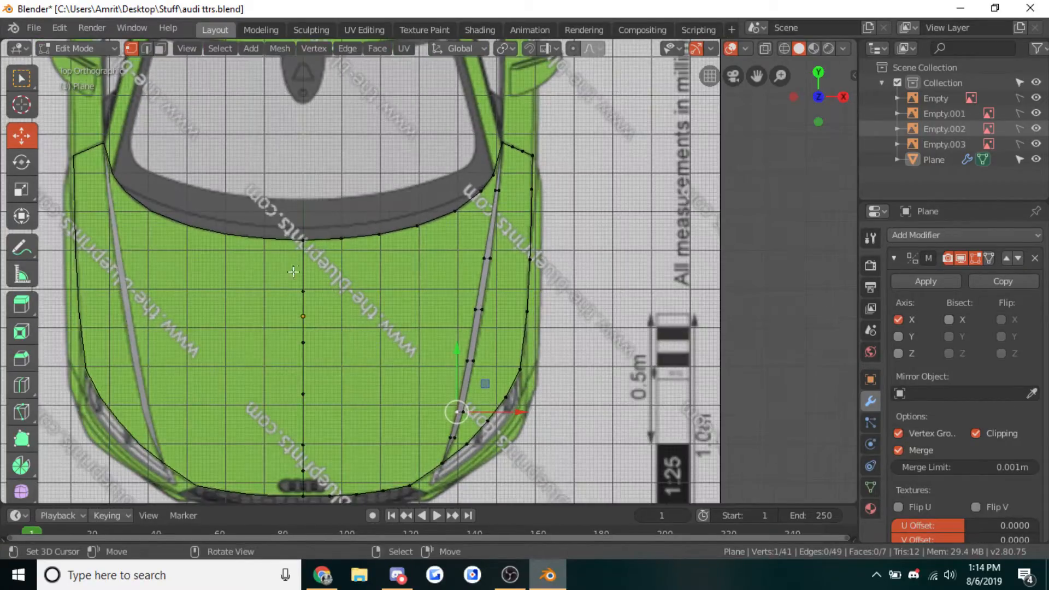
Try to Grid Fill the hood between its centre line and the inner crease edge, and undo the attempt
middle_click_drag(292, 265, 308, 239, "shift")
right_click(299, 201)
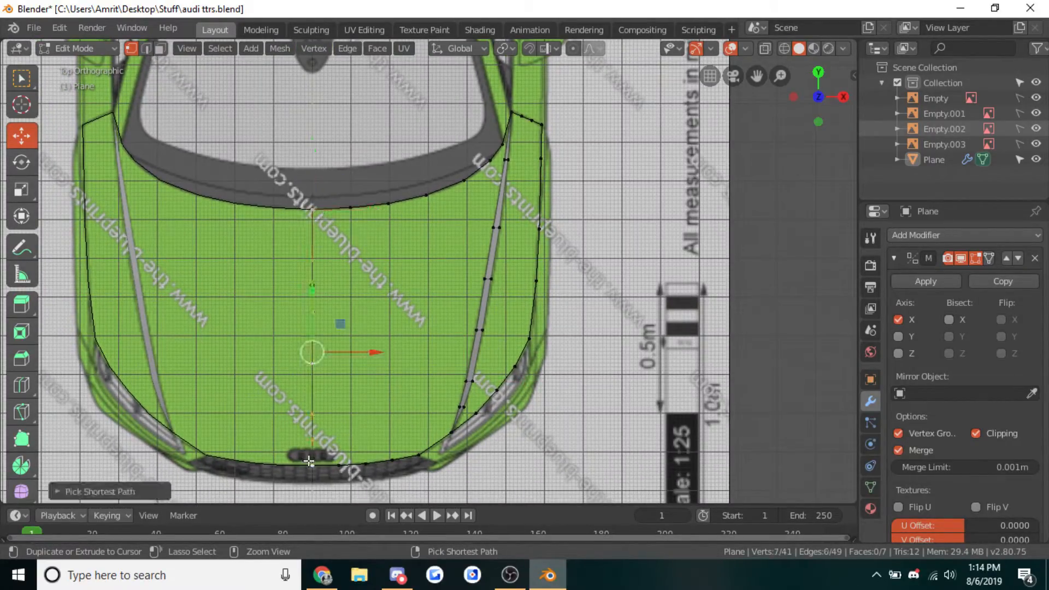
right_click(309, 461, "ctrl")
key("alt+a")
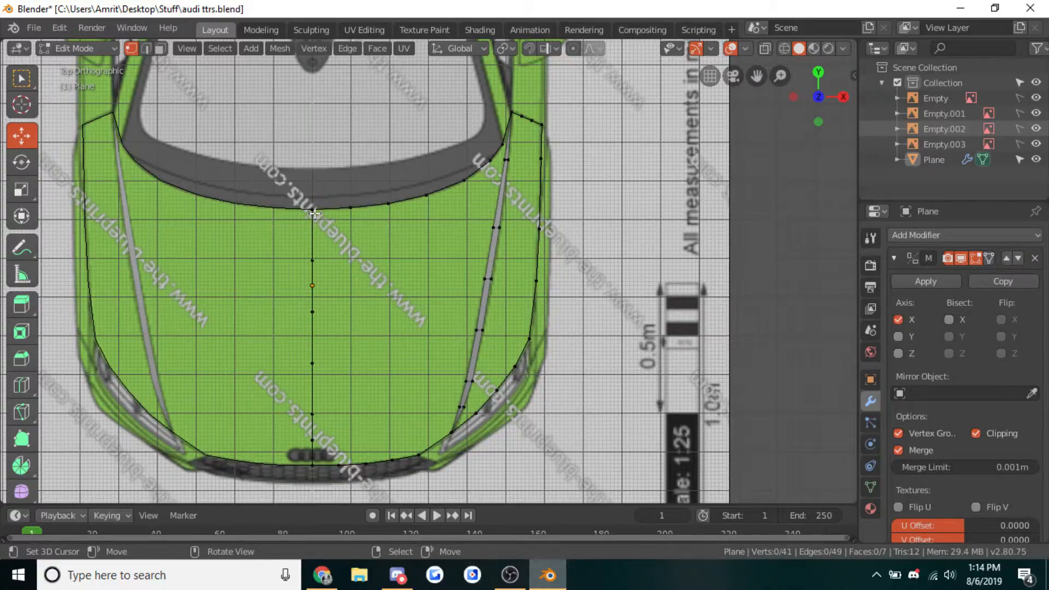
right_click(309, 462, "ctrl")
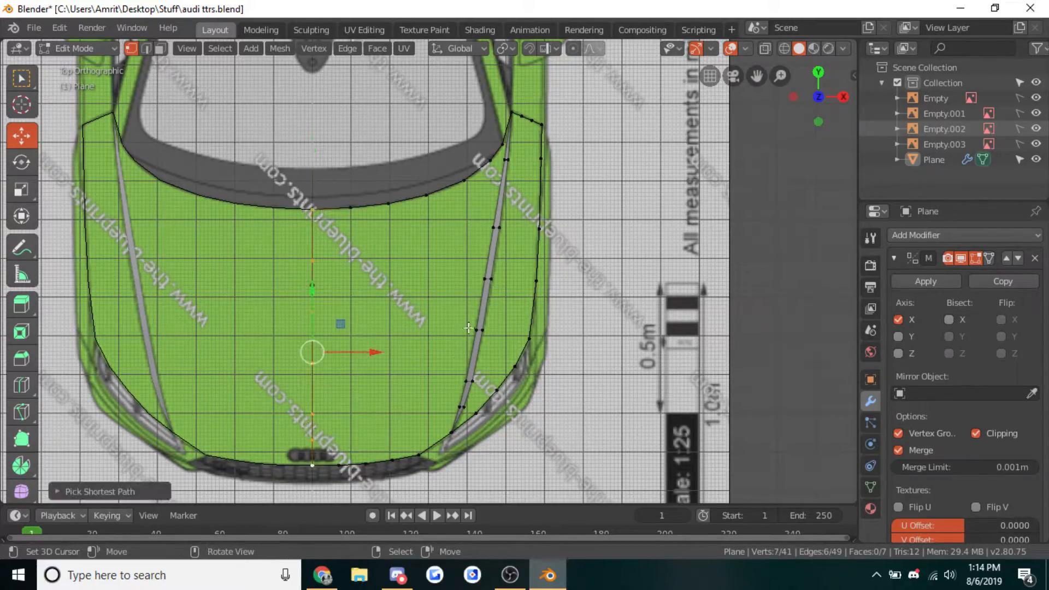
right_click(507, 176, "ctrl")
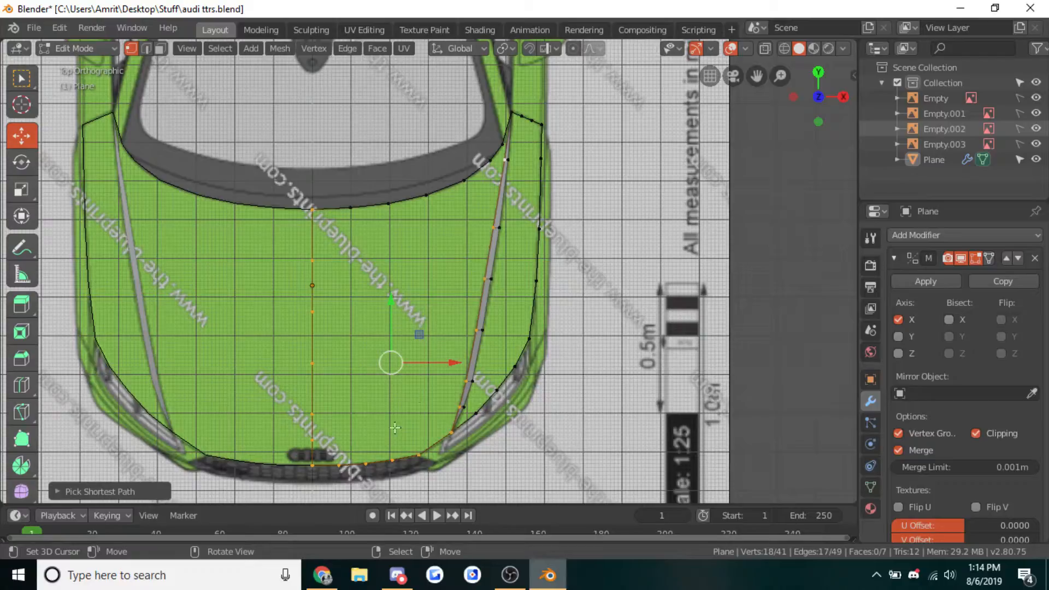
key("c")
left_click_drag(341, 470, 410, 465, "shift")
key("Escape")
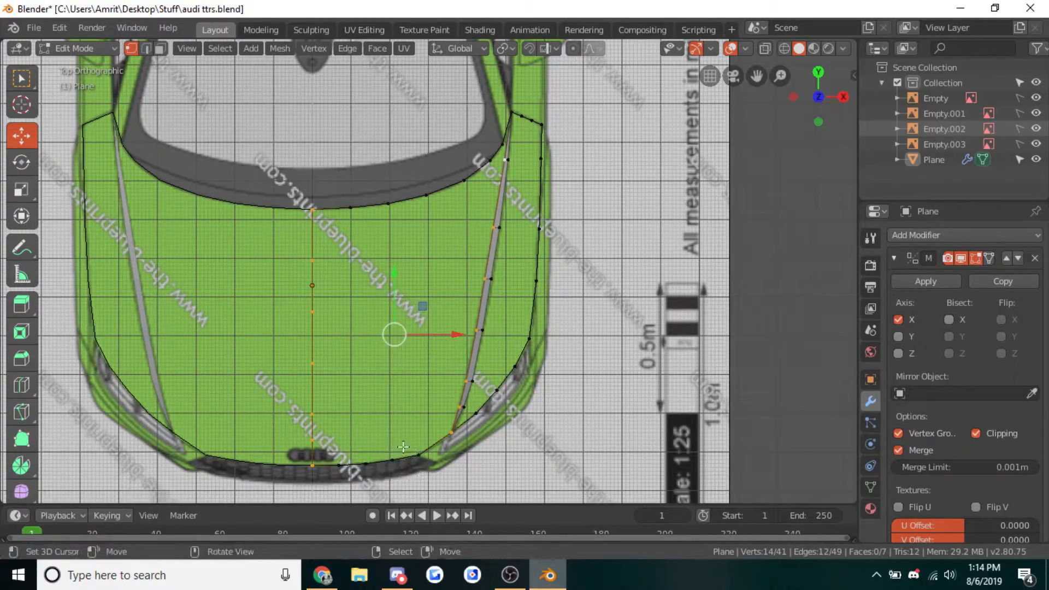
key("ctrl+f")
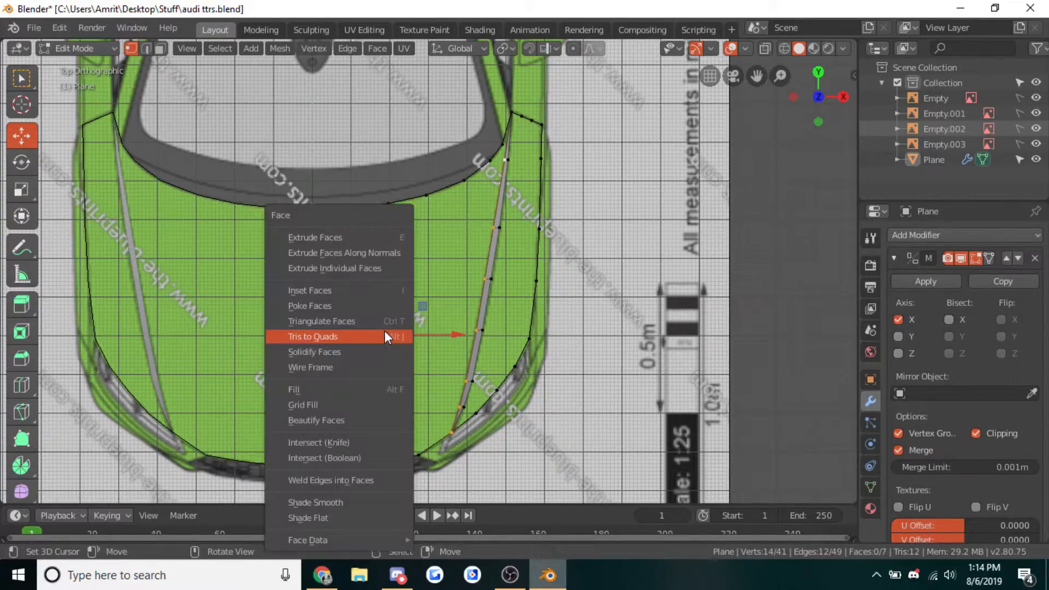
left_click(310, 404)
key("ctrl+z")
Duplicate a fender vertex into the empty area beside the top blueprint and extrude it along Y into a straight three-vertex line
left_click(484, 280)
scroll(428, 274, "up", 2)
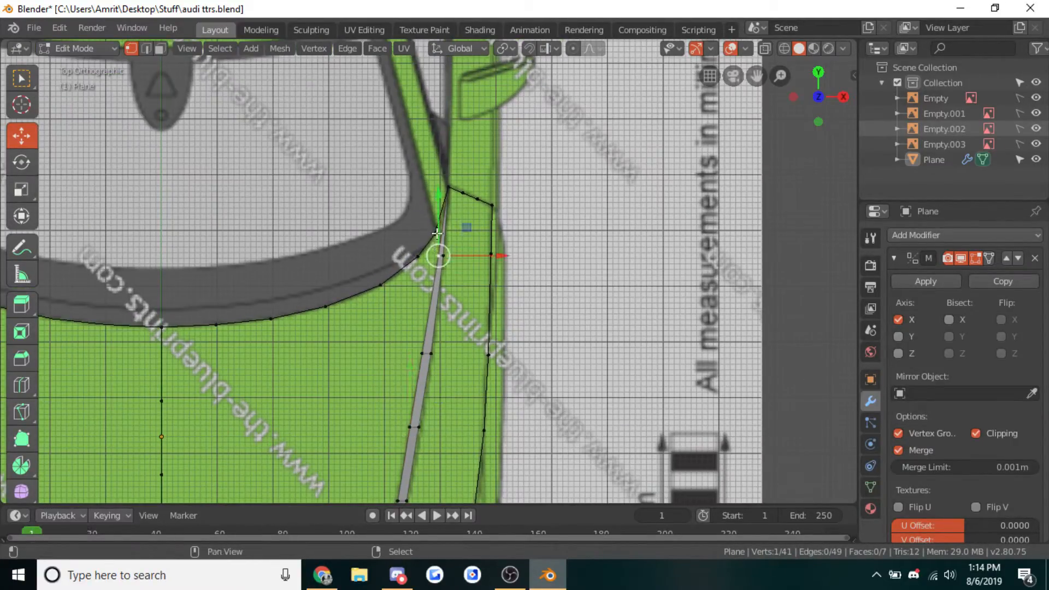
scroll(440, 284, "down", 5)
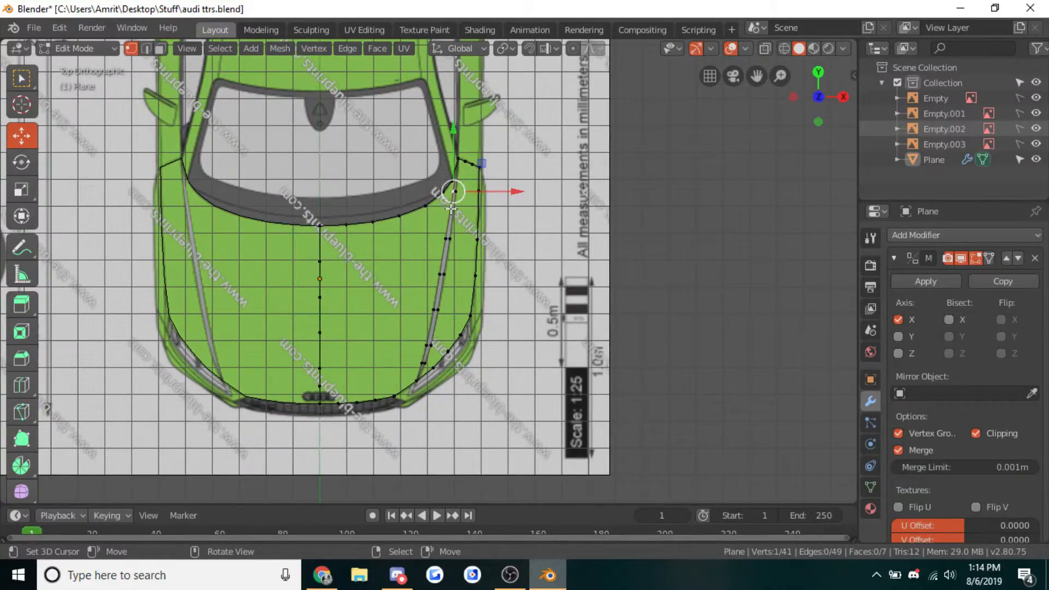
scroll(350, 275, "down", 5)
scroll(424, 362, "up", 3)
right_click(471, 253)
key("shift+d")
right_click(479, 250)
key("e")
key("x")
left_click(569, 252)
left_click_drag(548, 224, 543, 263)
key("e")
key("y")
left_click_drag(538, 309, 667, 296)
Duplicate the three-vertex line and place the copy parallel to it, farther from the car along X
left_click(552, 274, "alt")
key("shift+d")
right_click(564, 274)
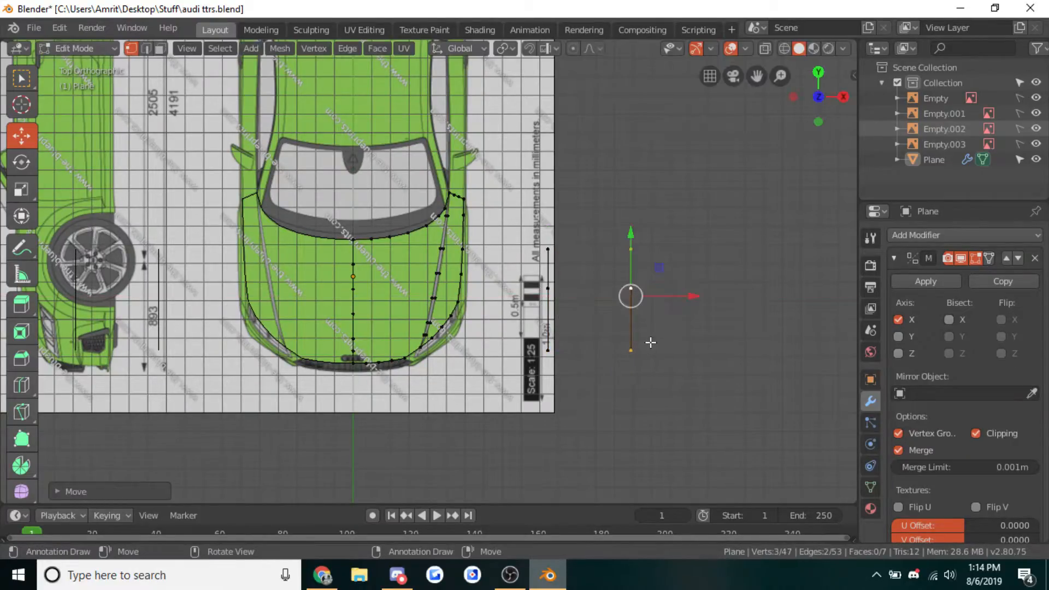
Connect the front ends of the two parallel lines and subdivide the new edge with four cuts
right_click(631, 349)
right_click(548, 350, "shift")
key("f")
key("ctrl+r")
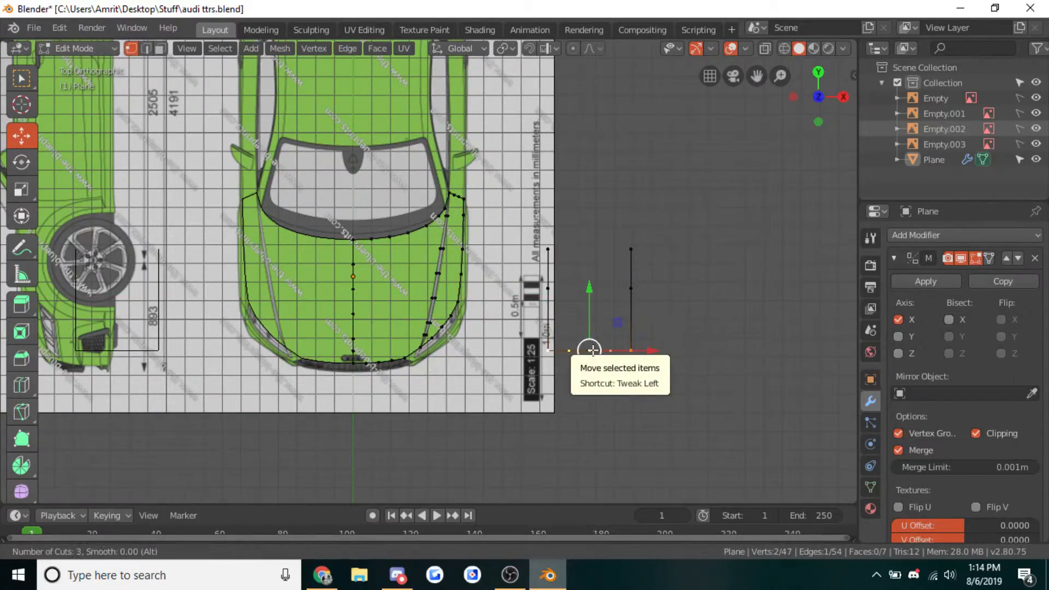
left_click(592, 350)
Connect the rear ends of the two parallel lines and subdivide the new edge with four cuts
right_click(549, 249)
right_click(630, 248, "shift")
key("f")
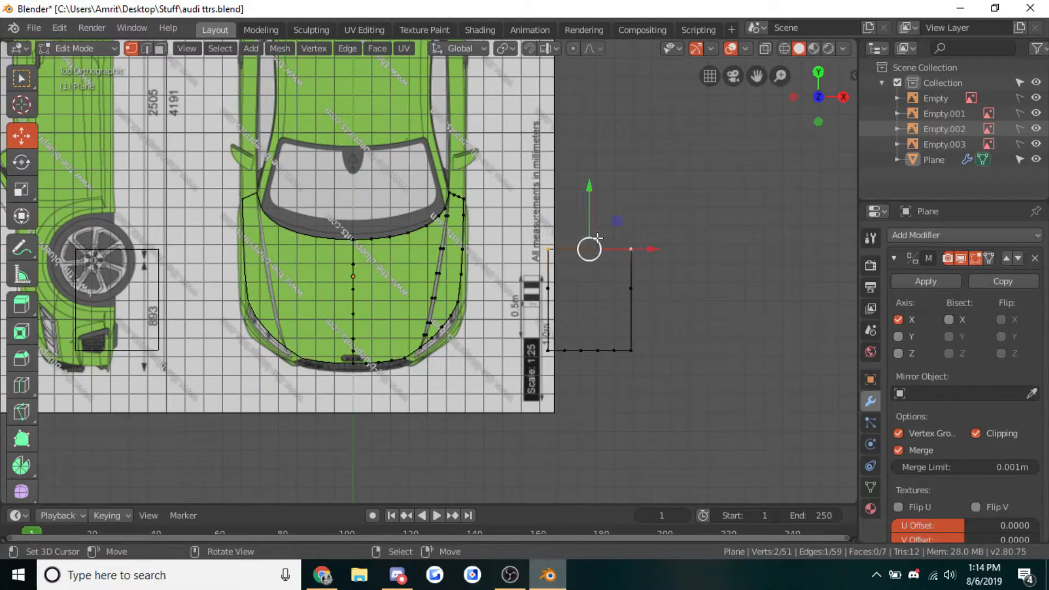
key("ctrl+r")
scroll(590, 249, "up", 2)
left_click(589, 249)
right_click(581, 293)
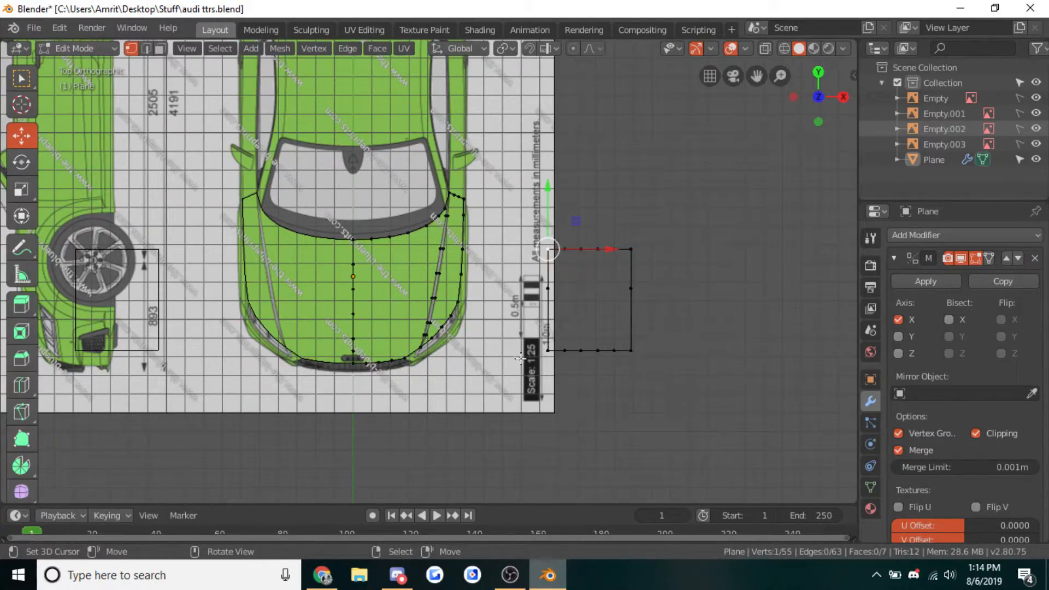
Grid Fill the test rectangle between its two three-vertex side lines
right_click(548, 249)
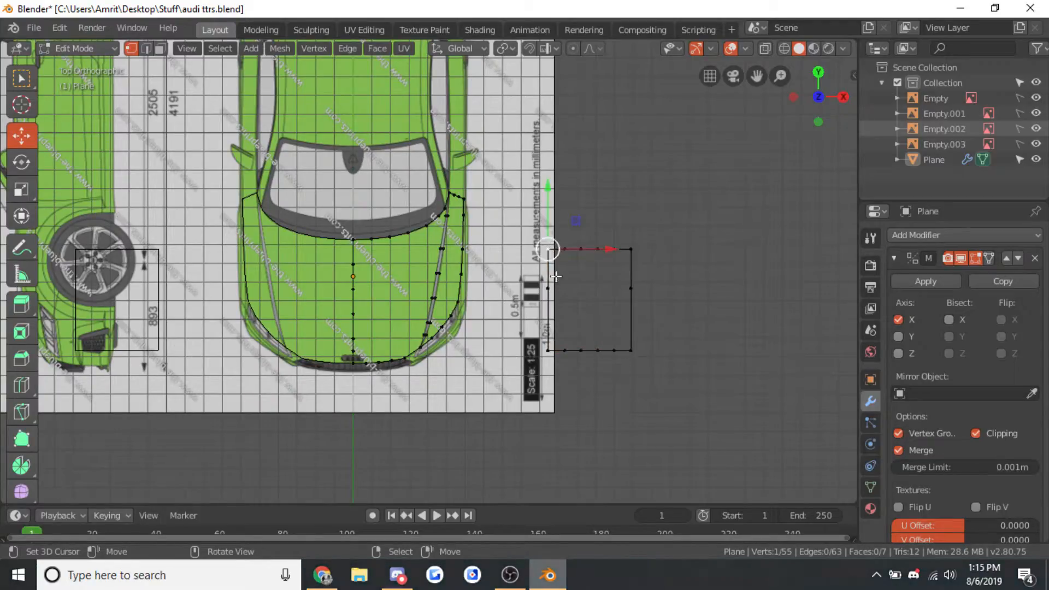
right_click(548, 351, "ctrl")
right_click(631, 249, "shift")
right_click(631, 350, "ctrl")
key("ctrl+f")
left_click(604, 297)
key("a")
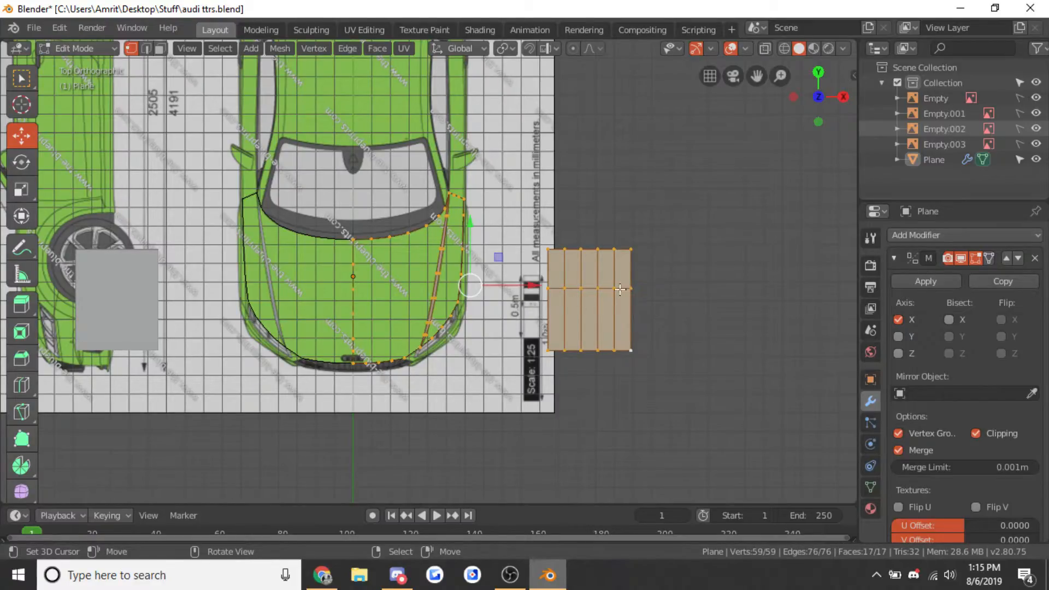
Inspect the filled test rectangle in perspective and undo its Grid Fill
key("Tab")
middle_click_drag(625, 290, 614, 246)
key("Tab")
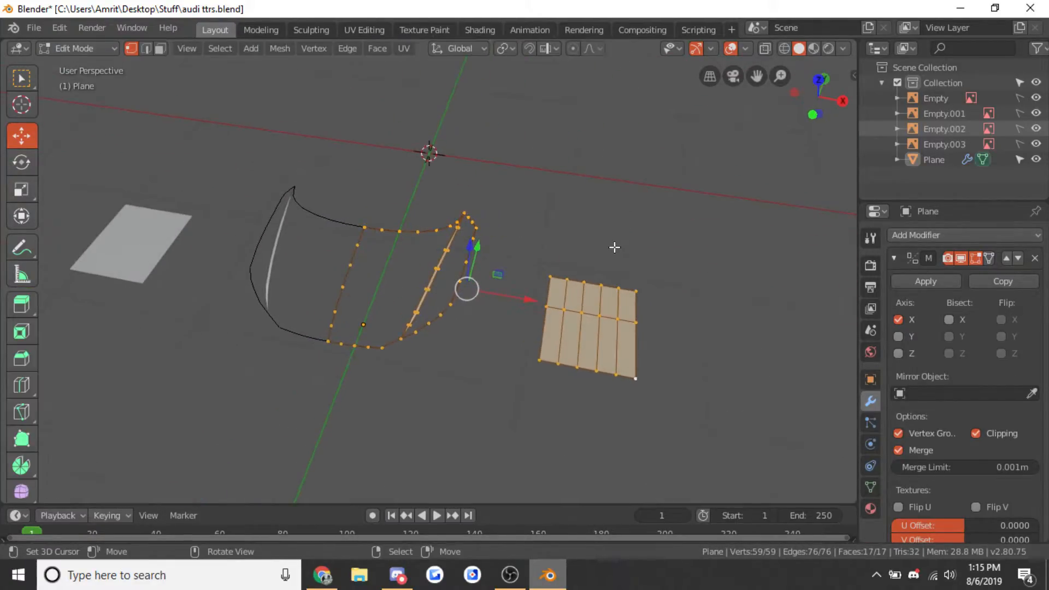
key("KP_7")
key("ctrl+z")
key("ctrl+z")
key("ctrl+z")
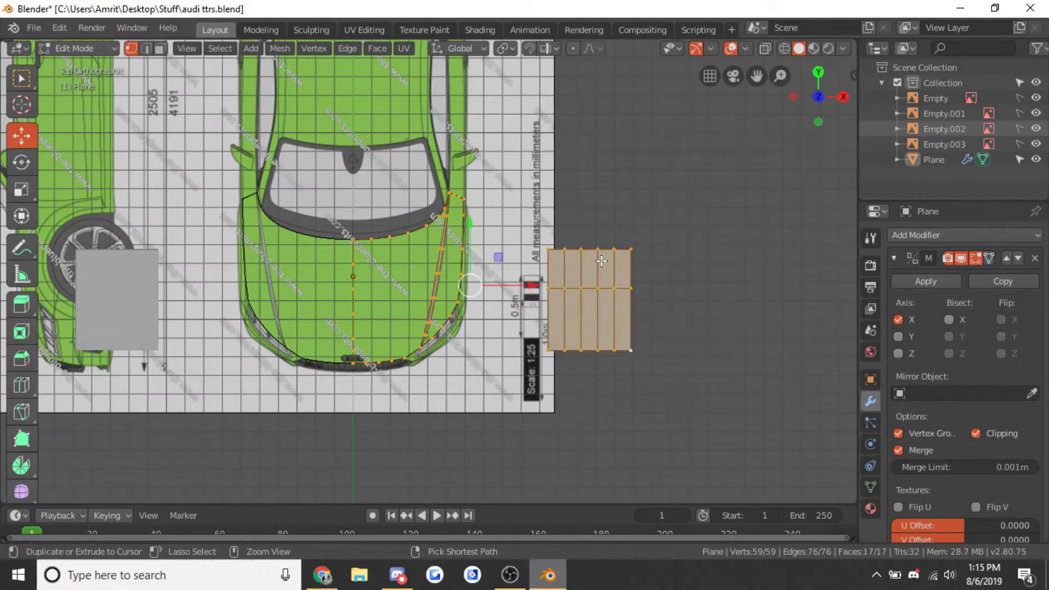
Select the test rectangle's front and rear six-vertex lines and Grid Fill between them
right_click(631, 249, "ctrl")
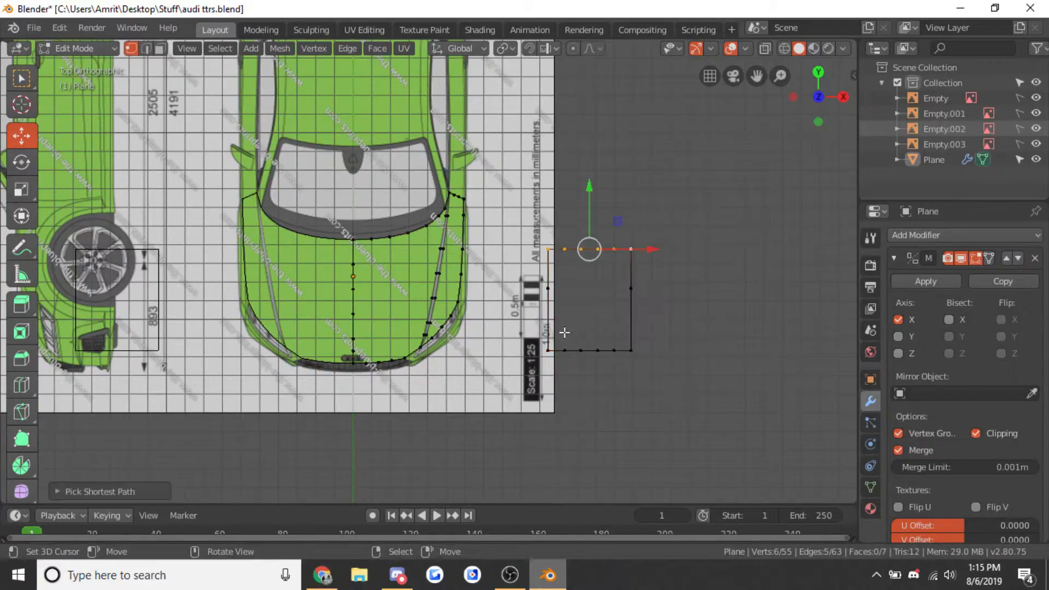
right_click(548, 350, "ctrl")
right_click(631, 350, "ctrl")
key("ctrl+f")
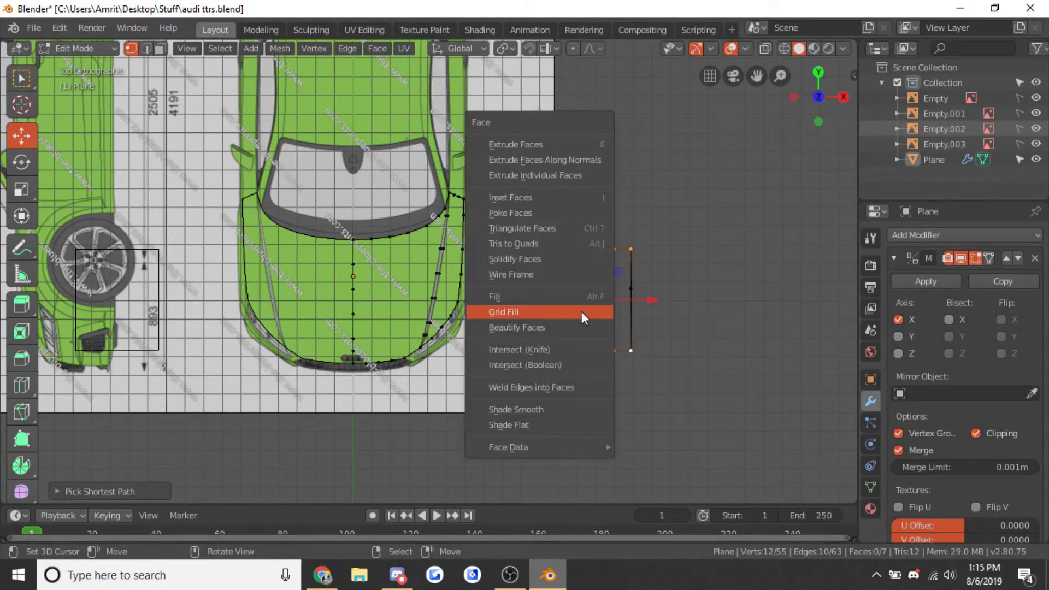
left_click(582, 310)
Delete the test rectangle and check the remaining hood and fender outline in Object Mode
key("x")
left_click(588, 306)
key("Tab")
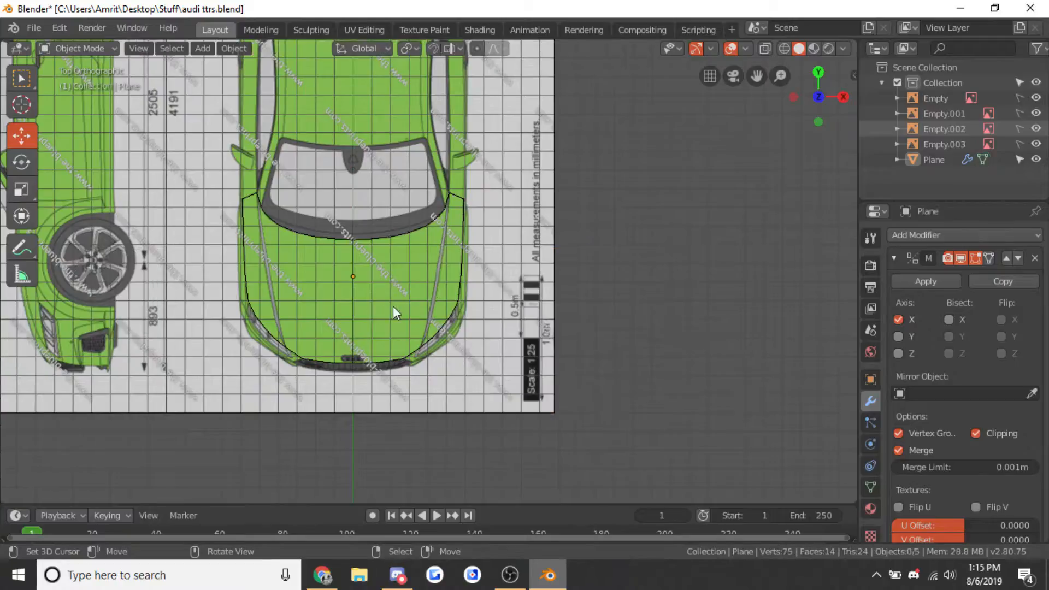
scroll(411, 330, "down", 3)
scroll(411, 331, "up", 4)
scroll(516, 347, "up", 3)
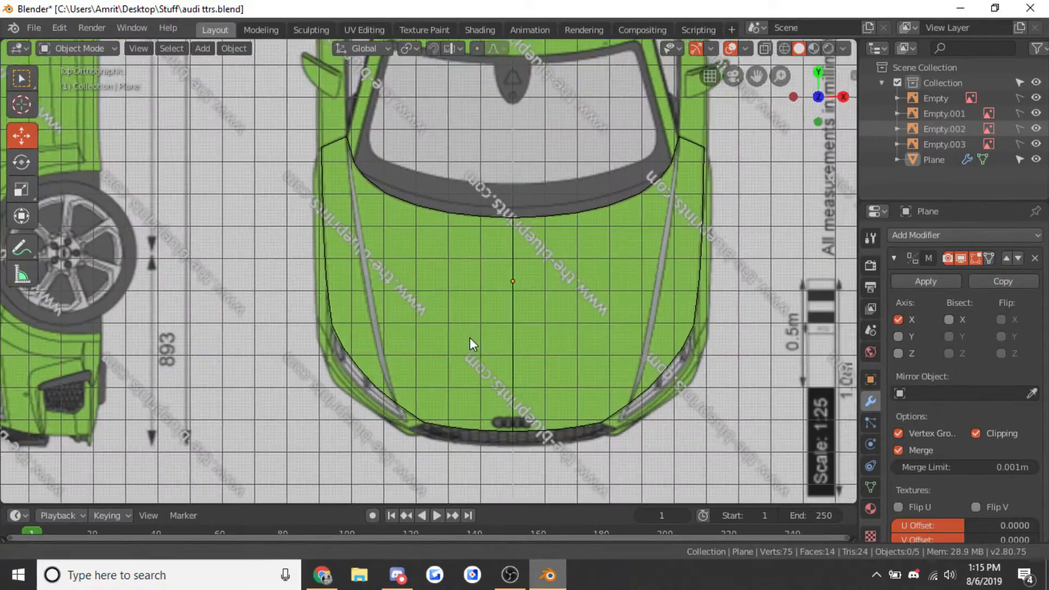
middle_click_drag(559, 363, 456, 232)
key("KP_7")
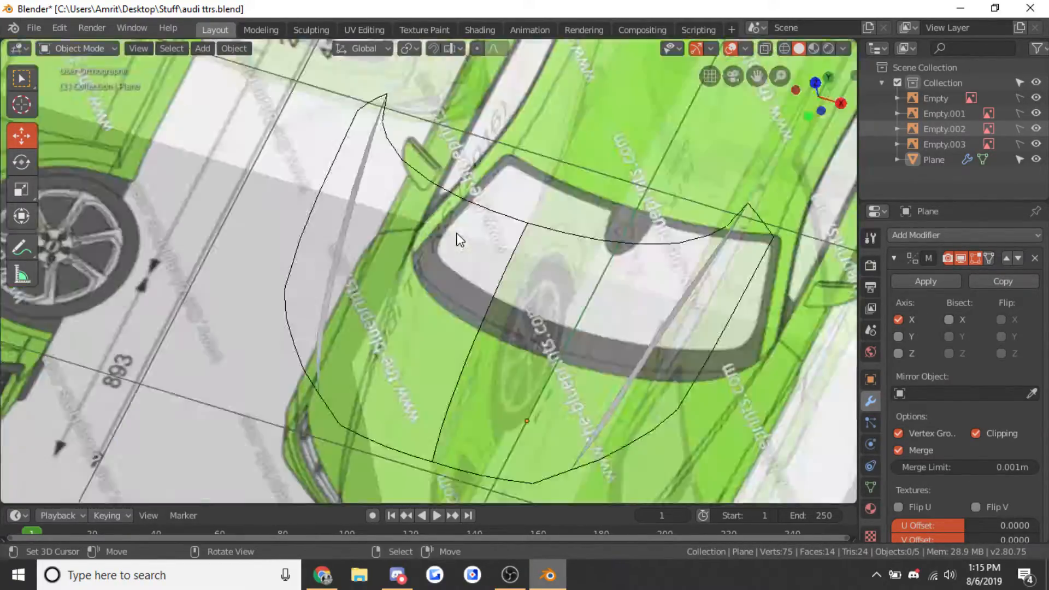
Add one centred loop cut to the rearmost segment of the fender's outer outline
key("Tab")
scroll(701, 242, "up", 5)
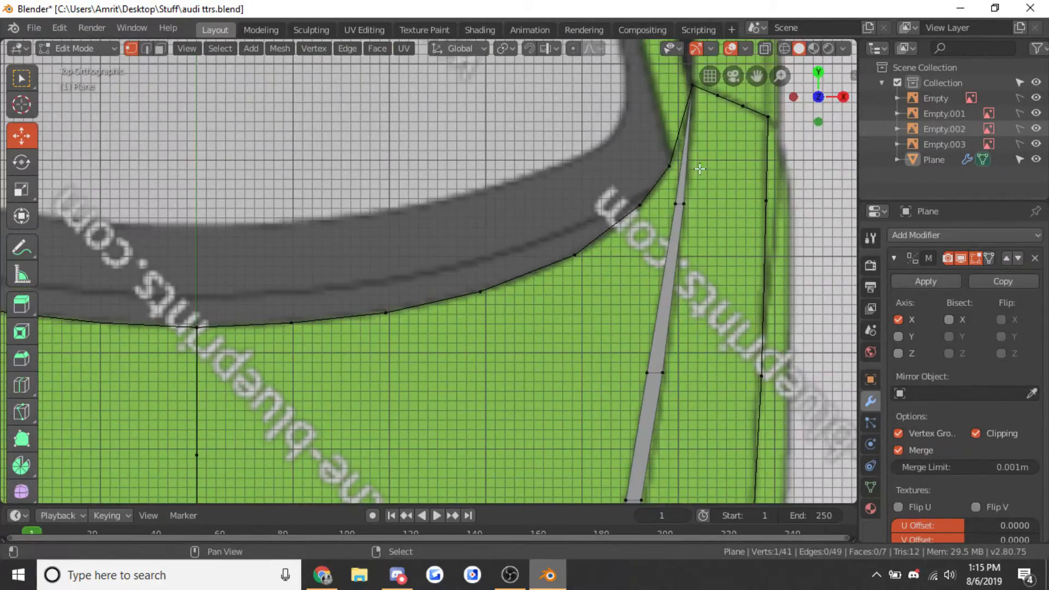
middle_click_drag(699, 168, 603, 230, "shift")
scroll(602, 230, "up", 2)
key("ctrl+r")
left_click(777, 202)
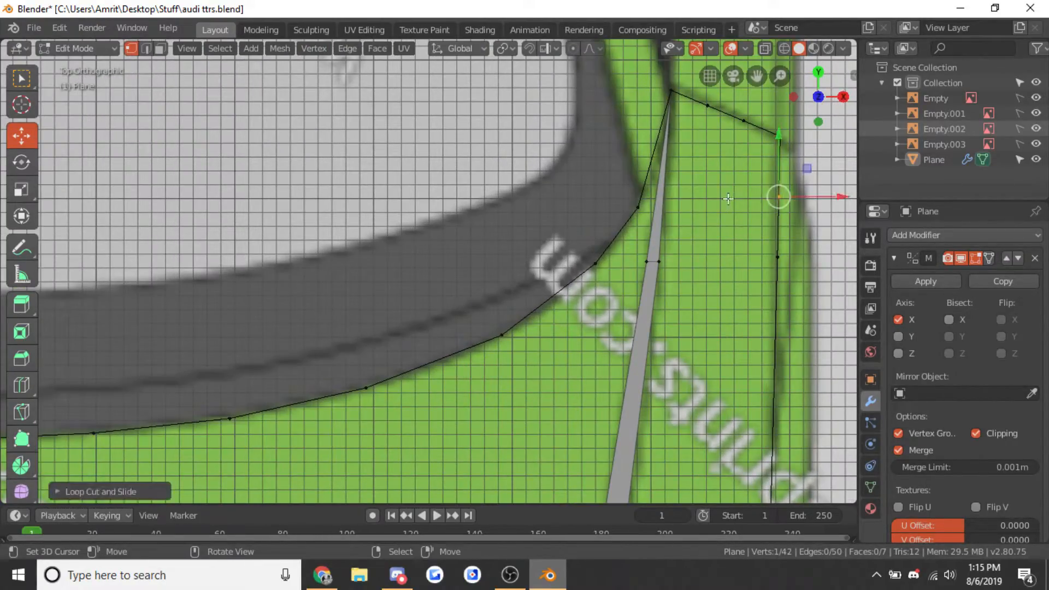
key("Escape")
middle_click_drag(666, 235, 616, 276, "shift")
scroll(616, 276, "up", 1)
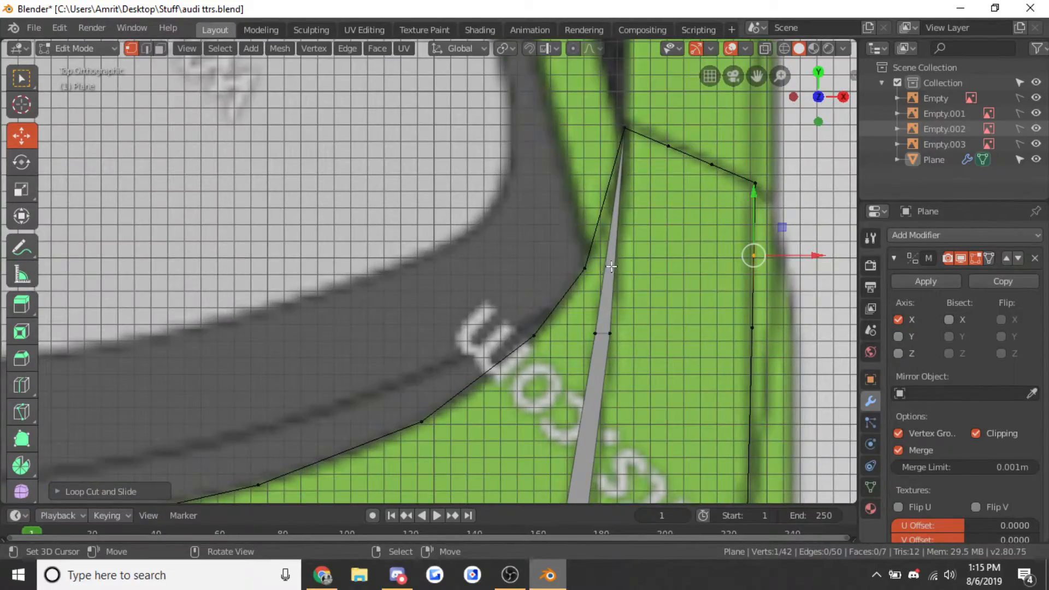
key("ctrl+r")
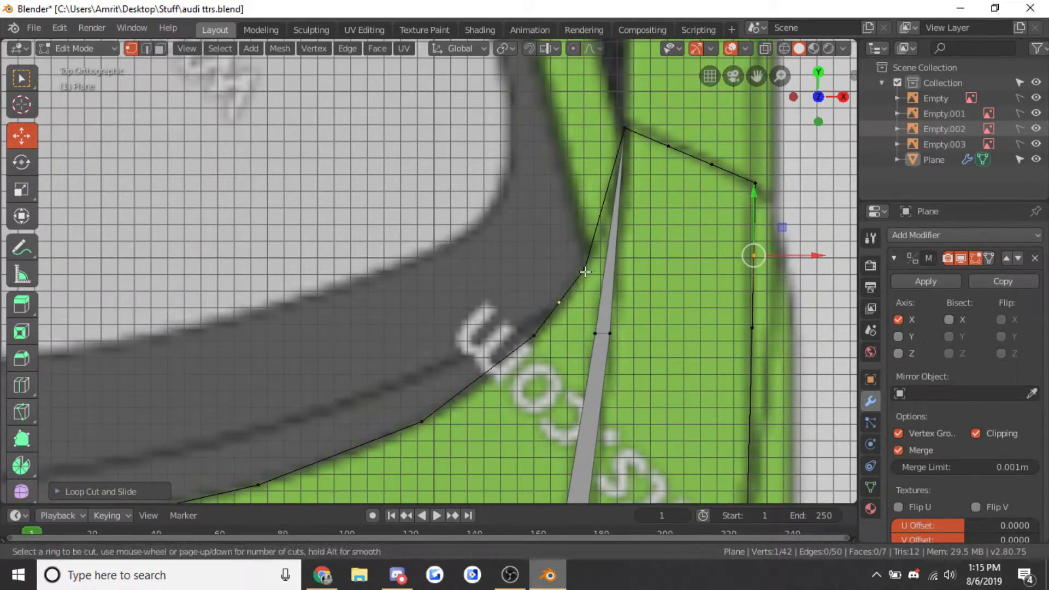
key("Escape")
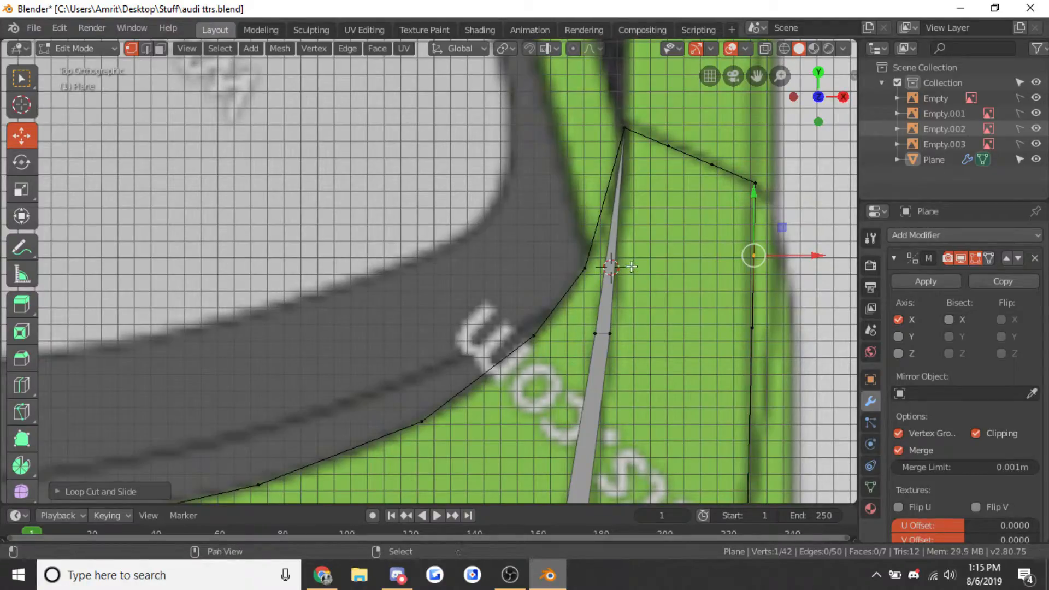
scroll(630, 266, "down", 10)
scroll(578, 281, "up", 6)
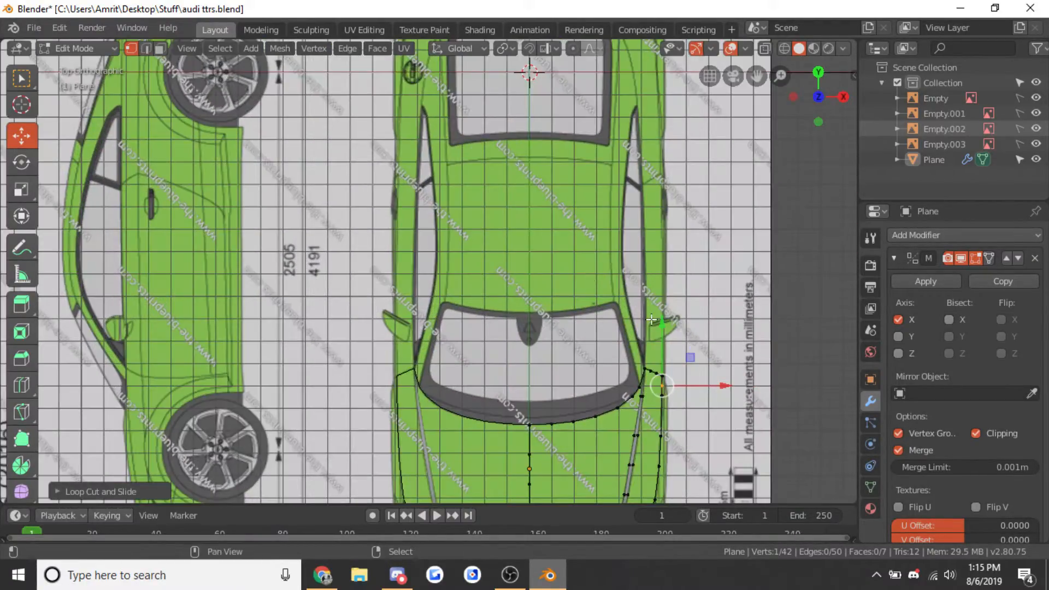
scroll(651, 319, "up", 8)
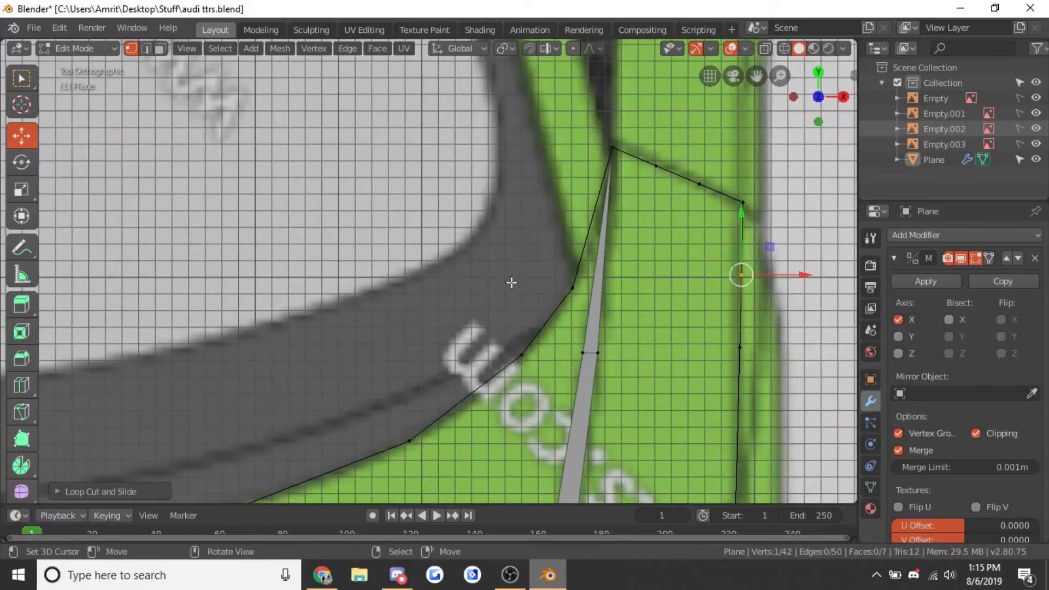
Knife-cut across the narrow strip between hood and fender, level with the windshield corner vertex
scroll(512, 282, "up", 3)
key("k")
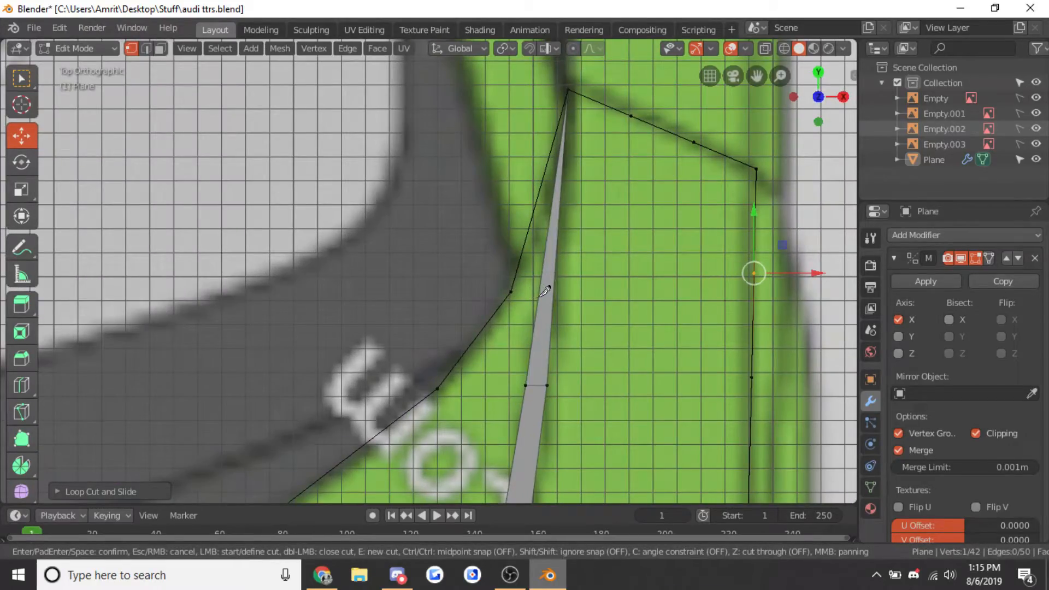
left_click(544, 290)
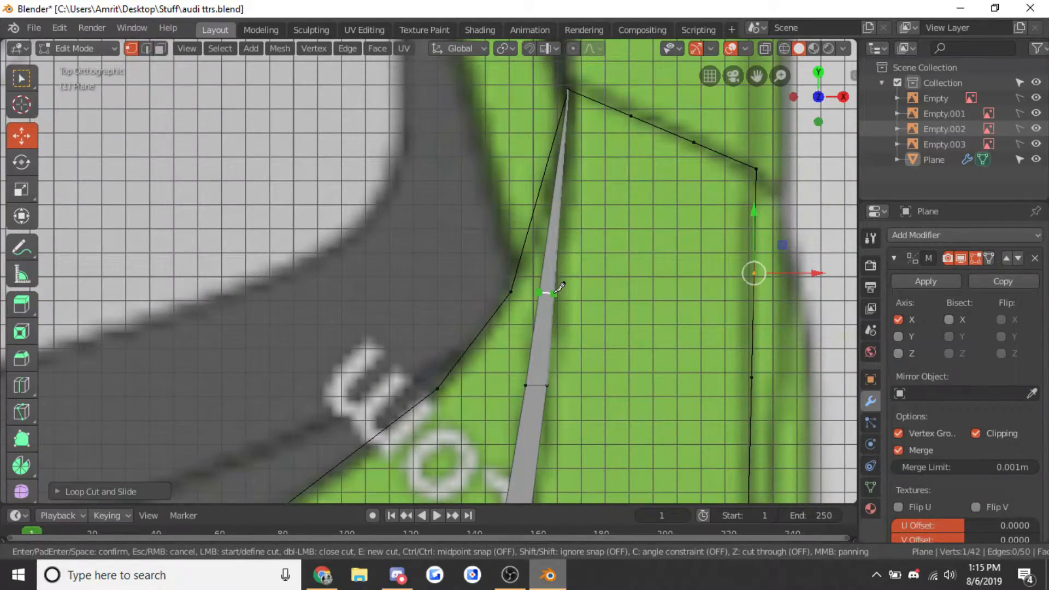
left_click(554, 293)
key("Return")
Fill the gap between the windshield corner outline and the narrow strip with faces down to the strip's next vertex
scroll(486, 308, "down", 2)
right_click(523, 147)
right_click(503, 285, "shift")
key("f")
right_click(525, 155, "shift")
scroll(500, 241, "down", 5)
middle_click_drag(477, 296, 515, 217, "shift")
key("f")
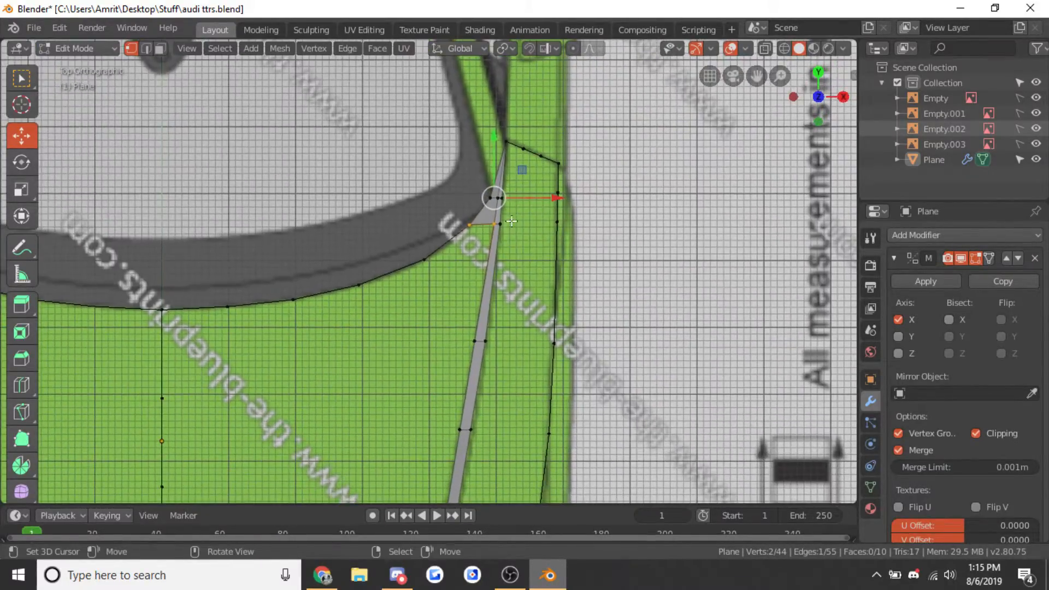
Select the strip's hood-side edge and the hood's centre line and Grid Fill between them
right_click(500, 224)
scroll(448, 189, "down", 5)
right_click(431, 394, "ctrl")
right_click(334, 416, "shift")
right_click(334, 239, "ctrl")
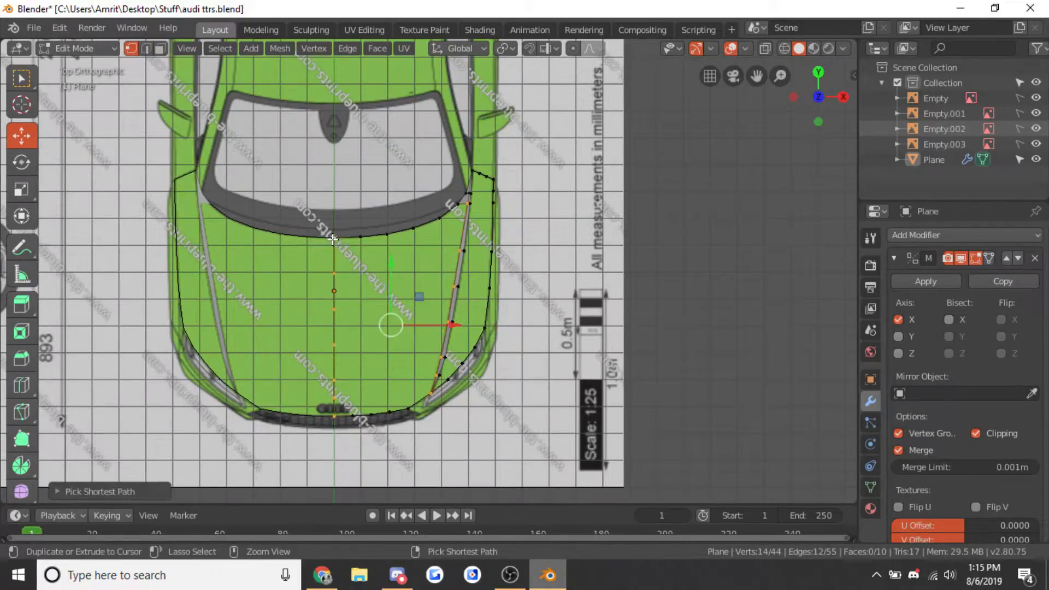
key("ctrl+f")
left_click(332, 239)
Check the filled hood in Object Mode and undo its Grid Fill
scroll(385, 251, "up", 2)
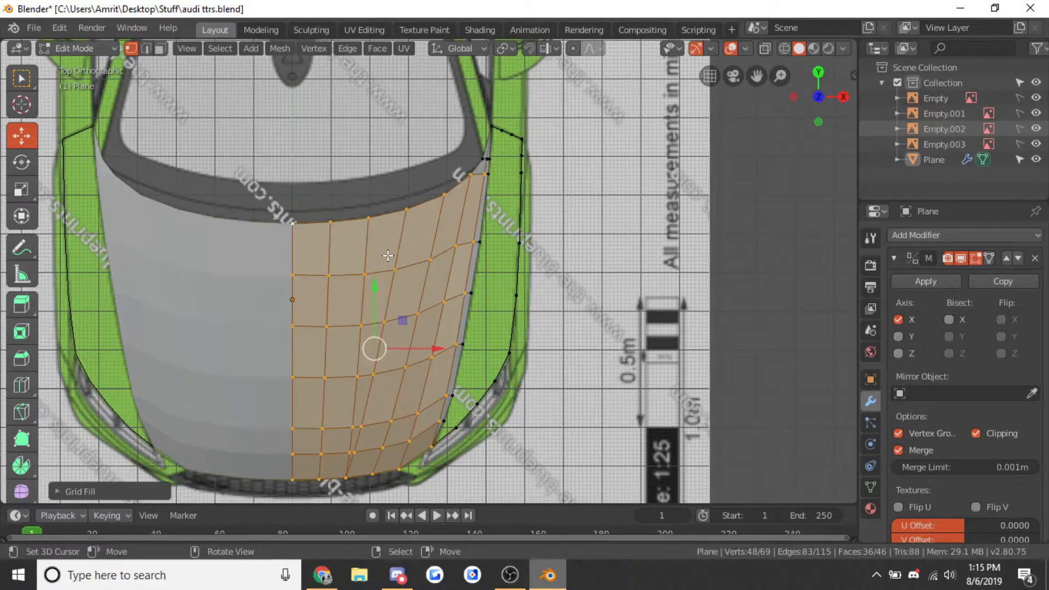
key("Tab")
key("Tab")
key("Tab")
key("Tab")
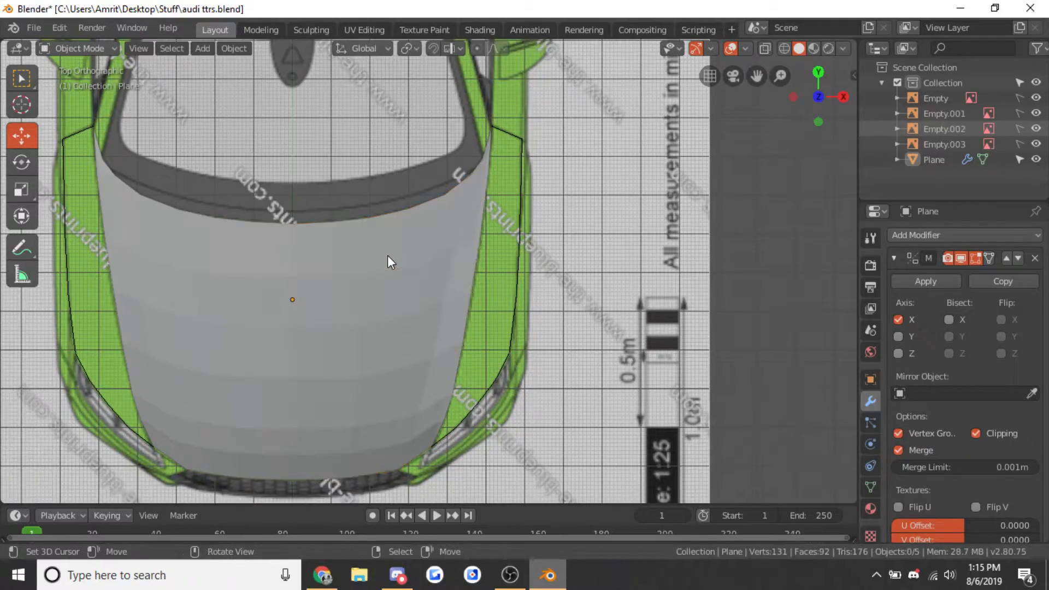
key("ctrl+z")
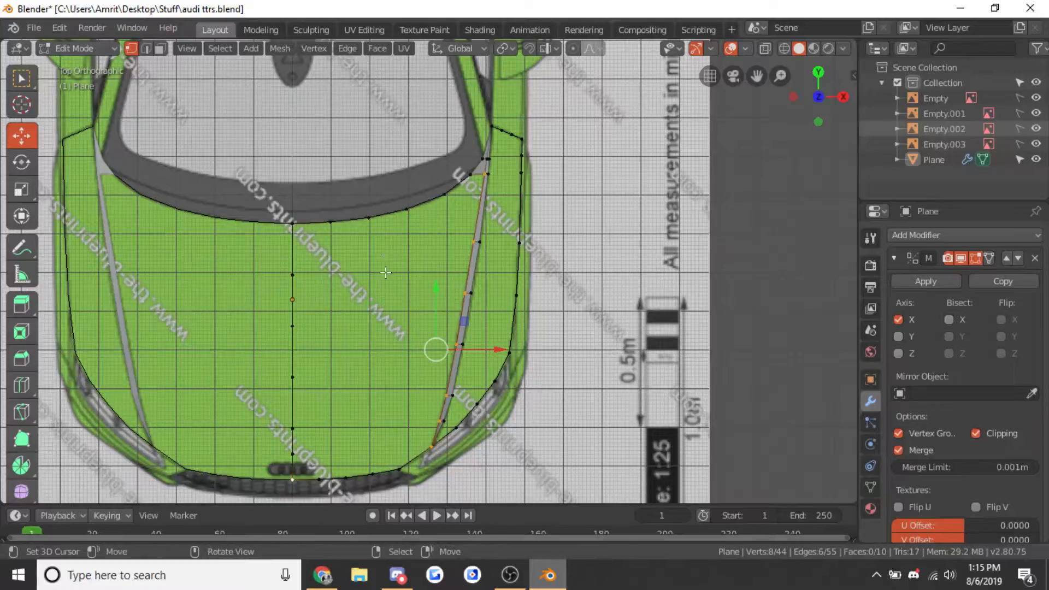
Undo the two-cut loop cut on the hood's front corner segment by the headlight and add a single cut there
scroll(464, 413, "up", 3)
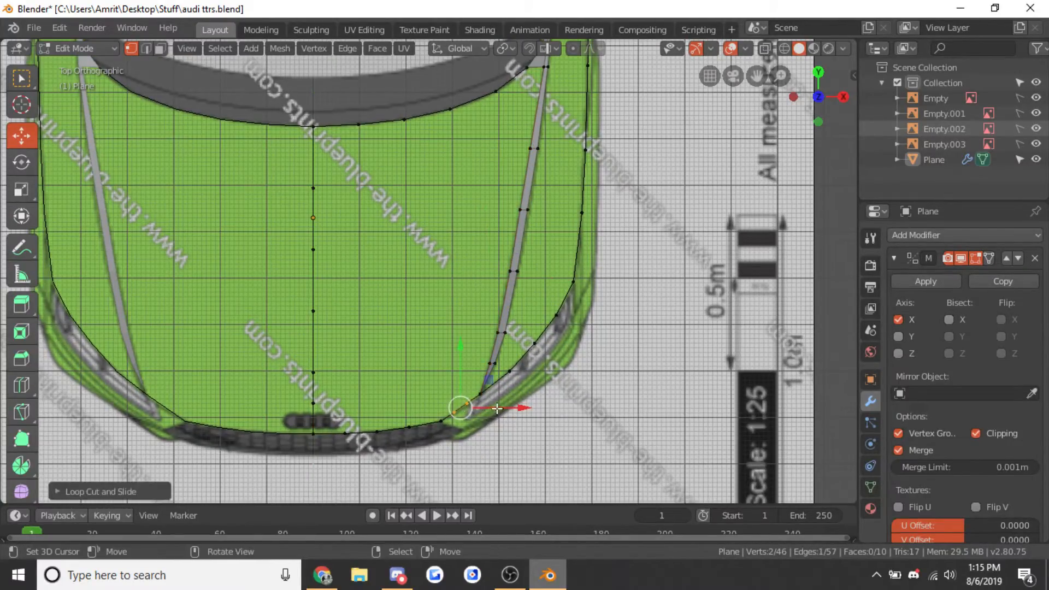
key("ctrl+z")
middle_click_drag(486, 415, 475, 387, "shift")
scroll(474, 388, "up", 3)
key("ctrl+r")
left_click(425, 375)
left_click_drag(453, 374, 457, 375)
scroll(411, 312, "down", 6)
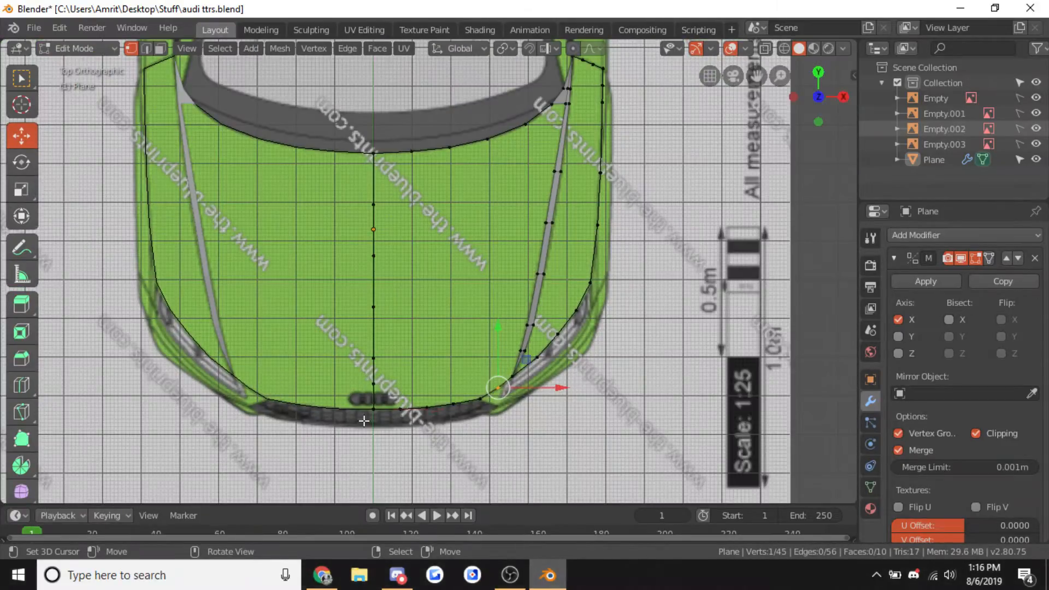
Grid Fill the hood between its front edge and windshield edge, and undo the fill
left_click(373, 409, "ctrl")
left_click(374, 155, "shift")
left_click(552, 103, "ctrl")
key("ctrl+f")
left_click(447, 225)
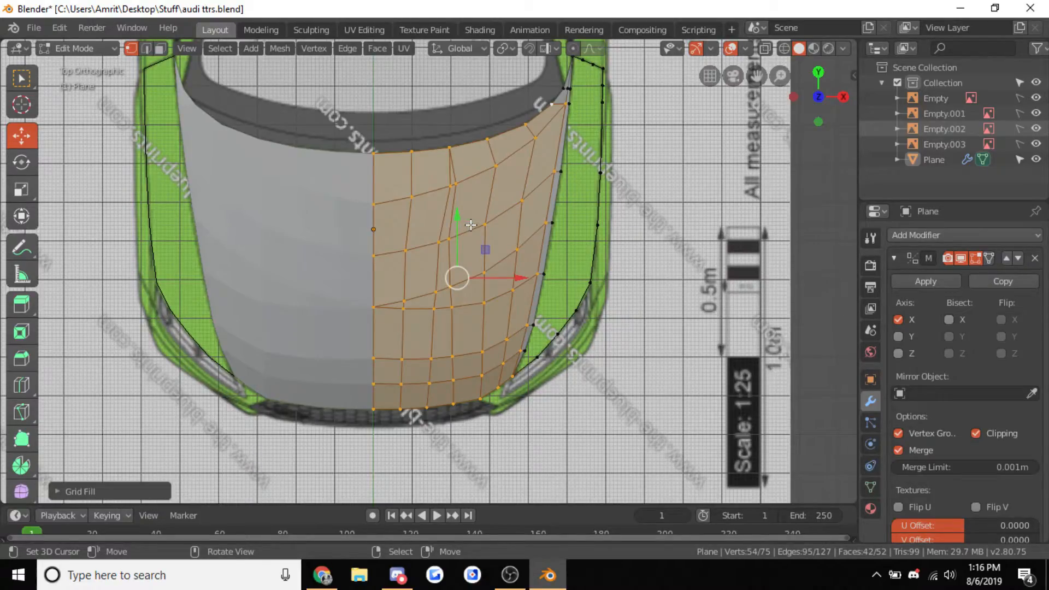
key("ctrl+z")
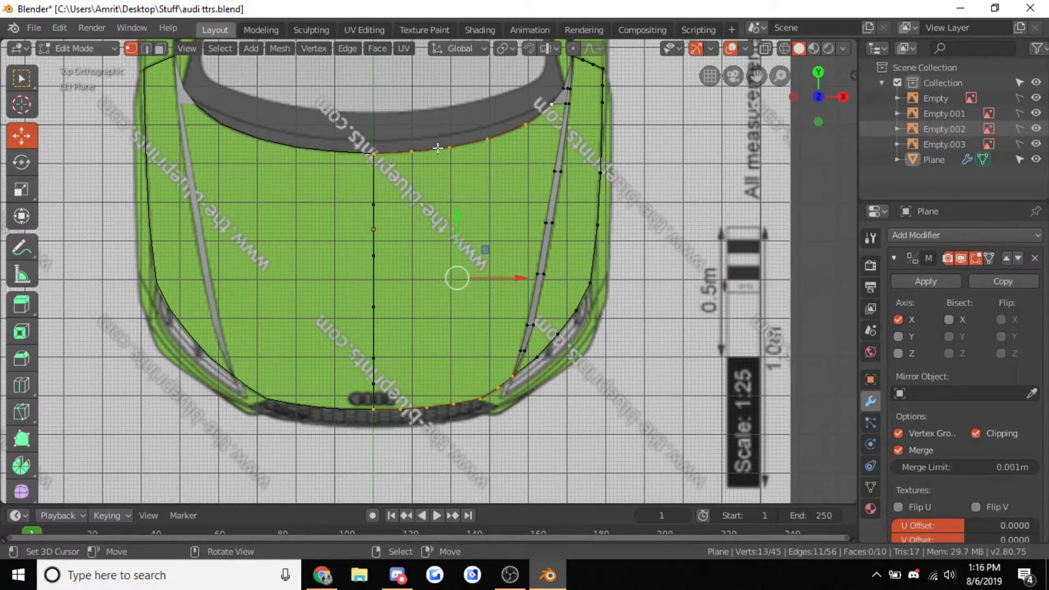
Dissolve the added vertex on the hood's front corner segment
left_click(497, 387)
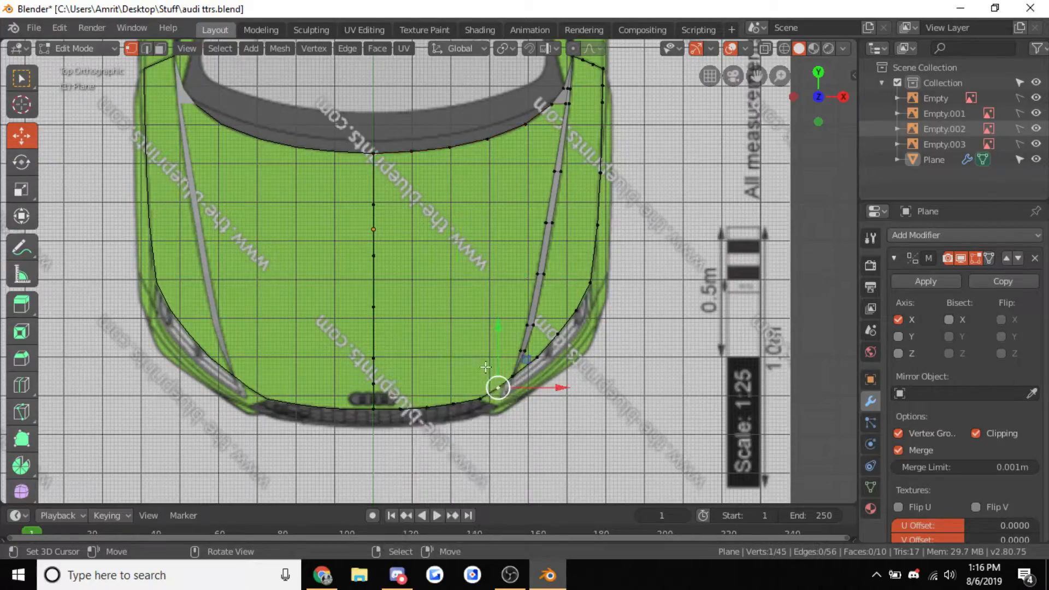
key("x")
left_click(464, 347)
Select the hood's front edge and the windshield edge out to the strip and Grid Fill between them
left_click(367, 413, "ctrl")
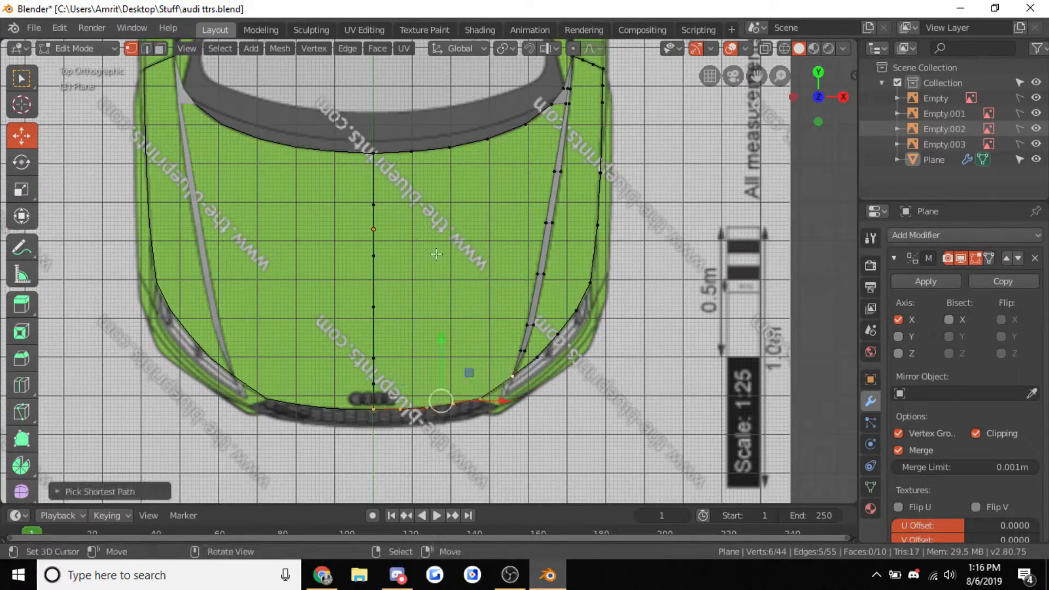
right_click(373, 159, "shift")
right_click(549, 106, "ctrl")
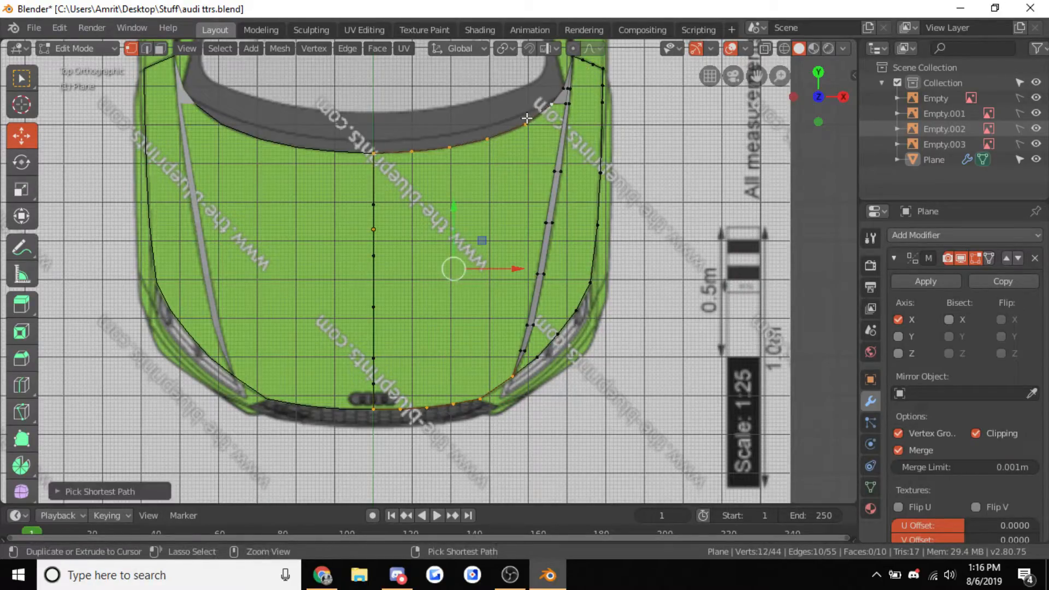
key("ctrl+f")
left_click(563, 107, "shift")
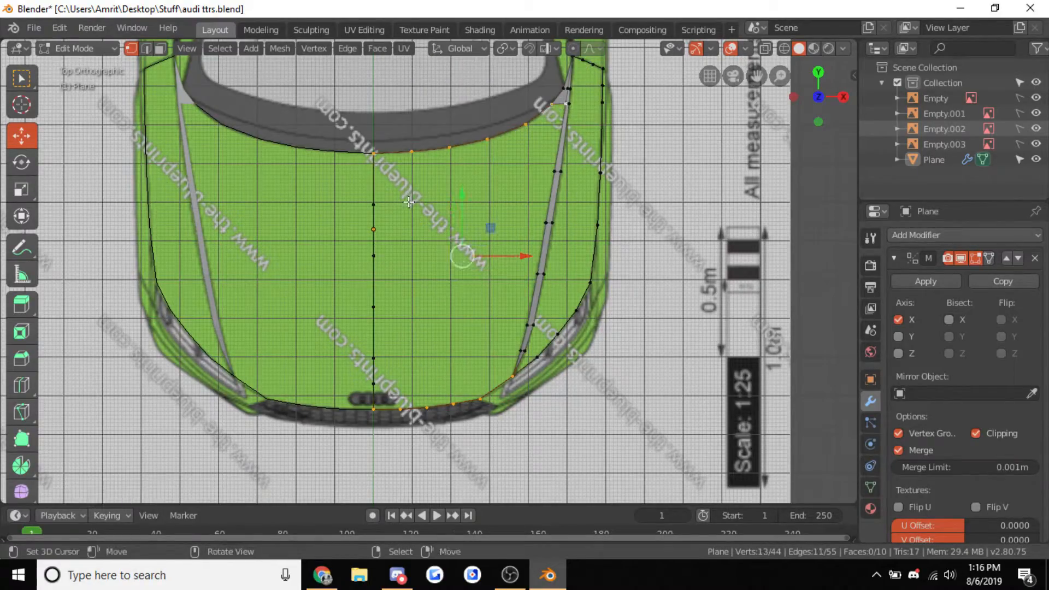
key("ctrl+f")
left_click(395, 223)
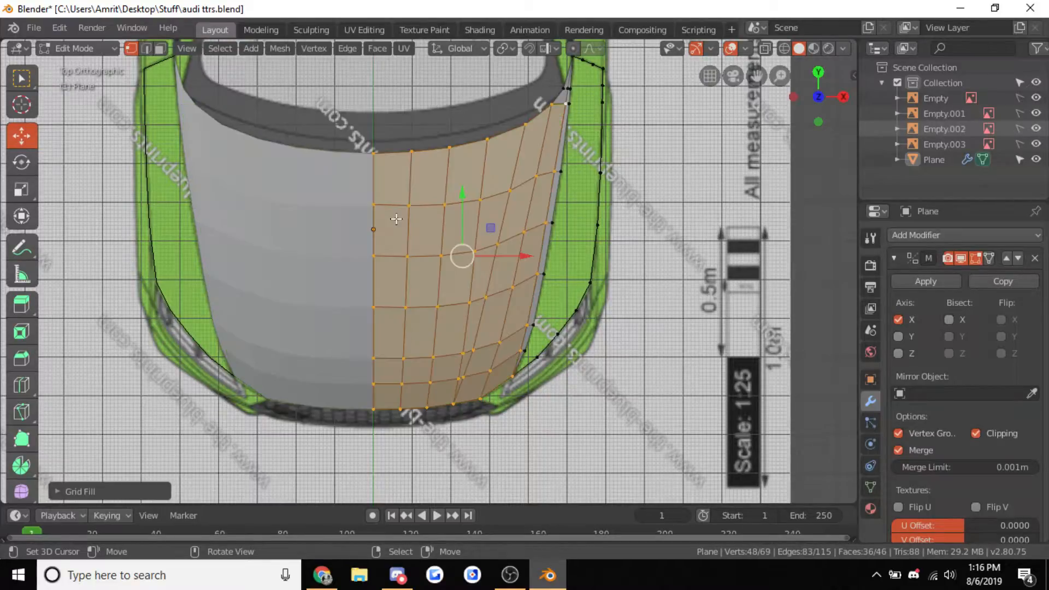
Undo the hood Grid Fill and the dissolving of the front corner vertex
key("ctrl+z")
key("ctrl+z")
key("ctrl+z")
key("ctrl+z")
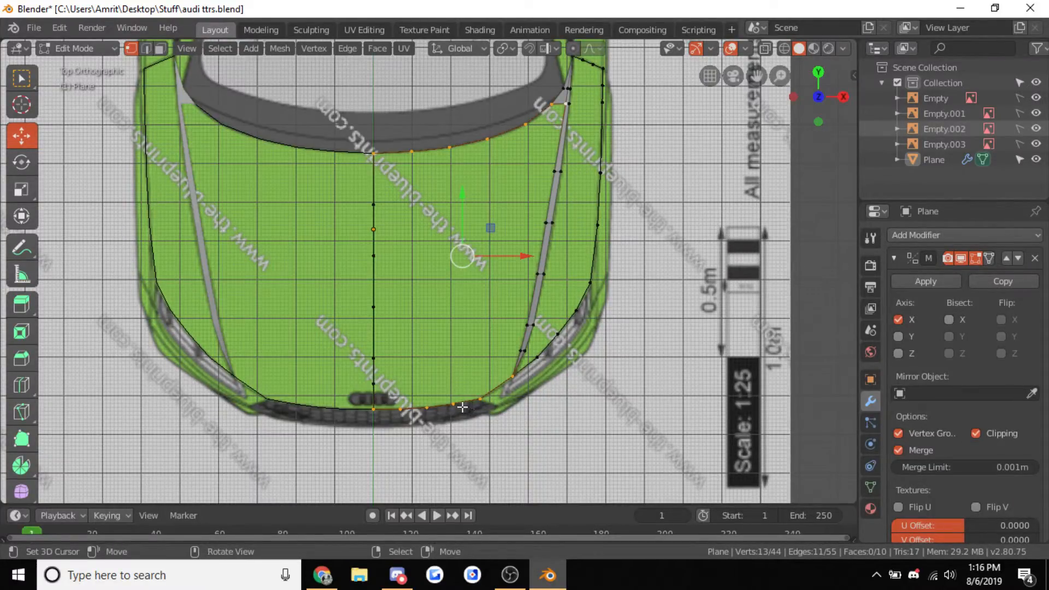
Grid Fill the hood between the windshield edge and the front edge, selecting both from the centre line to the strip
left_click(382, 170)
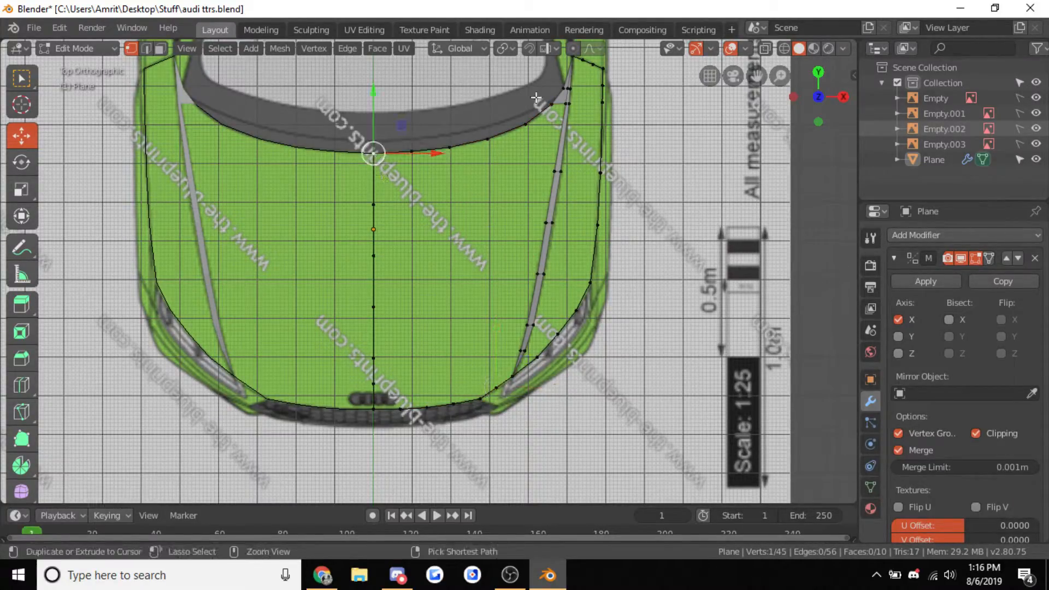
left_click(556, 104, "ctrl")
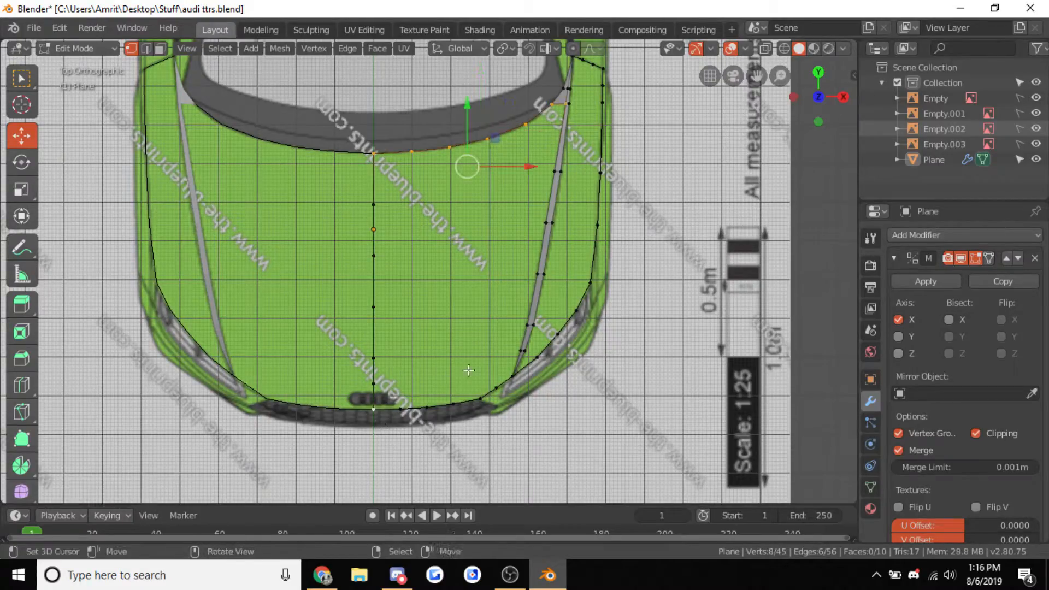
left_click(512, 375, "ctrl")
key("ctrl+f")
left_click(472, 332)
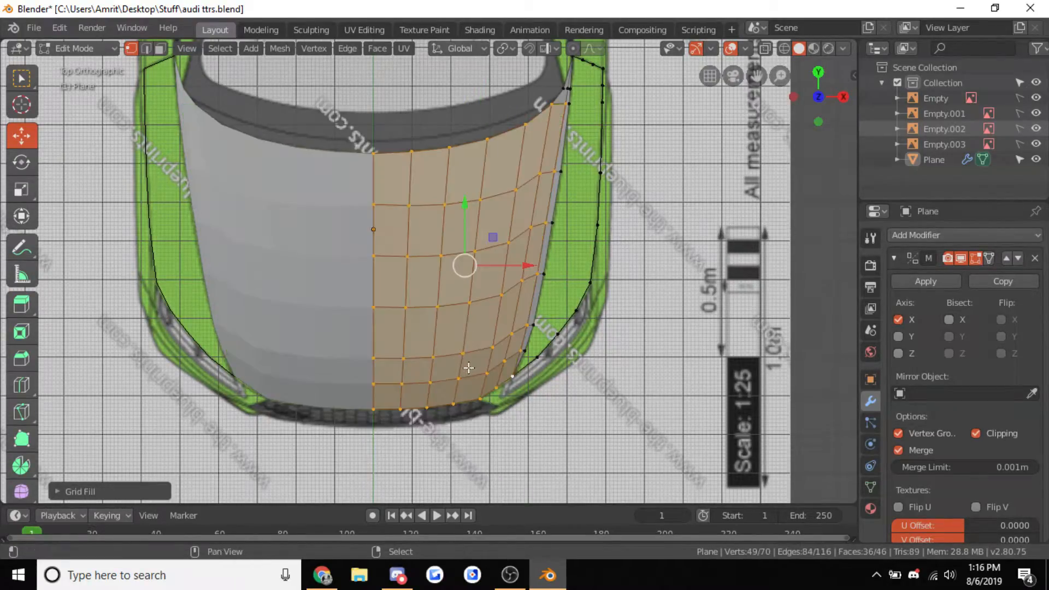
Examine the filled hood surface in Object Mode from perspective angles and return to the top view
scroll(344, 274, "up", 5)
left_click(343, 278)
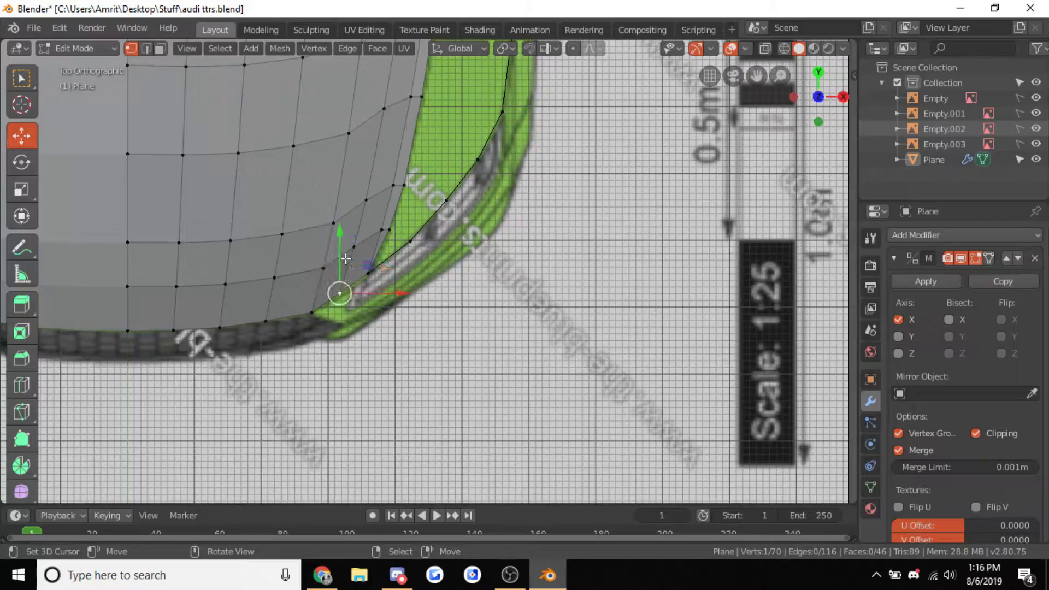
key("Tab")
scroll(375, 264, "down", 4)
middle_click_drag(431, 388, 424, 234)
scroll(420, 257, "up", 1)
key("alt+a")
middle_click_drag(517, 300, 471, 255)
key("KP_7")
Try to Grid Fill the fender between its outer outline and the hood-side strip edge, adjusting the selected end vertices
key("Tab")
middle_click_drag(495, 313, 494, 314, "shift")
left_click_drag(425, 403, 455, 387)
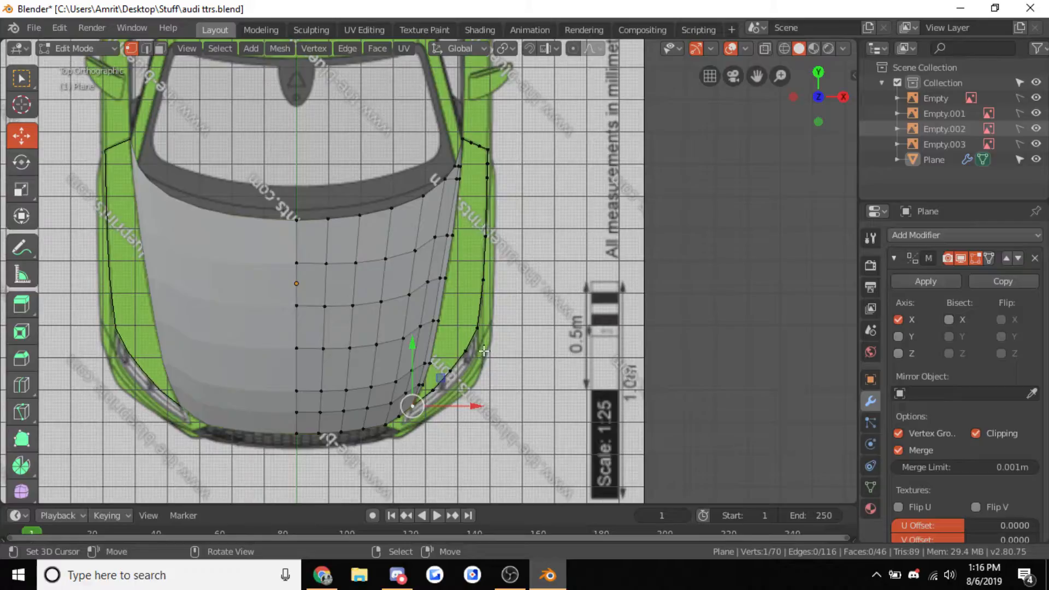
left_click(462, 139, "ctrl")
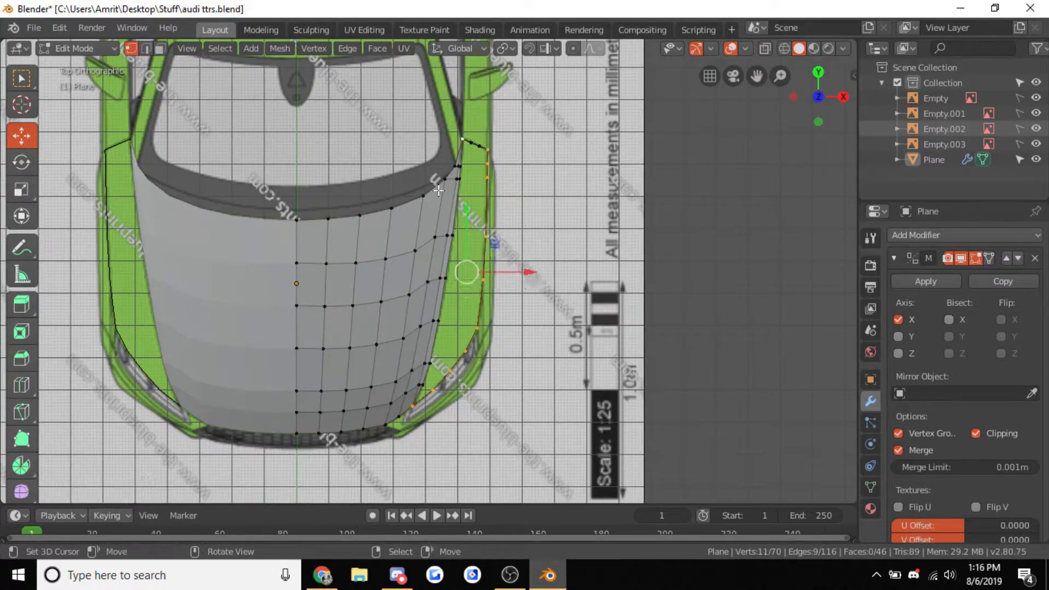
left_click(422, 386, "ctrl")
key("ctrl+f")
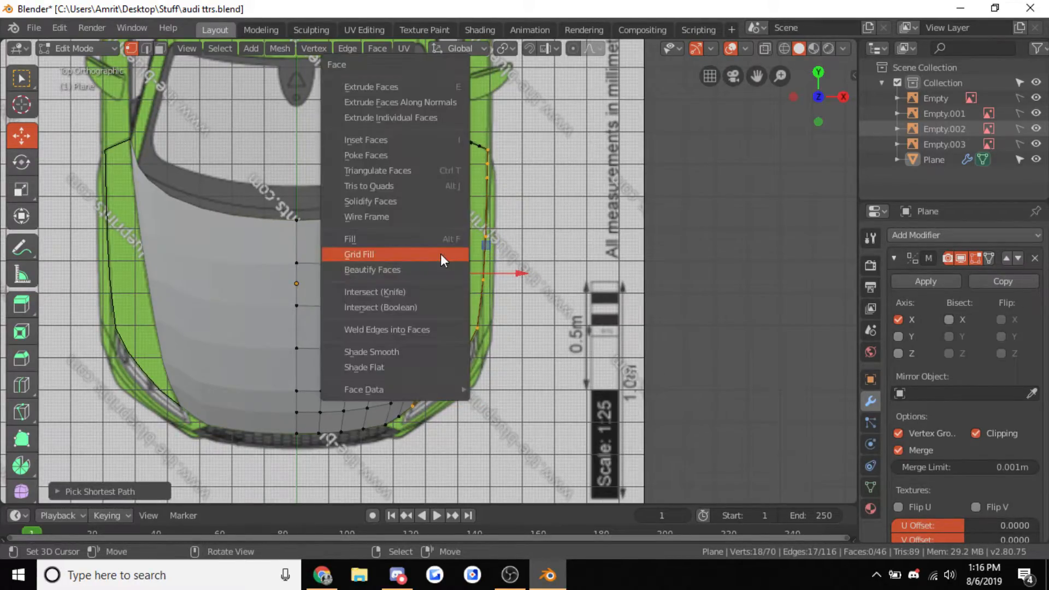
left_click(427, 255)
left_click(439, 391, "shift")
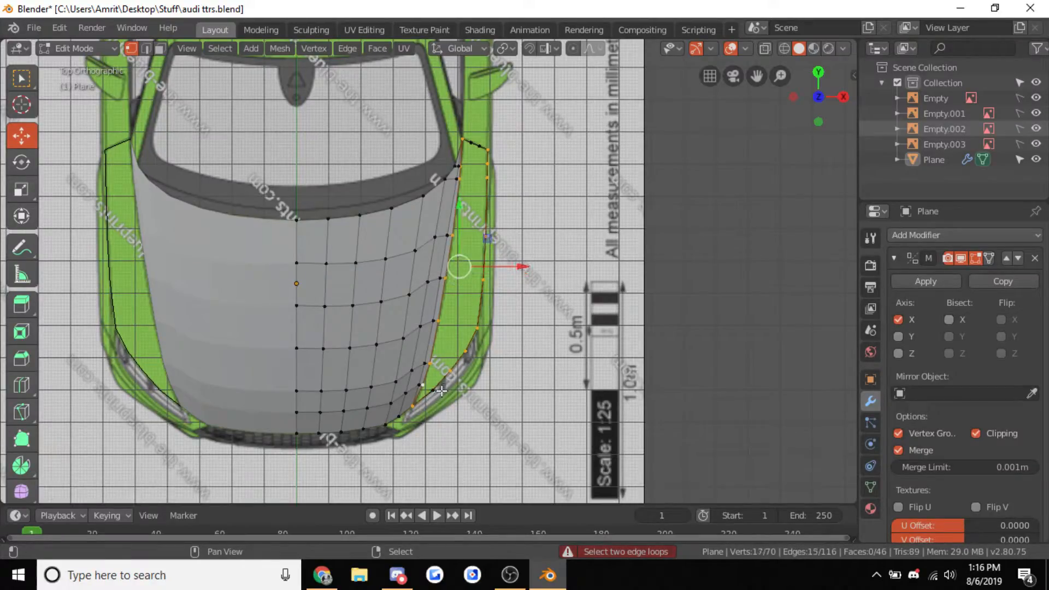
key("ctrl+f")
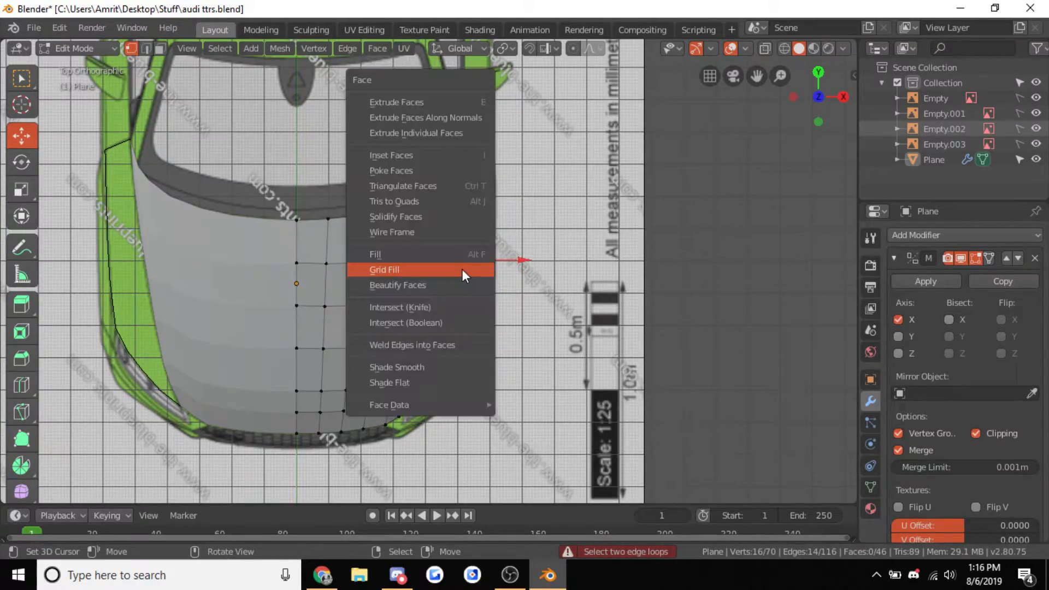
left_click(461, 273)
Select the fender's rear edge together with its front outline vertices along the headlight
left_click(463, 139, "ctrl")
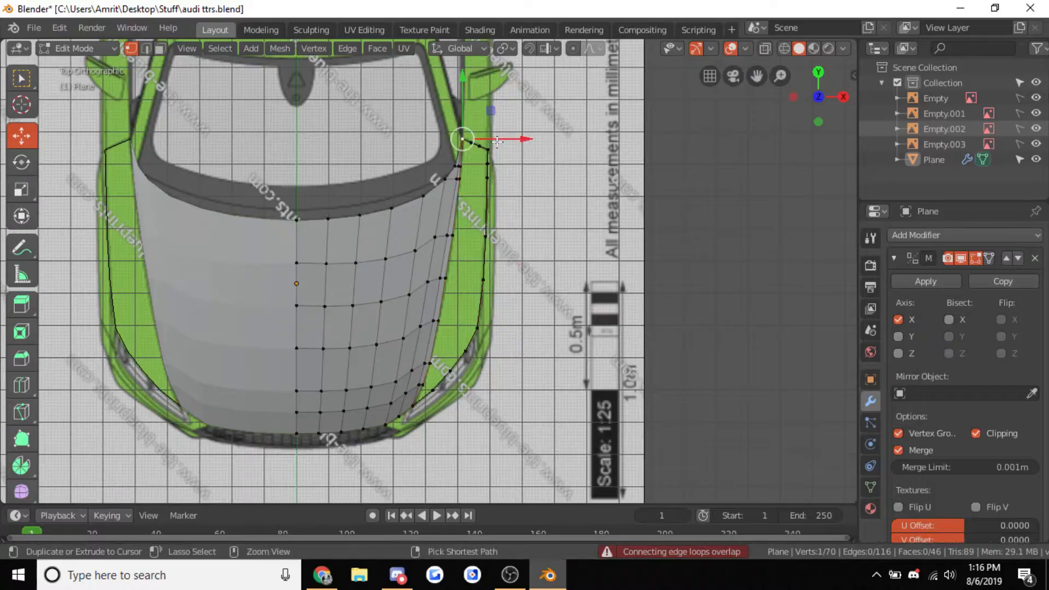
scroll(465, 289, "up", 1)
left_click(446, 391, "alt+shift")
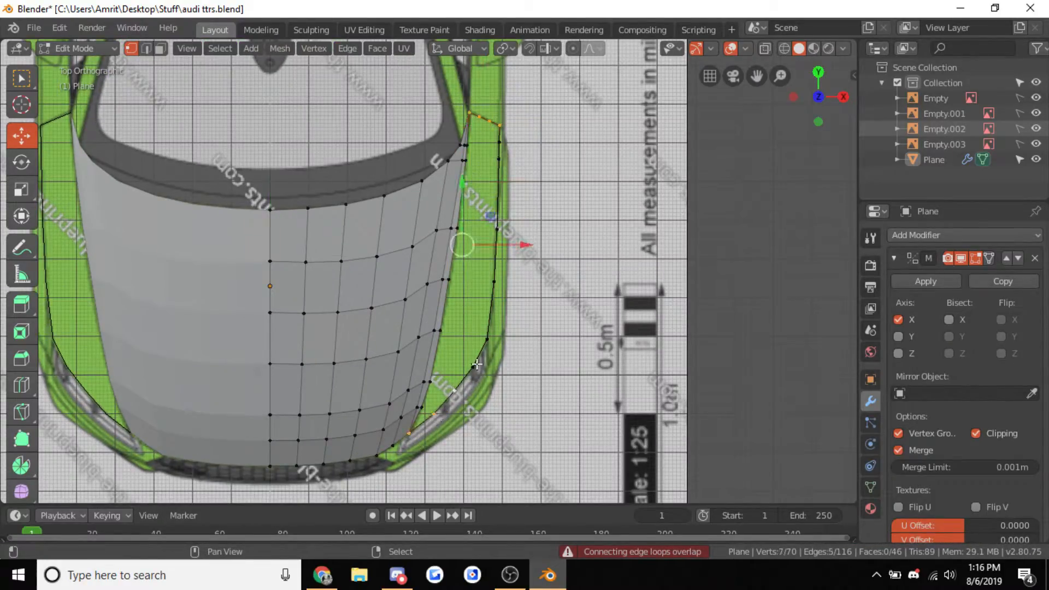
Try to grid fill the open gap between the hood's side edge and the outer fender outline
key("ctrl+f")
left_click(449, 338)
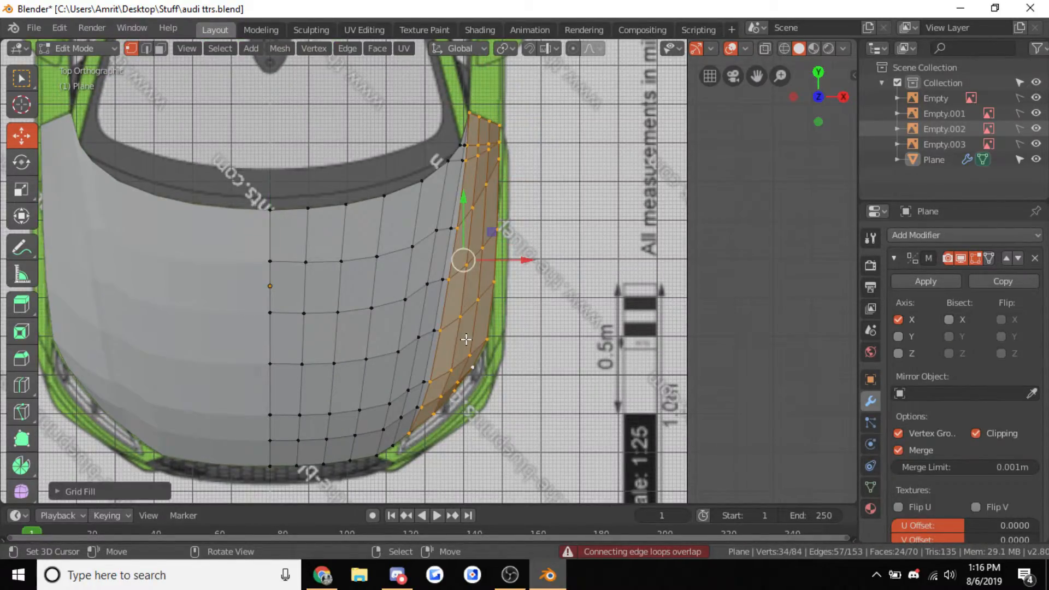
key("ctrl+z")
scroll(466, 339, "up", 2)
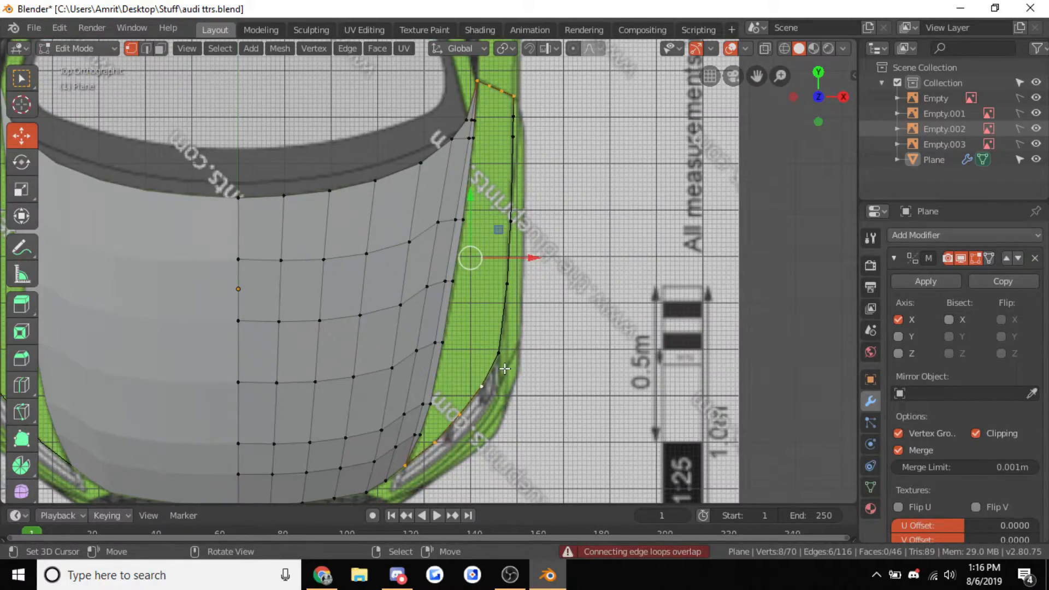
middle_click_drag(512, 272, 510, 285, "shift")
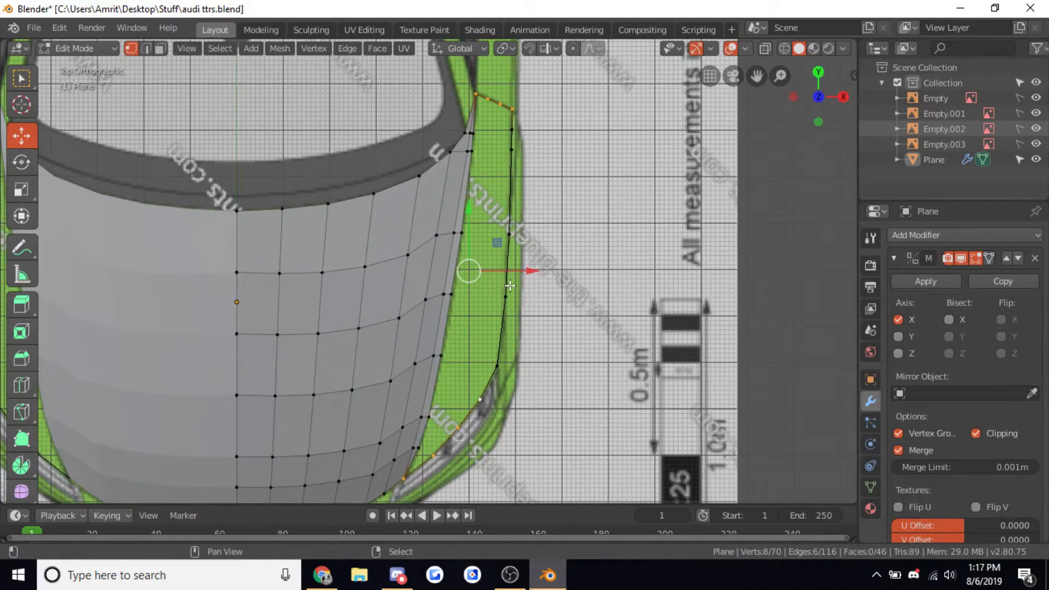
Merge two neighbouring vertices of the outer fender outline near the headlight into one
middle_click_drag(457, 429, 467, 321, "shift")
scroll(468, 320, "up", 4)
right_click(512, 370)
right_click(463, 426, "shift")
key("alt+m")
left_click(477, 423)
key("Tab")
key("KP_1")
key("Tab")
key("Tab")
key("KP_7")
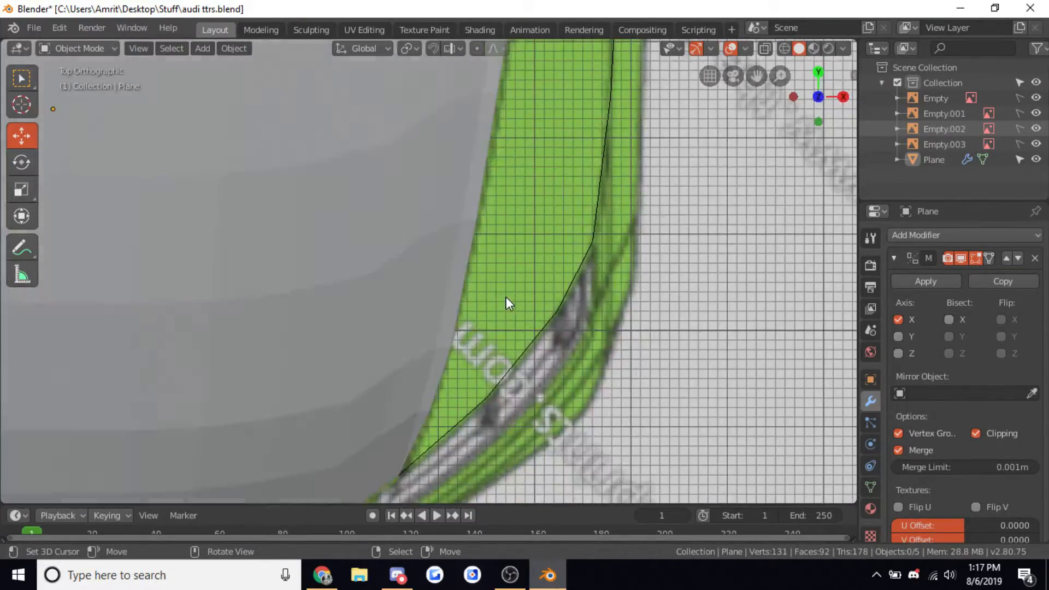
Try a grid fill of the fender gap between the front and rear borders of the merged outline
key("Tab")
scroll(506, 297, "down", 1)
scroll(506, 296, "down", 1)
right_click(414, 405)
right_click(540, 249, "ctrl")
middle_click_drag(514, 186, 462, 467, "shift")
right_click(515, 162, "ctrl")
key("ctrl+f")
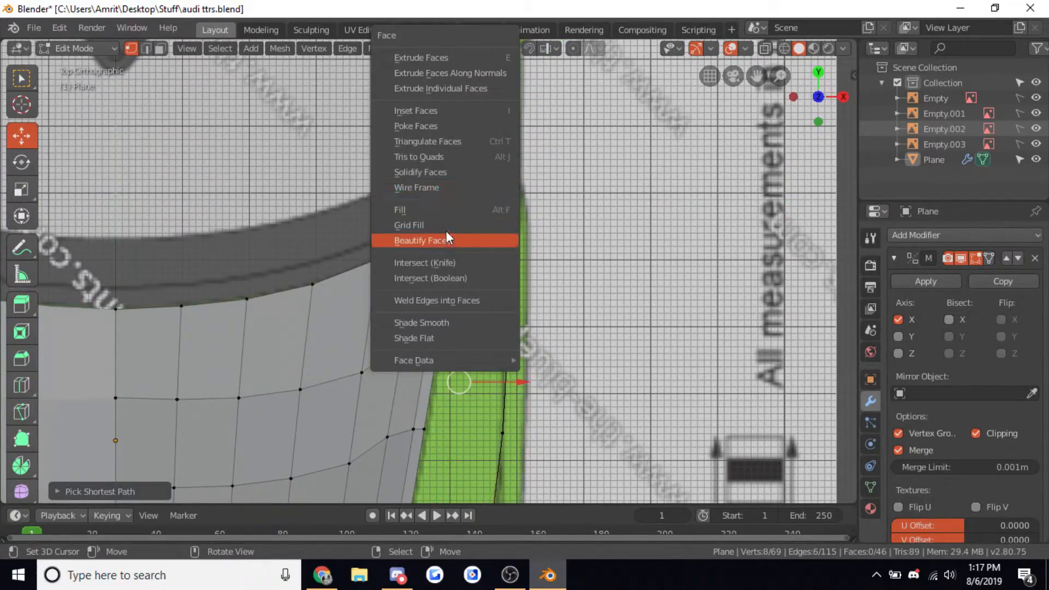
left_click(461, 226)
scroll(457, 242, "down", 3)
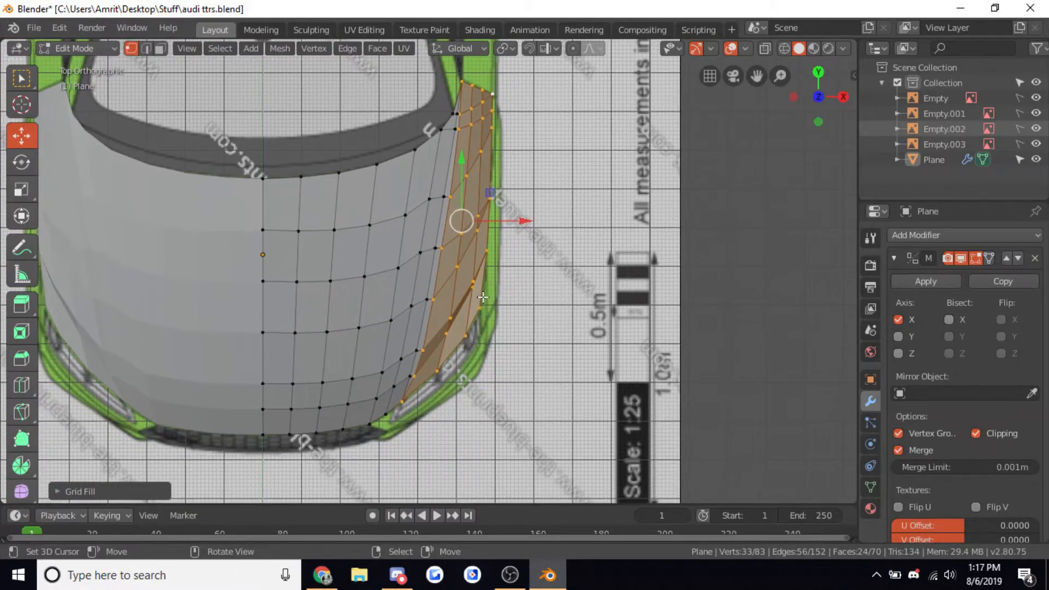
key("ctrl+z")
Add a vertex on the outer fender outline above the headlight with a centred loop cut
scroll(490, 330, "up", 2)
key("ctrl+r")
left_click(507, 293)
right_click(507, 293)
Try the grid fill again using the front headlight edges and the rear edge of the fender outline
right_click(392, 450)
left_click(477, 380, "ctrl")
middle_click_drag(404, 193, 370, 443, "shift")
left_click(492, 263, "ctrl")
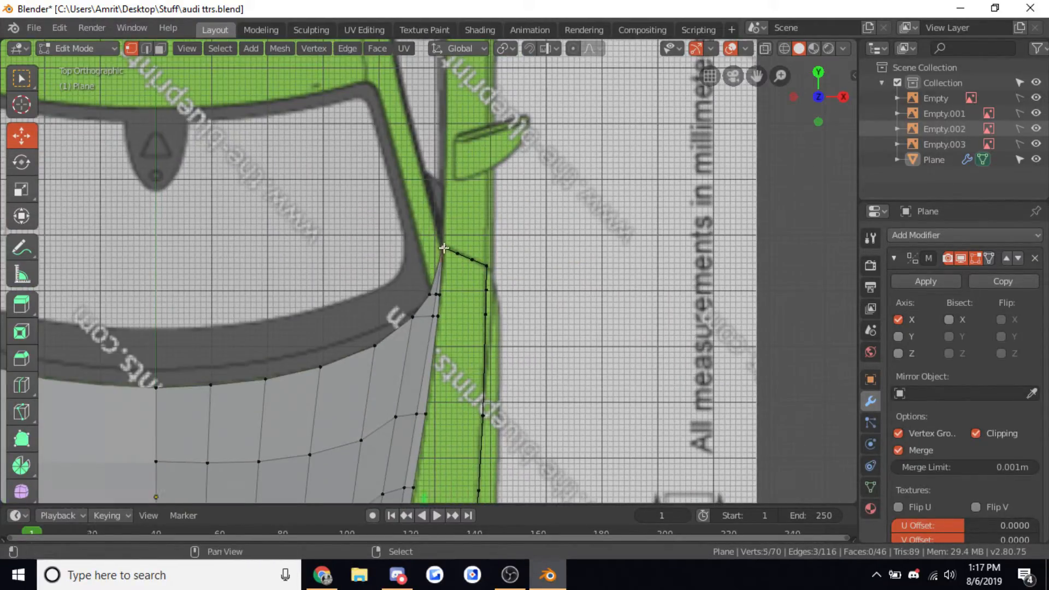
key("ctrl+f")
left_click(492, 265)
scroll(492, 278, "down", 2)
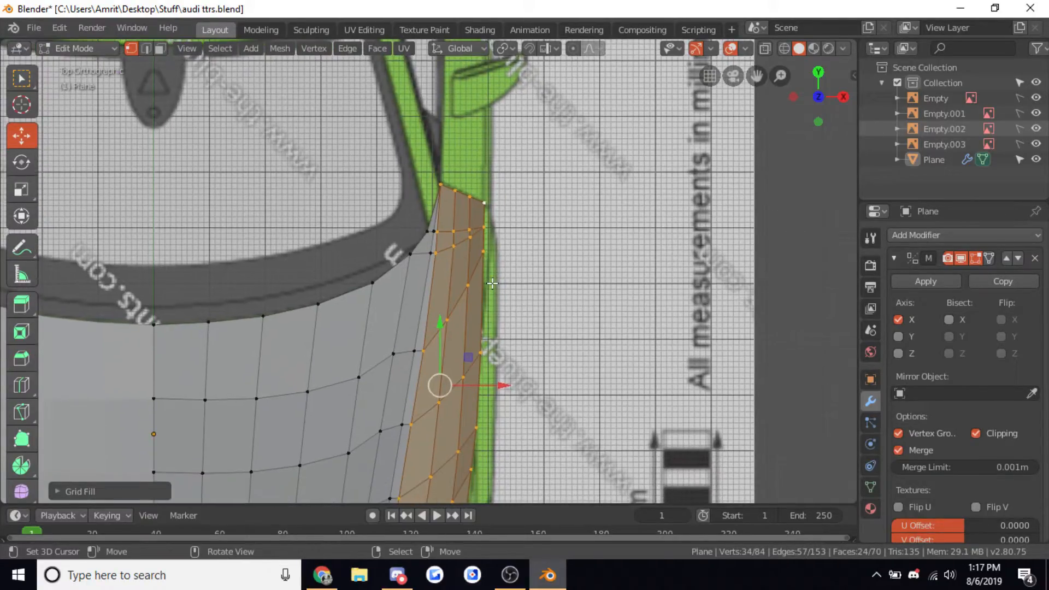
scroll(492, 283, "down", 1)
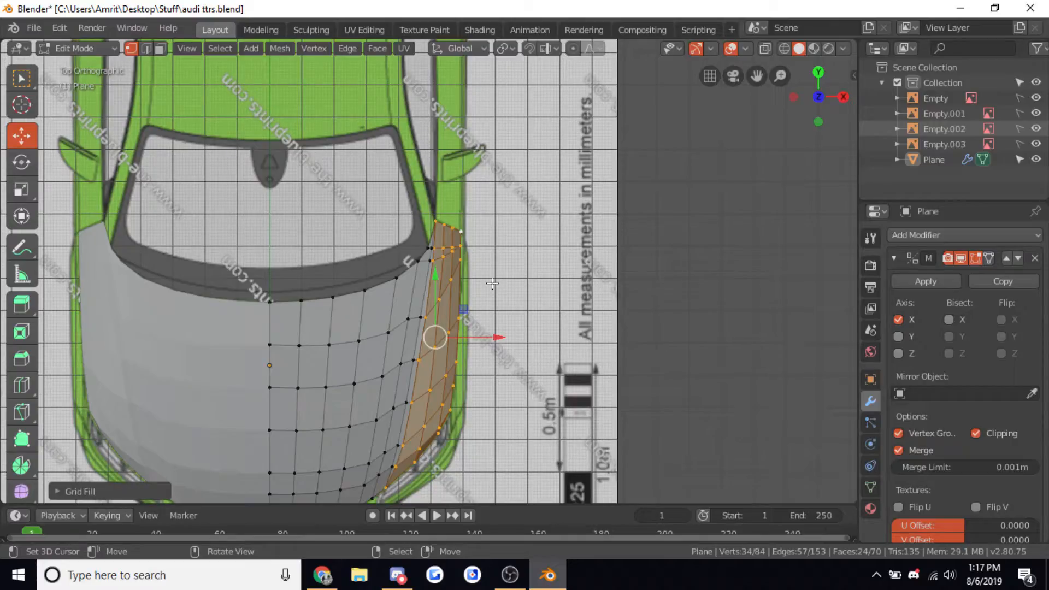
key("ctrl+z")
Add a centred loop cut across the hood, level with the extra vertex on the fender outline
scroll(492, 282, "up", 2)
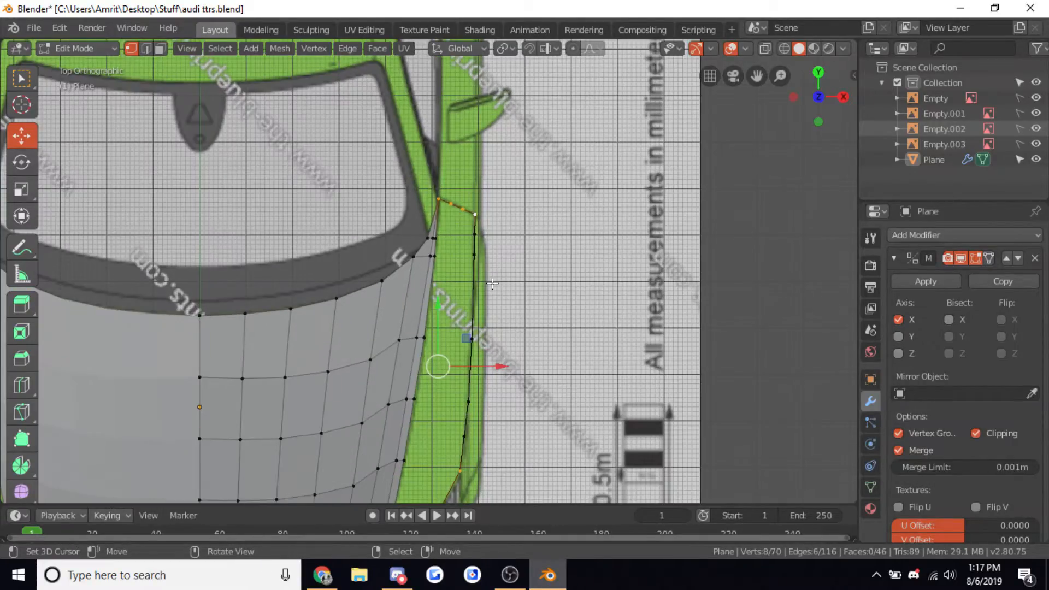
middle_click_drag(448, 239, 442, 212, "shift")
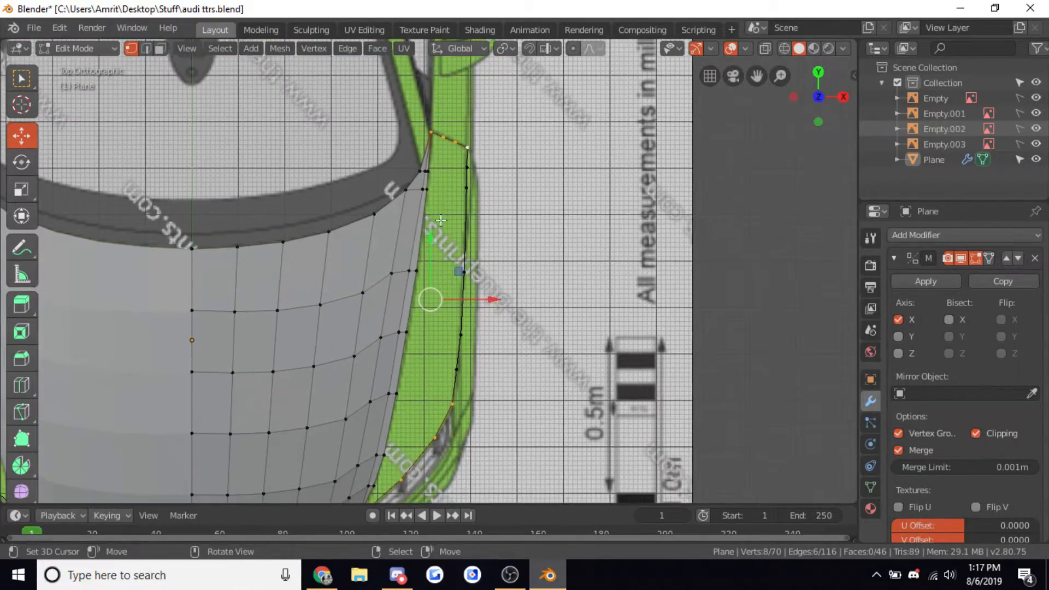
scroll(391, 445, "down", 1)
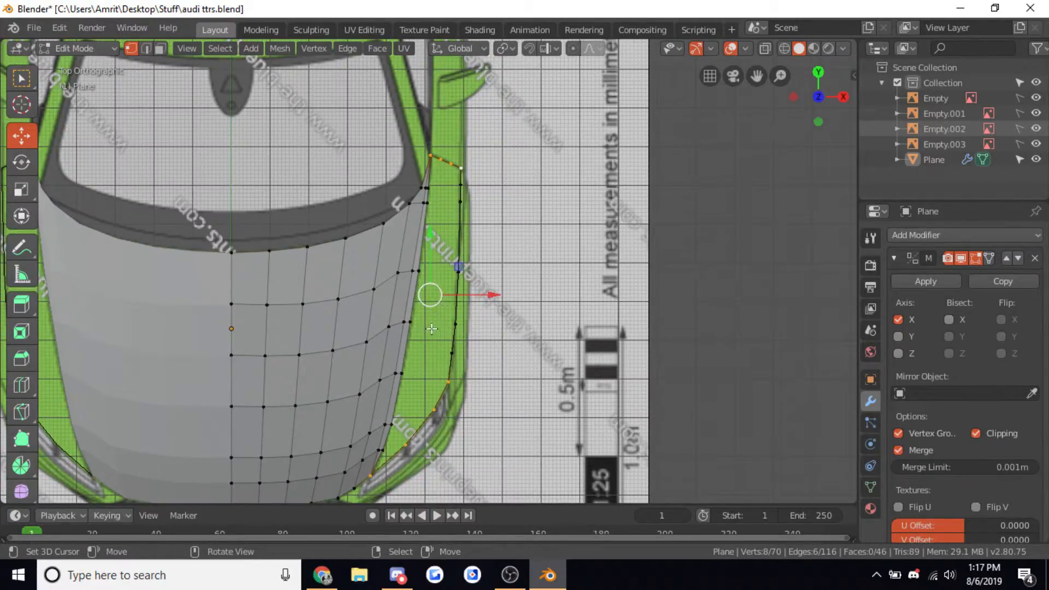
left_click(435, 381)
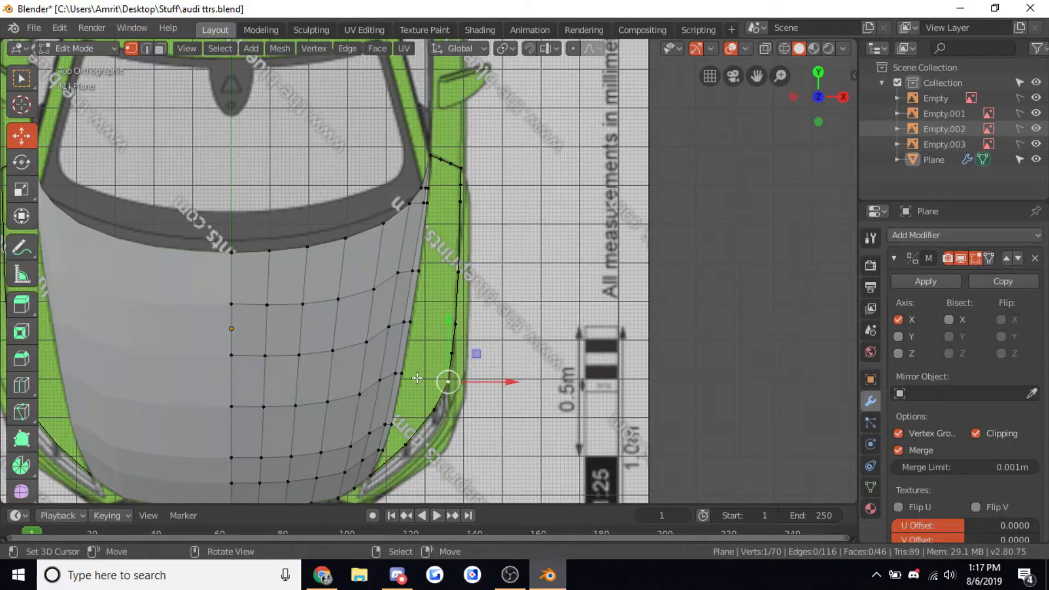
key("ctrl+r")
left_click(403, 352)
right_click(404, 351)
Fill the gap between the hood edge and fender outline with faces, from above the headlight back toward the windshield
right_click(401, 373)
right_click(448, 381, "shift")
right_click(452, 353, "shift")
right_click(405, 347, "shift")
key("f")
right_click(402, 373, "shift")
right_click(448, 381, "shift")
key("f")
key("f")
key("f")
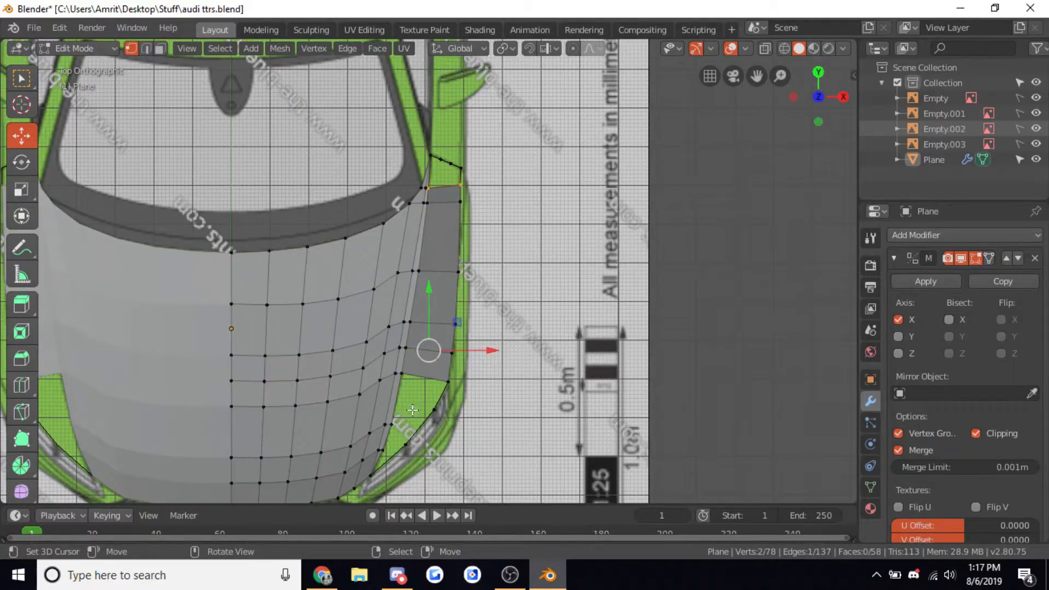
Add a centred loop cut across the front of the hood and fill faces toward the headlight corner
key("ctrl+r")
left_click(395, 400)
right_click(398, 401)
right_click(399, 401)
right_click(420, 378)
key("f")
key("f")
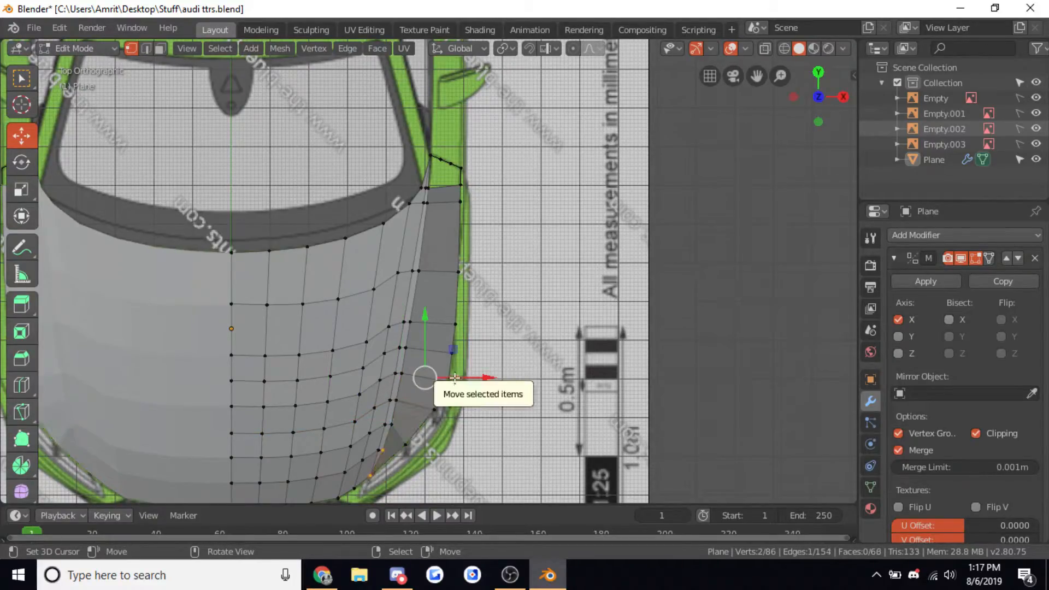
Undo the last face fill, add a vertex on the front outline edge, and refill the faces beside the headlight
key("ctrl+z")
key("ctrl+r")
left_click(389, 460)
right_click(389, 459)
right_click(397, 401)
right_click(435, 413, "shift")
key("f")
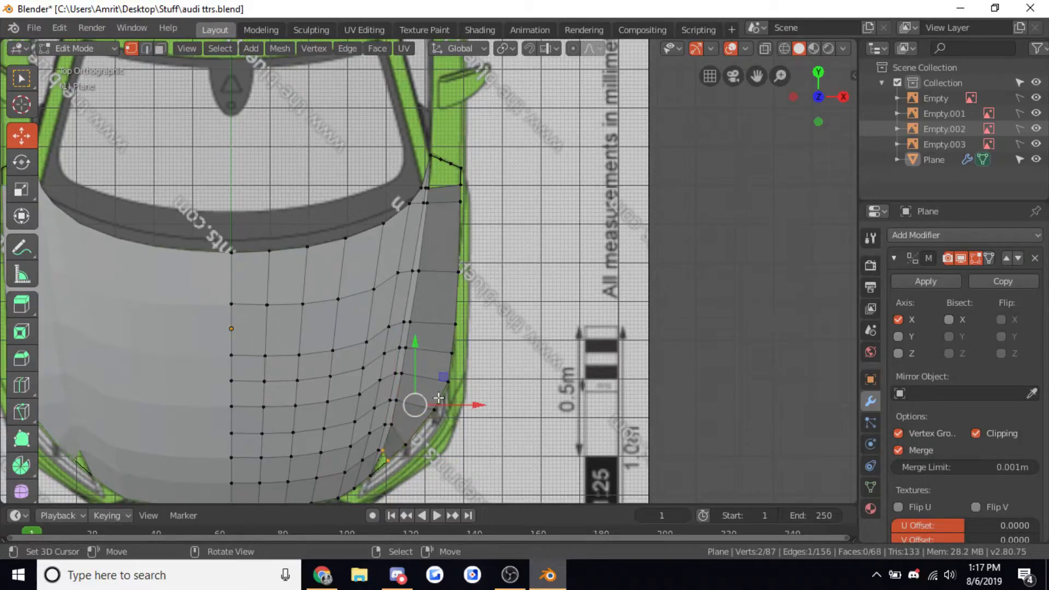
Add two evenly spaced loop cuts along the length of the fender strip
middle_click_drag(434, 417, 422, 473, "shift")
key("ctrl+r")
scroll(432, 277, "up", 1)
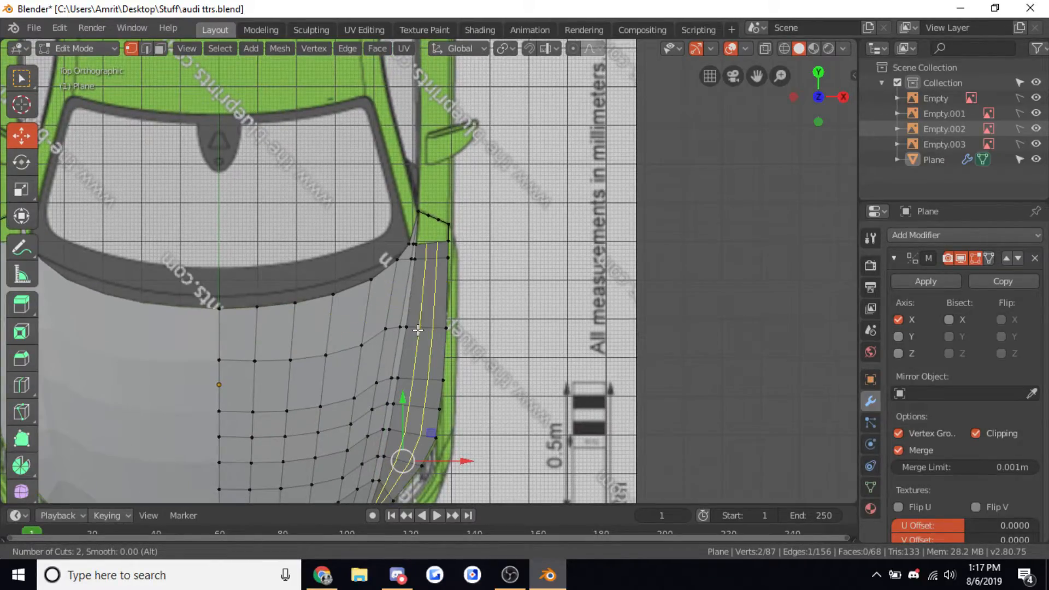
left_click(411, 309)
right_click(410, 309)
Move the two new fender edge loops along the Z axis in the right side view
scroll(418, 329, "down", 5)
key("KP_3")
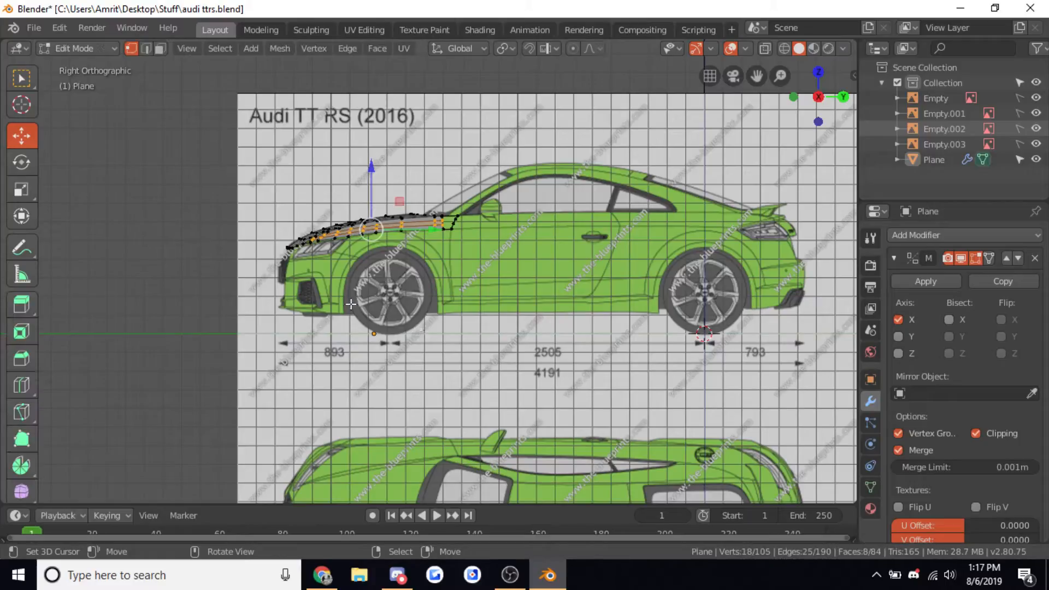
scroll(365, 316, "up", 7)
key("g")
key("z")
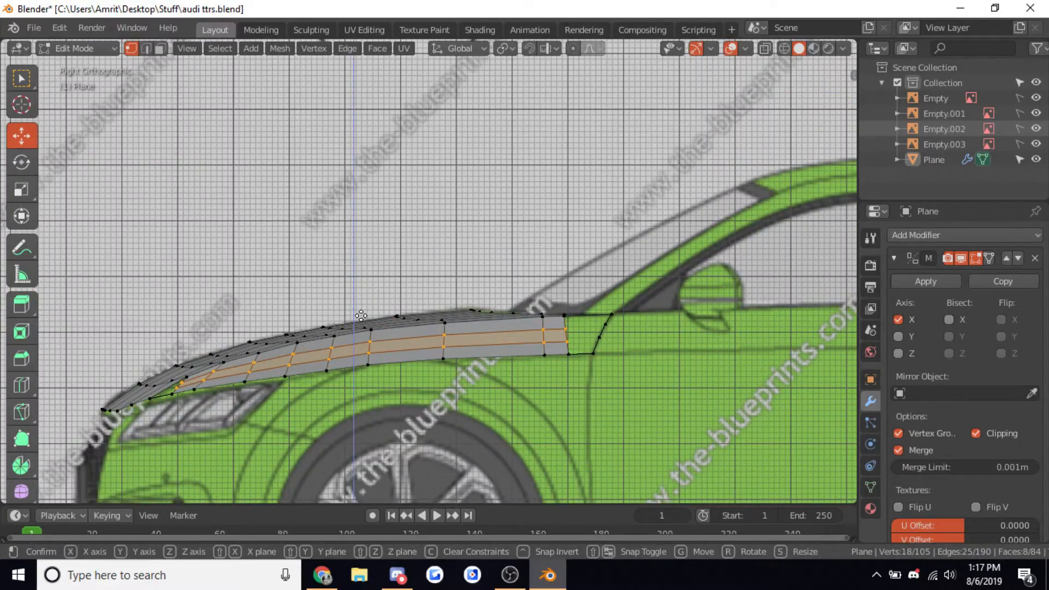
left_click(351, 311)
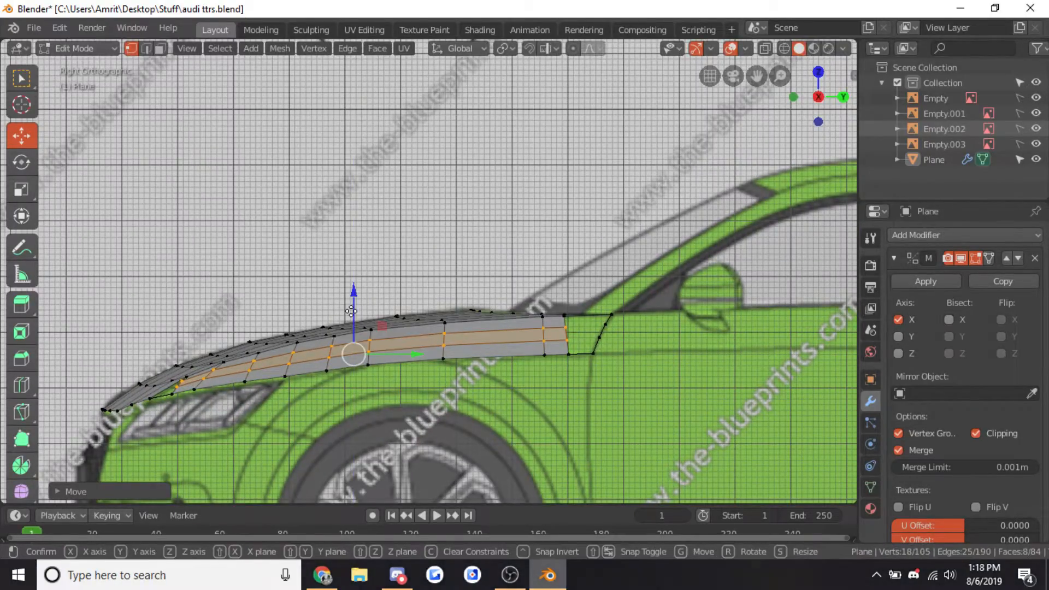
Fill the open rear end of the fender strip with three faces
middle_click_drag(352, 306, 541, 390)
left_click(575, 309)
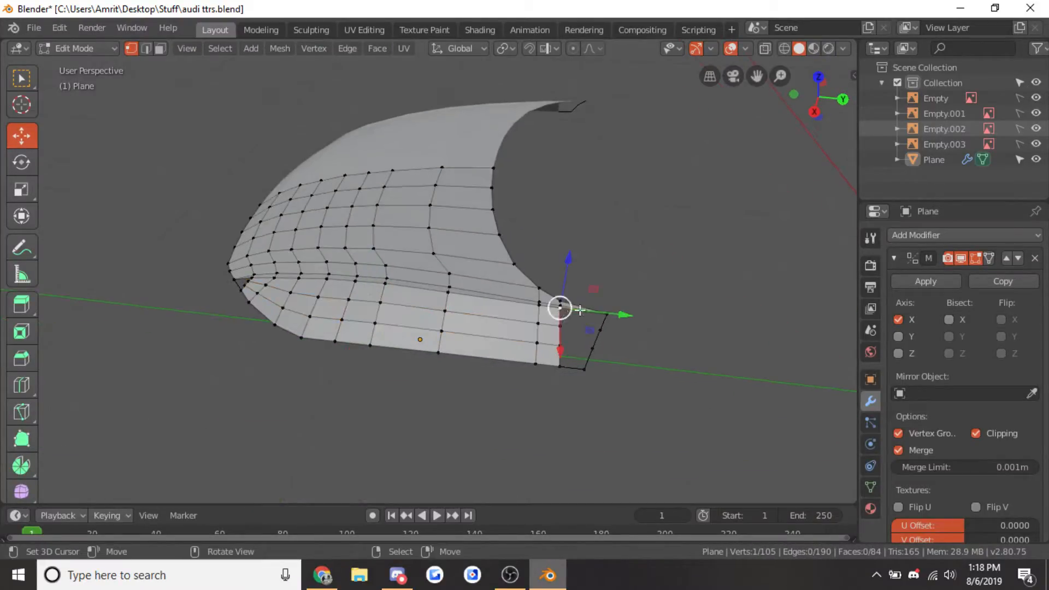
key("Tab")
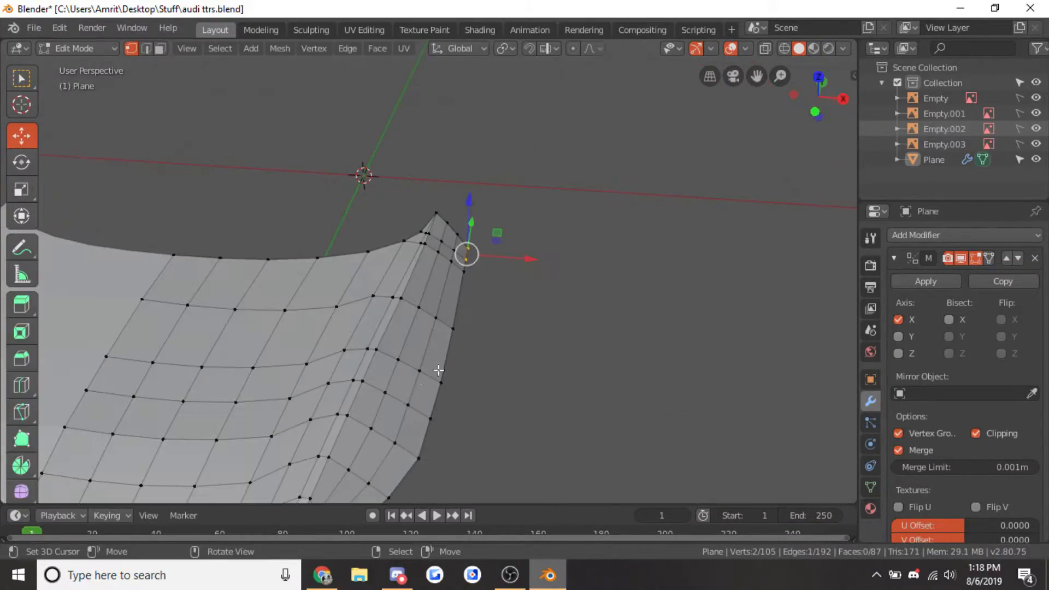
Fill the small hole at the fender's front corner with triangular faces between the strip and the hood's corner vertex
scroll(450, 360, "up", 1)
middle_click_drag(307, 464, 469, 241, "shift")
right_click(469, 318)
right_click(441, 368, "shift")
right_click(471, 326, "shift")
key("f")
right_click(471, 331)
right_click(451, 369, "shift")
key("f")
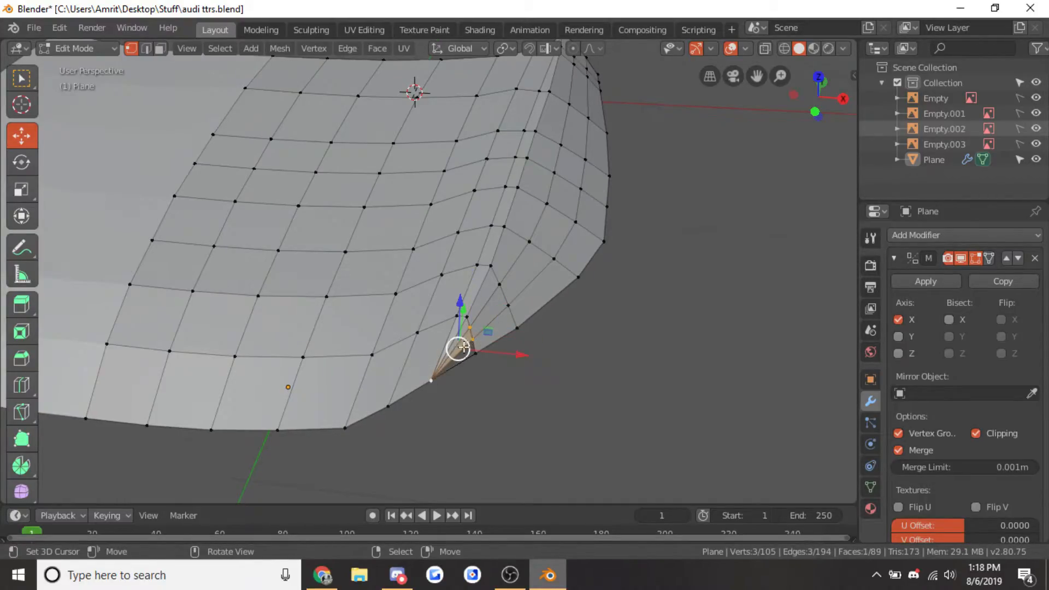
right_click(475, 344)
right_click(448, 379, "shift")
key("f")
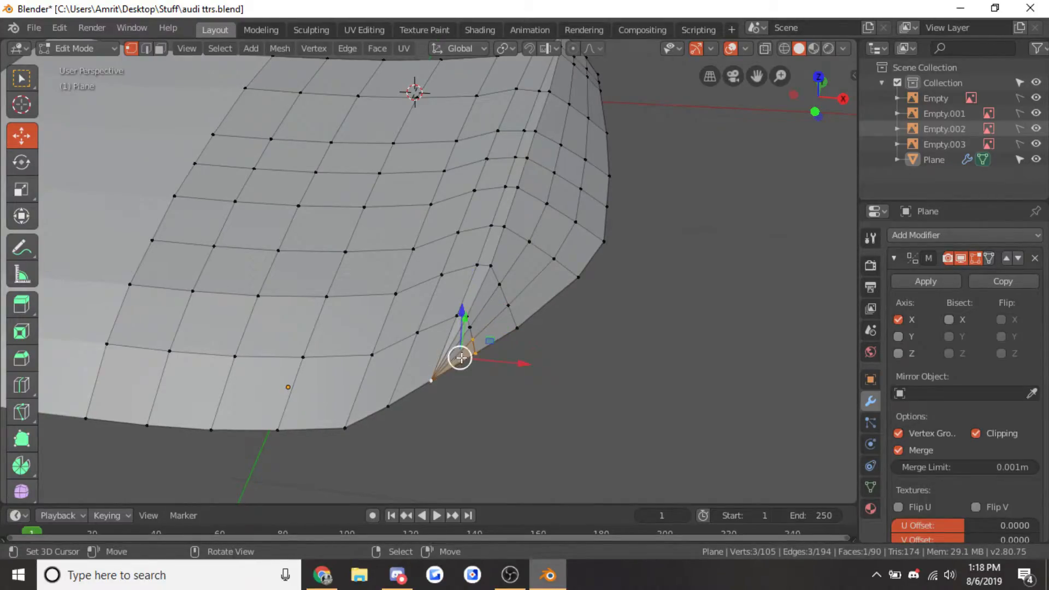
Return to Object Mode and apply Shade Smooth to the hood mesh
key("Tab")
key("alt+a")
scroll(464, 355, "down", 4)
middle_click_drag(464, 355, 435, 250)
scroll(496, 376, "up", 3)
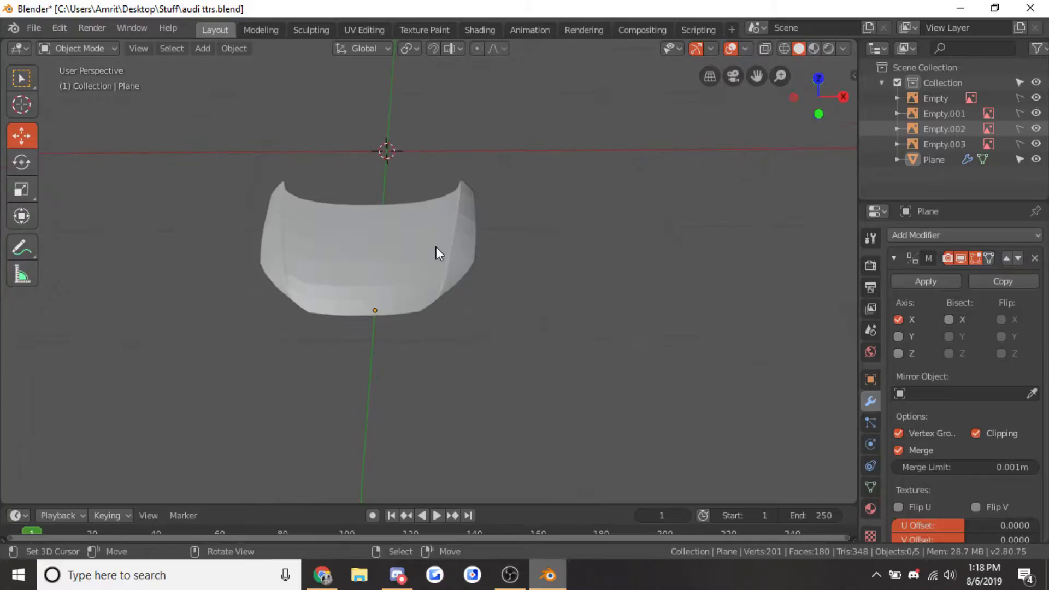
scroll(436, 250, "up", 2)
left_click(260, 283)
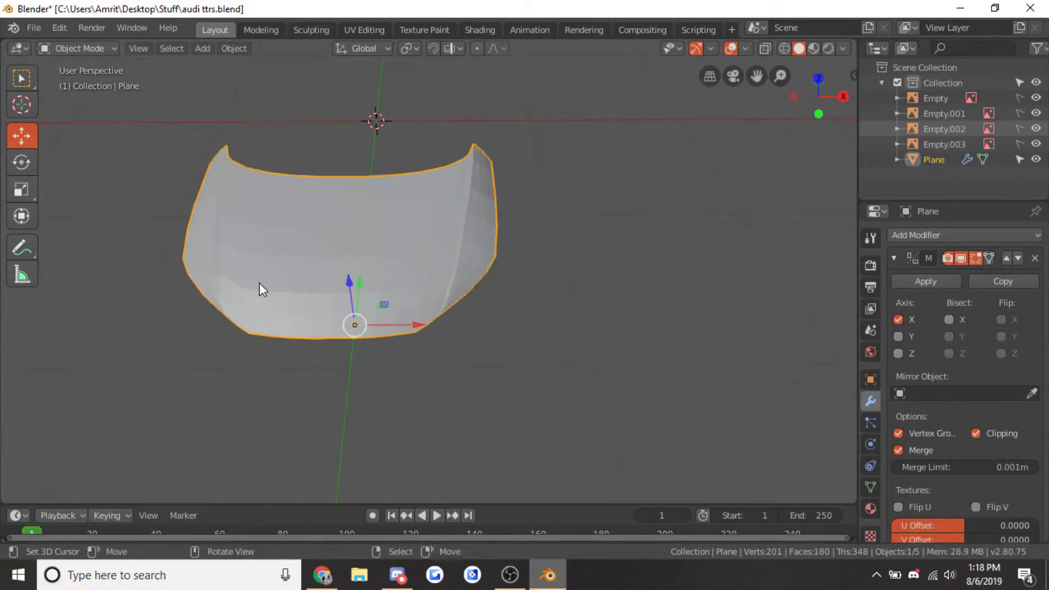
left_click(234, 49)
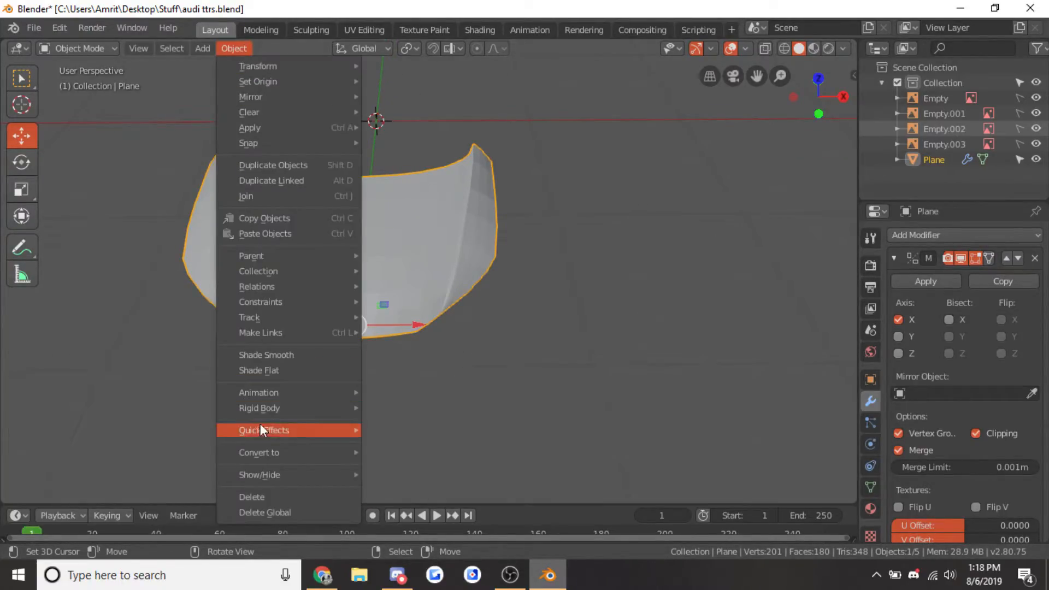
left_click(263, 355)
middle_click_drag(352, 334, 311, 366)
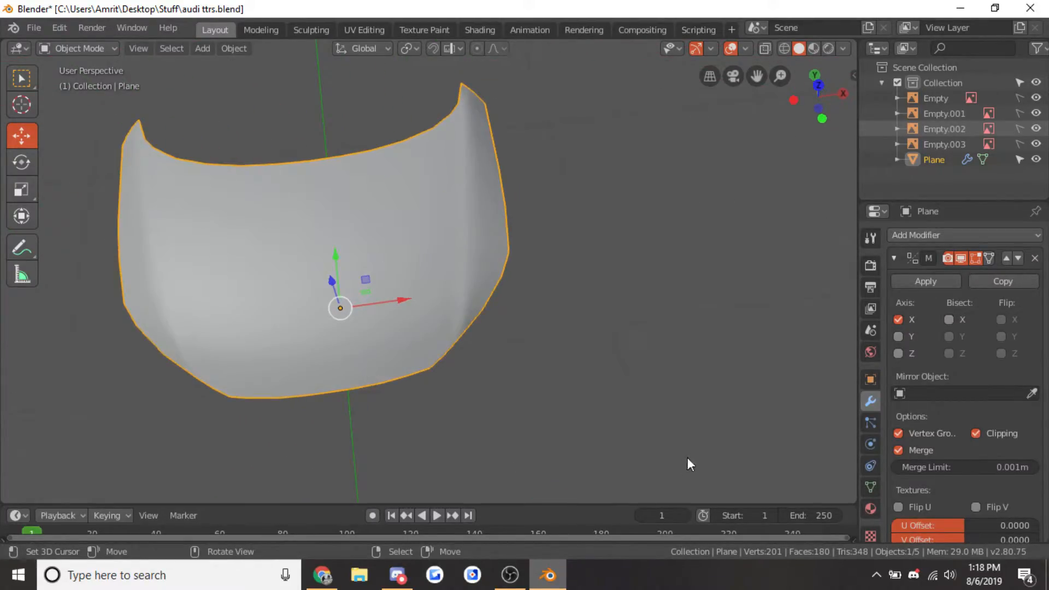
Enable Auto Smooth in the hood mesh's normals settings with an angle of 90°
left_click(871, 428)
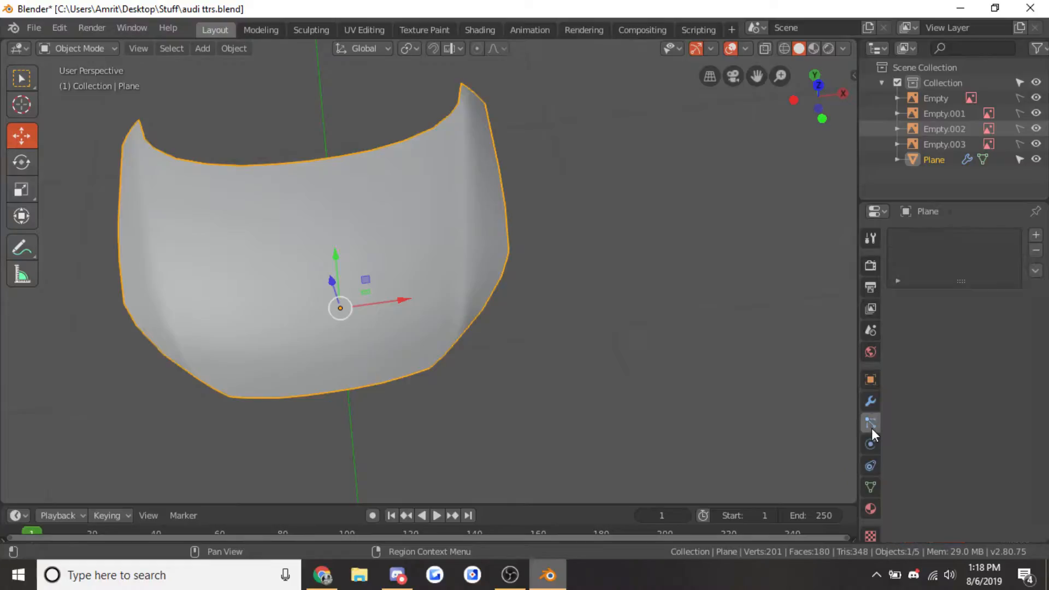
left_click(872, 440)
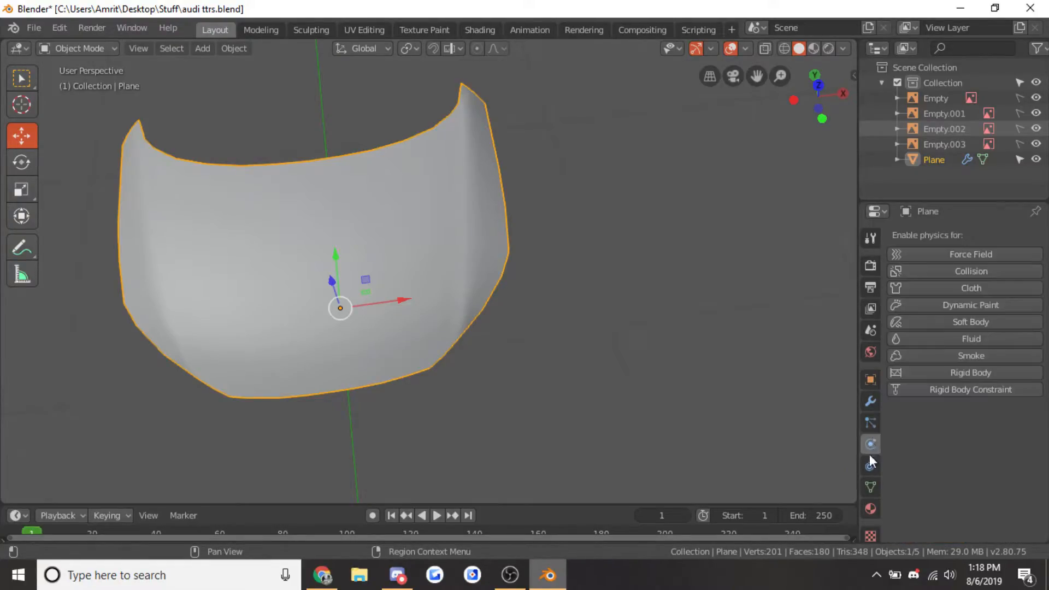
left_click(863, 485)
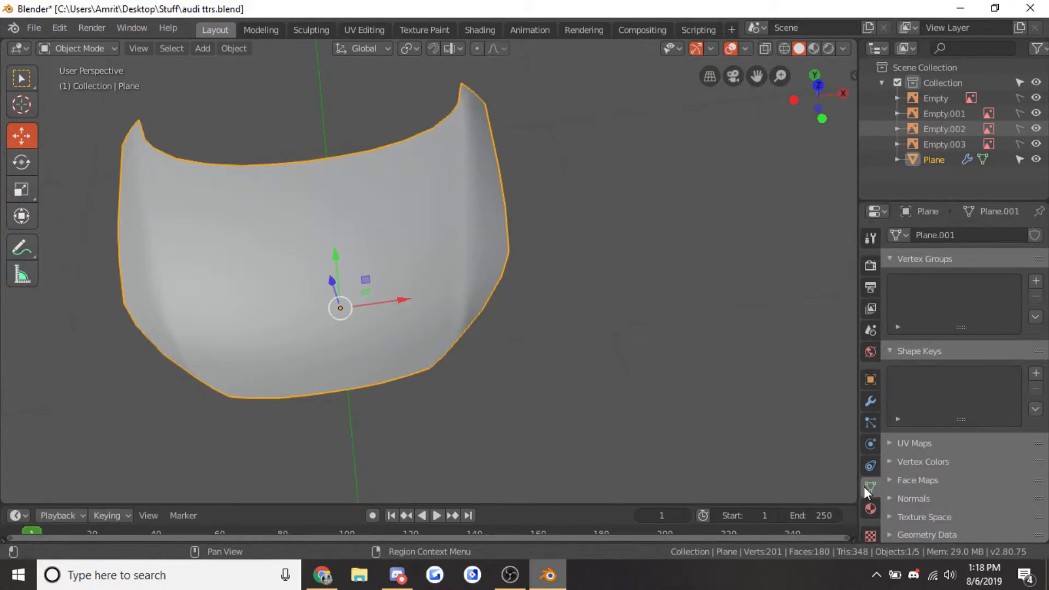
scroll(903, 461, "down", 1)
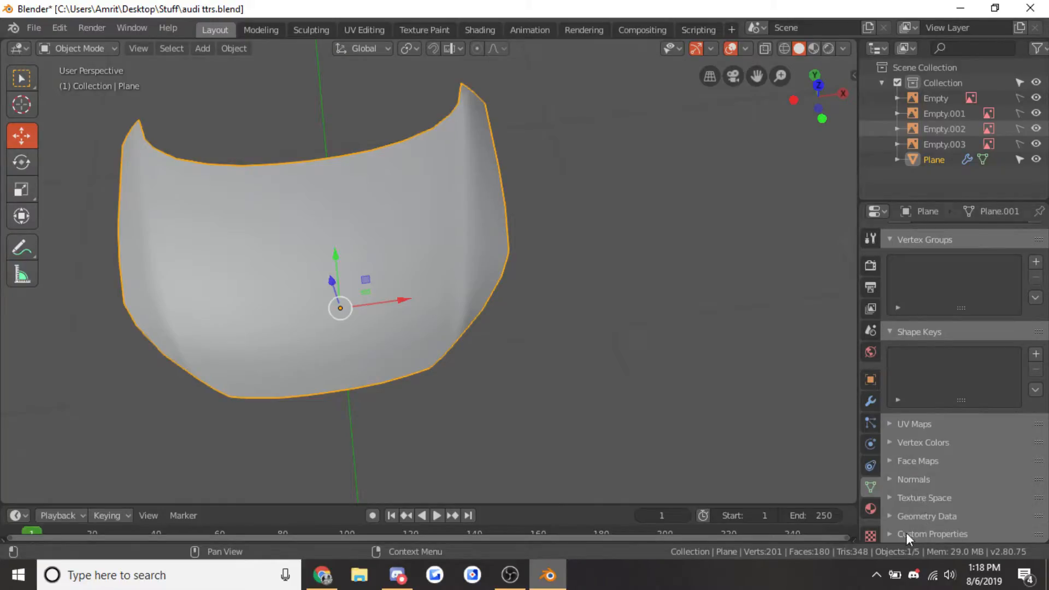
left_click(889, 482)
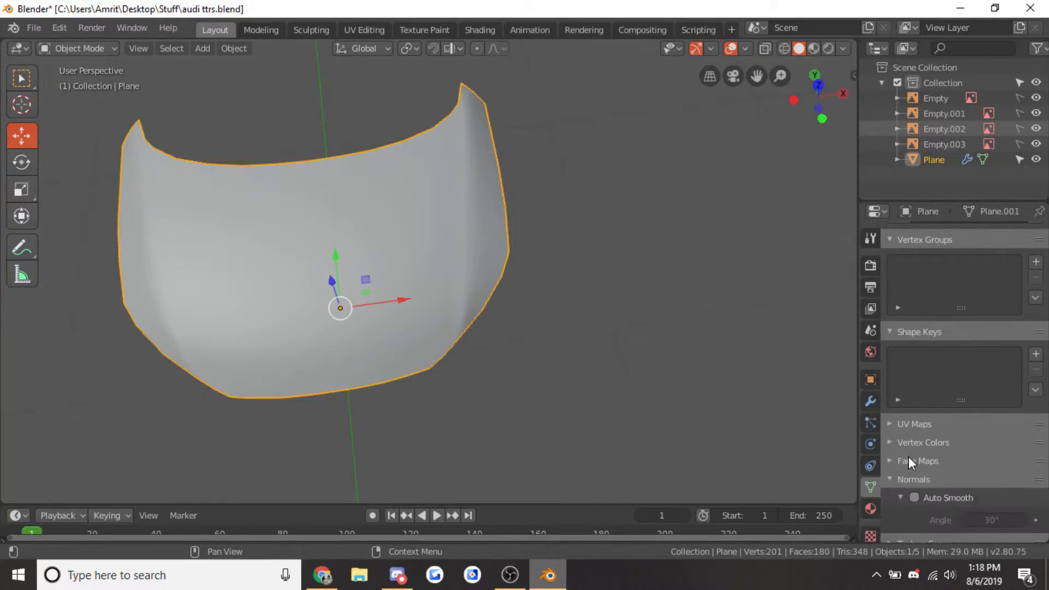
scroll(905, 461, "down", 2)
middle_click_drag(514, 432, 579, 437)
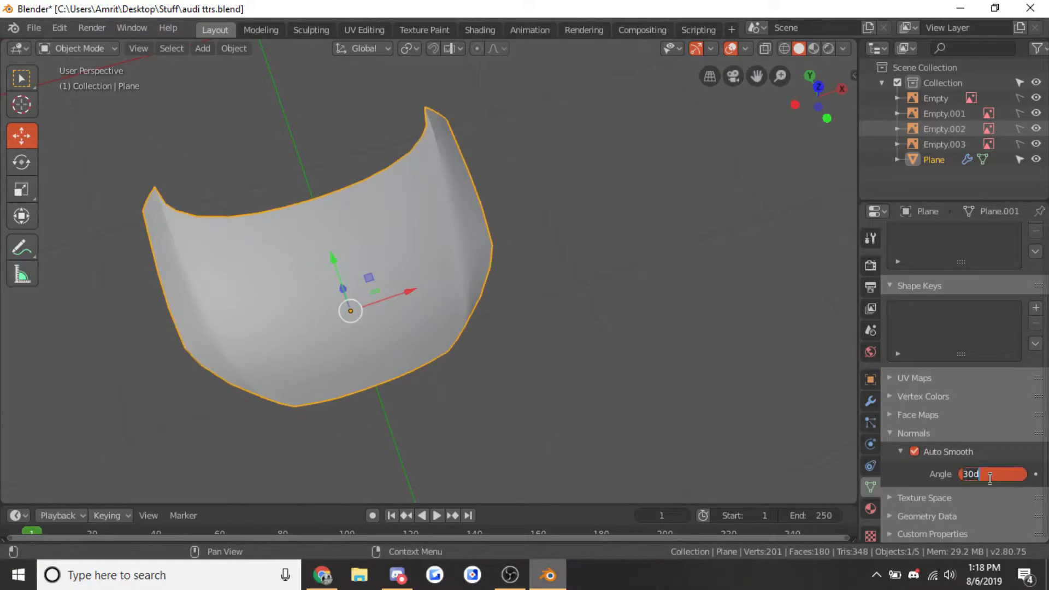
key("Return")
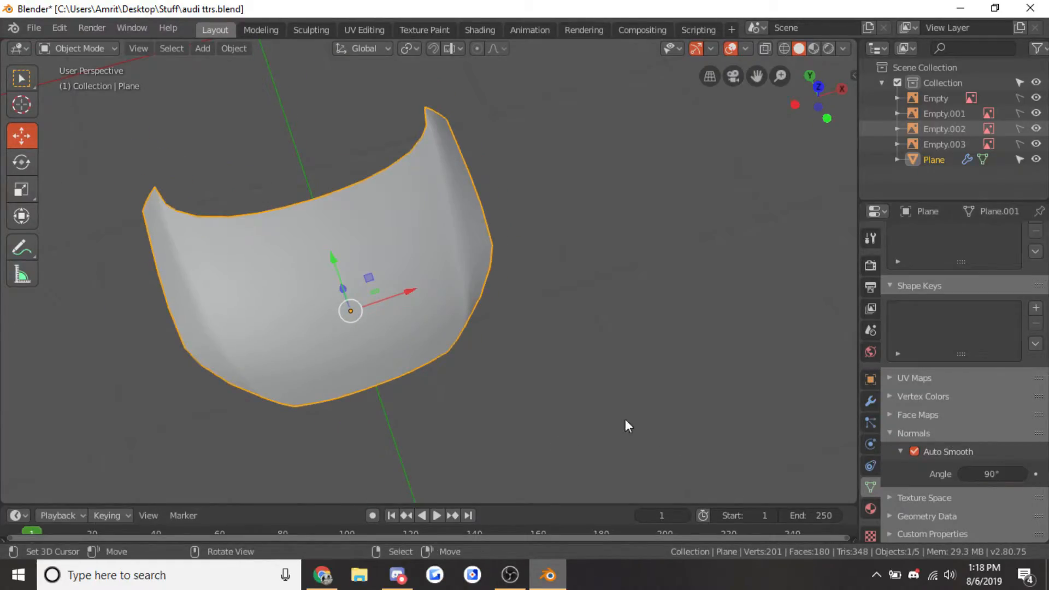
Select the lengthwise edge loop along the crease between hood and fender top and mark it as sharp
key("Tab")
middle_click_drag(512, 326, 517, 344)
scroll(516, 344, "up", 3)
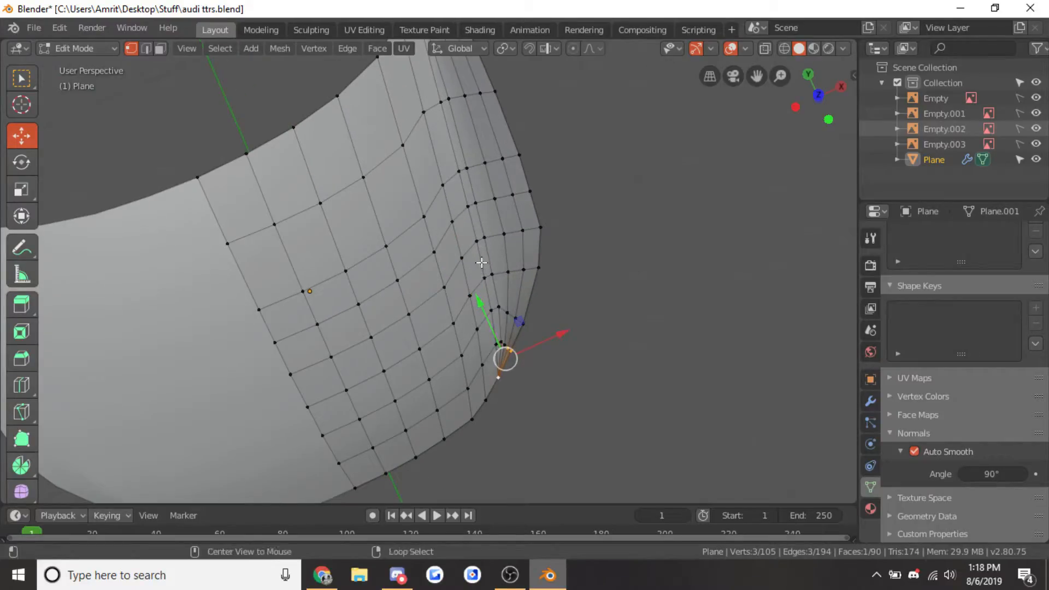
scroll(467, 258, "down", 2)
key("Tab")
key("KP_1")
key("KP_7")
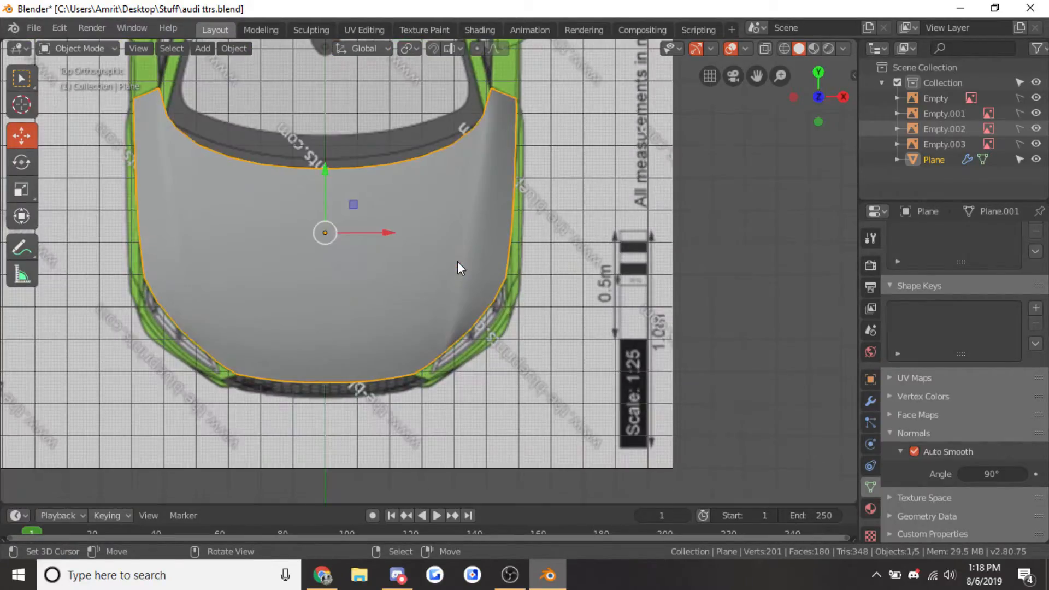
key("Tab")
key("z")
scroll(484, 270, "up", 3)
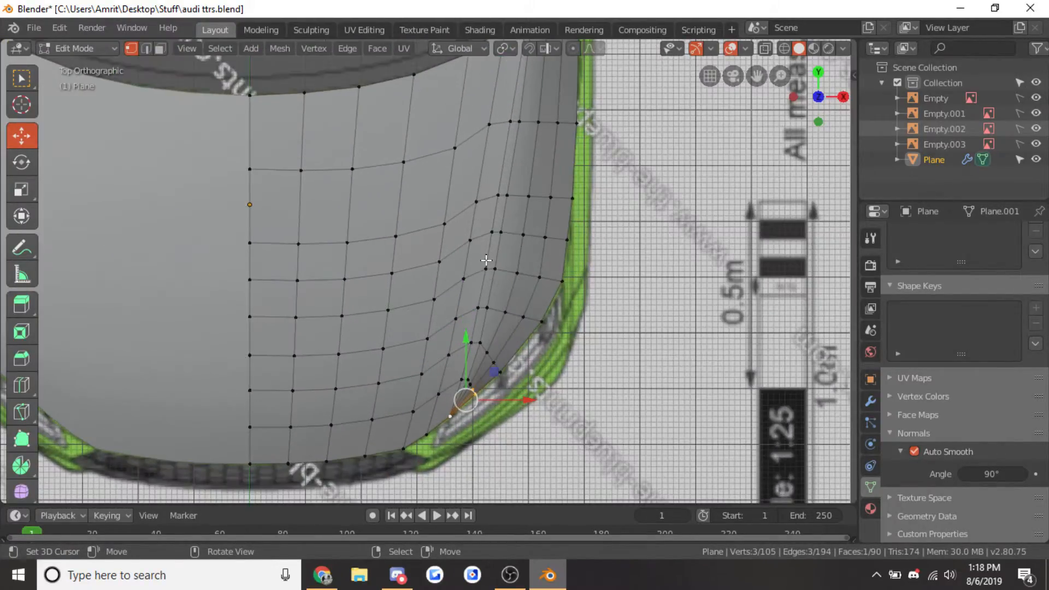
left_click(488, 255, "alt")
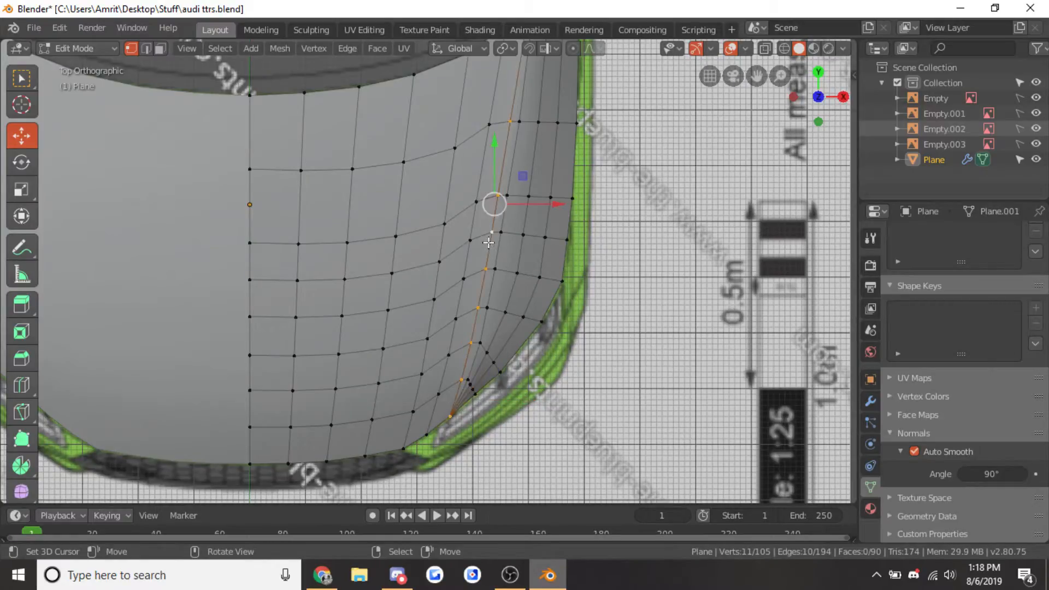
scroll(458, 348, "down", 2)
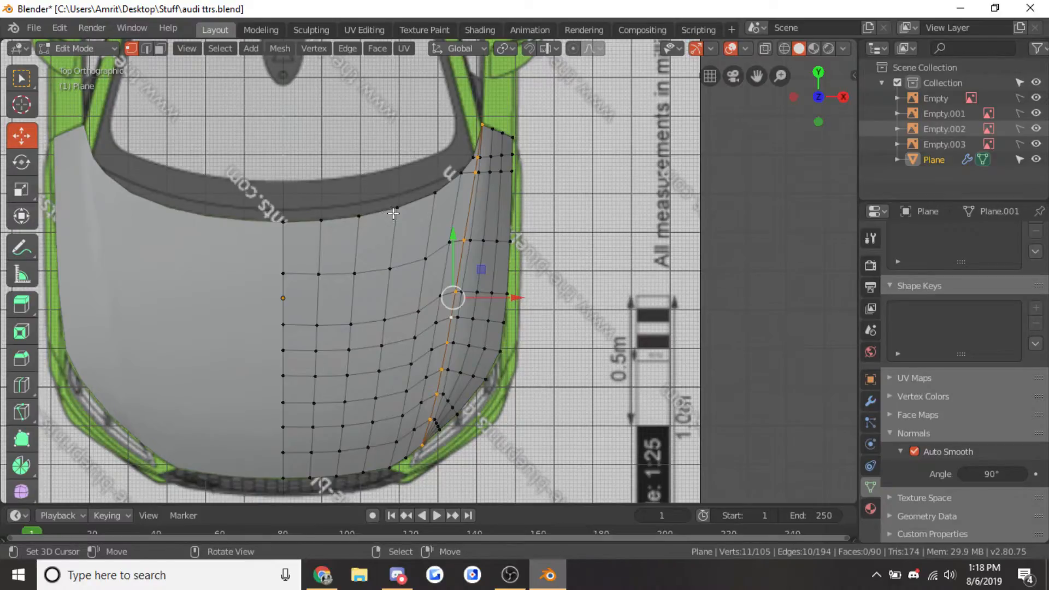
key("ctrl+e")
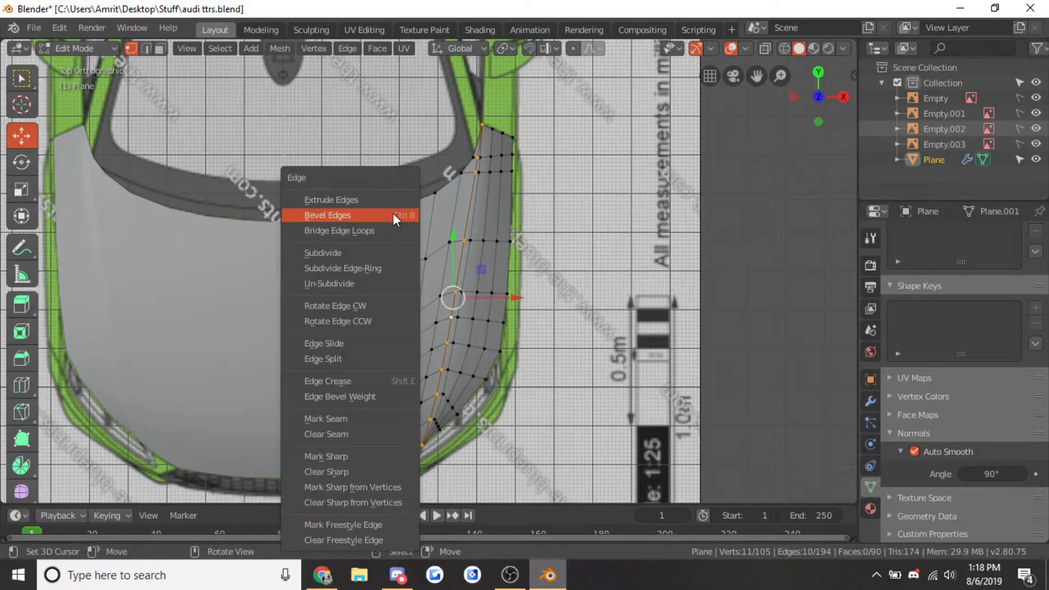
left_click(355, 454)
key("Tab")
key("Tab")
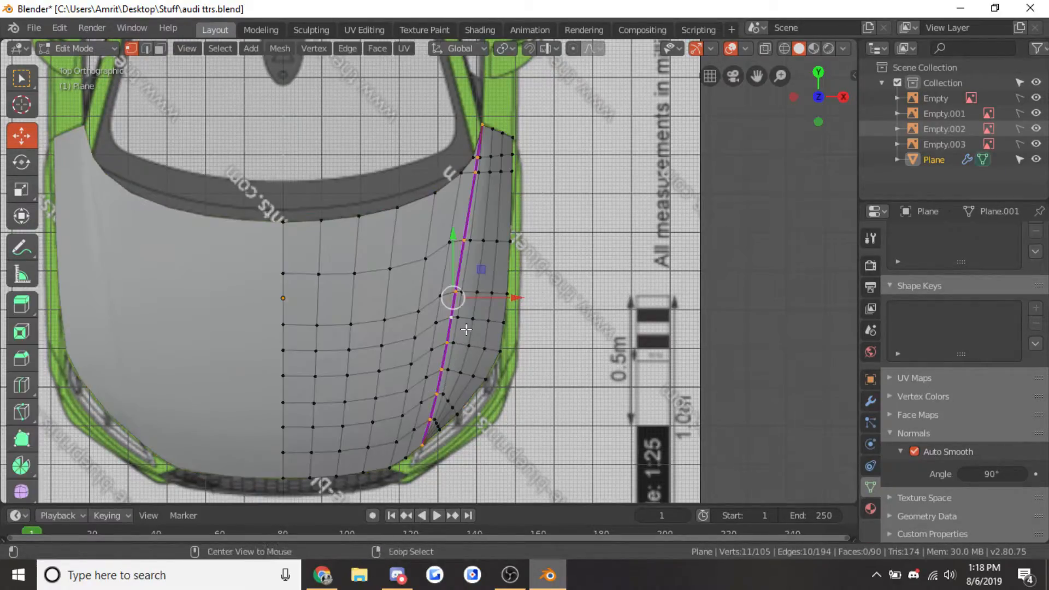
Mark the neighbouring lengthwise edge loop on the fender side of the crease as sharp too
key("ctrl+e")
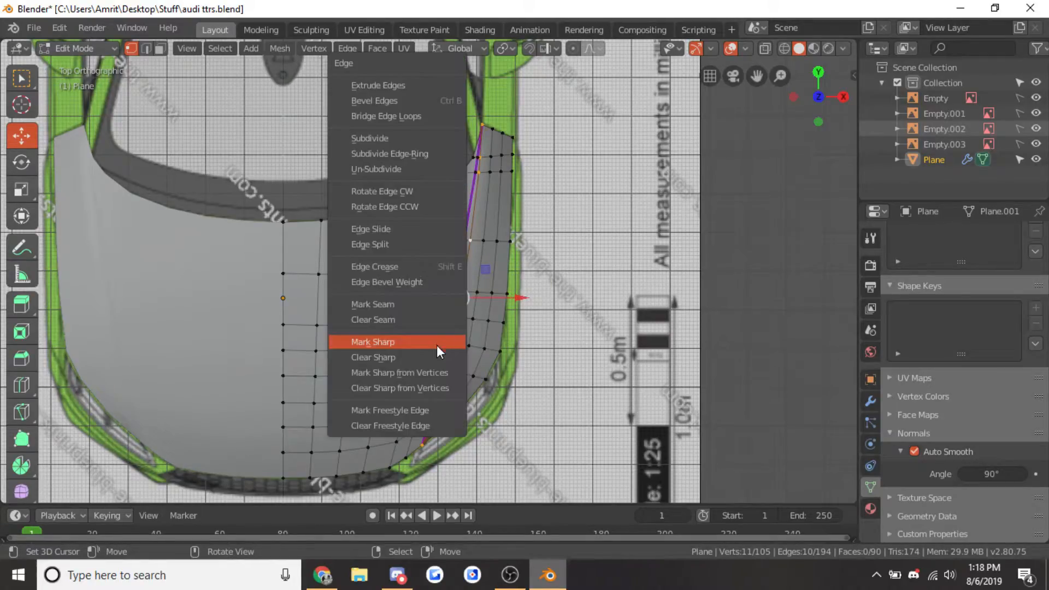
left_click(417, 343)
key("Tab")
middle_click_drag(414, 346, 517, 269)
key("Tab")
Inspect the sharp crease on the hood against the front blueprint and in perspective, in both wireframe and solid display
middle_click_drag(537, 219, 496, 257)
key("Tab")
key("Tab")
key("KP_1")
key("Tab")
scroll(496, 258, "up", 5)
key("Tab")
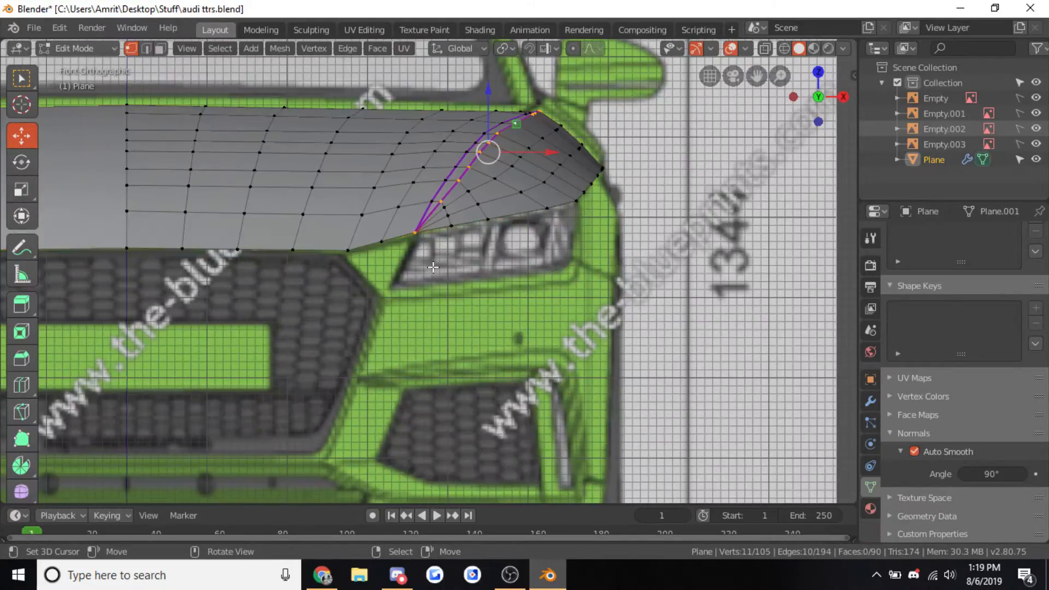
scroll(468, 247, "down", 4)
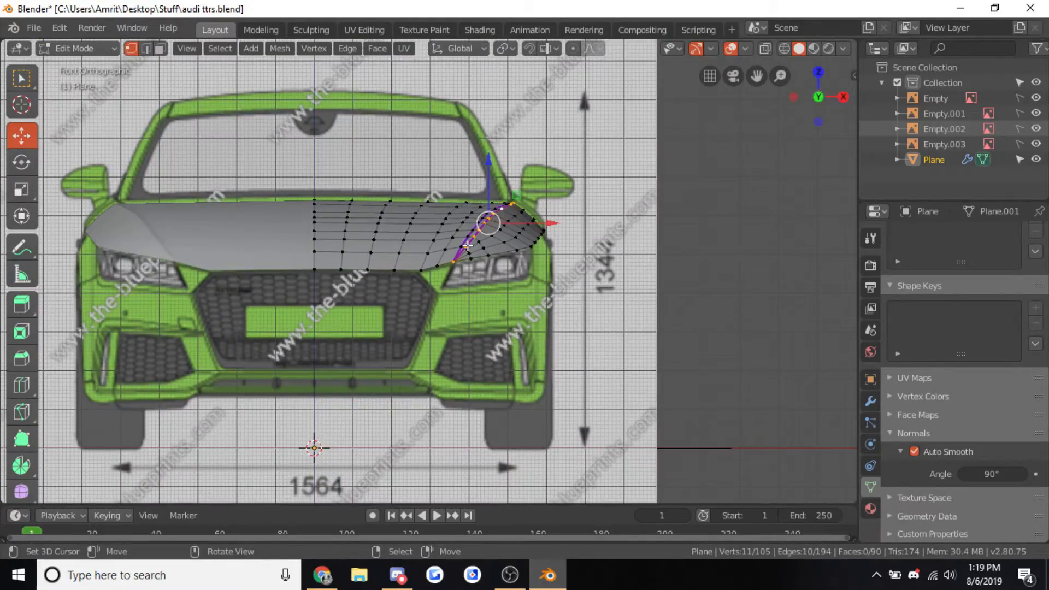
scroll(394, 238, "up", 1)
key("shift+z")
middle_click_drag(382, 255, 311, 345)
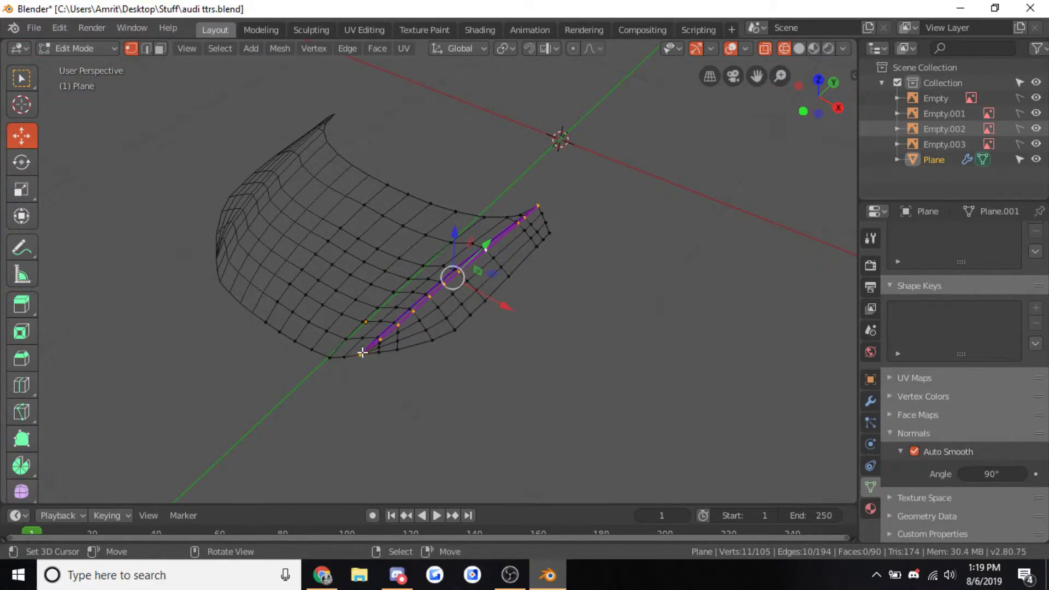
key("shift+z")
key("shift+z")
key("shift+z")
key("shift+z")
key("shift+z")
key("Tab")
middle_click_drag(362, 352, 390, 320)
Preview the hood in Look Dev, Rendered and the other viewport shading modes, ending in Solid
key("z")
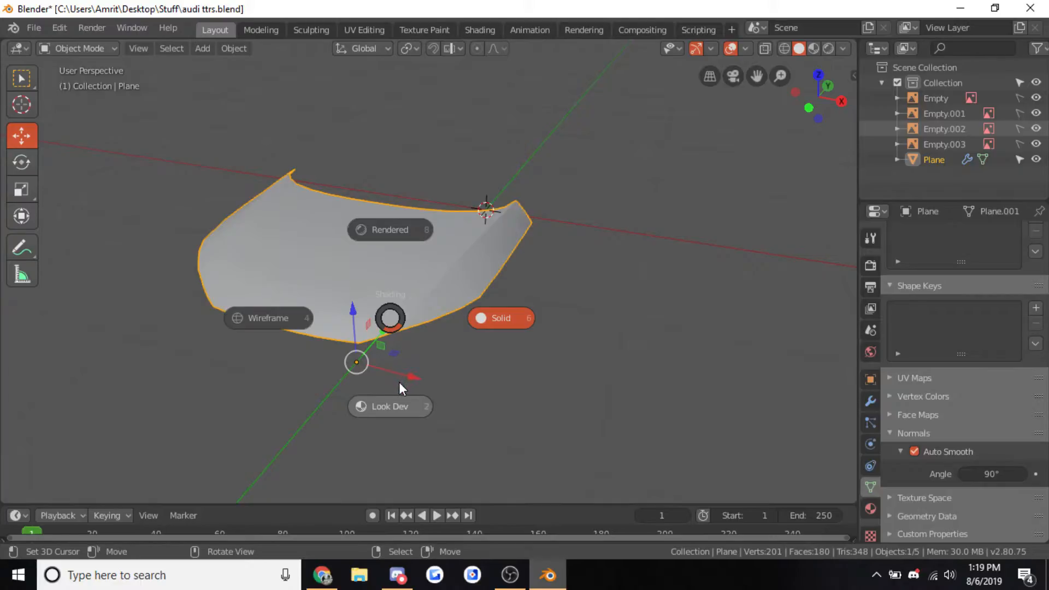
left_click(426, 396)
scroll(467, 357, "down", 2)
mouse_move(467, 357)
middle_mouse_down()
mouse_move(421, 383)
mouse_move(451, 347)
mouse_move(576, 291)
mouse_move(524, 317)
mouse_move(274, 330)
mouse_move(408, 267)
mouse_move(420, 285)
middle_mouse_up()
scroll(419, 385, "up", 3)
key("z")
left_click(281, 247)
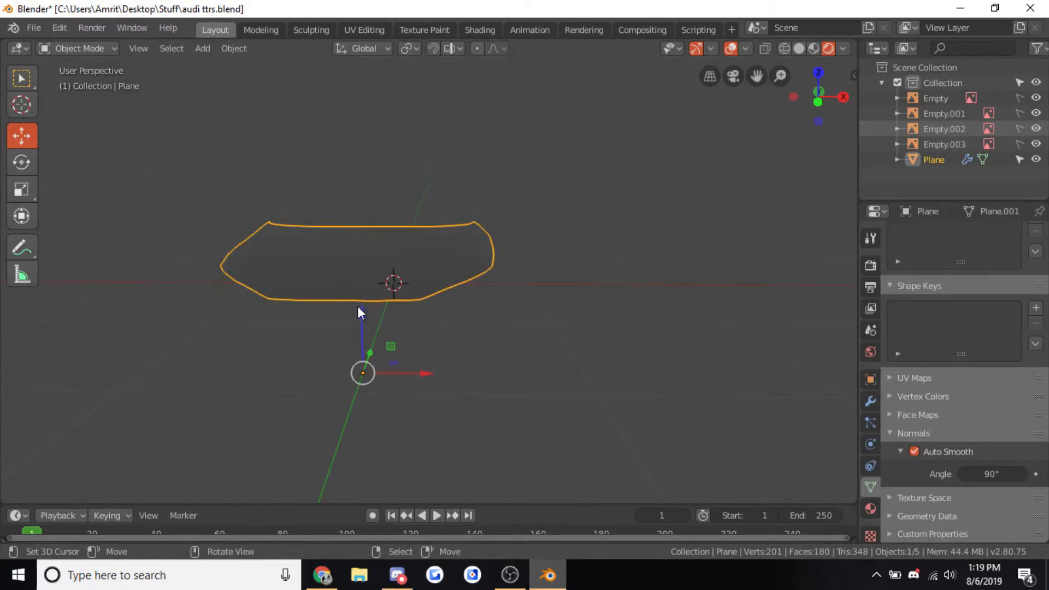
key("z")
left_click(194, 325)
key("z")
left_click(382, 342)
key("z")
left_click(541, 330)
key("z")
left_click(665, 321)
mouse_move(529, 264)
middle_mouse_down("shift")
mouse_move(489, 310)
mouse_move(393, 358)
mouse_move(520, 360)
middle_mouse_up("shift")
scroll(489, 310, "down", 1)
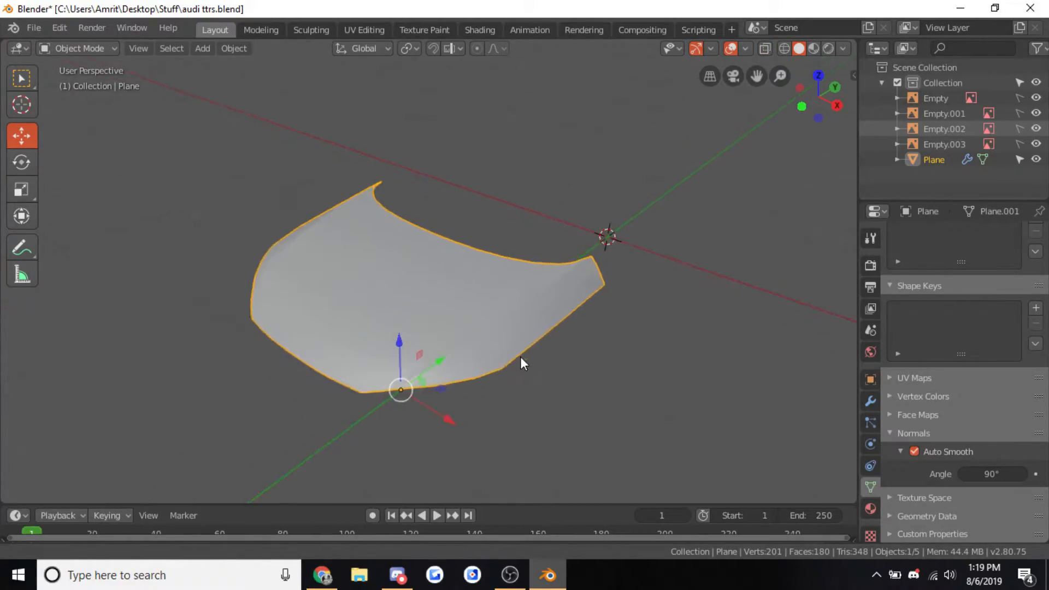
Preview the hood surface with MatCap lighting, using the default and the glossy grey matcap
left_click(844, 51)
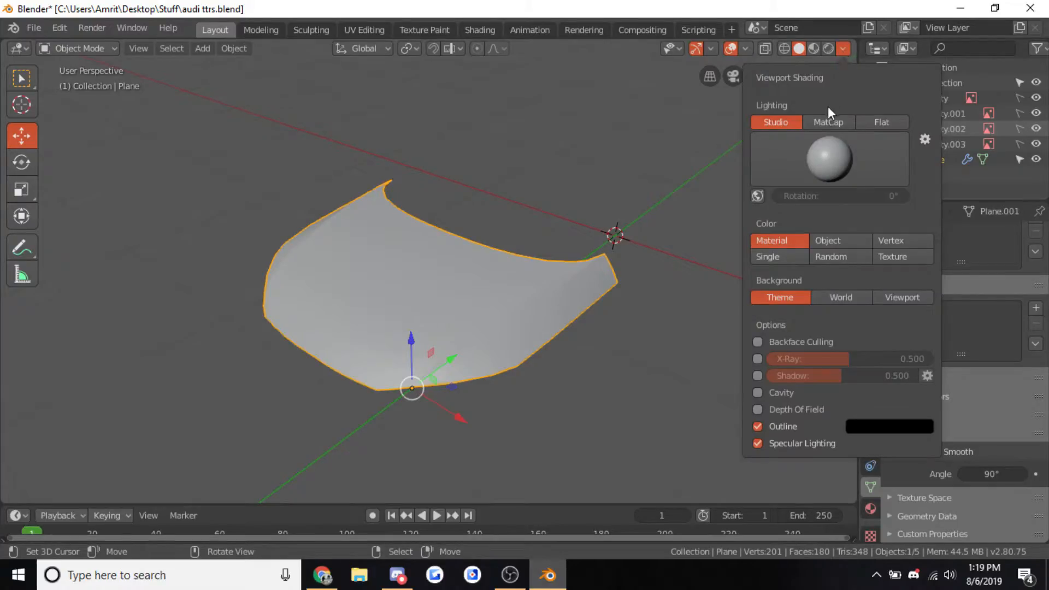
mouse_move(623, 216)
middle_mouse_down()
mouse_move(587, 233)
mouse_move(641, 278)
mouse_move(666, 268)
mouse_move(668, 288)
middle_mouse_up()
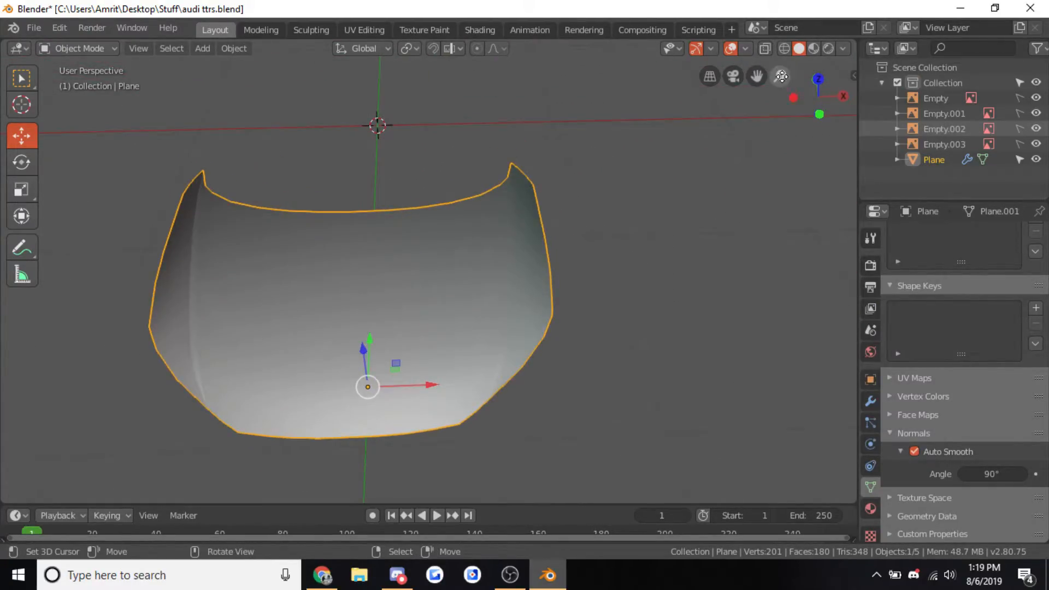
left_click(844, 49)
left_click(829, 159)
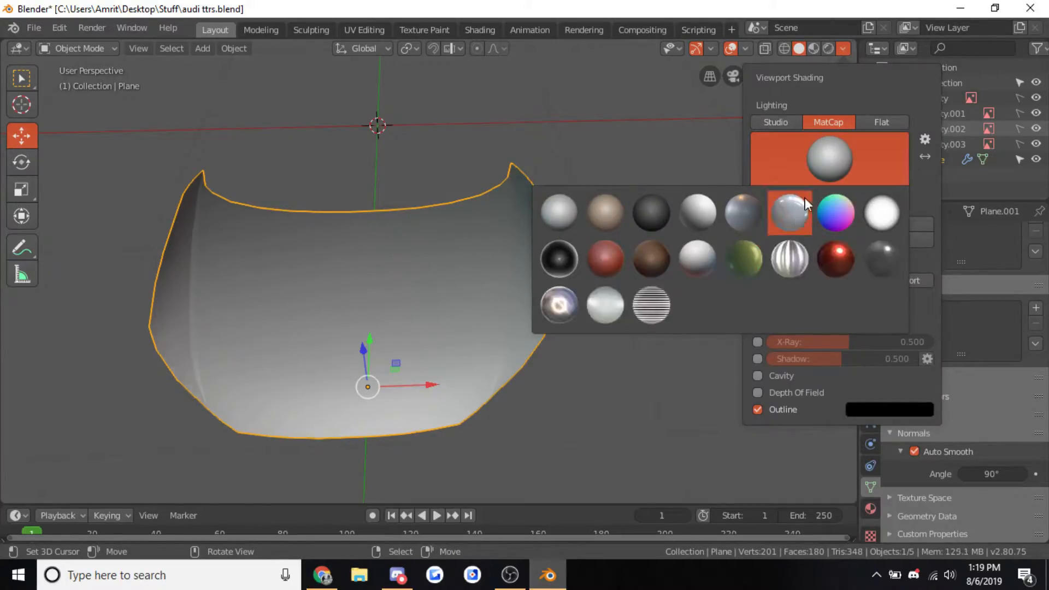
left_click(799, 219)
middle_click_drag(573, 206, 844, 48)
Preview the hood with the rainbow-coloured normal matcap and return the viewport lighting to Studio
left_click(844, 50)
left_click(829, 181)
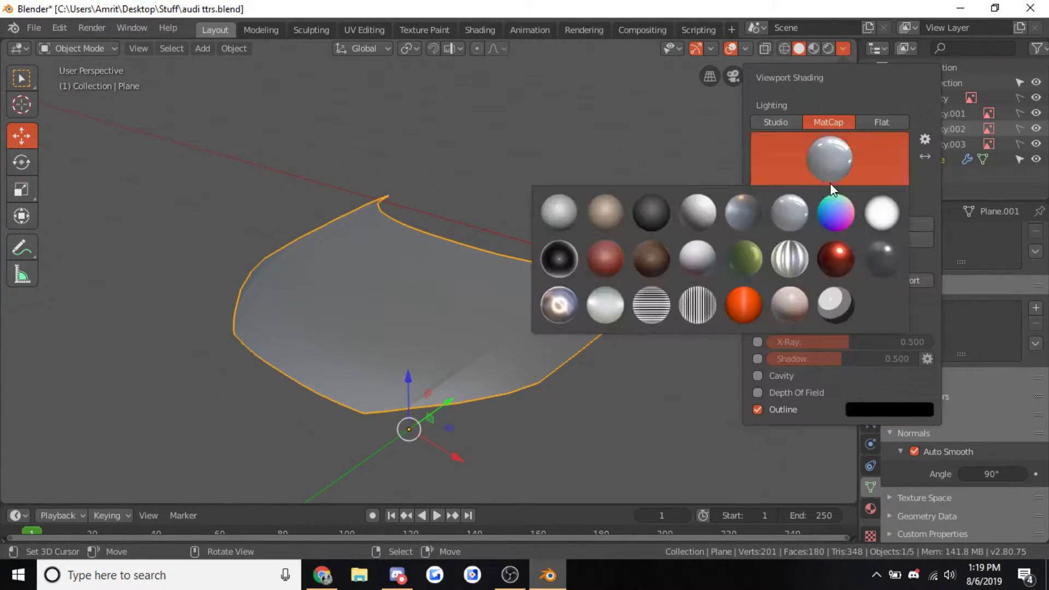
left_click(849, 221)
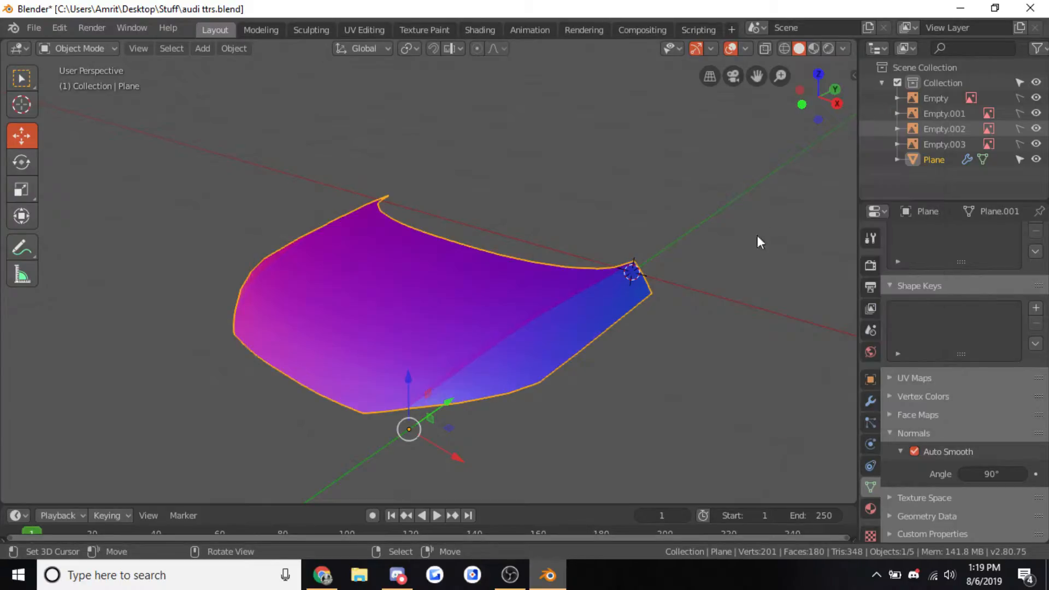
left_click(844, 48)
left_click(772, 117)
mouse_move(453, 279)
middle_mouse_down()
mouse_move(519, 264)
mouse_move(511, 300)
mouse_move(449, 208)
mouse_move(464, 150)
mouse_move(449, 263)
middle_mouse_up()
Enable Backface Culling in the viewport shading options and check the hood from above
left_click(843, 48)
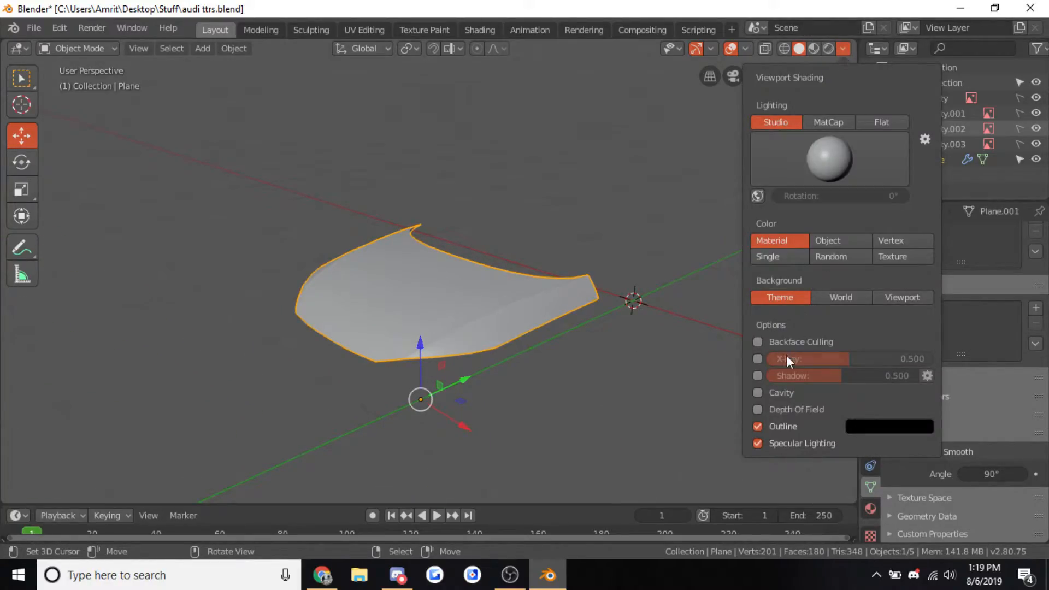
left_click(754, 342)
mouse_move(644, 353)
middle_mouse_down()
mouse_move(606, 384)
mouse_move(625, 443)
mouse_move(517, 265)
mouse_move(525, 171)
mouse_move(599, 367)
mouse_move(557, 347)
middle_mouse_up()
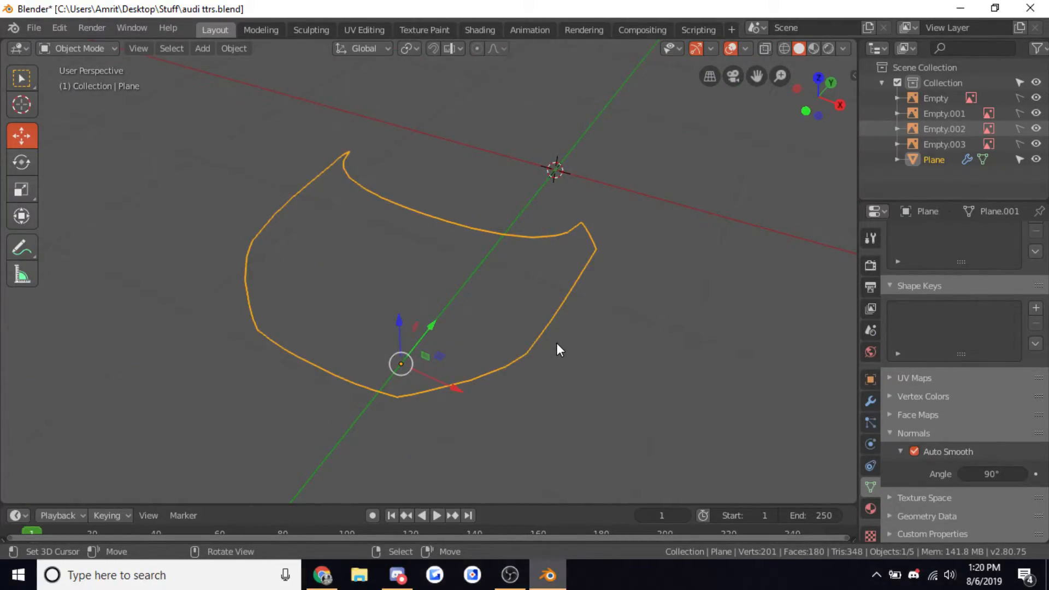
Select the entire hood mesh and turn its face normals outward
key("Tab")
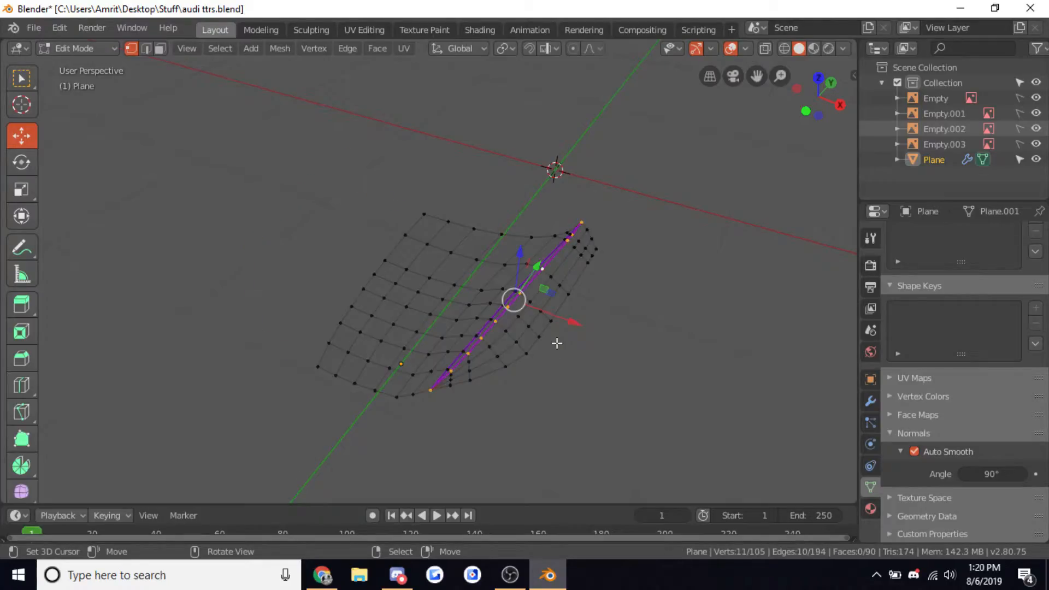
key("a")
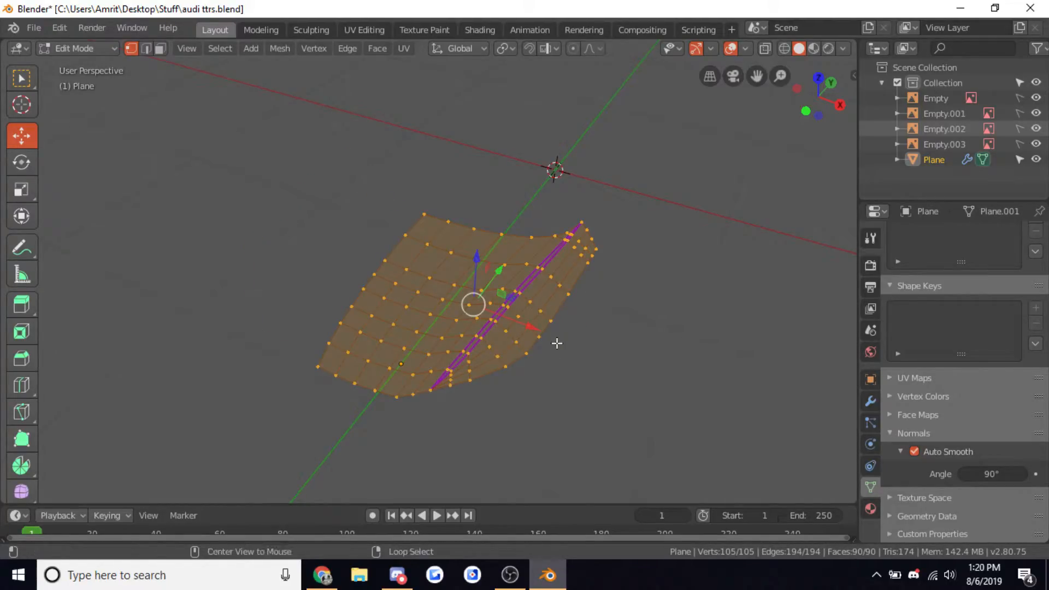
key("alt+n")
left_click(520, 307)
key("Tab")
mouse_move(519, 307)
middle_mouse_down()
mouse_move(591, 208)
mouse_move(557, 132)
mouse_move(405, 140)
mouse_move(448, 372)
middle_mouse_up()
middle_click_drag(488, 382, 527, 264)
Compare the hood with the front and side blueprints, examining its mesh and shaded surface
key("KP_1")
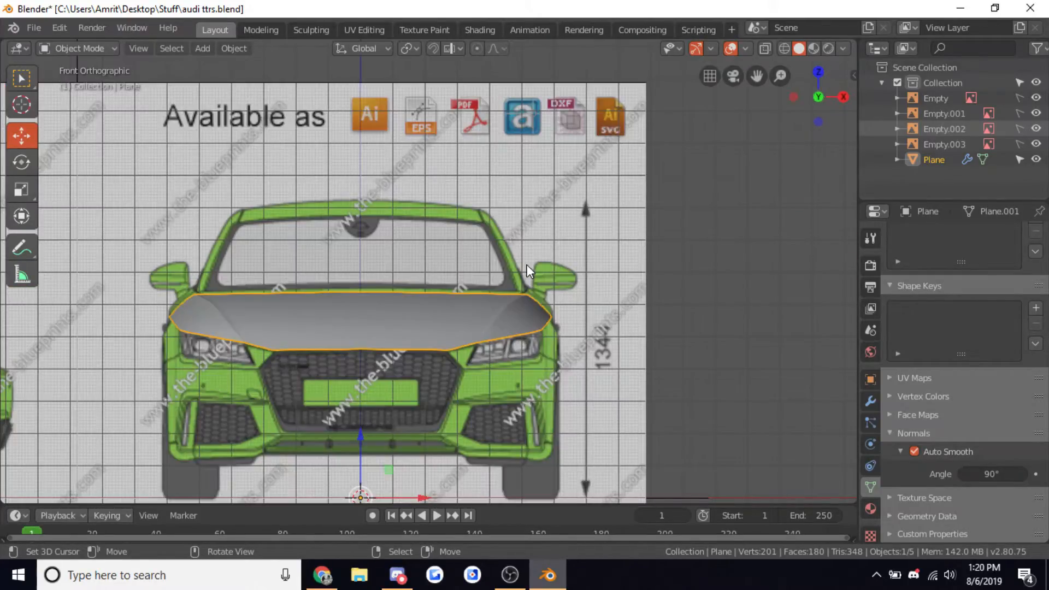
key("Tab")
scroll(505, 265, "up", 3)
scroll(504, 260, "up", 2)
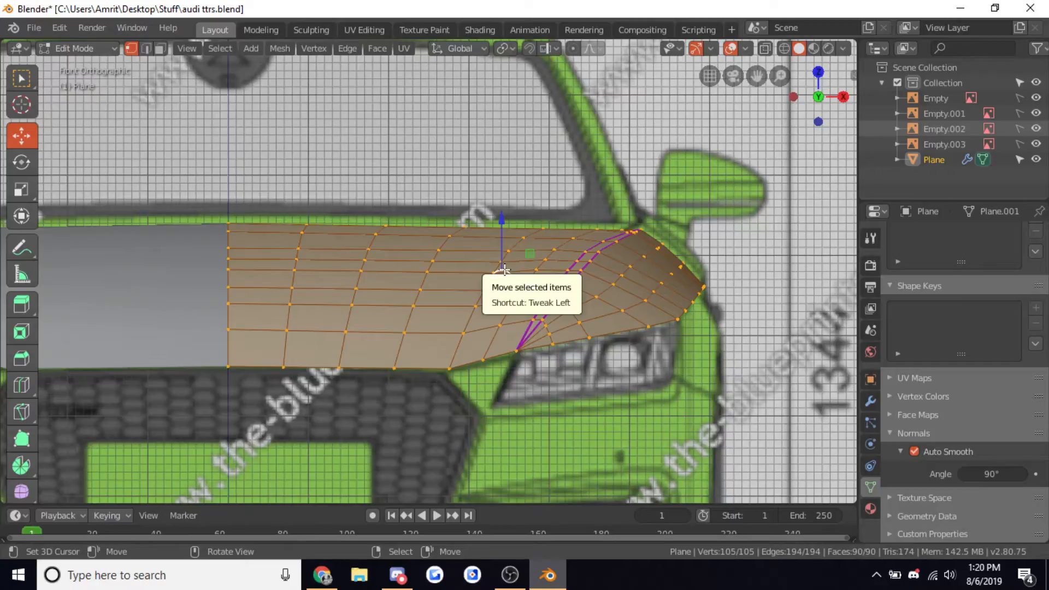
scroll(504, 269, "down", 4)
key("Tab")
middle_click_drag(461, 269, 300, 306)
key("KP_3")
scroll(300, 306, "up", 1)
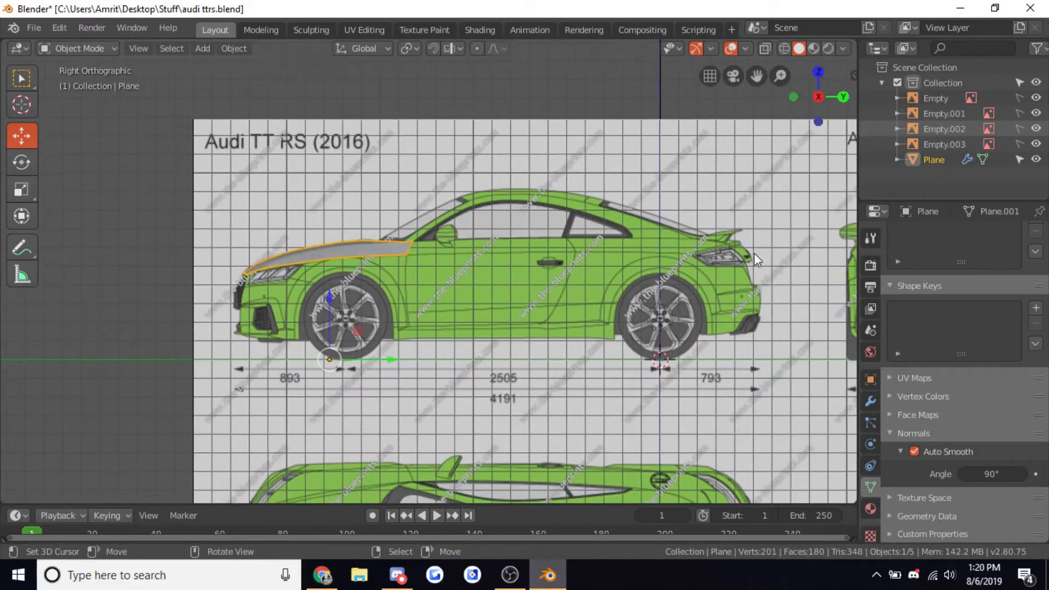
middle_click_drag(251, 270, 389, 377)
key("KP_1")
key("Tab")
key("Tab")
key("Tab")
key("a")
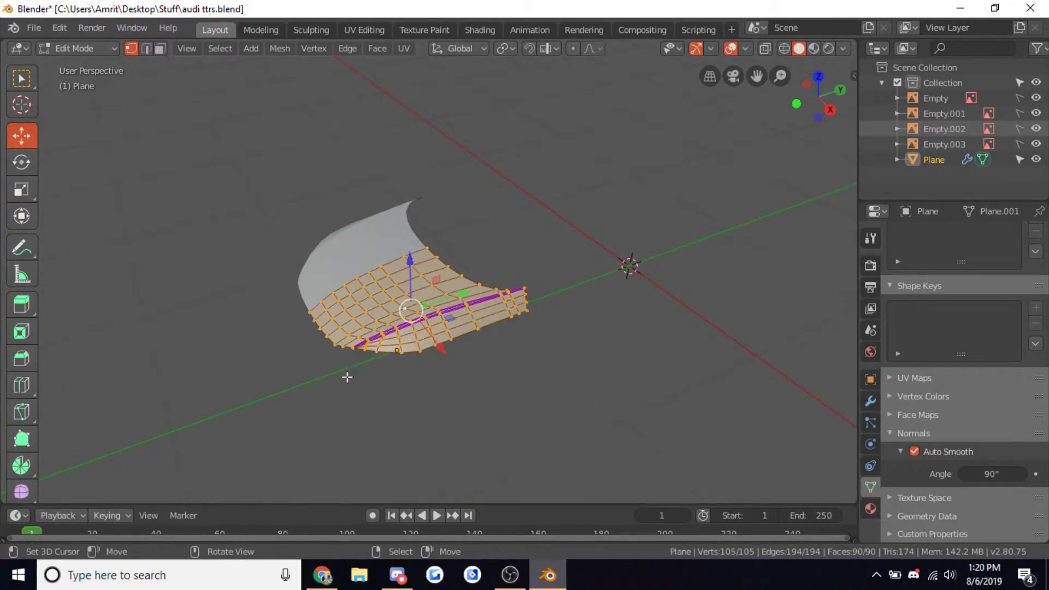
key("ctrl+z")
Circle-select the front part of the hood mesh in wireframe, hide it, and return to Object Mode with solid shading
scroll(372, 366, "down", 3)
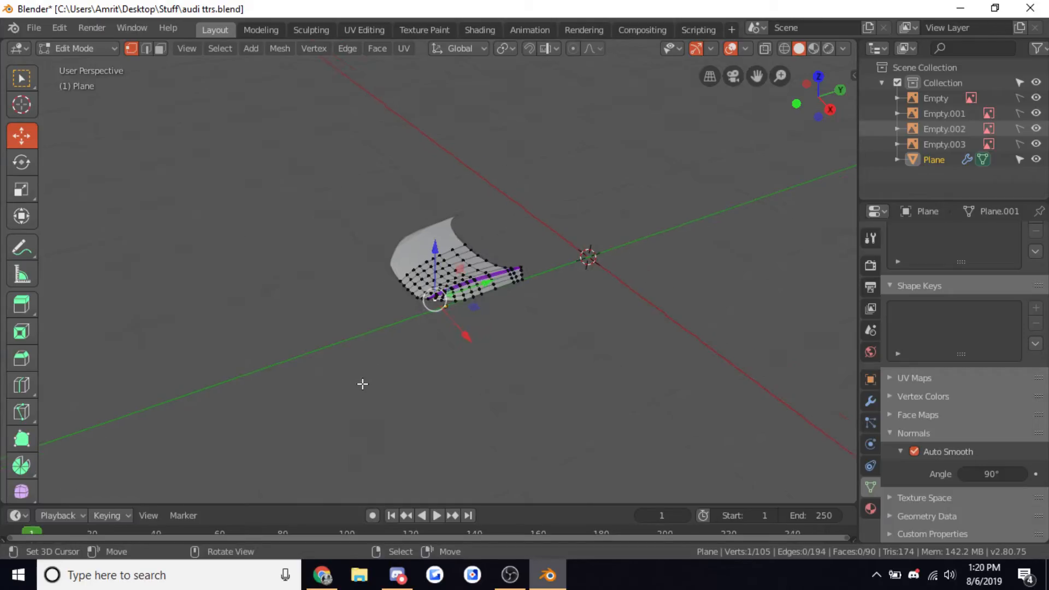
key("alt+z")
scroll(364, 382, "up", 3)
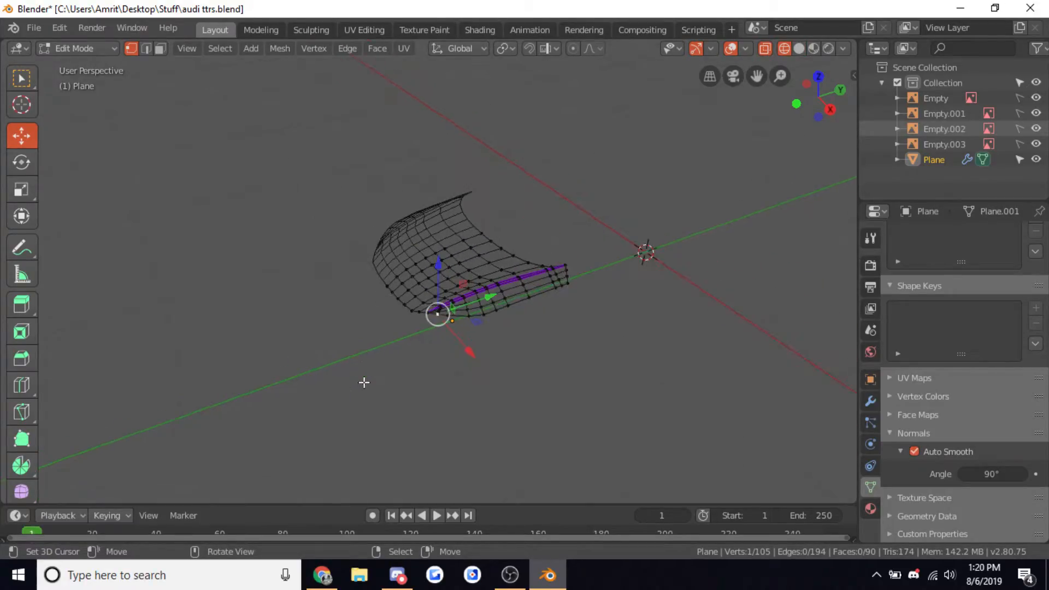
key("c")
scroll(394, 360, "down", 10)
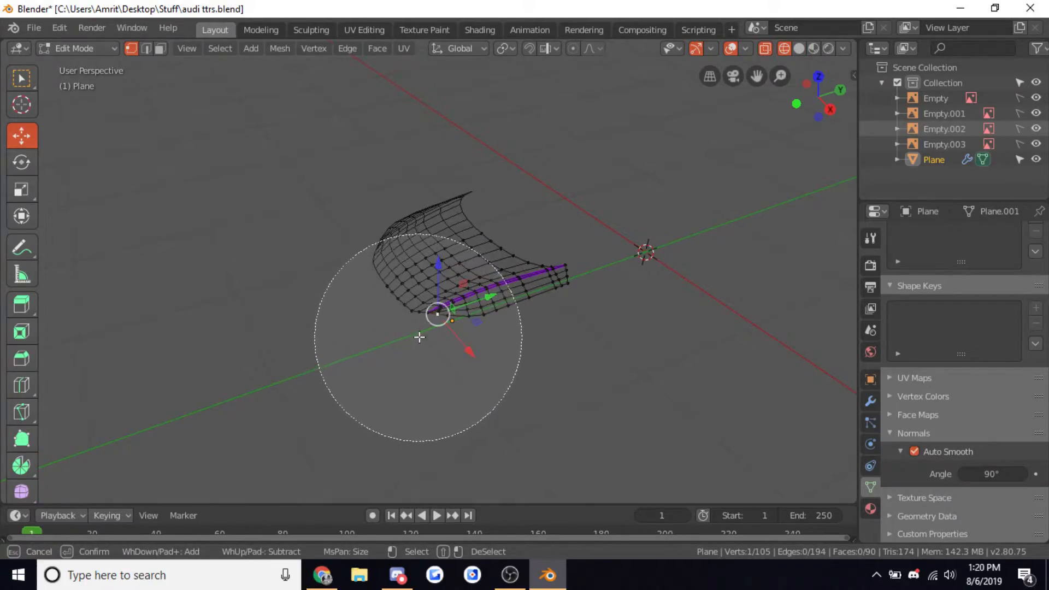
left_click(422, 336)
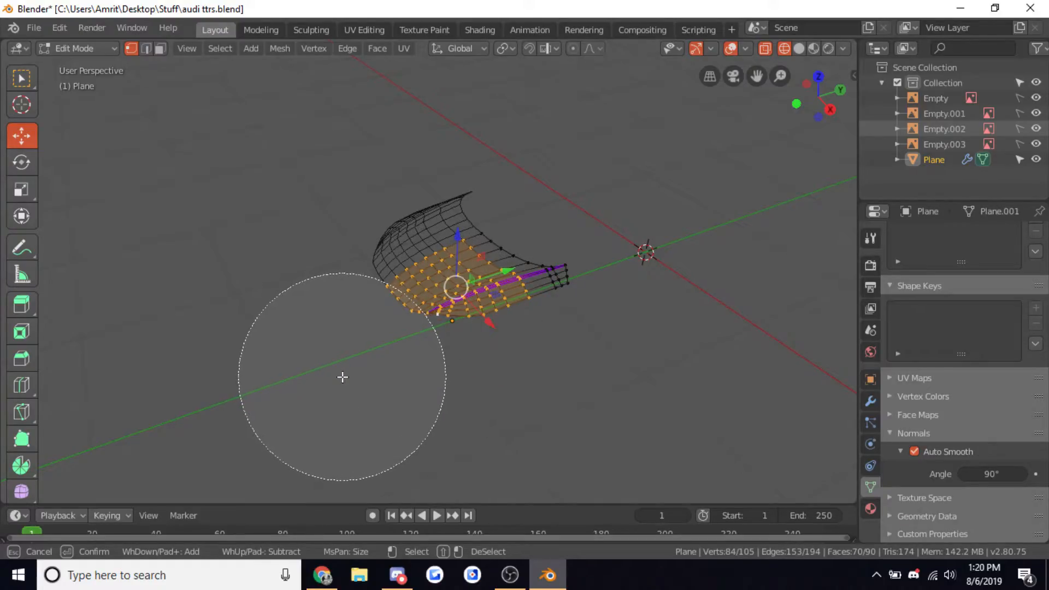
key("Escape")
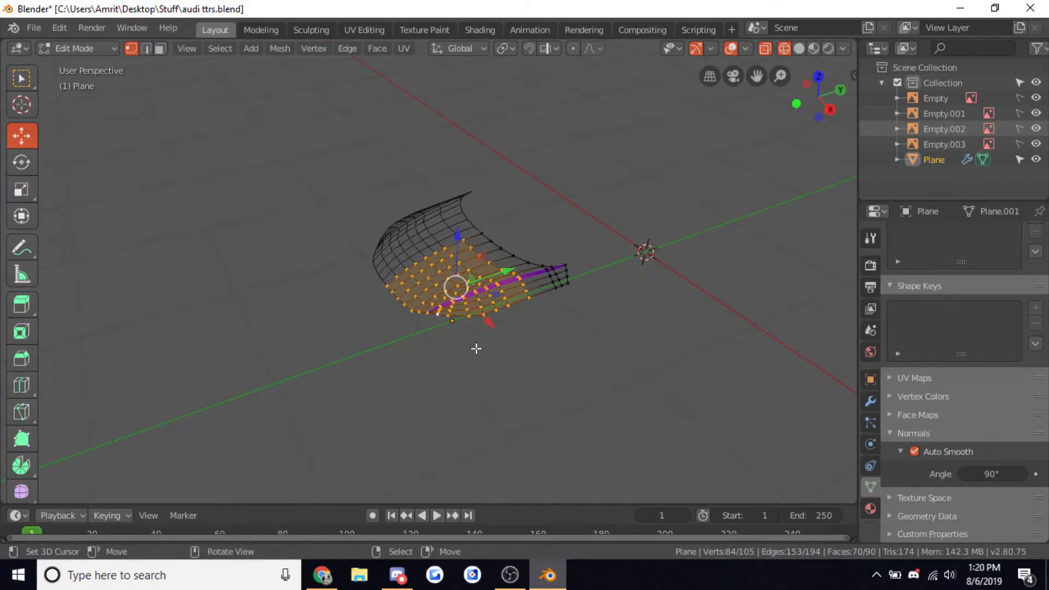
key("h")
key("Tab")
mouse_move(476, 348)
middle_mouse_down()
mouse_move(396, 366)
mouse_move(477, 354)
middle_mouse_up()
key("shift+z")
scroll(454, 353, "up", 2)
Reveal the hidden front part of the hood mesh in Edit Mode
key("Tab")
key("Tab")
key("Tab")
key("Tab")
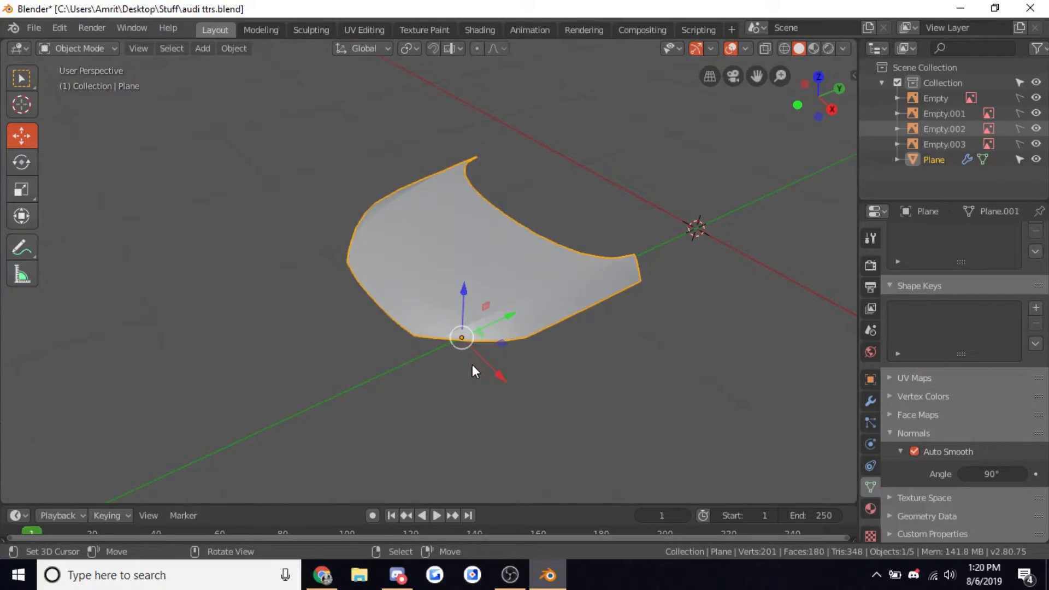
key("Tab")
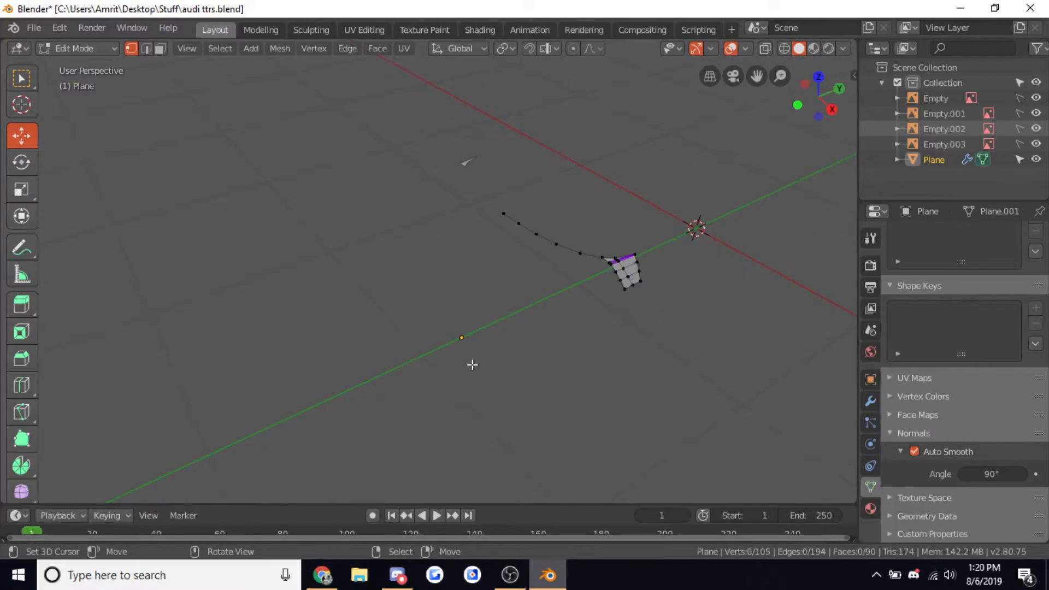
key("alt+h")
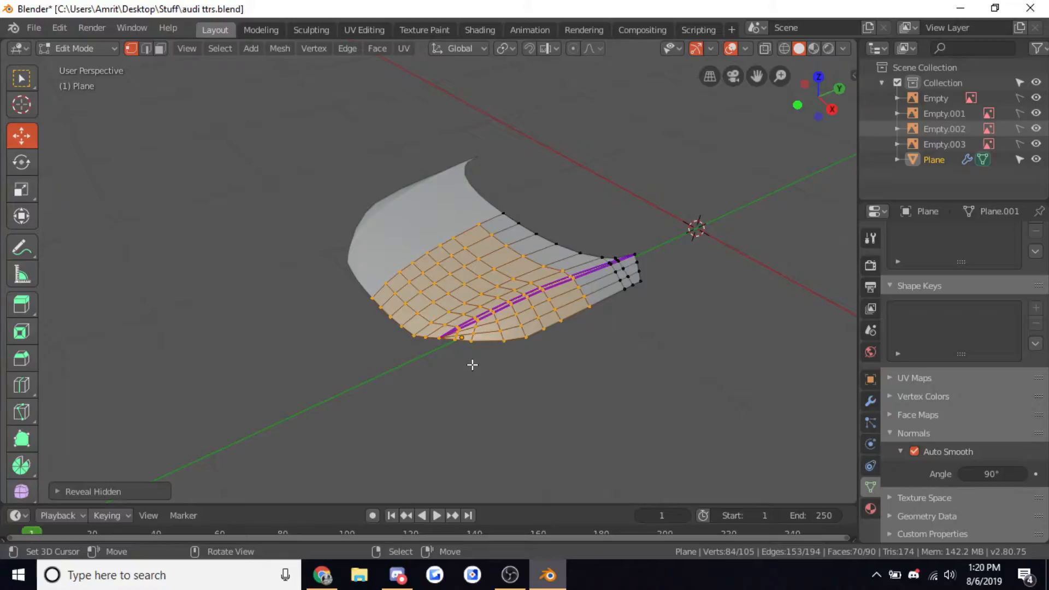
Examine the revealed hood mesh and its shaded surface in perspective and against the side and front blueprints
key("alt+a")
middle_click_drag(601, 366, 735, 353)
key("Tab")
key("KP_1")
scroll(676, 333, "up", 4)
key("Tab")
scroll(716, 339, "down", 3)
middle_click_drag(686, 297, 480, 346)
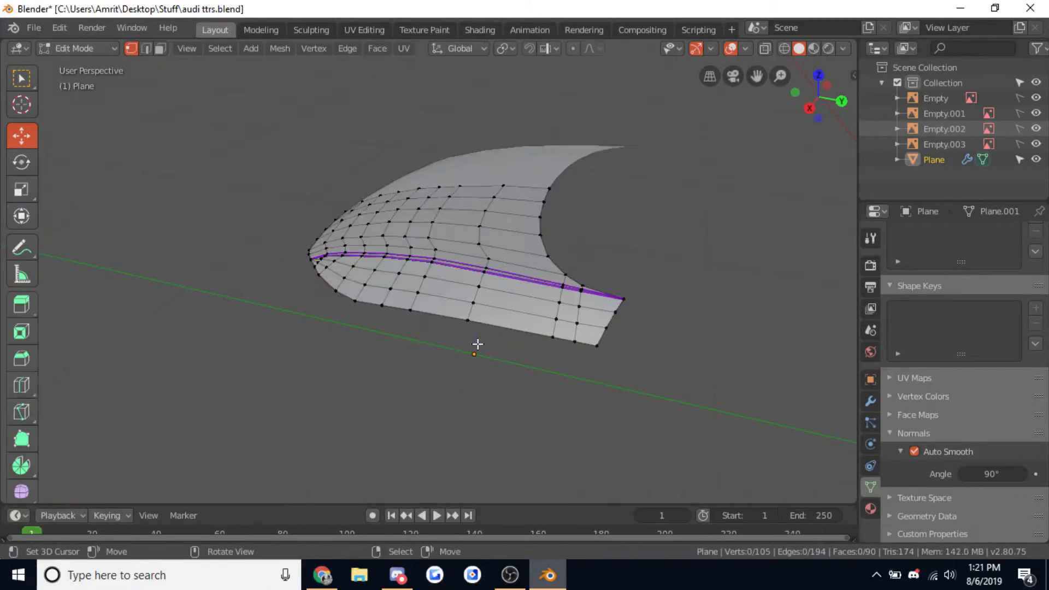
key("KP_3")
scroll(513, 338, "up", 3)
middle_click_drag(653, 207, 536, 402, "shift")
scroll(610, 192, "down", 4)
key("Tab")
scroll(534, 403, "up", 4)
key("KP_1")
scroll(508, 390, "up", 4)
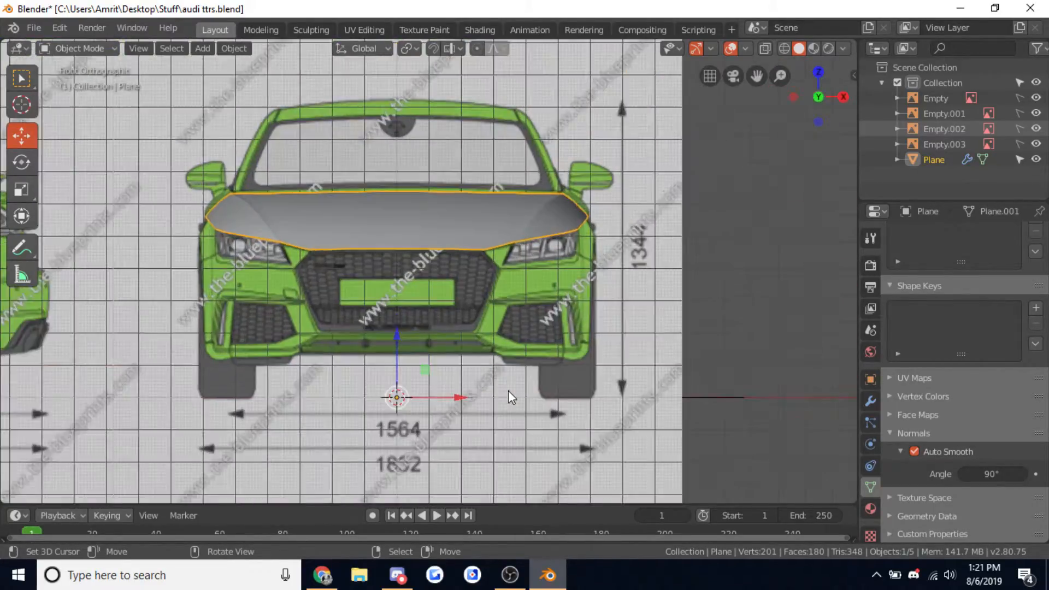
Extrude a chain of vertices from the hood's lower edge along the front curve of the wheel-arch panel line in side view
key("Tab")
key("KP_3")
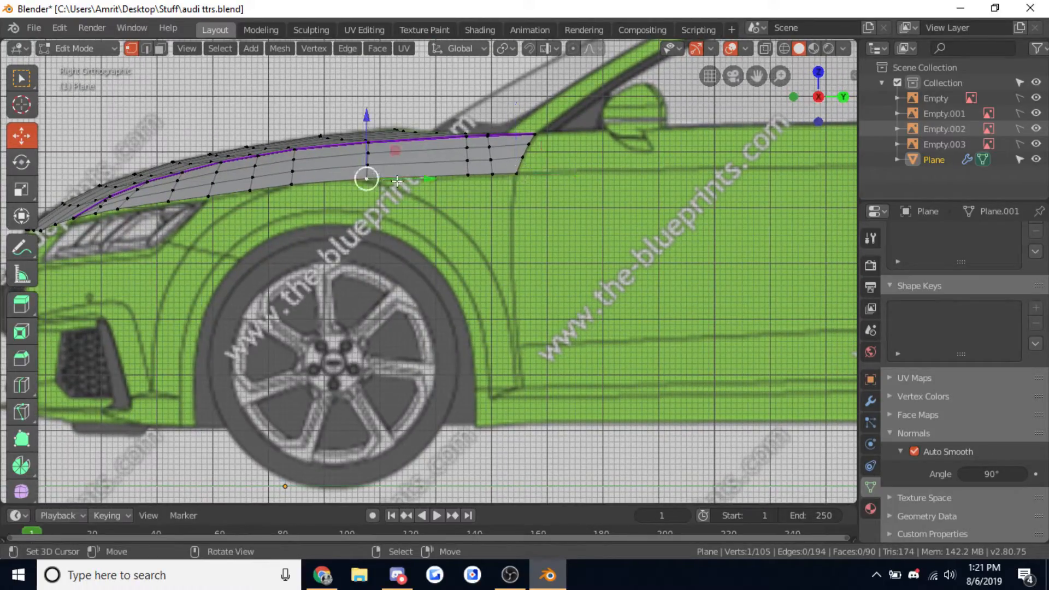
key("z")
left_click(474, 161)
key("shift+z")
key("shift+z")
middle_click_drag(321, 161, 382, 168, "shift")
middle_click_drag(268, 250, 321, 268, "shift")
right_click(400, 232)
middle_click_drag(362, 236, 467, 231, "shift")
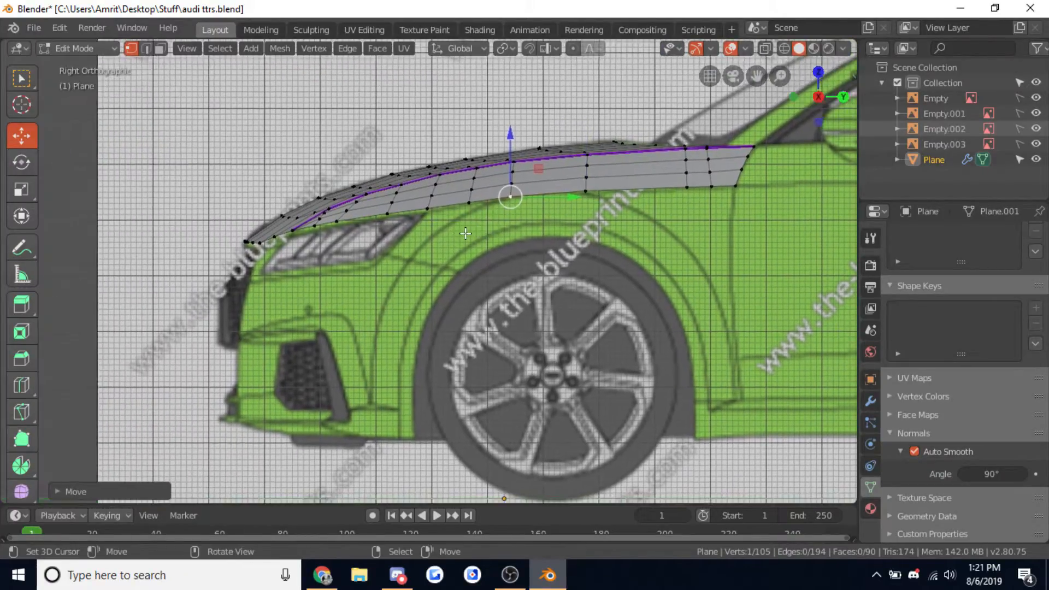
scroll(471, 229, "up", 1)
key("e")
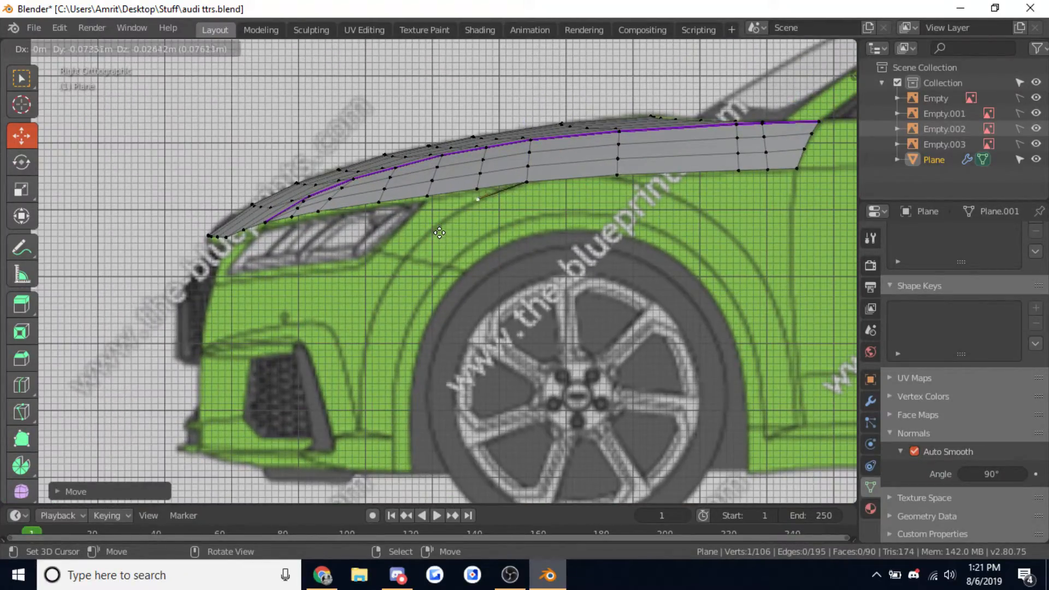
left_click(439, 233)
key("e")
left_click(380, 295)
Check the new front arch edge against the front, top and side blueprints
scroll(381, 290, "down", 3)
key("KP_7")
key("KP_1")
scroll(441, 284, "up", 5)
key("Tab")
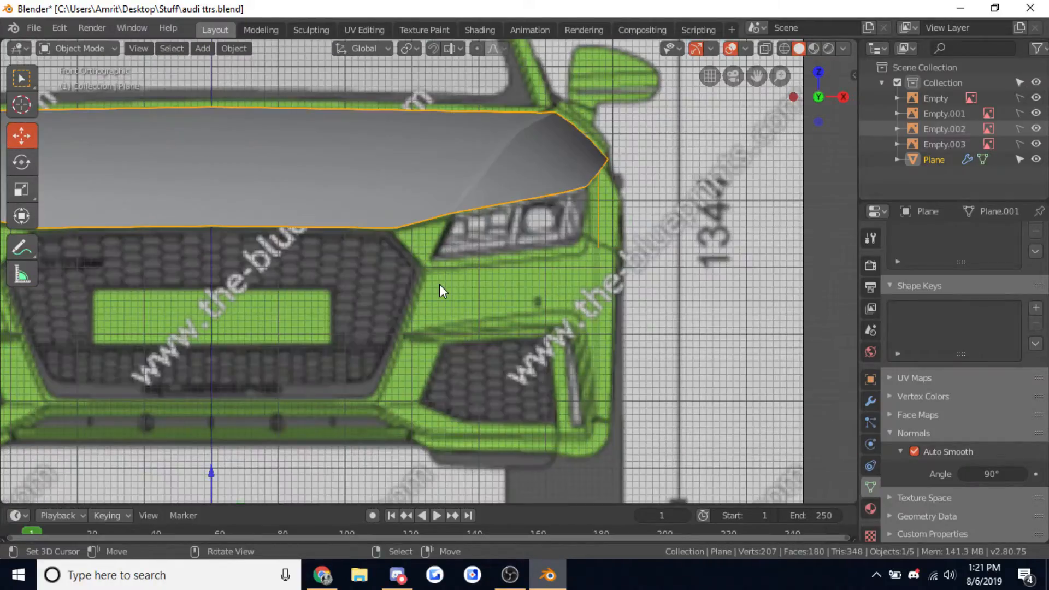
key("KP_7")
key("Tab")
scroll(606, 256, "down", 1)
key("Tab")
key("Tab")
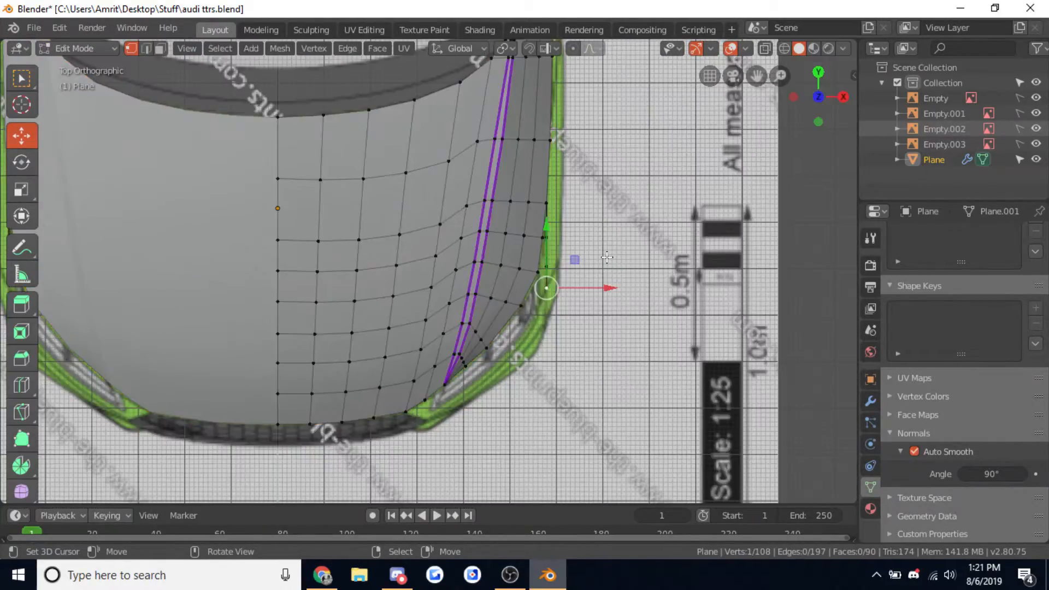
key("KP_3")
key("Tab")
key("Tab")
scroll(606, 256, "up", 3)
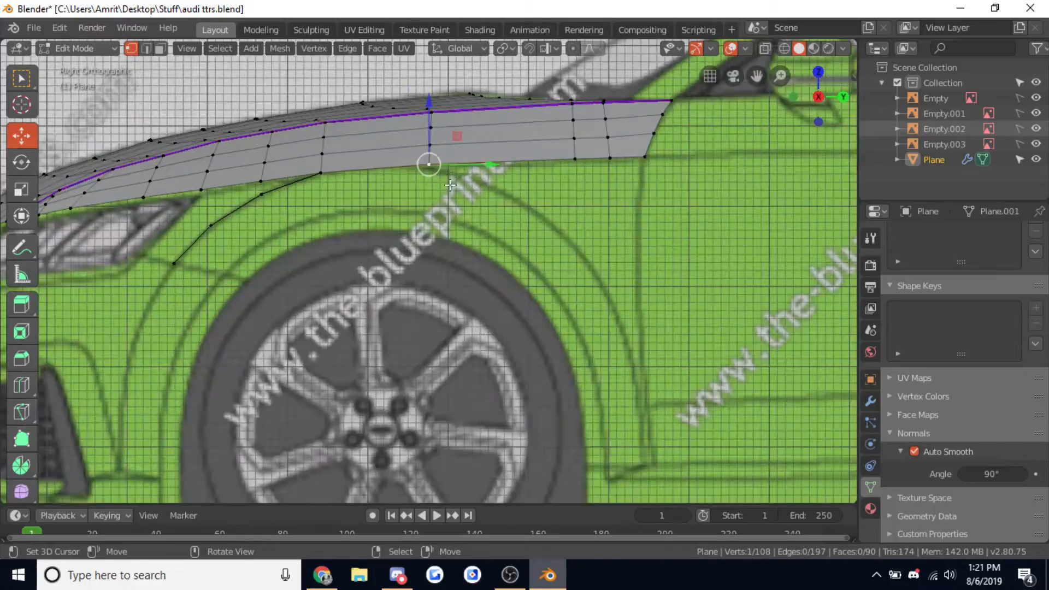
key("z")
key("8")
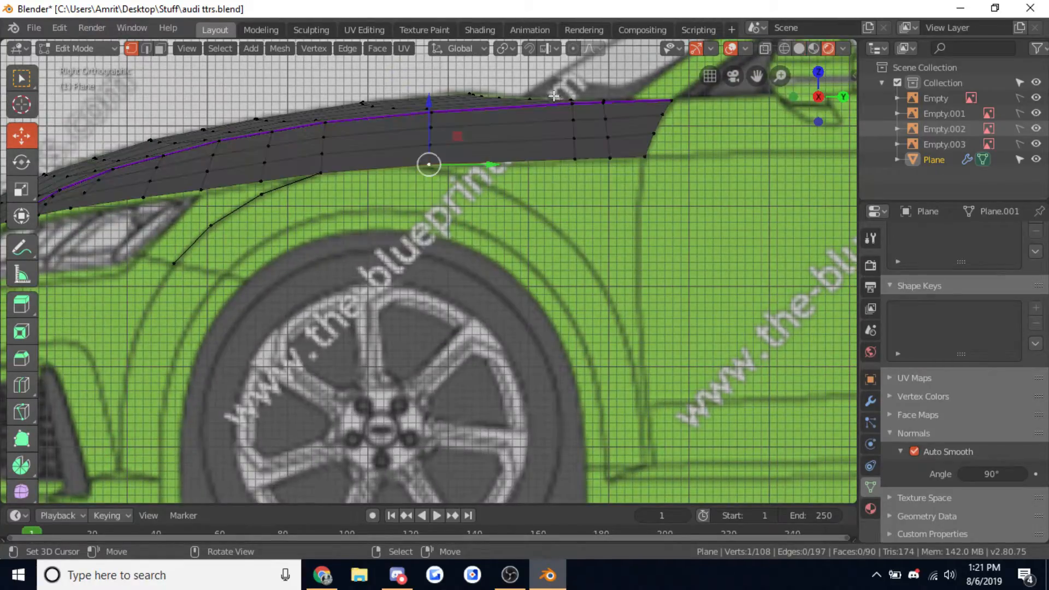
key("z")
key("6")
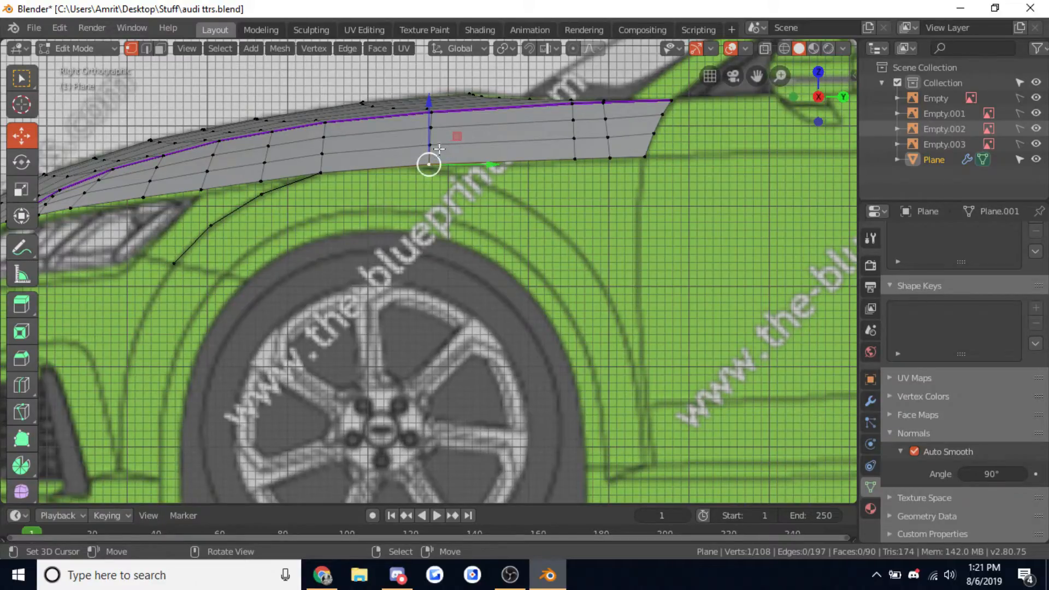
Adjust the position of the vertex just above the sharp crease line over the wheel arch
right_click(431, 129, "ctrl")
left_click_drag(457, 145, 454, 112)
right_click(434, 114)
middle_click_drag(454, 112, 448, 215)
key("ctrl+z")
right_click(438, 215, "shift")
left_click_drag(461, 216, 458, 184)
right_click(434, 187)
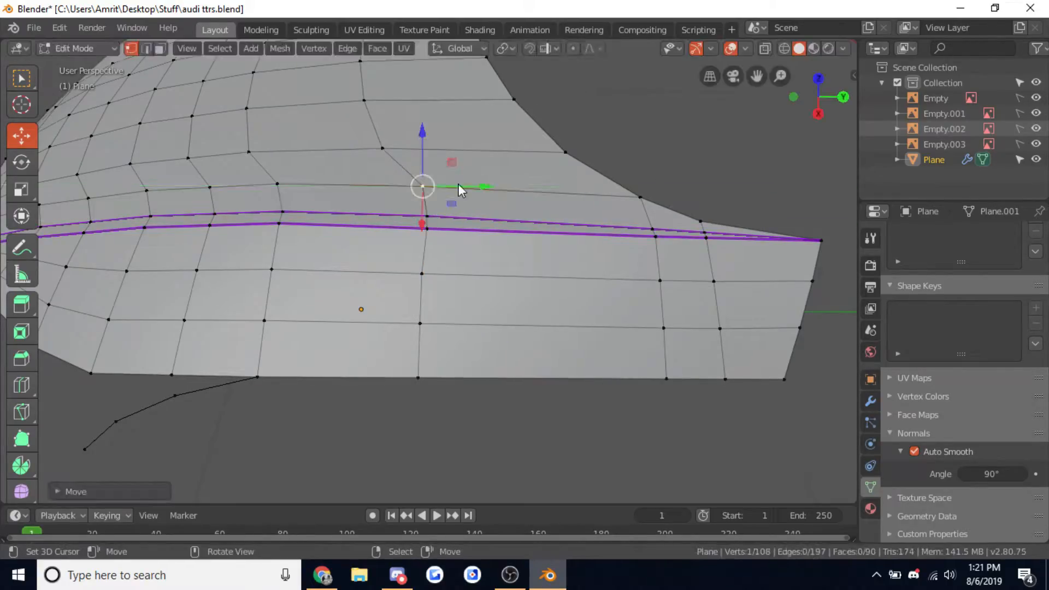
Extrude a vertex from the hood's lower edge toward the rear curve of the wheel-arch panel line in side view
key("Tab")
scroll(458, 184, "down", 3)
key("KP_2")
key("Tab")
key("KP_3")
scroll(444, 204, "up", 3)
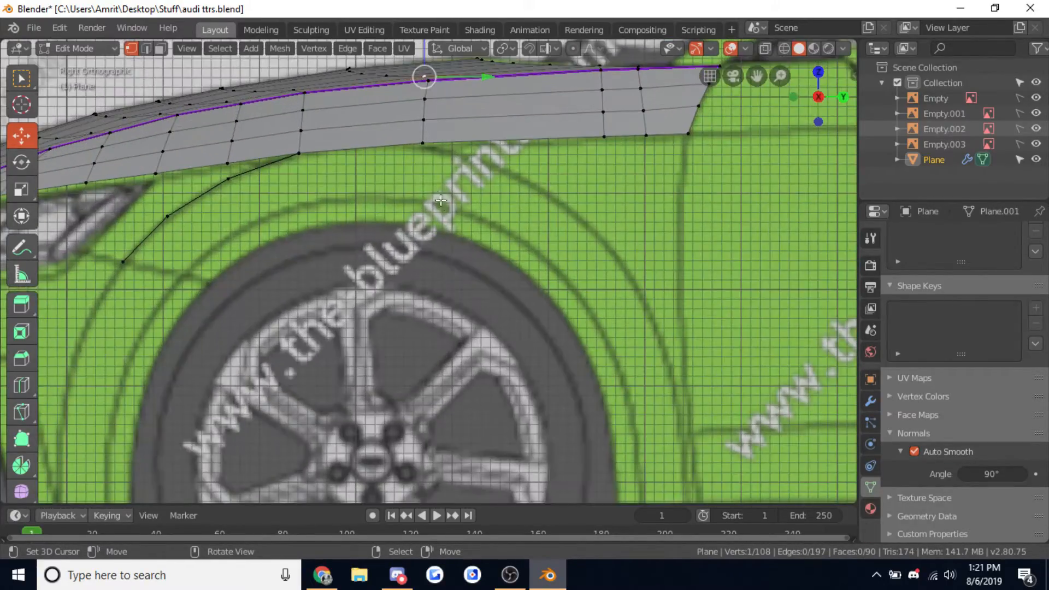
key("e")
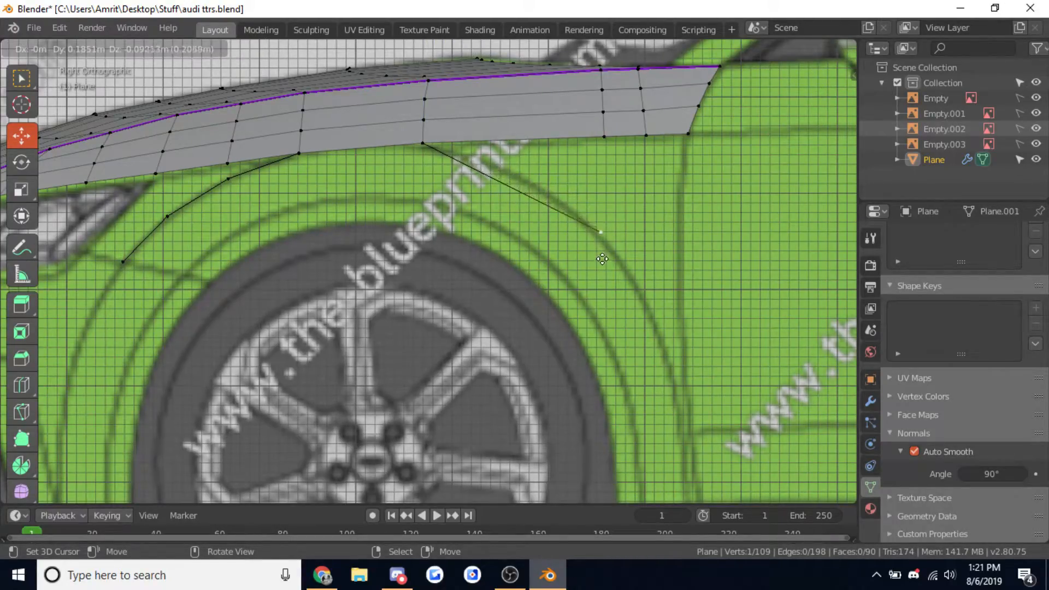
left_click(505, 189)
Reposition the extruded vertex onto the rear curve of the wheel-arch panel line
scroll(507, 189, "down", 4)
middle_click_drag(508, 189, 535, 293)
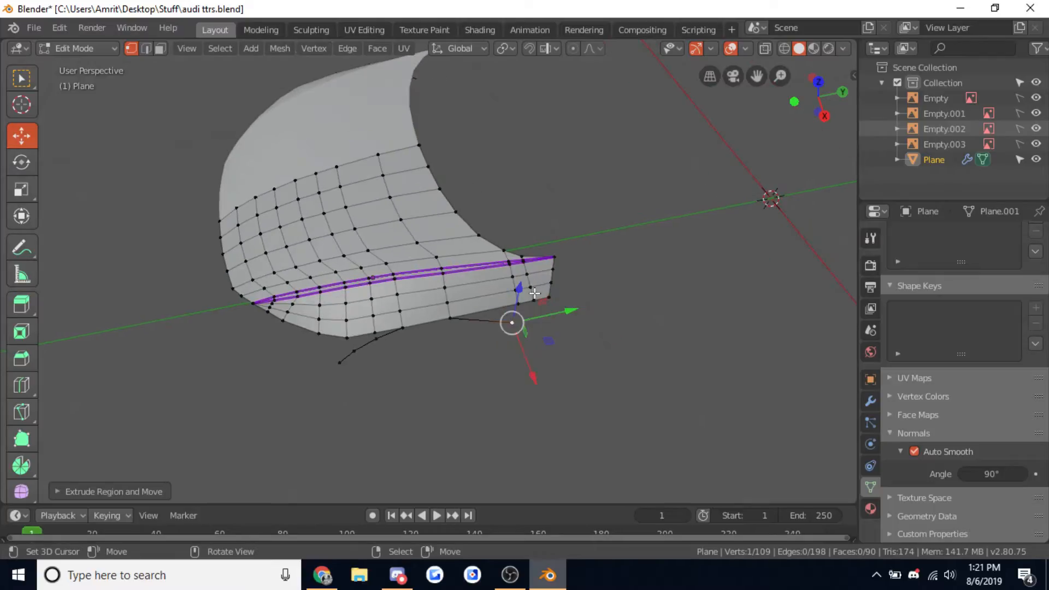
key("KP_3")
scroll(516, 266, "up", 3)
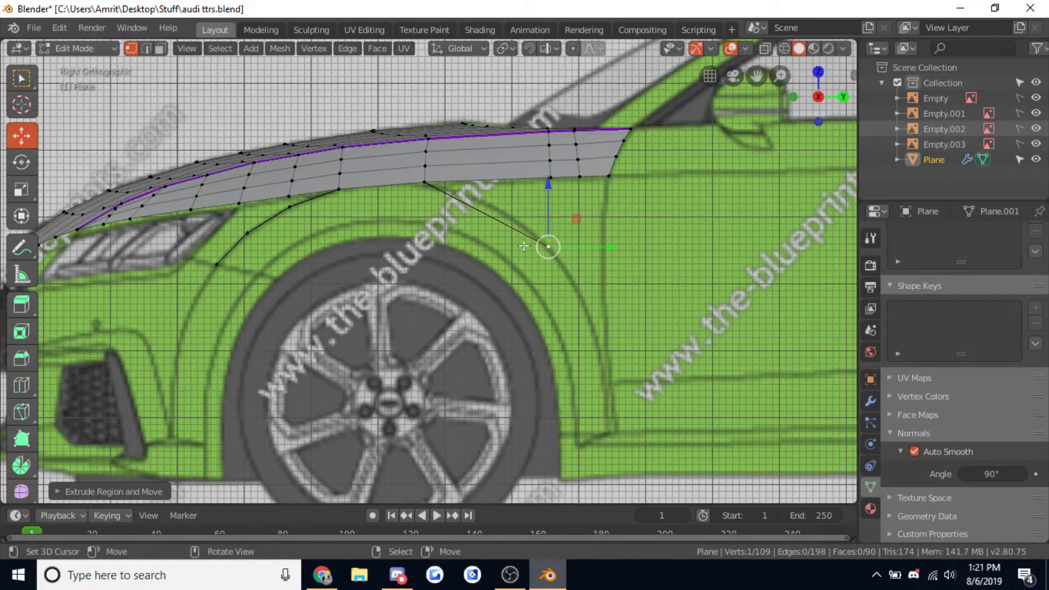
key("g")
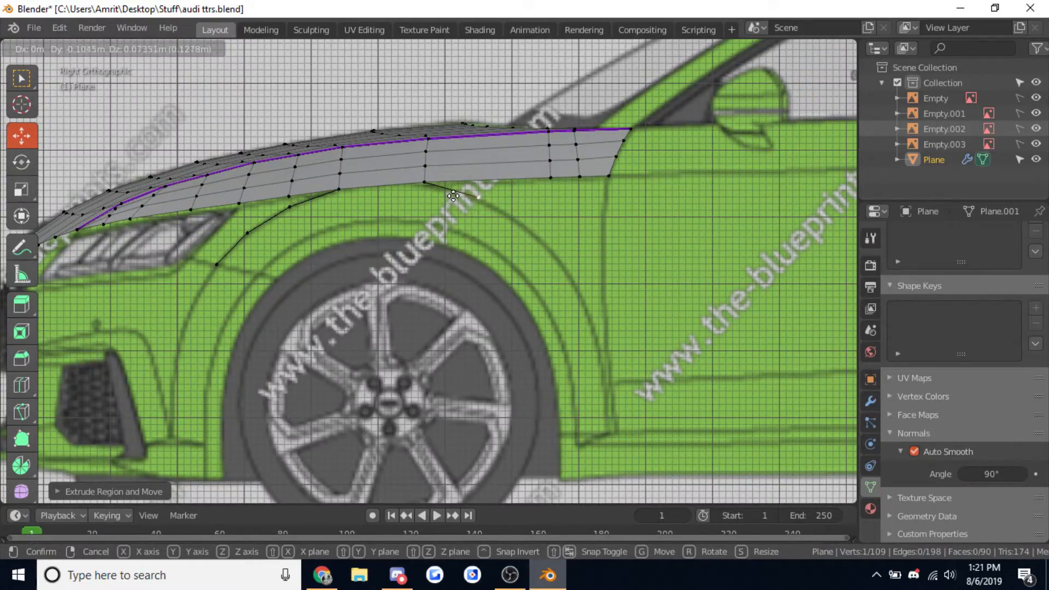
left_click(521, 243)
Add a loop cut across the hood behind the arch top, divide the rear arch edge with two cuts and fit it to the curve
key("ctrl+r")
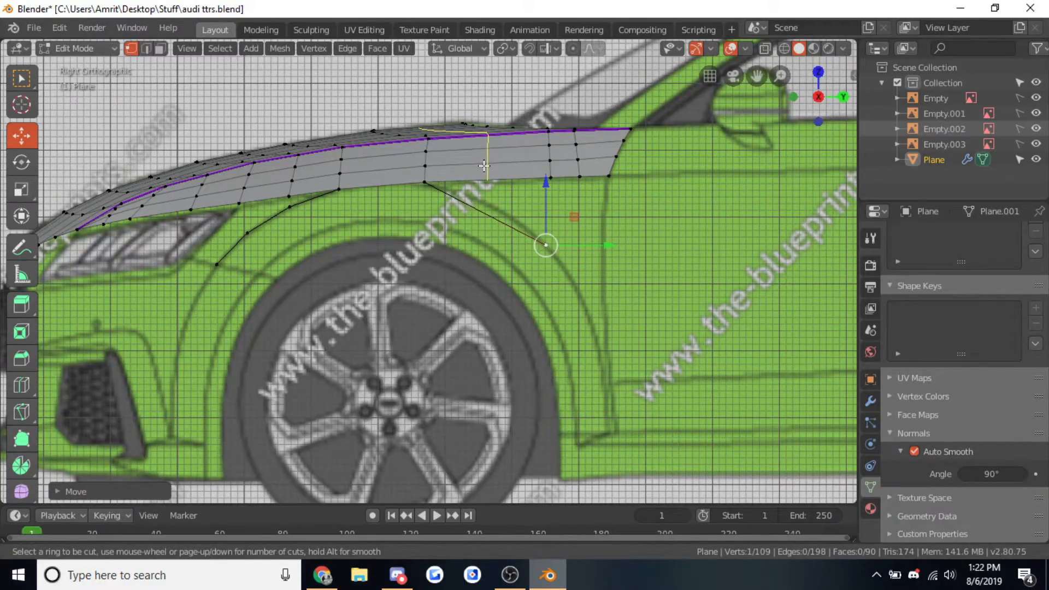
left_click(484, 166)
left_click(482, 165)
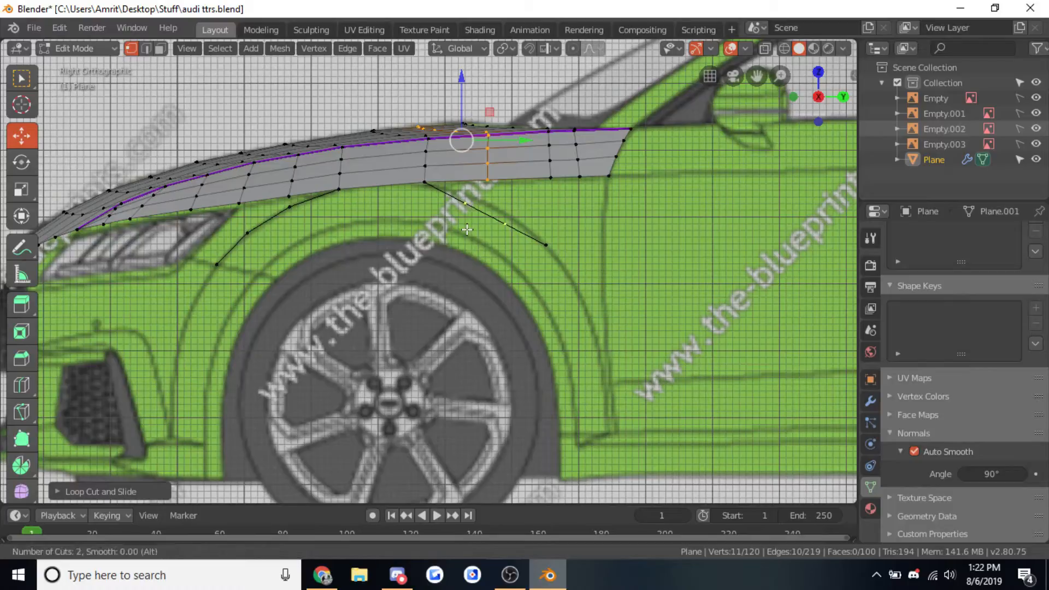
key("g")
left_click(474, 218)
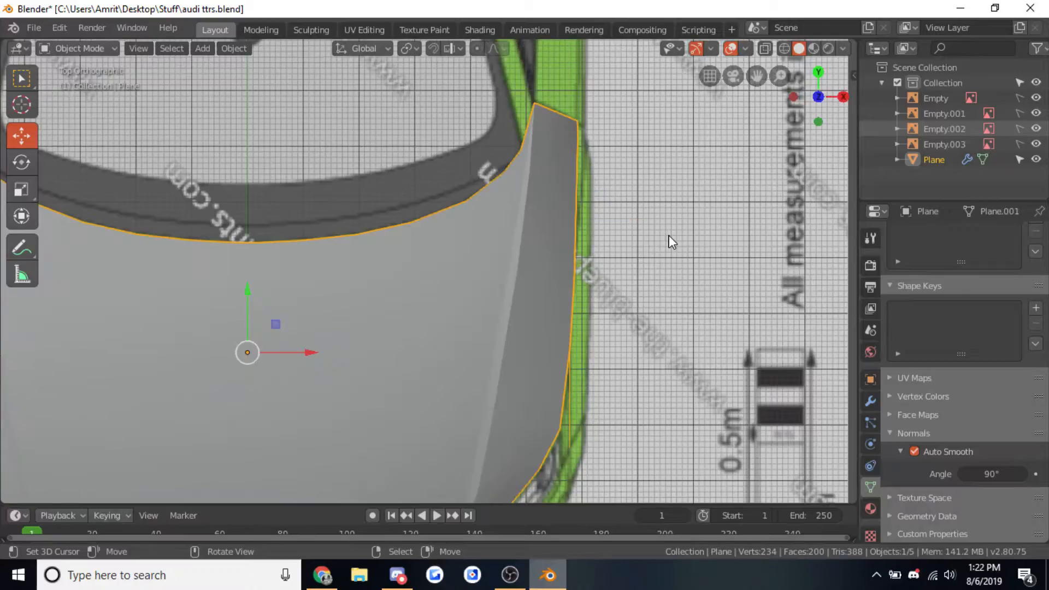
Extrude the rear arch edge vertex by vertex down the panel line to its lower end near the sill
key("z")
key("Escape")
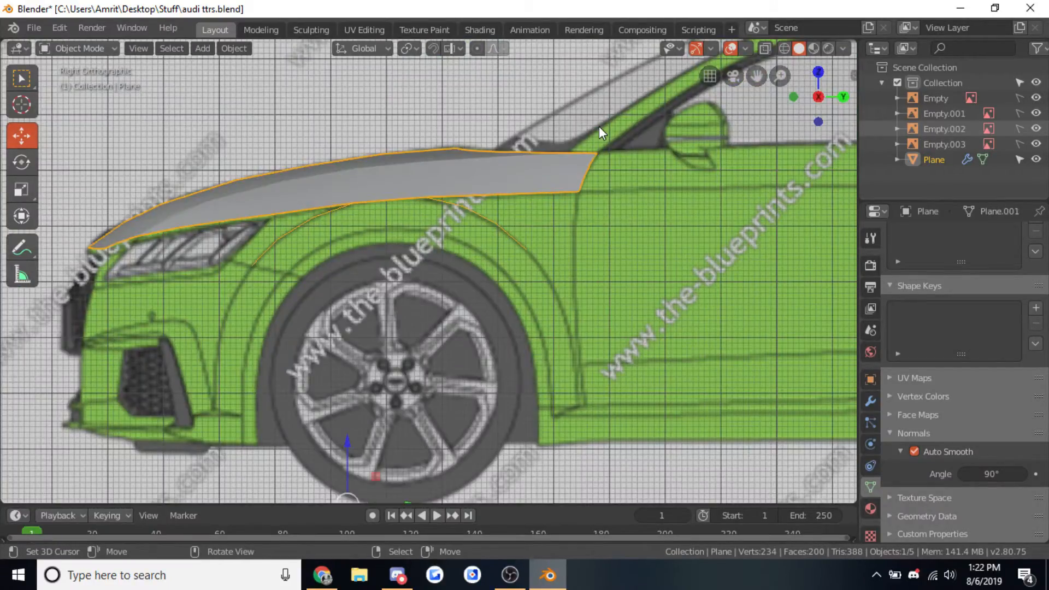
key("Tab")
right_click(527, 249)
middle_click_drag(608, 300, 519, 252, "shift")
key("e")
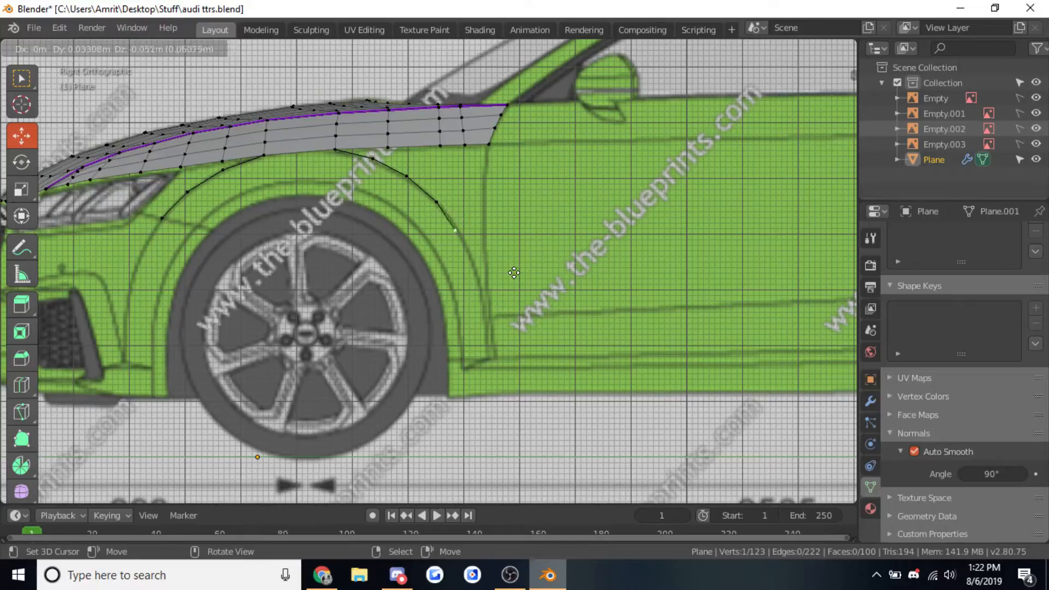
left_click(537, 316)
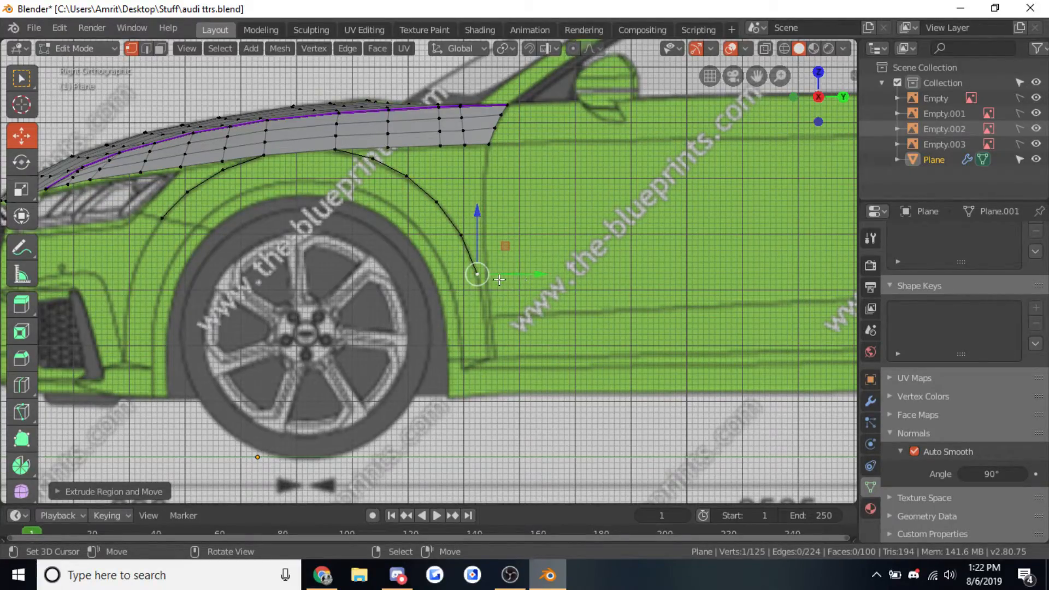
key("e")
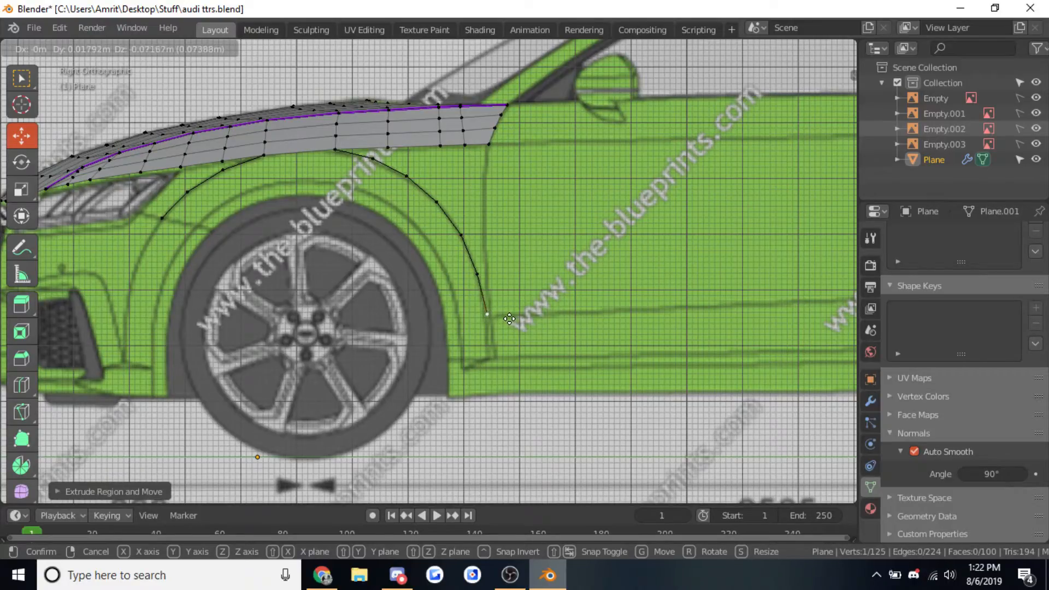
left_click(510, 321)
key("e")
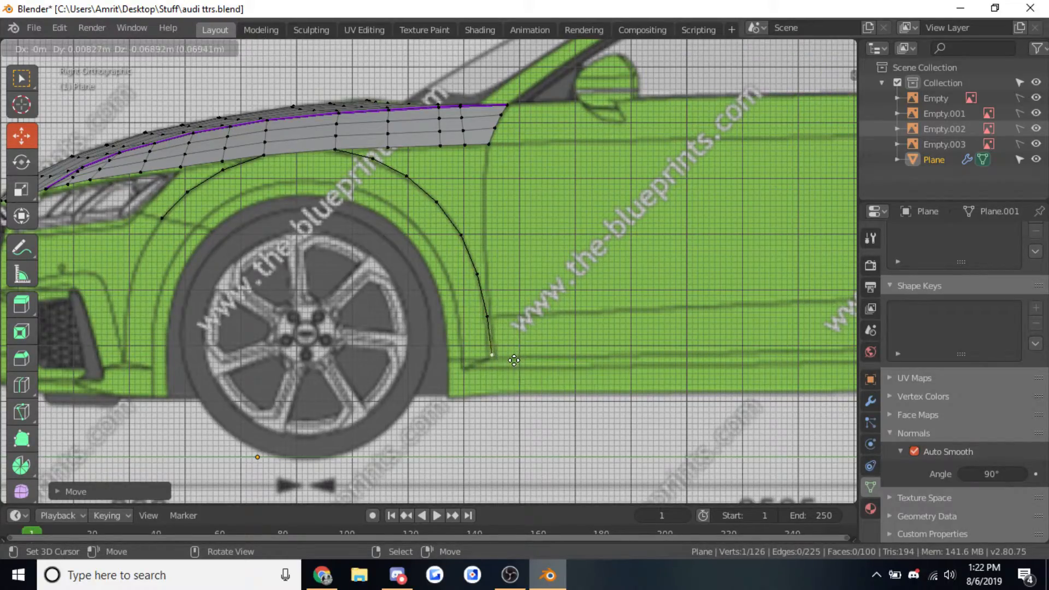
left_click(511, 361)
Extrude the front arch edge vertex by vertex down the bumper panel line to its lower end
scroll(385, 253, "down", 4)
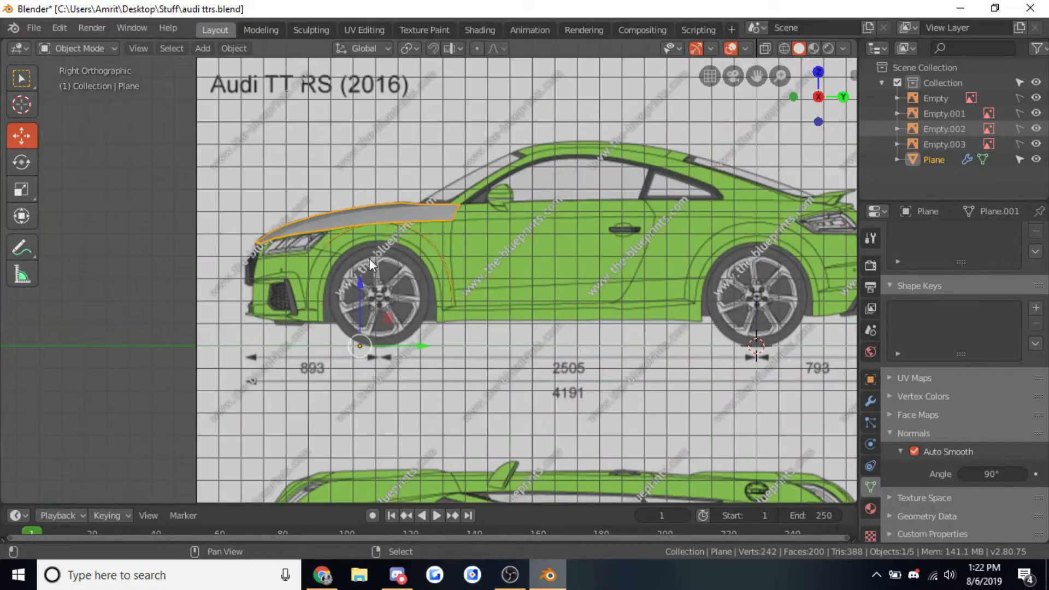
scroll(337, 252, "up", 6)
middle_click_drag(303, 330, 391, 263, "shift")
scroll(383, 263, "down", 1)
key("e")
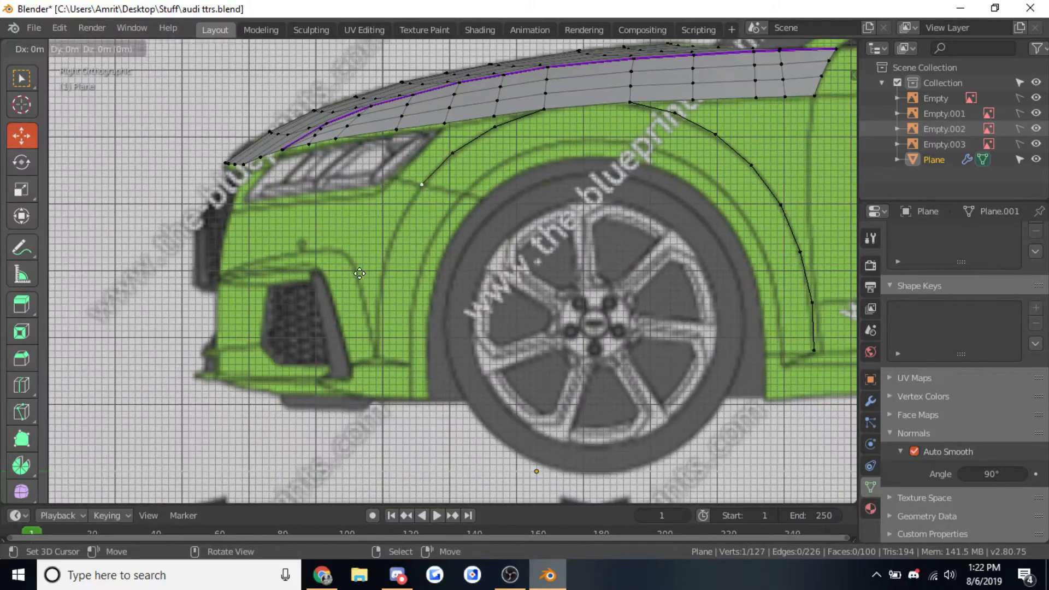
left_click(365, 306)
key("e")
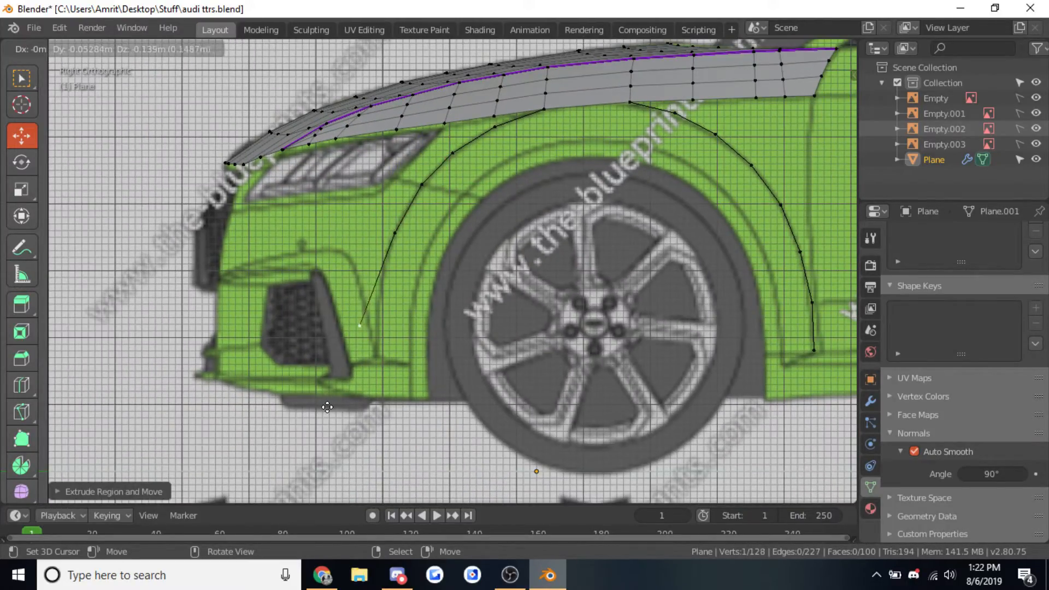
left_click(345, 437)
Inspect the complete wheel-arch outline against the front and side blueprints and in perspective
scroll(463, 353, "down", 3)
middle_click_drag(463, 353, 494, 379)
key("KP_1")
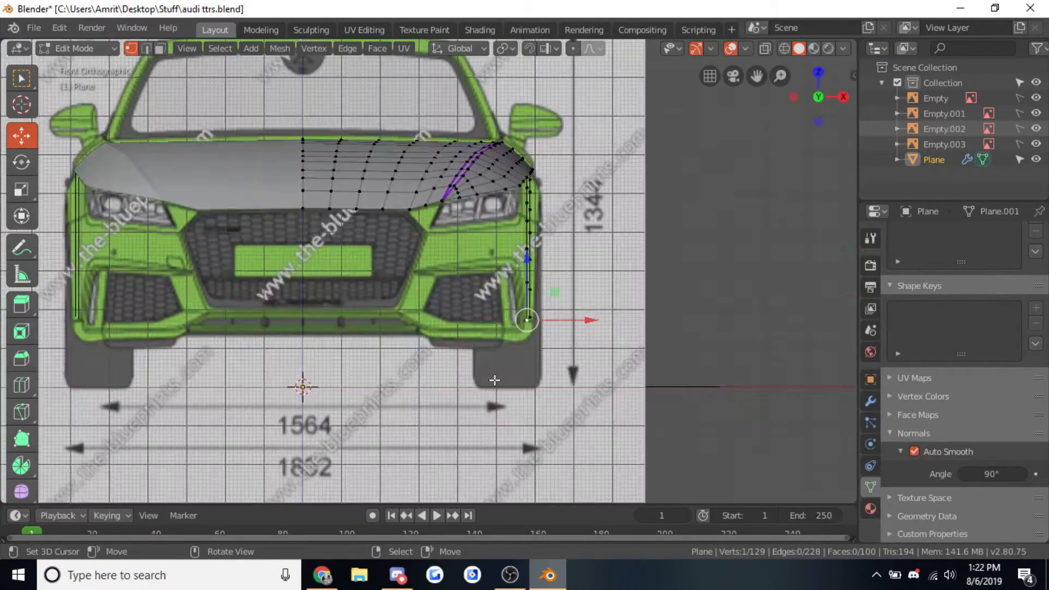
key("Tab")
scroll(535, 318, "up", 2)
key("Tab")
key("Tab")
key("KP_3")
scroll(590, 265, "down", 2)
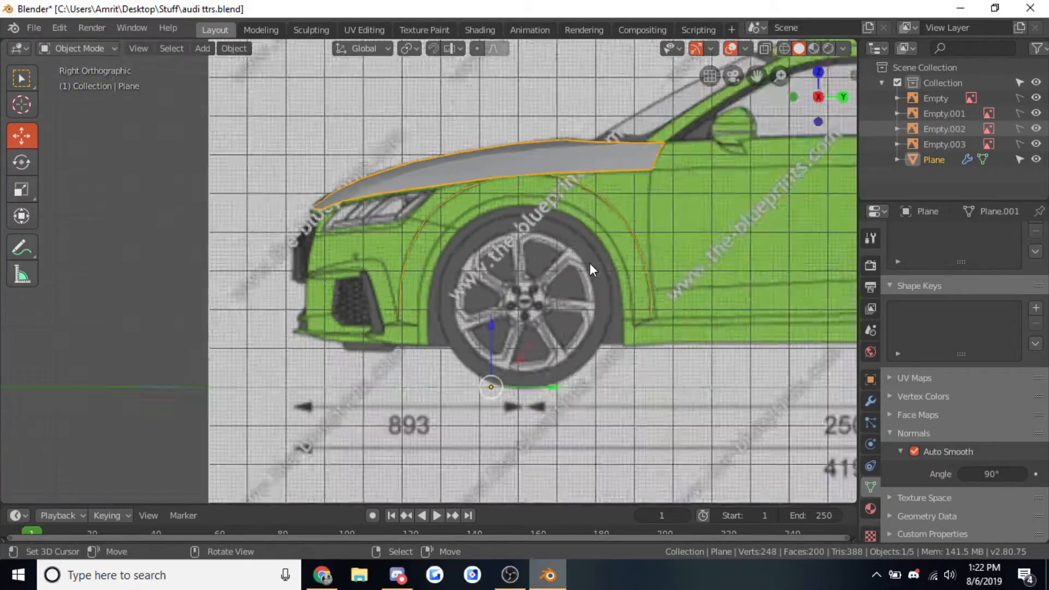
scroll(579, 268, "down", 4)
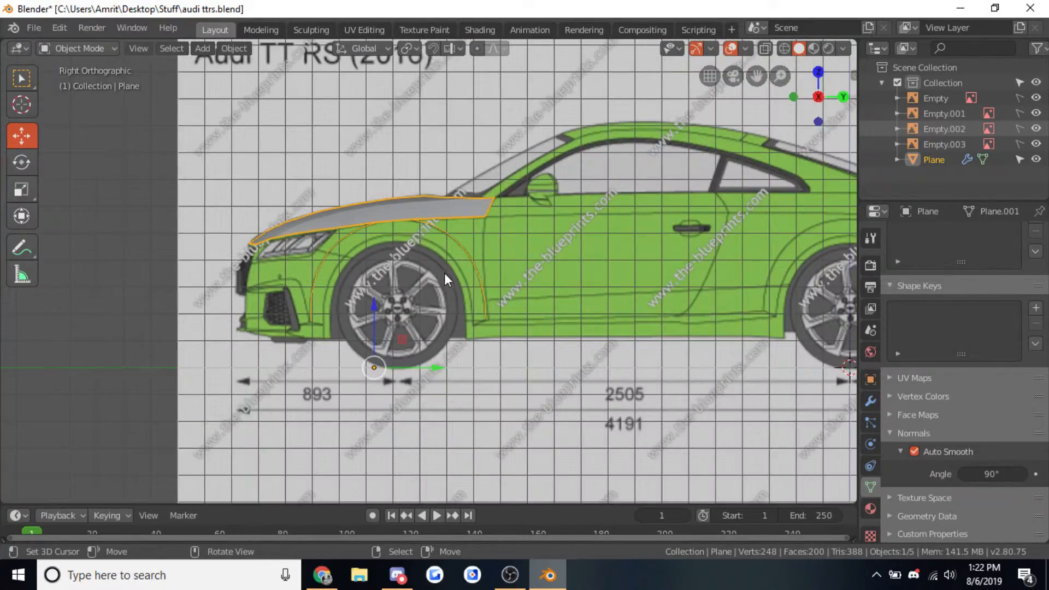
mouse_move(444, 274)
middle_mouse_down()
mouse_move(491, 225)
mouse_move(585, 215)
mouse_move(517, 371)
middle_mouse_up()
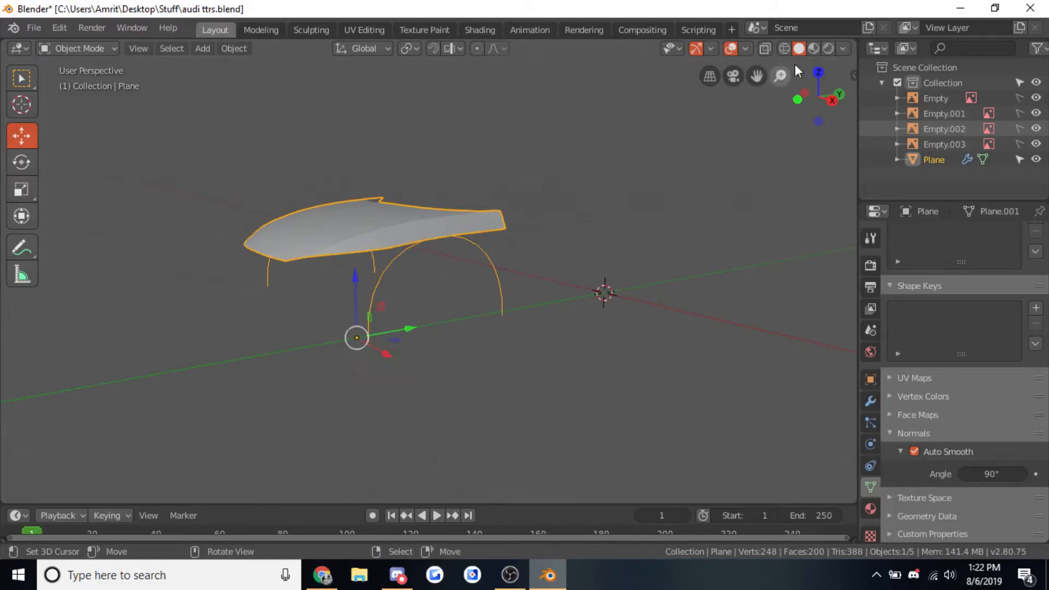
key("Tab")
key("KP_3")
key("Tab")
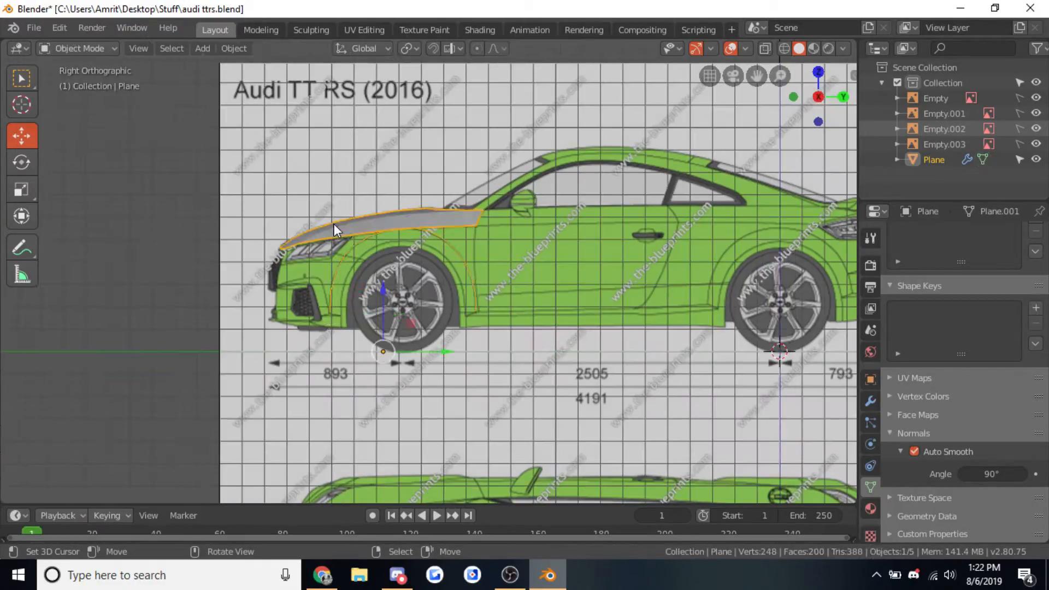
Try to extrude the hood's rear side edge backwards over the door and delete the trial geometry
scroll(333, 224, "up", 2)
key("Tab")
left_click(525, 353)
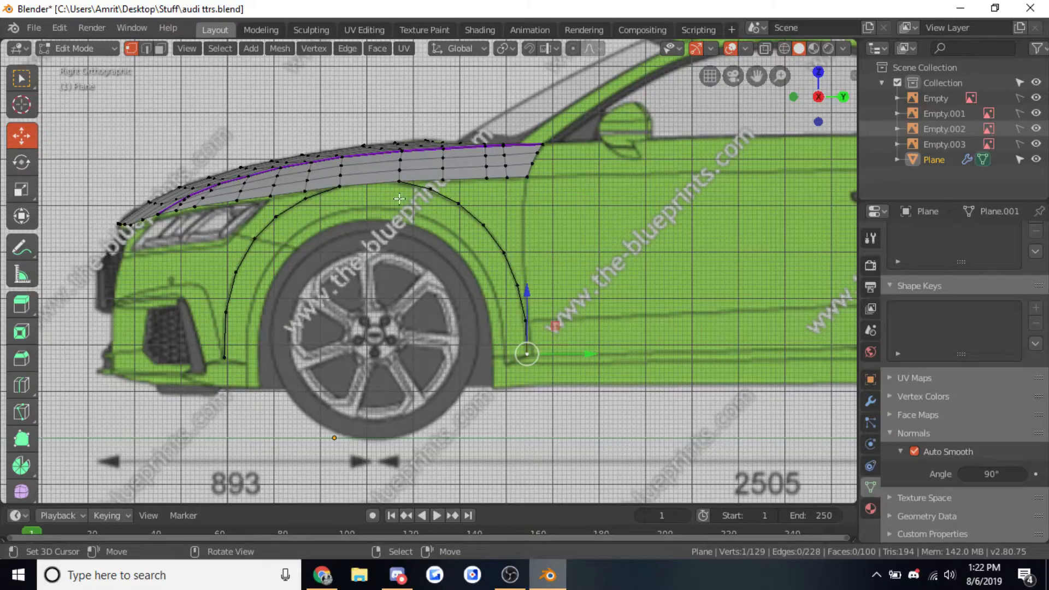
left_click(541, 174)
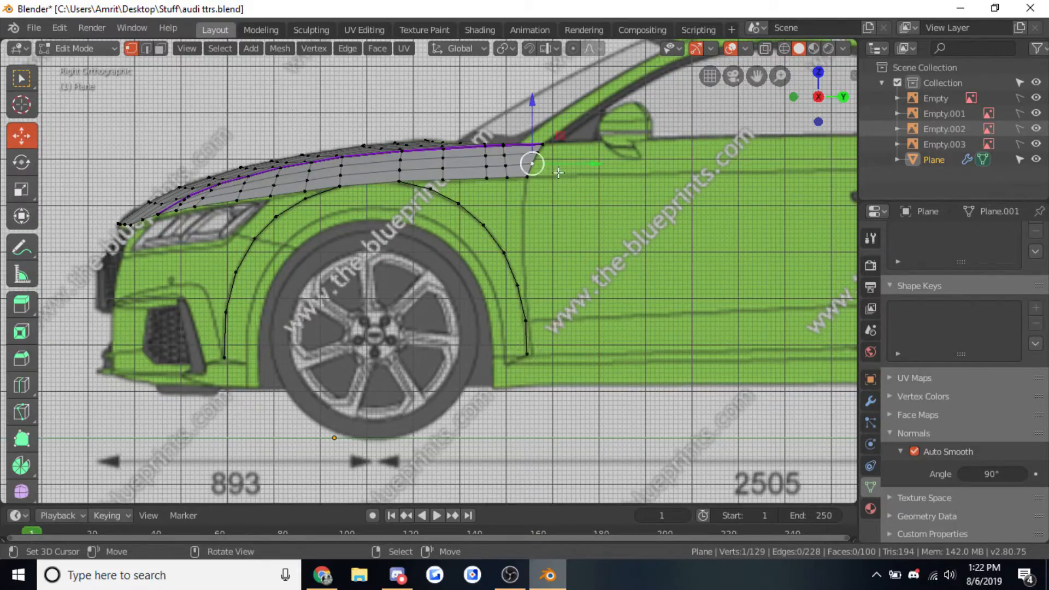
scroll(537, 178, "down", 2)
middle_click_drag(537, 178, 513, 257)
scroll(425, 211, "down", 2)
key("e")
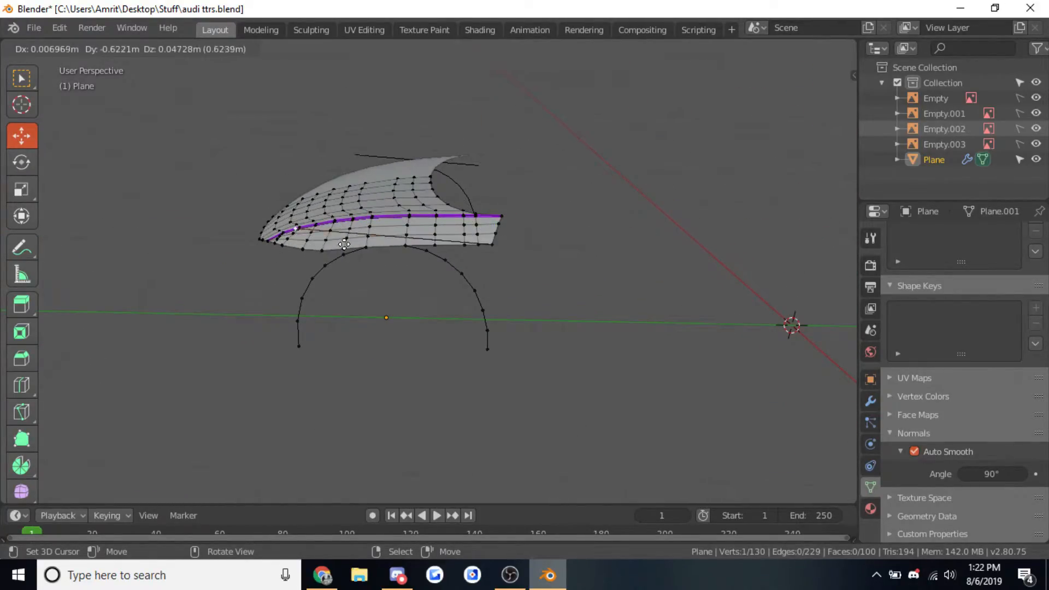
left_click(503, 230)
key("x")
left_click(528, 261)
right_click(495, 245)
right_click(507, 217, "ctrl")
key("e")
right_click(518, 215)
key("g")
key("shift+z")
left_click(810, 277)
key("x")
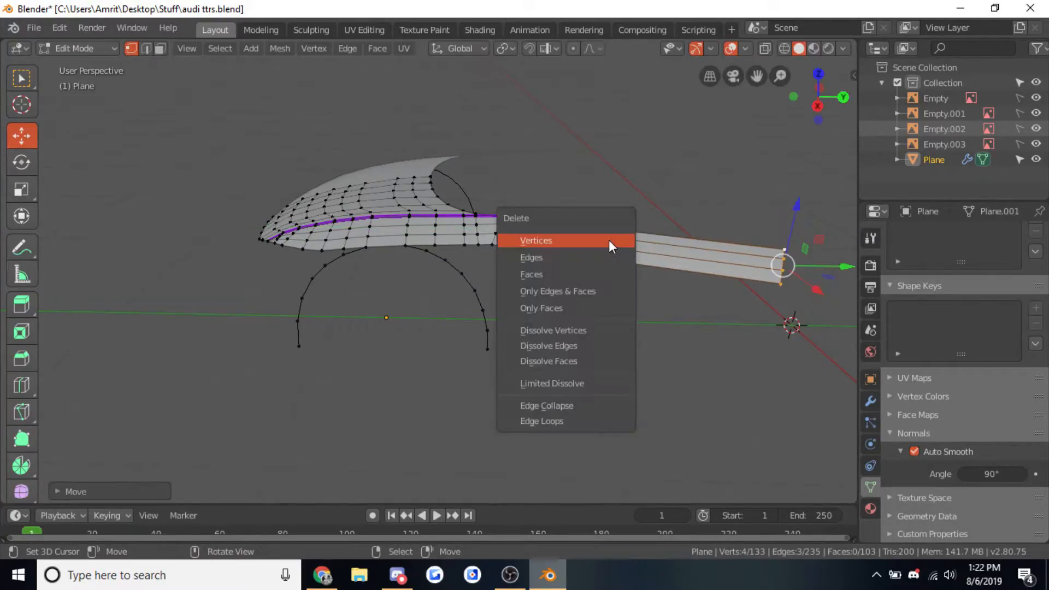
left_click(608, 241)
key("Tab")
key("KP_3")
key("Tab")
scroll(466, 226, "up", 3)
key("Tab")
key("Tab")
right_click(529, 176)
middle_click_drag(566, 275, 453, 231, "shift")
scroll(470, 216, "up", 4)
middle_click_drag(417, 133, 434, 253, "shift")
scroll(434, 253, "down", 3)
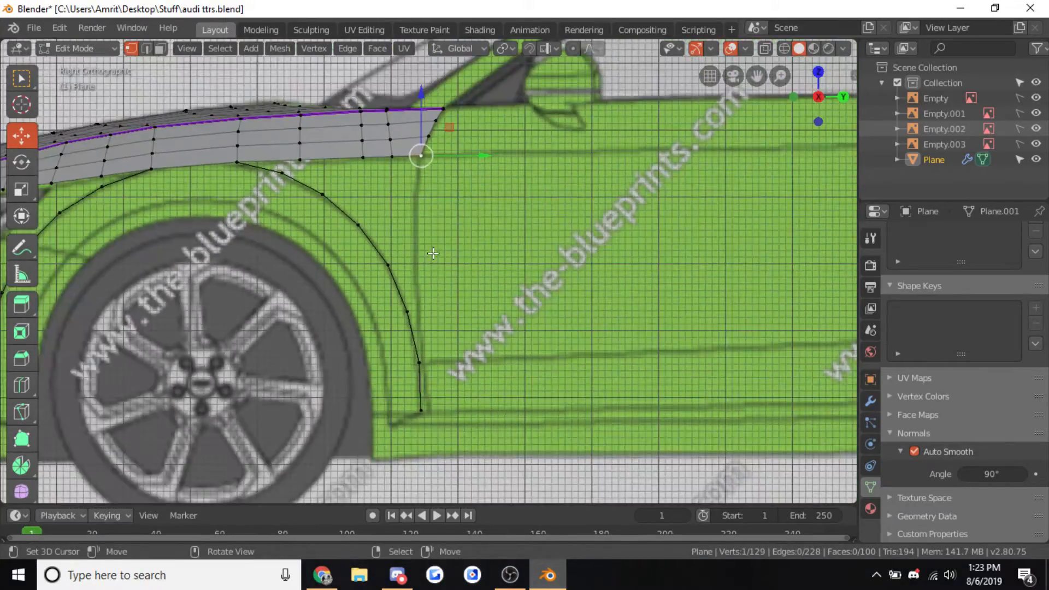
middle_click_drag(413, 203, 430, 203, "shift")
scroll(430, 203, "up", 1)
scroll(431, 204, "down", 5)
key("Tab")
middle_click_drag(338, 240, 369, 242, "shift")
scroll(369, 242, "up", 1)
key("Tab")
middle_click_drag(298, 246, 403, 265, "shift")
scroll(402, 265, "up", 1)
scroll(402, 265, "up", 1)
key("e")
left_click(423, 283)
key("x")
left_click(417, 281)
Try to duplicate the complete wheel-arch outline and scale the copy inward, and delete the copy
right_click(342, 399)
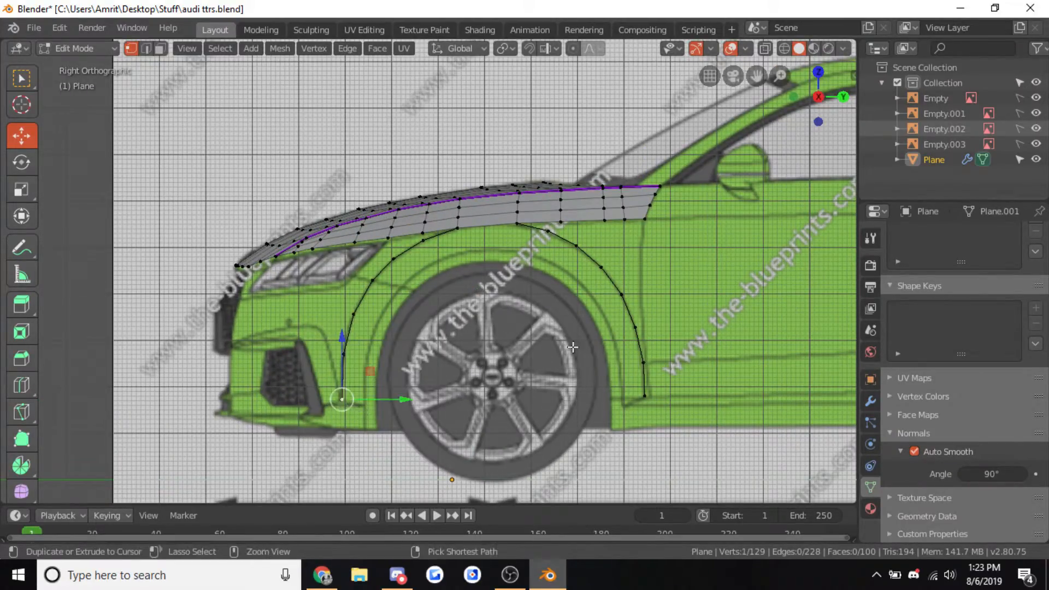
right_click(644, 397, "ctrl")
key("shift+d")
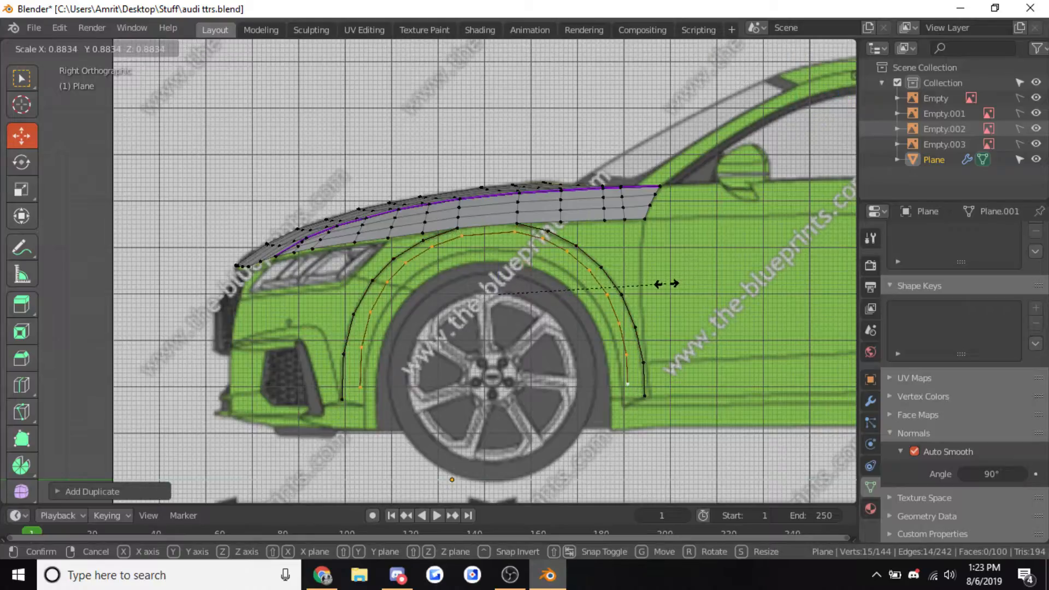
right_click(689, 247)
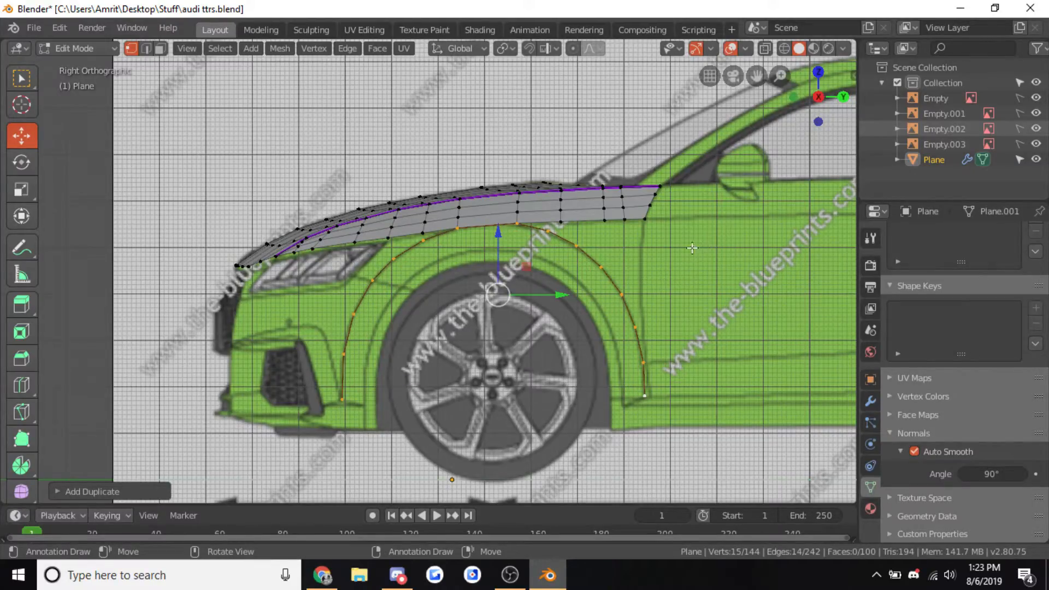
key("x")
key("x")
left_click(724, 217)
Extrude the whole wheel-arch outline inward, scale it to about 0.82 and lower it to follow the inner arch line
right_click(607, 273, "alt")
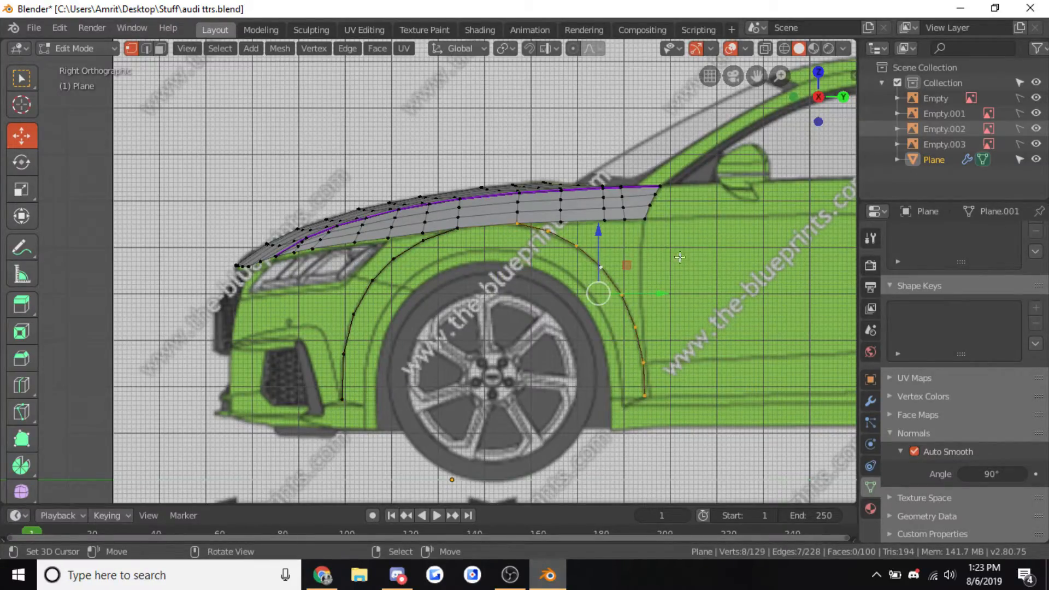
right_click(343, 399, "ctrl")
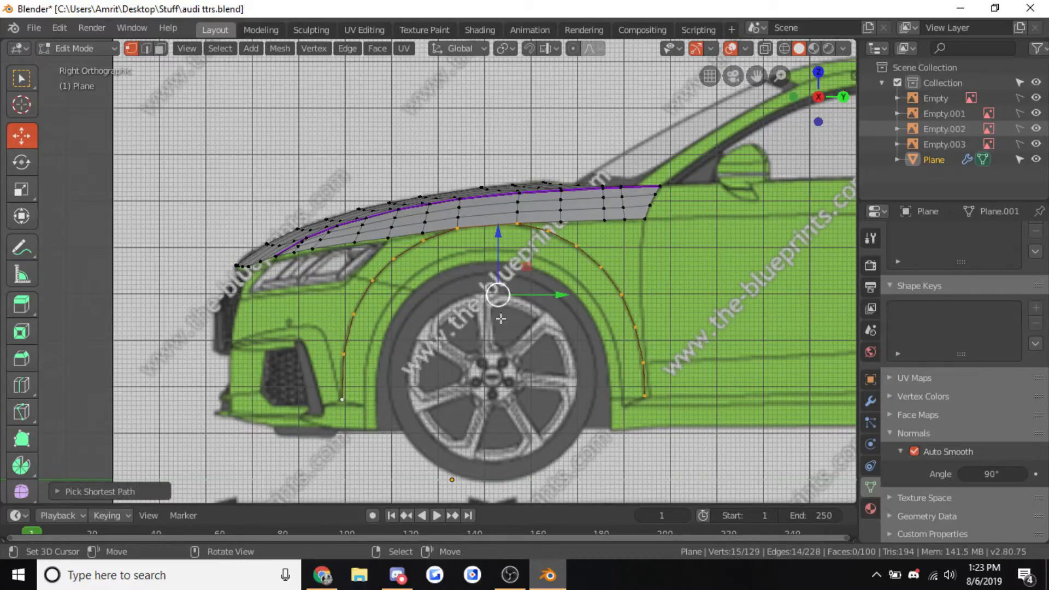
key("e")
key("s")
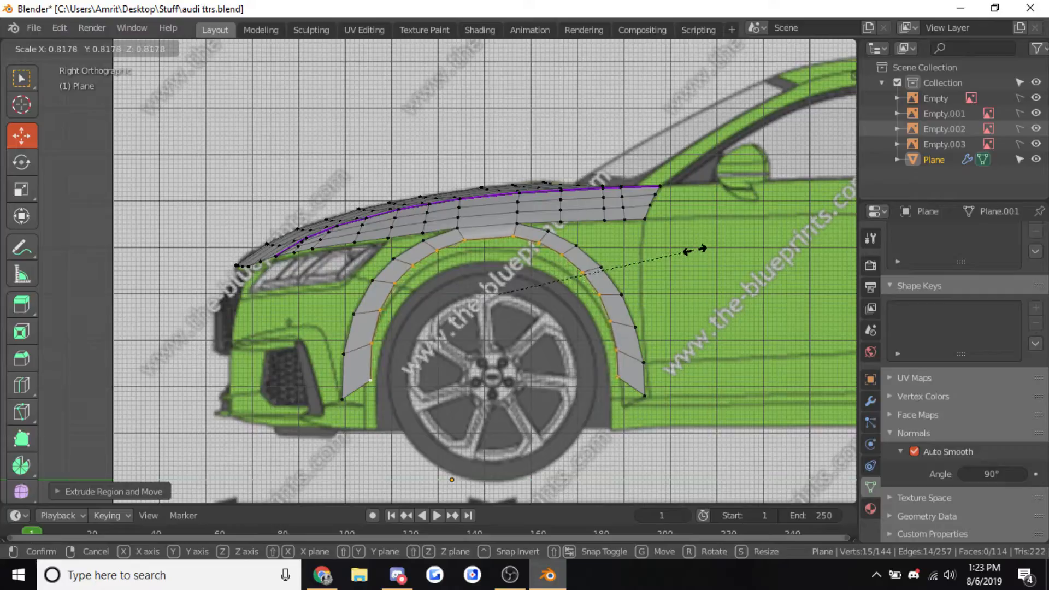
left_click(702, 249)
left_click_drag(491, 236, 502, 256)
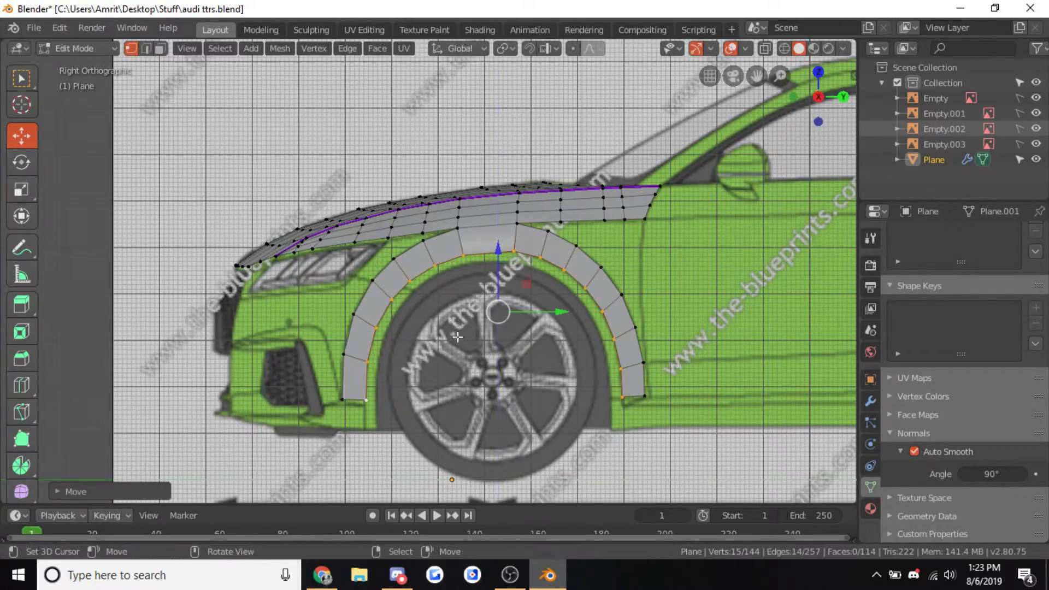
In the top view, move the arch strip's inner edge outward along X by about 0.023 m to match the fender outline
key("Tab")
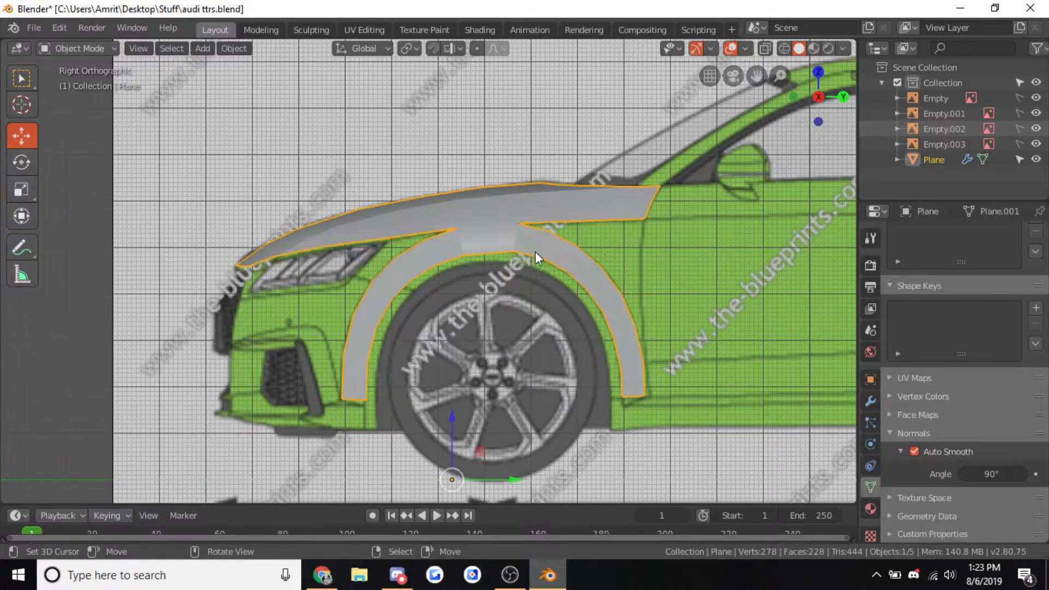
key("KP_7")
key("Tab")
key("g")
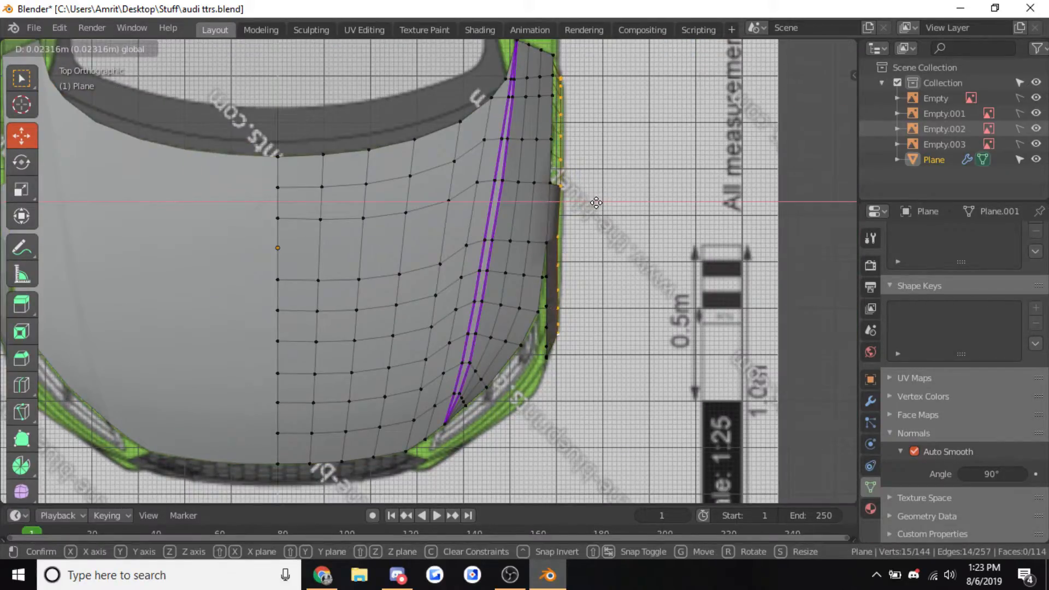
left_click(598, 203)
Select the faces of the rear half of the wheel-arch strip and correct their normals
middle_click_drag(598, 202, 337, 197, "shift")
right_click(402, 231)
right_click(518, 358, "ctrl")
right_click(502, 368, "shift")
right_click(401, 264, "ctrl")
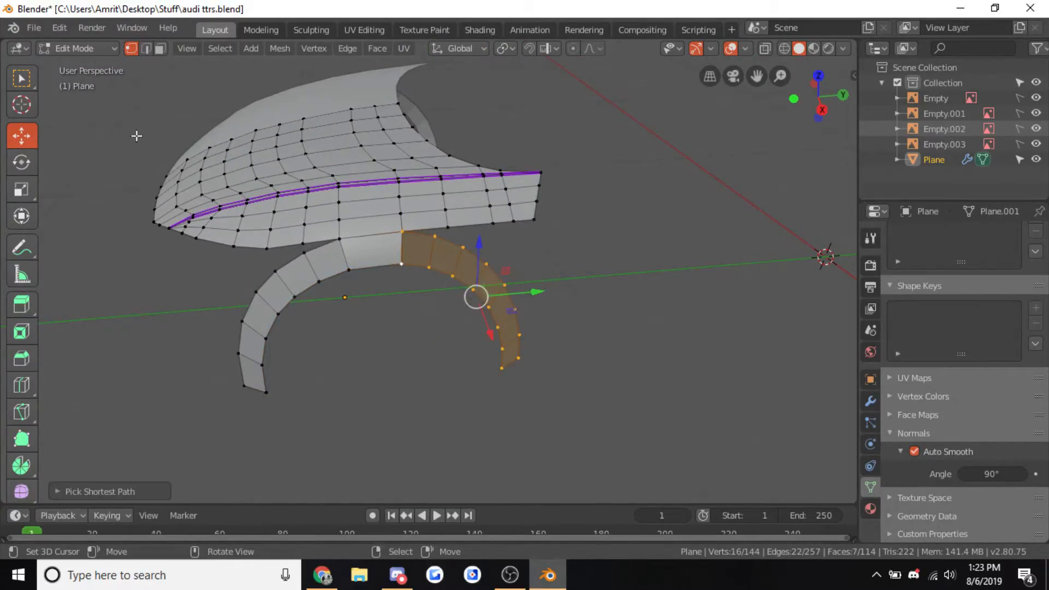
key("alt+n")
left_click(440, 220)
Apply smooth shading to the hood and wheel-arch mesh and check it in the right view
key("Tab")
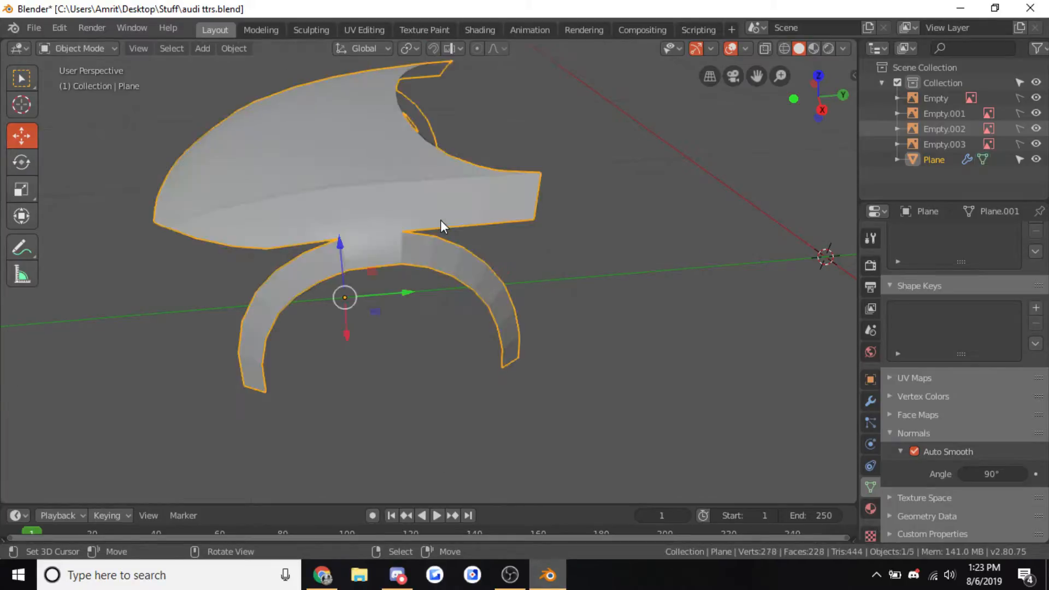
key("KP_3")
left_click(234, 48)
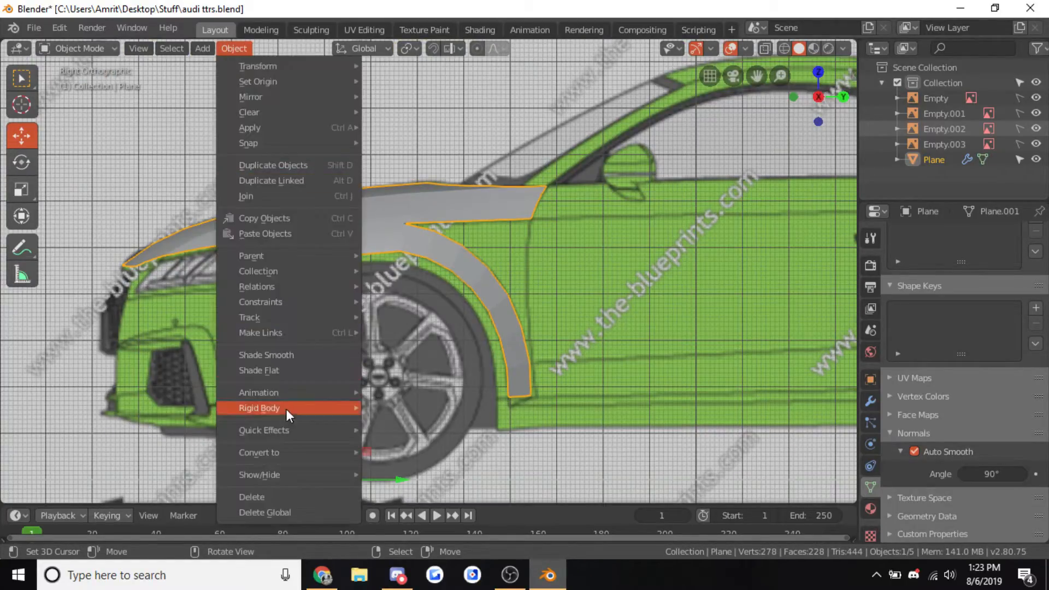
left_click(280, 359)
key("Tab")
key("Tab")
key("Tab")
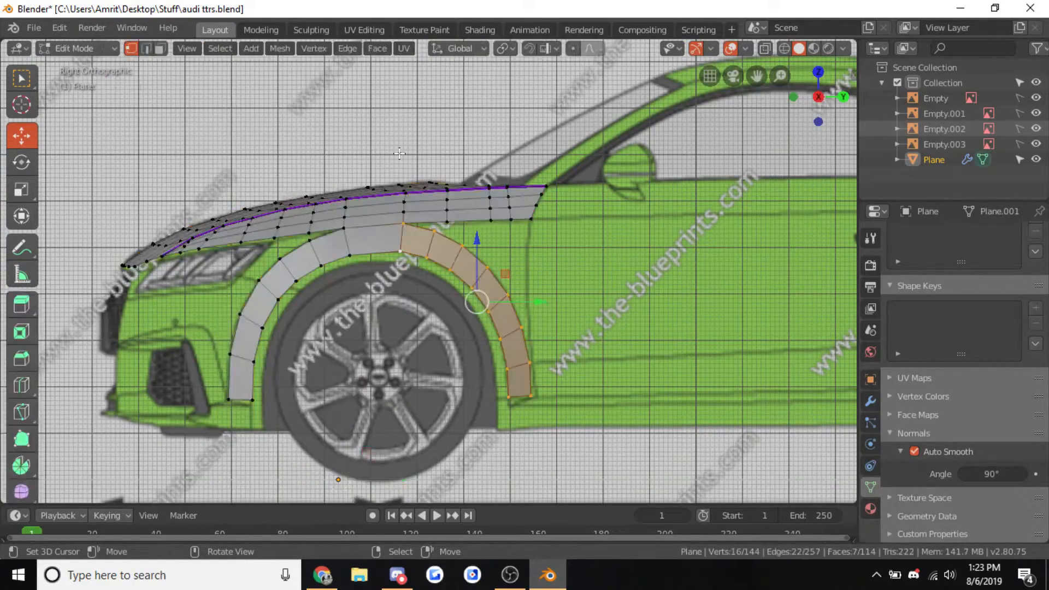
Mark the hood's lower side edge sharp from its rear corner to the front and check the shading
middle_click_drag(372, 202, 388, 252)
right_click(404, 227, "shift")
right_click(519, 215)
middle_click_drag(321, 239, 458, 250, "shift")
middle_click_drag(252, 272, 164, 279)
right_click(132, 282, "ctrl")
key("ctrl+e")
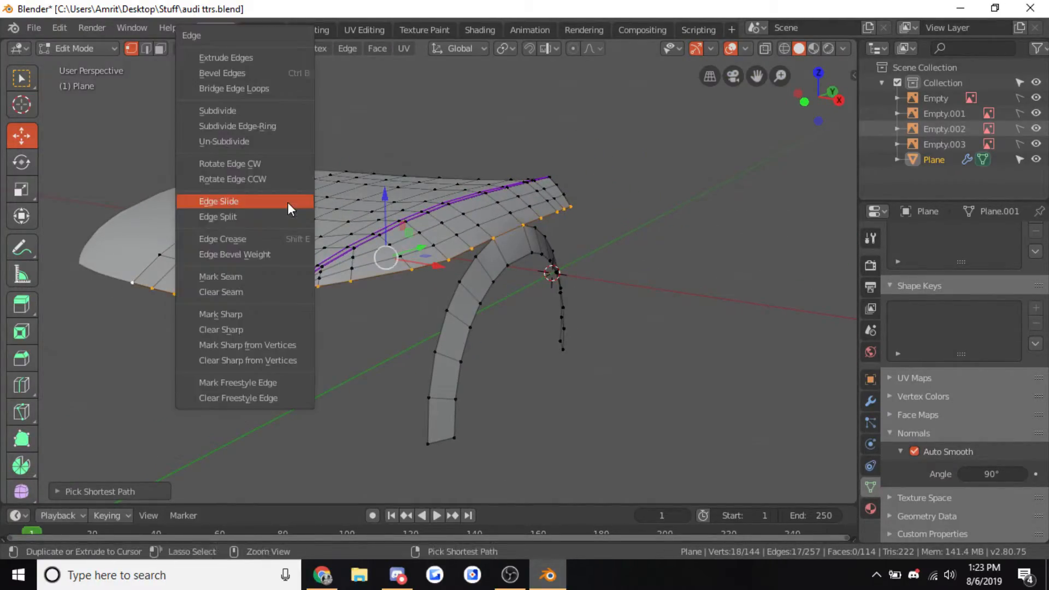
left_click(257, 316)
key("Tab")
key("KP_3")
key("Tab")
key("Tab")
Switch to wireframe shading and adjust the inner vertex at the top of the arch vertically
scroll(621, 270, "up", 3)
key("z")
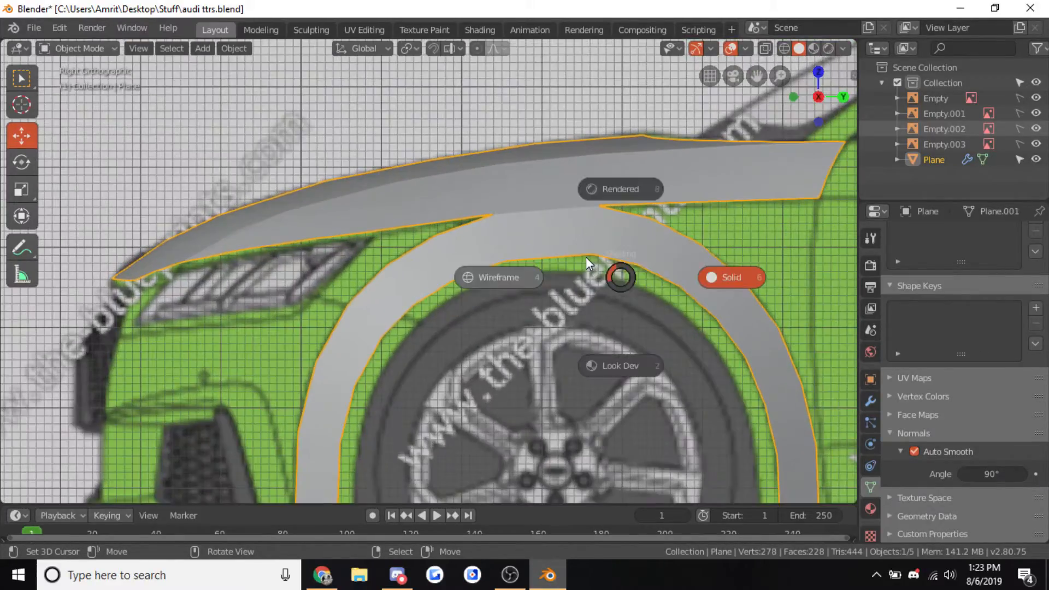
left_click(579, 259)
key("Tab")
right_click(505, 261)
left_click_drag(507, 235, 458, 232)
Move the inner vertices on the front part of the arch strip onto the blueprint's arch line
right_click(451, 271)
right_click(377, 330)
key("g")
left_click(460, 285)
right_click(376, 358)
key("g")
left_click(382, 340)
scroll(409, 322, "down", 1)
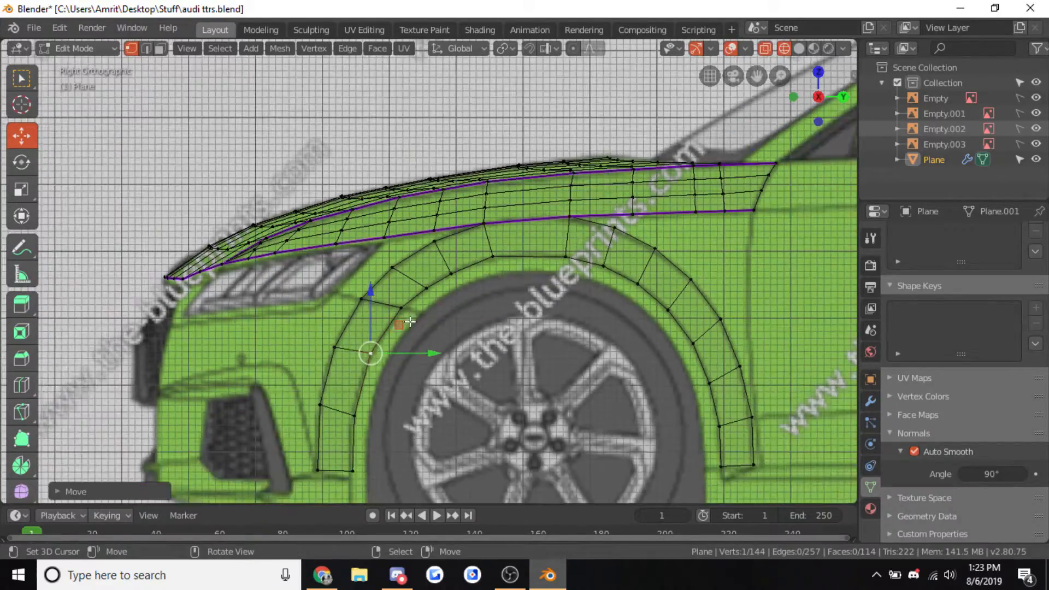
Add a centred loop cut through the top of the arch strip and hood and raise its new inner vertex to round the arch
middle_click_drag(515, 334, 476, 333, "shift")
scroll(426, 279, "up", 1)
right_click(548, 253)
key("ctrl+r")
left_click(500, 235)
right_click(506, 241)
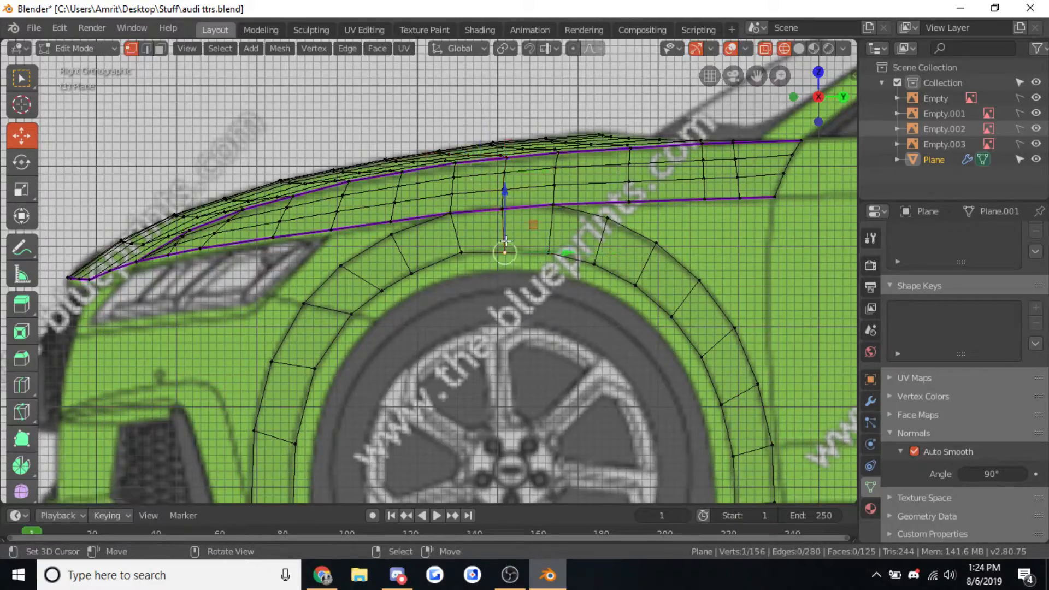
left_click_drag(508, 227, 452, 229)
Check the arch strip in solid shading and select its complete inner edge loop
key("Tab")
scroll(467, 238, "down", 1)
key("Tab")
scroll(453, 235, "down", 1)
key("Tab")
scroll(451, 262, "down", 1)
key("Tab")
key("Tab")
key("Tab")
left_click(594, 309, "alt")
key("shift+d")
right_click(611, 301)
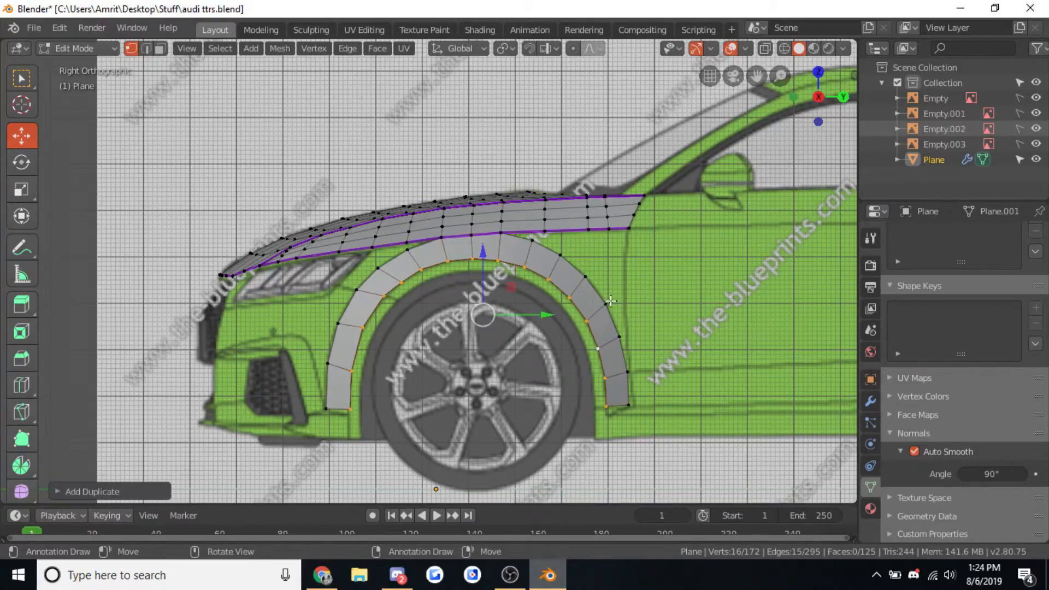
key("s")
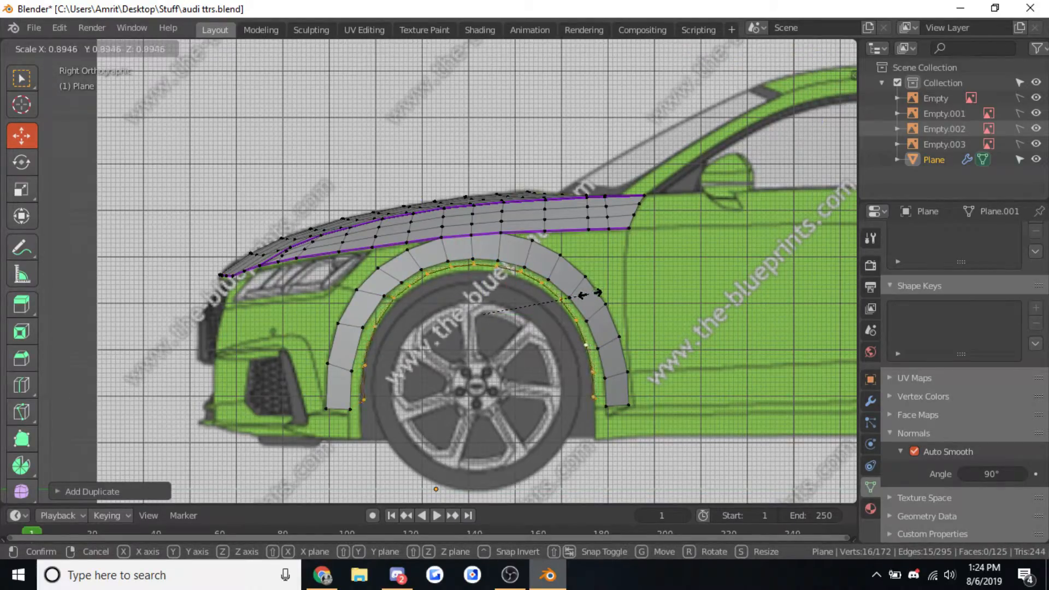
right_click(588, 293)
key("ctrl+z")
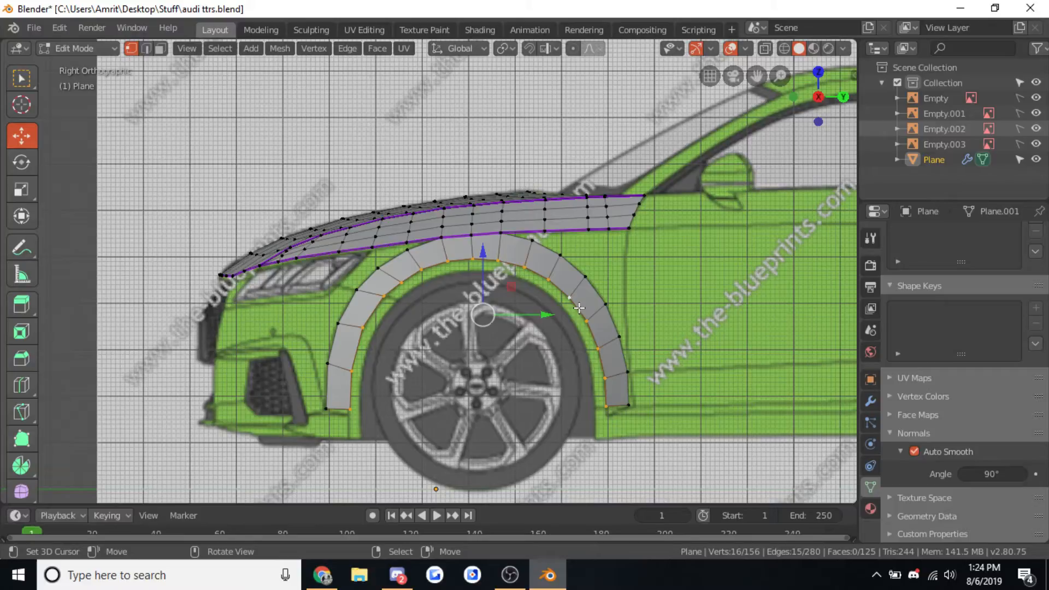
Extrude the inner arch edge again, scale it to about 0.89 and lower it along Z to the wheel opening
key("e")
right_click(579, 308)
key("s")
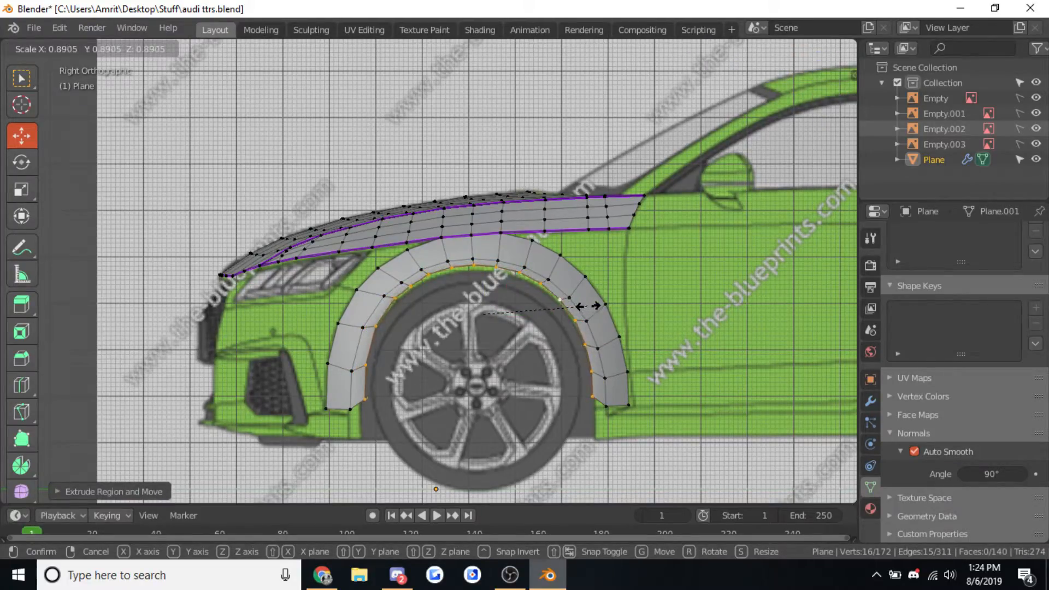
left_click(590, 306)
key("g")
key("z")
left_click(476, 272)
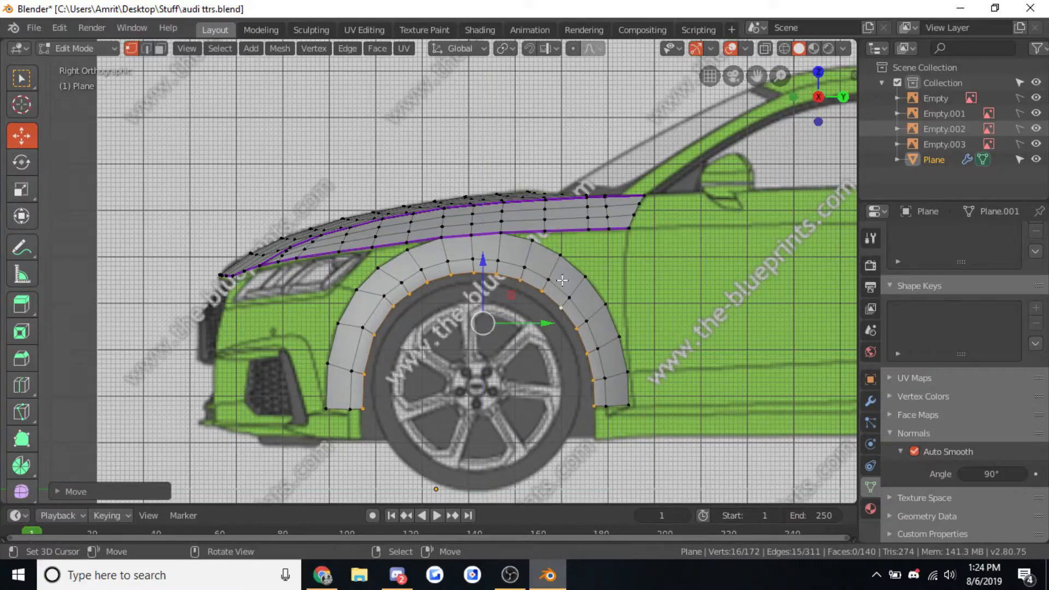
In wireframe, move the front vertices of the new inner edge onto the front of the wheel opening
key("shift+z")
scroll(482, 343, "up", 3)
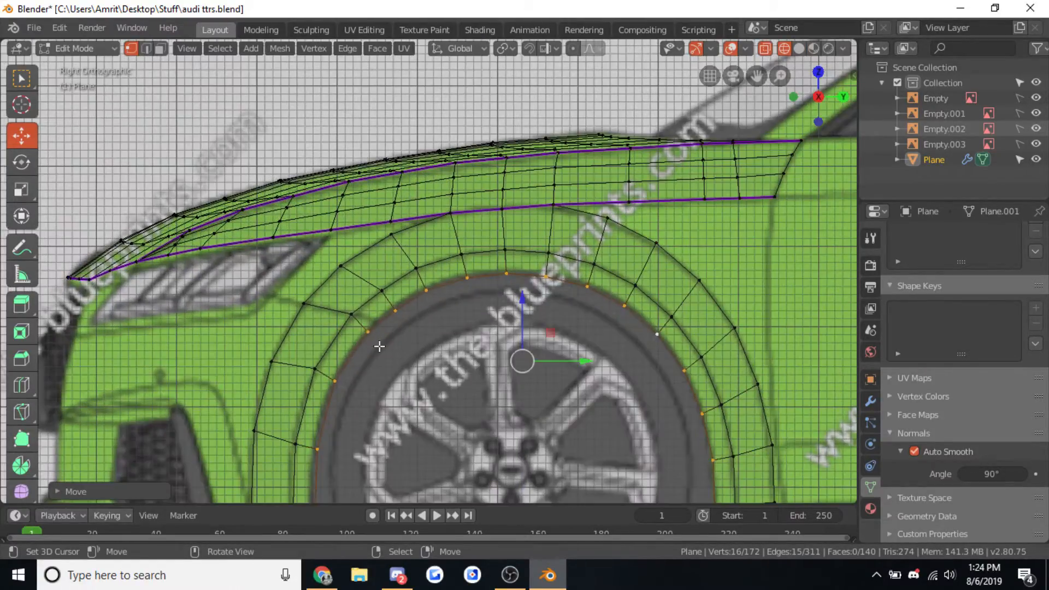
middle_click_drag(388, 342, 482, 204, "shift")
right_click(388, 372)
right_click(460, 194, "ctrl")
left_click_drag(473, 302, 468, 297)
key("ctrl+z")
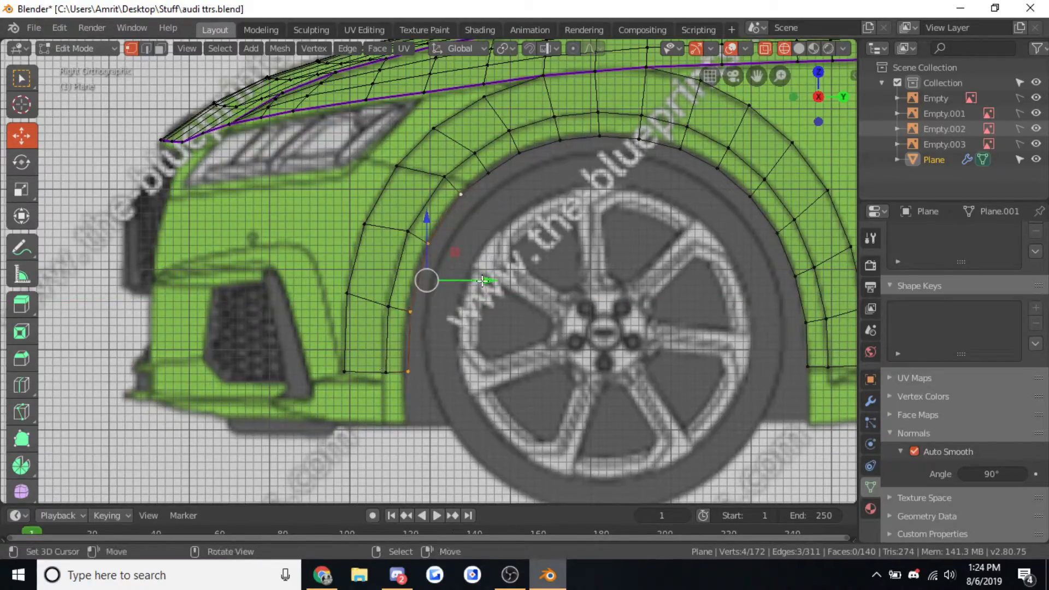
right_click(460, 194)
key("g")
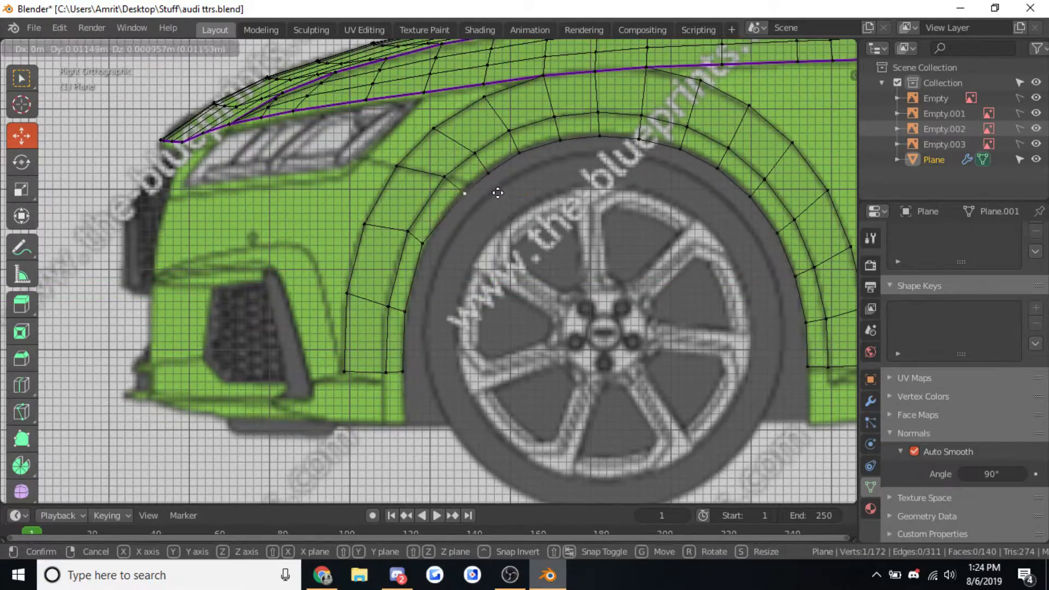
left_click(456, 222)
right_click(405, 304)
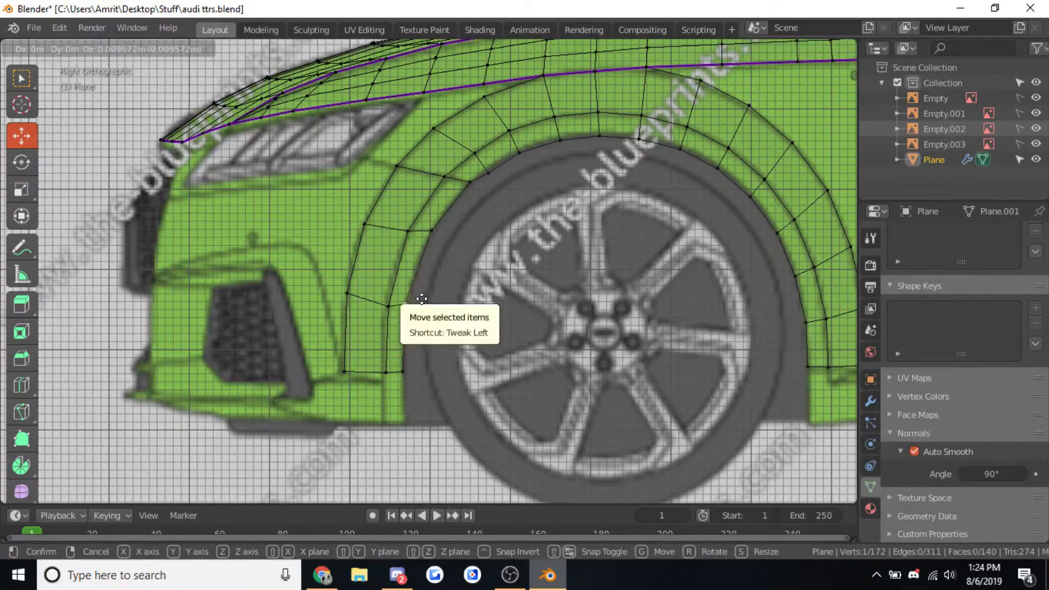
Move the upper front vertices of the innermost arch edge onto the curve of the wheel opening
middle_click_drag(483, 194, 450, 254, "shift")
right_click(457, 231)
right_click(489, 211, "shift")
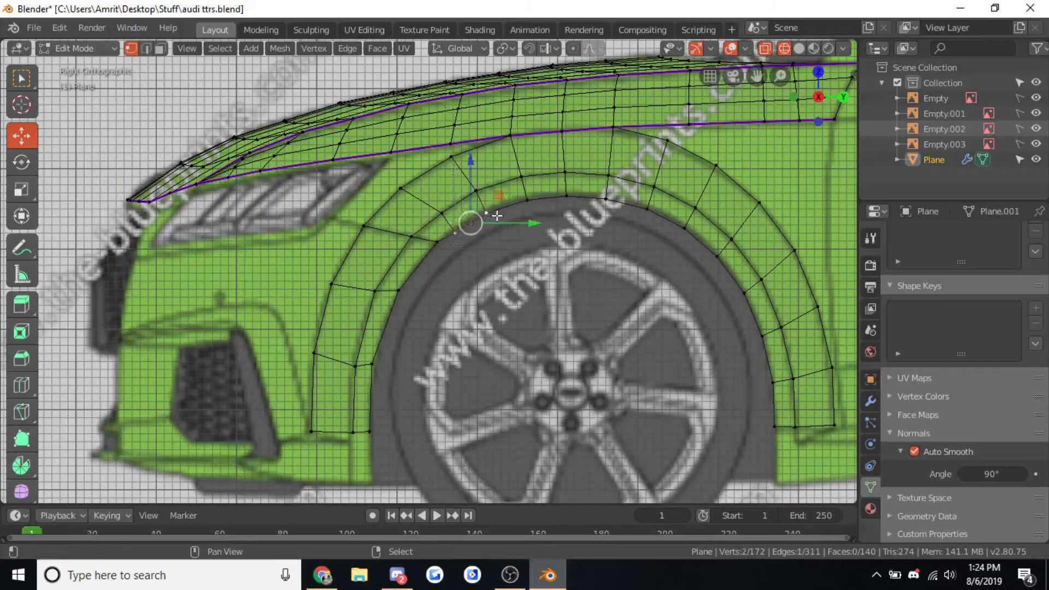
key("g")
left_click(507, 196)
right_click(528, 195)
key("g")
left_click(545, 178)
middle_click_drag(672, 268, 617, 260, "shift")
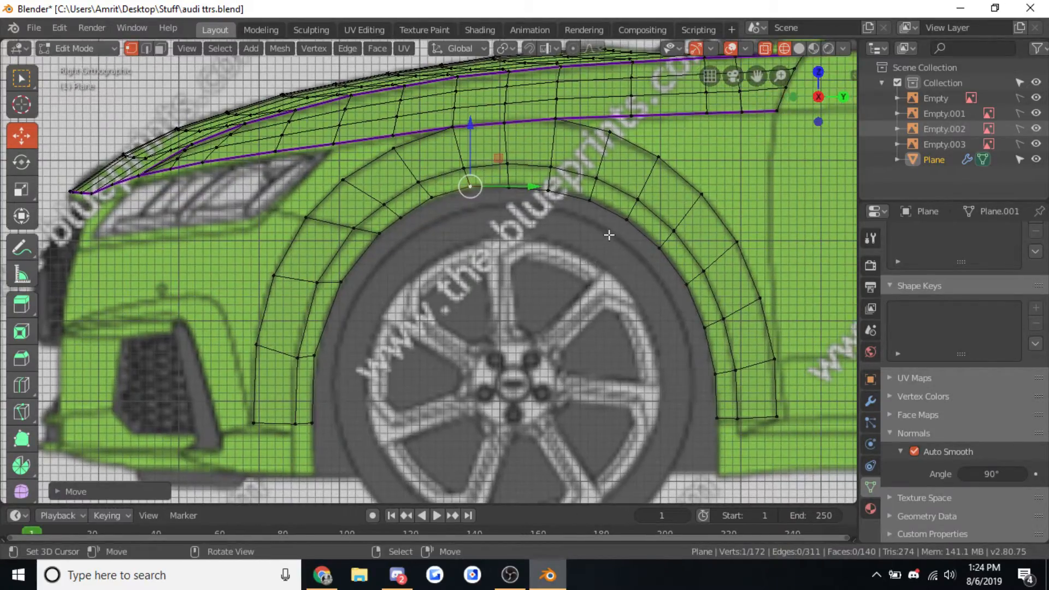
Move the top and upper rear vertices of the innermost arch edge onto the curve of the wheel opening
right_click(542, 192)
key("g")
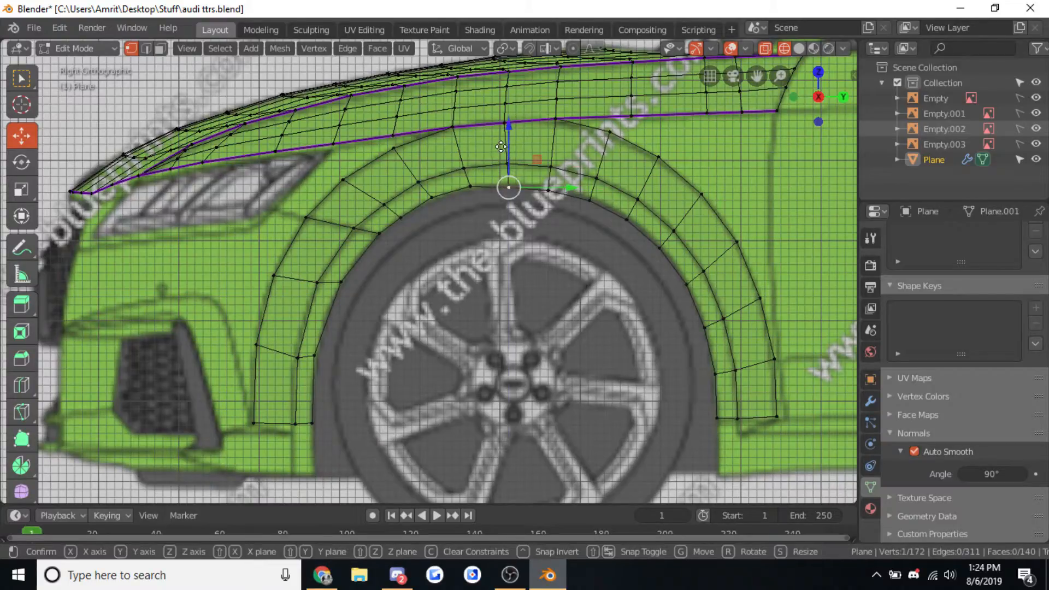
key("z")
left_click(495, 143)
right_click(576, 178)
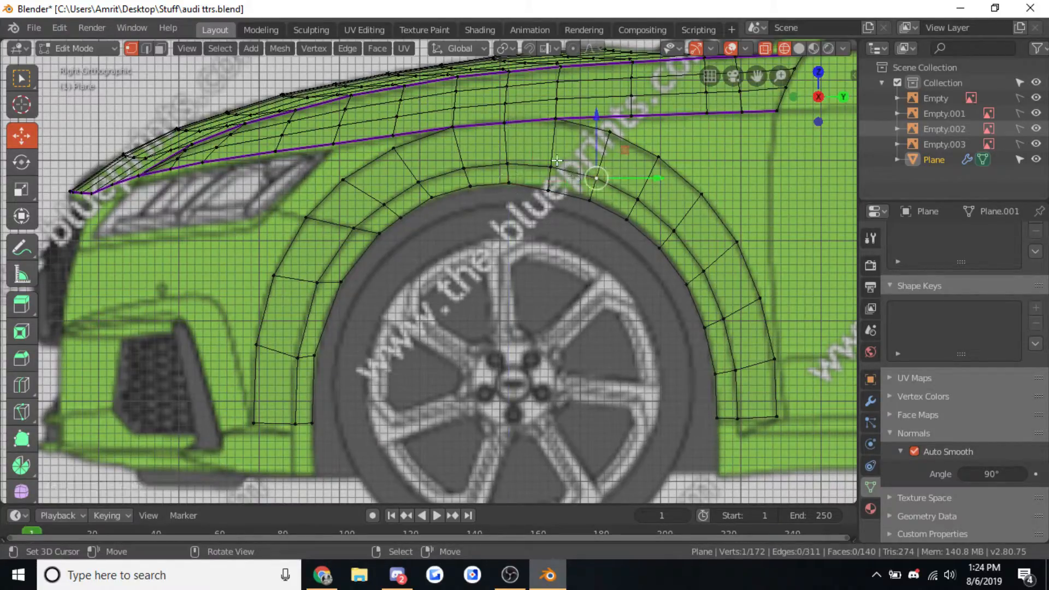
left_click_drag(548, 161, 619, 177)
right_click(589, 201)
right_click(627, 213)
right_click(659, 247)
left_click_drag(659, 217, 660, 214)
Refine the positions of the innermost edge's front vertices along the front curve of the wheel opening
right_click(400, 239)
right_click(386, 235)
right_click(314, 354)
right_click(342, 284)
key("g")
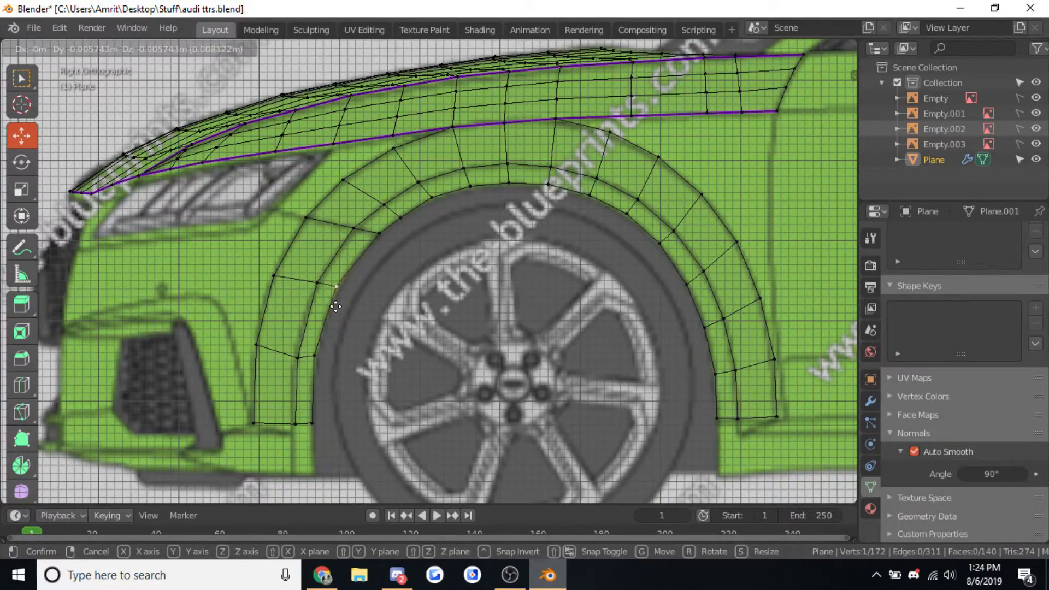
left_click(335, 306)
right_click(314, 355)
key("g")
left_click(306, 367)
right_click(298, 356)
key("g")
left_click(331, 295)
right_click(337, 295)
Mark the middle edge loop of the arch strip sharp and check the crease in solid shading
key("Tab")
key("z")
left_click(447, 288)
scroll(440, 292, "down", 2)
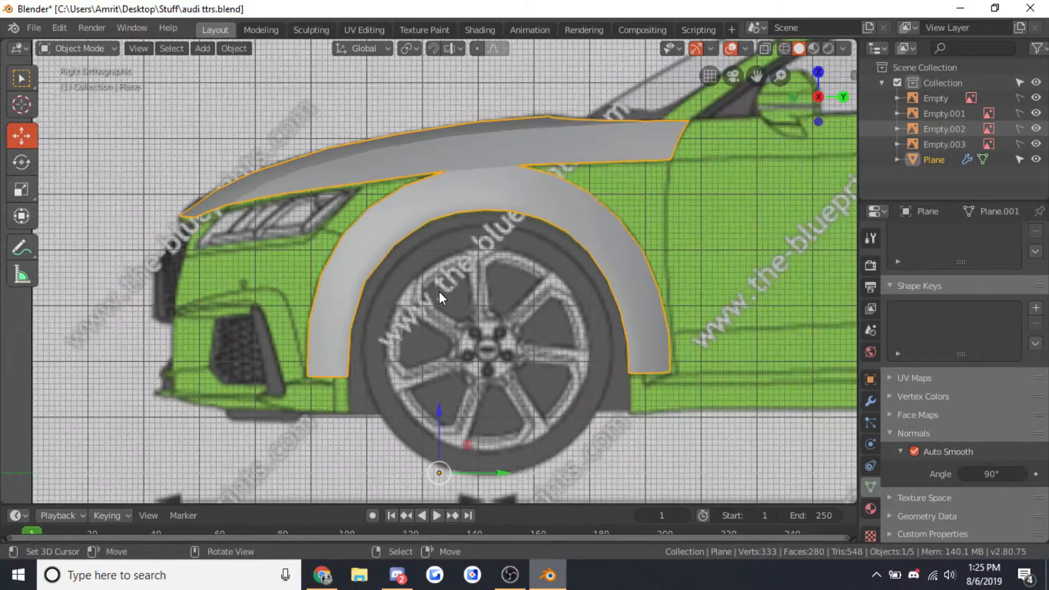
key("Tab")
key("Tab")
key("Tab")
key("Tab")
key("Tab")
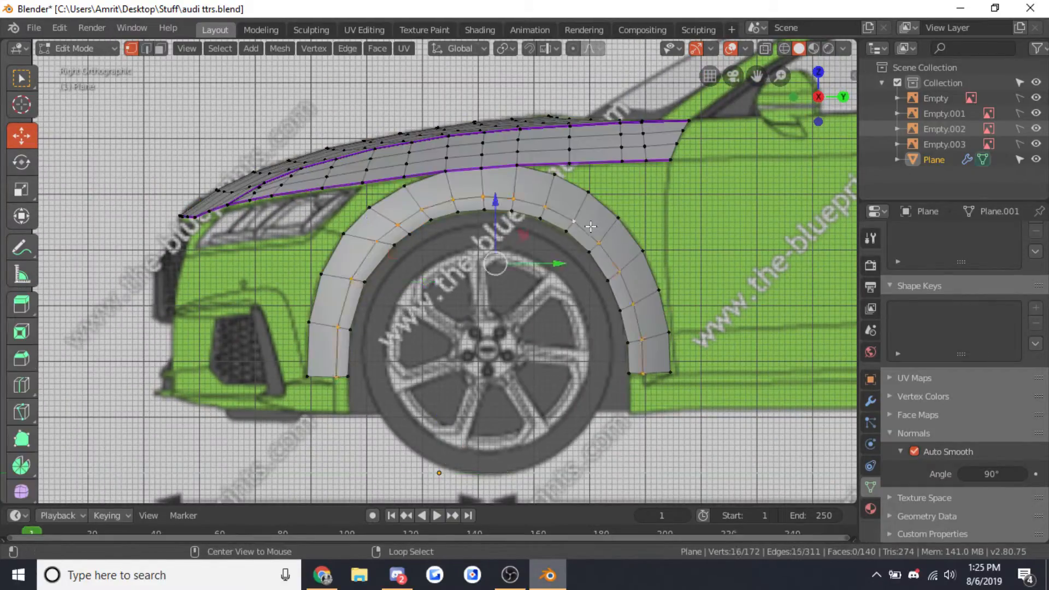
key("ctrl+e")
key("Escape")
key("Tab")
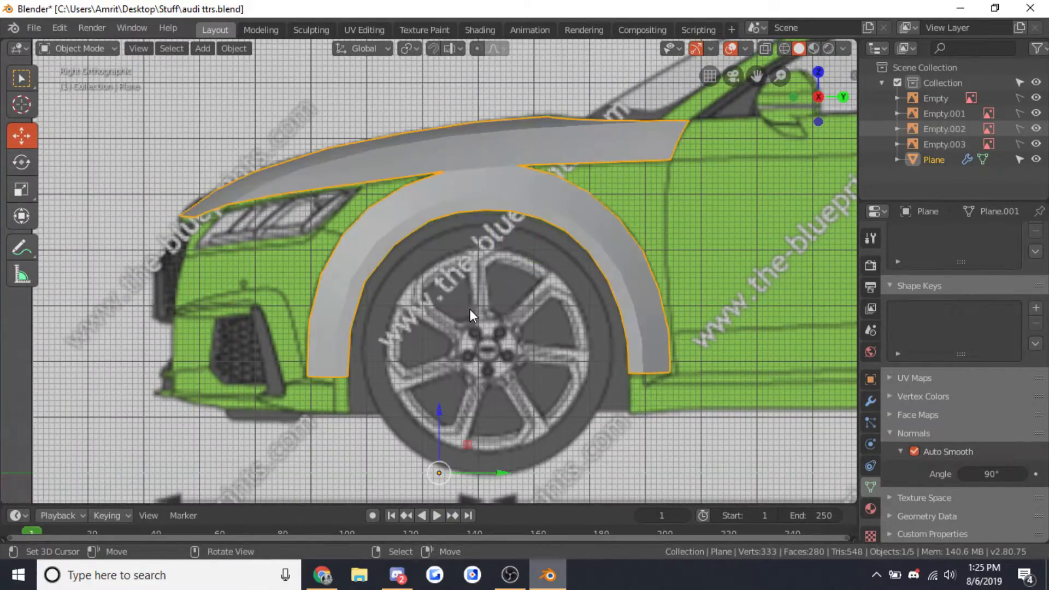
middle_click_drag(450, 310, 497, 342)
scroll(497, 342, "up", 1)
In side-view wireframe, nudge the front vertex of the innermost arch edge onto the wheel opening
key("KP_3")
key("Tab")
key("z")
left_click(362, 352)
right_click(357, 293)
left_click_drag(383, 283, 385, 279)
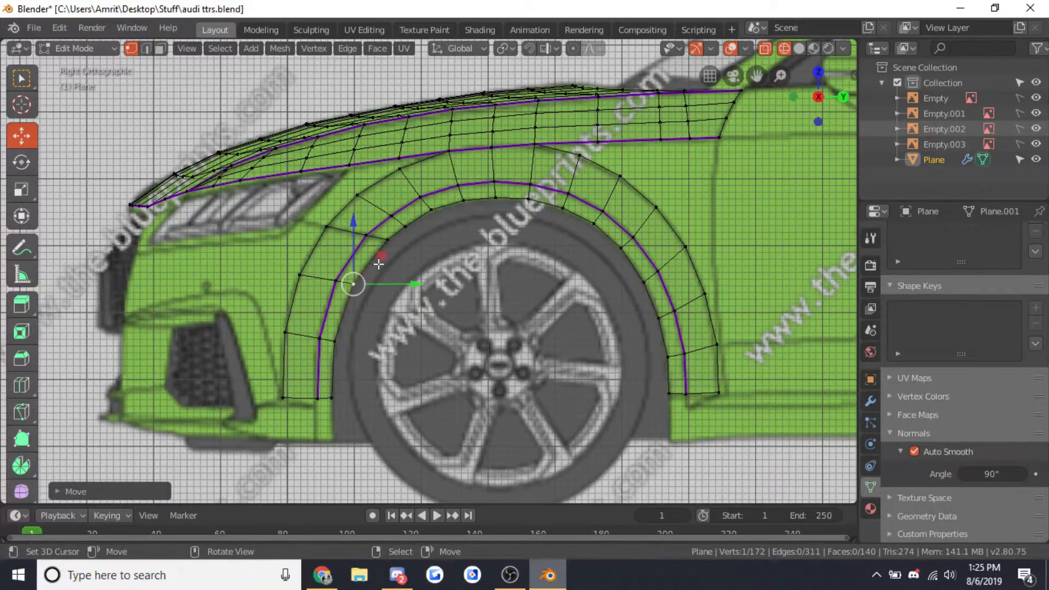
Mark the edges crossing the arch strip at the front bumper line sharp and inspect the result in solid shading
left_click(387, 239)
left_click(365, 234, "ctrl")
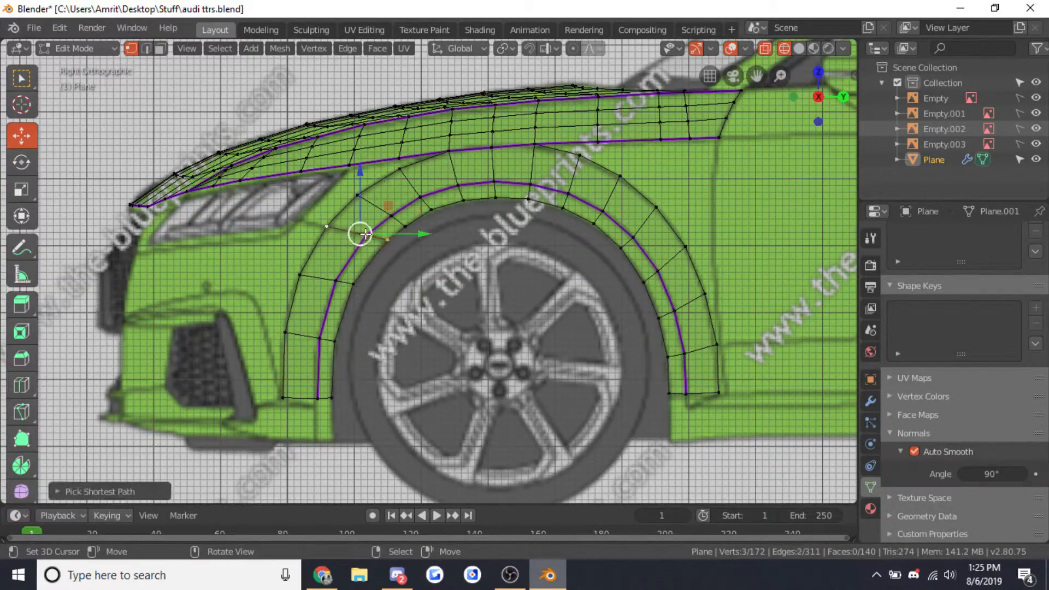
key("ctrl+e")
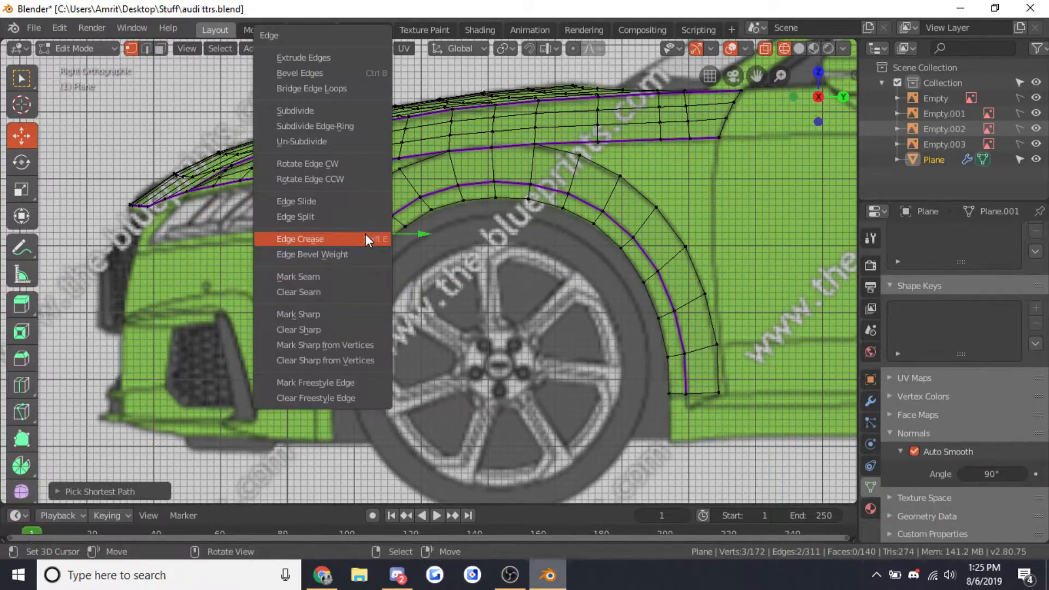
left_click(334, 314)
key("Tab")
key("z")
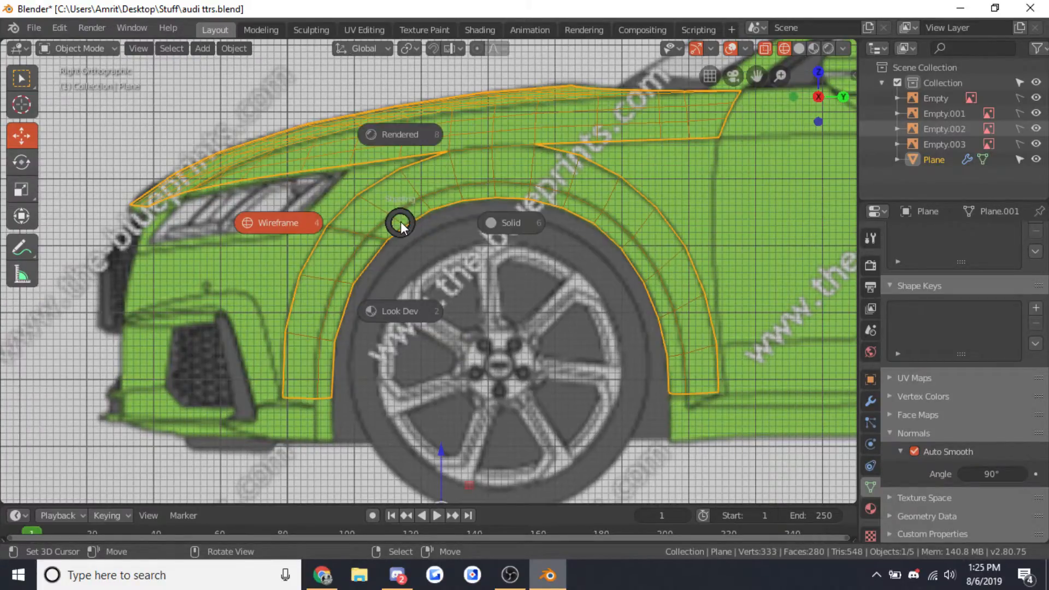
left_click(536, 217)
middle_click_drag(436, 244, 460, 269)
Try a narrow two-segment bevel on the sharp edges crossing the front of the arch and mark its centre edges sharp
key("Tab")
key("KP_3")
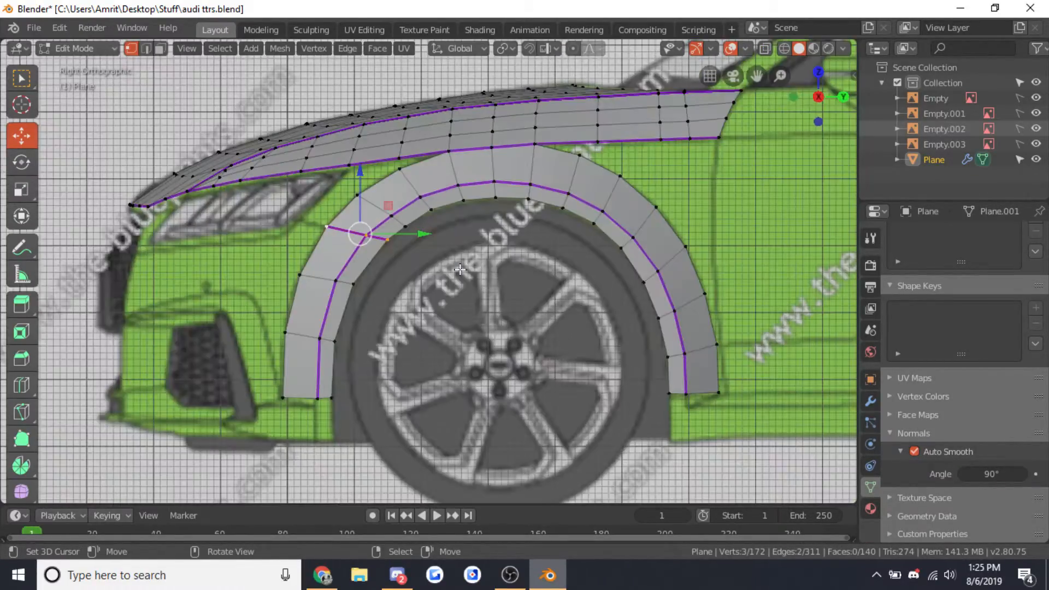
scroll(460, 270, "up", 4)
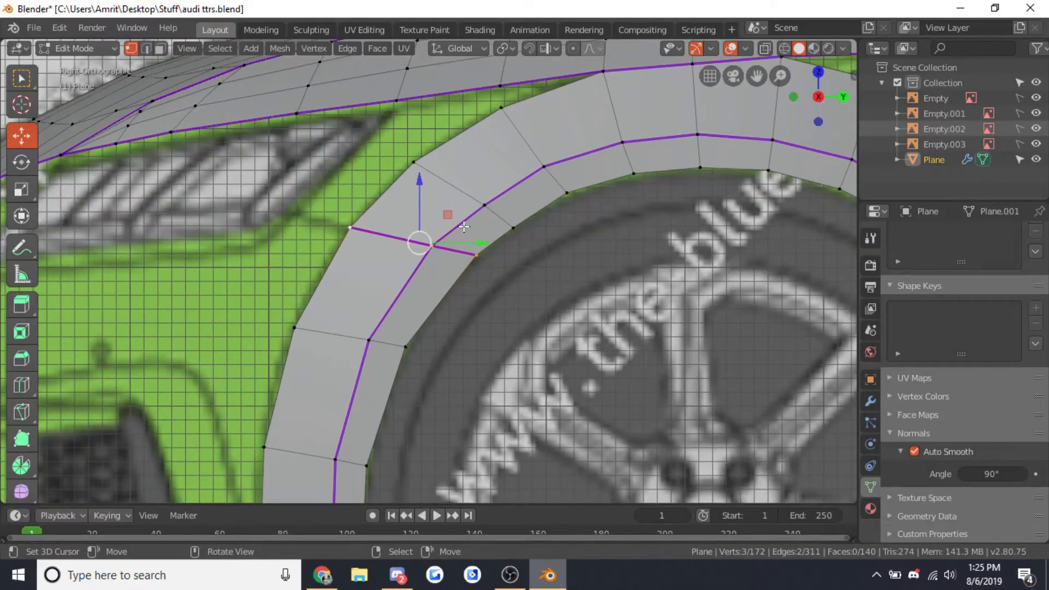
key("ctrl+b")
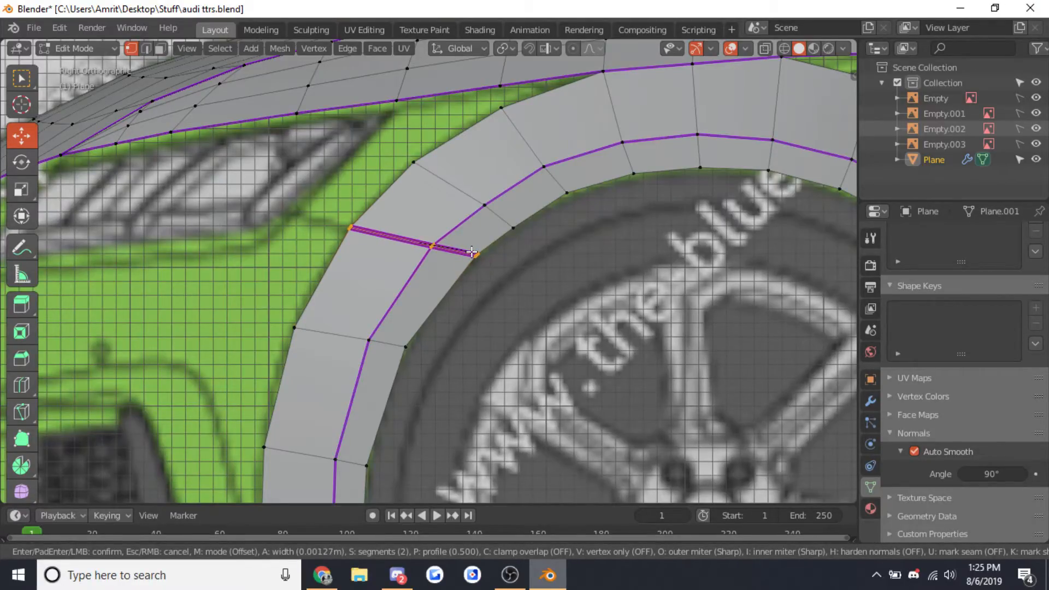
left_click(472, 252)
scroll(426, 268, "up", 6)
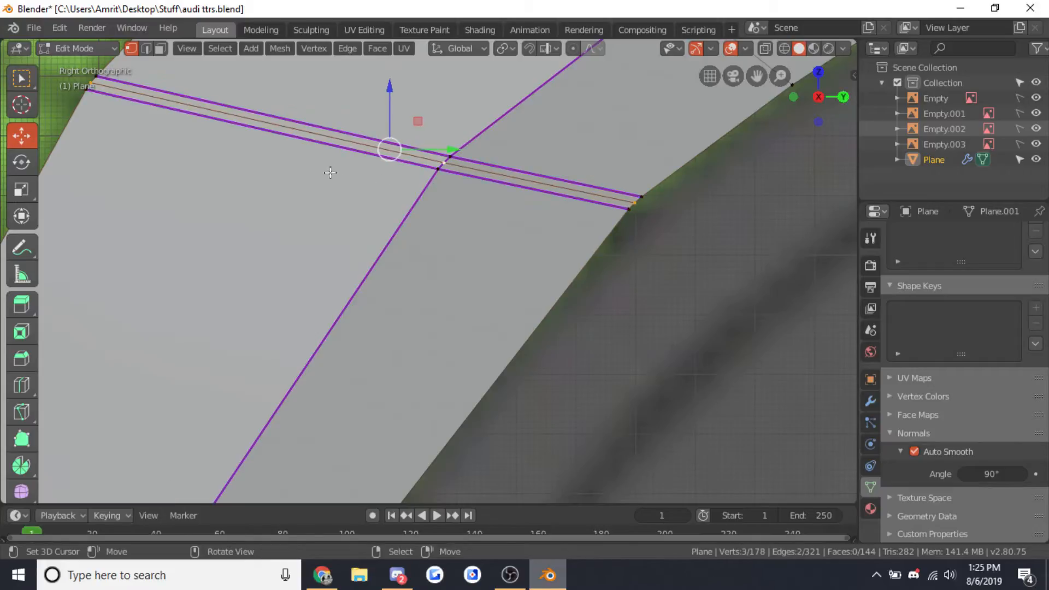
key("ctrl+e")
left_click(339, 309)
Shift the centre edges of the front arch bevel slightly and inspect the groove in object mode
key("Tab")
scroll(378, 250, "down", 3)
middle_click_drag(378, 251, 306, 278)
scroll(284, 281, "down", 3)
key("Tab")
left_click_drag(213, 310, 217, 311)
key("Tab")
middle_click_drag(218, 310, 304, 281)
scroll(303, 280, "down", 6)
middle_click_drag(399, 327, 268, 375)
key("alt+a")
scroll(268, 375, "down", 4)
Try a narrow two-segment bevel on the edges joining hood and arch and mark its centre edges sharp
key("KP_3")
key("Tab")
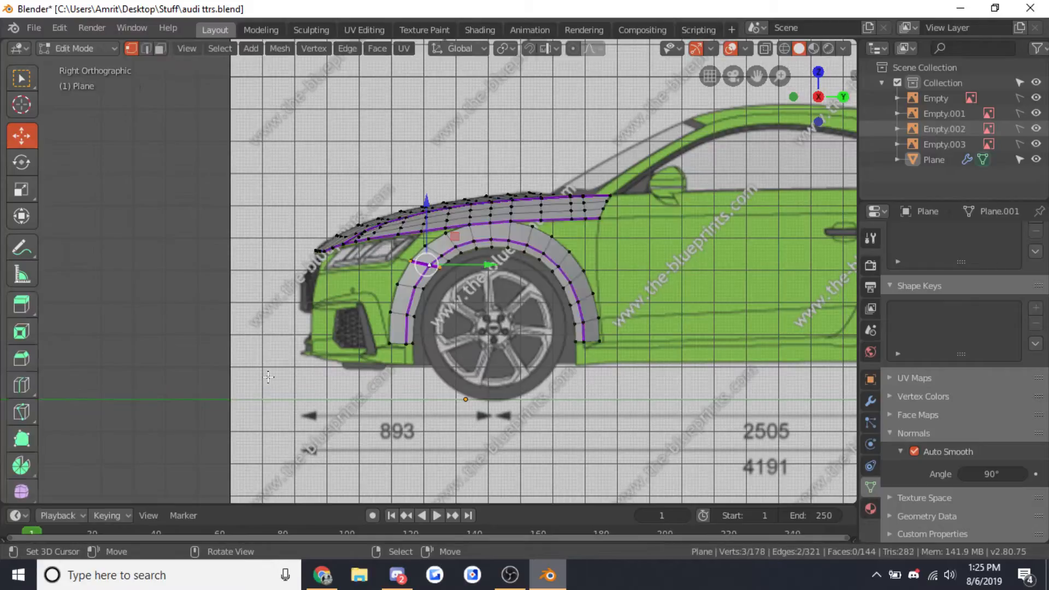
scroll(474, 164, "up", 7)
scroll(576, 101, "down", 2)
left_click(379, 191)
left_click(527, 179, "ctrl")
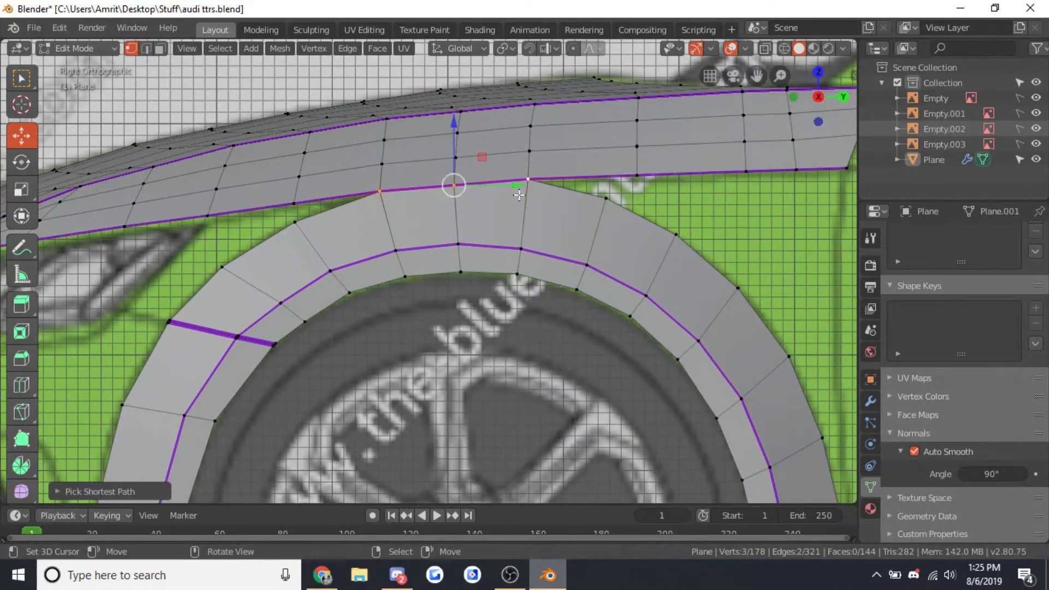
key("ctrl+b")
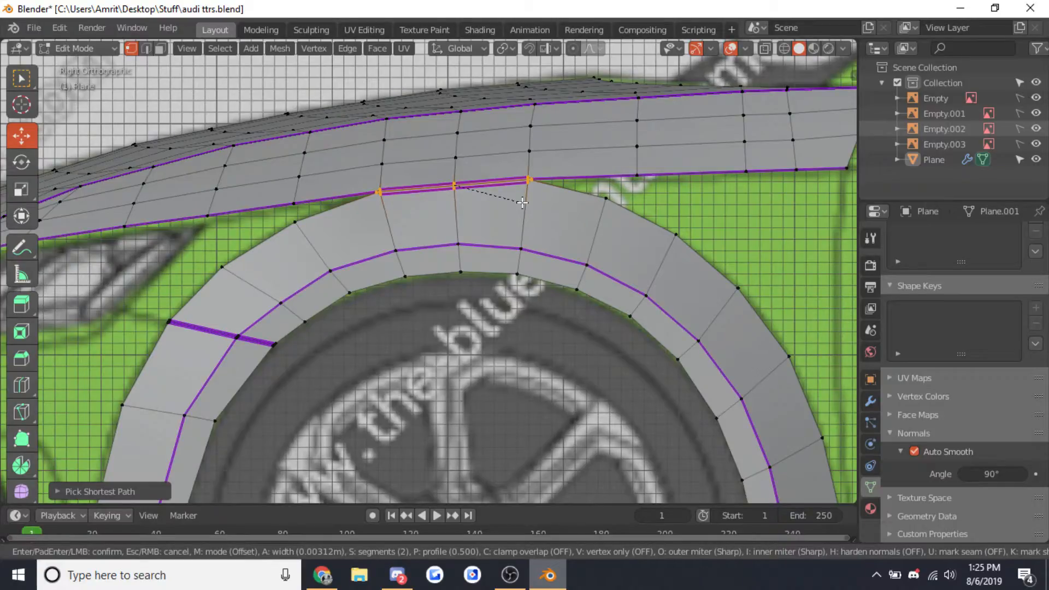
left_click(523, 205)
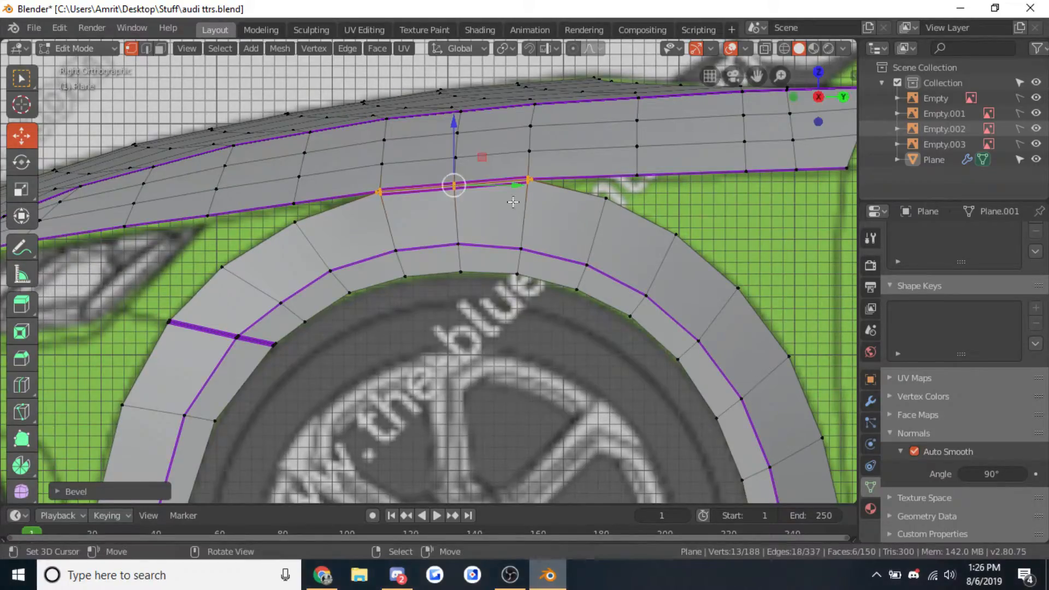
scroll(454, 248, "up", 6)
left_click(390, 232, "alt")
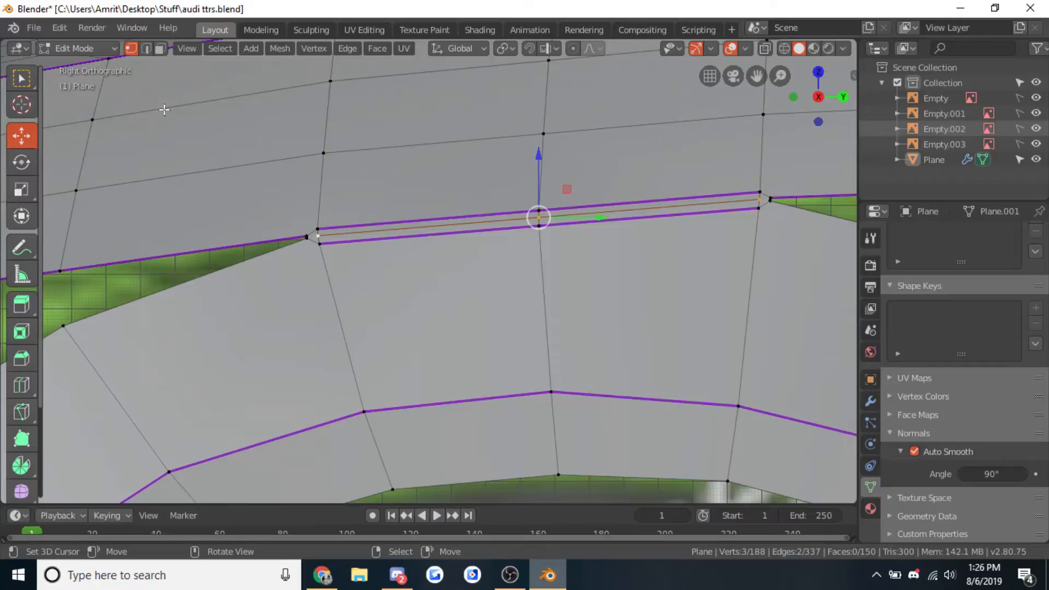
key("ctrl+e")
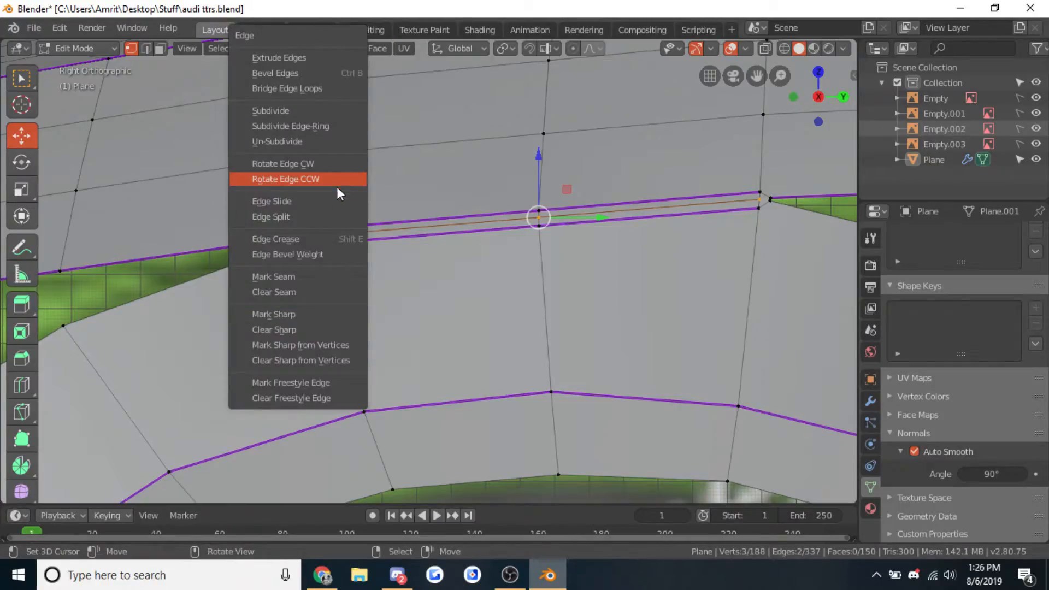
left_click(283, 314)
Shift the centre edges of the hood-to-arch bevel slightly and inspect the seam from several angles
scroll(333, 274, "down", 1)
middle_click_drag(333, 274, 248, 374)
left_click_drag(288, 342, 291, 339)
middle_click_drag(291, 339, 415, 275)
scroll(330, 242, "up", 3)
scroll(333, 241, "down", 3)
Undo the bevels on the hood-to-arch seam and on the front arch crossing edges
key("Tab")
key("Tab")
key("Tab")
key("Tab")
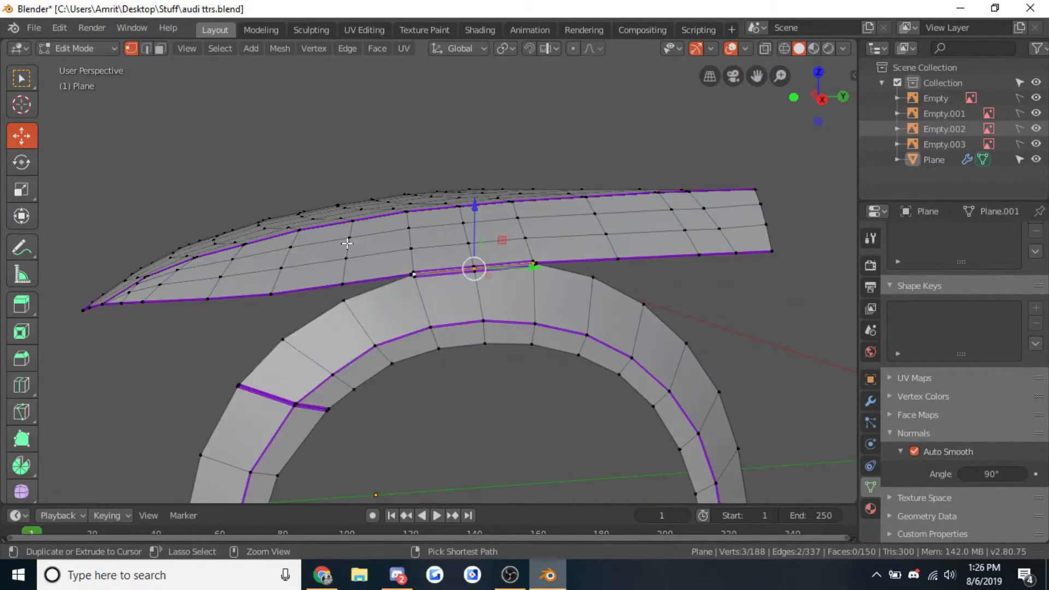
key("Tab")
key("Tab")
key("Tab")
key("Tab")
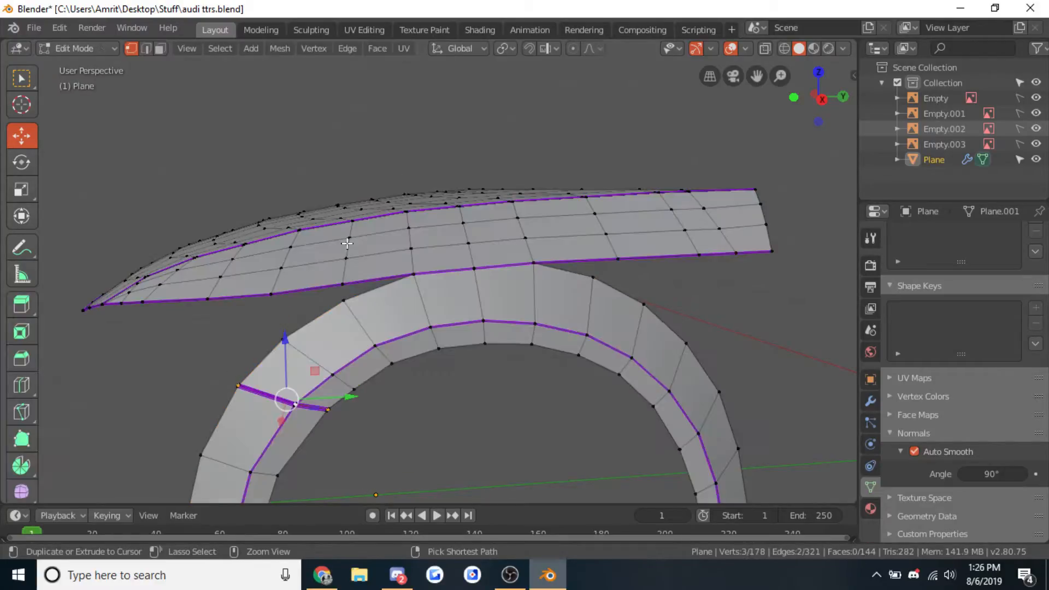
key("ctrl+z")
key("ctrl+z")
key("Tab")
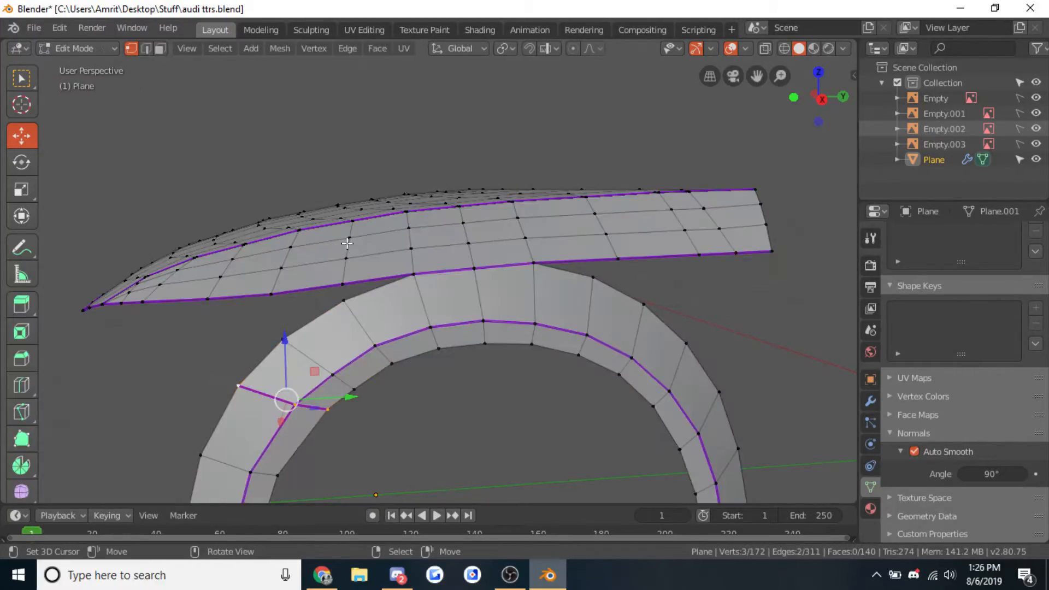
Add a loop cut across each of two front arch segments below the sharp crossing edges and nudge the lower cut
key("KP_3")
middle_click_drag(265, 393, 370, 336, "shift")
scroll(370, 336, "up", 1)
middle_click_drag(405, 405, 445, 326, "shift")
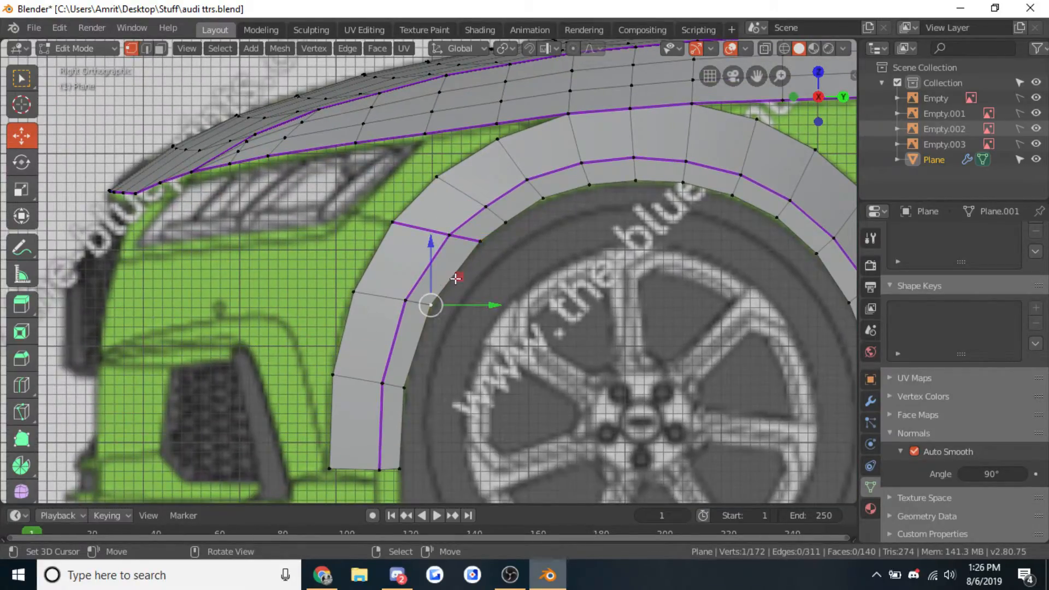
key("shift+z")
key("ctrl+r")
left_click(458, 274)
right_click(459, 272)
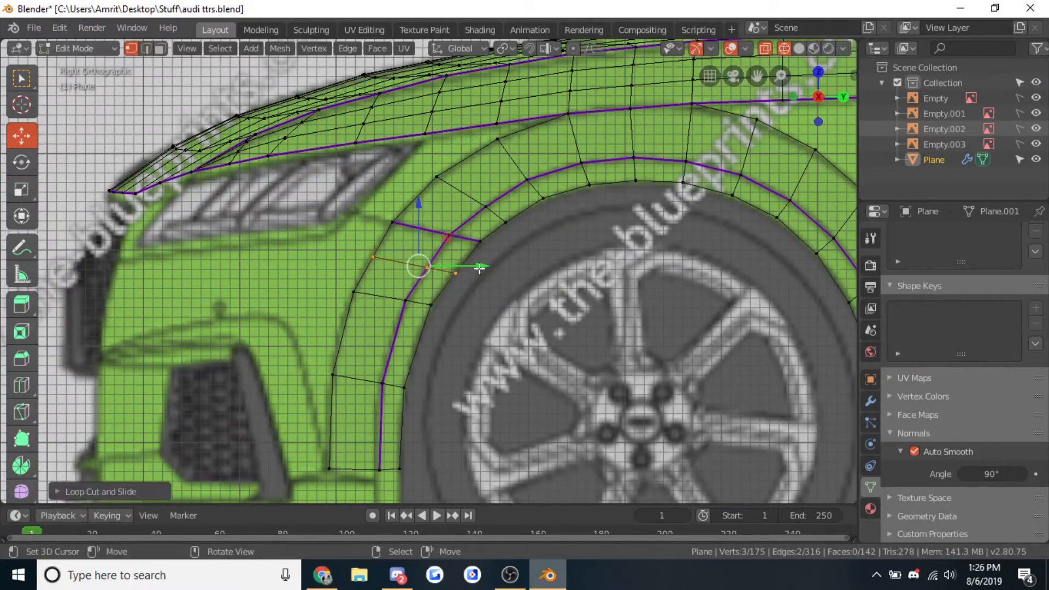
key("ctrl+r")
left_click(441, 343)
right_click(441, 344)
left_click_drag(446, 341, 443, 335)
Add a loop cut across the lowest front segment of the arch strip and check the shape in solid shading
middle_click_drag(482, 310, 372, 344, "shift")
scroll(418, 344, "down", 2)
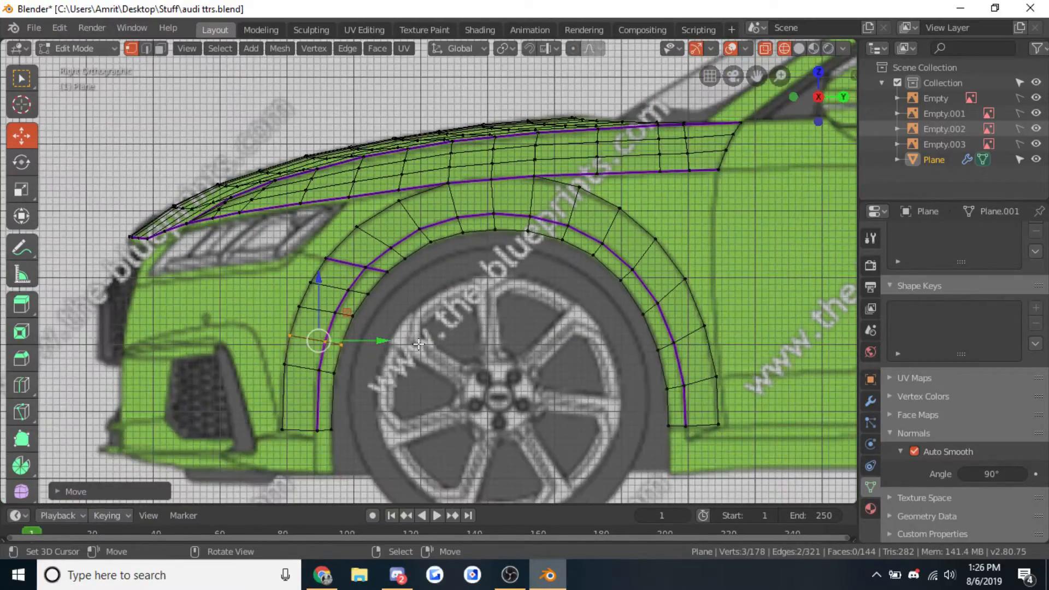
key("Tab")
key("Tab")
key("ctrl+r")
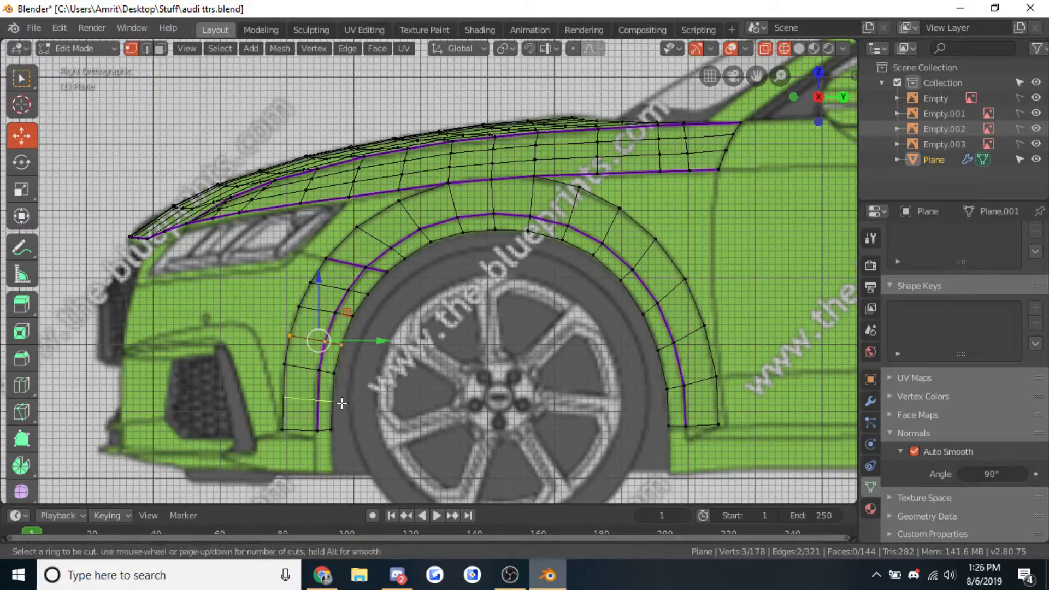
left_click(339, 403)
right_click(342, 404)
key("Tab")
key("alt+z")
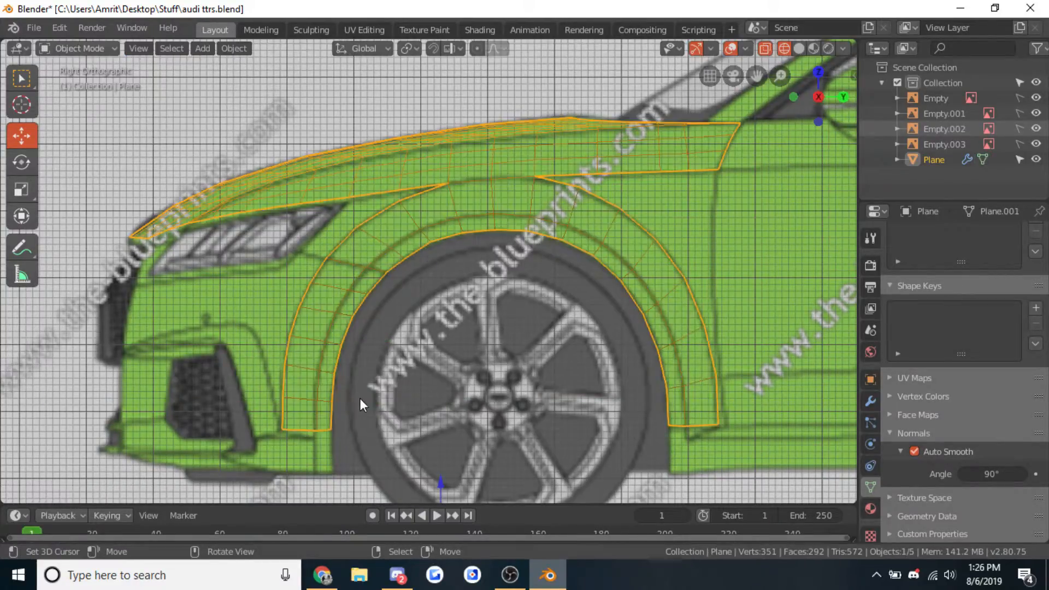
scroll(358, 399, "down", 3)
middle_click_drag(594, 281, 451, 327)
left_click(534, 366)
scroll(446, 326, "down", 1)
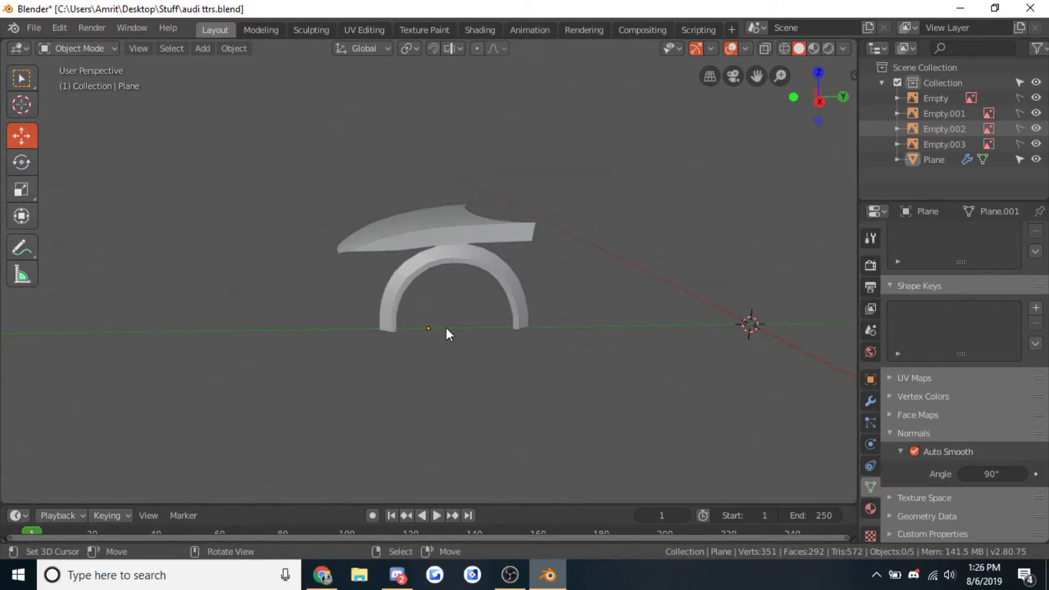
Extrude the arch's outer lower rear vertex to the door line and connect it by an edge to the hood's lower rear corner
key("KP_3")
key("Tab")
key("alt+z")
middle_click_drag(589, 232, 405, 288, "shift")
scroll(404, 287, "up", 1)
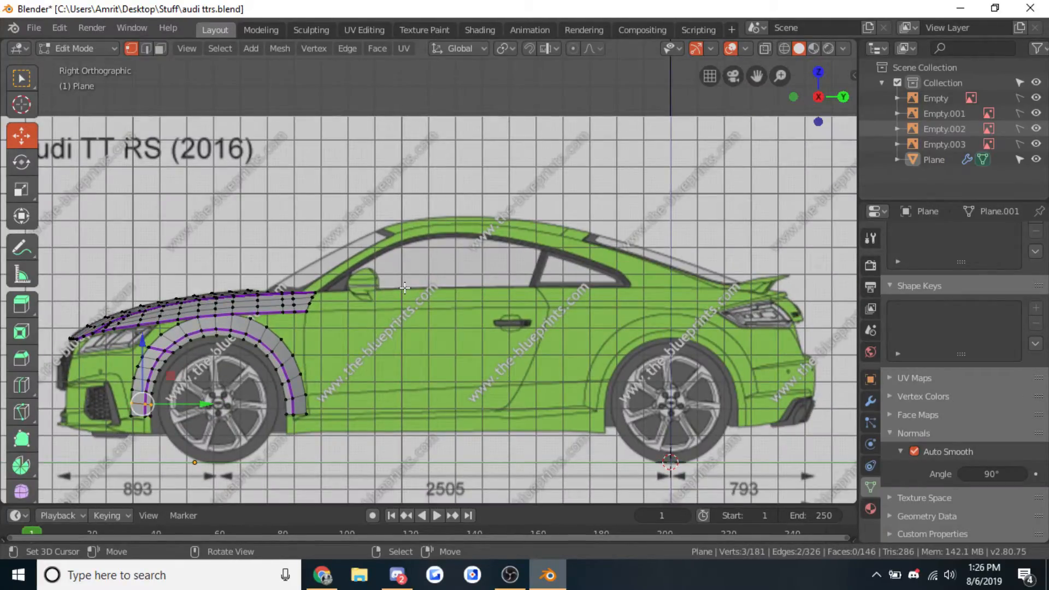
left_click(307, 313)
scroll(358, 411, "up", 3)
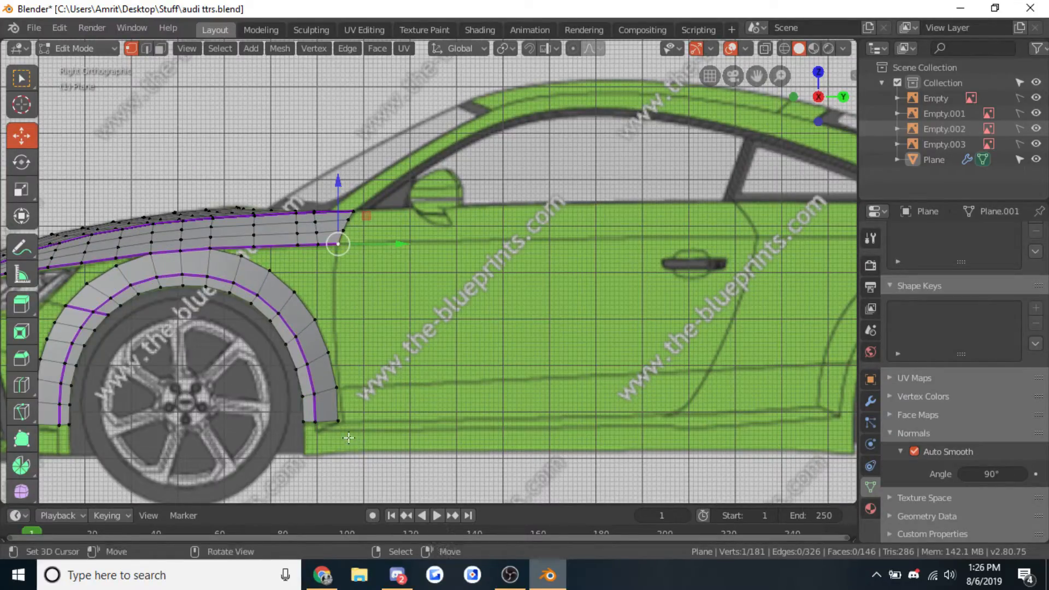
right_click(345, 426)
key("e")
left_click(353, 423)
right_click(342, 244, "shift")
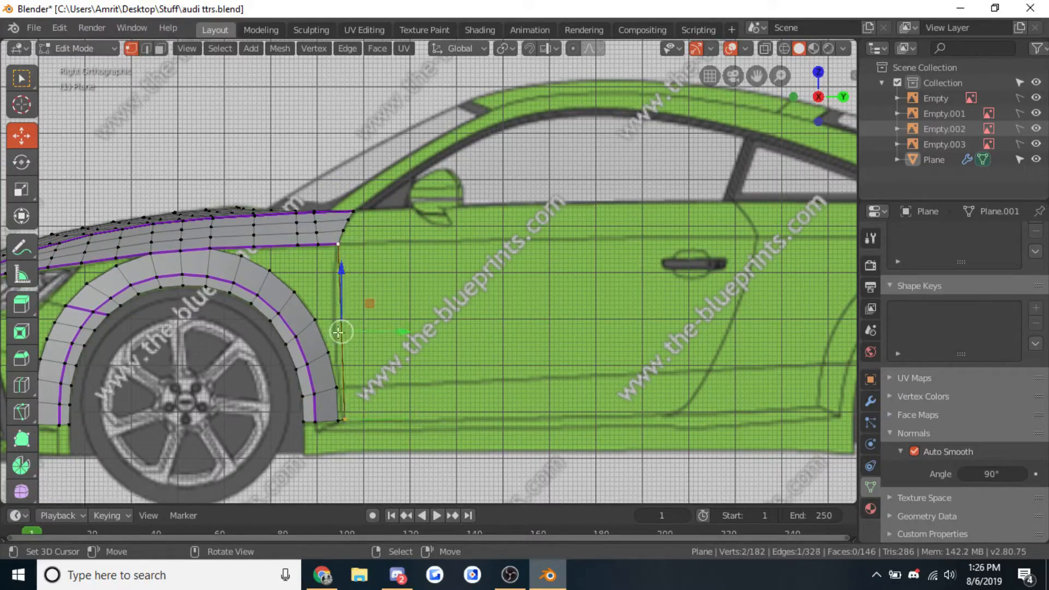
key("f")
Move the lower vertex of the new door-line edge onto the door gap, adjusting it along Y
scroll(343, 315, "up", 2)
right_click(376, 354)
key("g")
left_click(396, 349)
key("g")
key("y")
left_click(396, 348)
middle_click_drag(381, 281, 398, 340, "shift")
Divide the door-line edge with four cuts and move the new vertices toward the door gap line
key("ctrl+r")
scroll(398, 341, "up", 1)
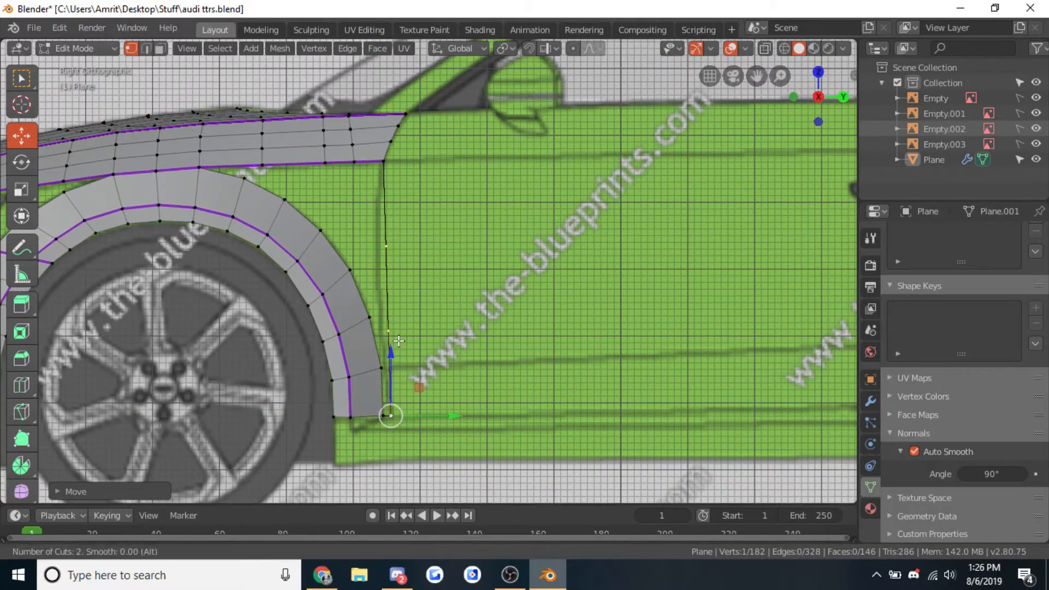
scroll(398, 340, "up", 2)
left_click(398, 341)
right_click(398, 341)
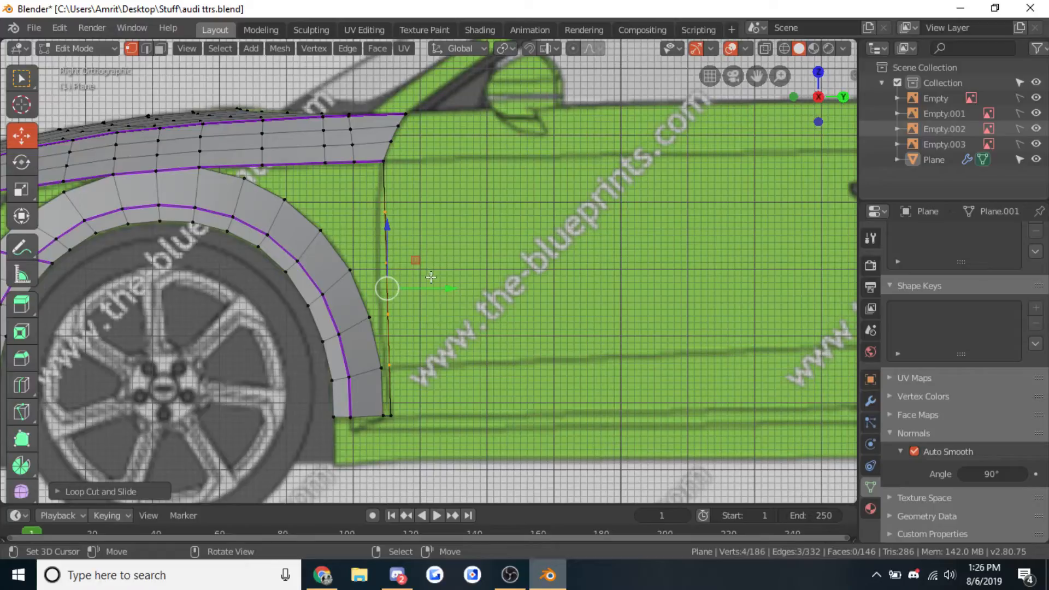
key("g")
left_click(426, 283)
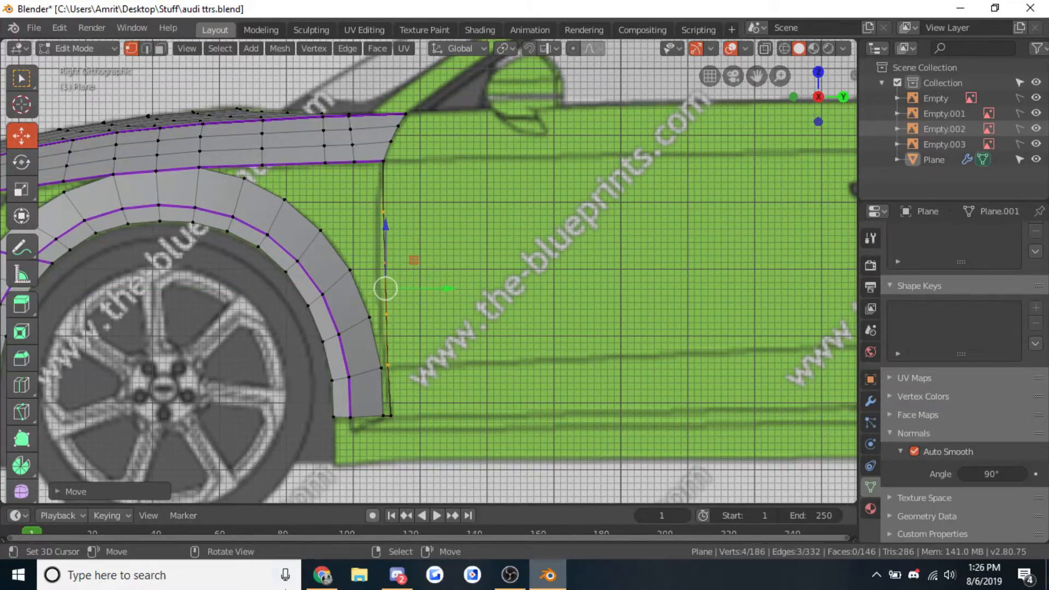
Switch to Chrome and examine several Audi TT RS photos for the fender shape between wheel arch and door, and return to Blender
left_click(322, 575)
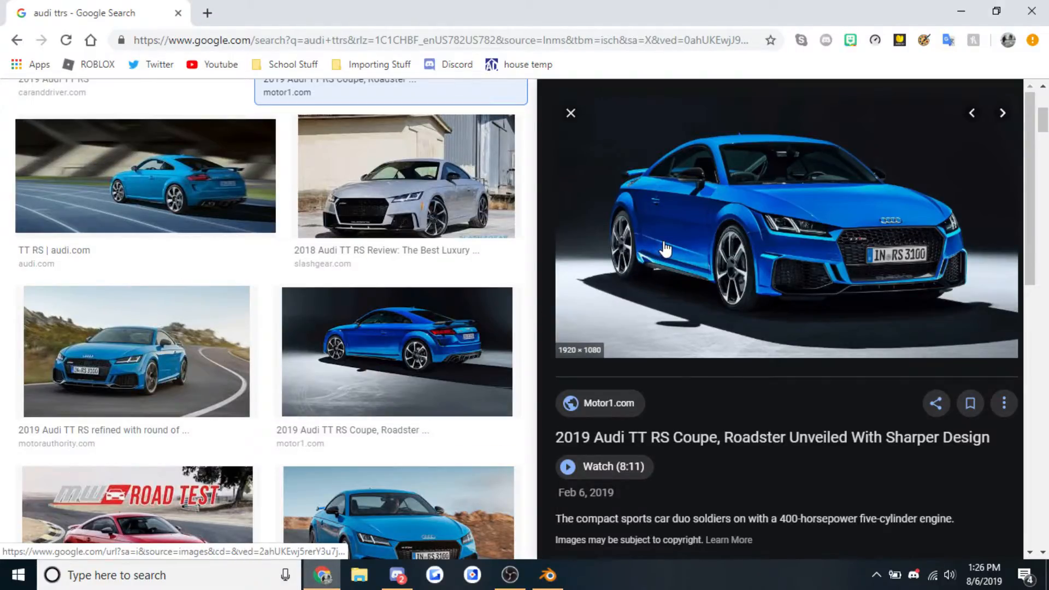
left_click(306, 379)
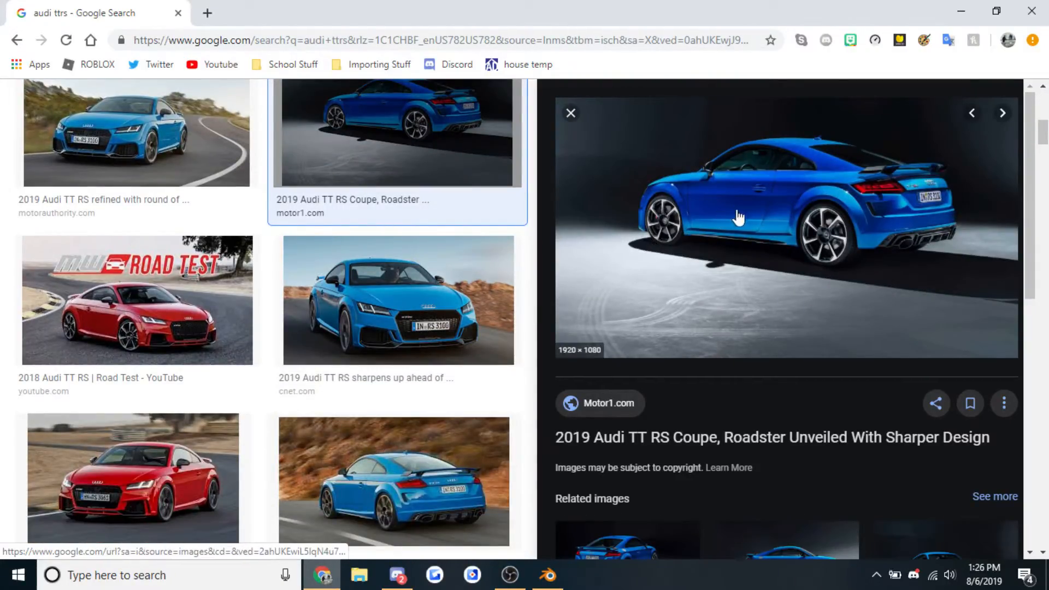
scroll(407, 382, "down", 3)
left_click(415, 350)
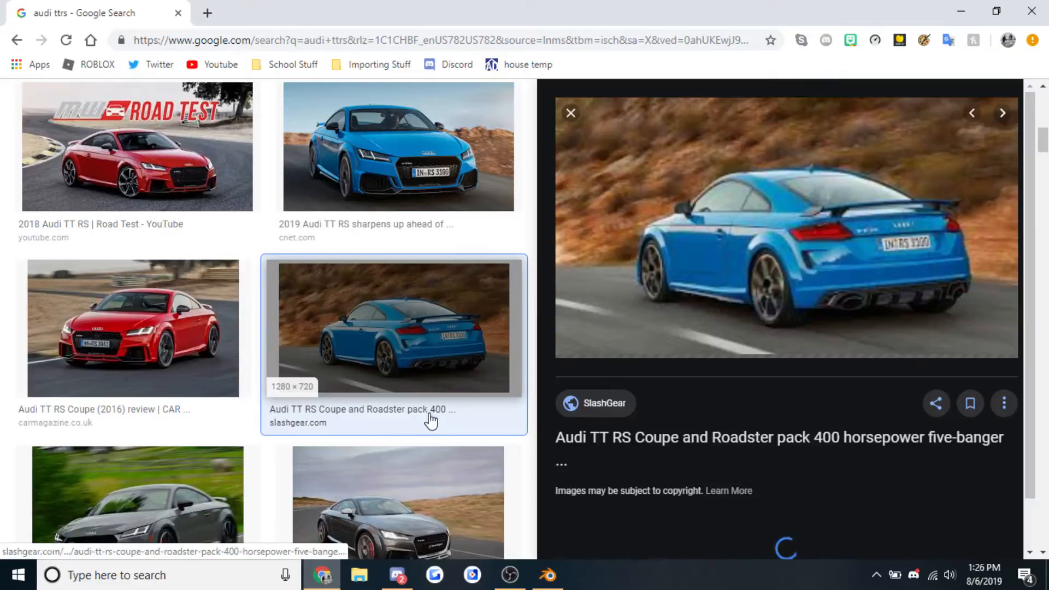
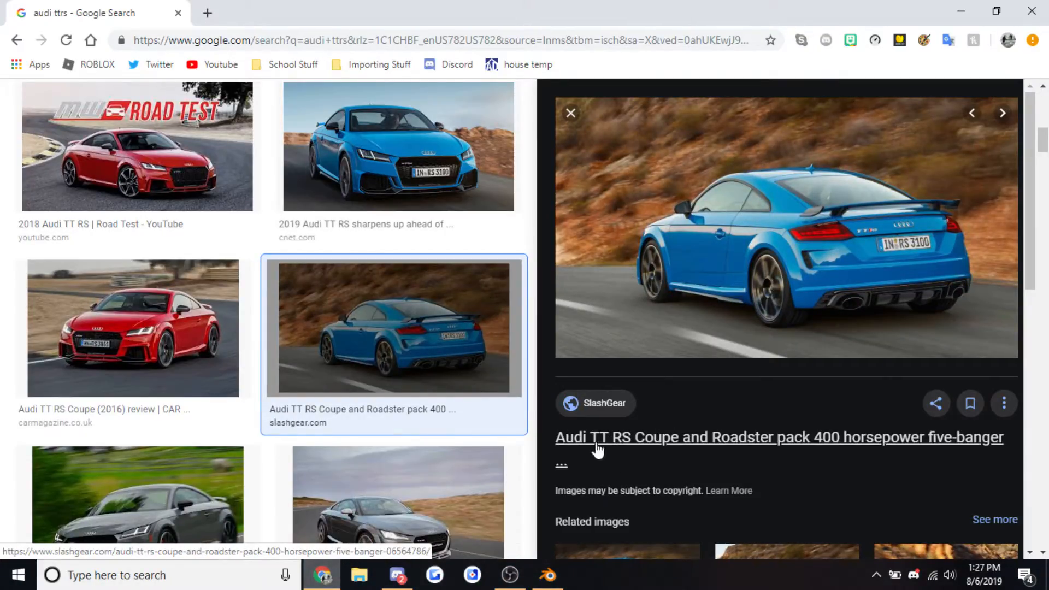
scroll(456, 440, "down", 4)
left_click(449, 322)
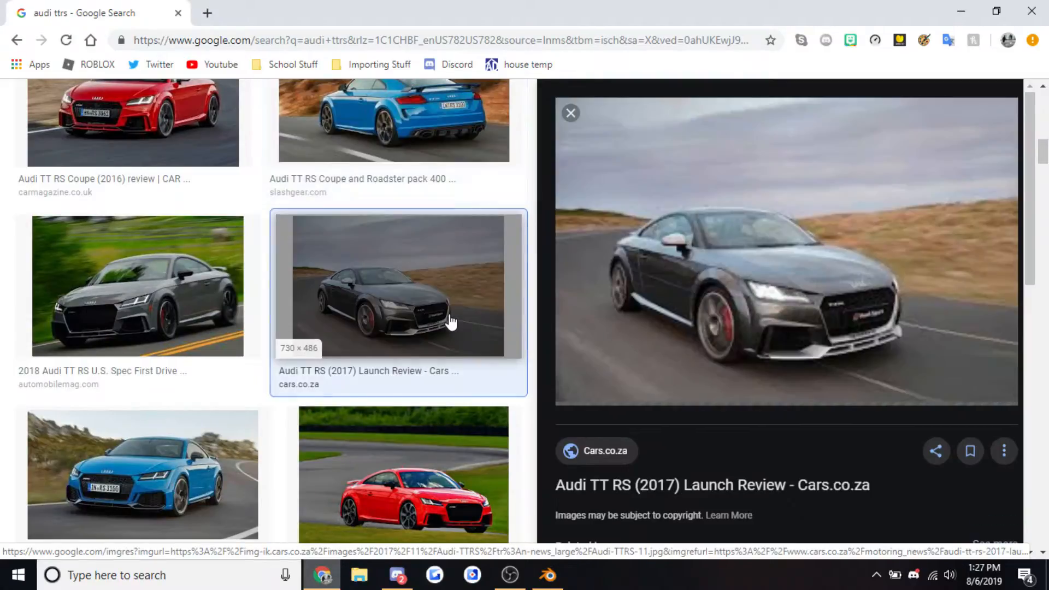
scroll(449, 321, "down", 4)
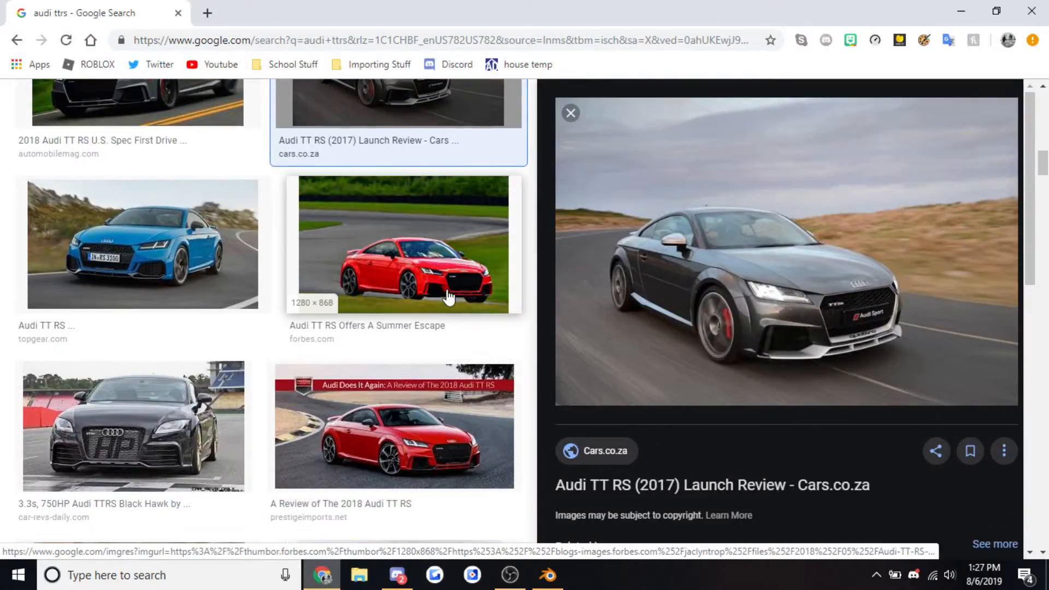
left_click(448, 300)
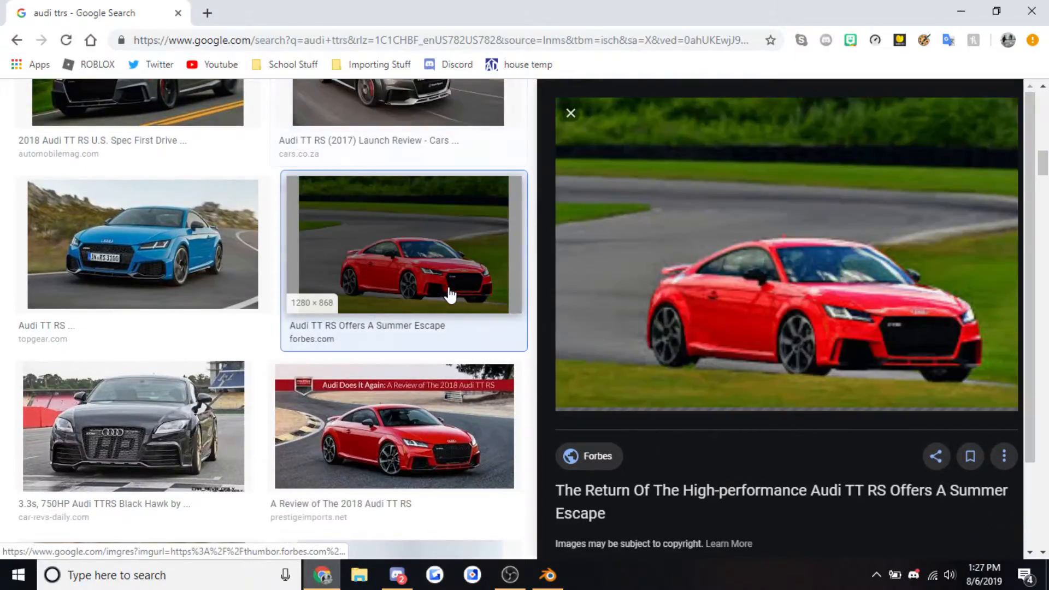
left_click(539, 586)
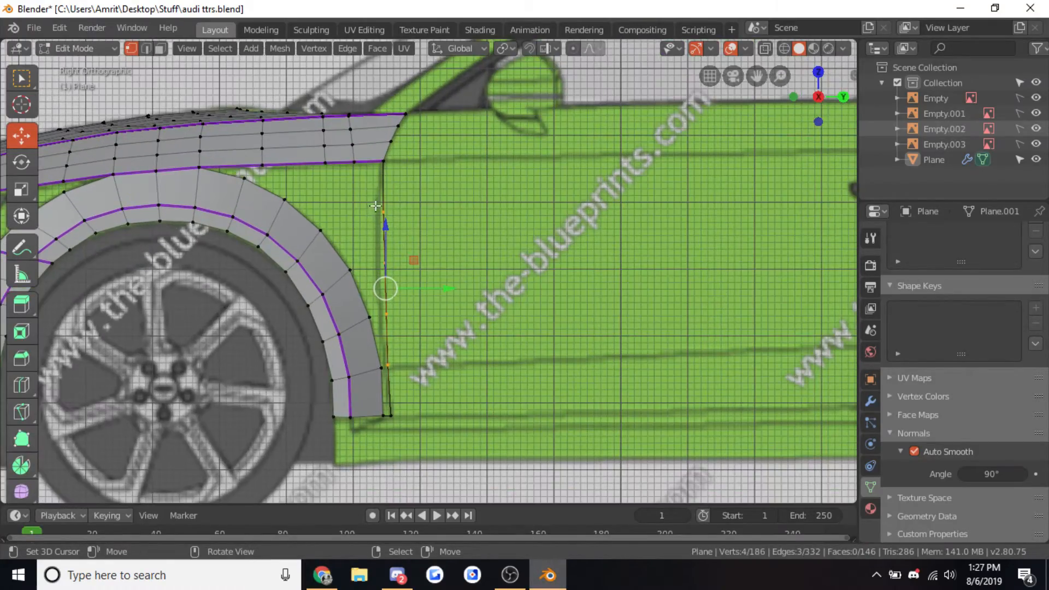
Move the upper three new door-line vertices forward along Y onto the door gap in the side view
left_click_drag(413, 207, 408, 212)
left_click(385, 264)
left_click_drag(423, 265, 418, 268)
right_click(387, 314)
left_click_drag(423, 313, 417, 316)
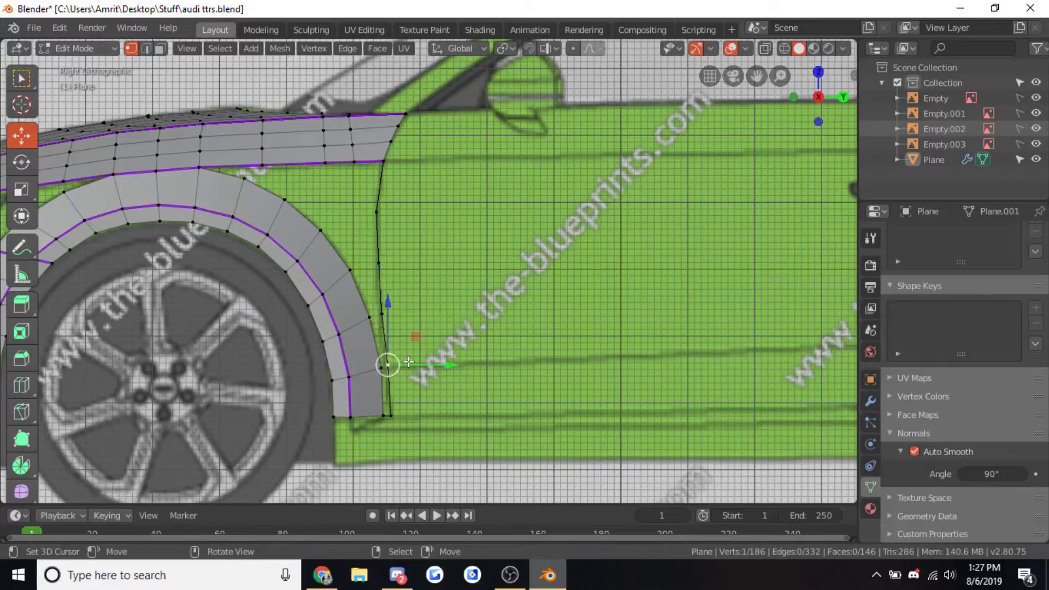
scroll(414, 326, "down", 3)
scroll(412, 324, "up", 3)
left_click_drag(400, 211, 402, 212)
Shift the selected upper door-line vertex slightly outward along X in the top view
key("Tab")
key("KP_7")
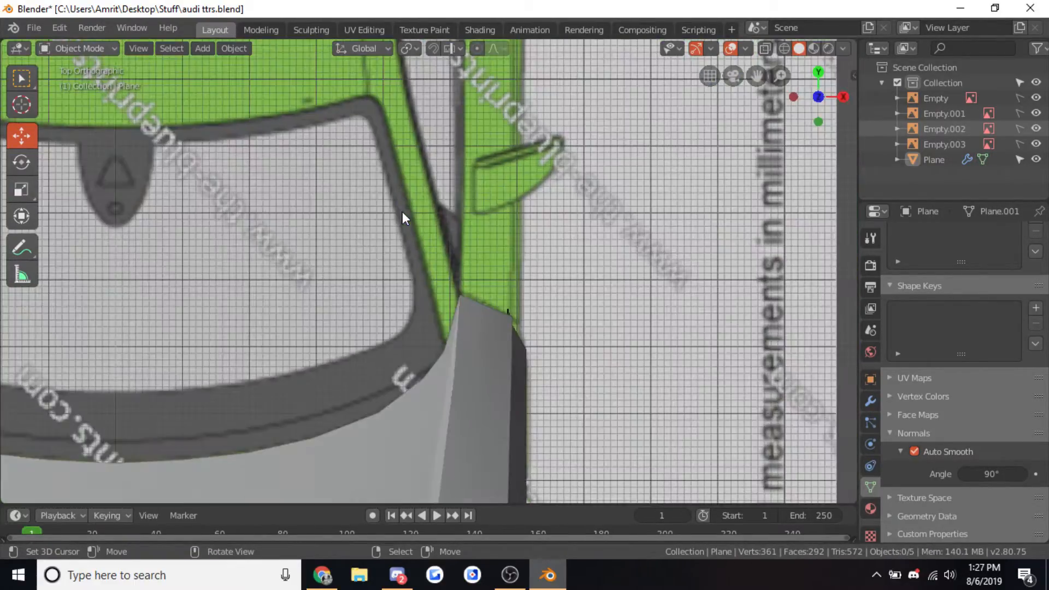
key("Tab")
scroll(407, 215, "up", 1)
scroll(407, 215, "up", 1)
middle_click_drag(516, 229, 438, 219, "shift")
scroll(439, 219, "down", 1)
left_click_drag(509, 325, 517, 325)
Compare the fender's rear contour with the red Audi TT RS photo in Chrome and return to Blender
middle_click_drag(516, 323, 356, 330)
right_click(436, 278)
scroll(437, 276, "up", 1)
scroll(356, 330, "down", 1)
left_click(326, 575)
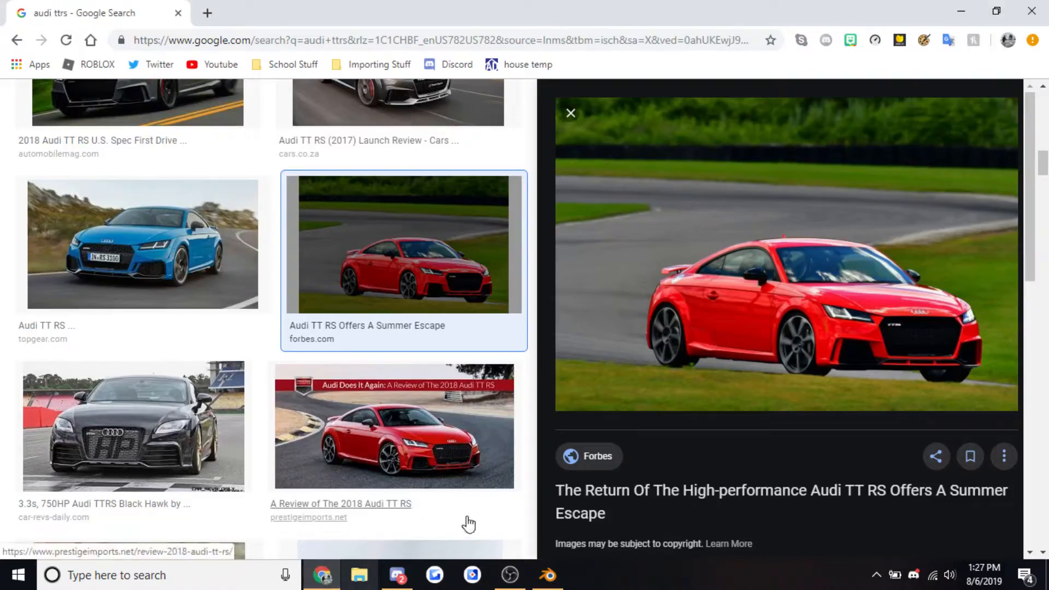
key("alt+Tab")
Move the two uppermost new door-line vertices together outward along X by about 0.004 m
middle_click_drag(512, 322, 565, 268)
middle_click_drag(474, 226, 477, 197)
left_click(477, 197)
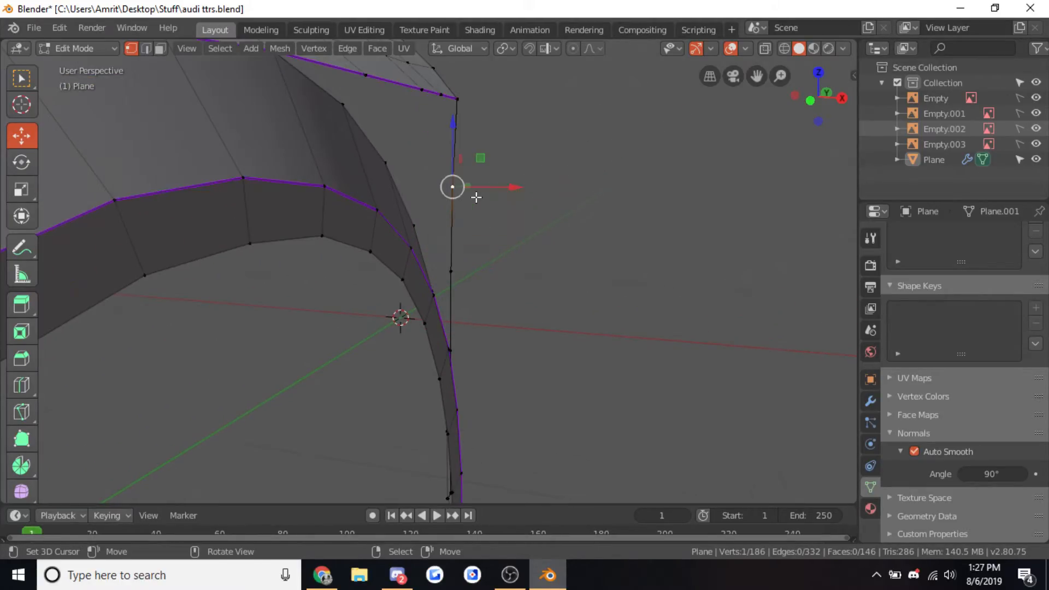
left_click(460, 267, "shift")
key("g")
key("x")
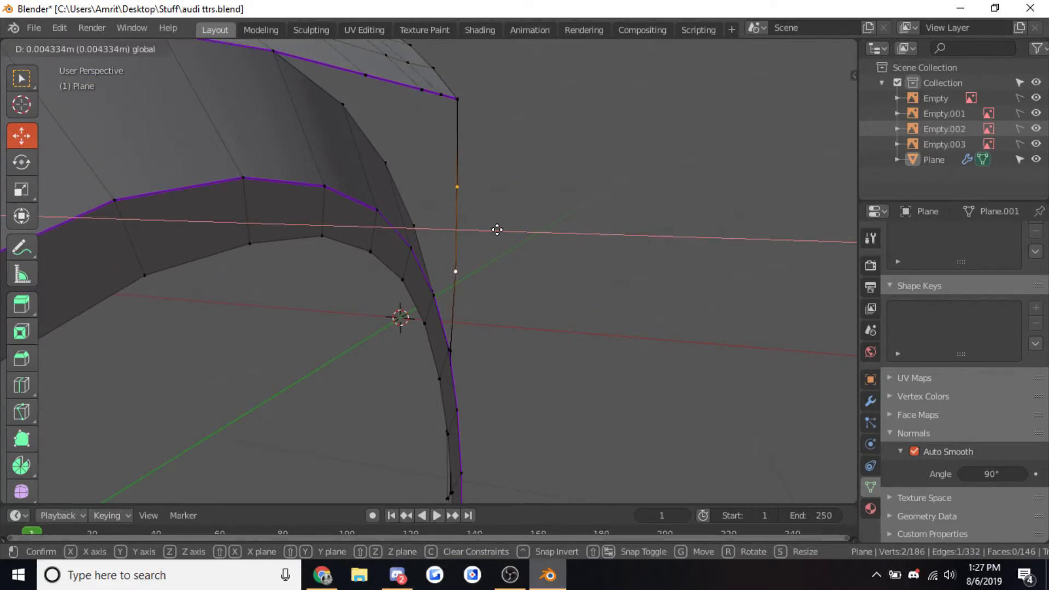
left_click(498, 231)
Adjust two middle door-line vertices one at a time along X to smooth the fender's rear contour
middle_click_drag(482, 248, 426, 244)
right_click(420, 317)
middle_click_drag(420, 318, 463, 320)
key("g")
key("x")
left_click(468, 336)
right_click(442, 263)
key("g")
key("x")
left_click(459, 250)
Nudge the lowest new door-line vertex and the one above it outward along X
middle_click_drag(457, 251, 419, 264)
scroll(420, 264, "down", 1)
right_click(424, 374)
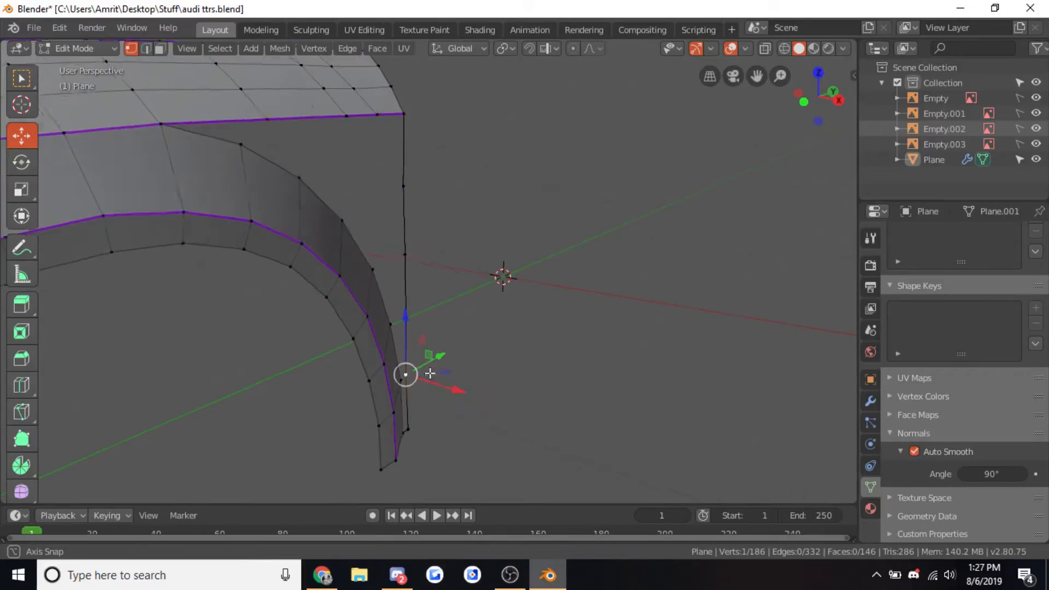
middle_click_drag(426, 374, 459, 372)
left_click_drag(465, 361, 469, 363)
right_click(444, 308)
left_click_drag(444, 304, 448, 304)
Examine the lower part of the arch strip against the front blueprint
key("Tab")
scroll(448, 304, "down", 2)
key("KP_1")
key("Tab")
key("KP_3")
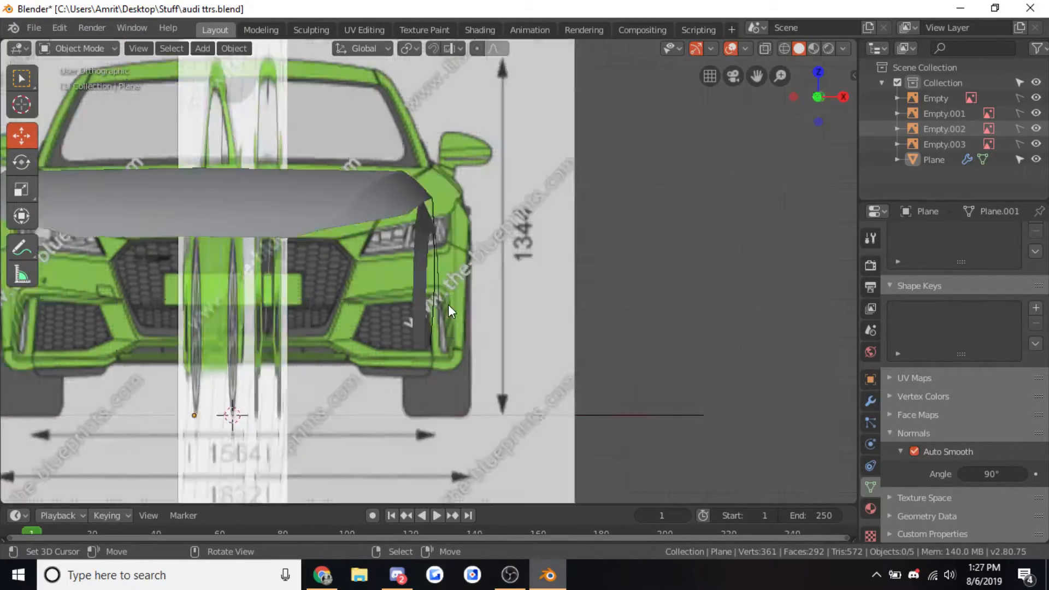
key("KP_1")
scroll(455, 315, "up", 6)
middle_click_drag(455, 315, 427, 149, "shift")
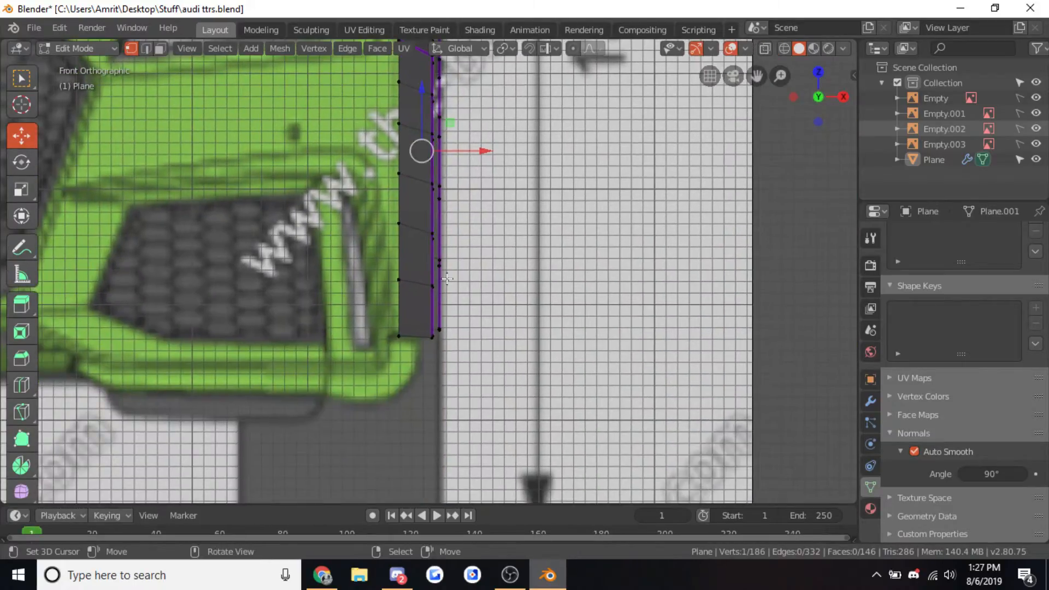
Move the arch strip's two lowest front vertices on the sharp edge inward along X to follow the front blueprint's bumper edge
key("shift+z")
middle_click_drag(434, 350, 379, 362)
scroll(376, 362, "down", 3)
scroll(376, 362, "up", 3)
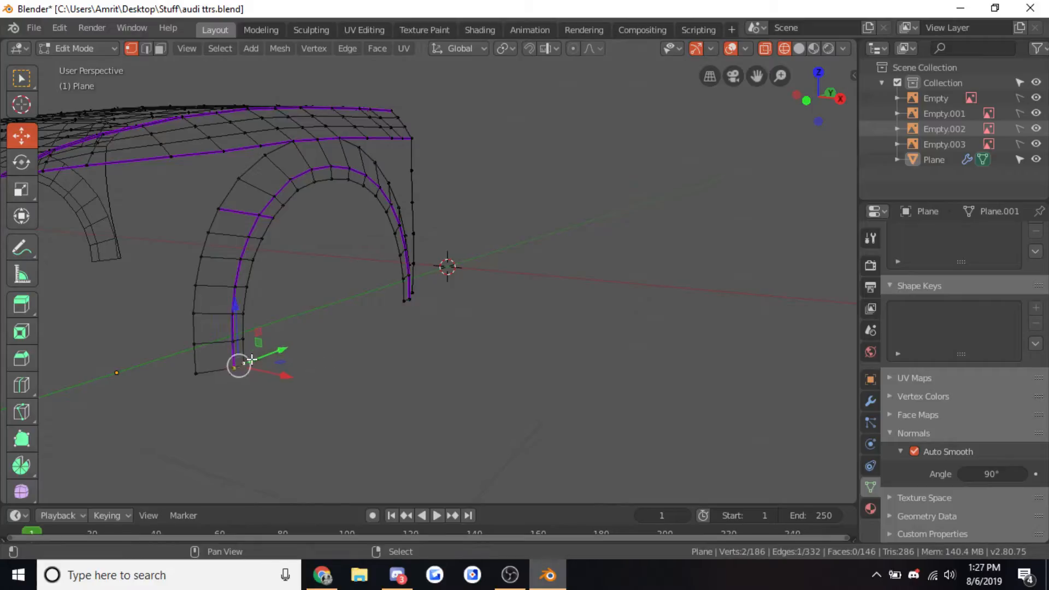
key("KP_1")
scroll(488, 341, "up", 5)
left_click_drag(478, 385, 458, 389)
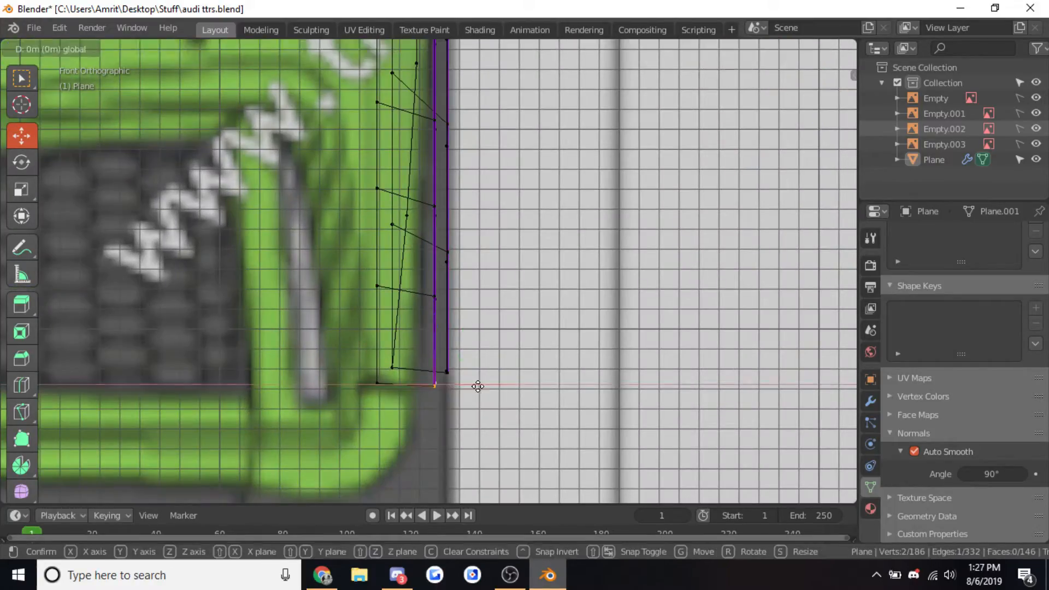
left_click(462, 389)
Move the vertex pair just above the arch's lower front end inward along X by about 0.007 m
left_click(435, 298)
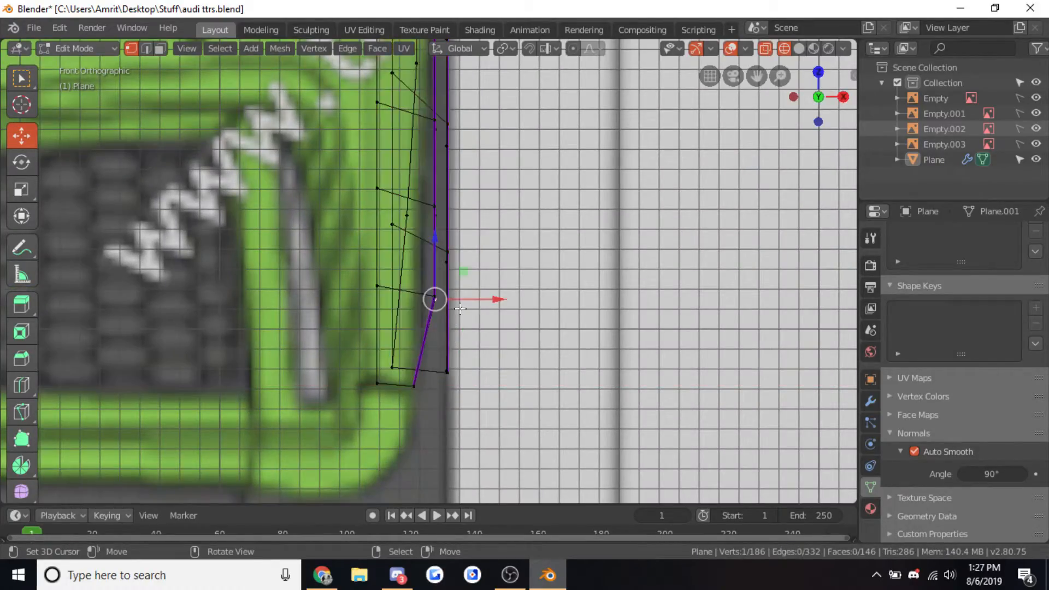
key("c")
left_click(431, 300)
key("Escape")
key("g")
key("x")
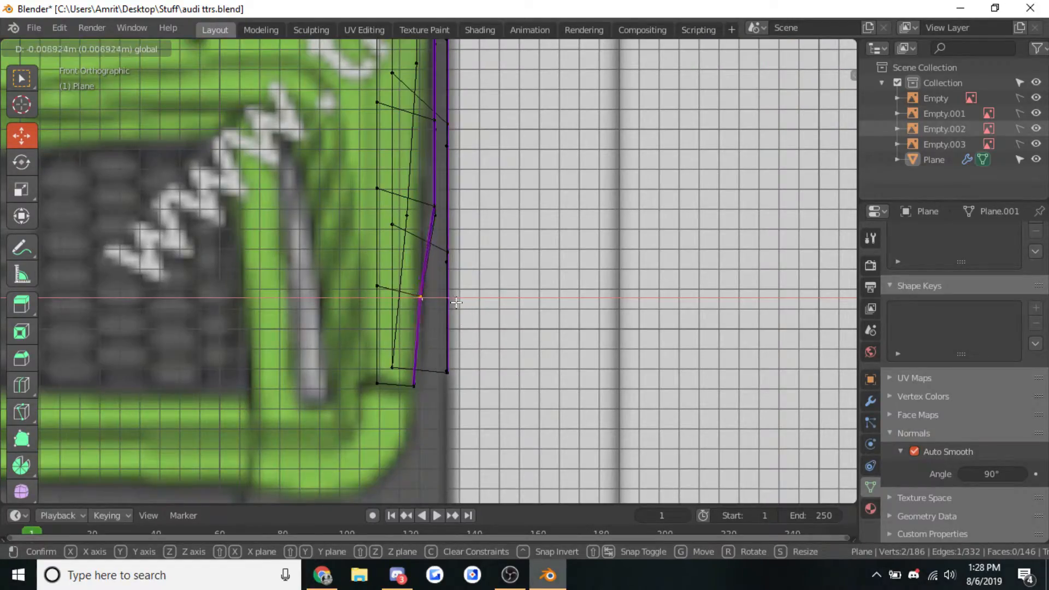
left_click(456, 303)
Move the third vertex pair from the arch's lower front end slightly inward along X to continue the taper
middle_click_drag(456, 303, 453, 337, "shift")
scroll(453, 337, "up", 1)
key("a")
left_click(434, 244)
key("c")
left_click(433, 238)
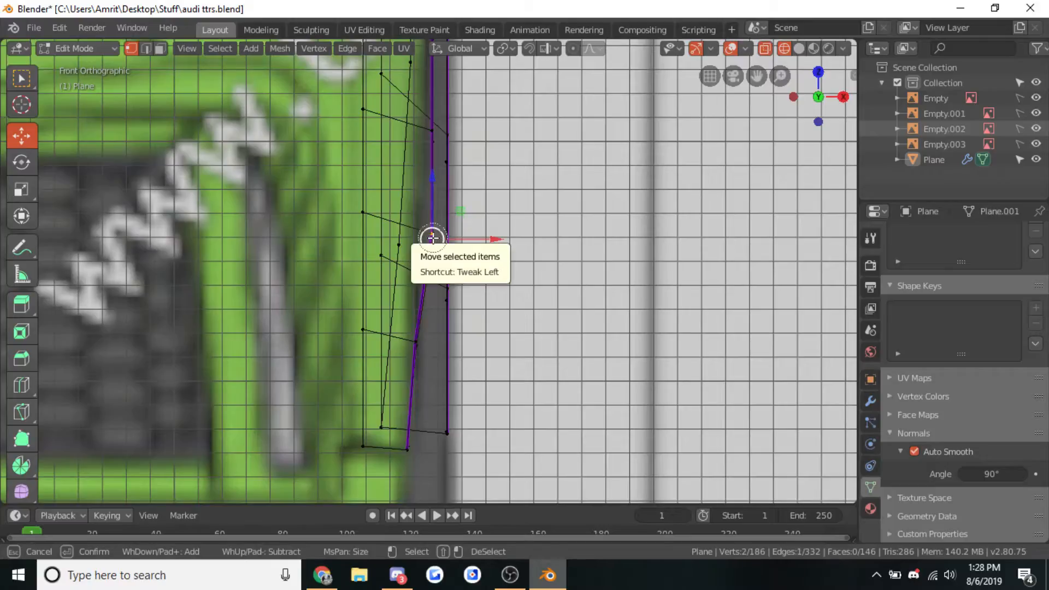
key("Escape")
key("g")
key("x")
left_click(462, 239)
Nudge the fourth vertex pair from the arch's lower front end slightly inward along X
middle_click_drag(462, 239, 464, 379, "shift")
left_click(456, 303)
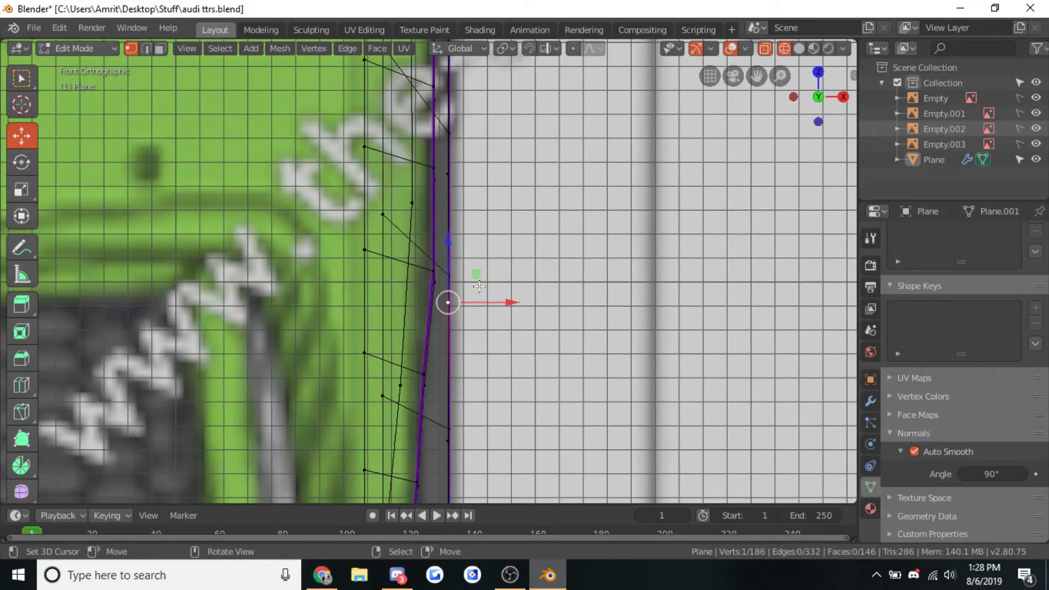
key("c")
key("Escape")
left_click(448, 300, "shift")
left_click_drag(477, 277, 473, 278)
mouse_move(467, 237)
middle_mouse_down("shift")
mouse_move(472, 378)
mouse_move(388, 434)
mouse_move(427, 375)
mouse_move(368, 241)
middle_mouse_up("shift")
right_click(460, 318)
Check the tapered arch strip in solid shading from the top, front and side views
scroll(497, 345, "down", 4)
key("Tab")
scroll(501, 360, "down", 3)
key("shift+z")
scroll(427, 375, "down", 2)
key("KP_7")
scroll(428, 375, "up", 2)
key("Tab")
key("KP_1")
key("KP_3")
key("KP_1")
key("KP_Decimal")
scroll(539, 451, "down", 2)
Move the two lowest rear vertices of the arch's sharp edge inward along X in the front view
middle_click_drag(471, 462, 366, 482)
scroll(366, 482, "down", 2)
right_click(349, 411)
right_click(367, 411, "shift")
key("KP_1")
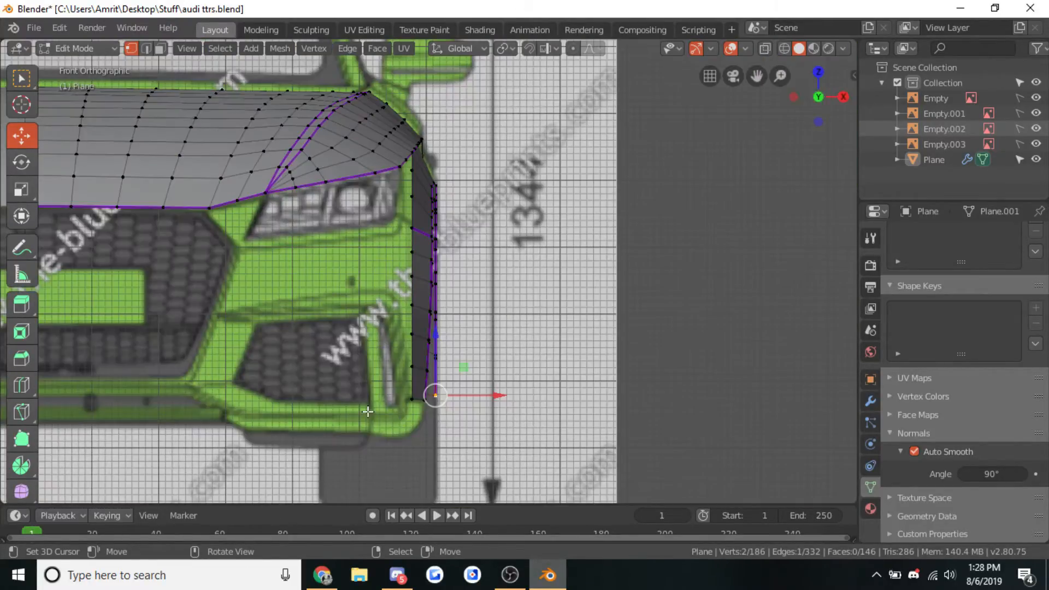
scroll(367, 411, "up", 2)
key("g")
key("x")
left_click(477, 454)
Move the vertex pair just above the arch's lower rear end inward along X by about 0.006 m
left_click(438, 391)
key("g")
key("x")
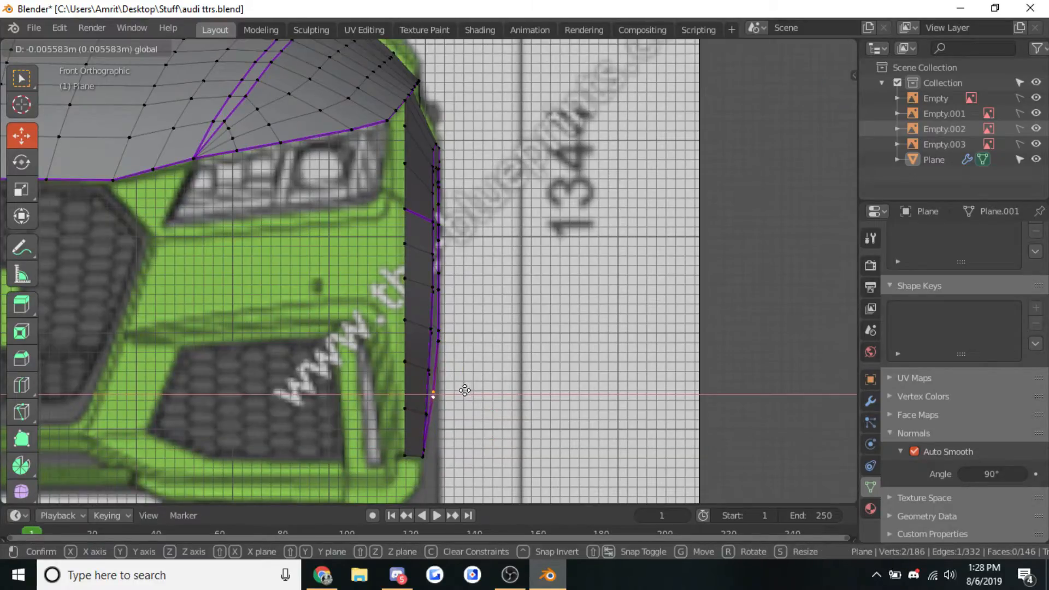
left_click(462, 390)
Move the third vertex pair from the arch's lower rear end inward along X, using wireframe to select it
scroll(474, 360, "up", 3)
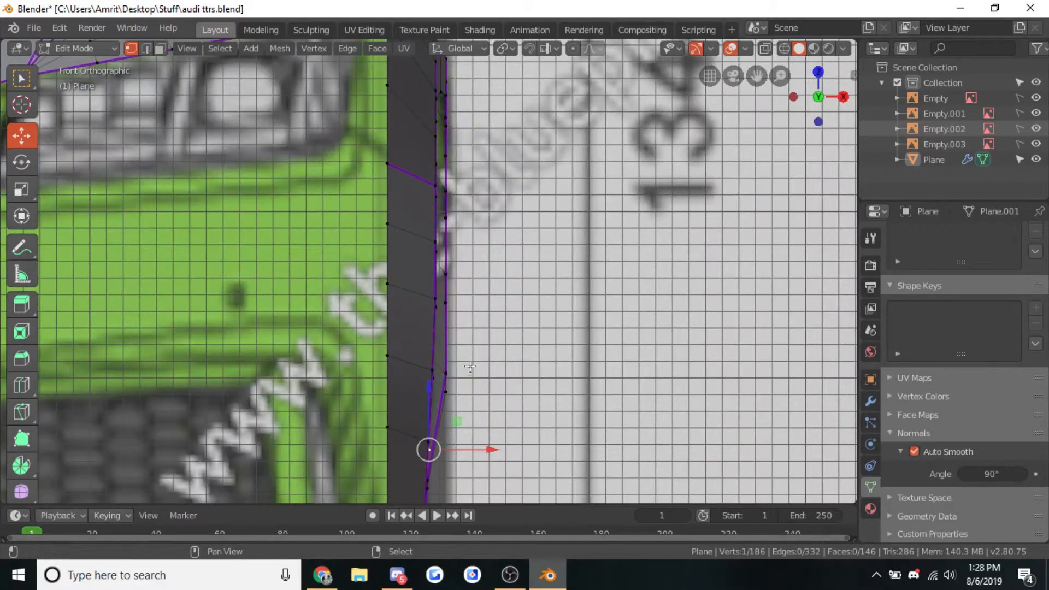
key("shift+z")
right_click(471, 377)
left_click_drag(463, 377, 473, 380, "ctrl")
key("g")
key("x")
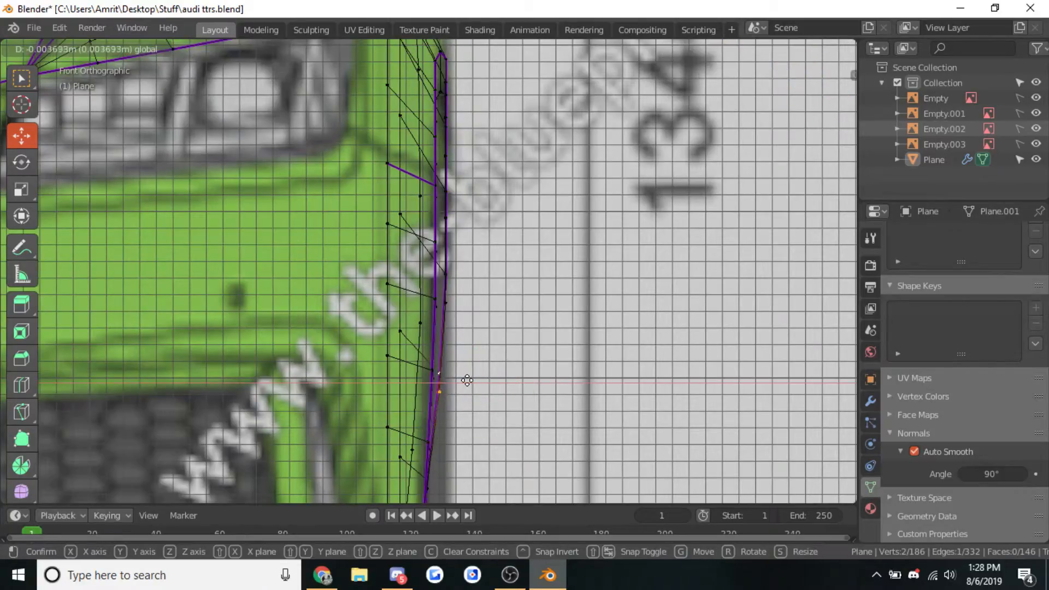
left_click(462, 379)
Fine-tune the next vertices up the arch's rear side along X to blend the taper into the straight part
middle_click_drag(450, 355, 365, 332)
key("KP_1")
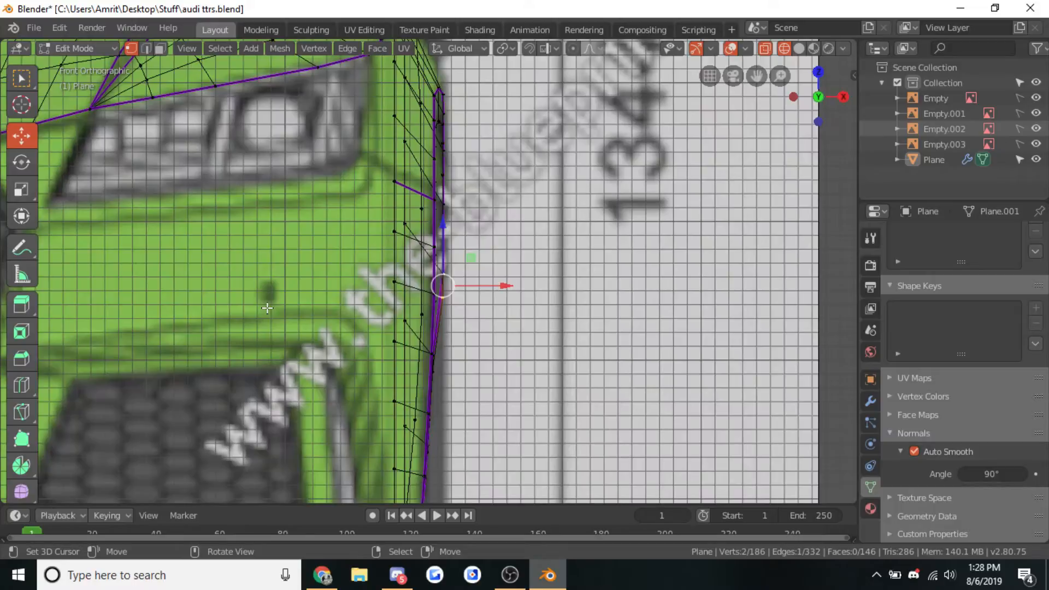
left_click_drag(512, 297, 499, 298)
key("alt+a")
key("c")
right_click(459, 191)
left_click_drag(482, 169, 487, 176)
Mark the door-line edges from the fender's bottom corner up to the hood's upper rear corner as sharp
key("Tab")
scroll(437, 263, "down", 8)
key("shift+z")
mouse_move(437, 266)
middle_mouse_down()
mouse_move(346, 318)
mouse_move(376, 334)
mouse_move(327, 320)
middle_mouse_up()
scroll(382, 328, "down", 4)
key("KP_3")
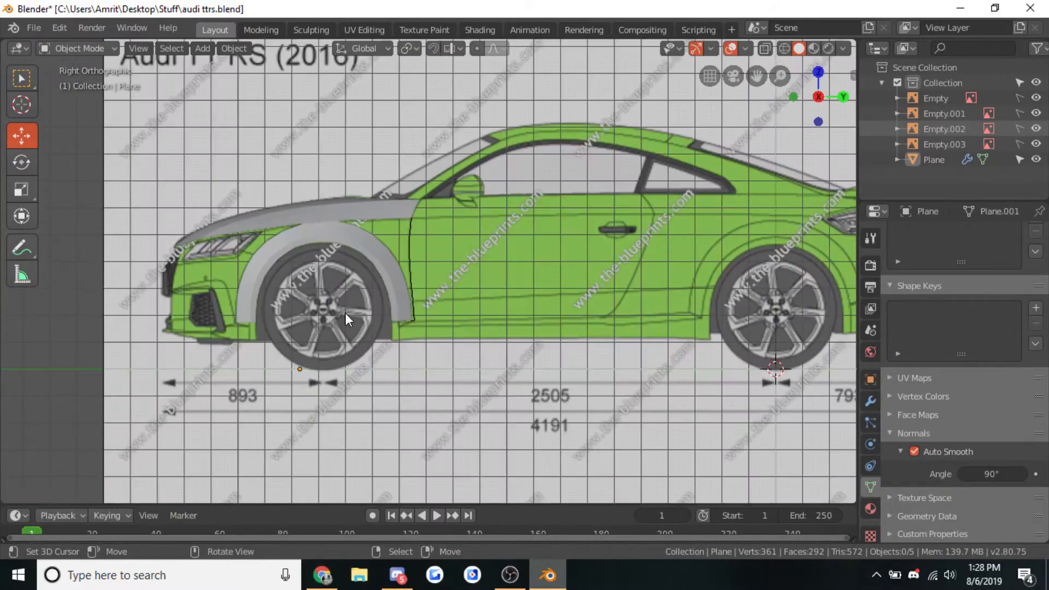
scroll(345, 313, "up", 5)
key("Tab")
scroll(449, 310, "down", 4)
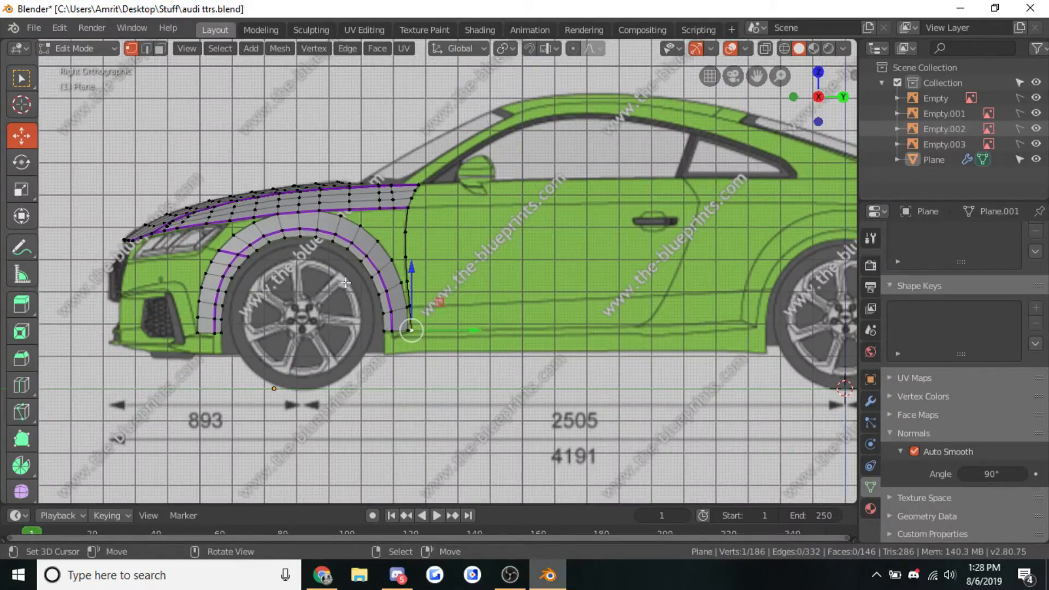
right_click(411, 209, "ctrl")
right_click(420, 183, "ctrl")
key("ctrl+e")
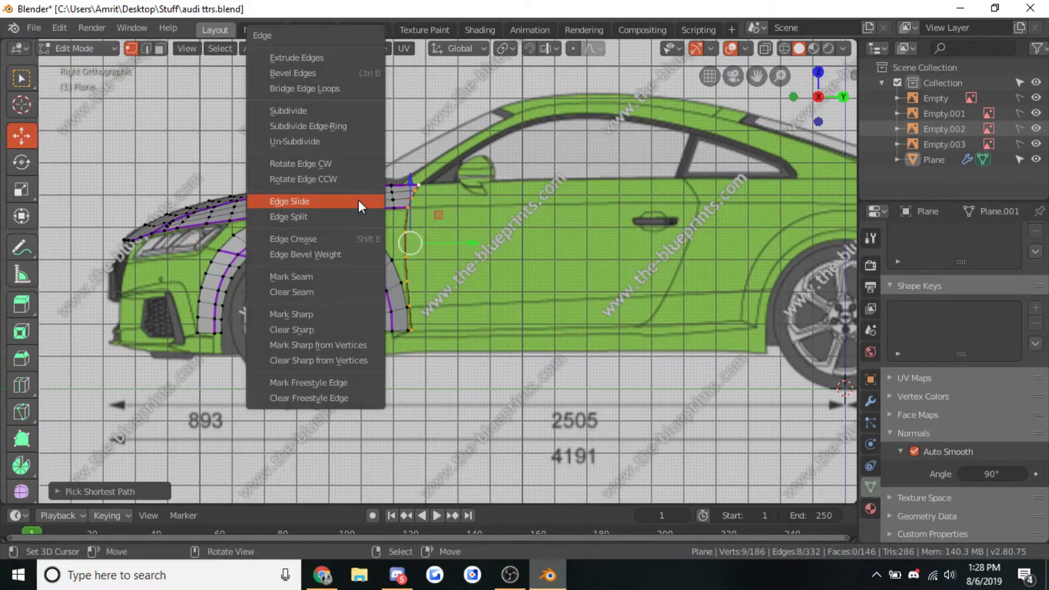
left_click(357, 313)
Mark the arch strip's outer rear edge as sharp, from its bottom vertex up to the first vertex inside the hood's side
scroll(393, 292, "up", 3)
scroll(421, 267, "up", 1)
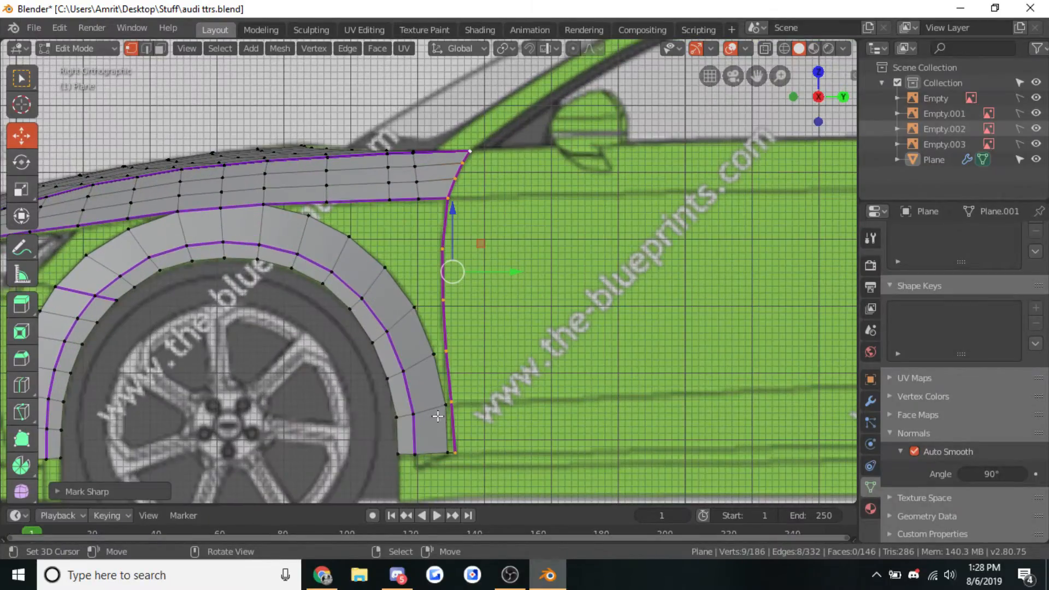
left_click(450, 451)
right_click(264, 188, "ctrl")
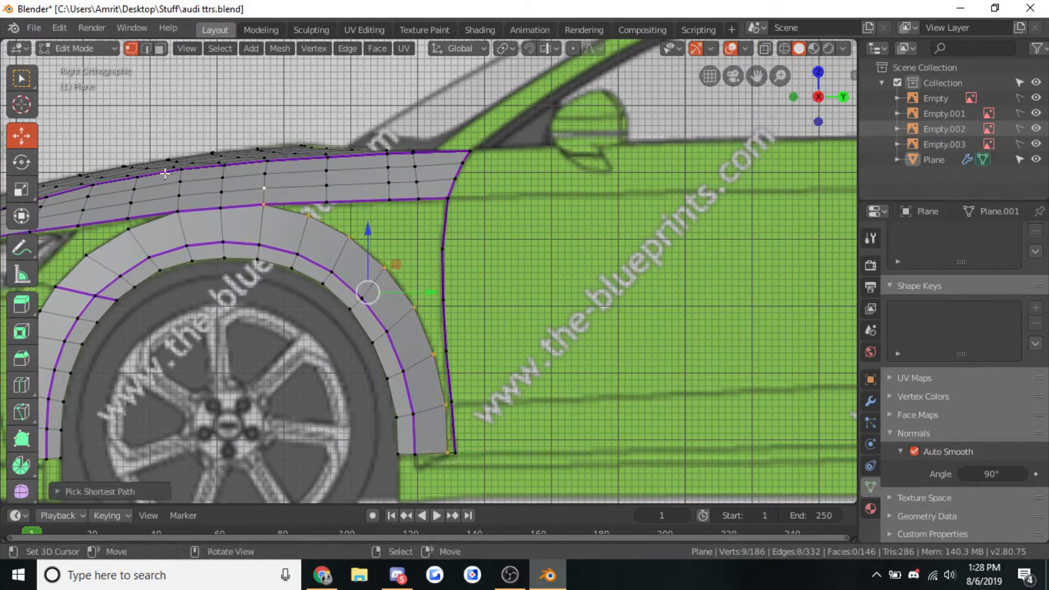
key("ctrl+e")
left_click(177, 315)
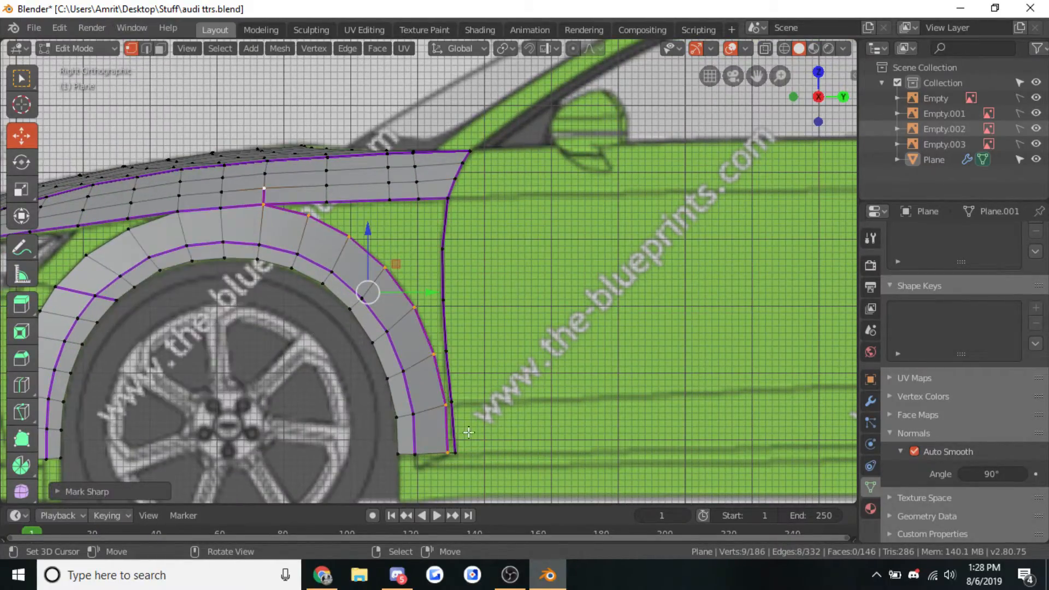
Fill the fender's lower gap between the arch strip's outer rear edge and the door line with faces
left_click(462, 454)
right_click(447, 455, "shift")
right_click(456, 453, "shift")
key("f")
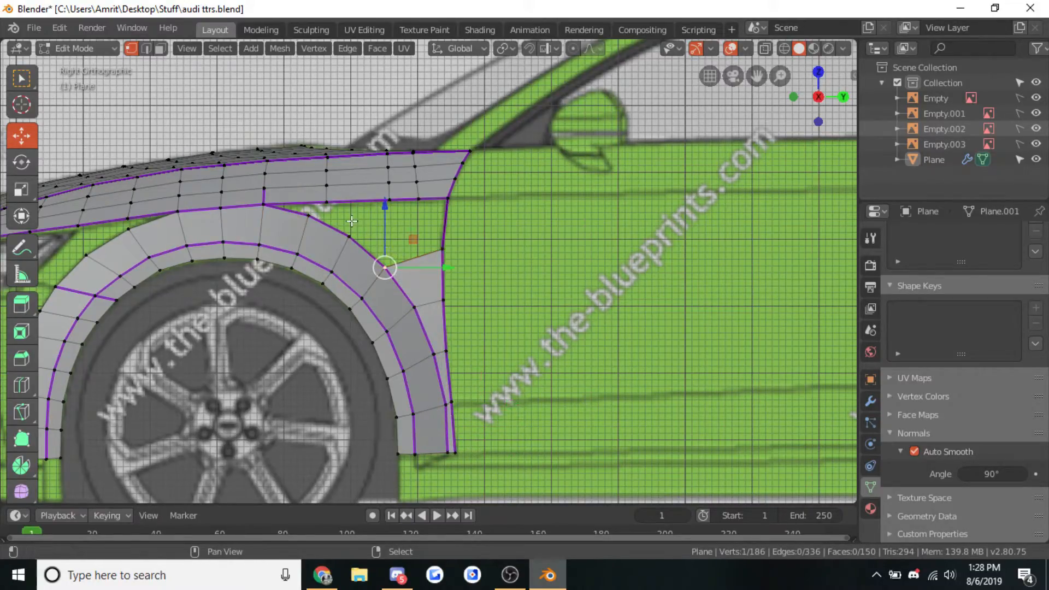
Fill the remaining upper fender gap between the arch strip, the hood side's lower edge and the door line with faces
right_click(261, 202)
right_click(310, 218, "shift")
right_click(330, 201, "shift")
key("f")
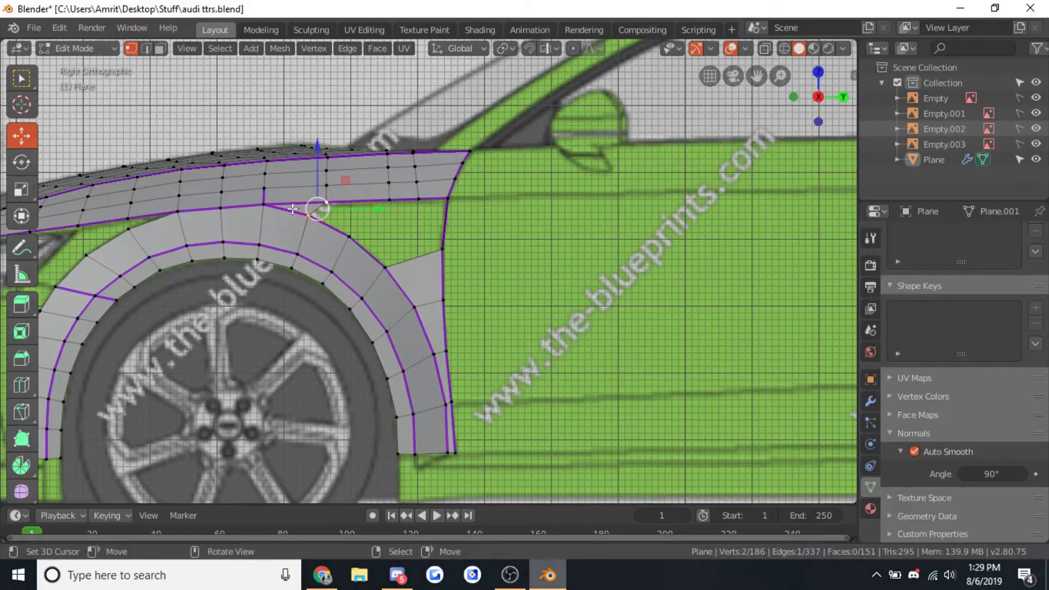
right_click(442, 249, "shift")
right_click(448, 201, "shift")
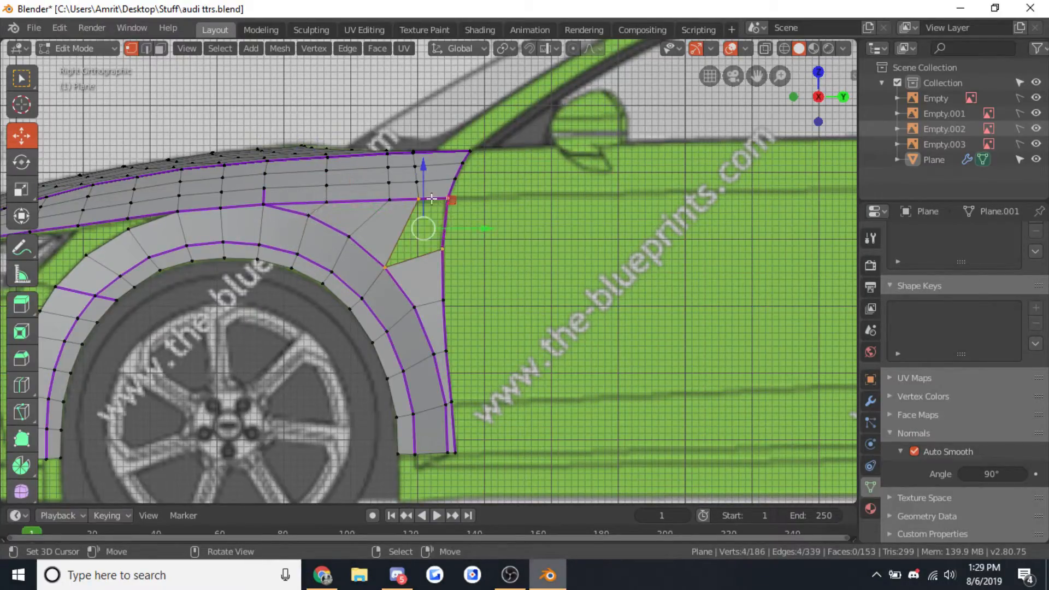
Clear the sharp mark from the short vertical edge above the arch strip's top and check the fender's shading
right_click(264, 197)
right_click(264, 188, "shift")
key("ctrl+e")
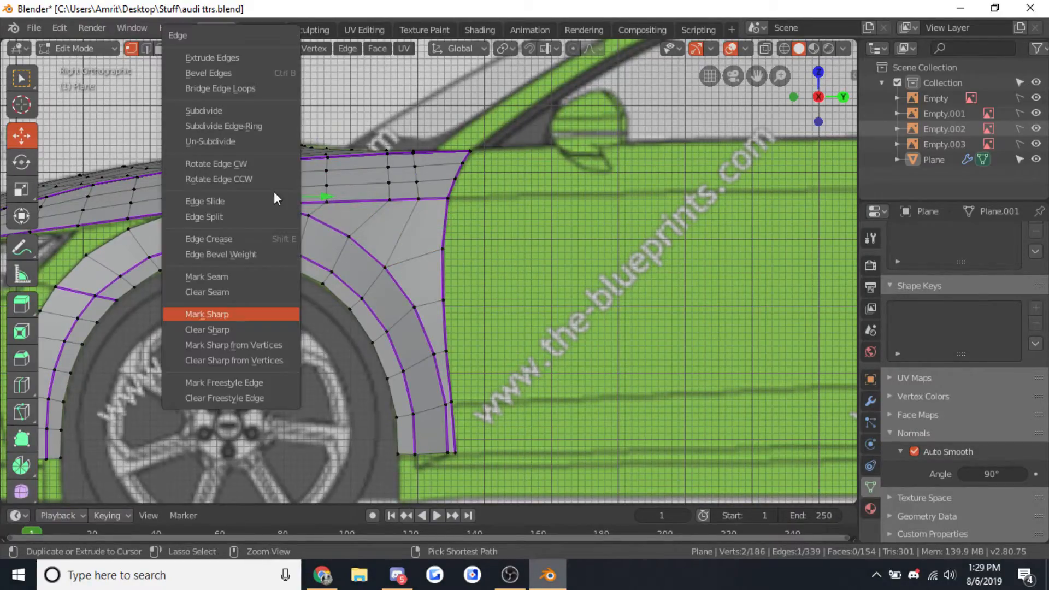
left_click(218, 342)
scroll(220, 333, "down", 5)
key("Tab")
middle_click_drag(554, 241, 444, 321)
scroll(590, 323, "up", 3)
key("Tab")
key("Tab")
key("Tab")
key("KP_3")
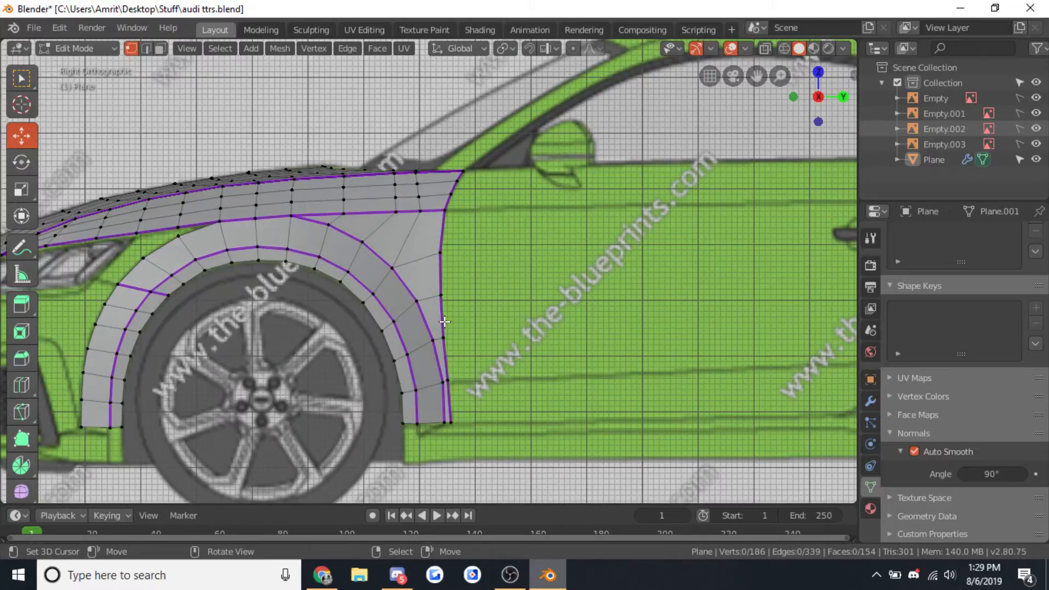
Try extruding the whole door-line edge rearward to the door handle, then delete the extruded vertices
scroll(478, 168, "down", 3)
left_click(439, 169)
scroll(438, 169, "up", 1)
left_click(451, 354, "ctrl")
scroll(514, 282, "up", 2)
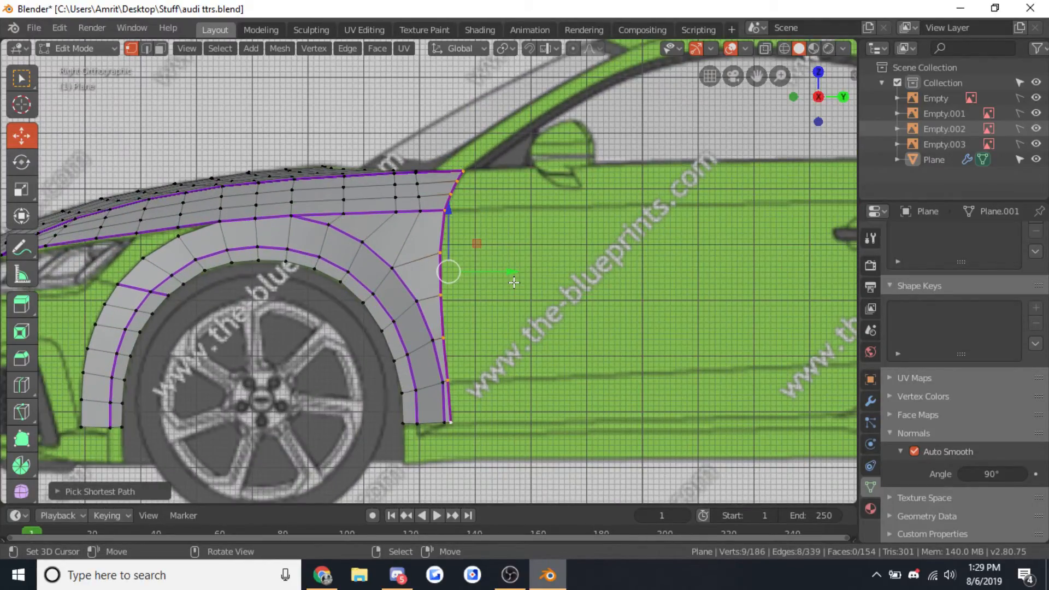
key("e")
scroll(267, 251, "down", 3)
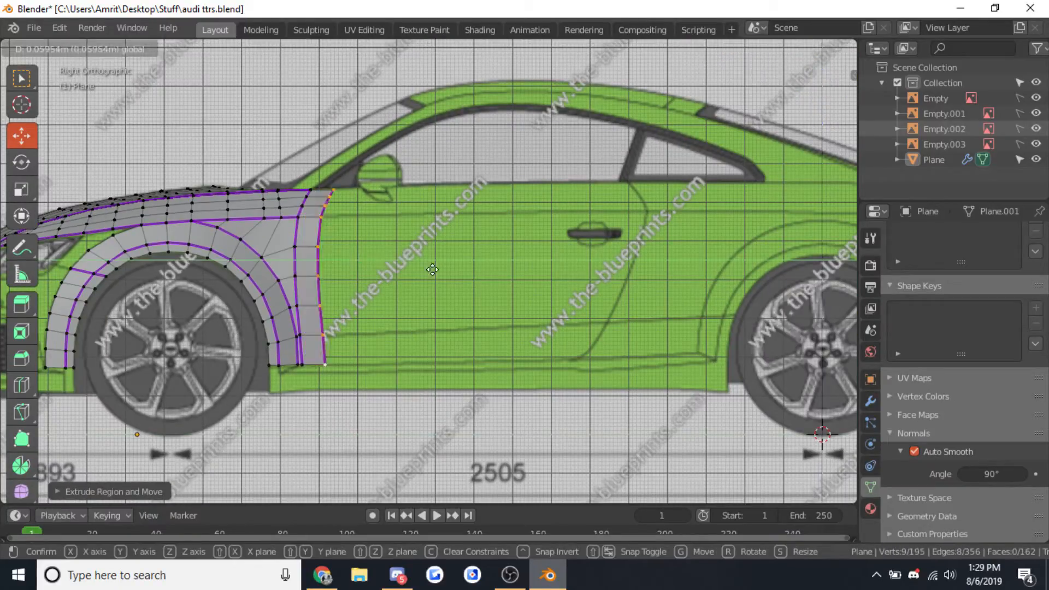
left_click_drag(591, 288, 591, 287)
key("g")
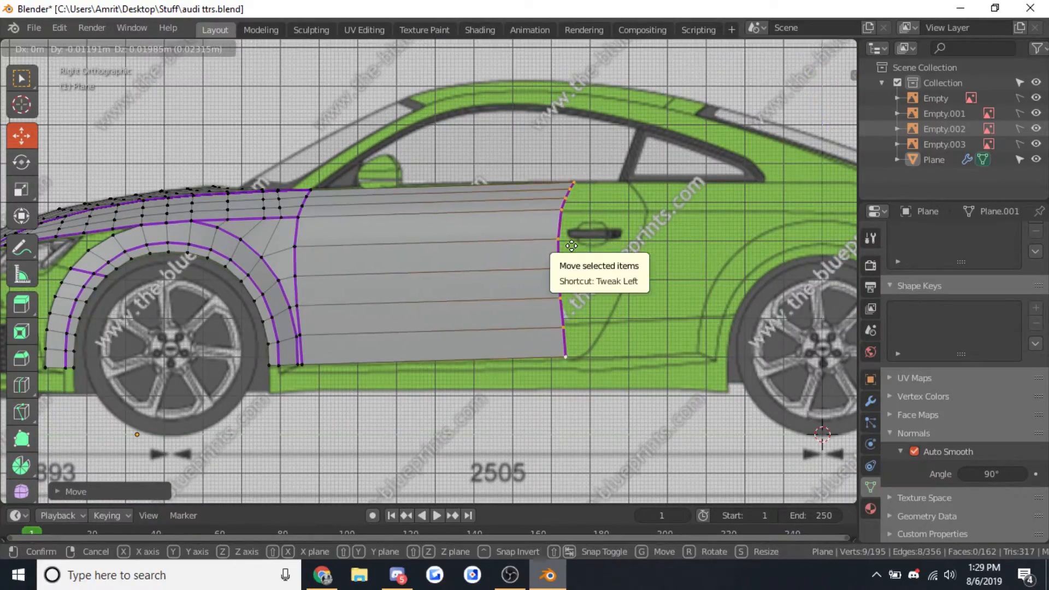
left_click(574, 247)
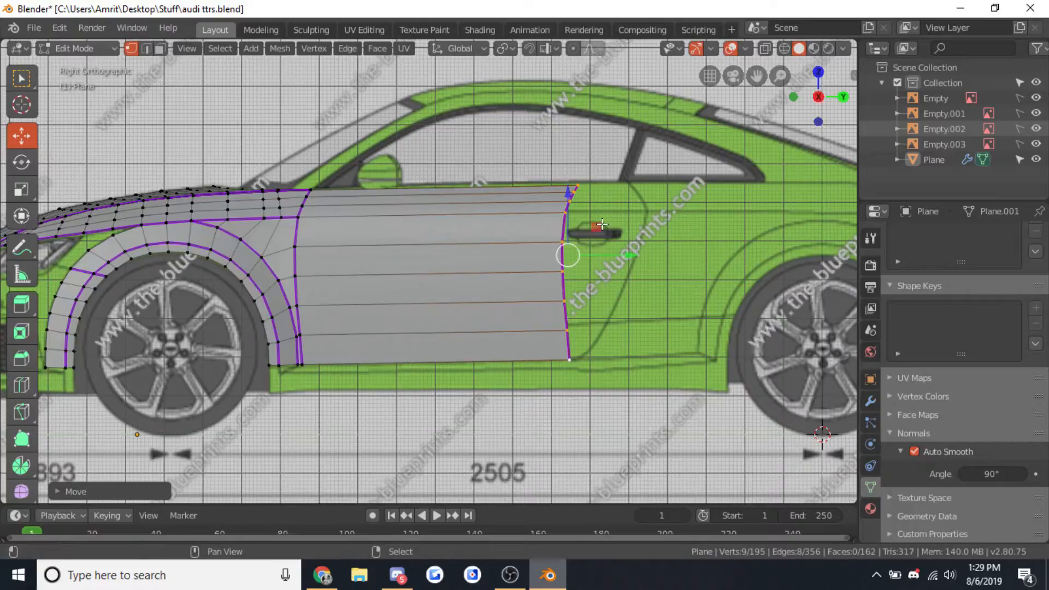
middle_click_drag(579, 244, 480, 295, "shift")
key("x")
left_click(504, 273)
Duplicate the fender's door-line edge and place the copy at the door's rear, with its top at the window's rear corner
left_click(209, 344, "alt")
left_click(204, 253)
left_click(195, 426, "ctrl")
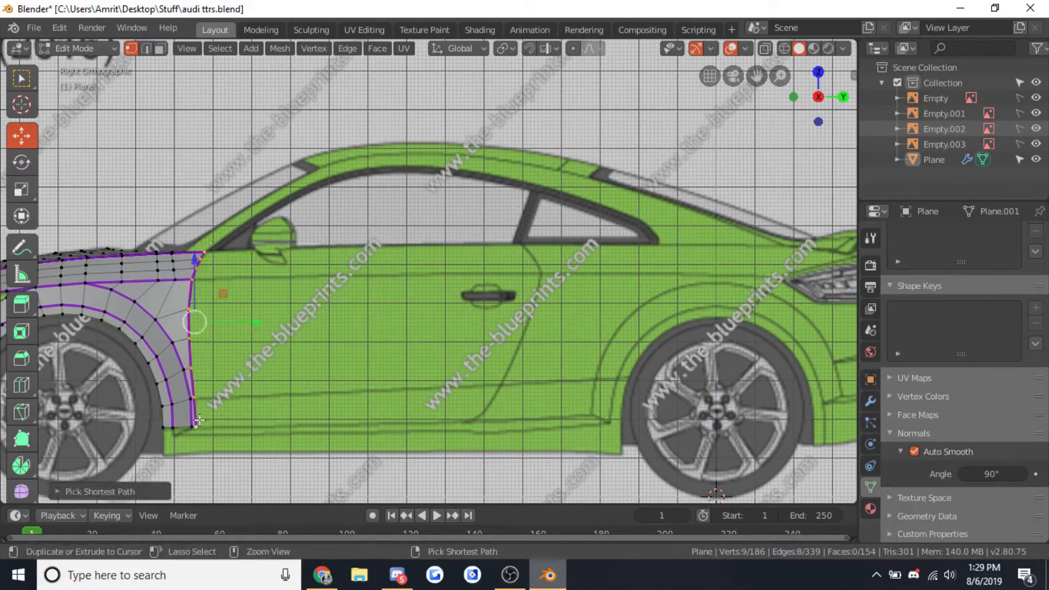
key("shift+d")
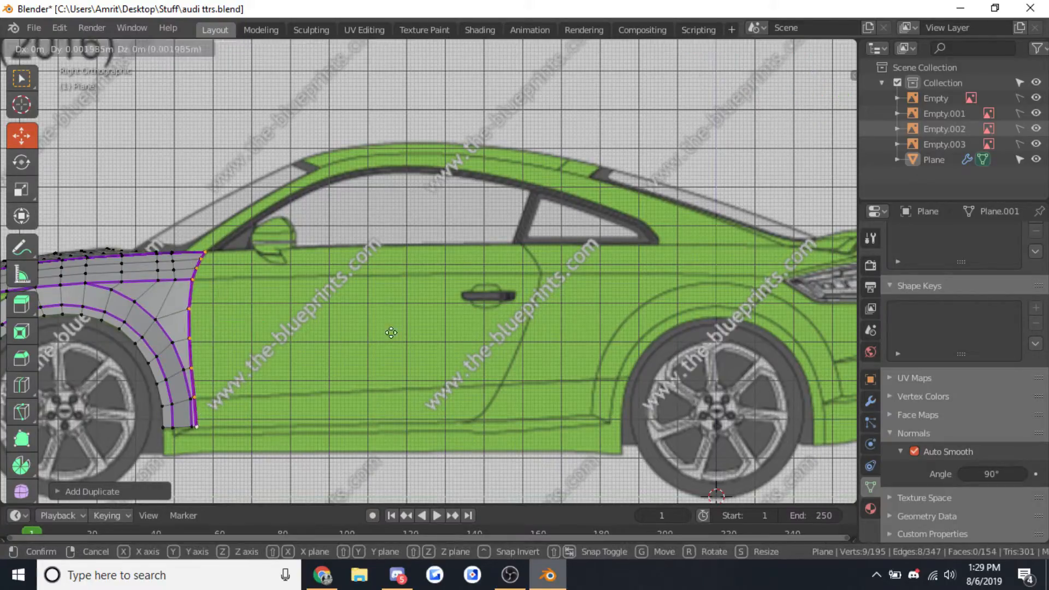
left_click(540, 348)
Move the three vertices below the top of the duplicated edge along Y onto the blueprint's rear door gap
scroll(525, 295, "up", 2)
right_click(509, 223)
right_click(491, 274, "ctrl")
left_click_drag(528, 246, 694, 250)
right_click(537, 284)
scroll(590, 262, "up", 2)
right_click(601, 248)
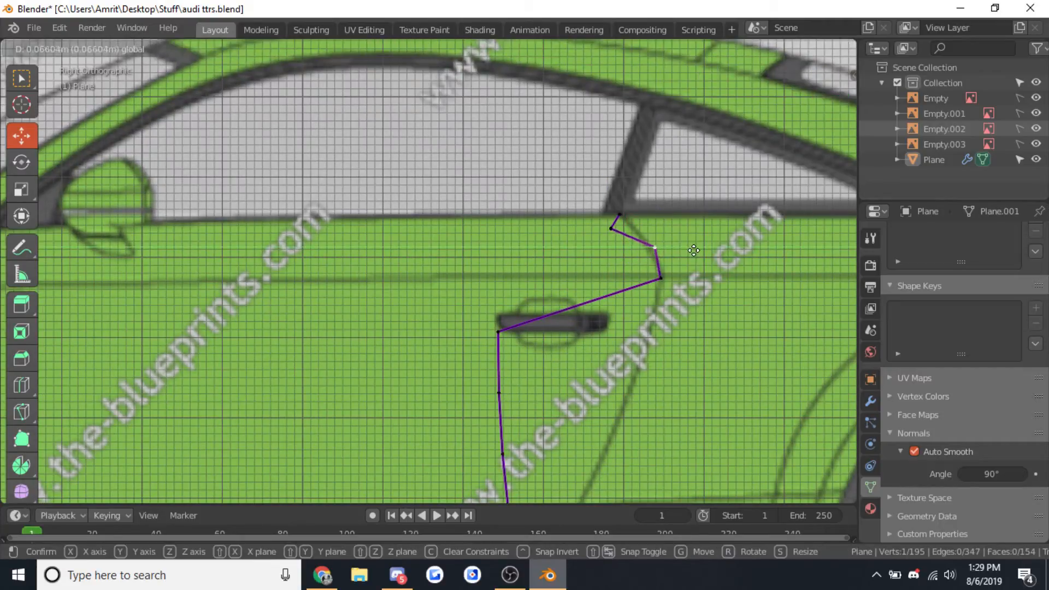
left_click(687, 250)
right_click(612, 227)
left_click_drag(614, 227, 668, 232)
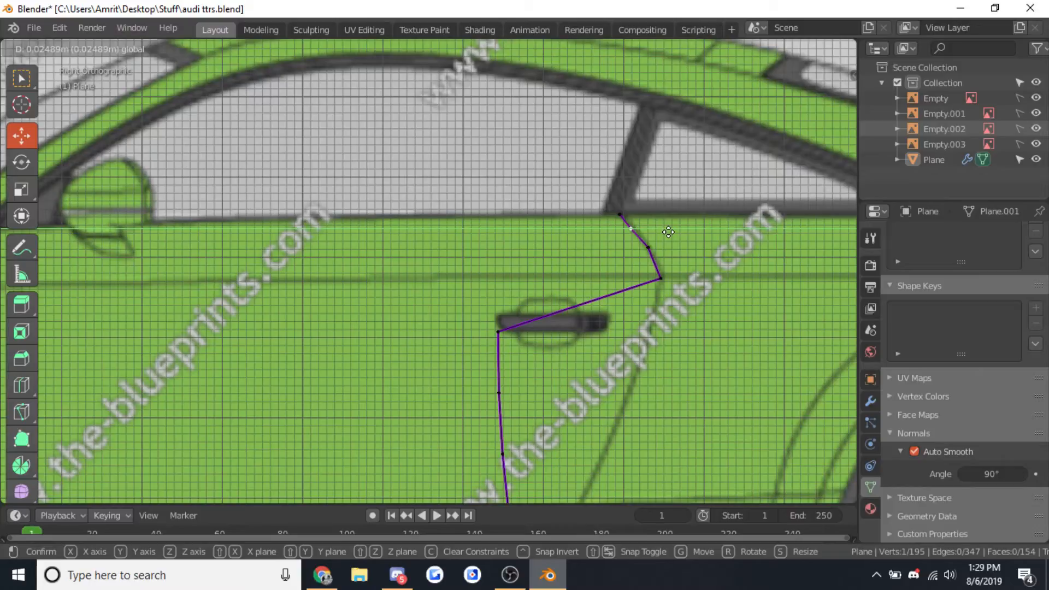
left_click_drag(669, 236, 669, 235)
Move the three middle vertices below the upper body crease along Y onto the blueprint's rear door gap
scroll(639, 267, "down", 2)
right_click(480, 310)
left_click_drag(517, 317, 618, 319)
scroll(601, 338, "up", 2)
middle_click_drag(600, 338, 550, 274, "shift")
left_click(569, 237)
right_click(375, 300)
left_click_drag(426, 316, 543, 317)
right_click(377, 361)
left_click_drag(407, 365, 500, 369)
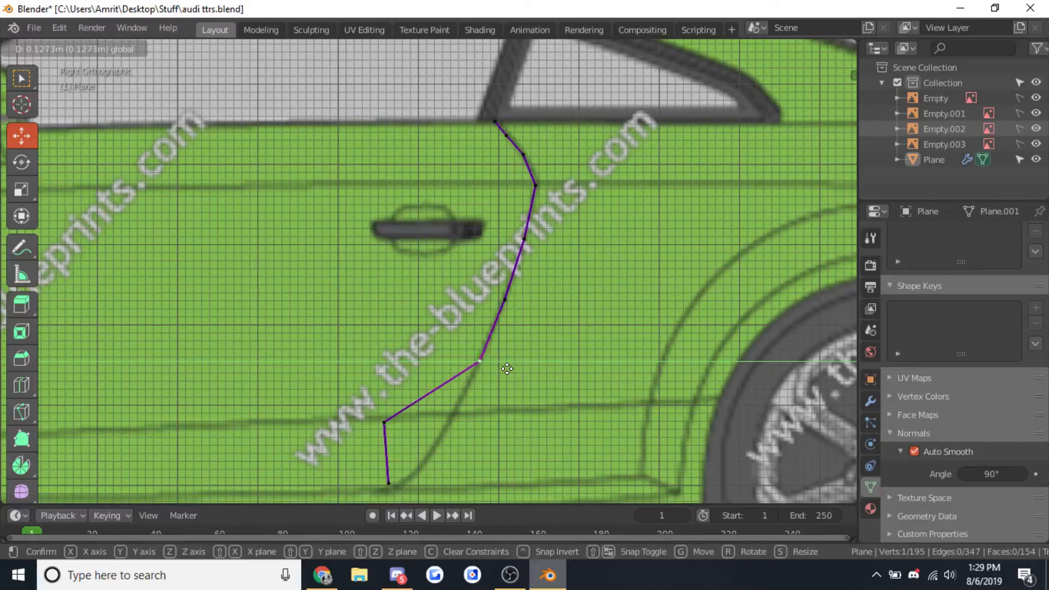
left_click(507, 369)
Move the second-lowest vertex onto the lower body crease and the lowest onto the door's bottom rear corner
right_click(385, 422)
left_click_drag(454, 405, 527, 402)
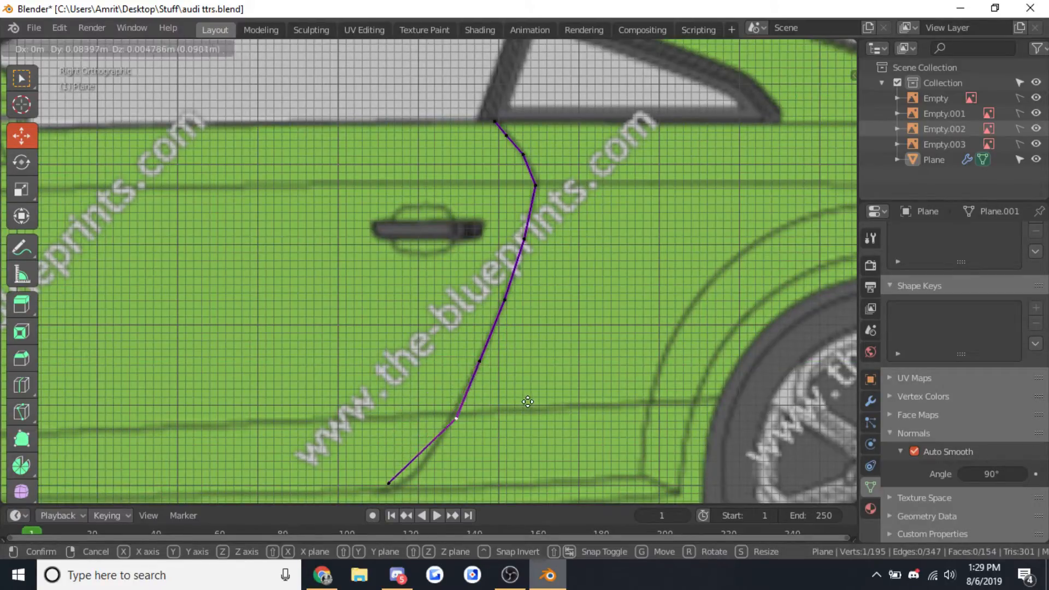
left_click(525, 395)
scroll(506, 402, "down", 1)
right_click(398, 446)
key("g")
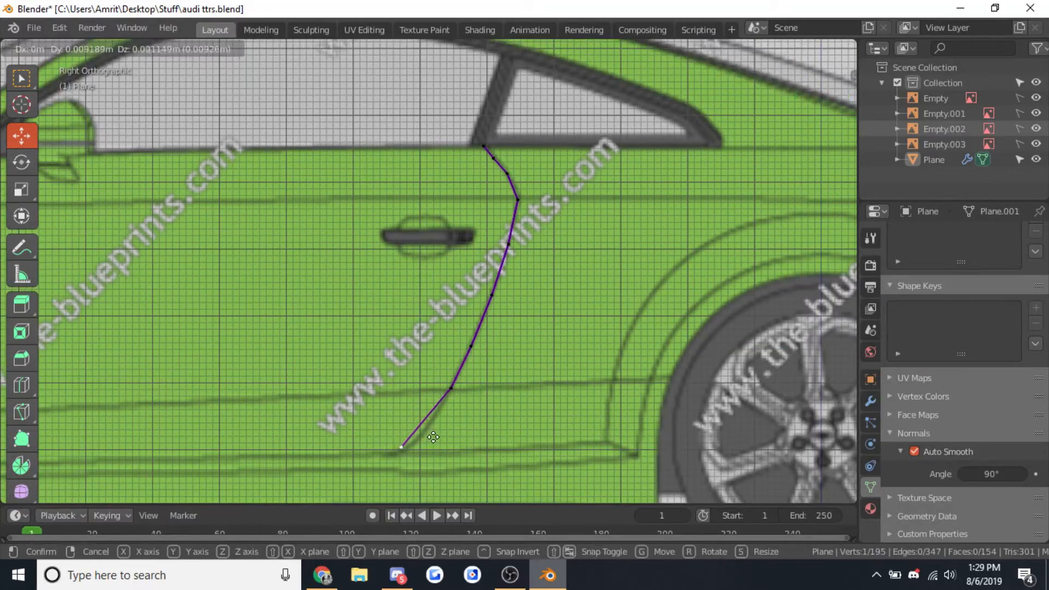
left_click(430, 442)
Add two vertices to the lowest segment of the door's rear edge and fit them to the blueprint curve
key("Tab")
scroll(429, 434, "down", 4)
scroll(427, 428, "up", 4)
key("Tab")
key("Tab")
scroll(399, 420, "down", 5)
middle_click_drag(391, 415, 462, 408, "shift")
scroll(391, 384, "up", 1)
key("Tab")
scroll(350, 384, "up", 1)
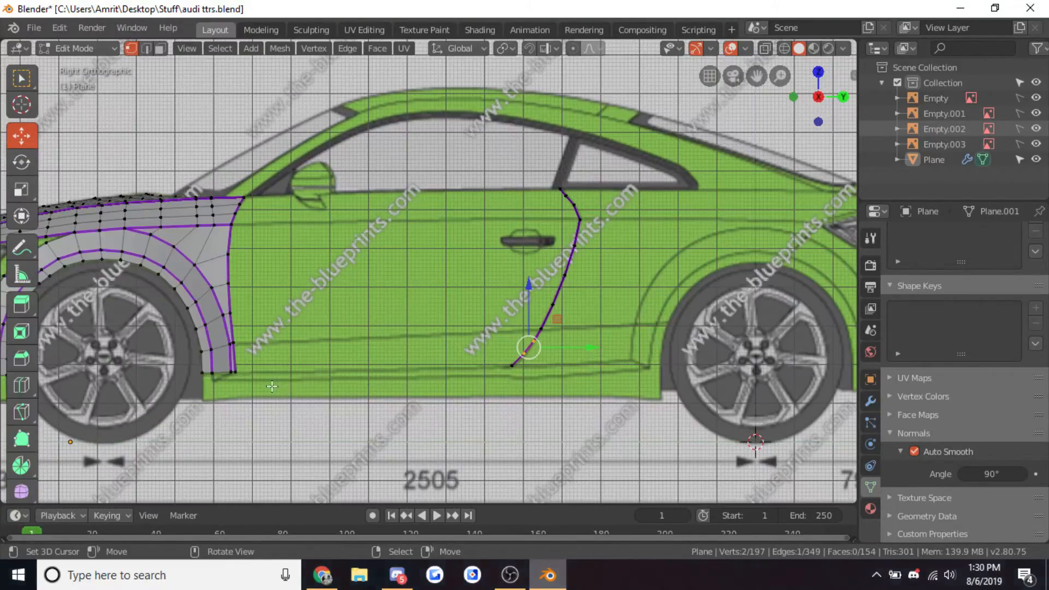
Add a horizontal loop cut through the lowest row of faces behind the front wheel, up to the door line
middle_click_drag(277, 387, 338, 370, "shift")
key("Tab")
scroll(303, 385, "down", 1)
key("Tab")
key("ctrl+z")
key("a")
key("Tab")
key("Tab")
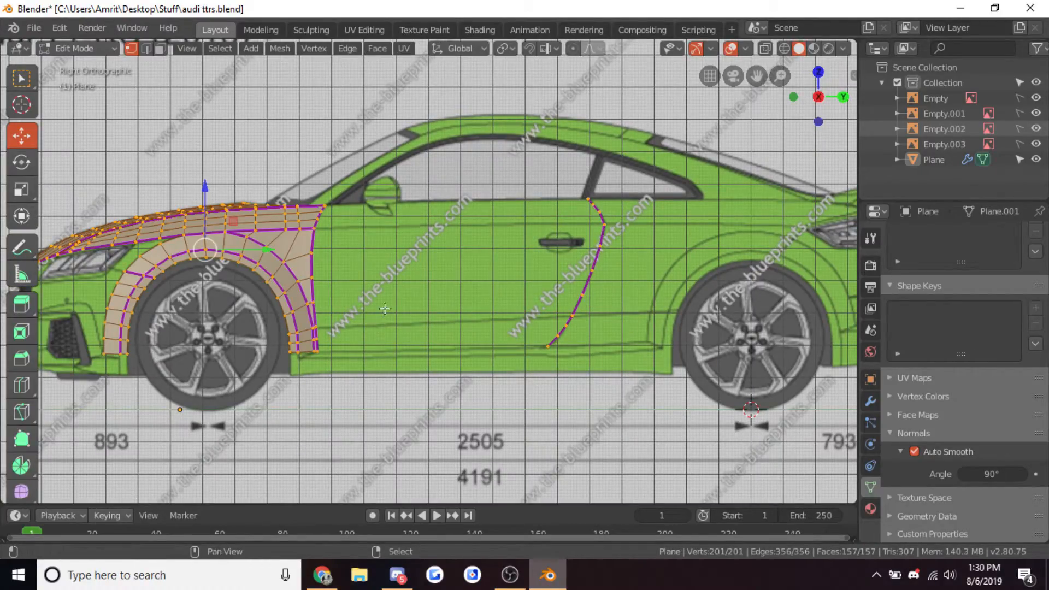
Adjust the whole rear door edge in top view to align it with the blueprint's body side
scroll(385, 309, "down", 2)
key("Tab")
key("KP_7")
key("Tab")
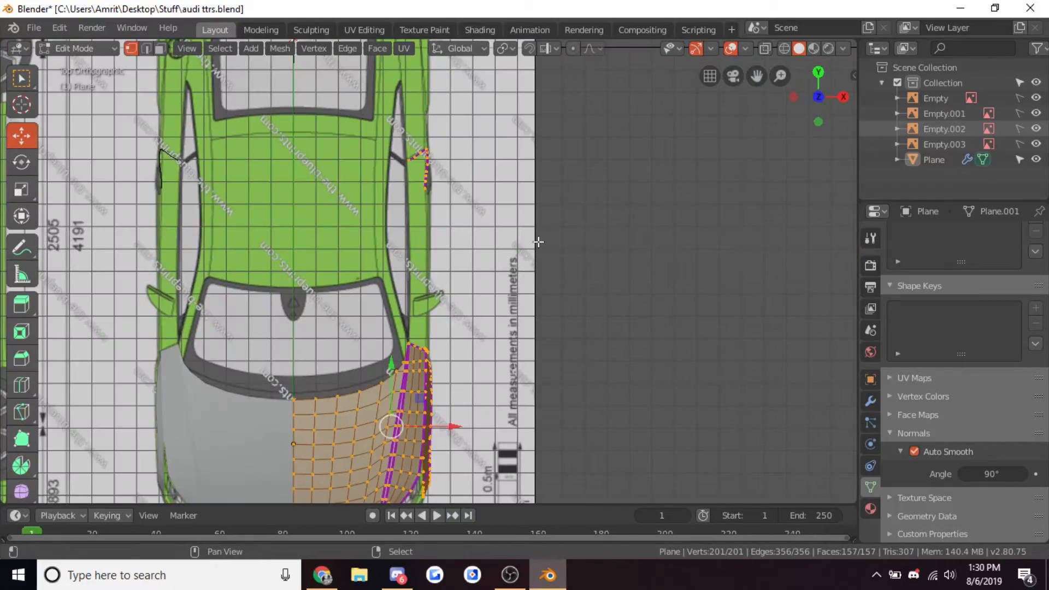
middle_click_drag(539, 241, 540, 326, "shift")
scroll(539, 326, "up", 6)
right_click(457, 172, "alt")
left_click_drag(471, 207, 468, 206)
Fine-tune individual vertices of the rear door edge in top view to follow the body side
middle_click_drag(467, 207, 492, 292, "shift")
scroll(492, 293, "up", 2)
right_click(388, 288)
left_click_drag(428, 290, 438, 271)
right_click(415, 277)
left_click(435, 271)
left_click(438, 255)
Examine the rear door edge's position relative to the fender from several angles
key("Tab")
key("Tab")
scroll(459, 356, "down", 1)
key("Tab")
scroll(457, 357, "up", 2)
scroll(459, 355, "down", 2)
key("Tab")
mouse_move(451, 311)
middle_mouse_down()
mouse_move(272, 222)
mouse_move(170, 191)
middle_mouse_up()
key("Tab")
scroll(171, 193, "down", 2)
key("Tab")
middle_click_drag(309, 271, 335, 284)
scroll(336, 284, "up", 2)
left_click_drag(351, 318, 352, 317)
key("Tab")
middle_click_drag(352, 317, 490, 305)
key("Tab")
Connect the fender's rear edge to the door's rear edge with edges along the upper body crease and the window line
key("KP_3")
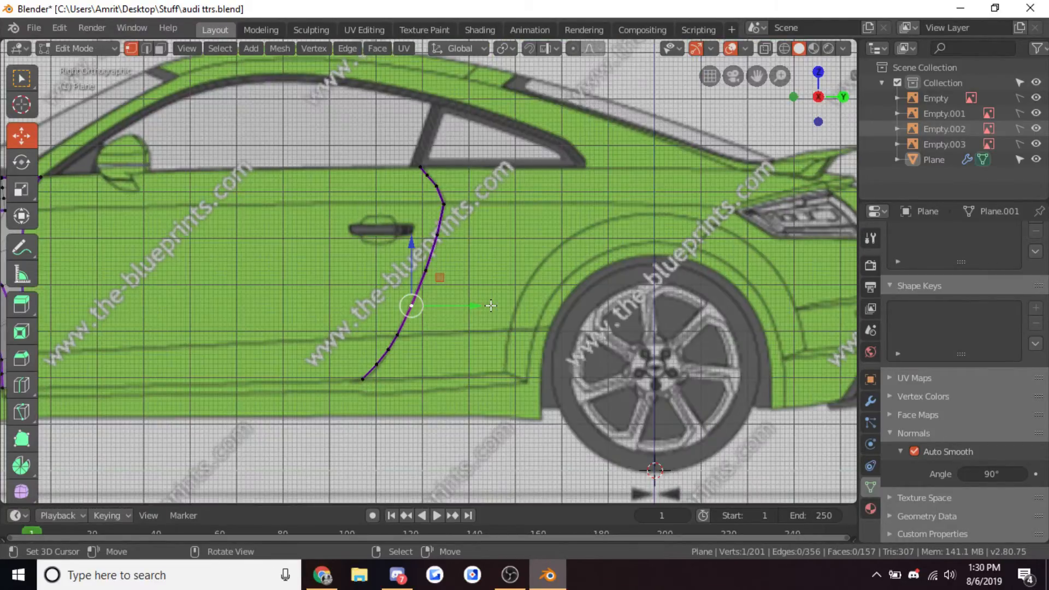
scroll(490, 306, "down", 1)
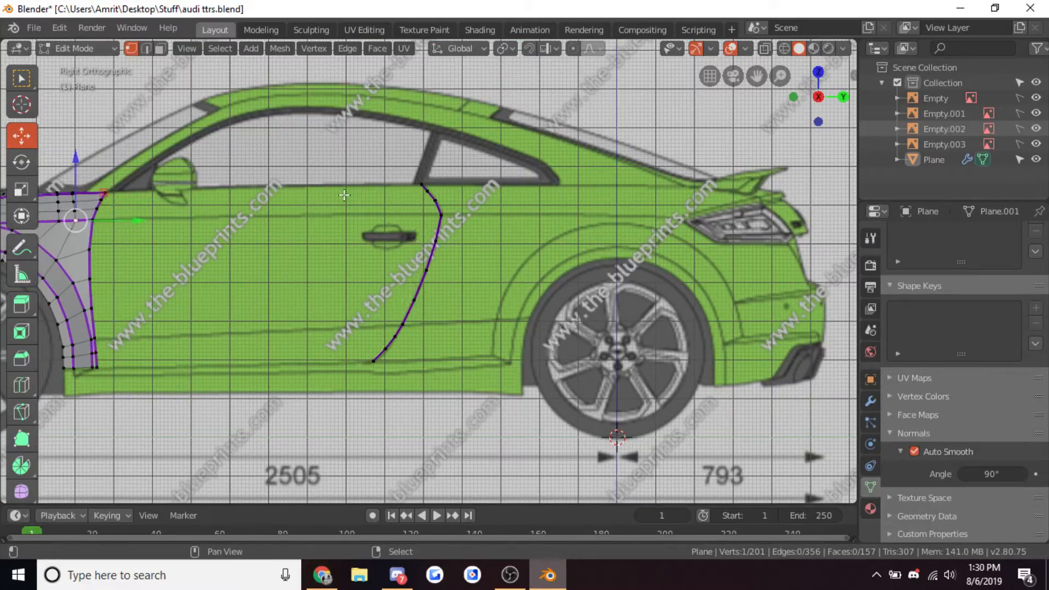
left_click(86, 219)
left_click_drag(85, 219, 104, 218)
left_click(437, 215, "shift")
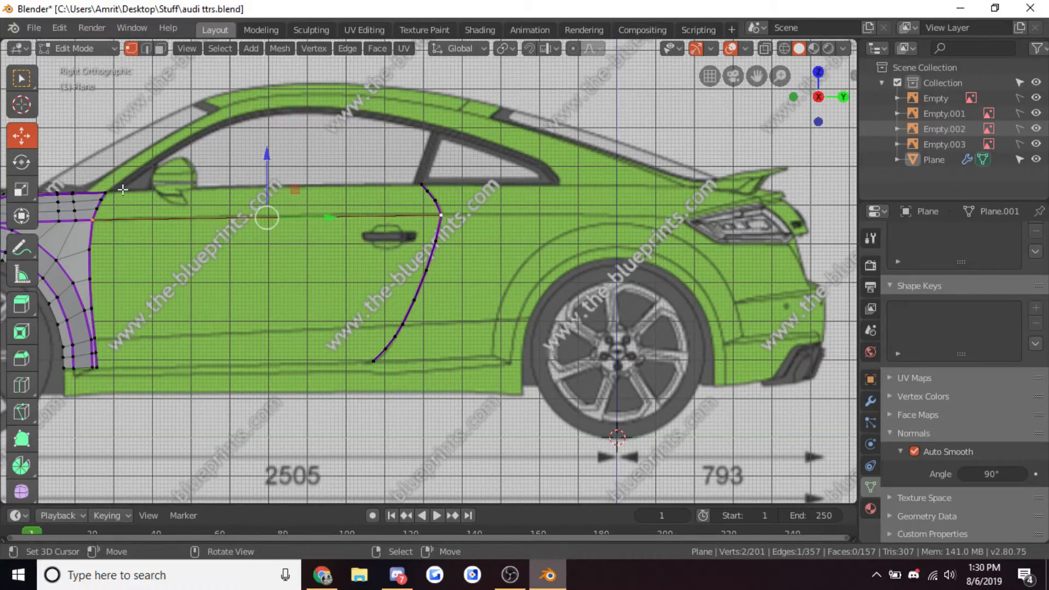
left_click(105, 193)
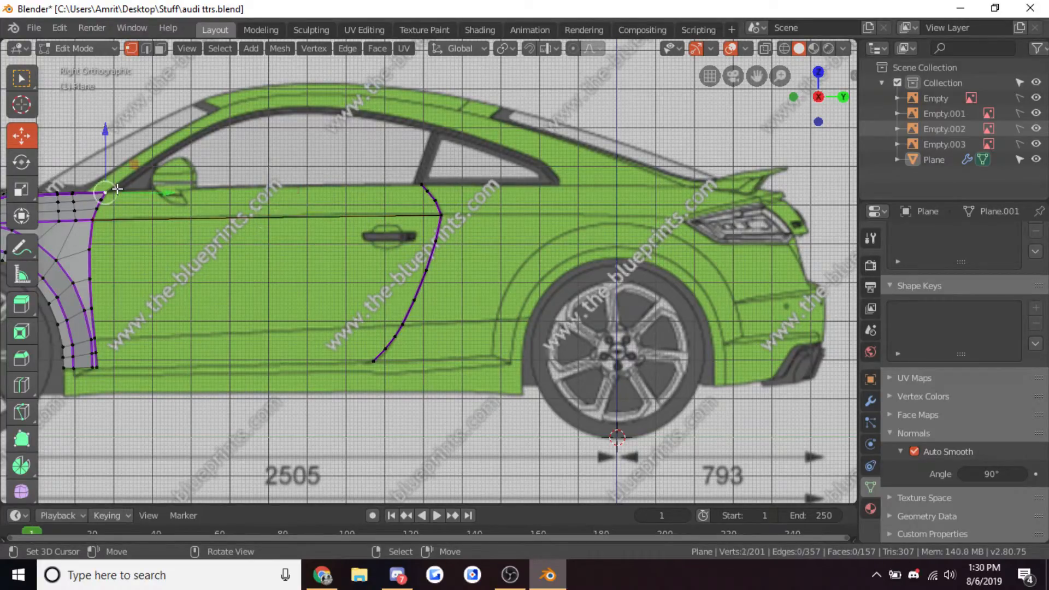
left_click(422, 184, "shift")
key("f")
Connect the fender's rear edge to the door's rear edge with edges along the door's bottom and the lower body crease
left_click(385, 348)
right_click(97, 366)
right_click(373, 361, "shift")
key("f")
right_click(403, 324)
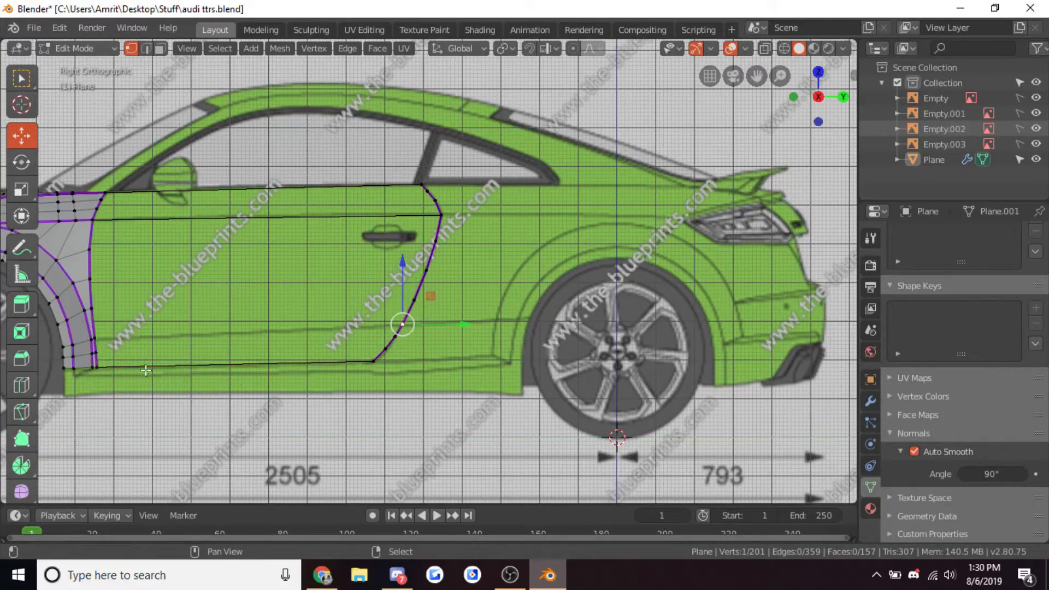
scroll(167, 326, "down", 2)
key("Tab")
key("Tab")
key("Tab")
middle_click_drag(277, 289, 392, 346)
key("Tab")
key("KP_3")
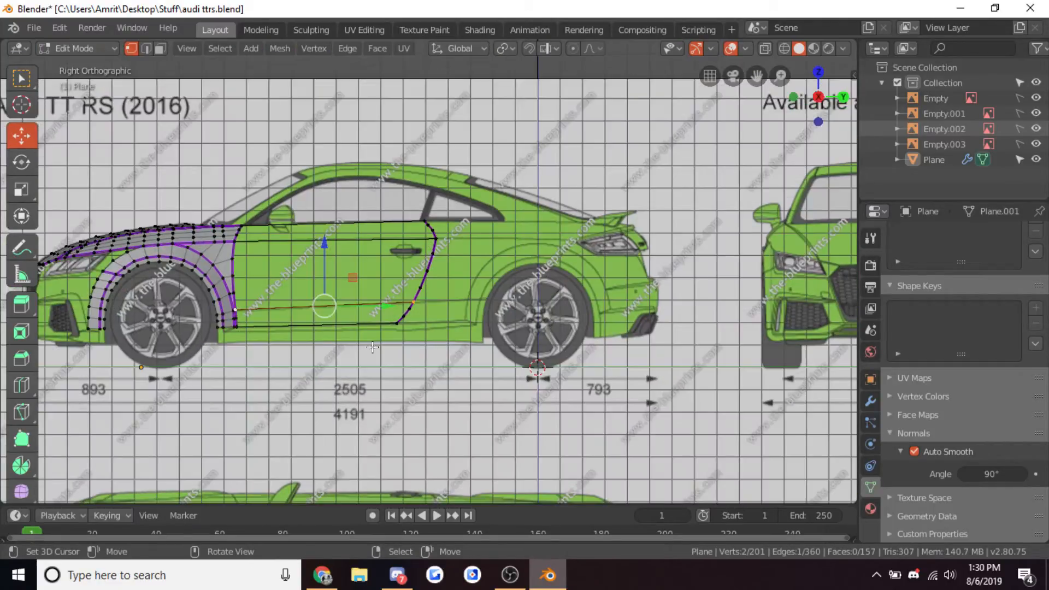
Mark the door's four lengthwise edges as sharp: the bottom, the lower crease, the upper crease and the window line
right_click(258, 320, "shift")
right_click(394, 328, "shift")
scroll(394, 328, "up", 3)
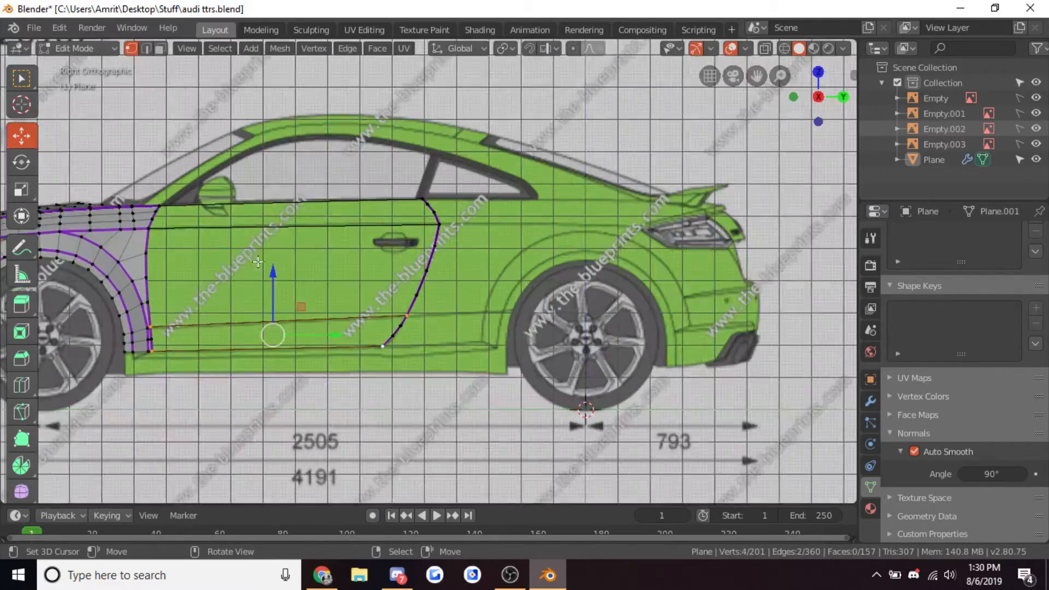
right_click(94, 221, "shift")
right_click(439, 215, "shift")
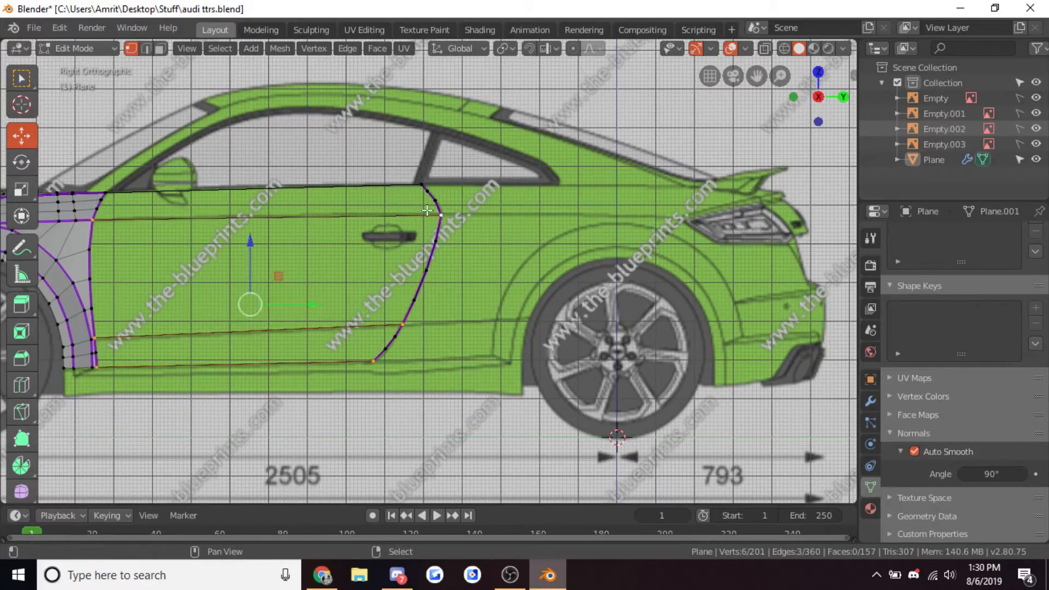
right_click(417, 186, "shift")
right_click(115, 194, "shift")
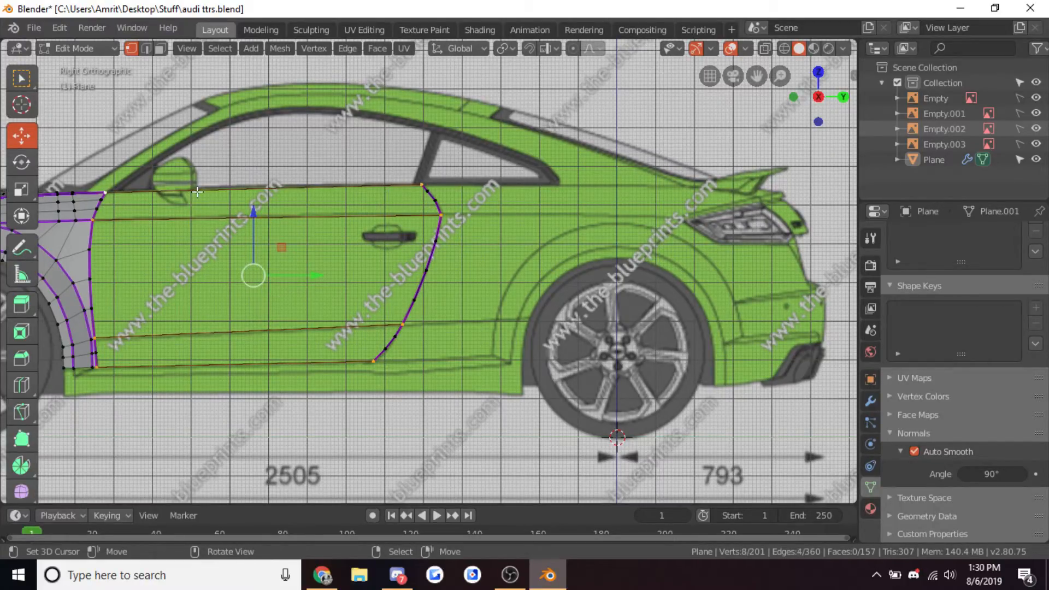
key("ctrl+e")
left_click(131, 314)
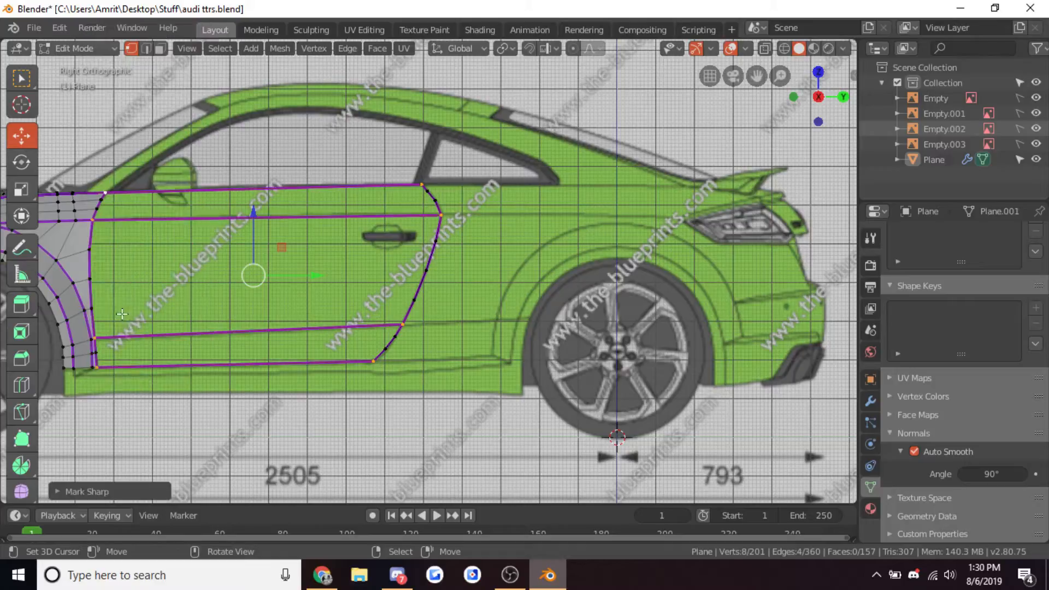
Grid fill the door's top section between the window line and the upper body crease
right_click(93, 219)
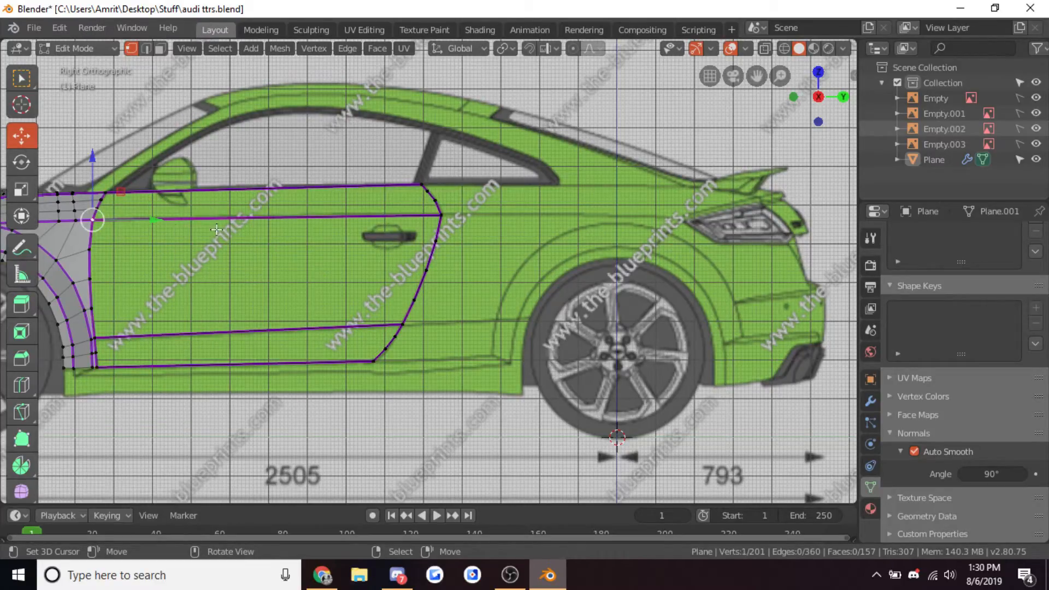
right_click(104, 192, "ctrl")
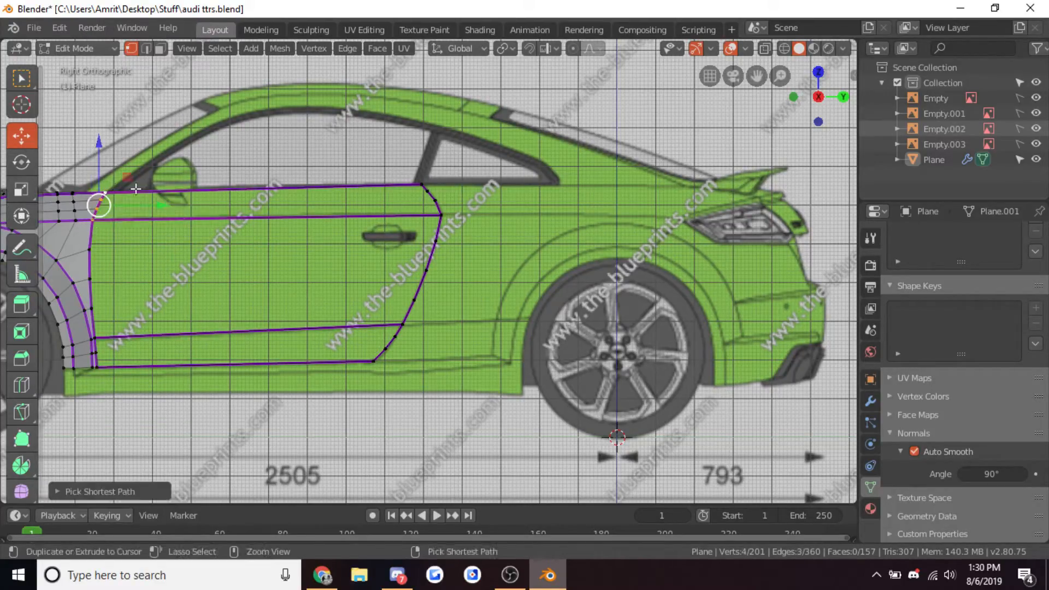
right_click(441, 215, "ctrl")
key("ctrl+f")
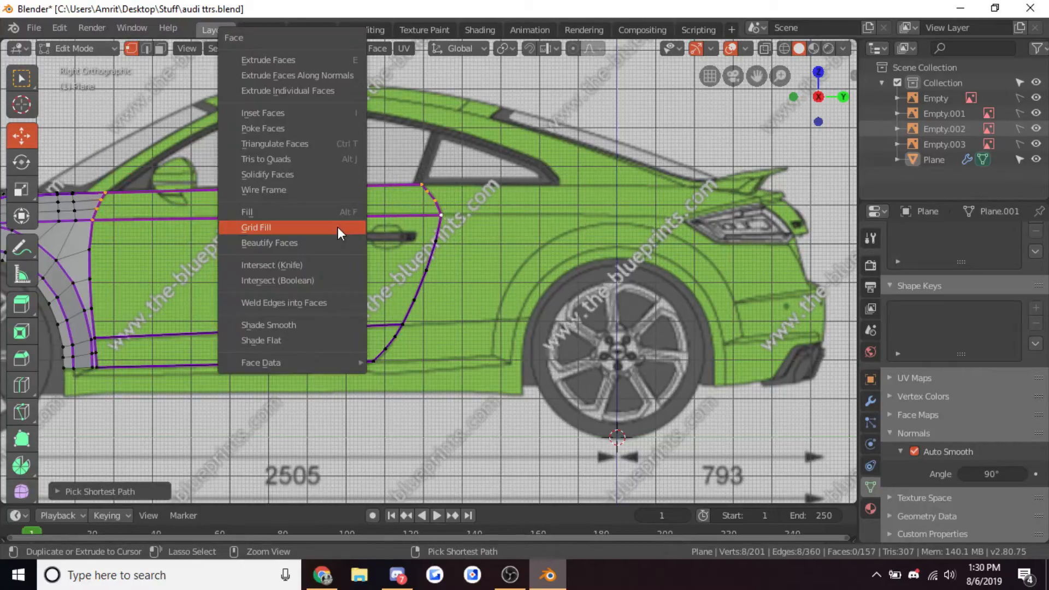
left_click(338, 227)
Grid fill the door's middle section between the upper body crease and the lower body crease
right_click(94, 338)
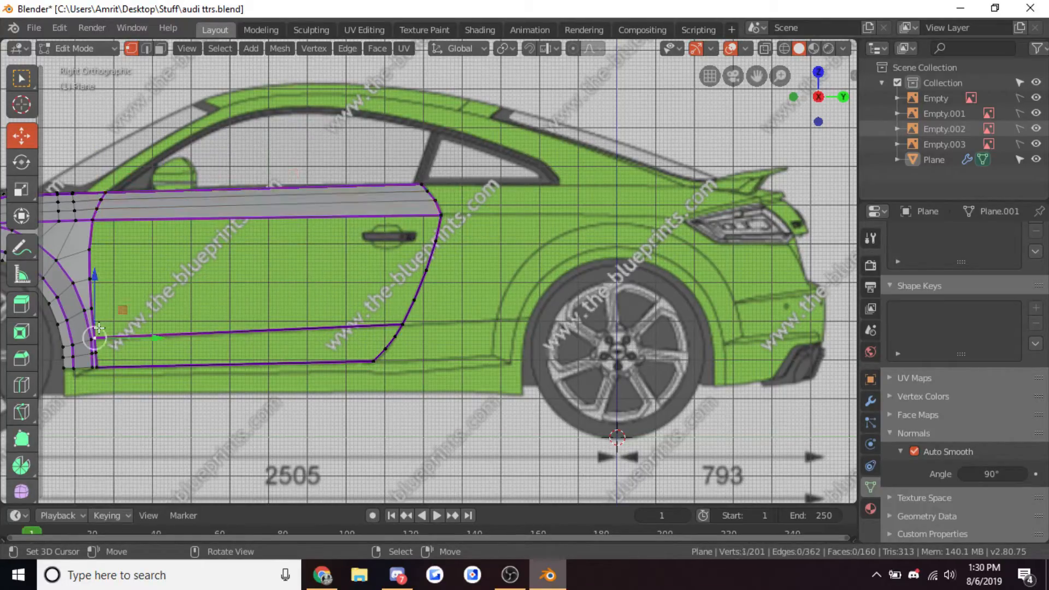
right_click(92, 220, "ctrl")
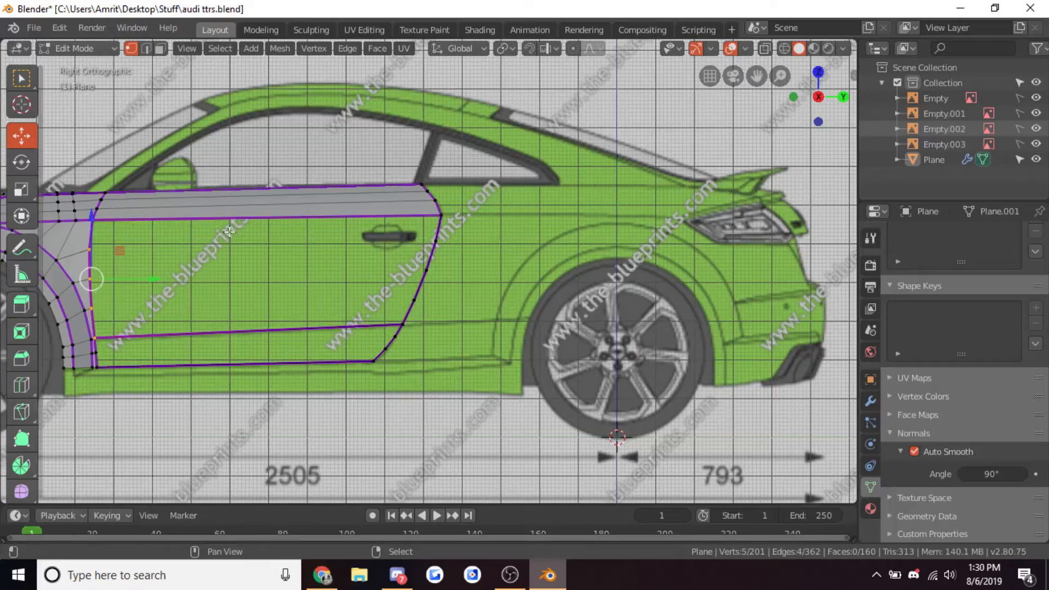
right_click(441, 215, "ctrl")
right_click(398, 313, "ctrl")
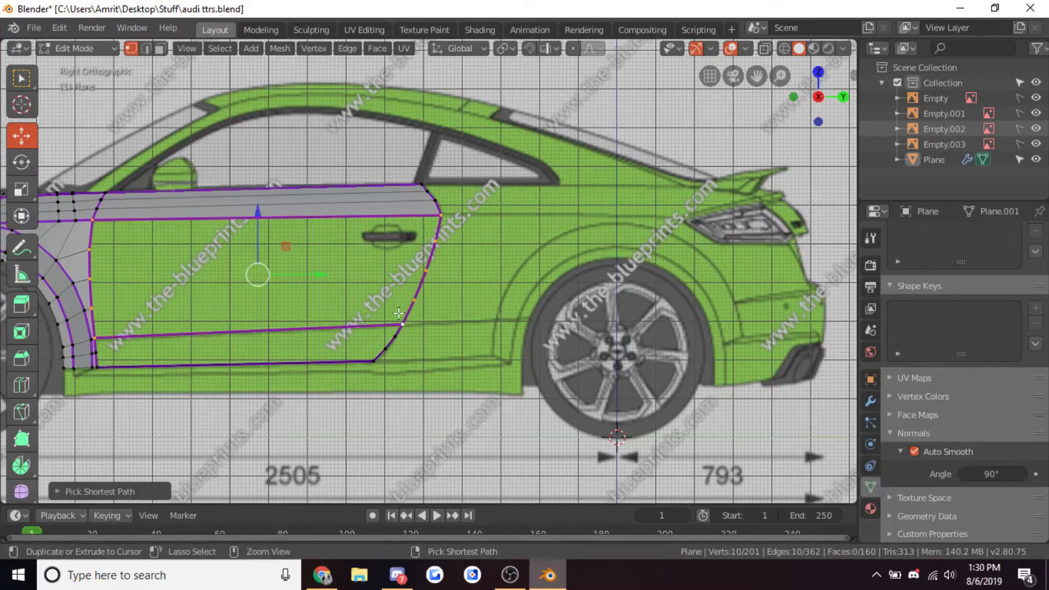
key("ctrl+f")
left_click(349, 313)
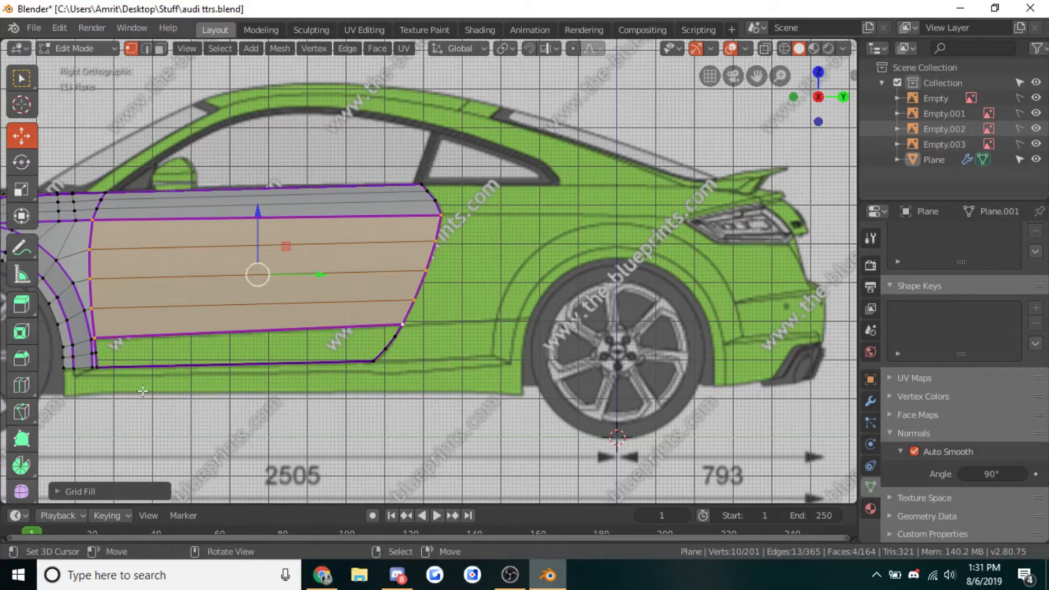
Try to grid fill the door's bottom section between the lower body crease and the bottom edge
right_click(93, 338)
right_click(96, 367, "ctrl")
right_click(402, 324, "ctrl")
key("ctrl+f")
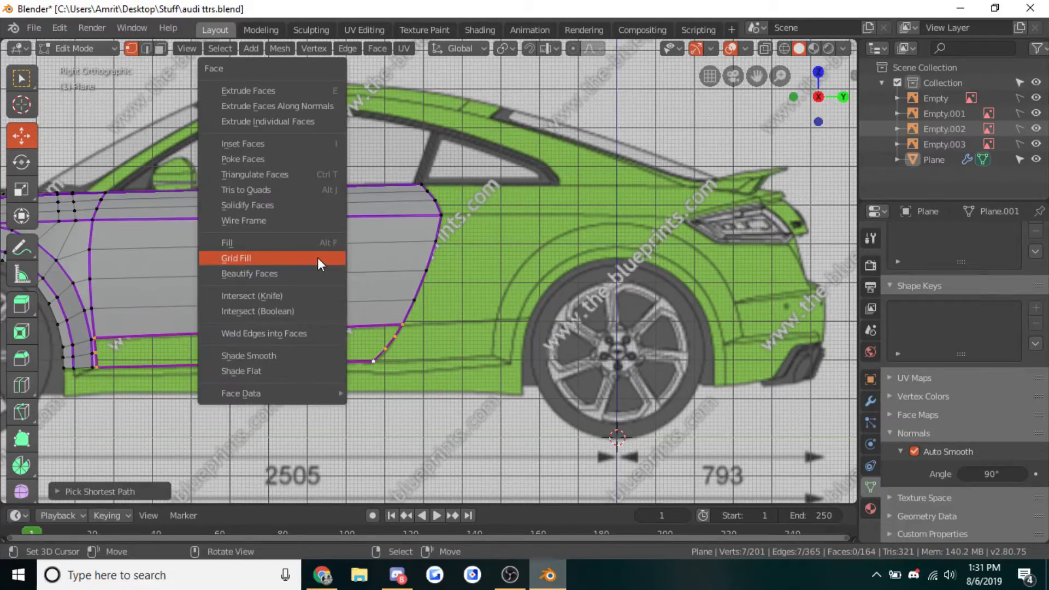
left_click(318, 257)
Bevel the short horizontal edge loop at the fender's lower rear end with one segment, about 0.017 m wide
middle_click_drag(176, 366, 313, 326, "shift")
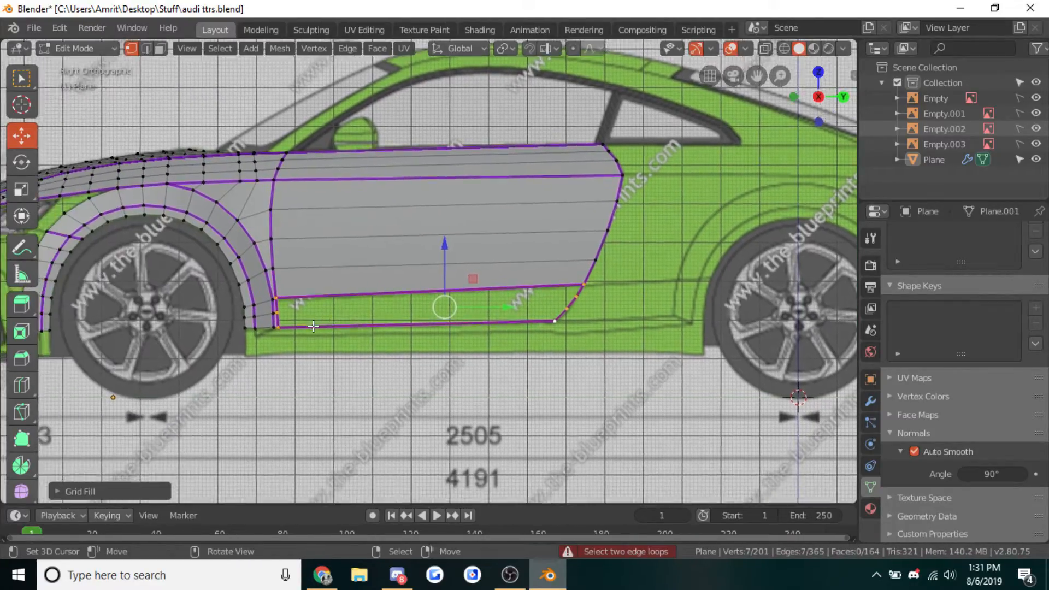
scroll(313, 326, "up", 3)
key("ctrl+b")
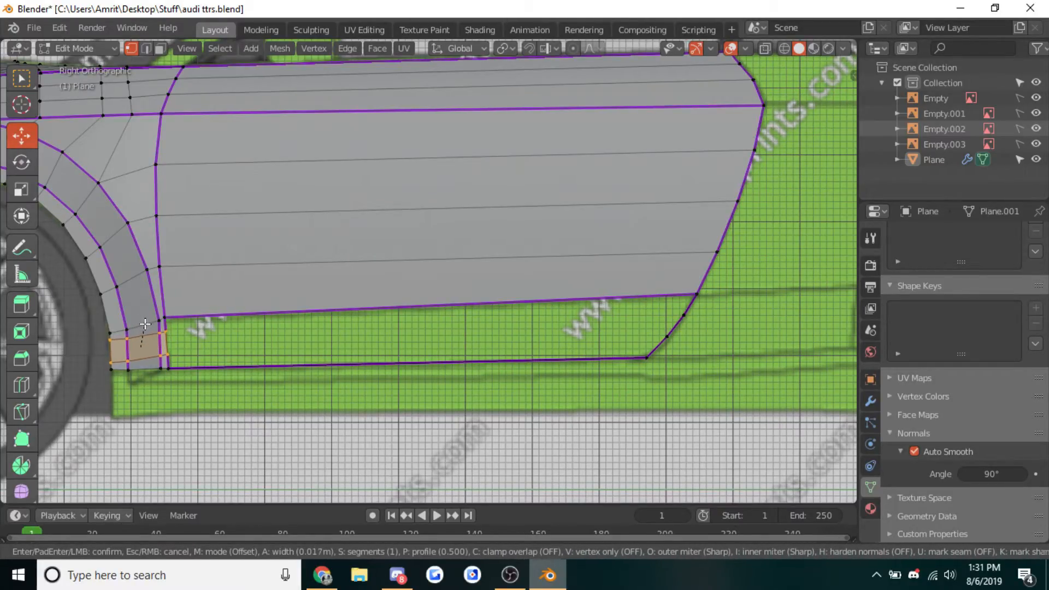
left_click(145, 327)
Grid fill the door's bottom section using its front and rear edge paths below the lower body crease
right_click(164, 318)
right_click(168, 368, "ctrl")
right_click(701, 293, "shift")
right_click(646, 358, "ctrl")
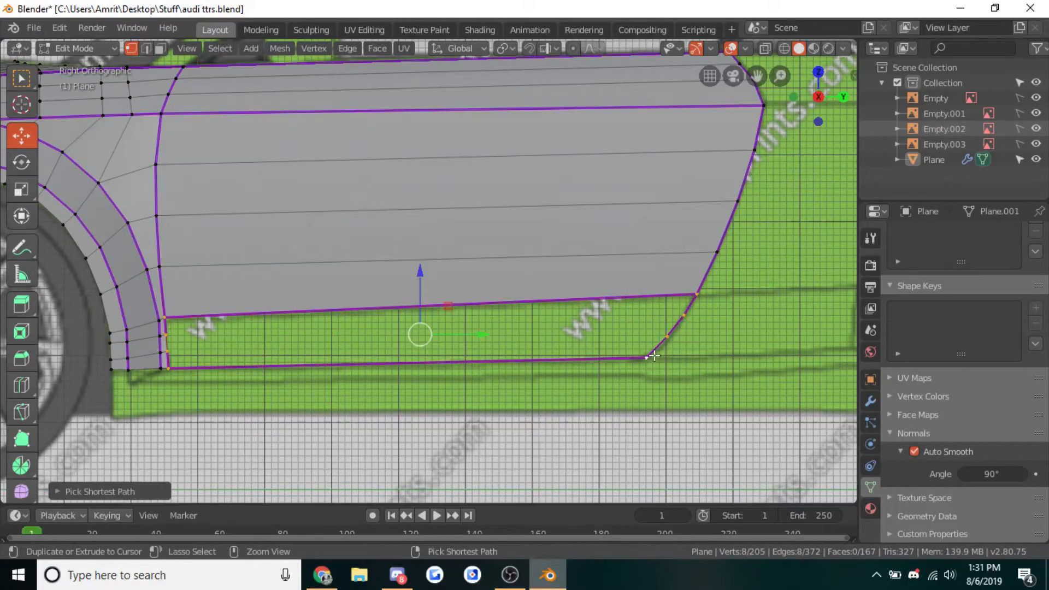
key("ctrl+f")
left_click(573, 313)
scroll(597, 389, "down", 3)
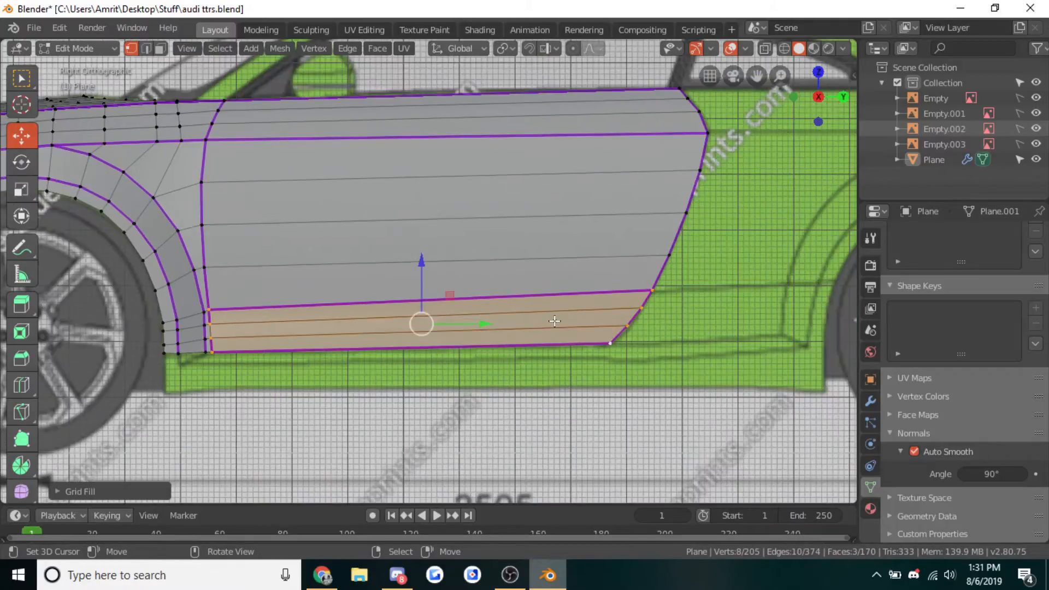
Inspect the shading of the filled door and fender in perspective in Object Mode
key("Tab")
scroll(600, 390, "down", 3)
middle_click_drag(552, 392, 494, 447)
scroll(498, 448, "up", 5)
key("KP_5")
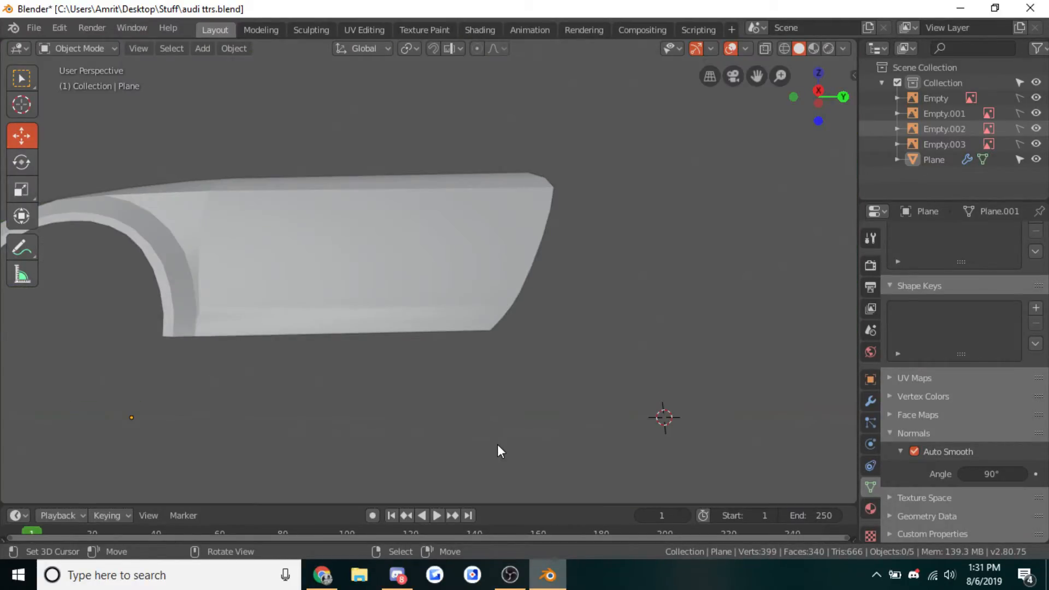
In a wireframe right view, add a vertical loop cut through the door and slide it to the handle's front end
key("KP_3")
key("z")
key("shift+z")
middle_click_drag(419, 238, 408, 299, "shift")
scroll(528, 293, "up", 3)
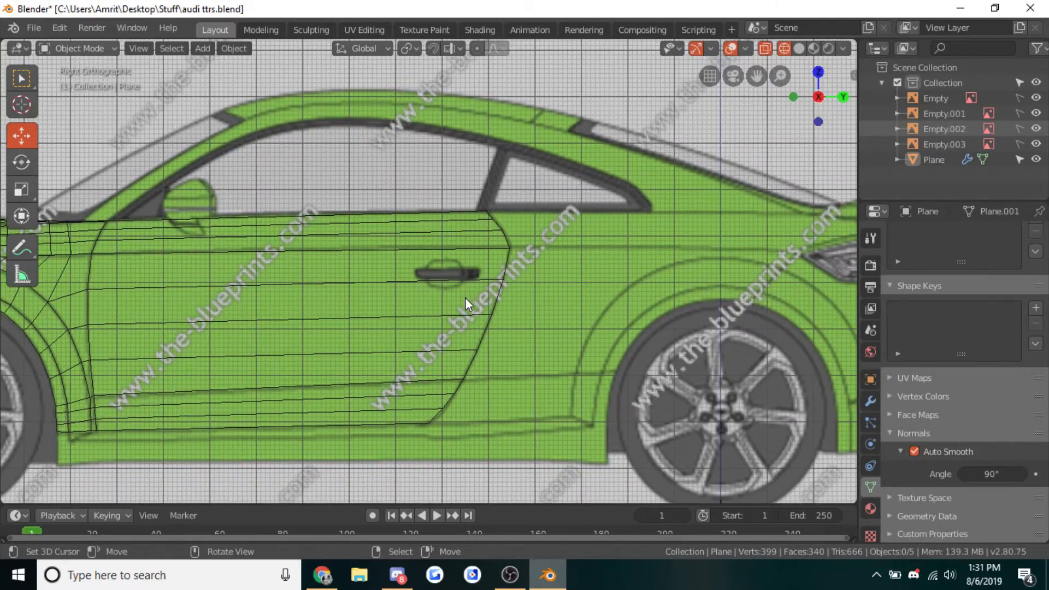
key("Tab")
scroll(406, 326, "up", 2)
scroll(435, 307, "up", 2)
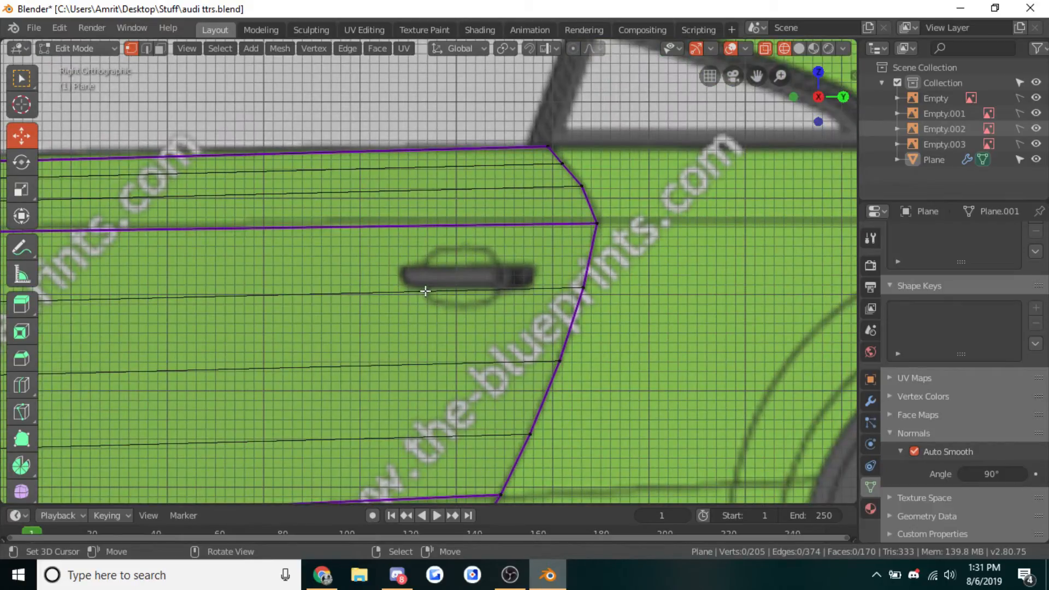
scroll(427, 281, "down", 2)
key("ctrl+r")
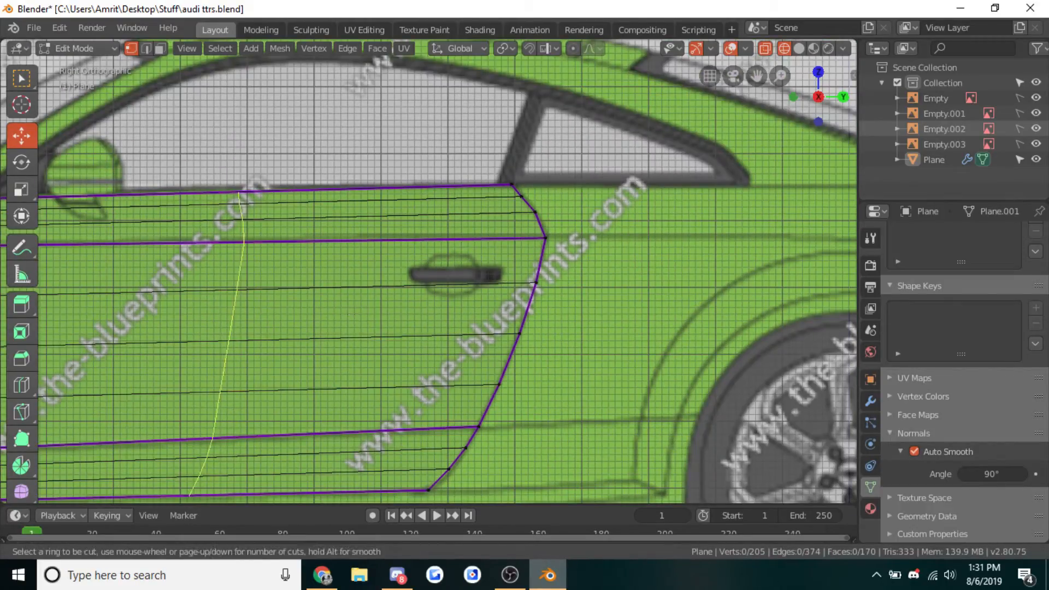
left_click(349, 314)
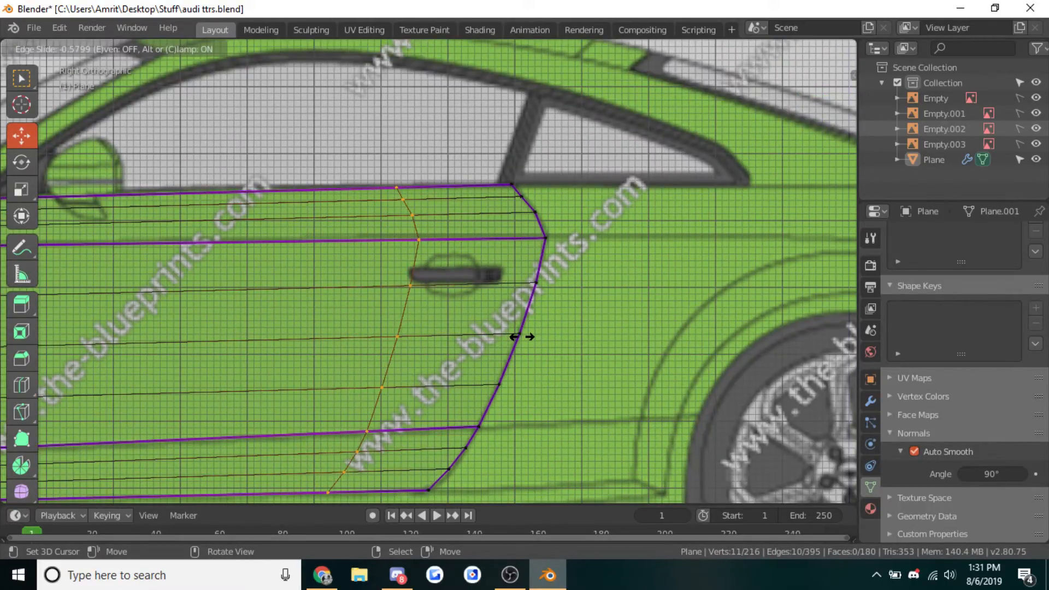
left_click(520, 337)
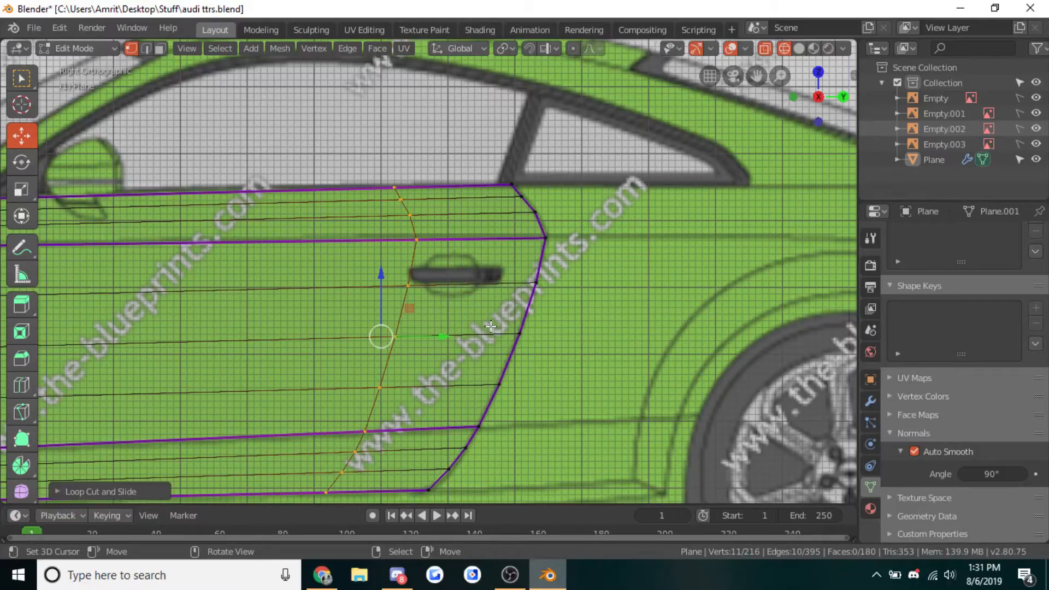
Knife-cut a closed outline around the door handle recess following the blueprint, and adjust the outline's lower rear vertex
scroll(491, 327, "down", 3)
right_click(484, 308)
scroll(470, 290, "up", 6)
key("k")
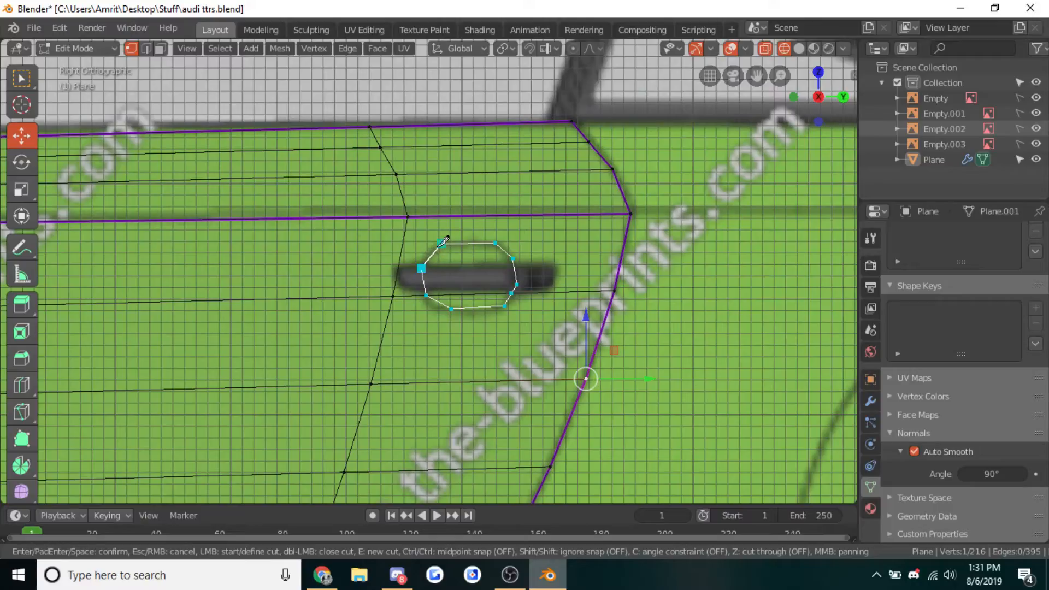
key("Return")
scroll(462, 284, "up", 1)
right_click(530, 303)
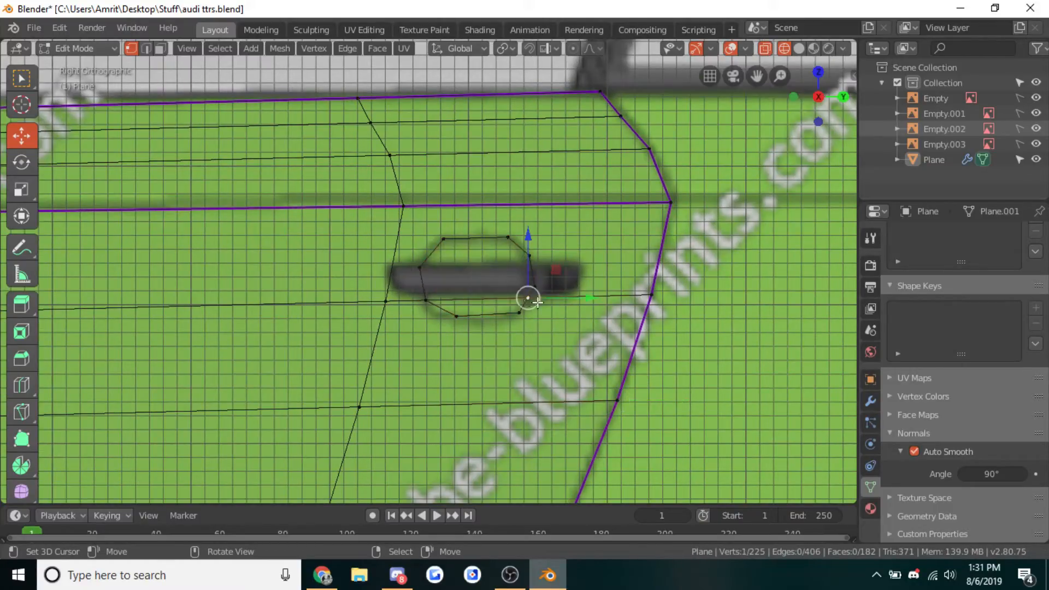
left_click(576, 301)
scroll(476, 308, "down", 1)
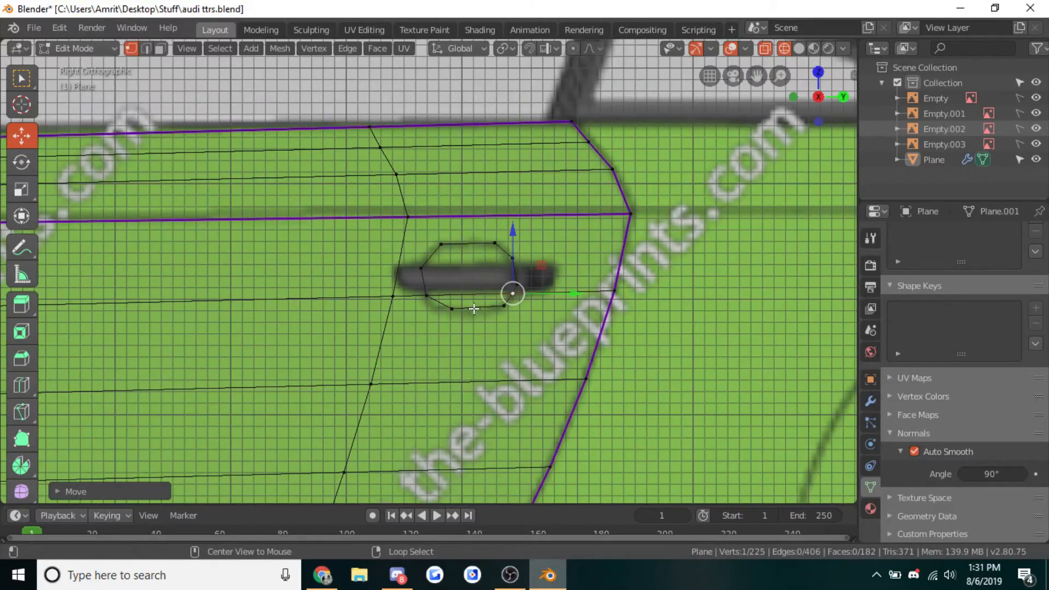
Delete the faces inside the handle recess outline and switch the viewport to solid shading
left_click(464, 307, "alt")
key("x")
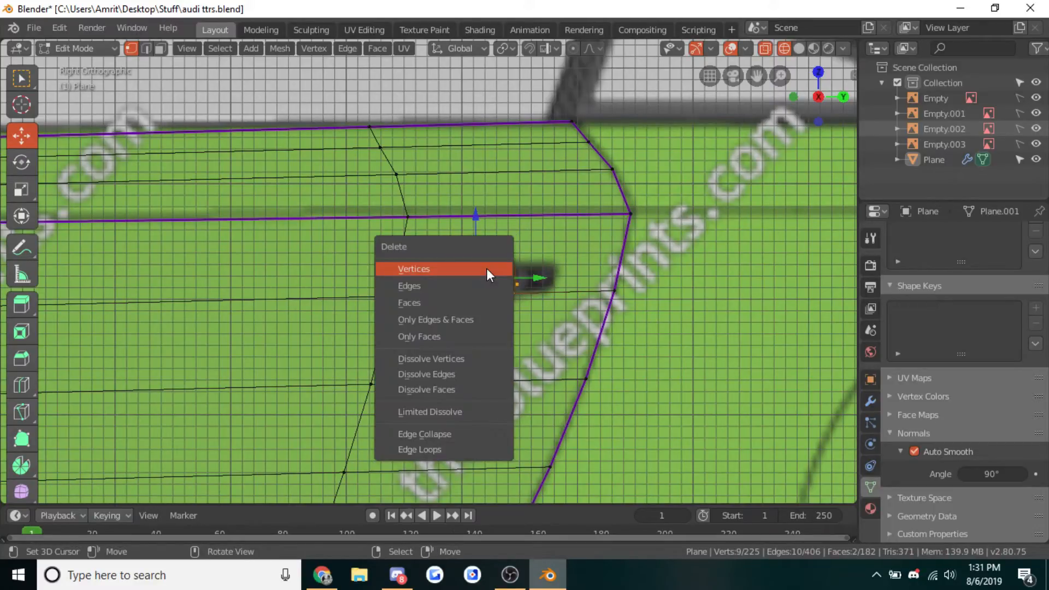
left_click(466, 302)
key("z")
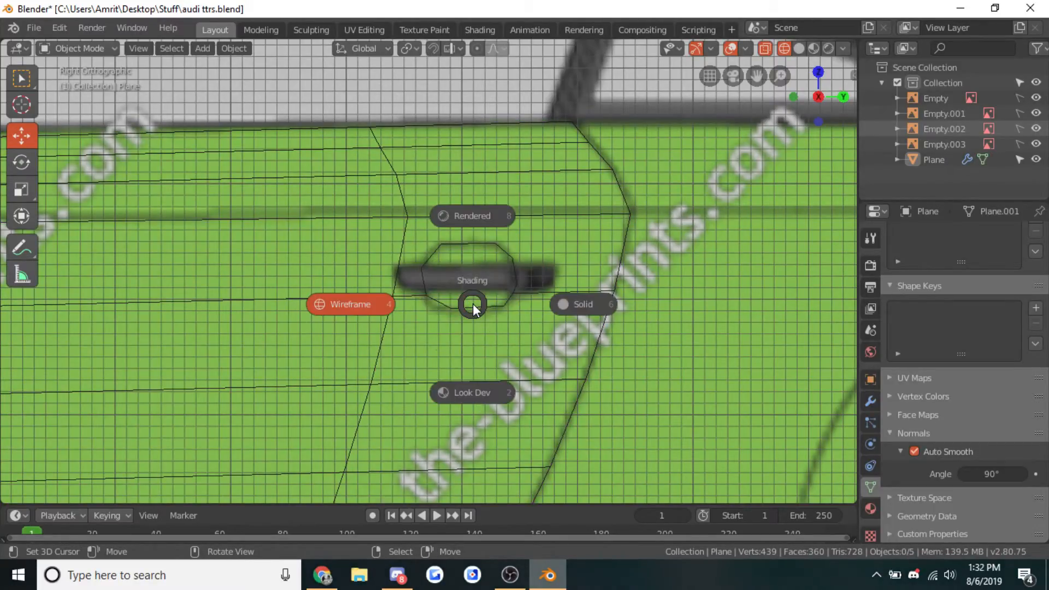
left_click(623, 300)
Select the vertices of the face below the handle opening and triangulate that face
scroll(585, 296, "down", 1)
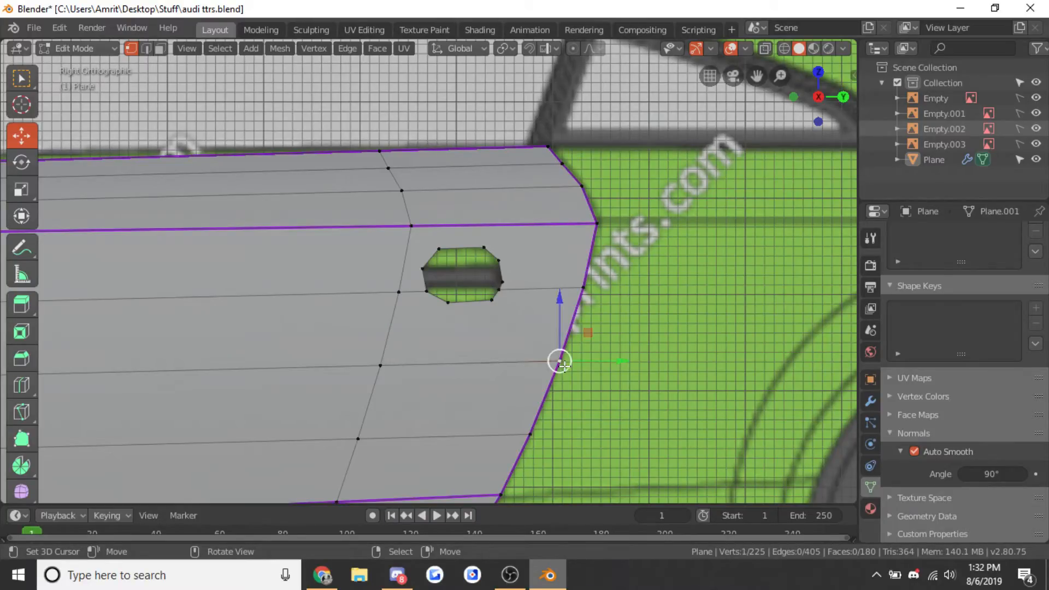
left_click(380, 365, "ctrl")
left_click(427, 291, "ctrl")
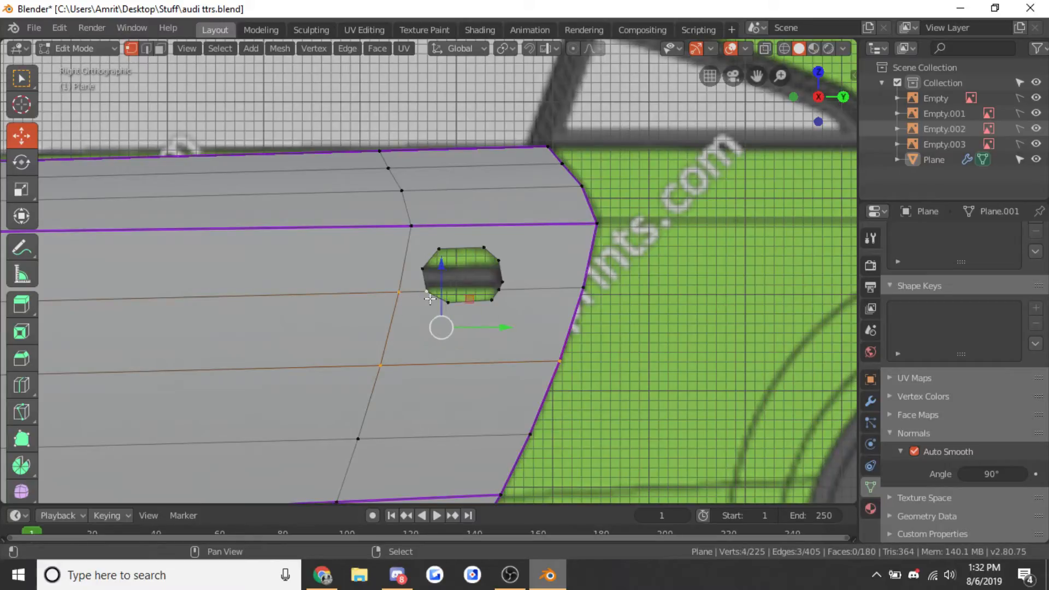
right_click(499, 300, "shift")
left_click(494, 296, "shift")
left_click(595, 289, "shift")
key("f")
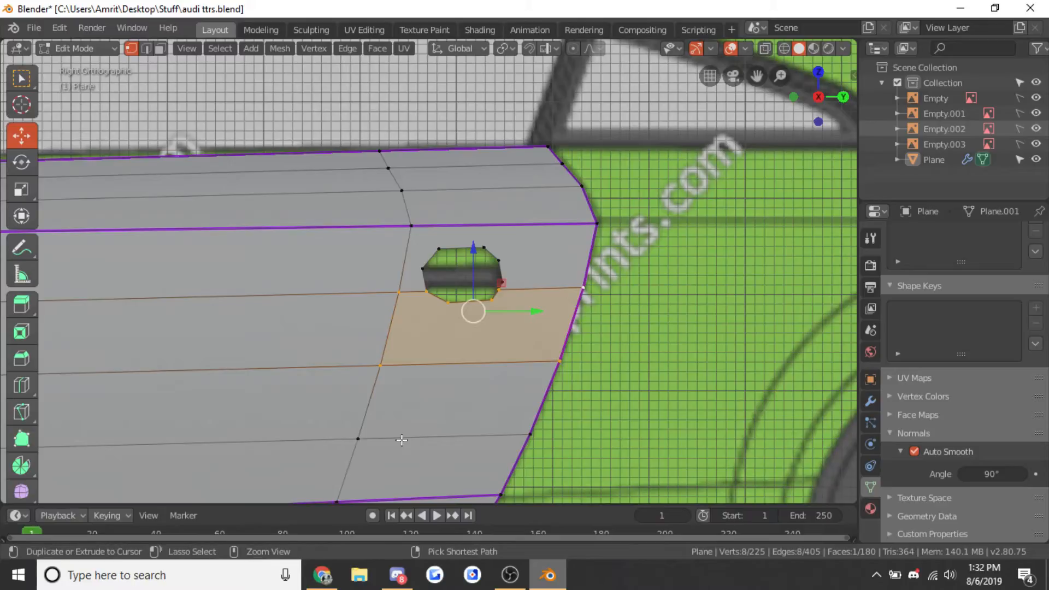
key("ctrl+t")
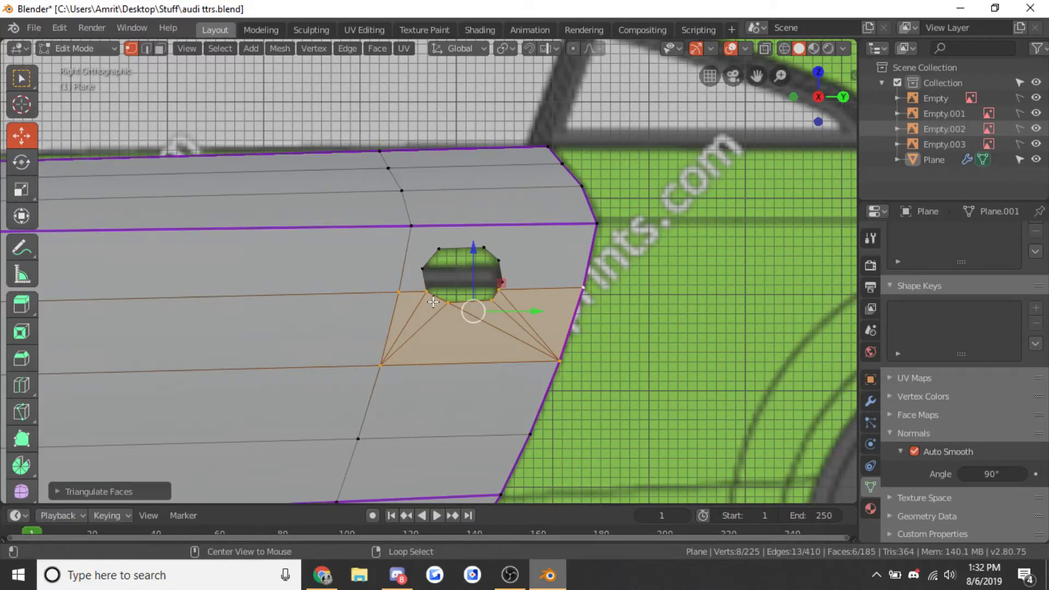
left_click(506, 291)
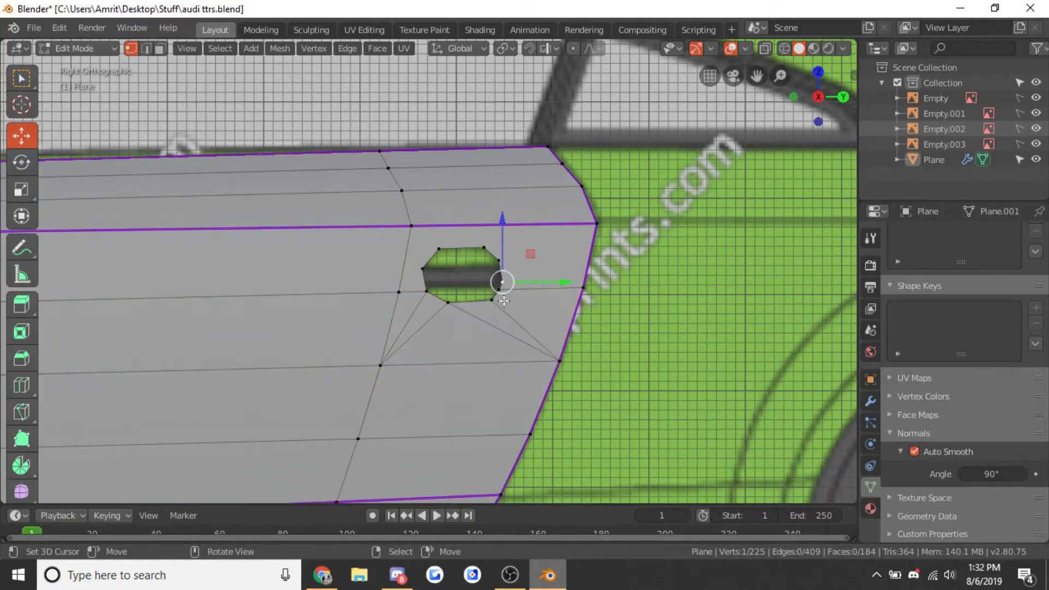
scroll(449, 337, "down", 1)
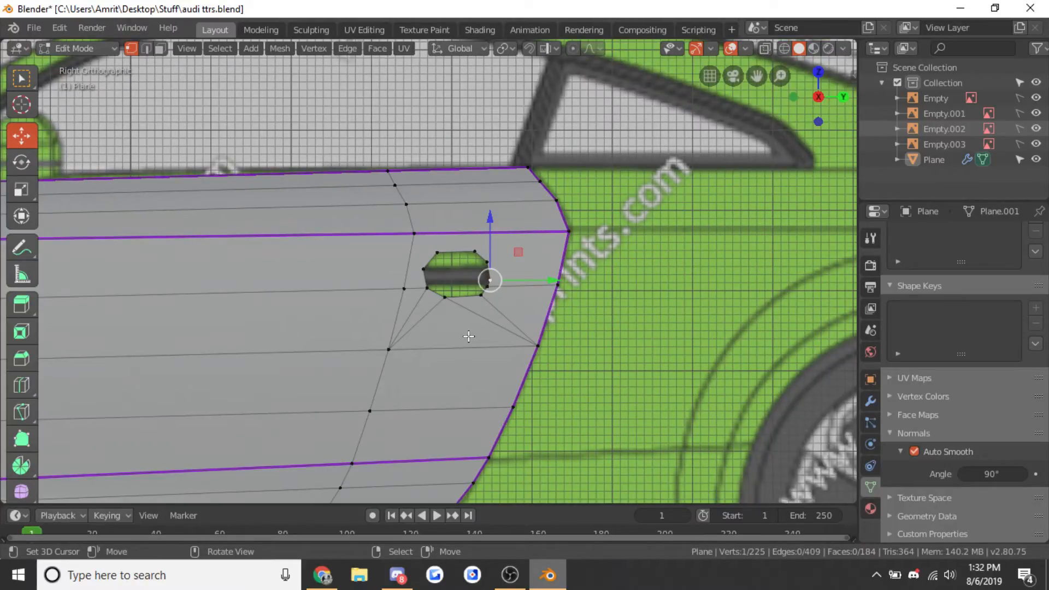
Select the vertices of the face around the handle opening's upper part, triangulate it and convert the triangles to quads
right_click(404, 292)
right_click(413, 234, "ctrl")
right_click(565, 233, "shift")
right_click(568, 286, "shift")
key("c")
left_click_drag(439, 257, 461, 253)
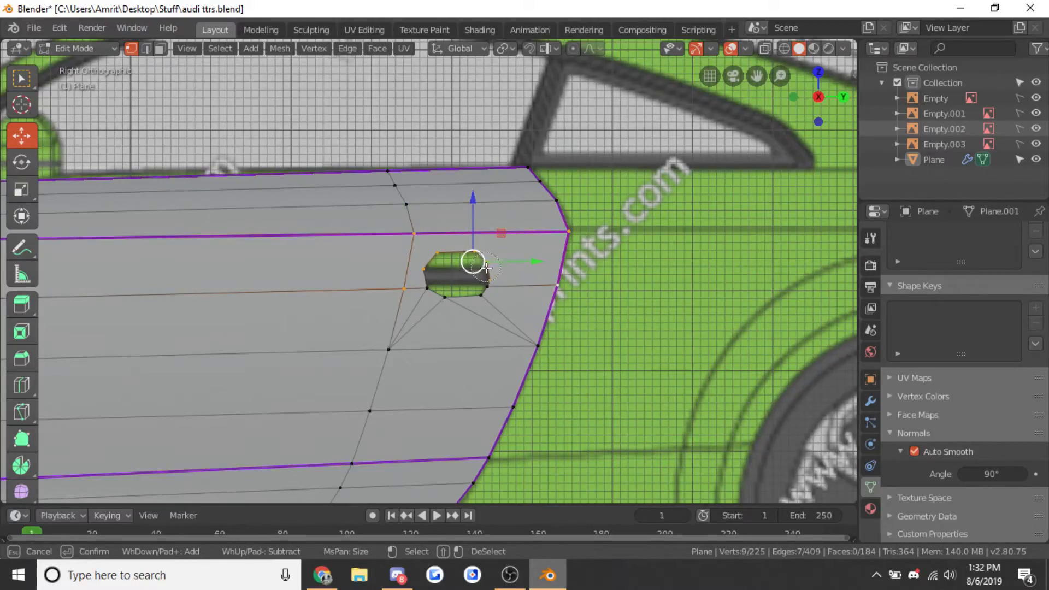
key("Escape")
right_click(429, 290, "shift")
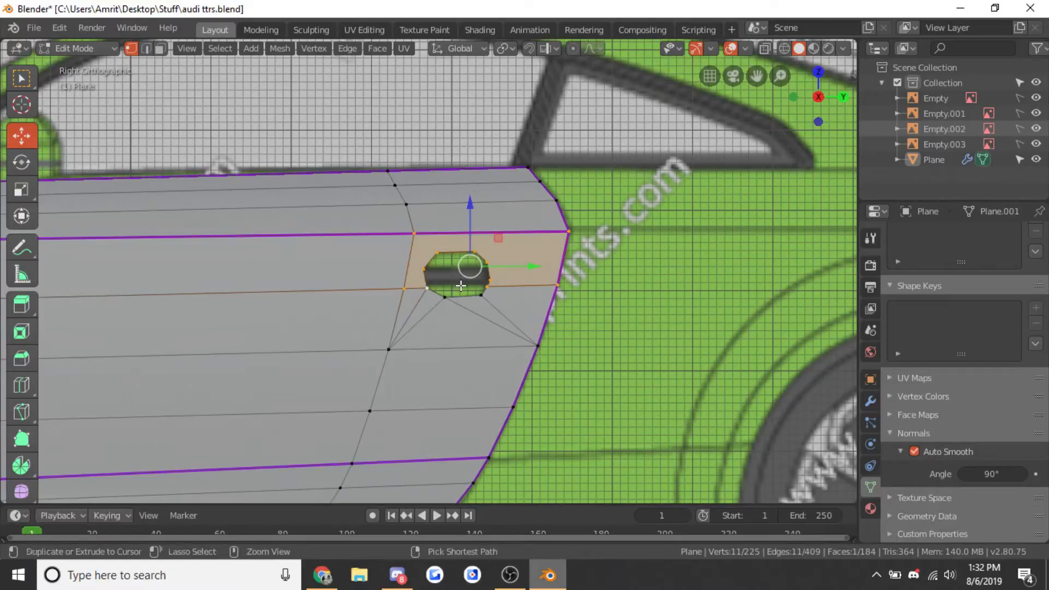
key("ctrl+t")
key("alt+j")
right_click(445, 296)
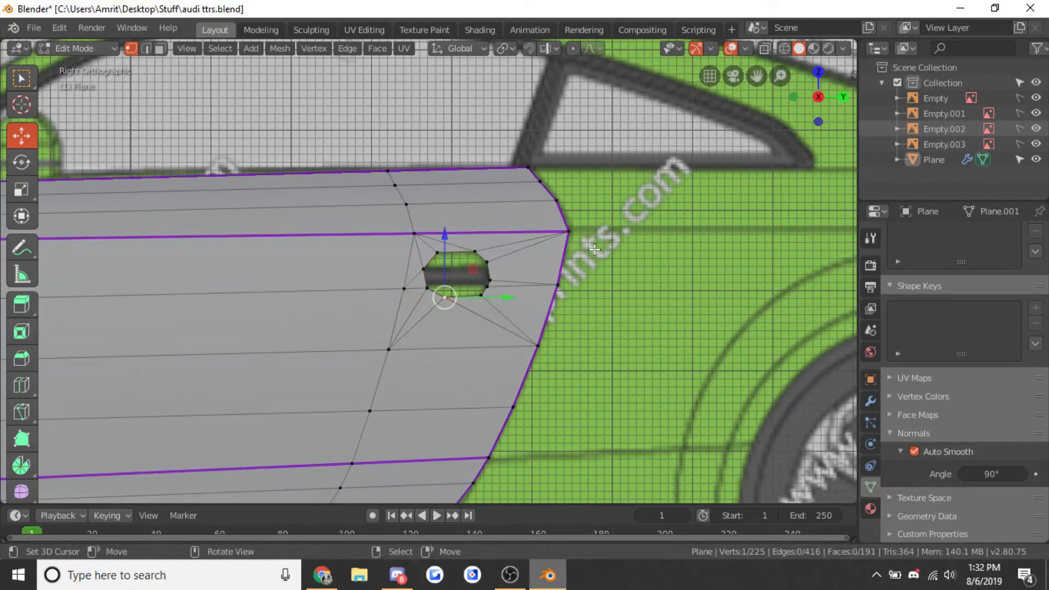
scroll(576, 278, "down", 4)
key("a")
scroll(504, 338, "up", 3)
right_click(517, 333)
scroll(555, 315, "down", 2)
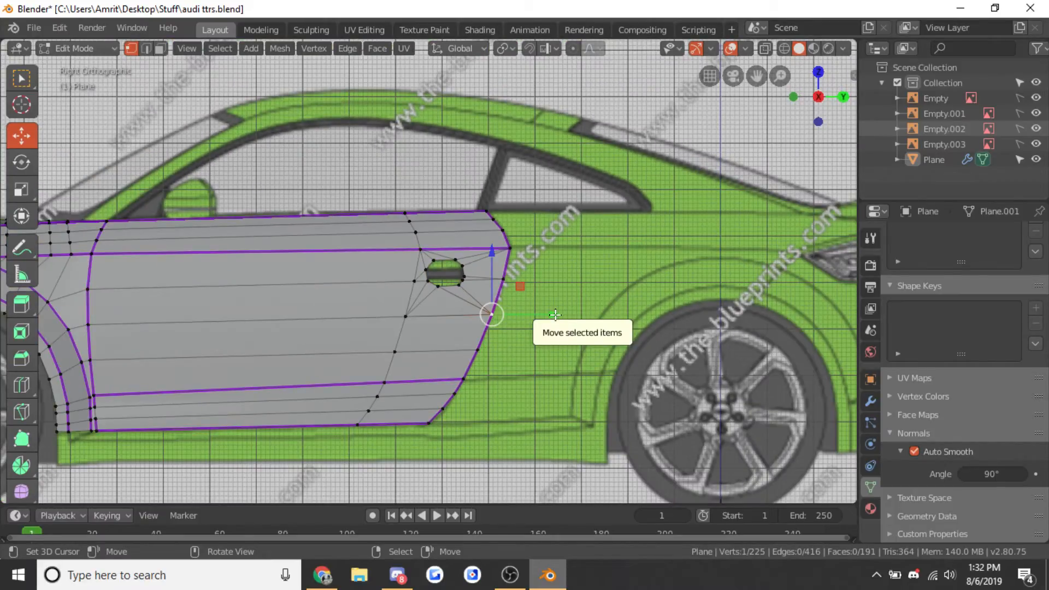
scroll(22, 212, "down", 3)
scroll(199, 339, "down", 3)
scroll(382, 367, "up", 3)
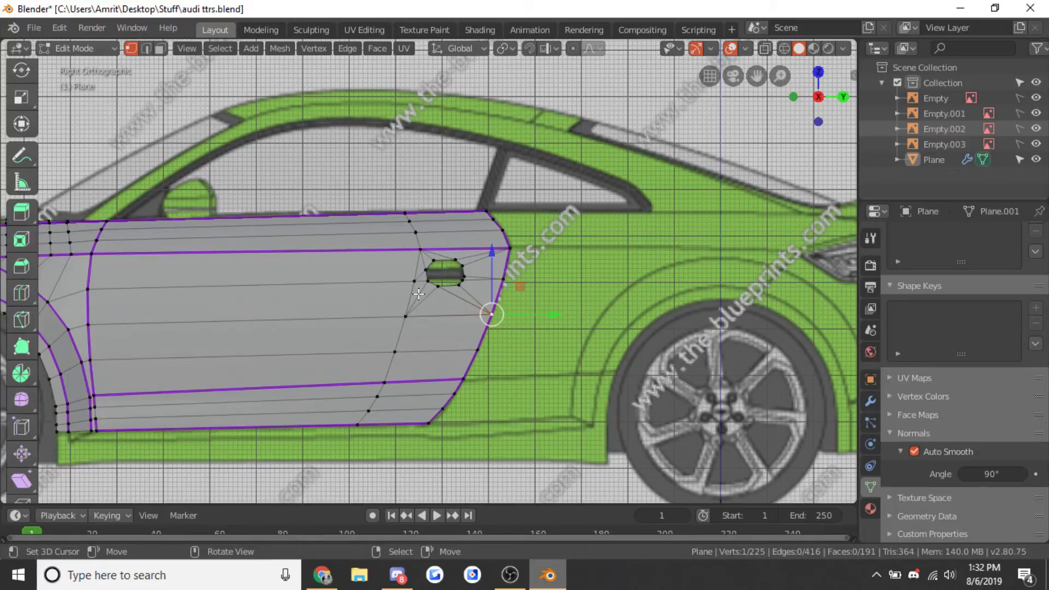
scroll(418, 294, "down", 3)
Deselect everything and examine the door and its handle opening from a perspective angle in Object Mode
key("alt+a")
scroll(467, 303, "up", 1)
middle_click_drag(526, 347, 634, 351)
scroll(464, 394, "down", 3)
key("Tab")
scroll(463, 394, "up", 3)
key("Tab")
Mark the edge loop around the door handle opening as sharp in the right view
key("KP_3")
scroll(441, 348, "up", 3)
scroll(441, 348, "up", 1)
left_click(435, 293, "alt")
key("ctrl+e")
left_click(407, 324)
scroll(492, 249, "up", 1)
key("ctrl+e")
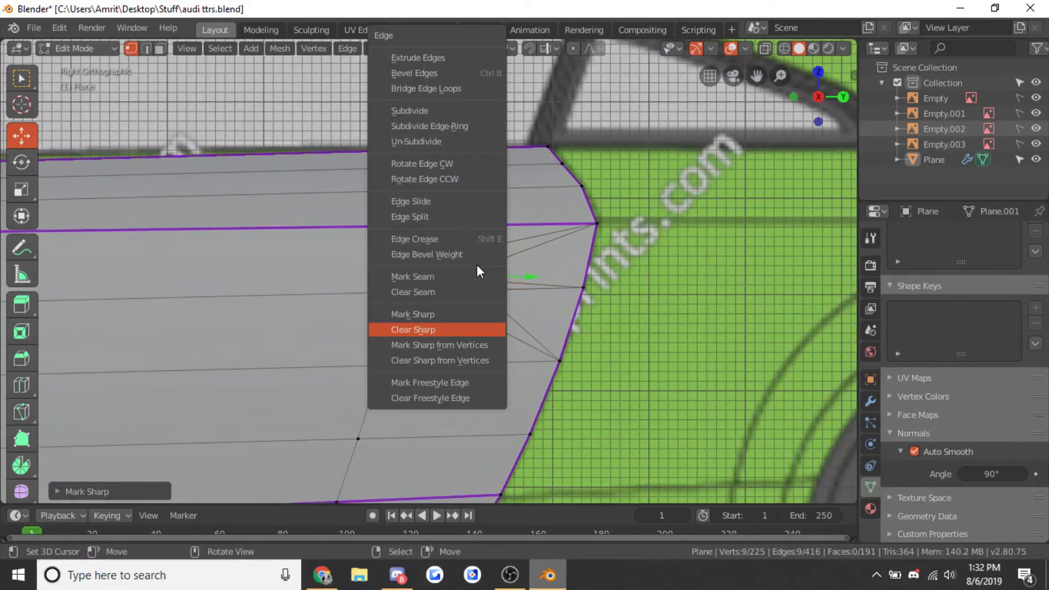
left_click(438, 306)
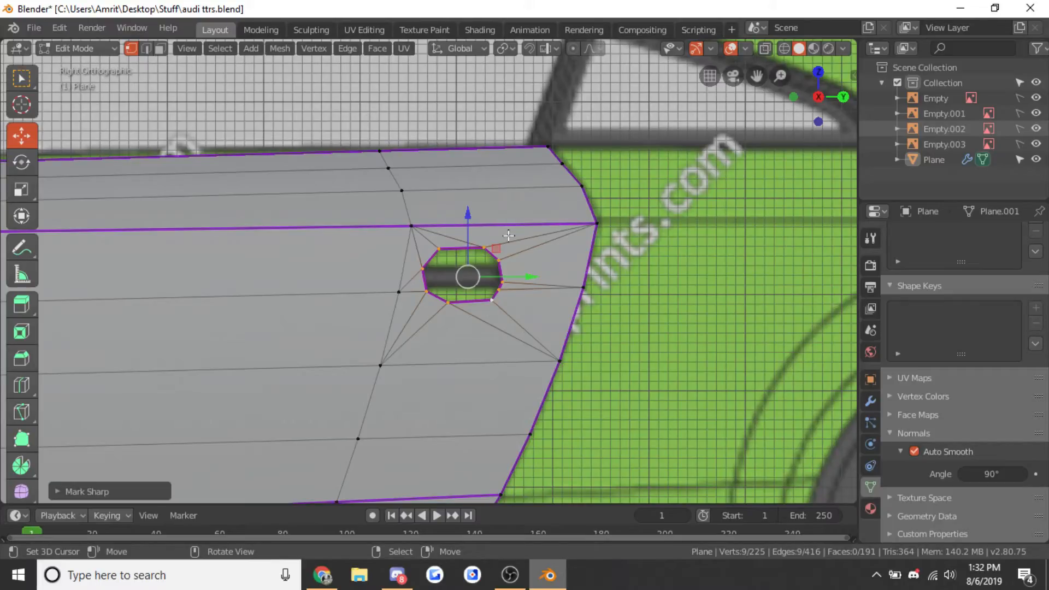
Check the handle in the reference photo, then extrude the handle opening's edge loop inward to about 0.65 scale and clear its sharp marking
left_click(322, 574)
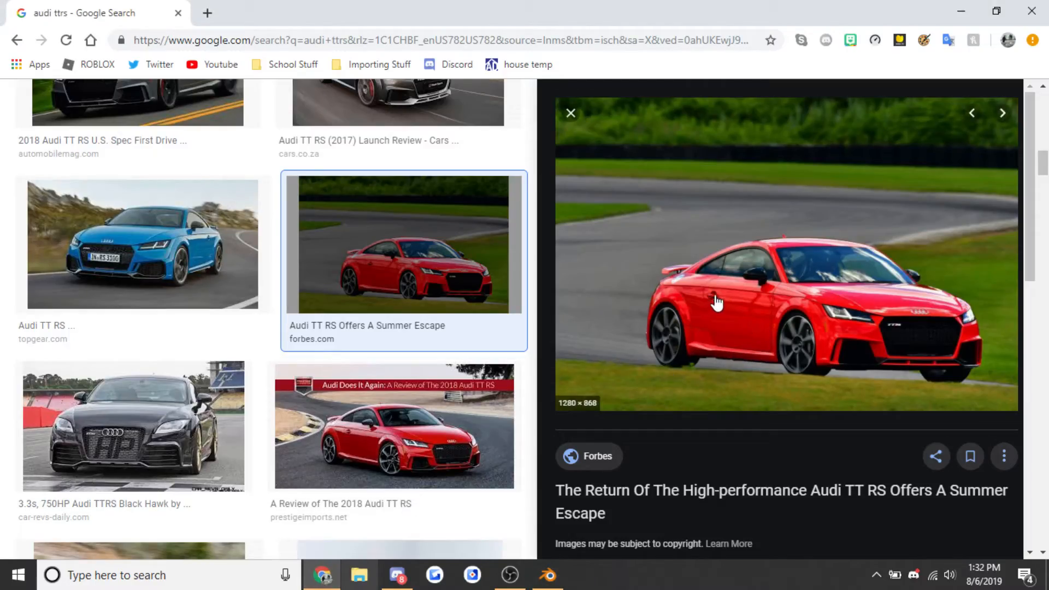
left_click(548, 575)
key("e")
key("s")
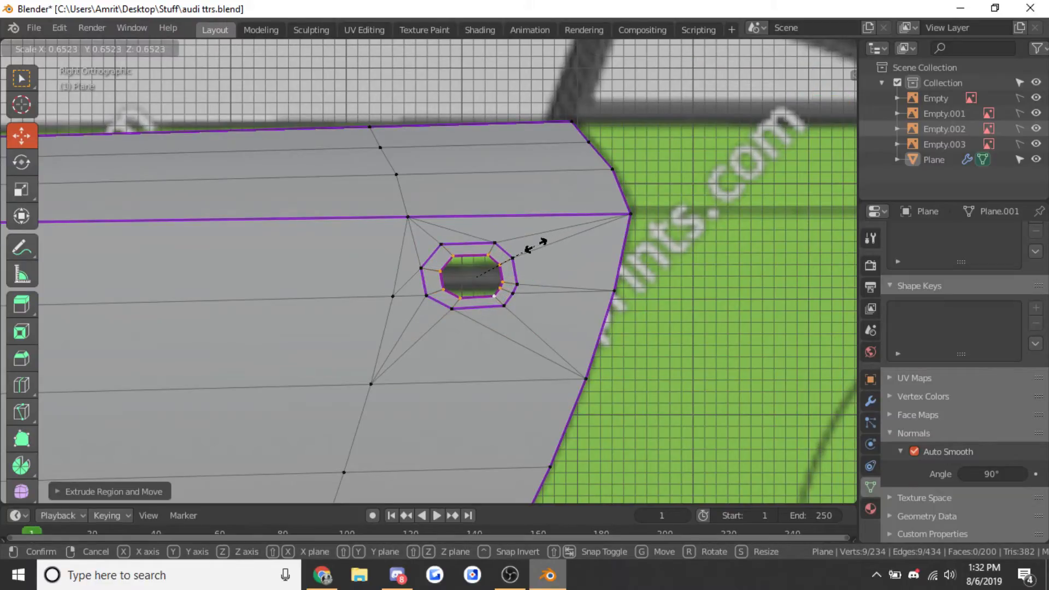
left_click(535, 246)
key("ctrl+e")
left_click(431, 312)
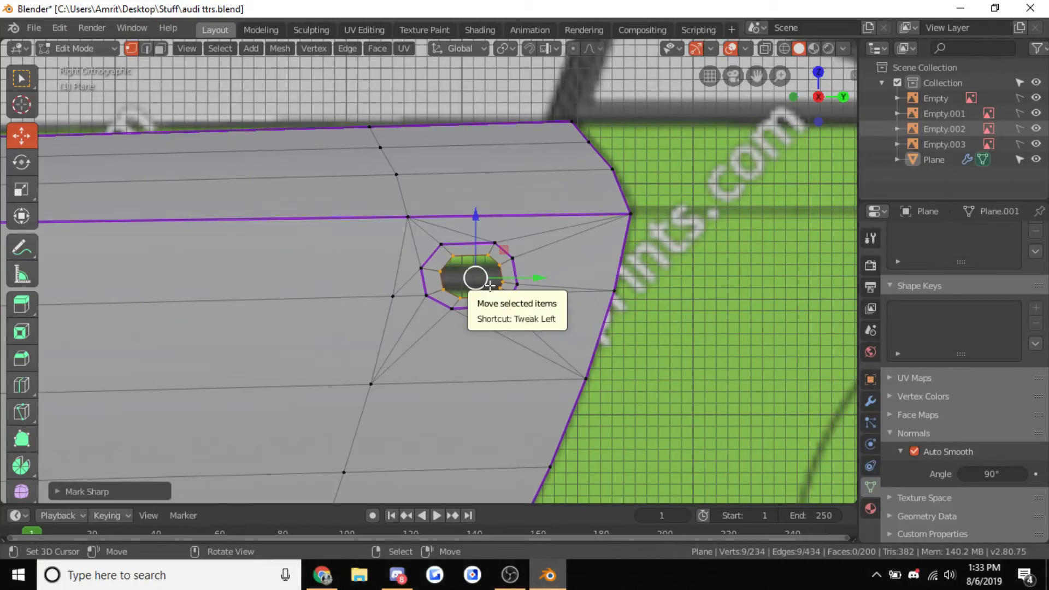
Fill the handle opening's inner loop with a face split into triangles and quads, and move it into the door to form the recess
key("f")
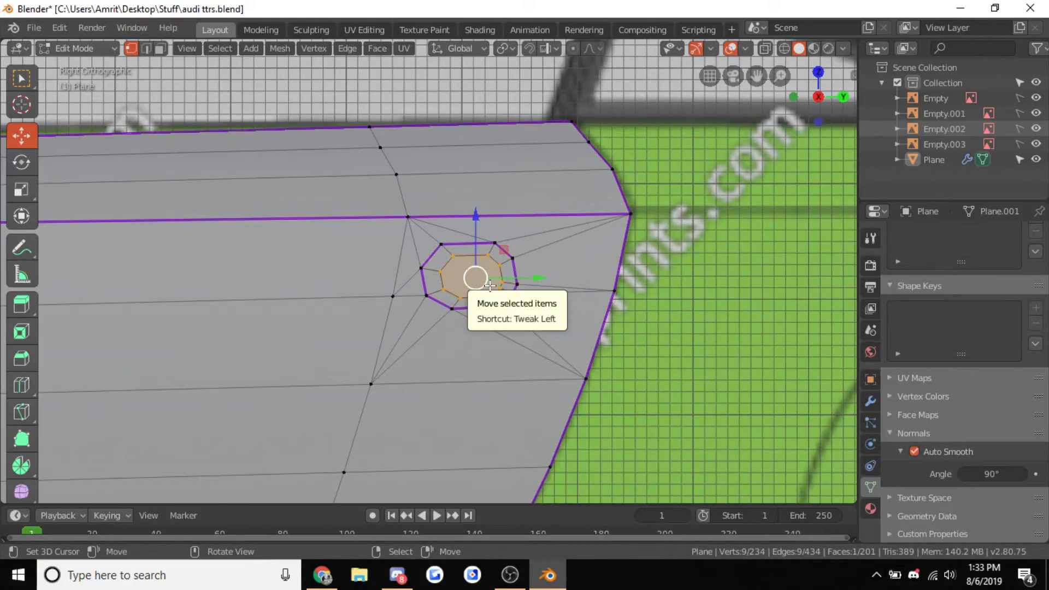
key("ctrl+t")
key("alt+j")
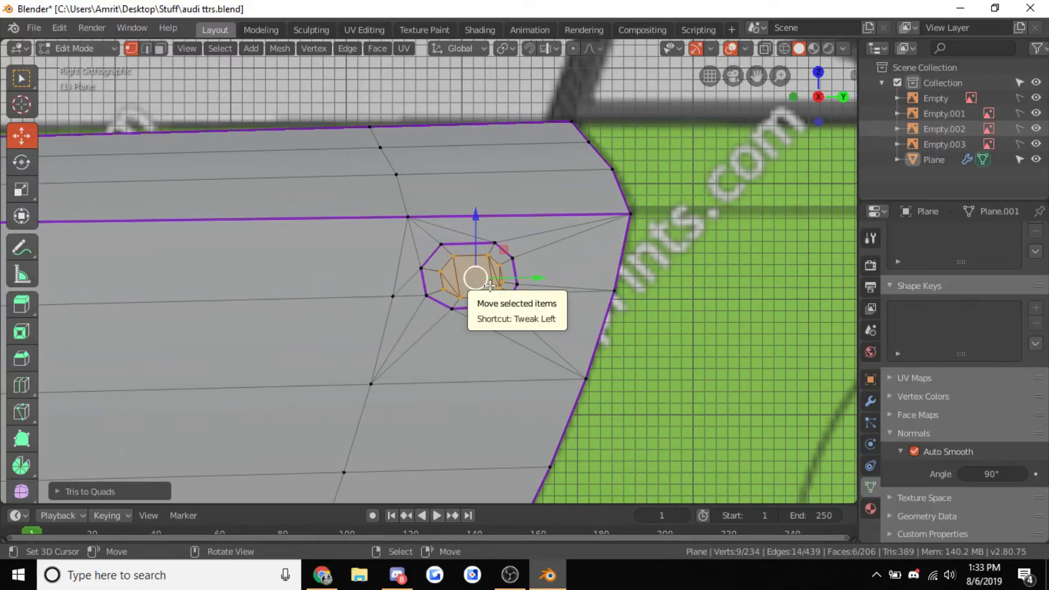
middle_click_drag(469, 276, 375, 311)
key("g")
left_click(410, 298)
Examine the door, its handle recess and the front fender in Object Mode from several perspective angles
key("Tab")
scroll(527, 303, "down", 5)
scroll(374, 310, "up", 4)
scroll(300, 303, "down", 3)
middle_click_drag(290, 295, 536, 273)
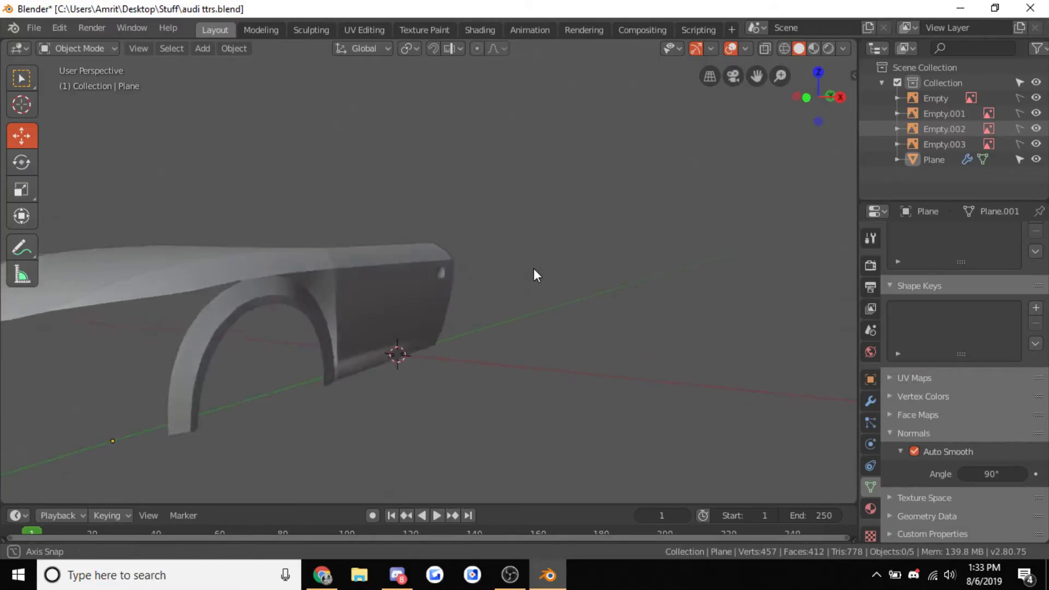
key("Tab")
mouse_move(363, 277)
middle_mouse_down()
mouse_move(452, 262)
mouse_move(437, 281)
mouse_move(408, 288)
middle_mouse_up()
scroll(407, 288, "down", 3)
key("Tab")
key("Tab")
key("Tab")
key("Tab")
key("Tab")
middle_click_drag(372, 383, 299, 344)
scroll(474, 311, "up", 2)
middle_click_drag(475, 310, 489, 334)
scroll(398, 309, "up", 3)
scroll(355, 316, "down", 6)
scroll(489, 334, "up", 4)
Compare the modelled body panels with the side blueprint in the right view
key("KP_3")
scroll(490, 335, "down", 1)
scroll(489, 334, "down", 3)
middle_click_drag(374, 338, 460, 334, "shift")
scroll(461, 334, "up", 3)
middle_click_drag(315, 332, 443, 333, "shift")
scroll(443, 332, "up", 1)
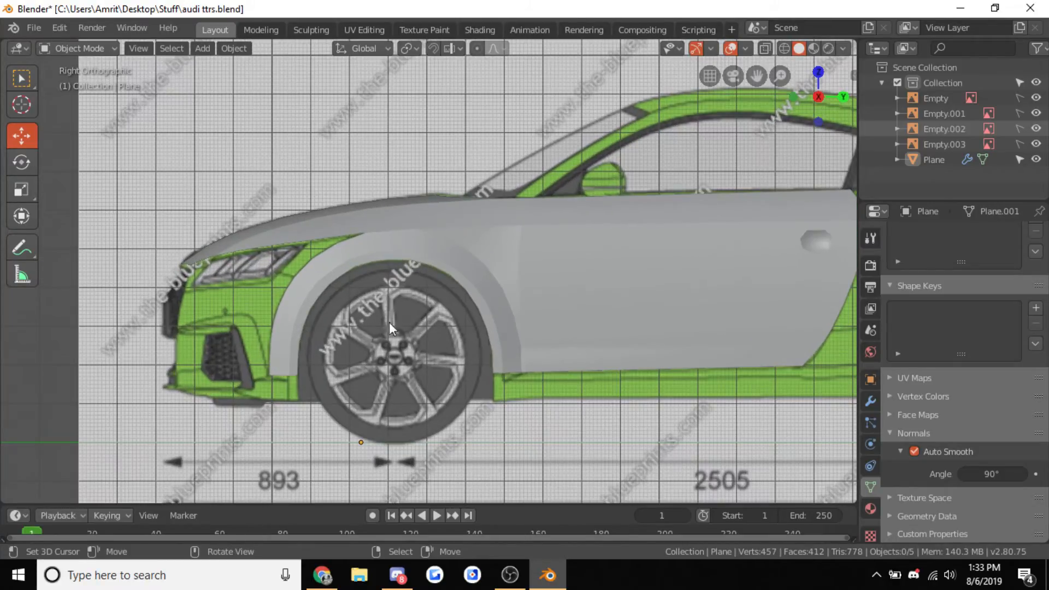
scroll(368, 327, "down", 4)
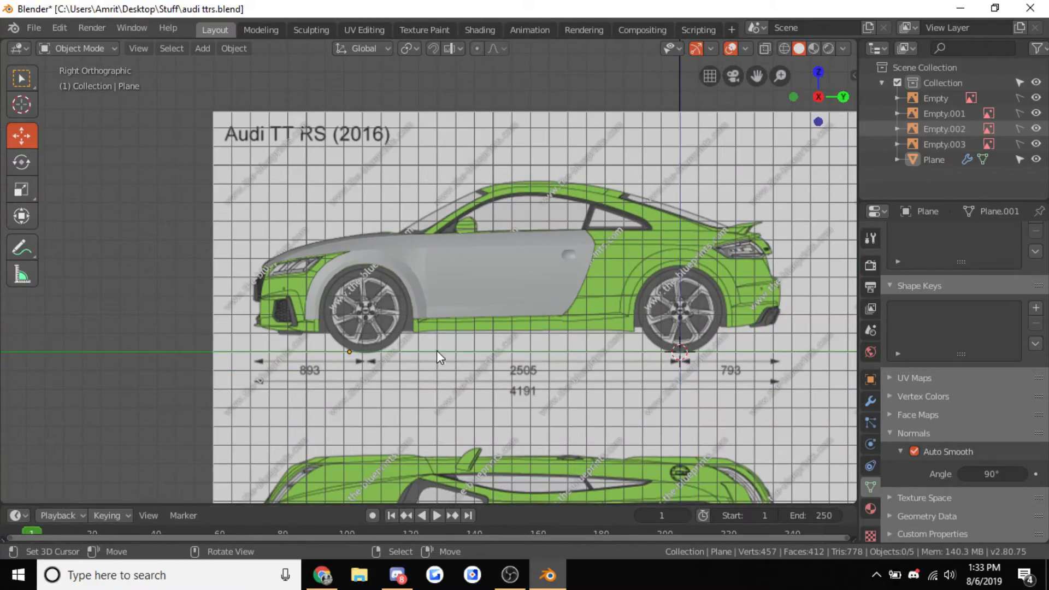
Select the vertex path along the rear part of the wheel arch's outer edge and move it along X in the top view
scroll(434, 350, "up", 4)
key("Tab")
middle_click_drag(346, 301, 330, 391, "shift")
middle_click_drag(377, 379, 388, 383)
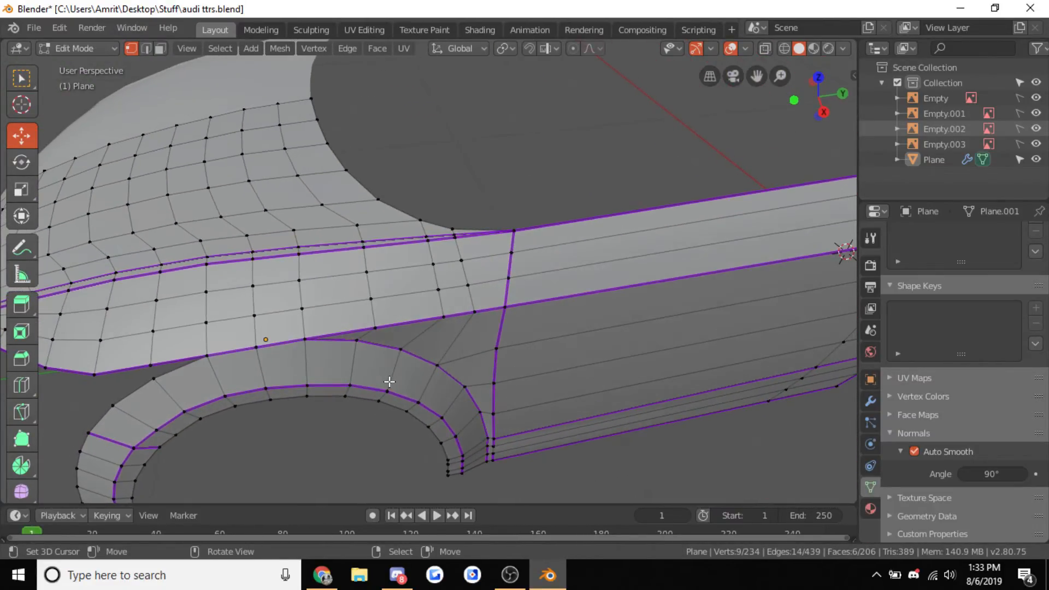
key("KP_7")
middle_click_drag(590, 293, 493, 316)
middle_click_drag(503, 422, 541, 391, "shift")
scroll(464, 384, "up", 4)
scroll(442, 379, "down", 3)
key("KP_7")
scroll(447, 271, "up", 3)
key("z")
left_click(678, 265)
middle_click_drag(425, 280, 286, 113)
right_click(253, 74)
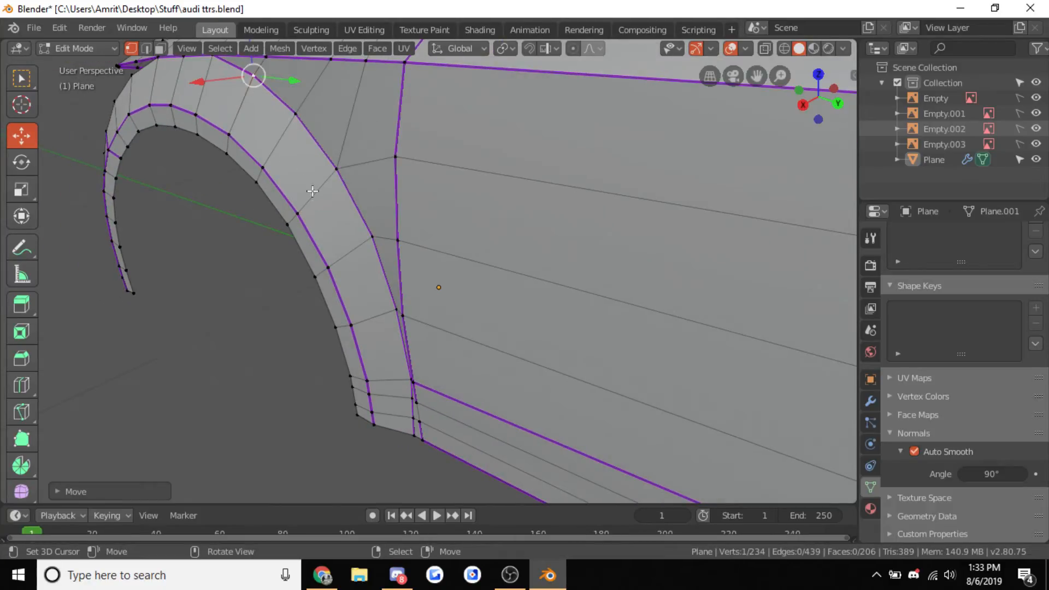
right_click(396, 309, "ctrl")
scroll(395, 308, "down", 1)
middle_click_drag(395, 307, 460, 326)
key("KP_7")
key("g")
key("x")
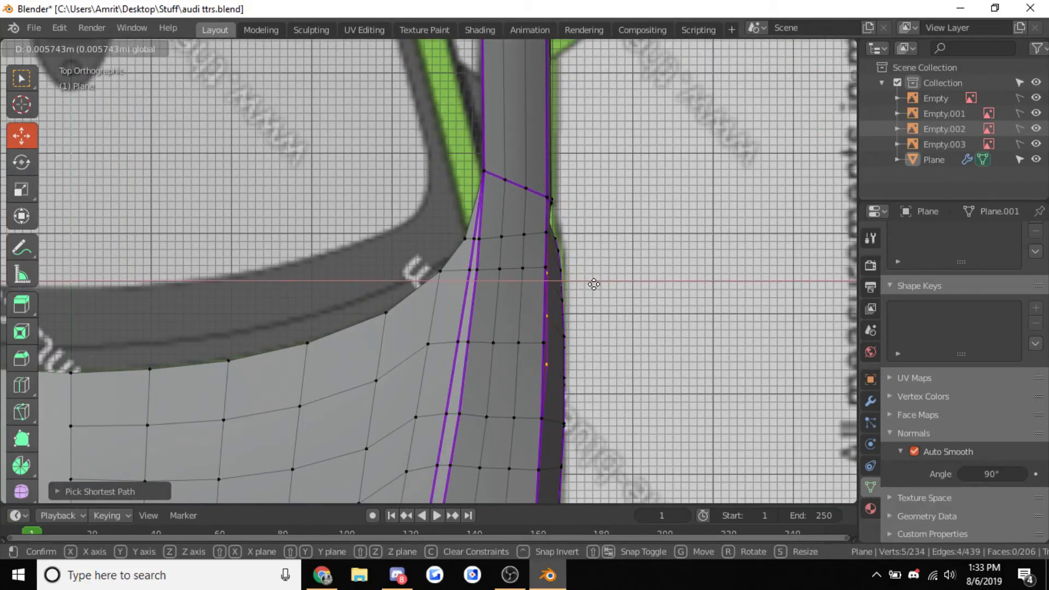
left_click(597, 284)
Adjust the vertex at the lower rear end of the wheel arch's outer edge along X in the top view
middle_click_drag(596, 284, 473, 241)
key("Tab")
middle_click_drag(436, 276, 409, 311)
key("Tab")
scroll(320, 281, "up", 3)
scroll(408, 311, "up", 2)
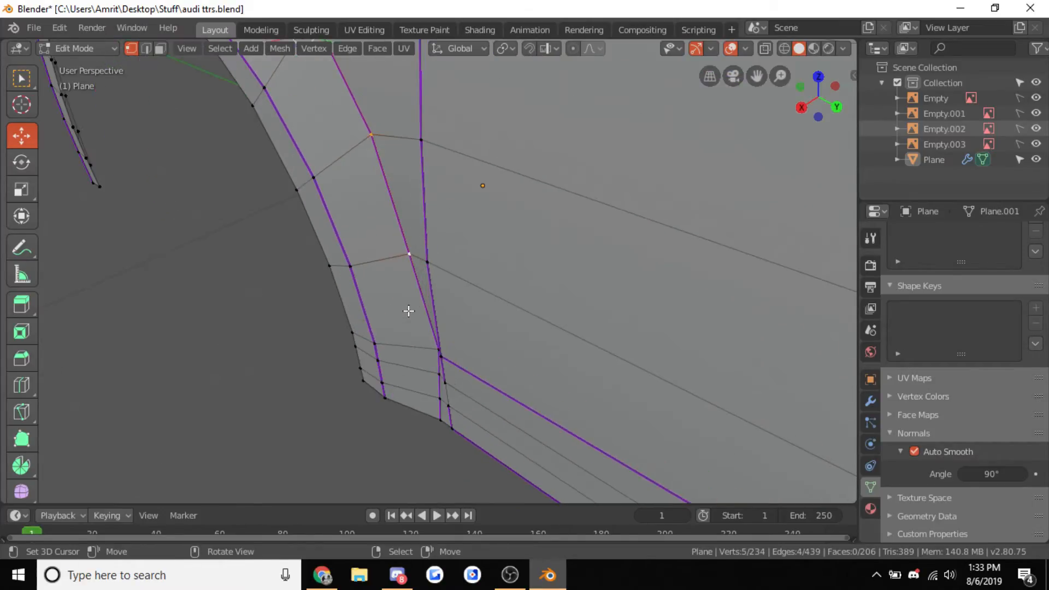
left_click(439, 373)
key("KP_7")
middle_click_drag(544, 313, 302, 332)
key("g")
key("x")
left_click_drag(319, 324, 320, 323)
middle_click_drag(320, 323, 375, 349)
right_click(390, 353)
left_click_drag(391, 352, 390, 381)
right_click(404, 378)
scroll(401, 369, "down", 1)
Examine the reshaped wheel arch and door in Object Mode from a perspective angle and against the side blueprint
key("Tab")
middle_click_drag(401, 369, 501, 376)
scroll(477, 323, "down", 5)
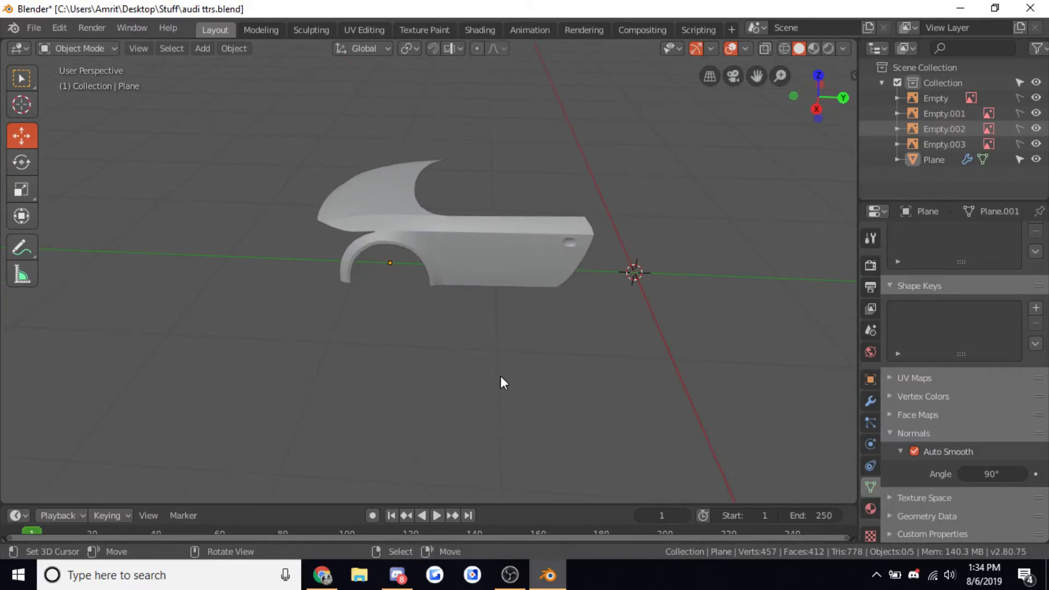
key("KP_3")
scroll(516, 352, "up", 4)
key("Tab")
key("Tab")
scroll(479, 312, "down", 2)
middle_click_drag(484, 321, 586, 368)
key("KP_3")
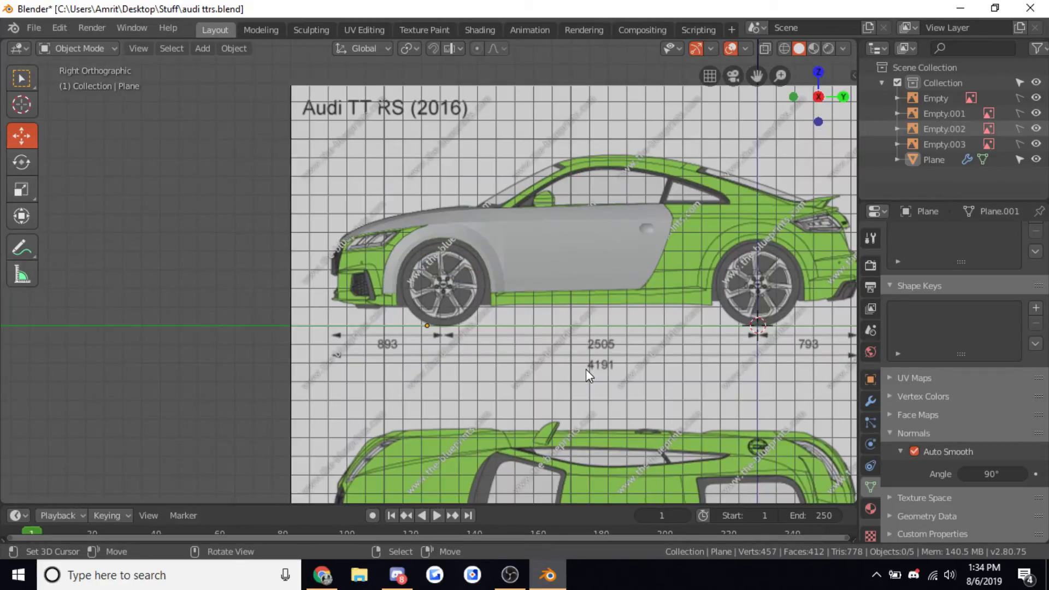
Select the body mesh, create a new material for it and turn off Use Nodes
left_click(501, 294)
scroll(490, 287, "up", 2)
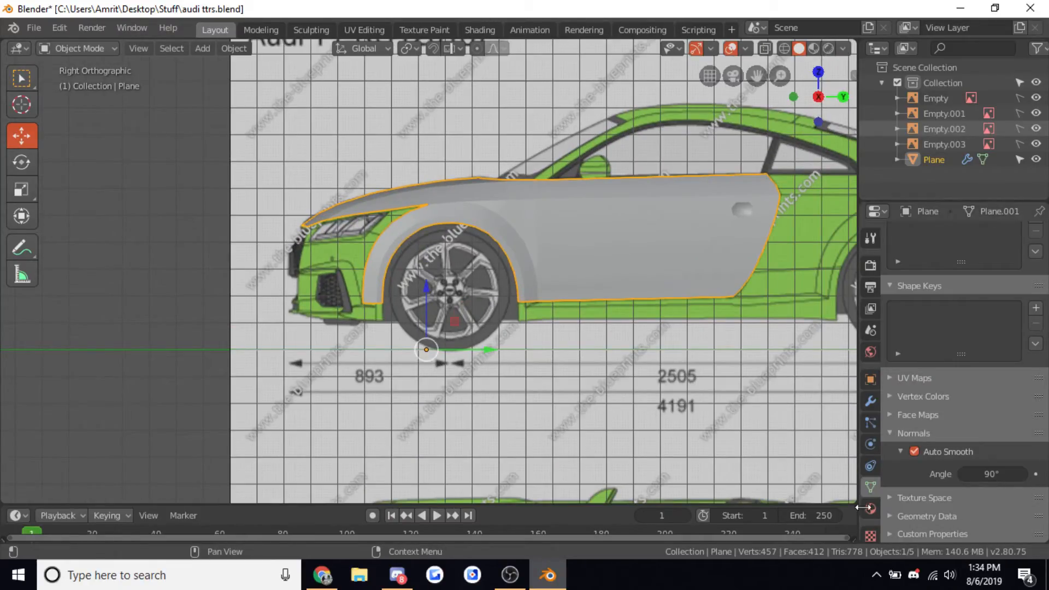
left_click(871, 402)
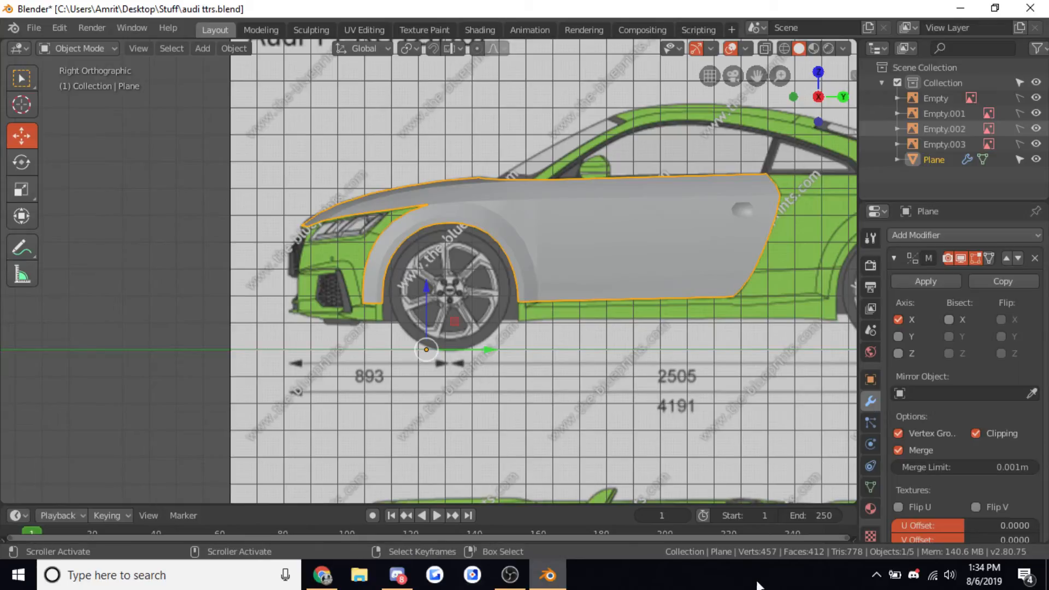
left_click(874, 510)
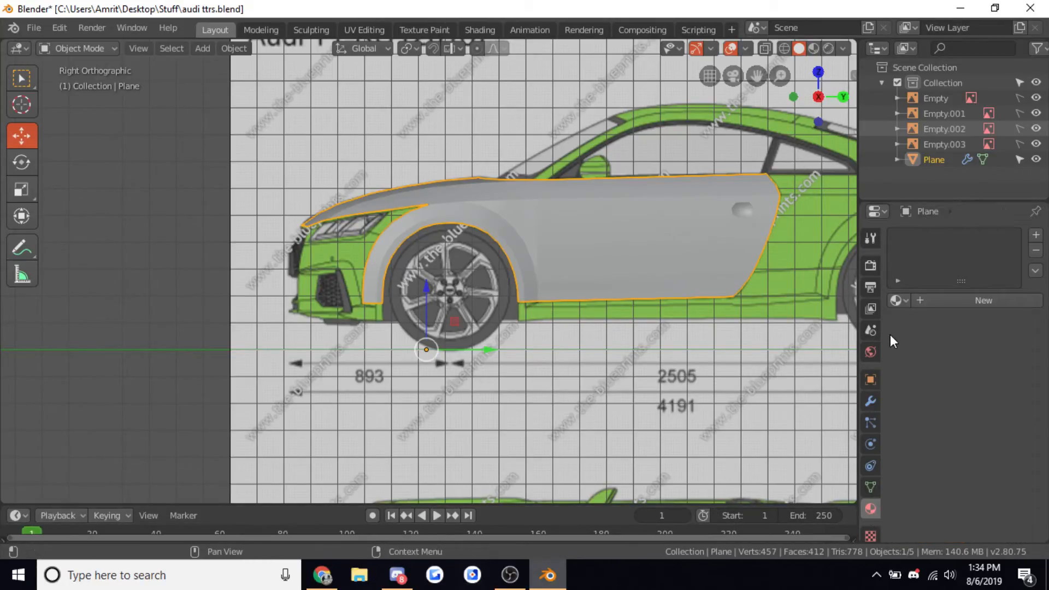
left_click(927, 300)
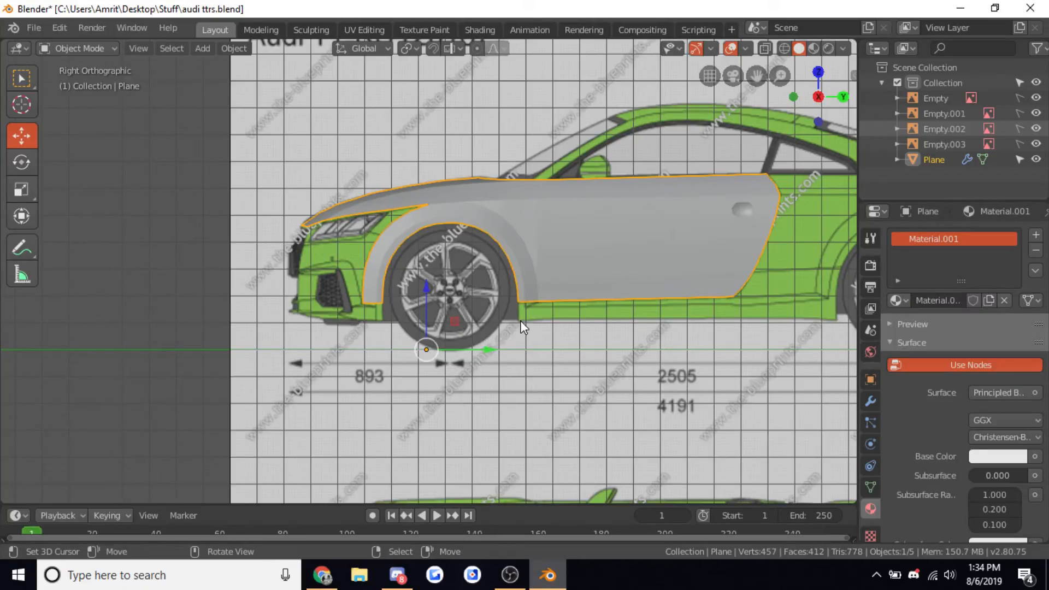
left_click(970, 364)
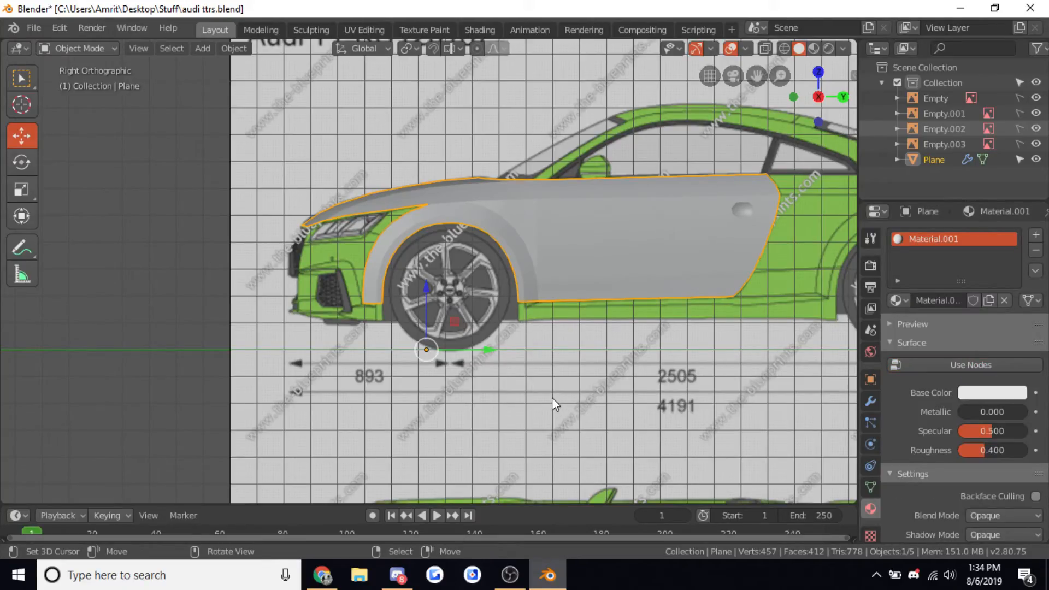
Set the body material's Base Color to light green
scroll(552, 397, "up", 1)
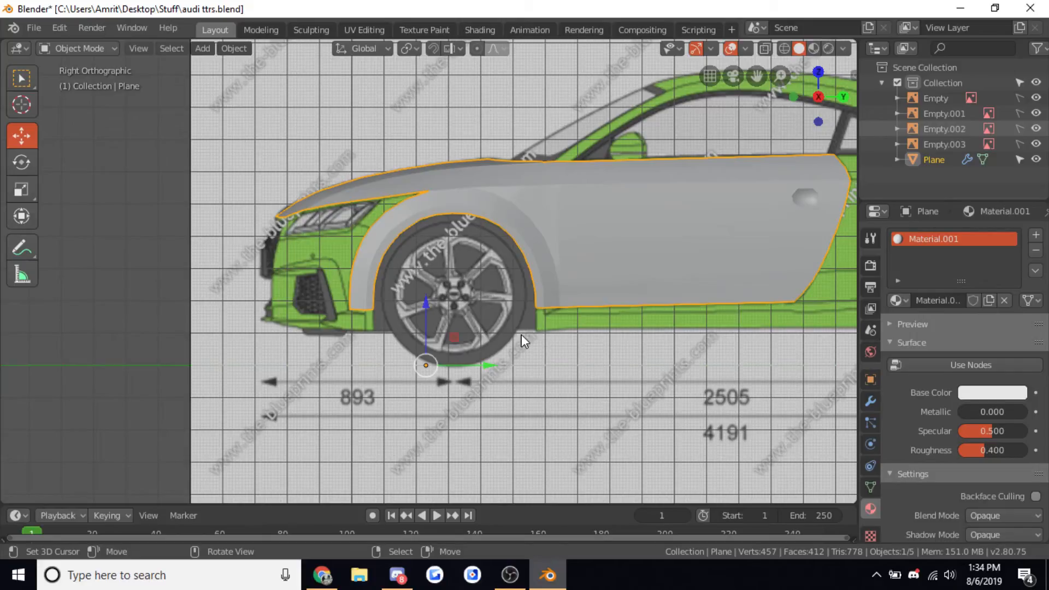
middle_click_drag(533, 377, 433, 222)
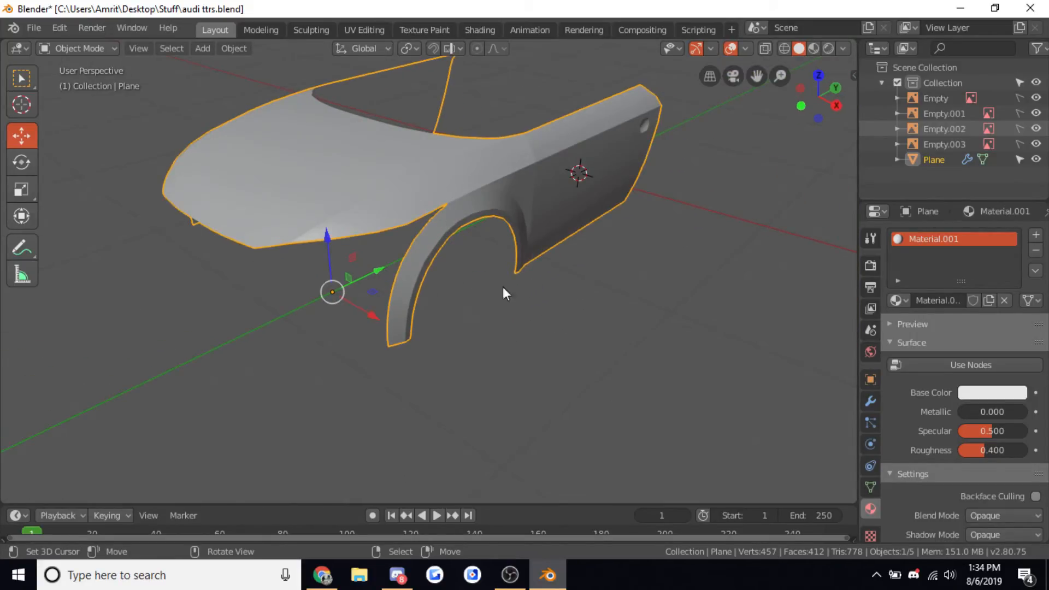
middle_click_drag(507, 178, 464, 156)
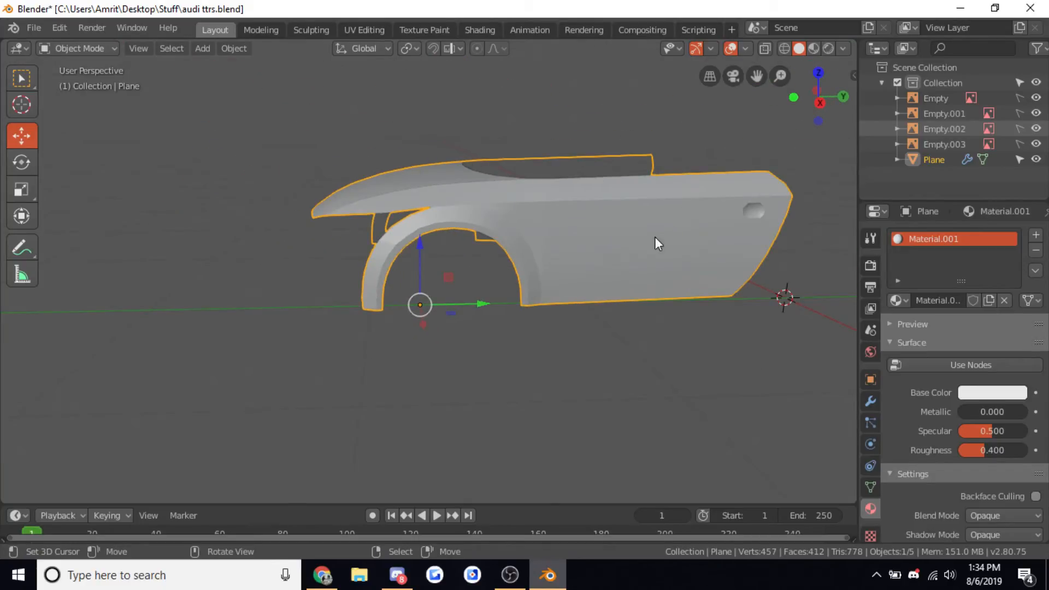
key("KP_3")
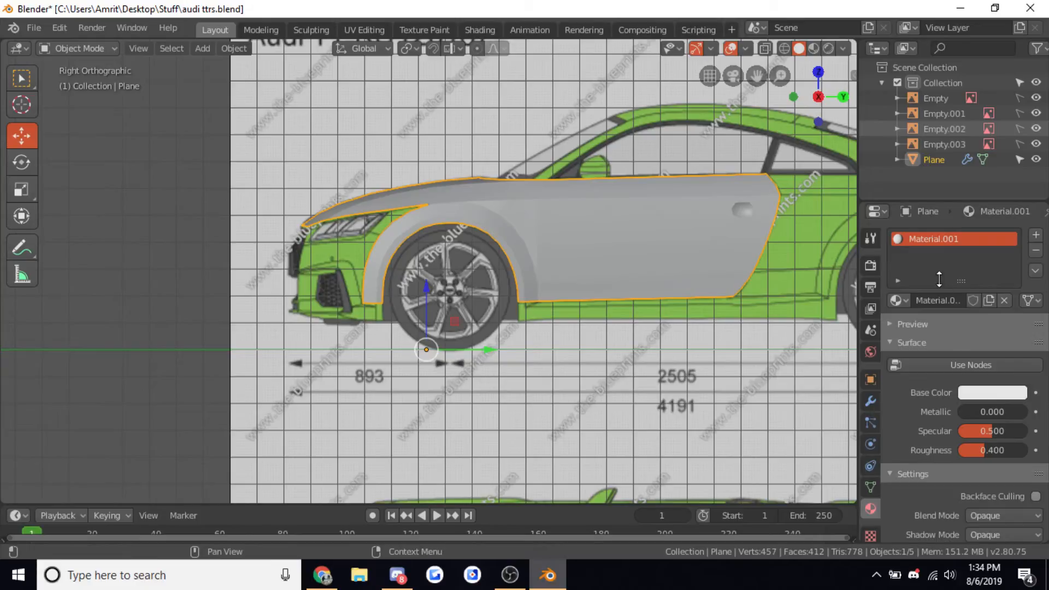
left_click(989, 389)
mouse_move(928, 229)
left_mouse_down()
mouse_move(903, 223)
mouse_move(915, 225)
left_mouse_up()
middle_click_drag(448, 262, 477, 220)
Select all vertices of the door panel in Edit Mode and assign them a new material in a second slot
key("Tab")
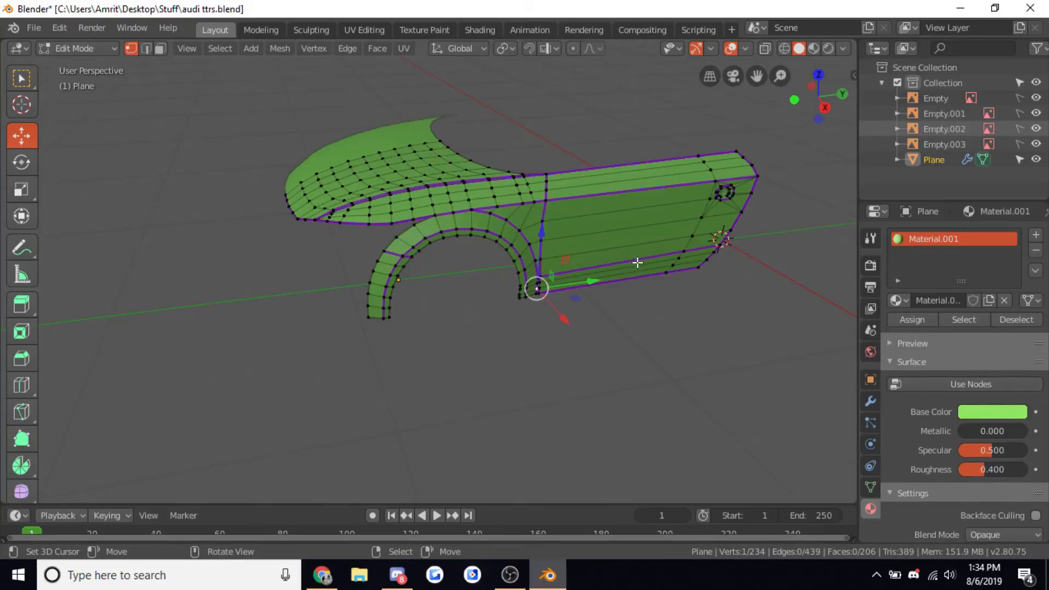
middle_click_drag(610, 284, 523, 272)
right_click(508, 244, "alt")
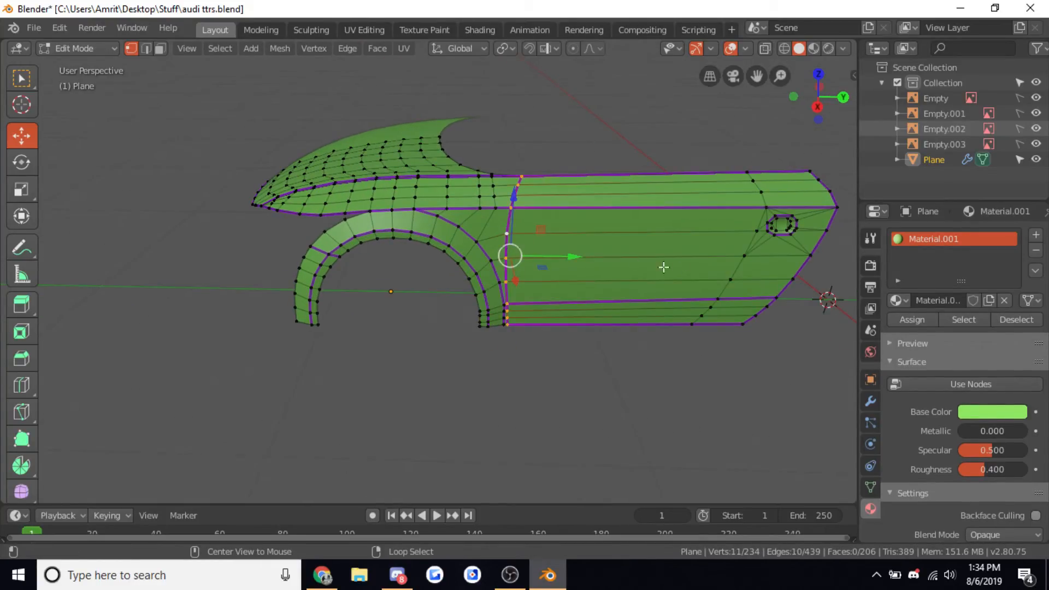
right_click(808, 262, "alt+shift")
key("c")
scroll(748, 163, "down", 11)
mouse_move(757, 171)
left_mouse_down()
mouse_move(753, 220)
mouse_move(782, 283)
left_mouse_up()
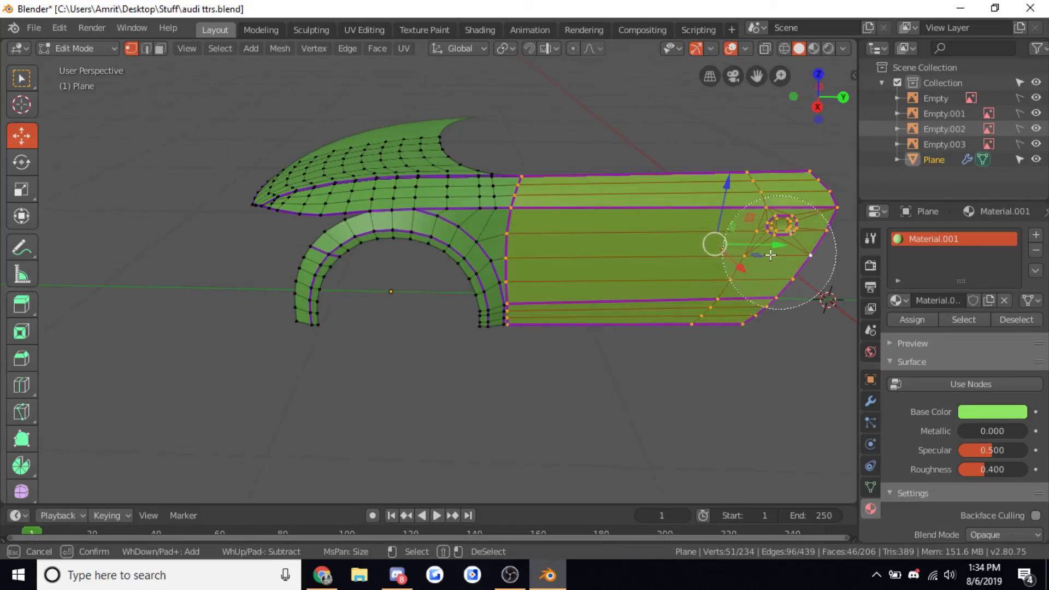
right_click(649, 347)
left_click(1036, 236)
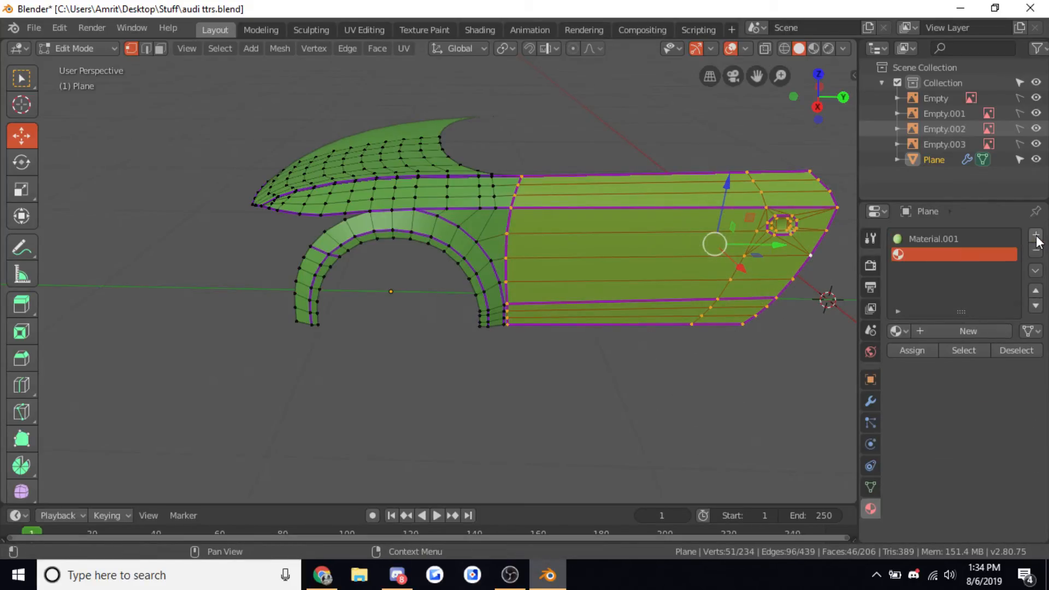
left_click(956, 331)
left_click(919, 352)
Set the door material's Base Color to light blue in Object Mode
key("Tab")
middle_click_drag(497, 379, 765, 420)
left_click(978, 423)
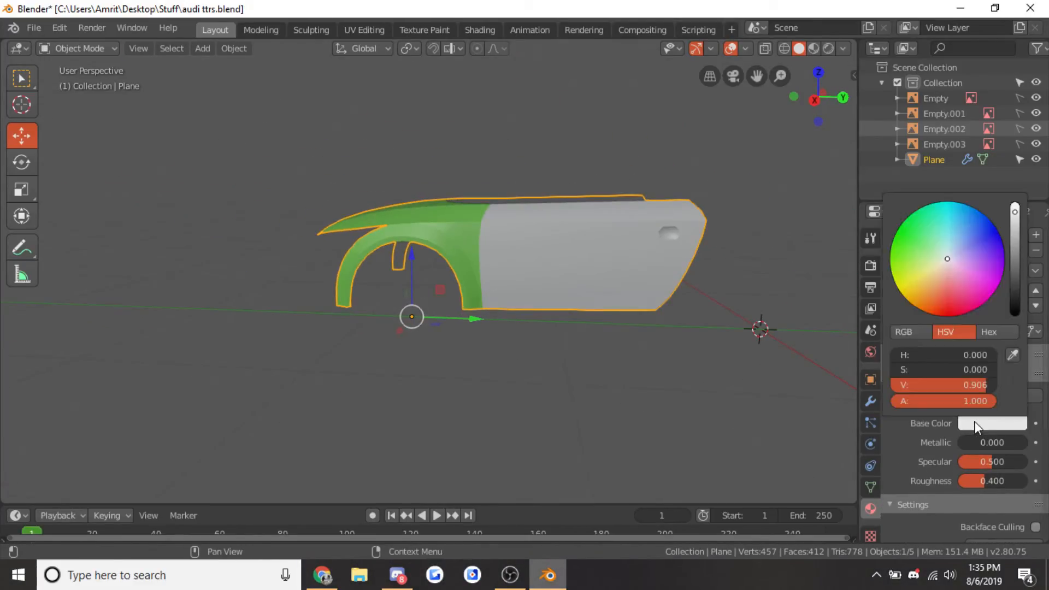
mouse_move(966, 242)
left_mouse_down()
mouse_move(944, 295)
mouse_move(957, 243)
mouse_move(970, 249)
mouse_move(955, 240)
left_mouse_up()
middle_click_drag(445, 391, 501, 219)
Select all vertices of the front fender and wheel arch and assign them a new third material with Use Nodes turned off
key("Tab")
key("a")
right_click(355, 284)
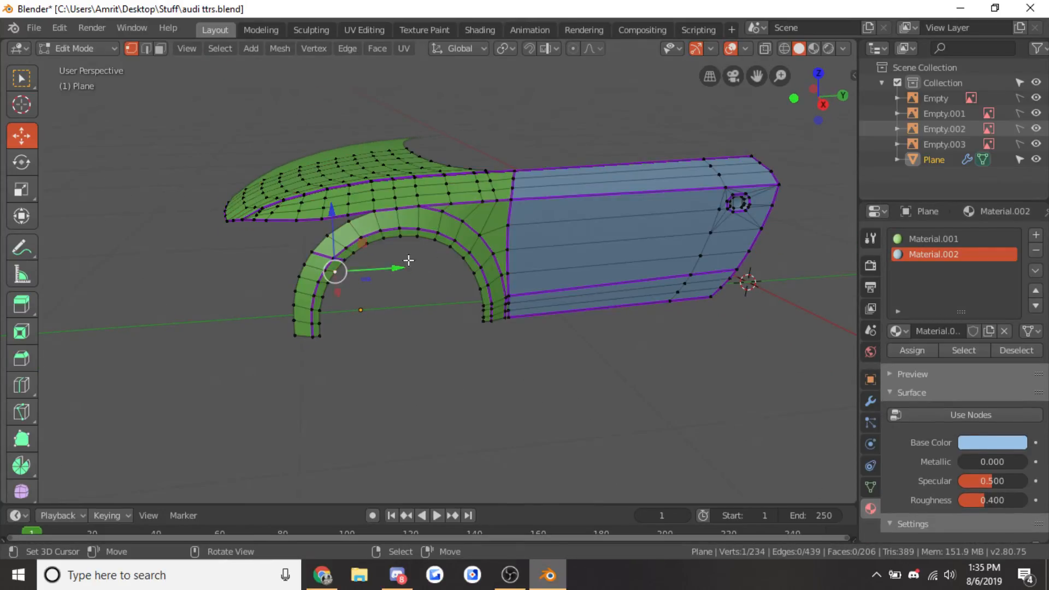
right_click(478, 201, "alt")
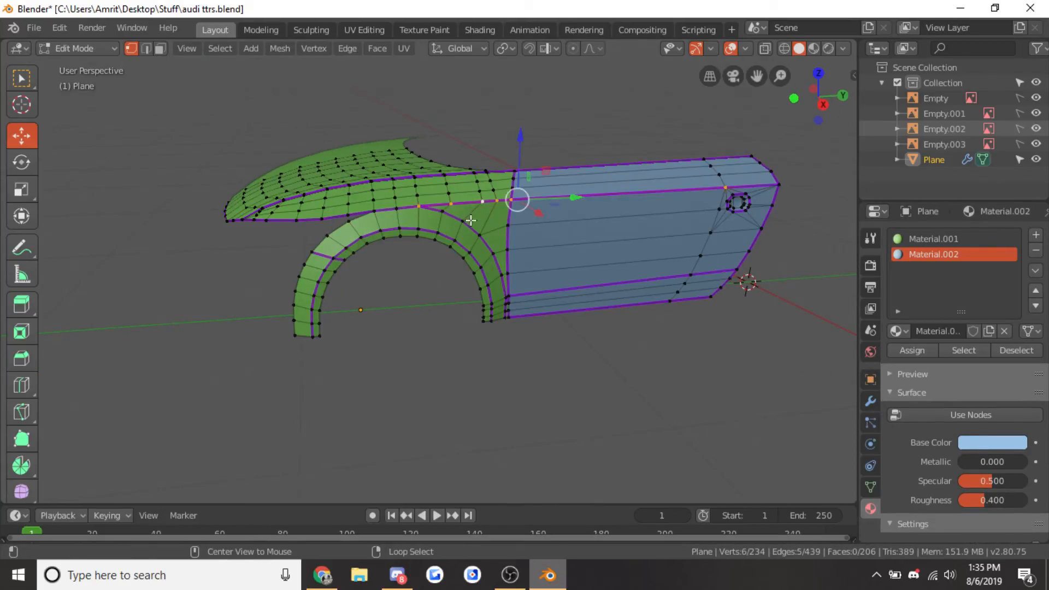
right_click(510, 252, "alt+shift")
key("c")
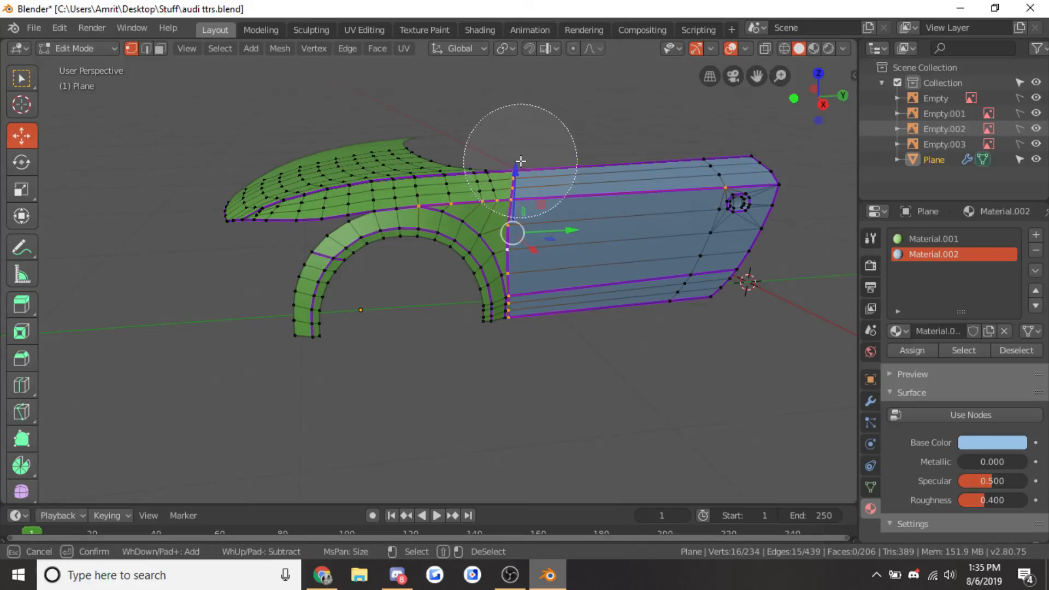
mouse_move(300, 335)
left_mouse_down()
mouse_move(352, 276)
mouse_move(410, 268)
mouse_move(438, 302)
mouse_move(429, 274)
left_mouse_up()
right_click(430, 273)
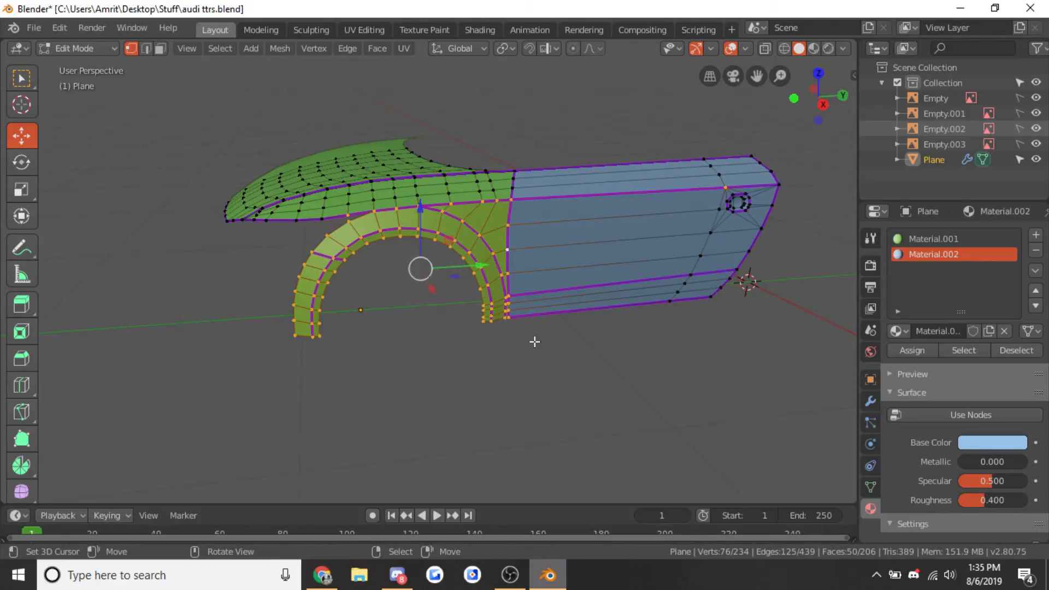
left_click(1034, 235)
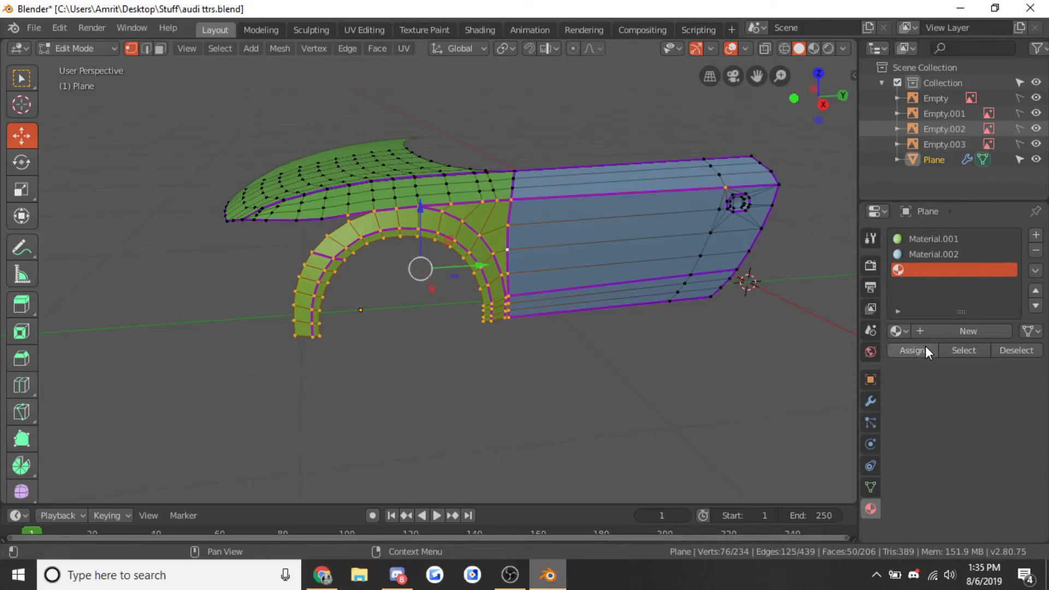
left_click(965, 332)
left_click(952, 417)
left_click(902, 350)
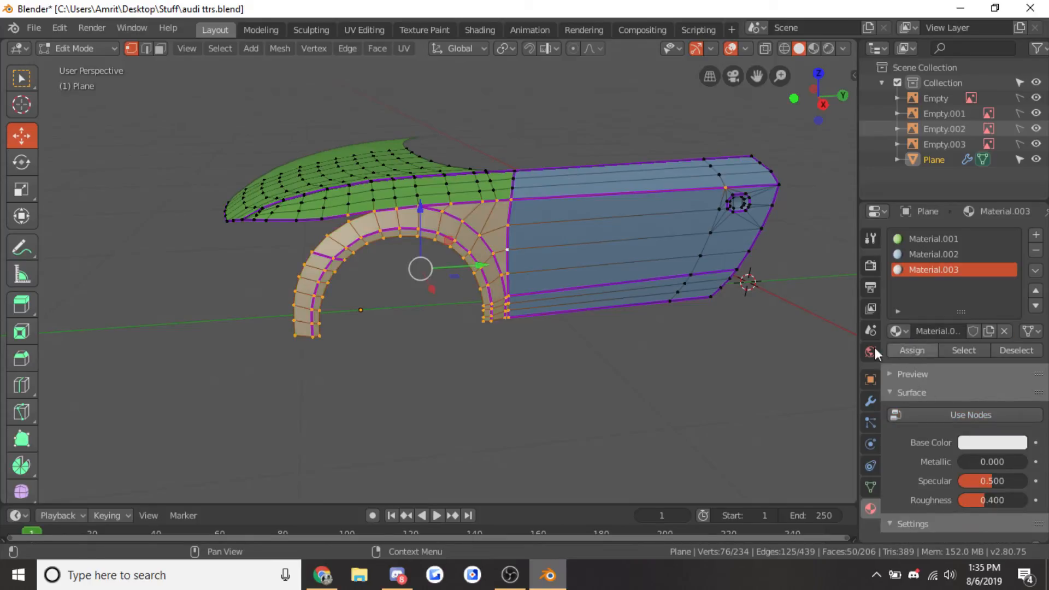
Set the fender material's Base Color to light orange in Object Mode, then deselect the body and check its colours
key("Tab")
middle_click_drag(602, 347, 721, 360)
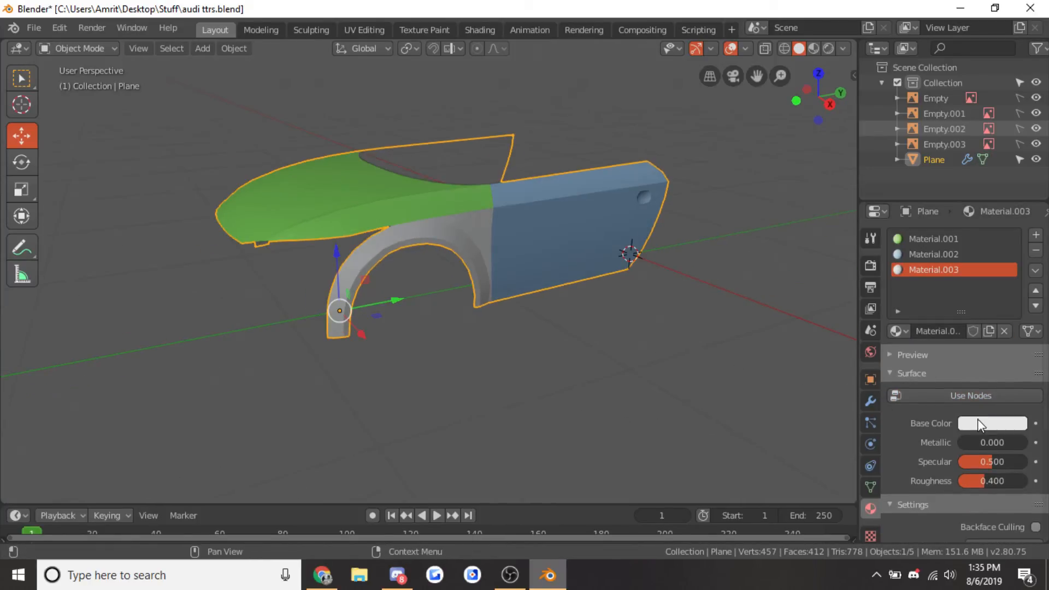
left_click(978, 424)
left_click_drag(943, 300, 916, 280)
left_click(534, 421)
mouse_move(533, 421)
middle_mouse_down()
mouse_move(424, 386)
mouse_move(595, 437)
mouse_move(529, 422)
middle_mouse_up()
scroll(479, 421, "up", 4)
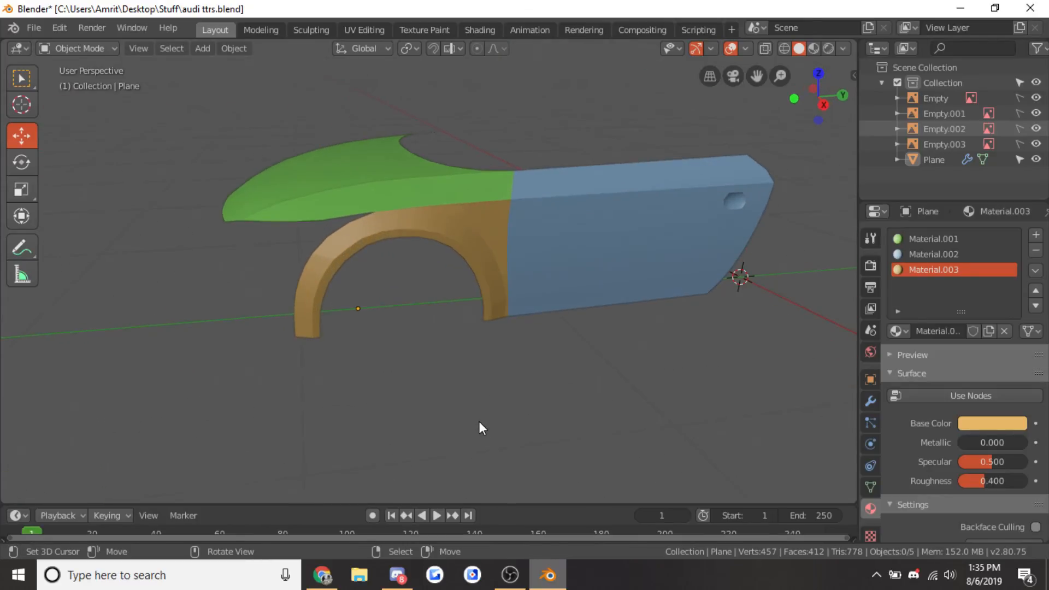
key("Tab")
mouse_move(477, 401)
middle_mouse_down()
mouse_move(398, 372)
mouse_move(320, 368)
mouse_move(605, 379)
mouse_move(575, 376)
middle_mouse_up()
key("Tab")
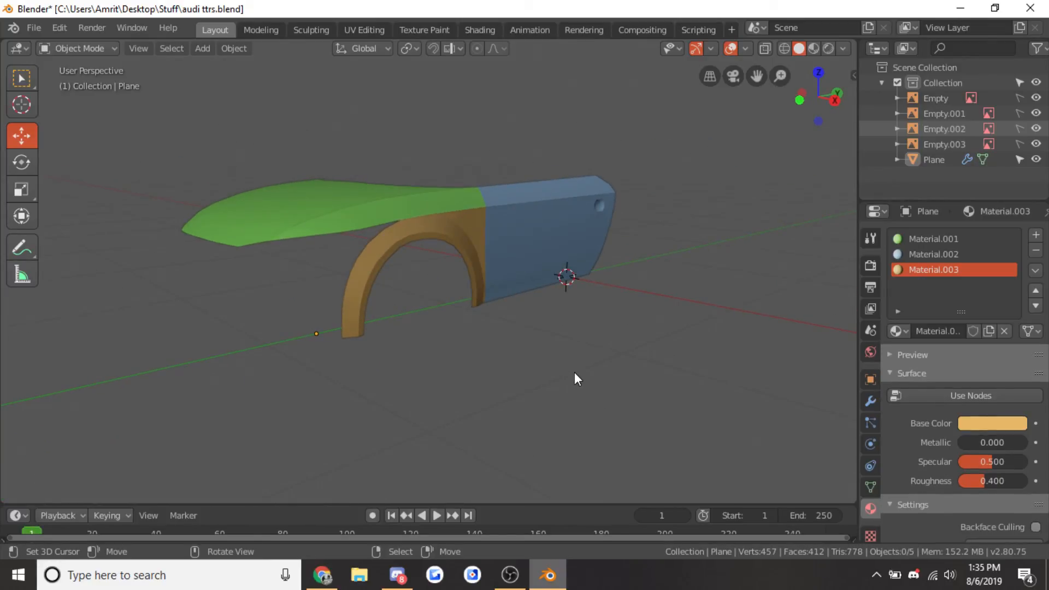